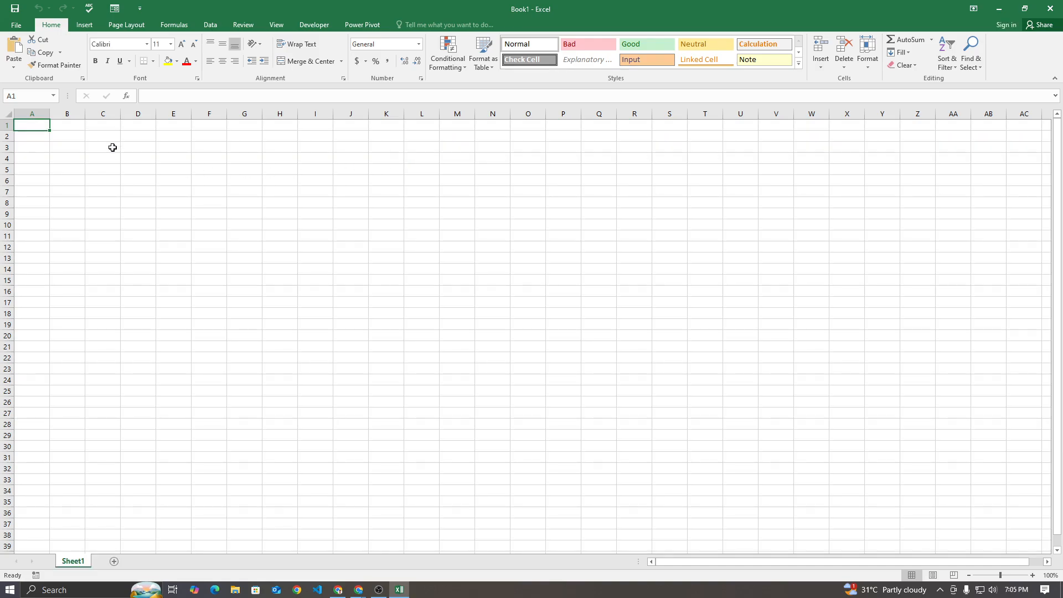
# Switch to the Google Meet call and check its host controls and in-call messages
pyautogui.click(358, 590)
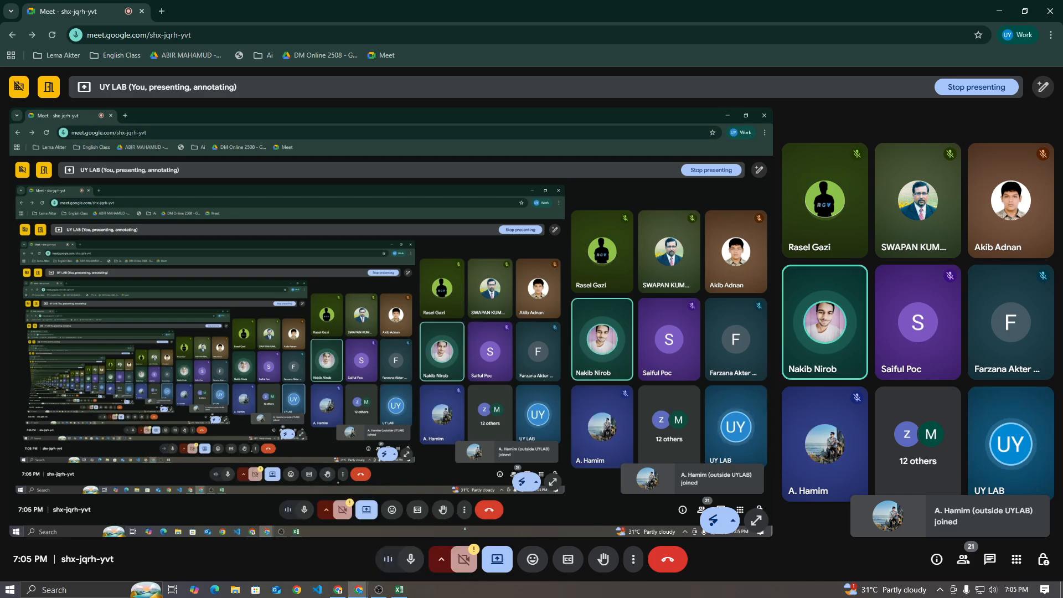
pyautogui.moveTo(825, 322)
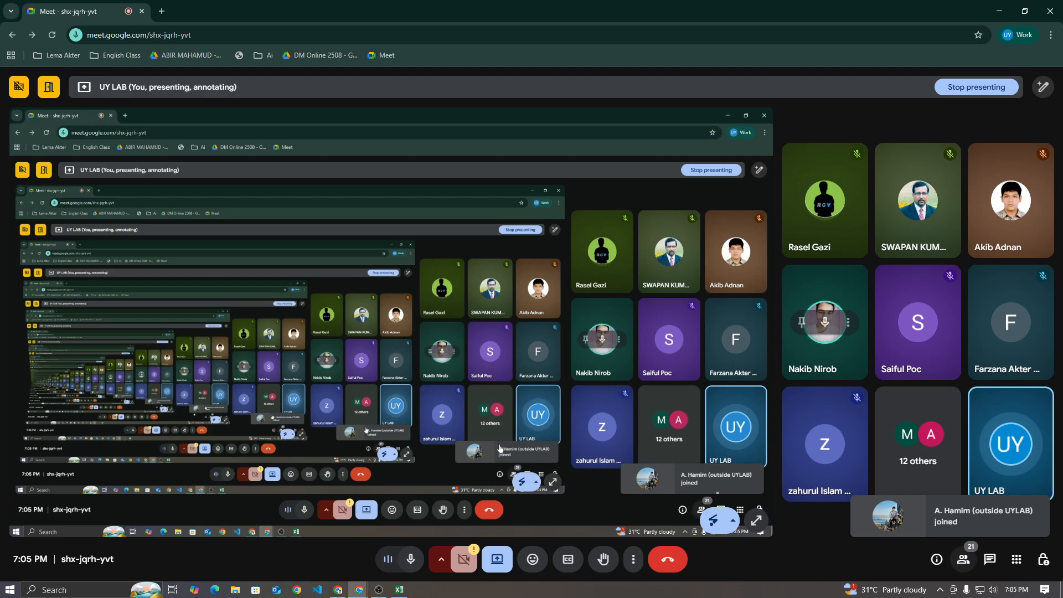
pyautogui.moveTo(862, 414)
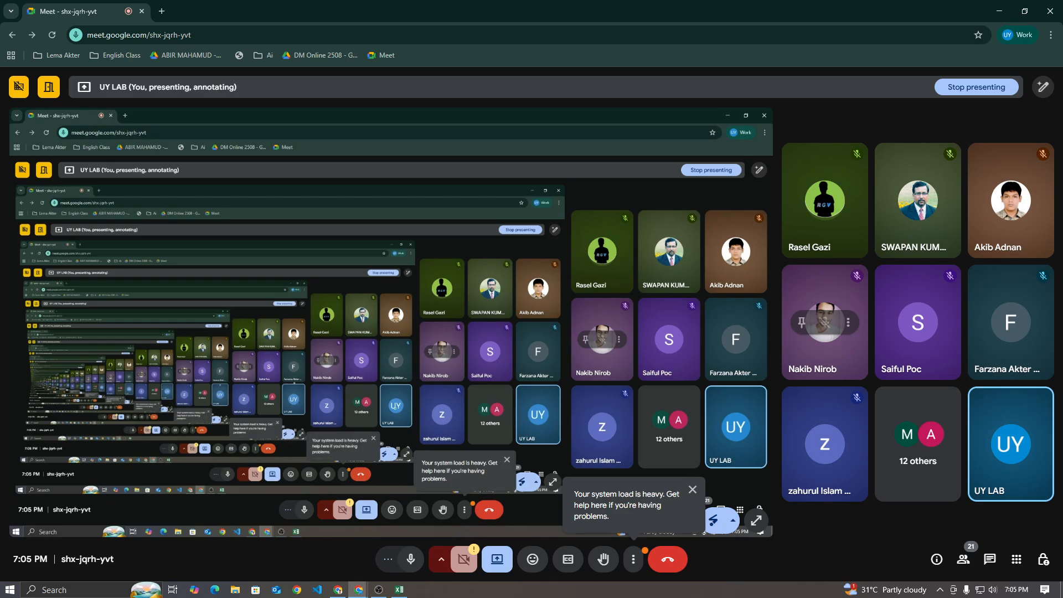
pyautogui.click(1043, 560)
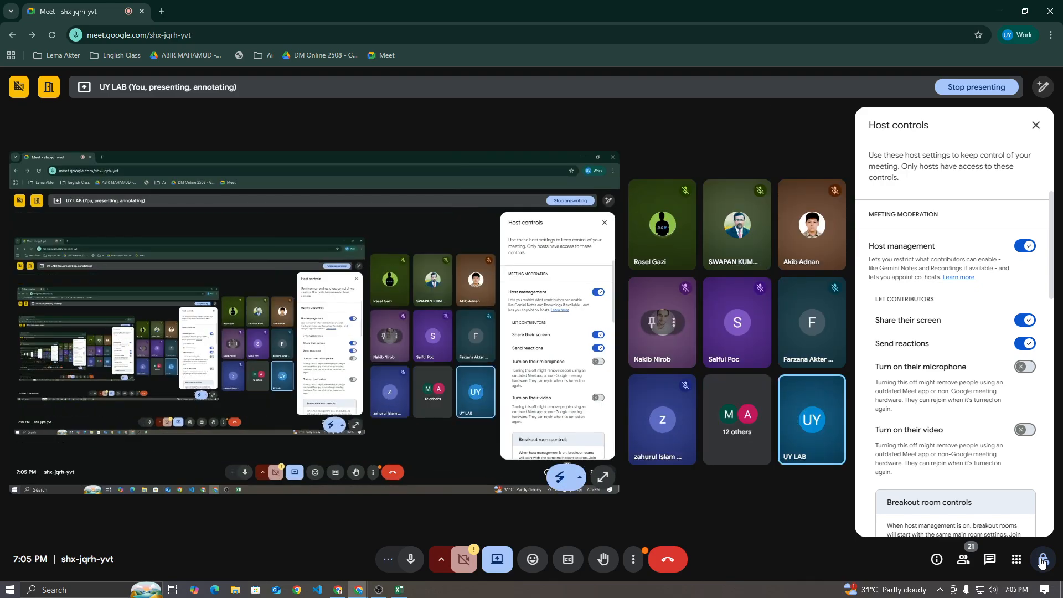
pyautogui.click(1043, 561)
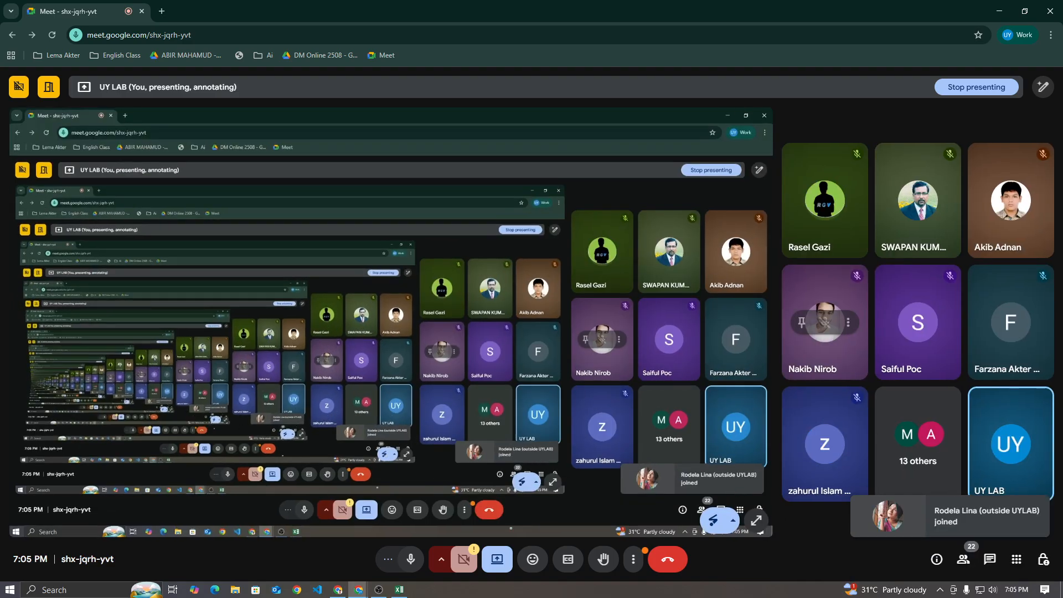
pyautogui.click(989, 559)
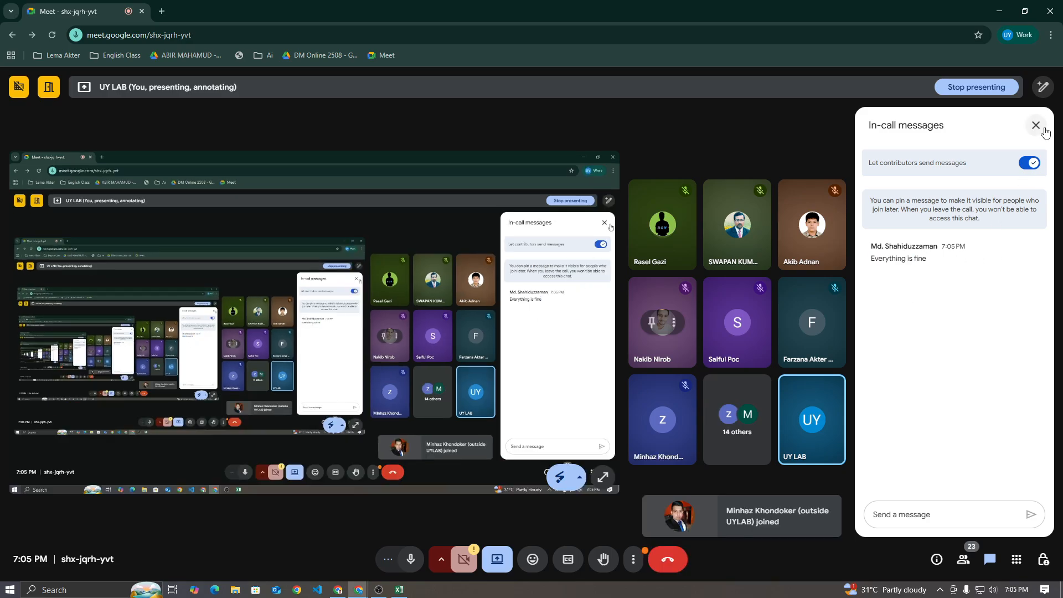
pyautogui.click(1036, 125)
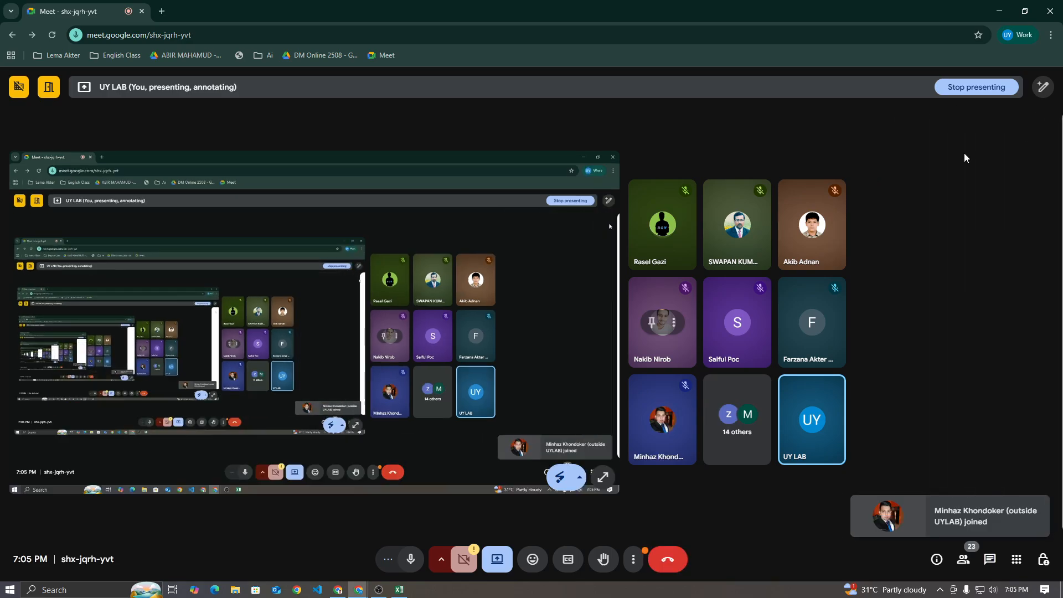
pyautogui.click(400, 590)
pyautogui.click(250, 246)
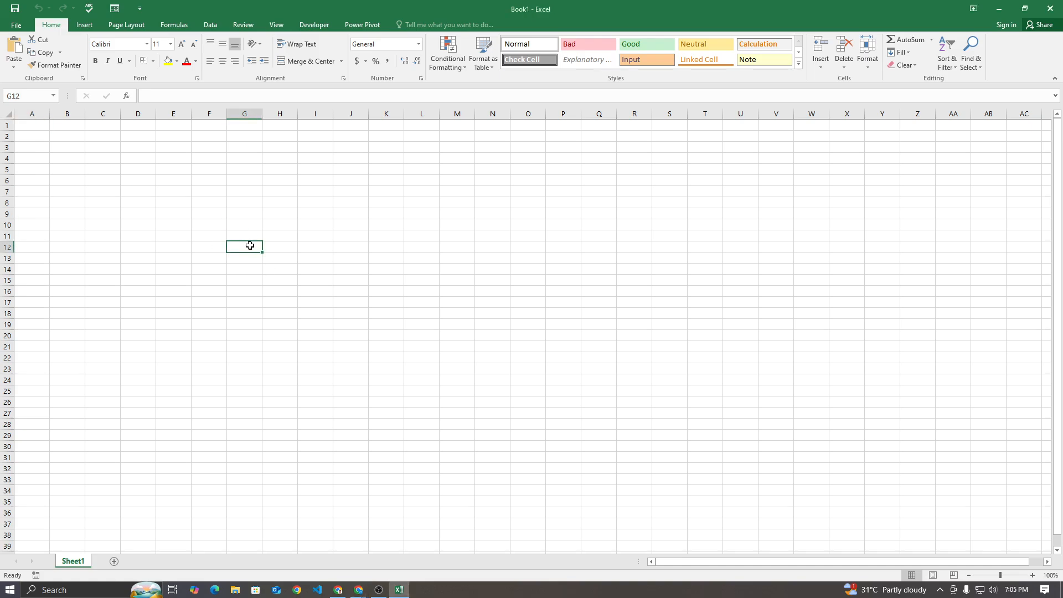
pyautogui.click(339, 589)
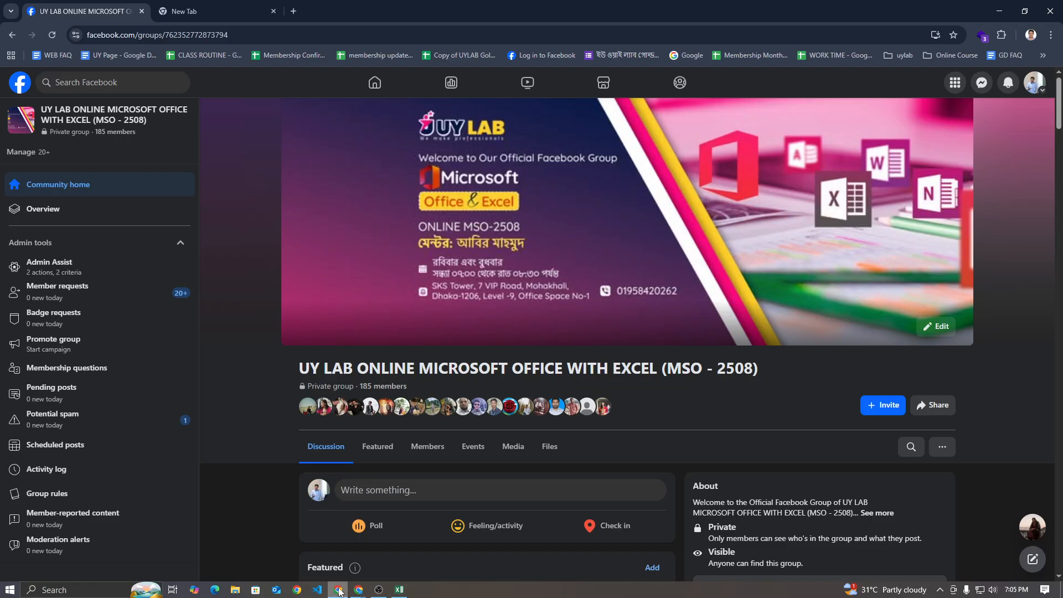
pyautogui.click(241, 22)
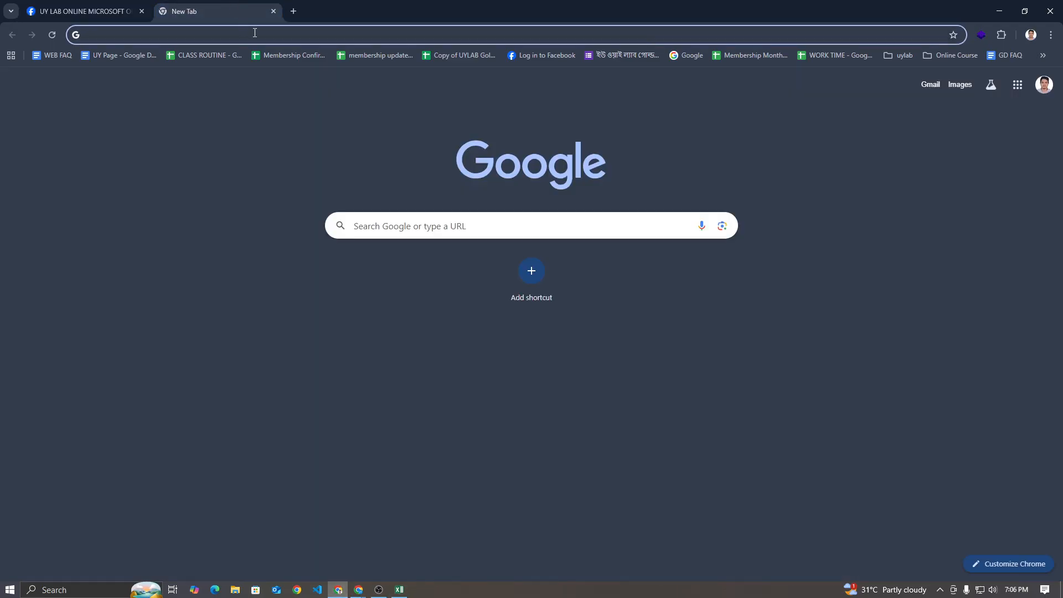
pyautogui.click(378, 589)
# Switch to the blank Excel workbook and enter "choose" in B2 and "offset" in B3
pyautogui.click(400, 590)
pyautogui.click(67, 134)
pyautogui.write('choose')
pyautogui.press('Return')
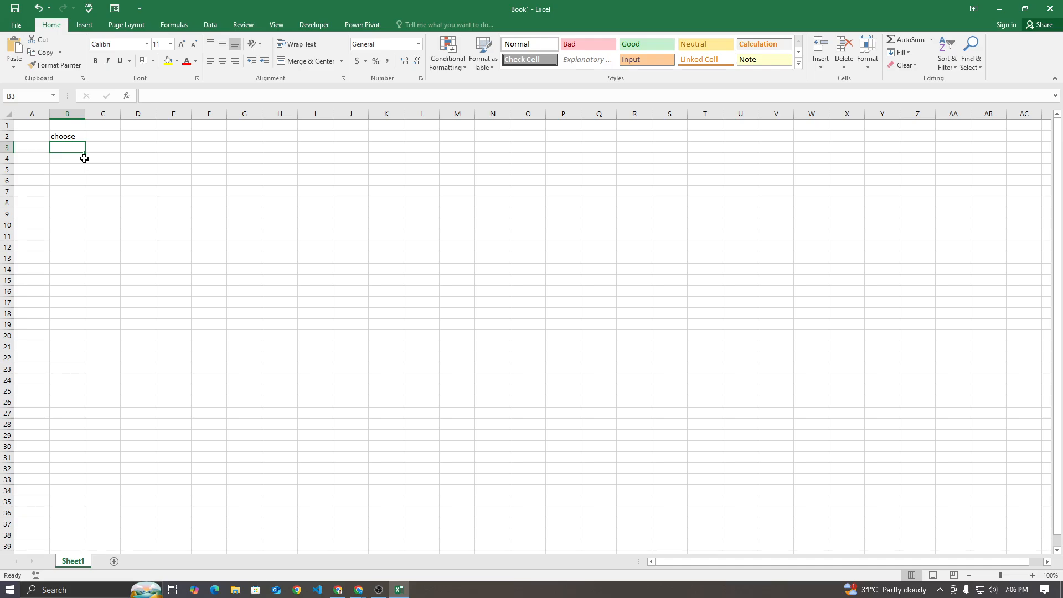
pyautogui.keyDown('ctrl'); pyautogui.scroll(6, 84, 159); pyautogui.keyUp('ctrl')
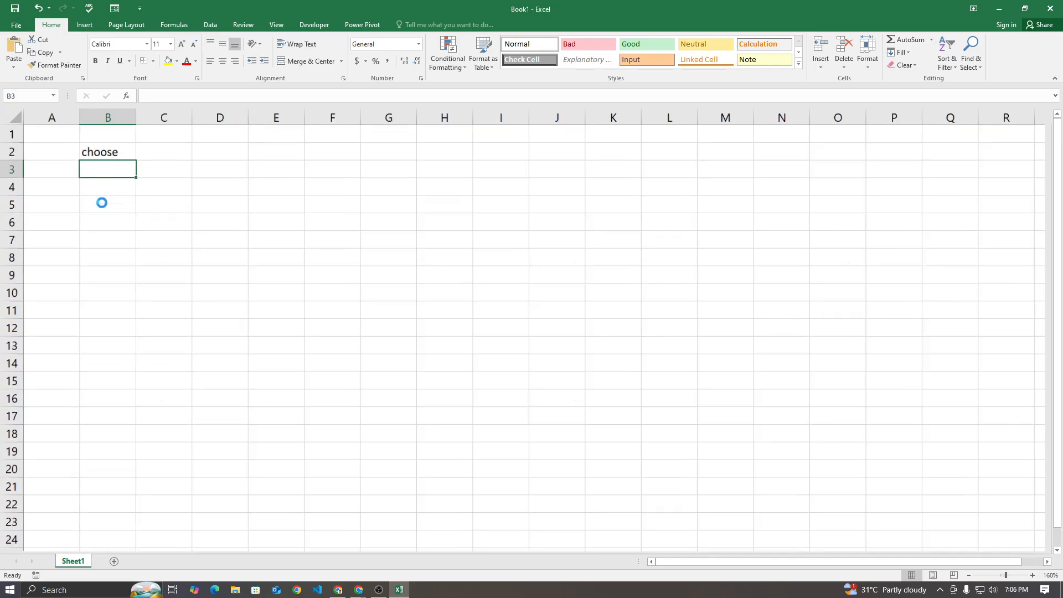
pyautogui.keyDown('ctrl'); pyautogui.scroll(5, 101, 203); pyautogui.keyUp('ctrl')
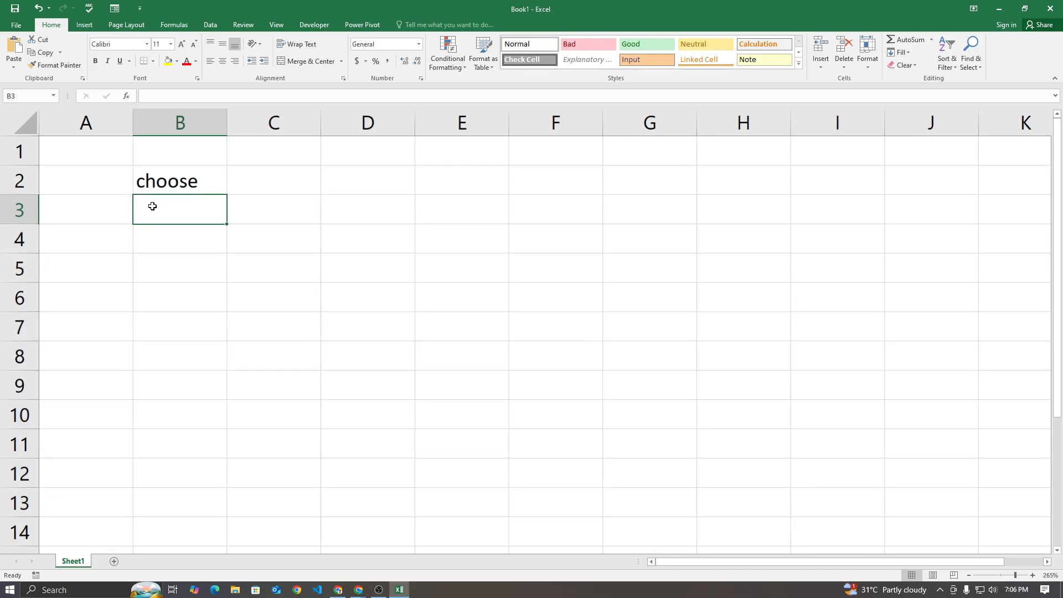
pyautogui.write('offset')
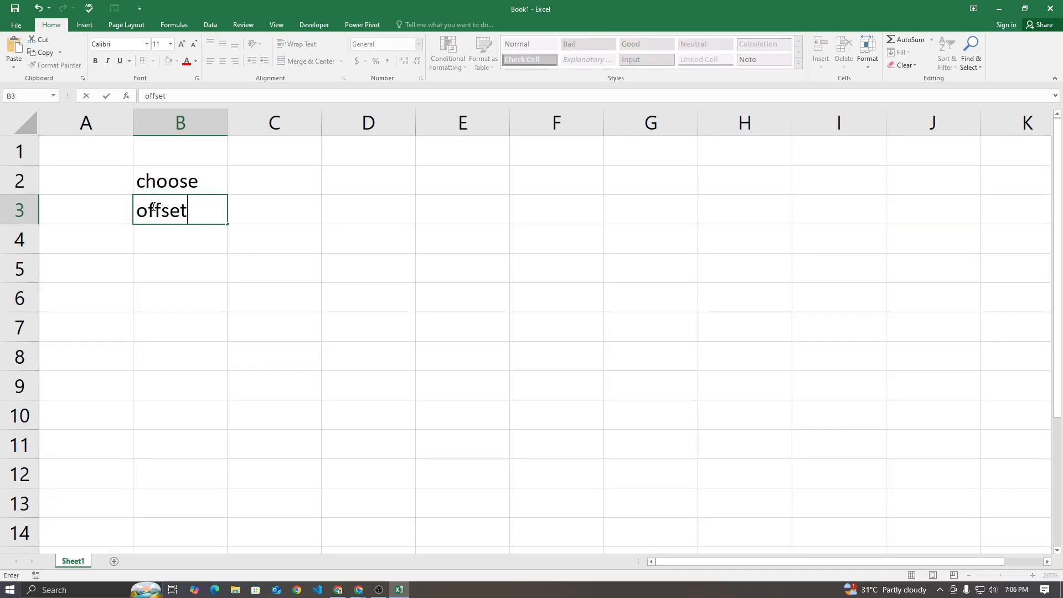
pyautogui.press('Return')
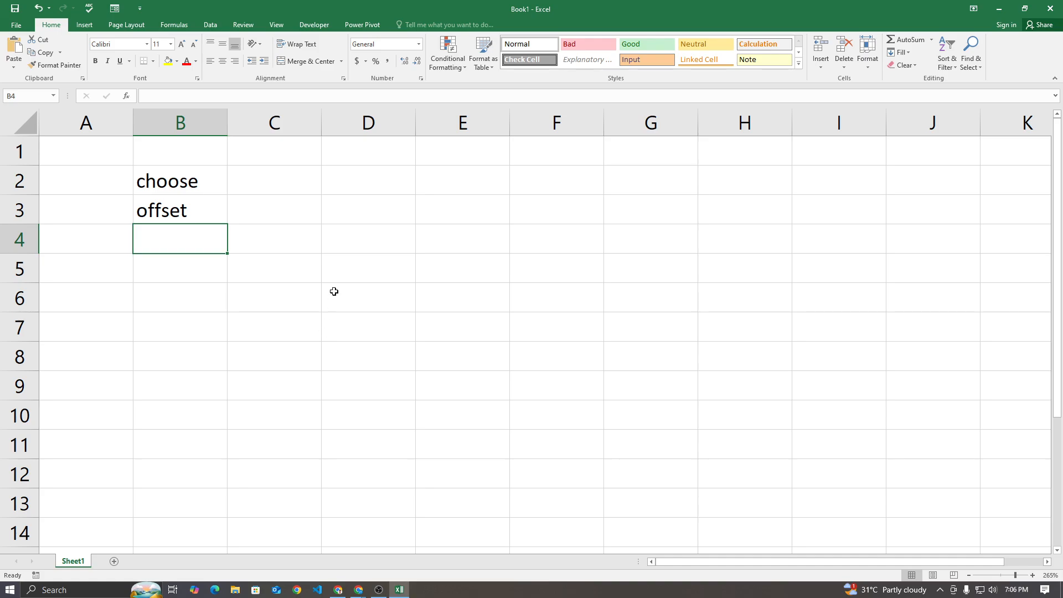
# Clear the two function names from cells B2:B3
pyautogui.click(182, 181)
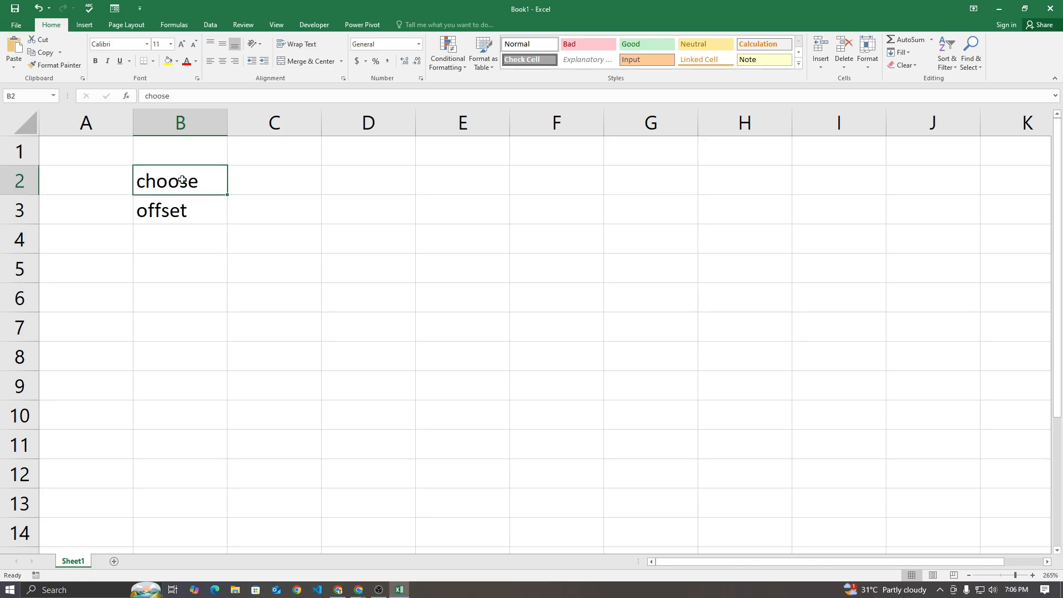
pyautogui.click(182, 200)
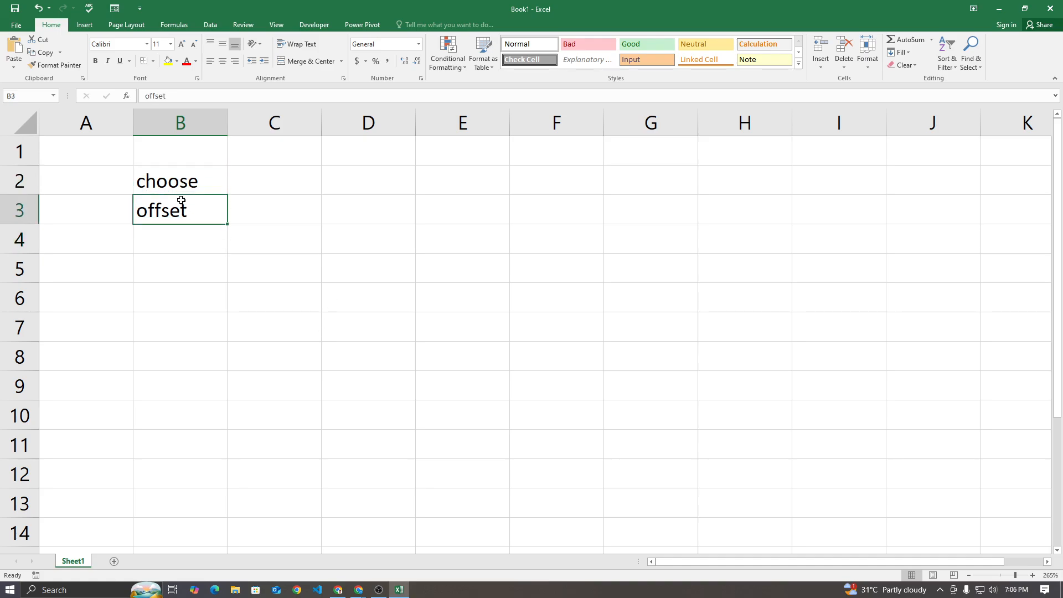
pyautogui.click(183, 181)
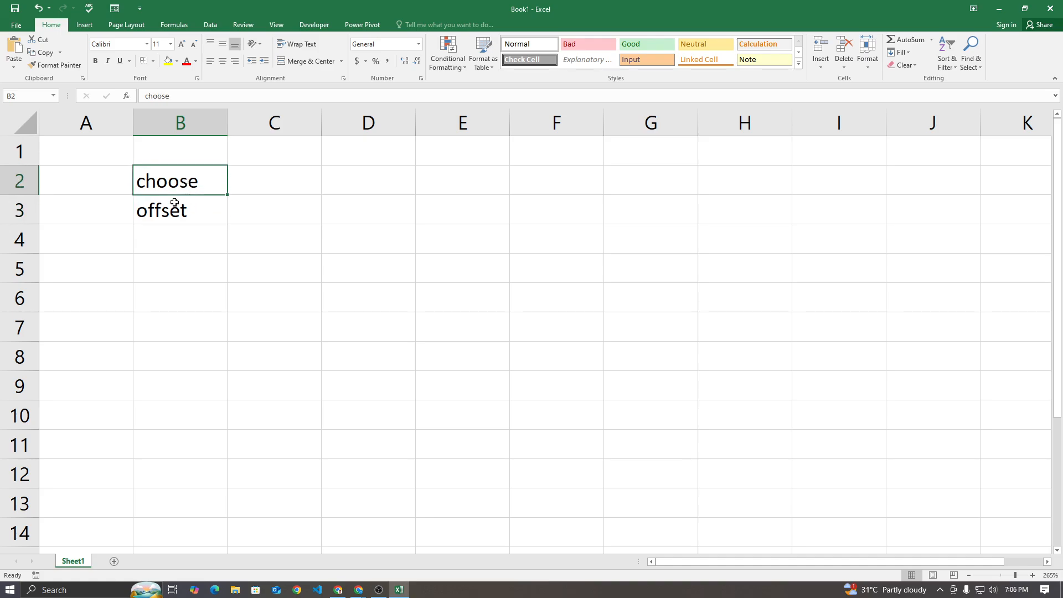
pyautogui.click(382, 183)
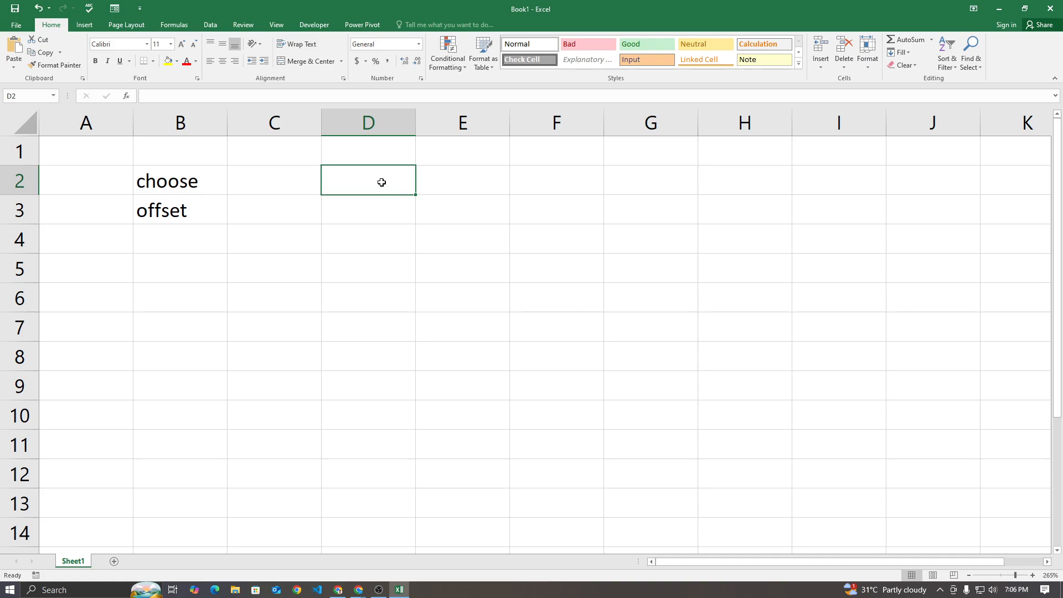
pyautogui.moveTo(202, 185); pyautogui.dragTo(192, 206)
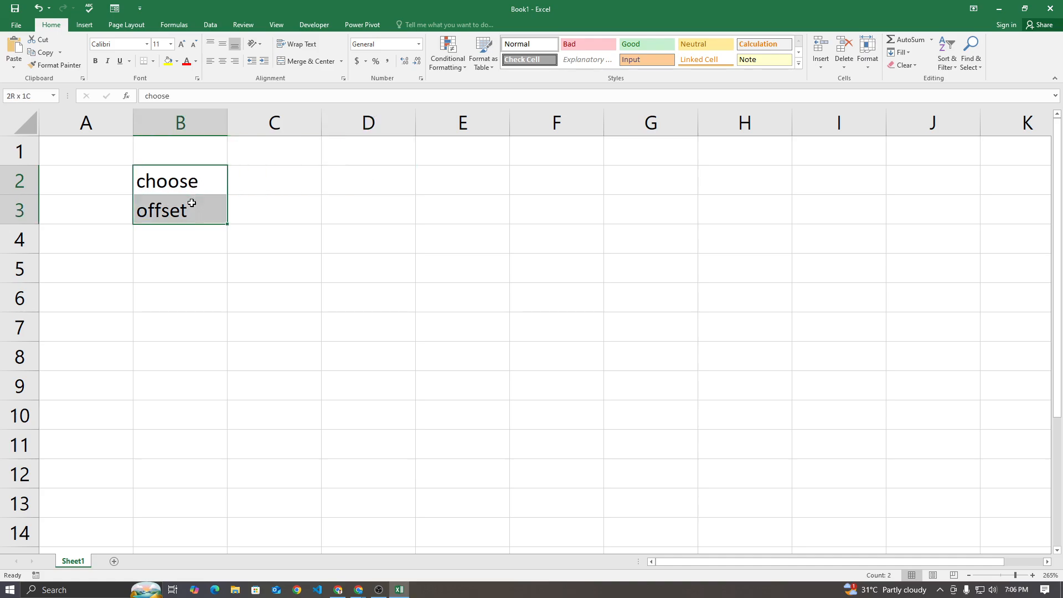
pyautogui.press('Delete')
pyautogui.click(187, 266)
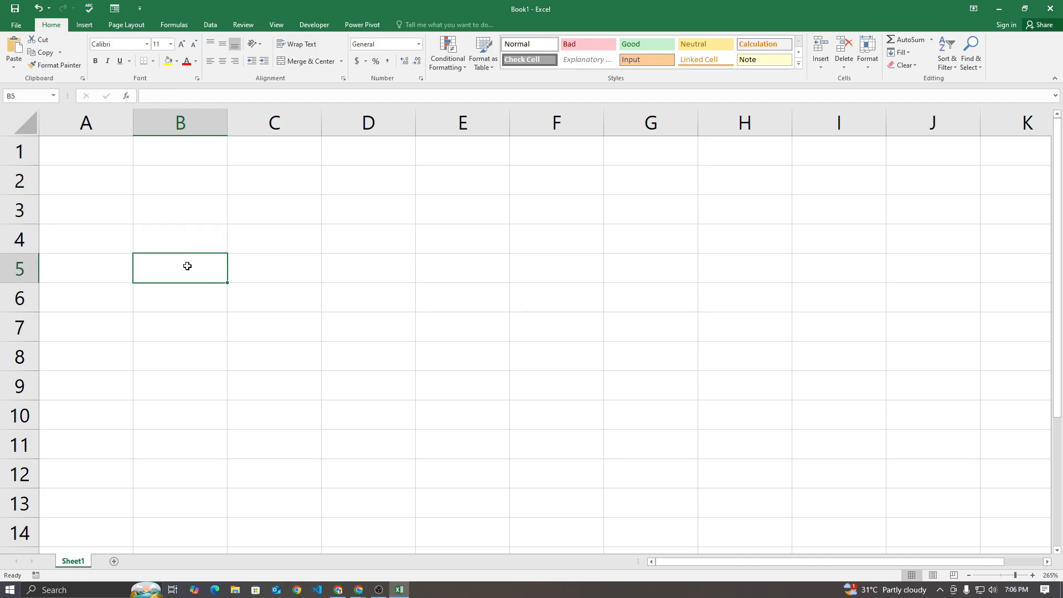
# Enter the city names Dhaka, Barishal and noakhali in cells A2 to A4
pyautogui.click(119, 192)
pyautogui.write('Dhaka')
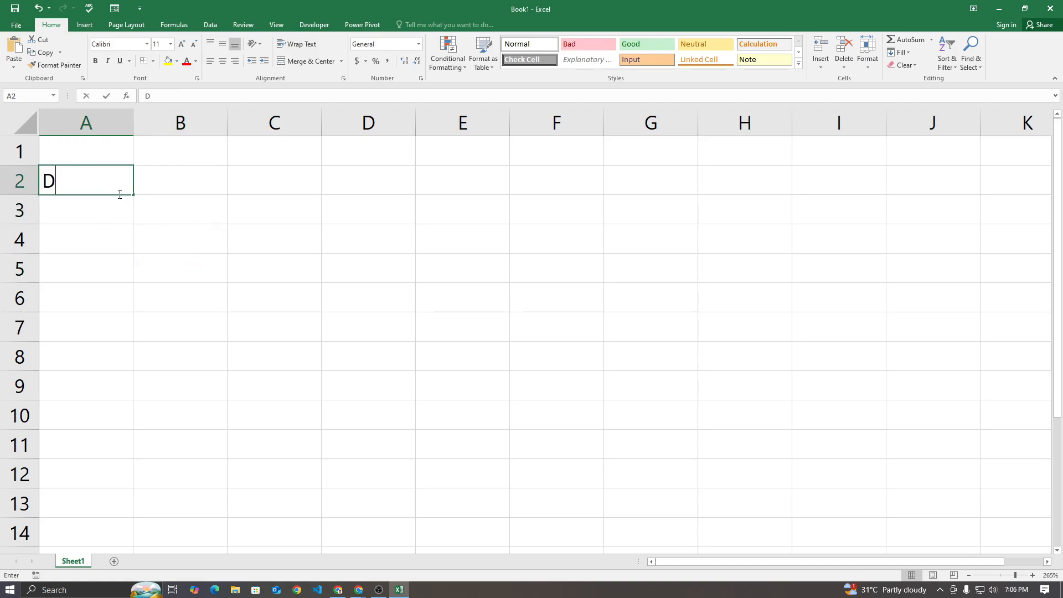
pyautogui.press('Return')
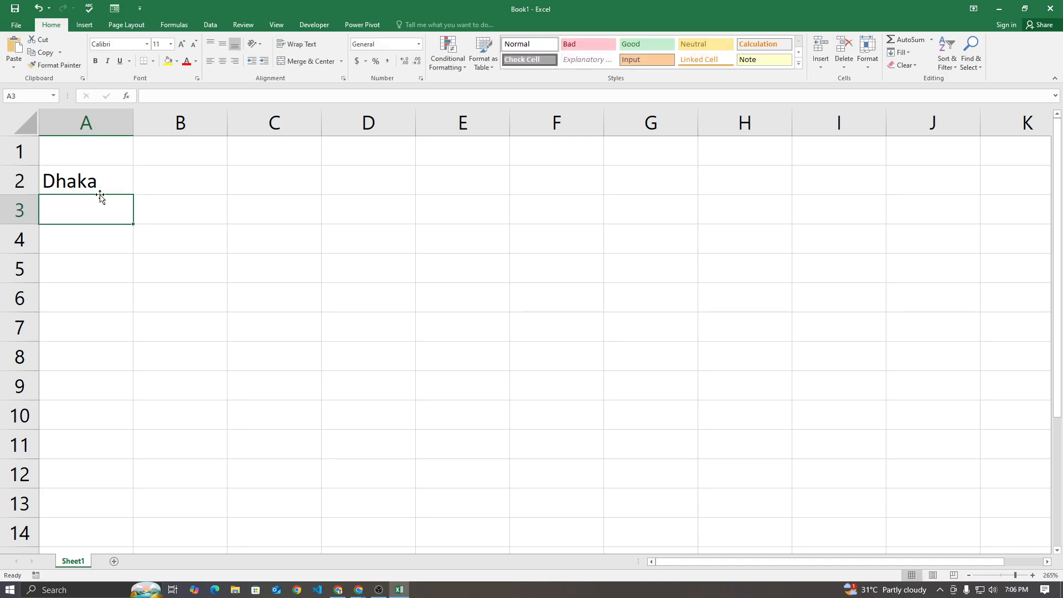
pyautogui.write('Barishal')
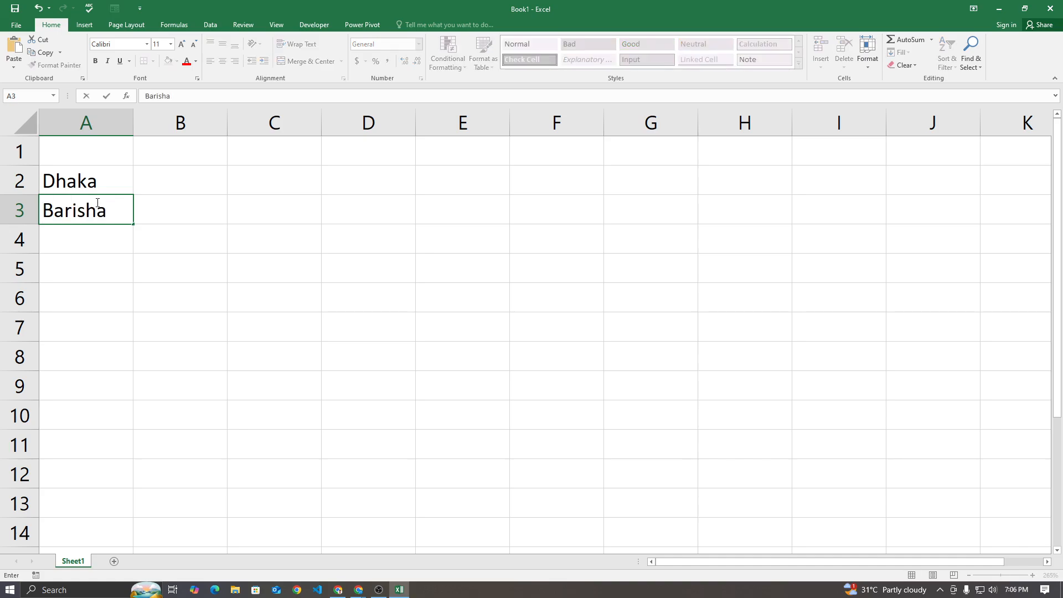
pyautogui.press('Return')
pyautogui.write('noakh')
pyautogui.press('BackSpace')
pyautogui.press('BackSpace')
pyautogui.write('akhal')
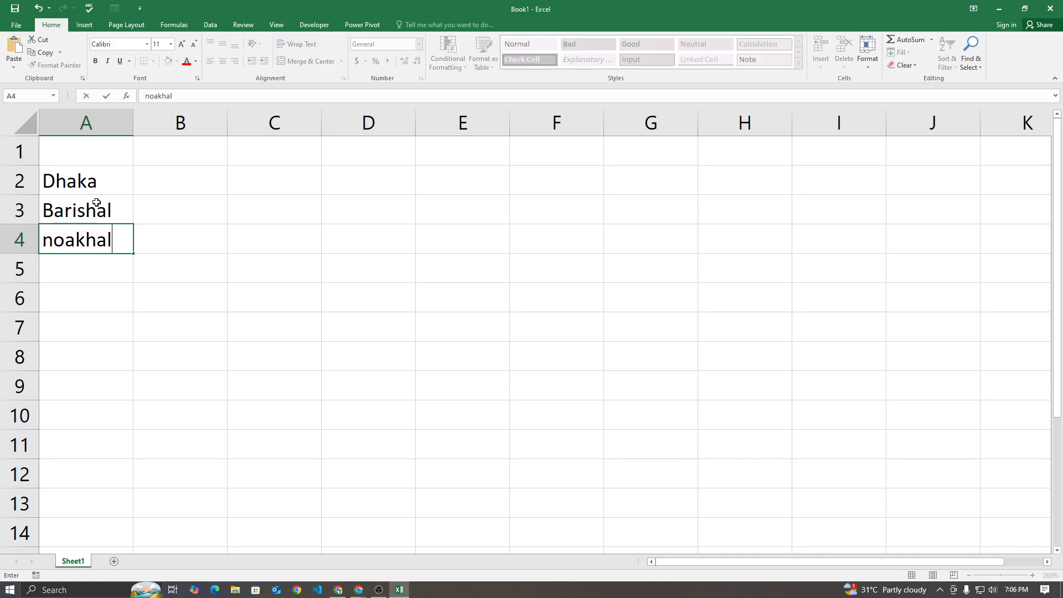
pyautogui.write('i')
pyautogui.press('Return')
# Continue the city list with mymenshing in A5 and sulhet in A6
pyautogui.write('mymenshing')
pyautogui.press('Return')
pyautogui.write('sulhet')
pyautogui.press('Return')
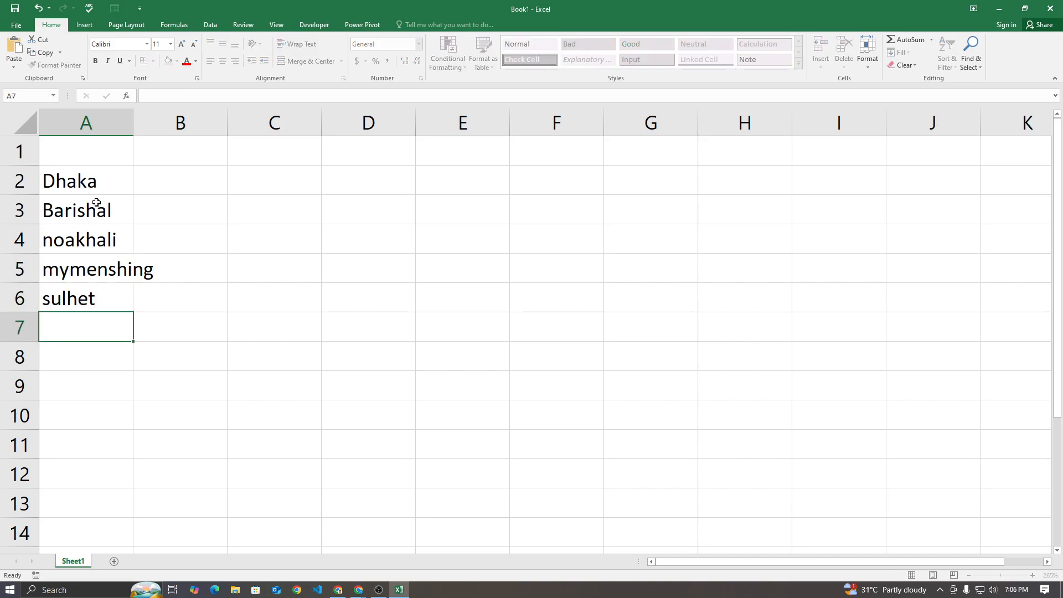
# Correct the spelling of the city name in A6 to sylhet
pyautogui.press('Up')
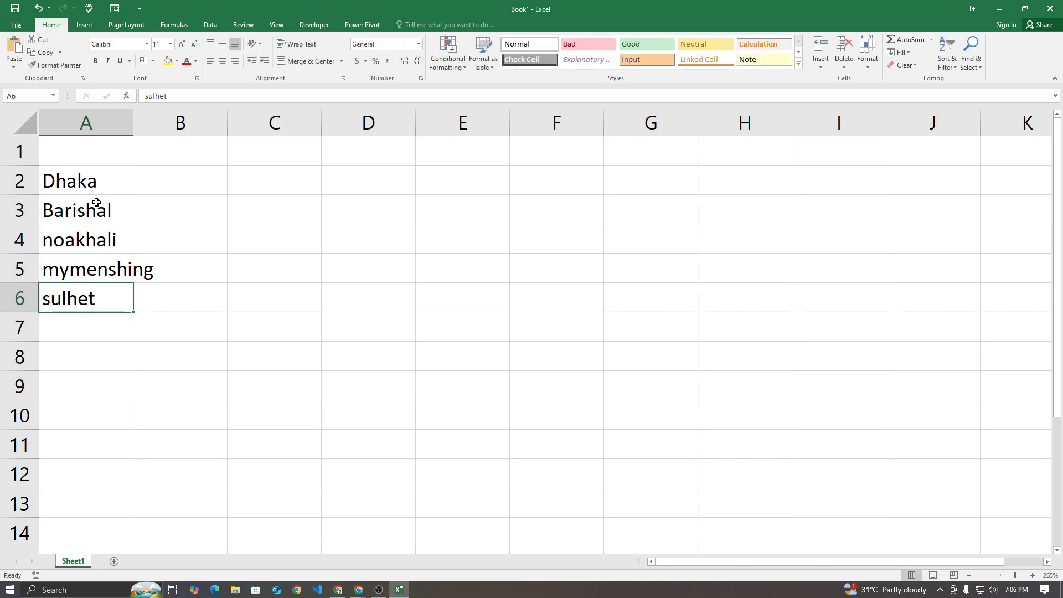
pyautogui.press('Down')
pyautogui.press('Up')
pyautogui.rightClick(97, 203)
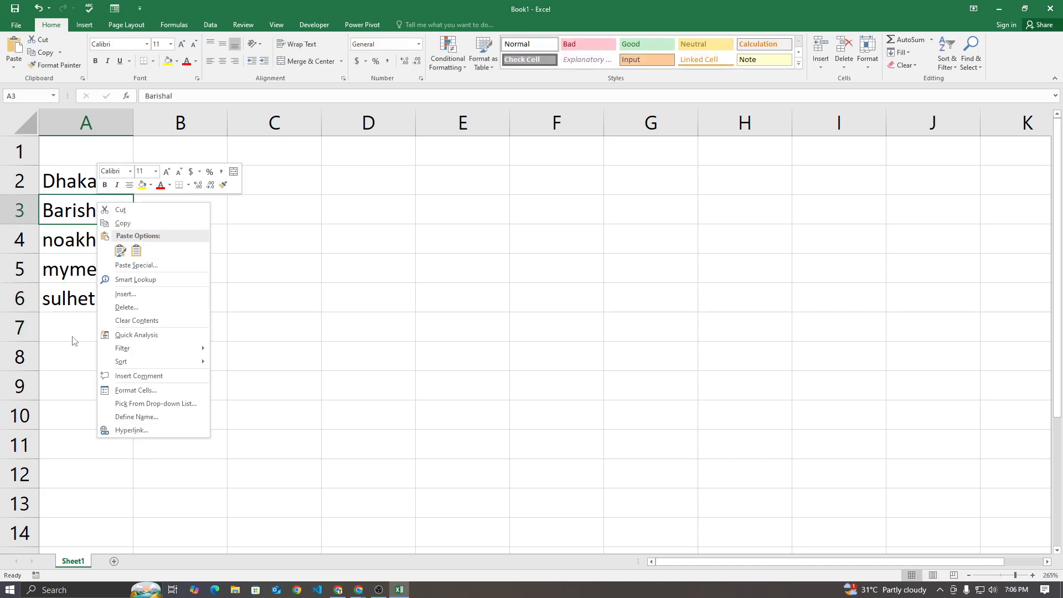
pyautogui.click(81, 299)
pyautogui.doubleClick(65, 303)
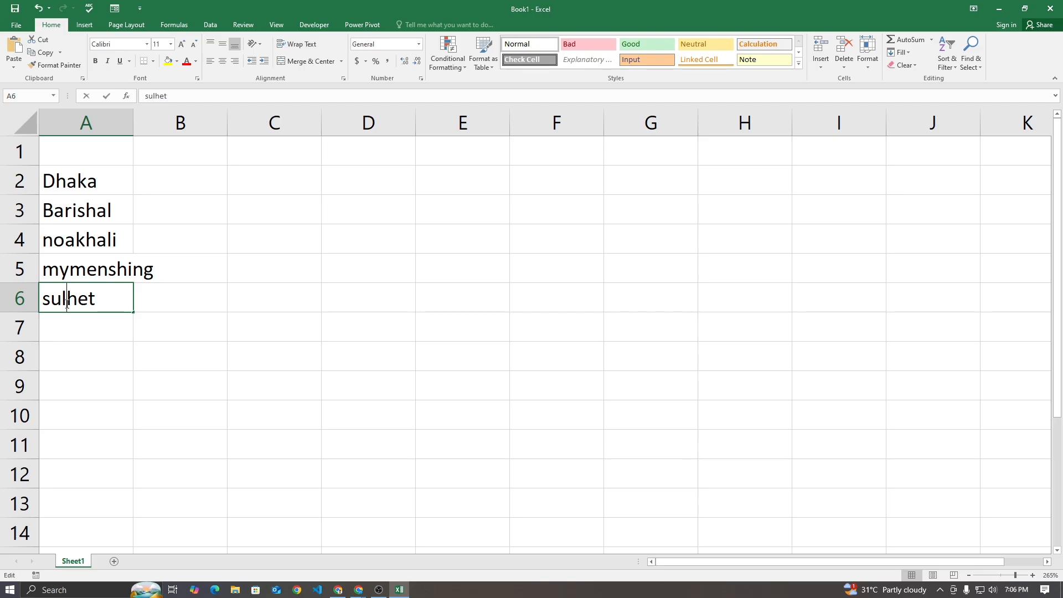
pyautogui.press('BackSpace')
pyautogui.write('y')
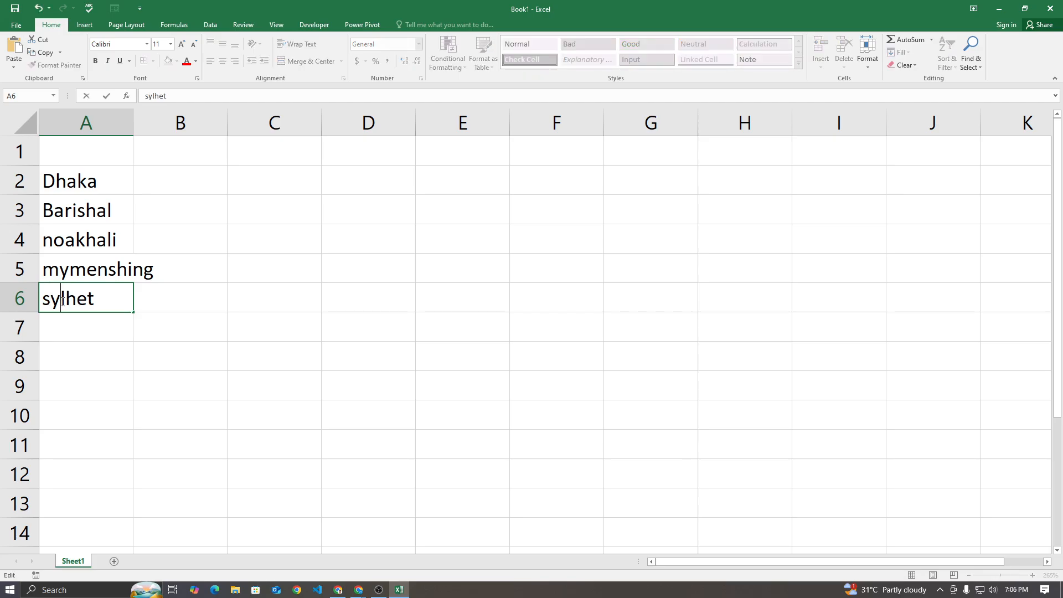
pyautogui.press('Return')
# Add rangpur in A7 and widen column A until the longest city name fits
pyautogui.write('rangpur')
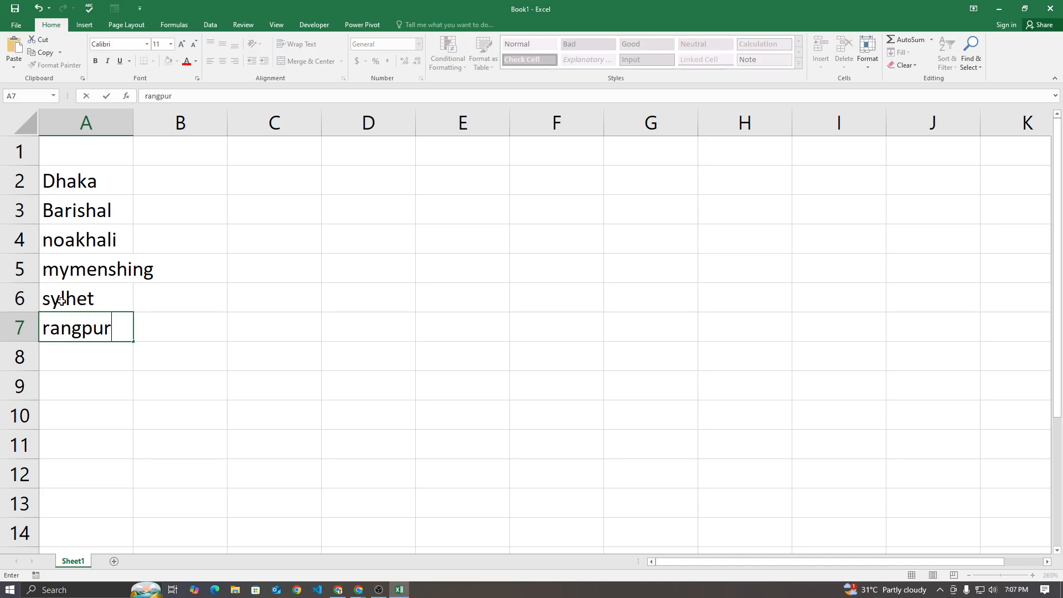
pyautogui.press('Return')
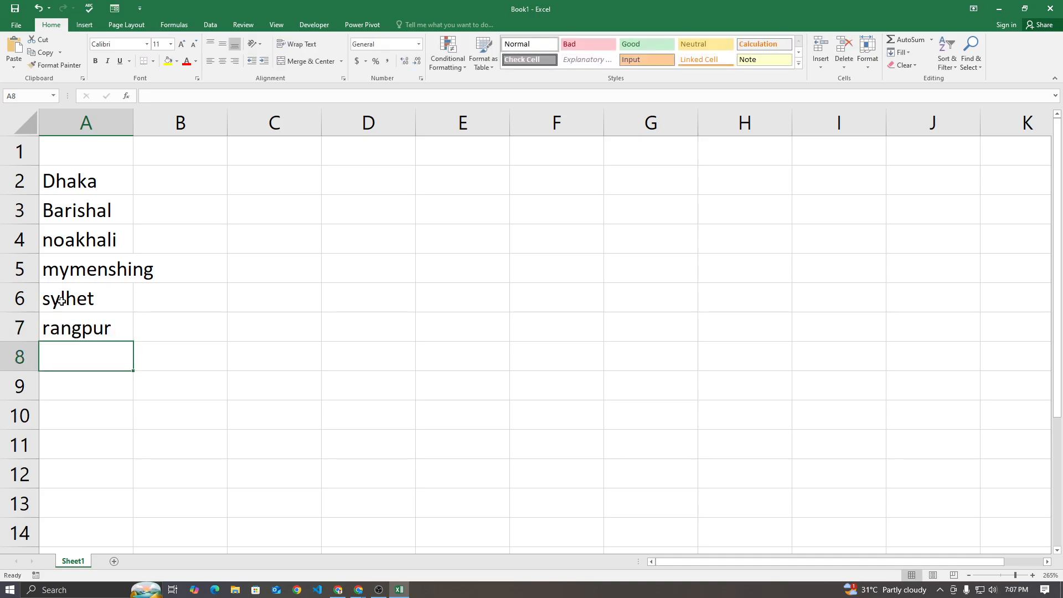
pyautogui.moveTo(134, 114); pyautogui.dragTo(158, 114)
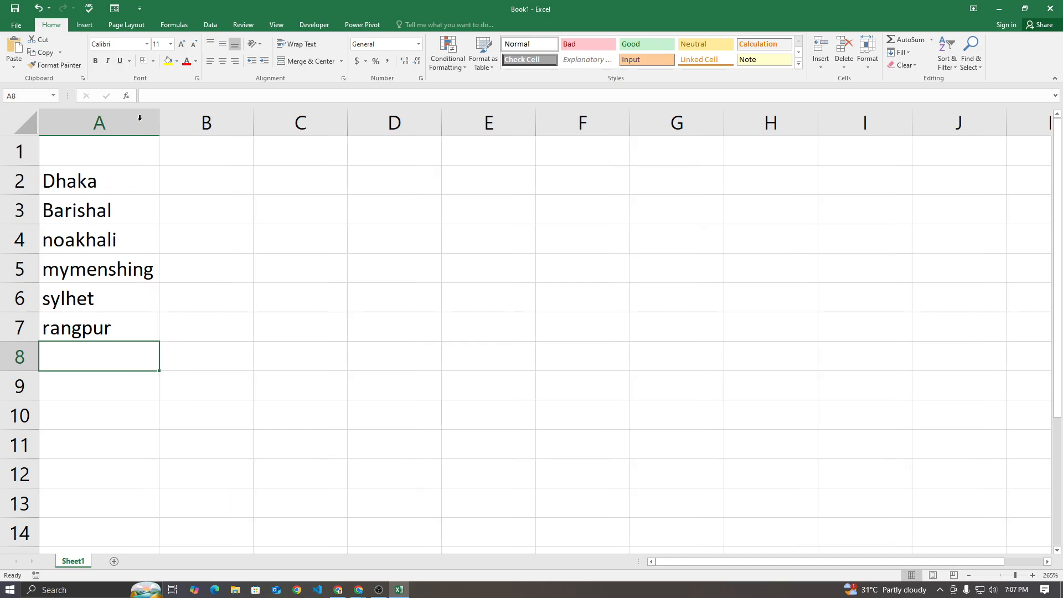
pyautogui.click(102, 188)
pyautogui.click(107, 217)
pyautogui.click(109, 239)
pyautogui.click(111, 269)
pyautogui.click(111, 307)
pyautogui.click(108, 327)
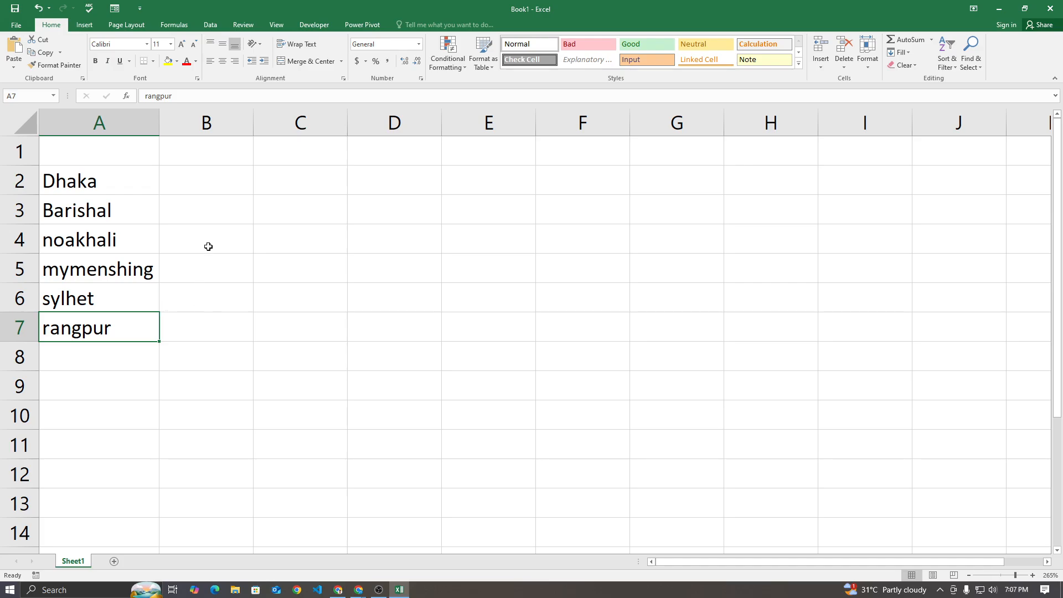
pyautogui.click(142, 160)
pyautogui.click(199, 158)
pyautogui.click(127, 154)
pyautogui.click(185, 148)
pyautogui.click(167, 347)
pyautogui.click(181, 191)
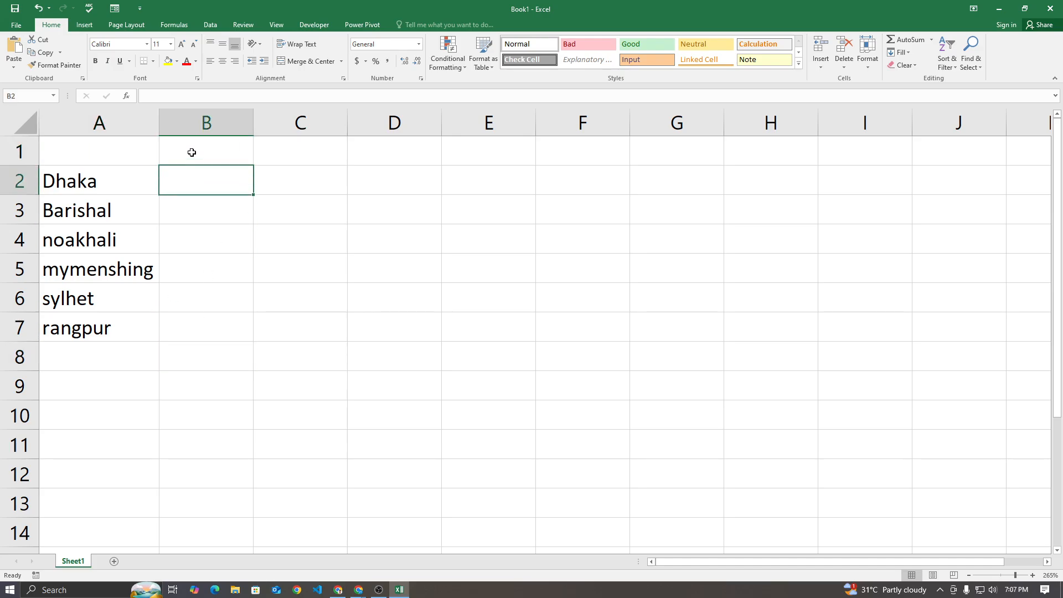
# Enter the header Serial in cell A1 above the city names
pyautogui.click(192, 152)
pyautogui.click(116, 156)
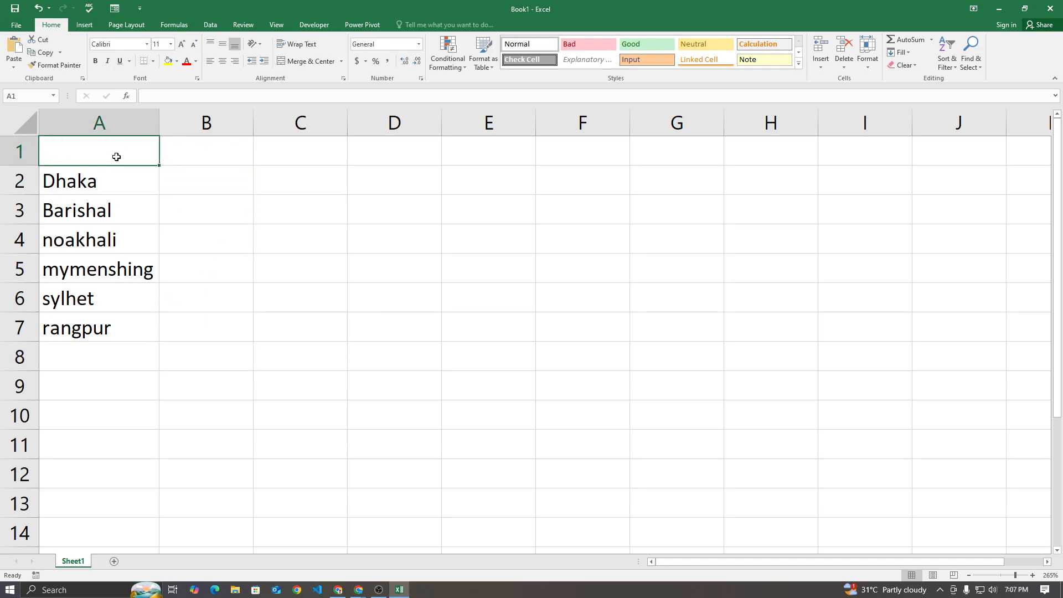
pyautogui.write('SErial')
pyautogui.press('BackSpace')
pyautogui.press('BackSpace')
pyautogui.press('BackSpace')
pyautogui.press('BackSpace')
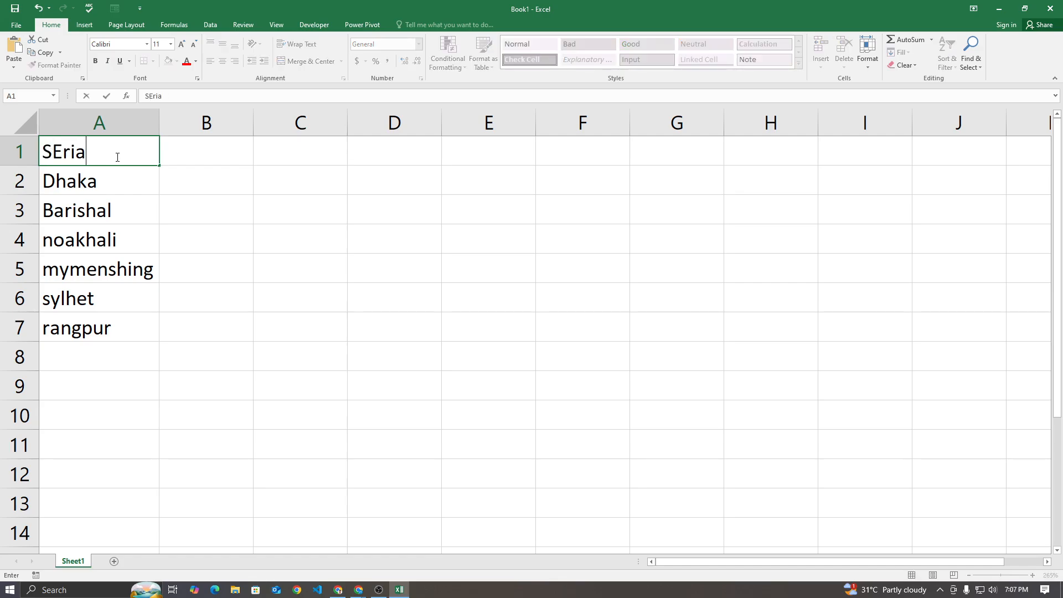
pyautogui.press('BackSpace')
pyautogui.write('erial')
pyautogui.press('Return')
# Make row 1 bold and give it a light blue fill
pyautogui.click(206, 164)
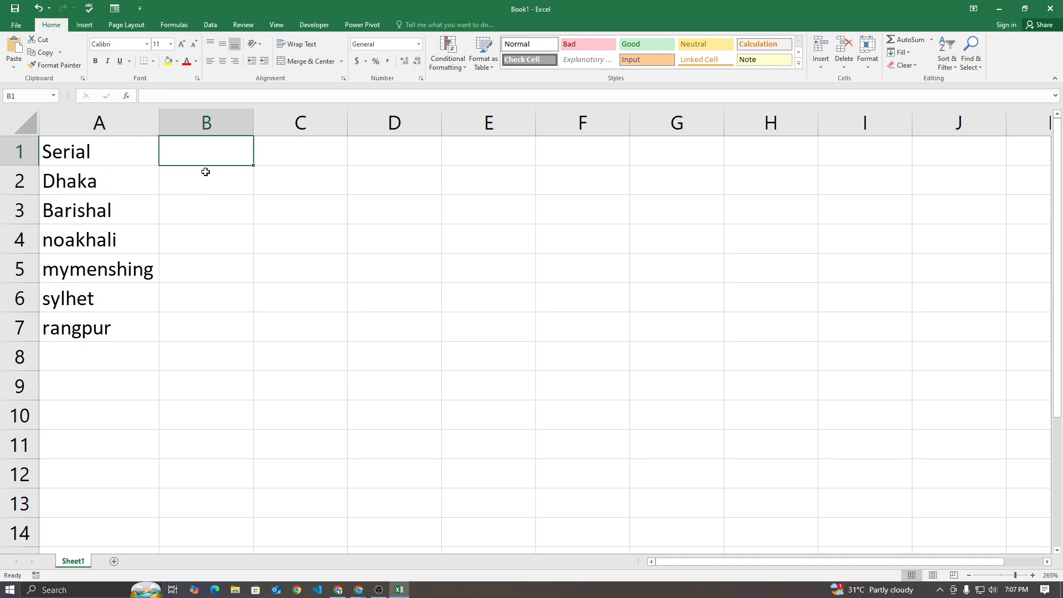
pyautogui.click(121, 157)
pyautogui.click(16, 152)
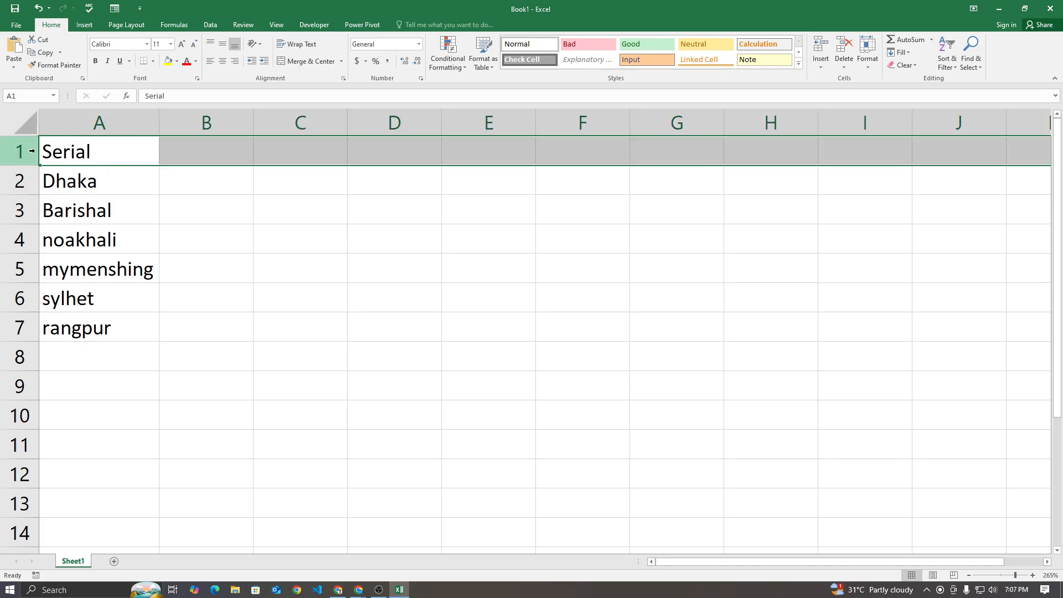
pyautogui.click(95, 150)
pyautogui.click(17, 151)
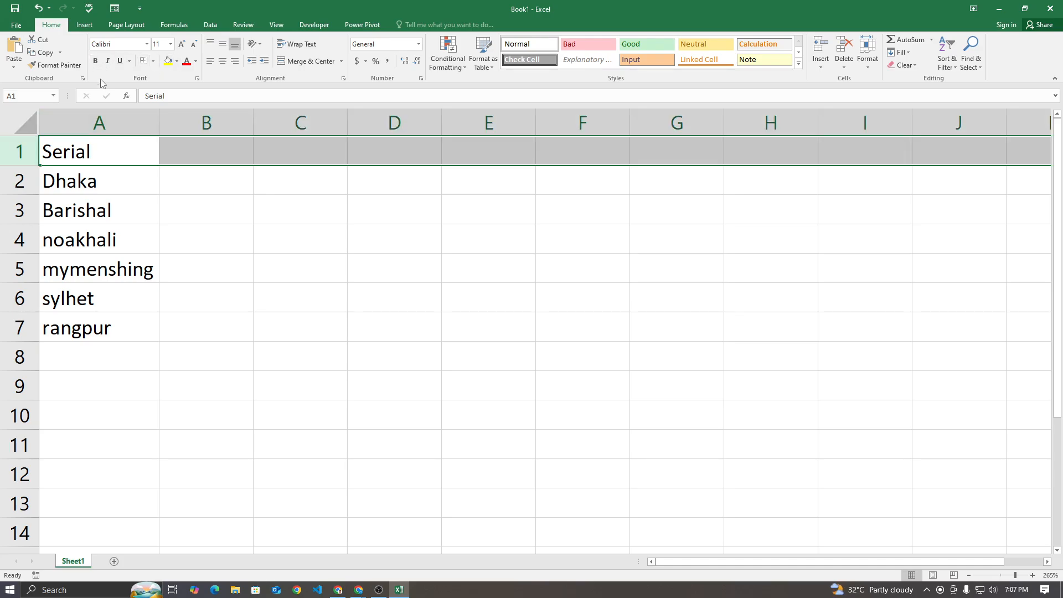
pyautogui.hotkey('ctrl', 'b')
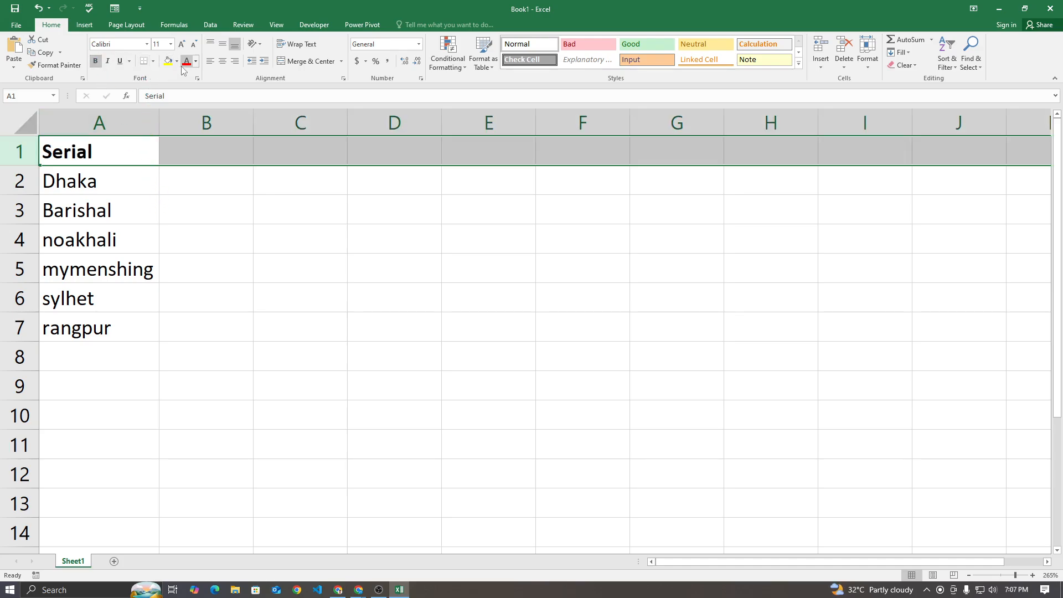
pyautogui.click(177, 61)
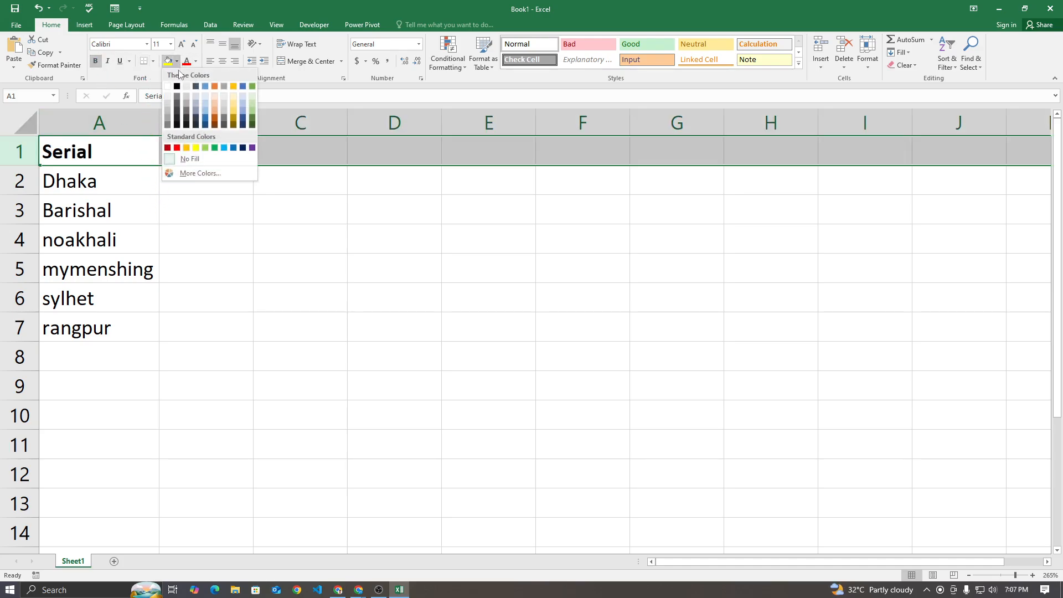
pyautogui.click(205, 105)
pyautogui.click(212, 249)
# Enter a trial serial number 1 in B1 and clear it again
pyautogui.click(216, 155)
pyautogui.write('1')
pyautogui.click(178, 201)
pyautogui.click(204, 179)
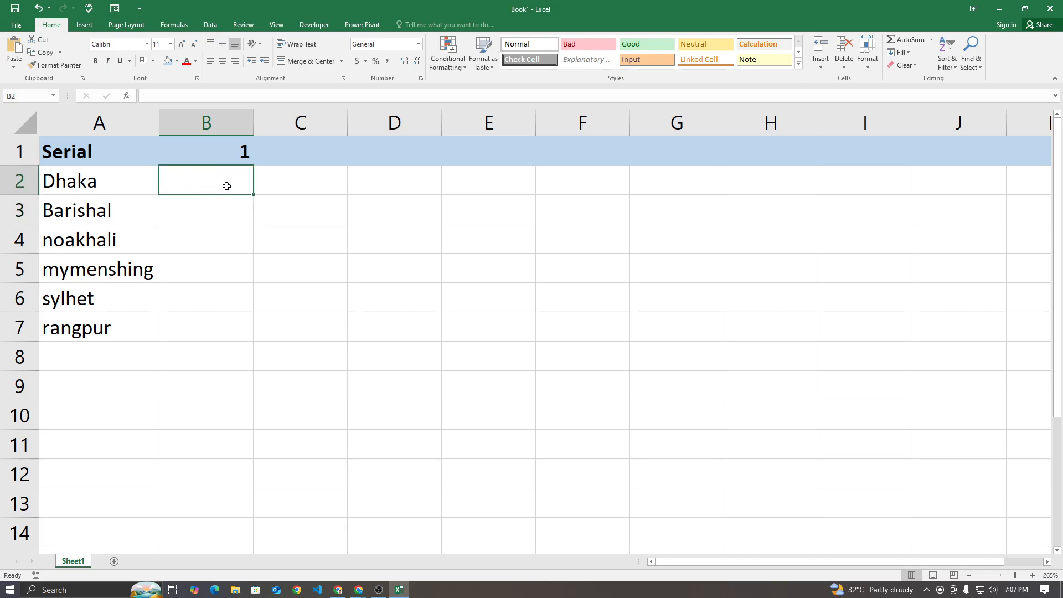
pyautogui.click(137, 181)
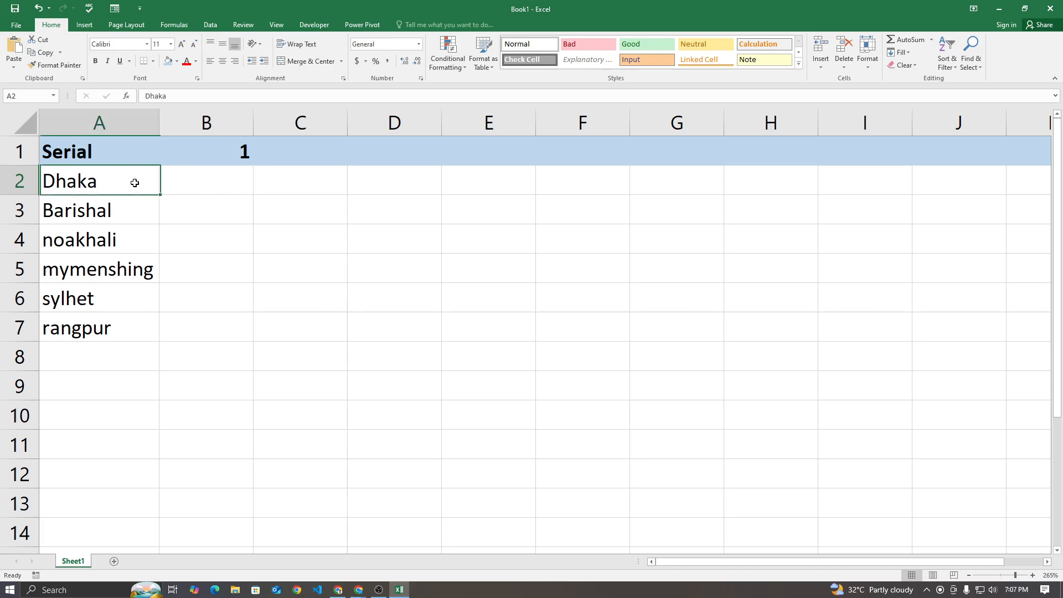
pyautogui.click(130, 208)
pyautogui.click(156, 245)
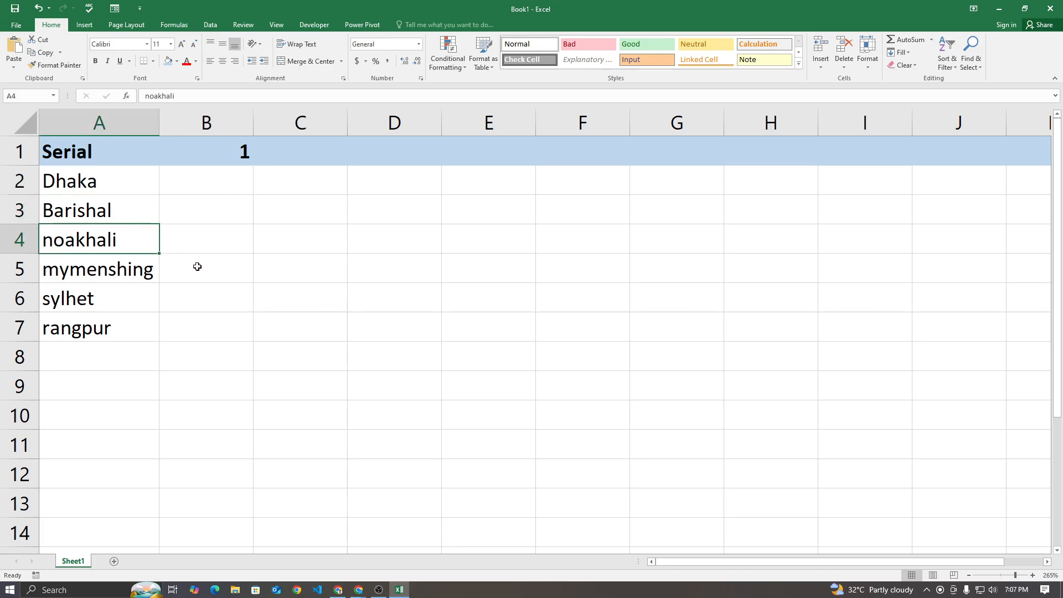
pyautogui.click(219, 160)
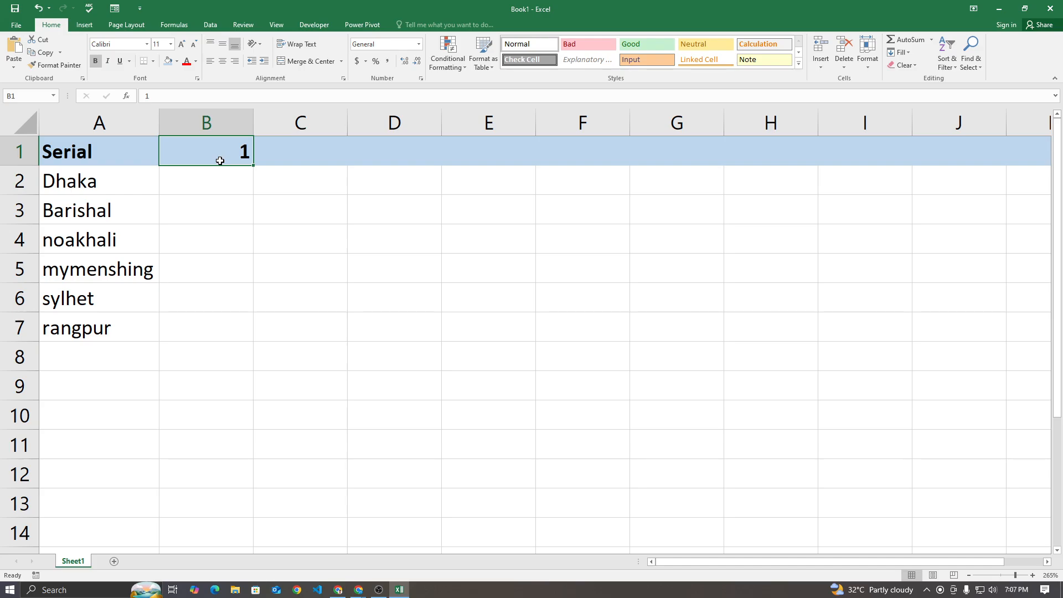
pyautogui.press('Delete')
pyautogui.click(223, 180)
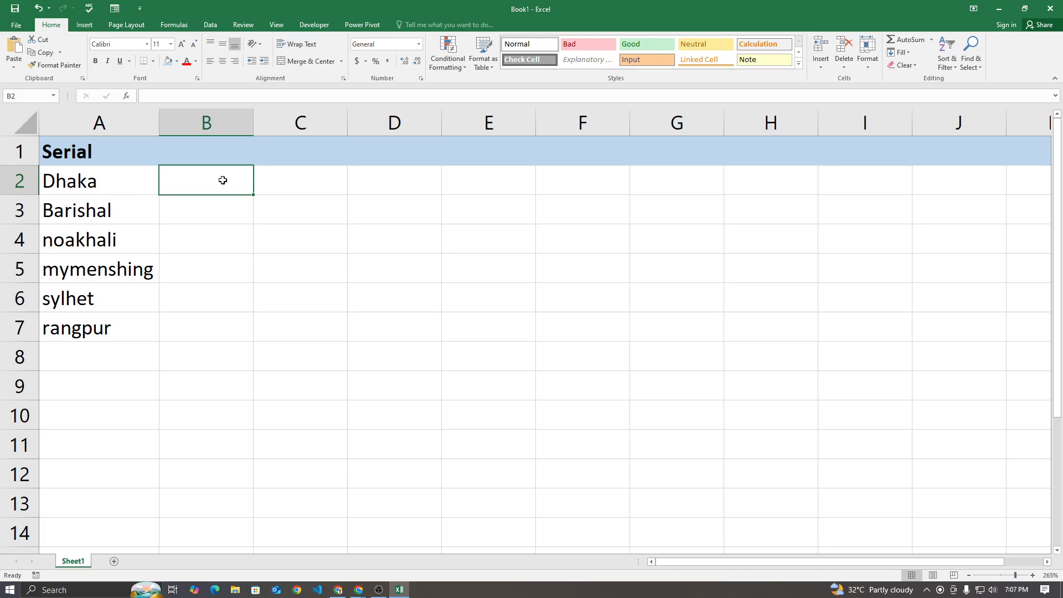
pyautogui.moveTo(80, 182); pyautogui.dragTo(82, 320)
pyautogui.click(182, 246)
pyautogui.click(213, 178)
pyautogui.click(226, 159)
# Start a CHOOSE formula in B2 with cell B1 as its index number
pyautogui.click(224, 183)
pyautogui.write('=cho')
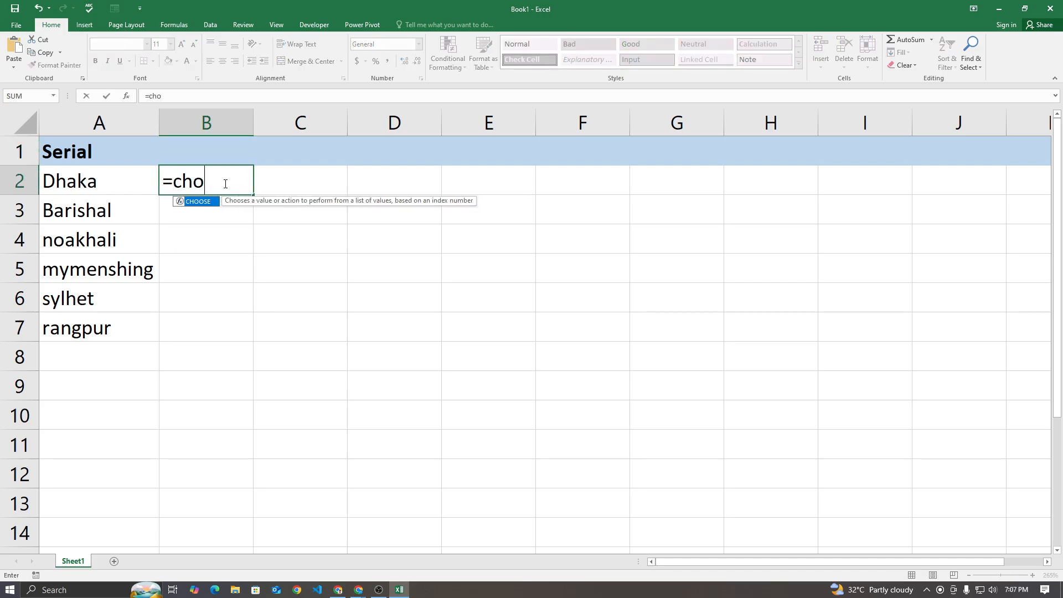
pyautogui.press('Tab')
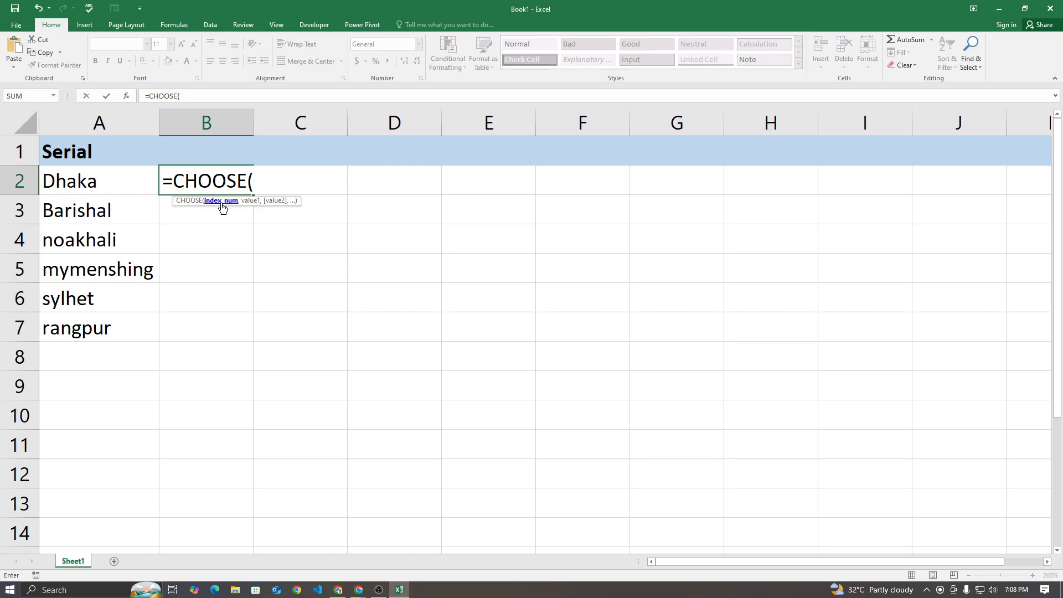
pyautogui.write(',')
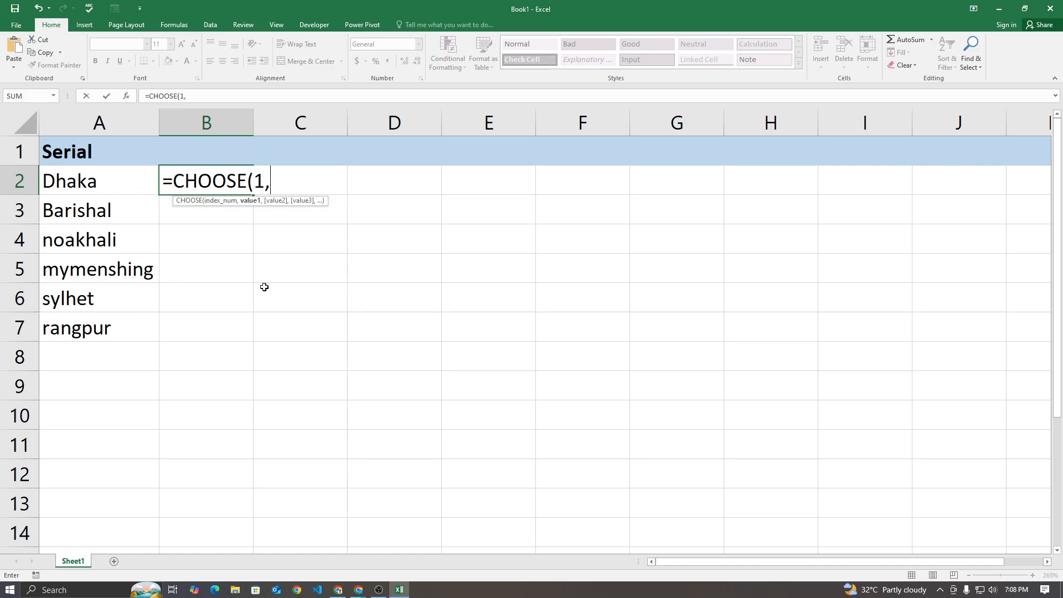
pyautogui.press('BackSpace')
pyautogui.press('BackSpace')
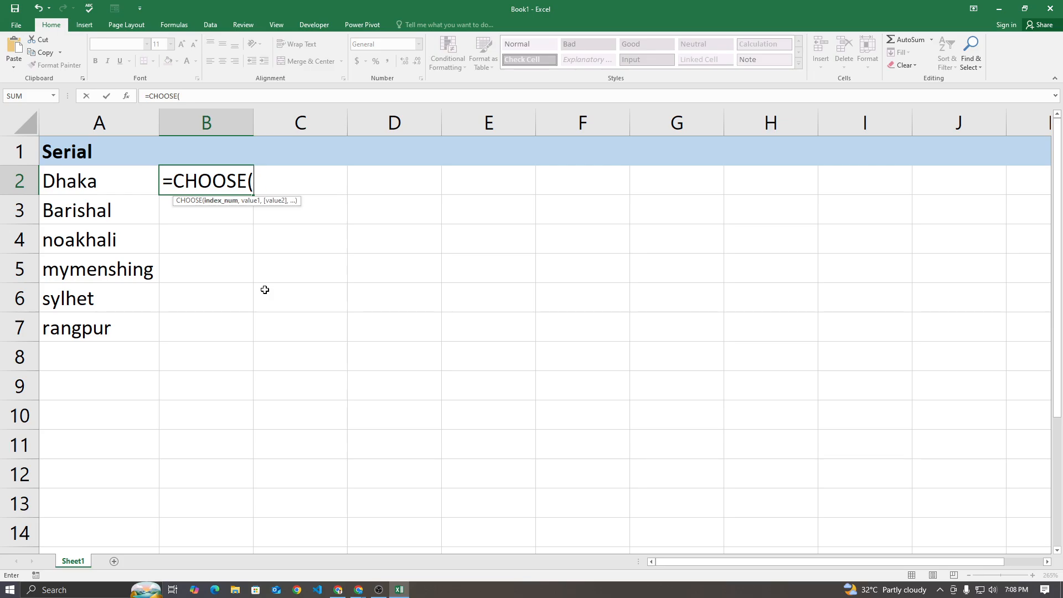
pyautogui.click(222, 160)
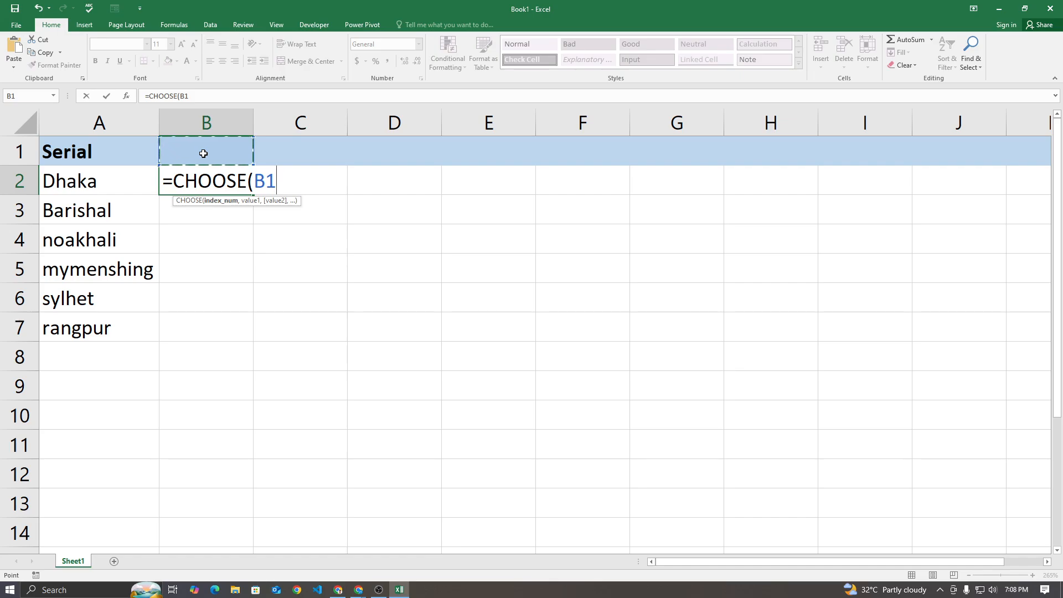
pyautogui.write(',')
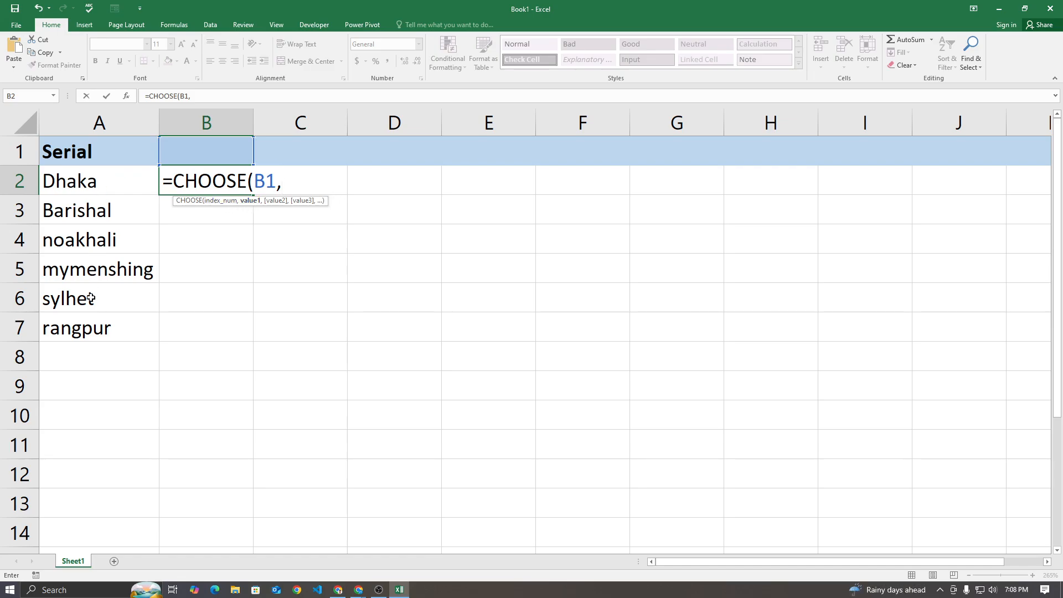
# Complete the CHOOSE formula with cells A2, A3, A4, A5, A6 and A7 as its separate values
pyautogui.click(94, 184)
pyautogui.write(',')
pyautogui.click(97, 216)
pyautogui.write(',')
pyautogui.click(98, 233)
pyautogui.write(',')
pyautogui.click(98, 270)
pyautogui.write(',')
pyautogui.click(95, 301)
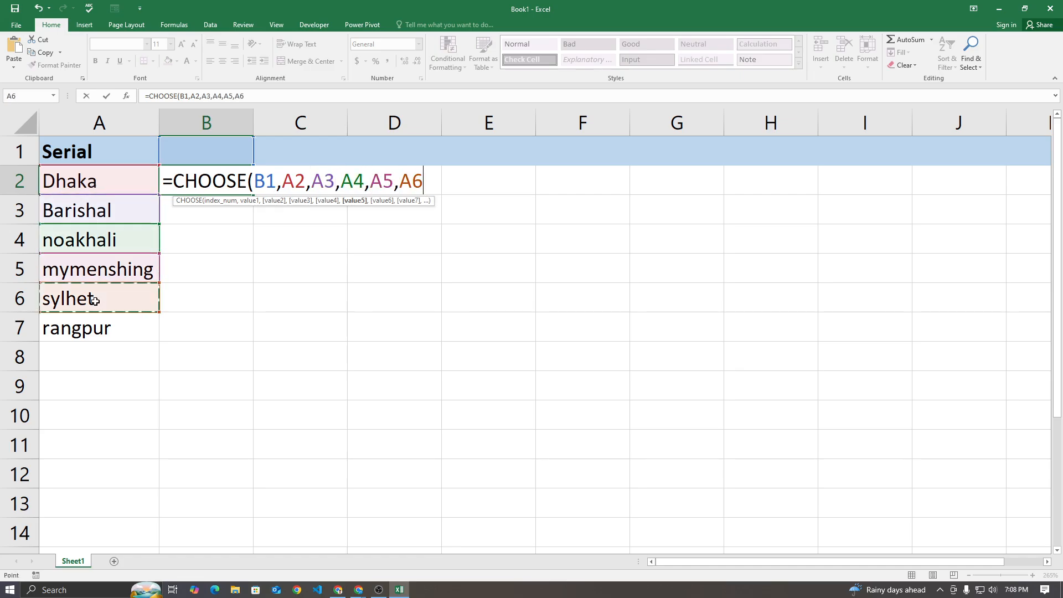
pyautogui.write(',')
pyautogui.click(95, 328)
pyautogui.write(')')
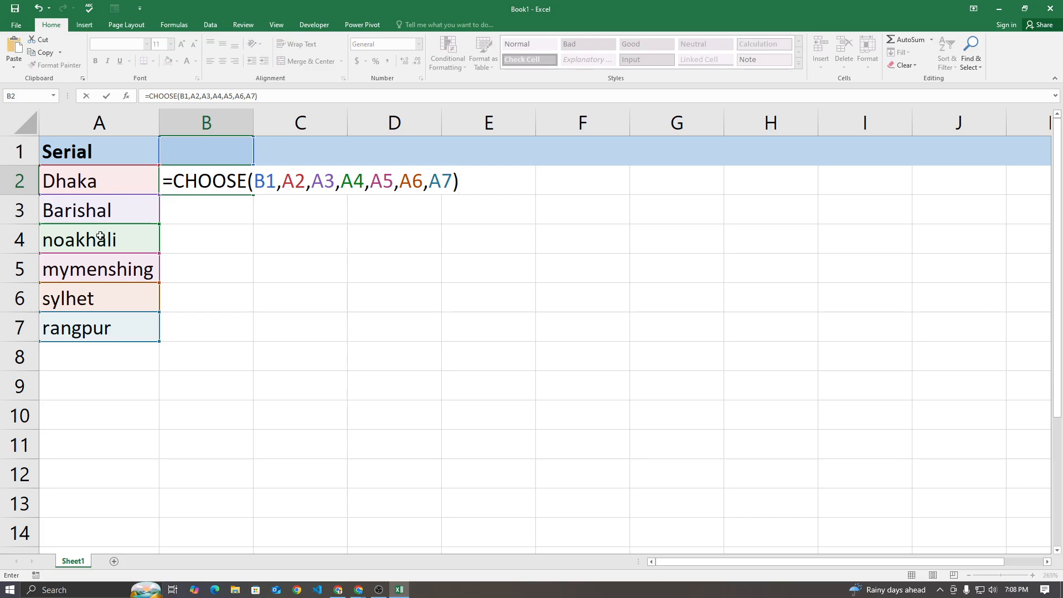
pyautogui.press('Return')
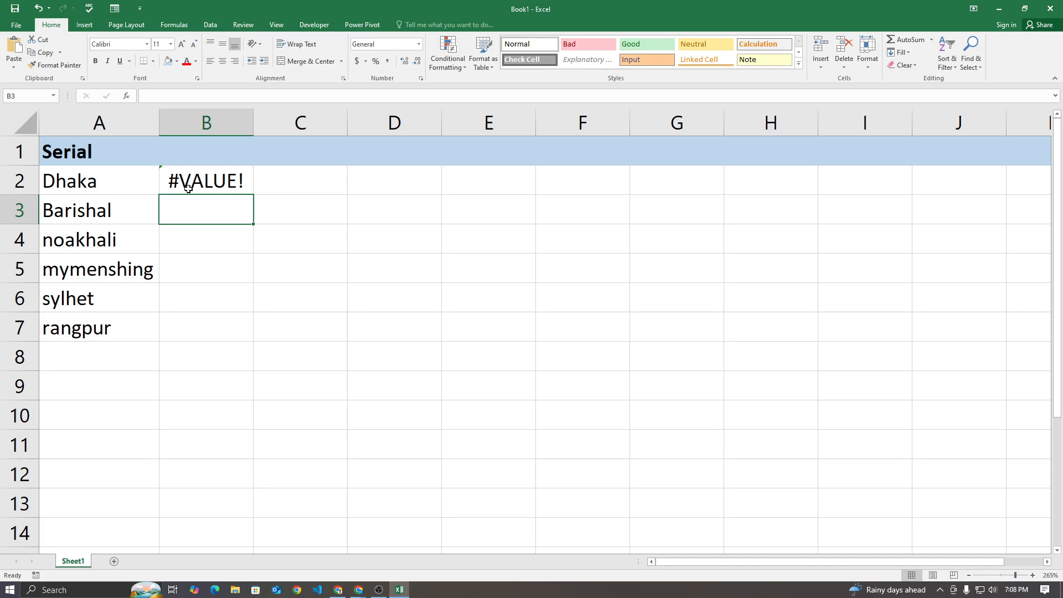
# Enter 1 as the index number in B1 and hide column A
pyautogui.click(200, 154)
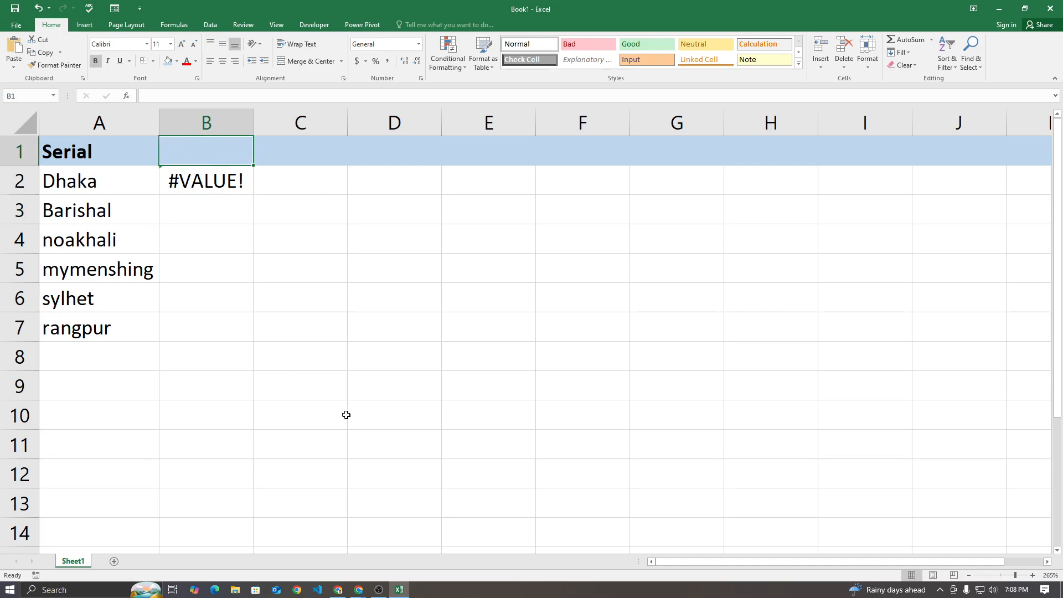
pyautogui.write('1')
pyautogui.press('Return')
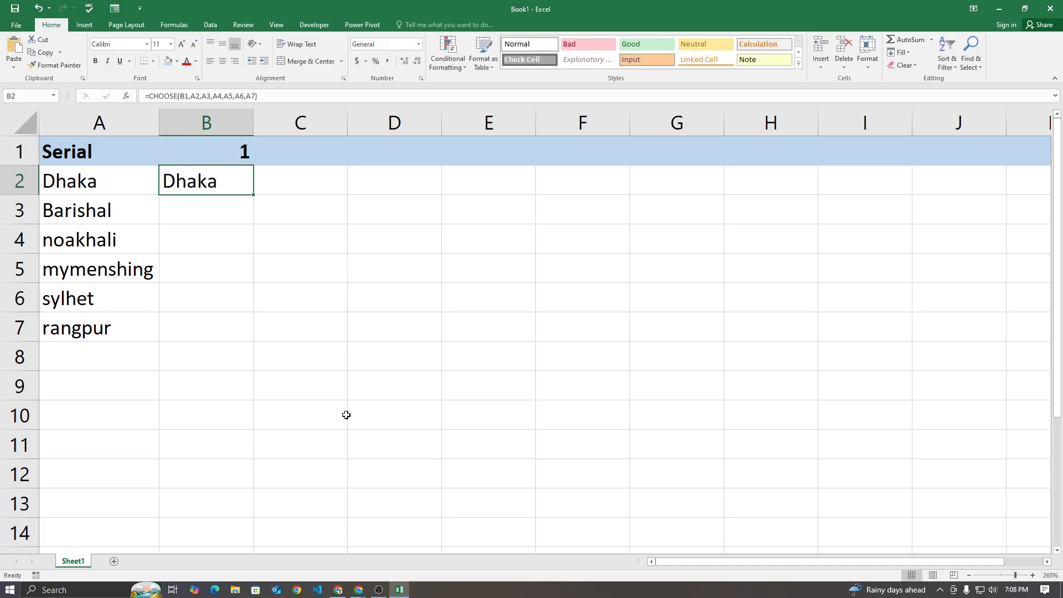
pyautogui.rightClick(101, 129)
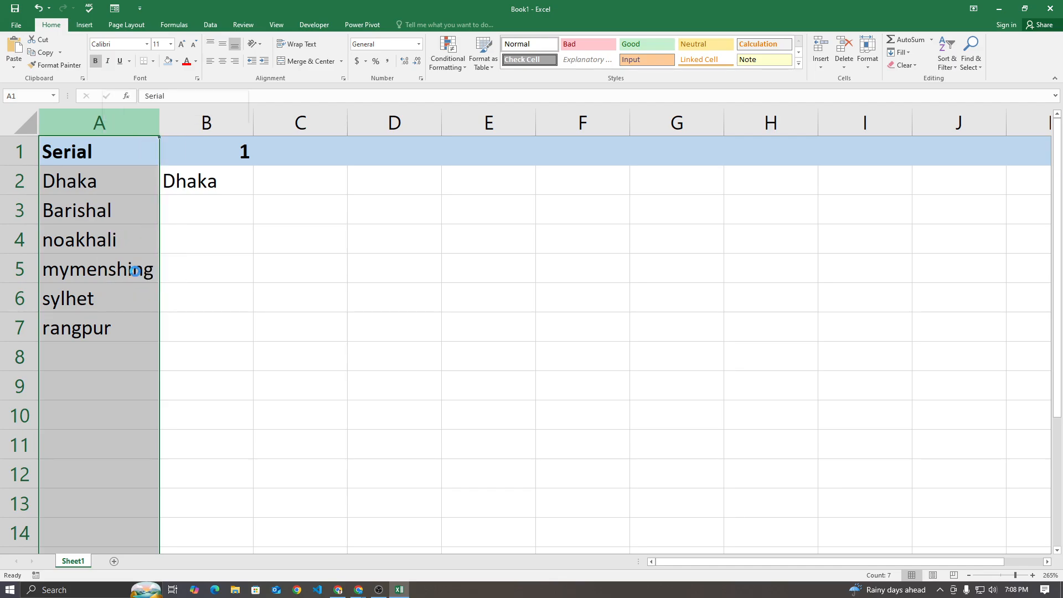
pyautogui.click(135, 272)
pyautogui.click(137, 274)
# Test the CHOOSE formula with the index numbers 2, 4 and 5 in B1
pyautogui.click(92, 162)
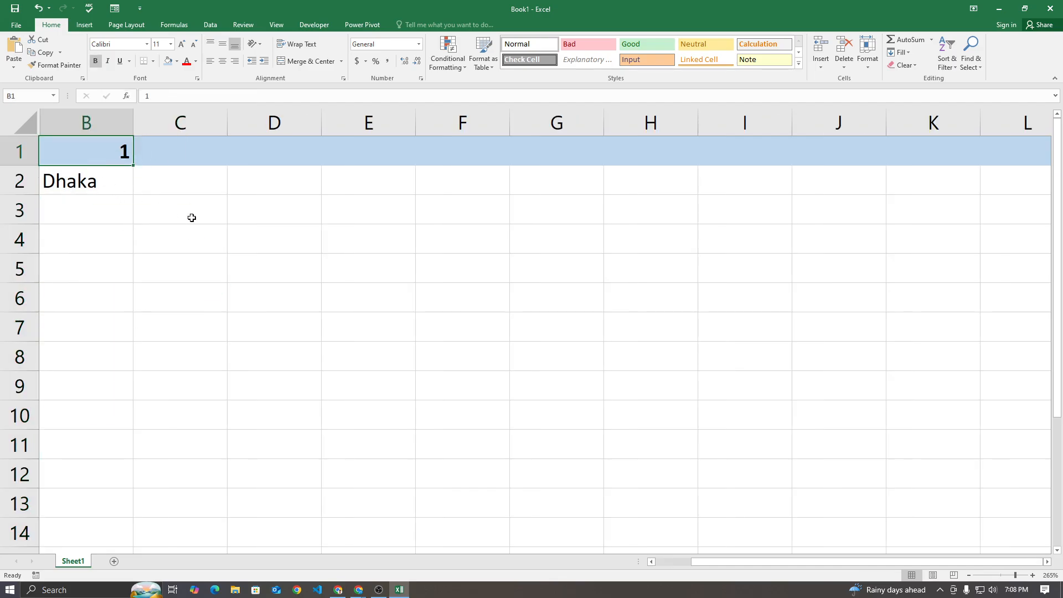
pyautogui.write('2')
pyautogui.press('Return')
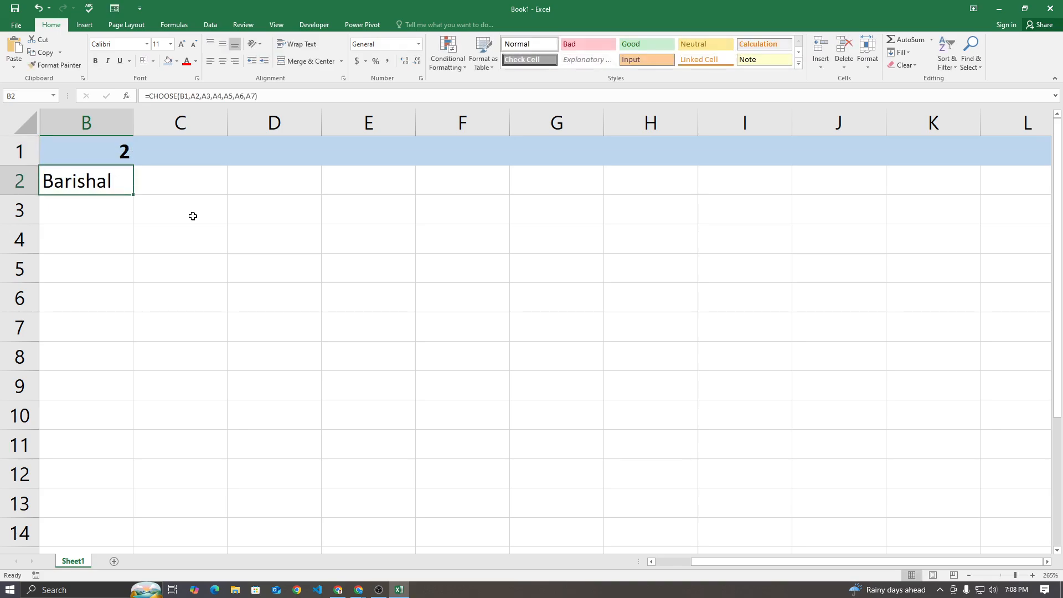
pyautogui.press('Up')
pyautogui.write('4')
pyautogui.press('Return')
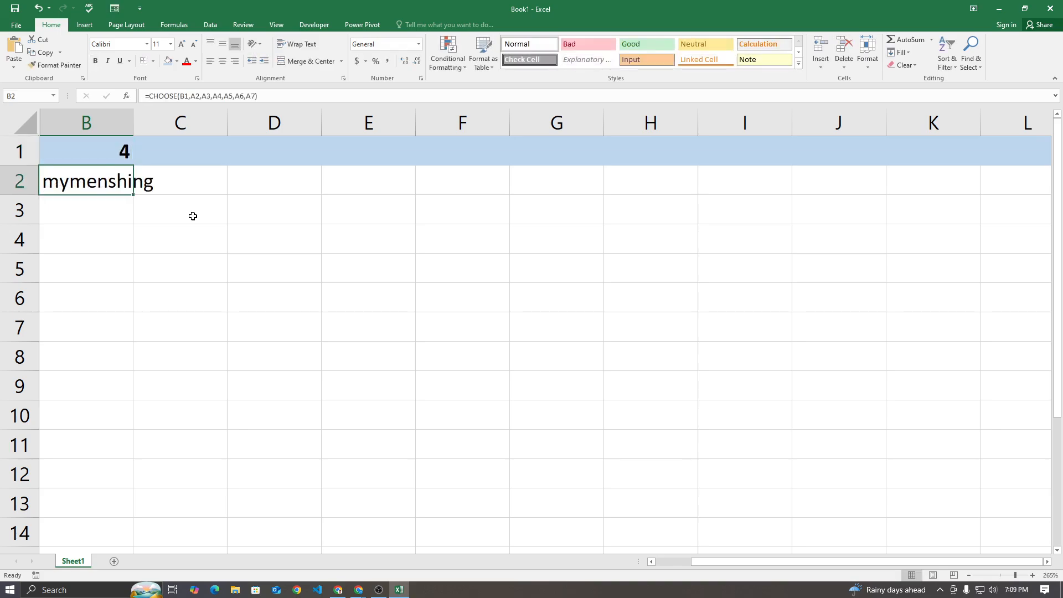
pyautogui.press('Up')
pyautogui.write('5')
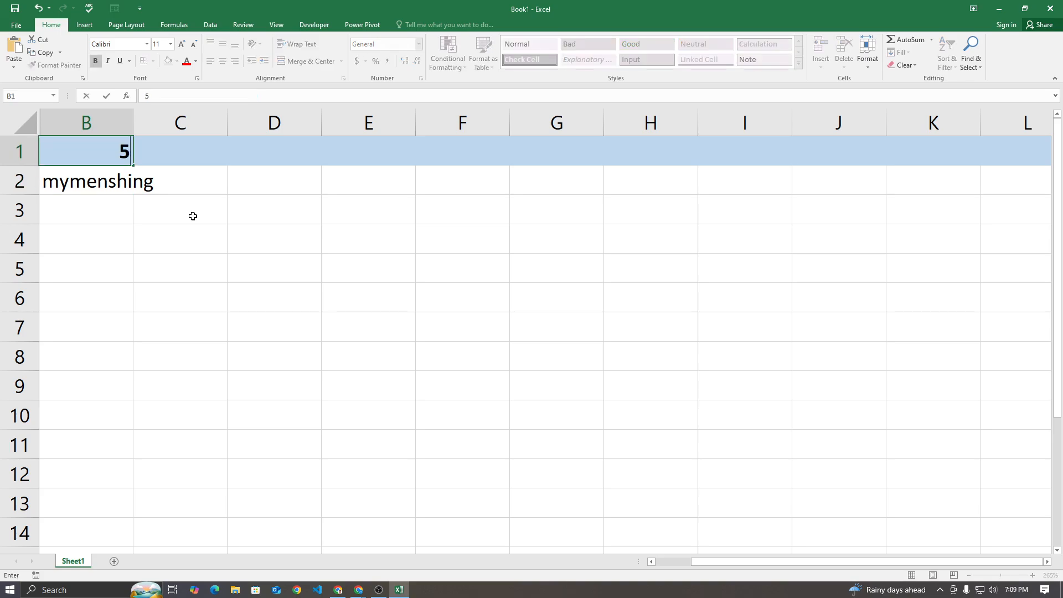
pyautogui.press('Return')
# Test the formula again with the index numbers 2 and 1 in B1
pyautogui.press('Up')
pyautogui.write('2')
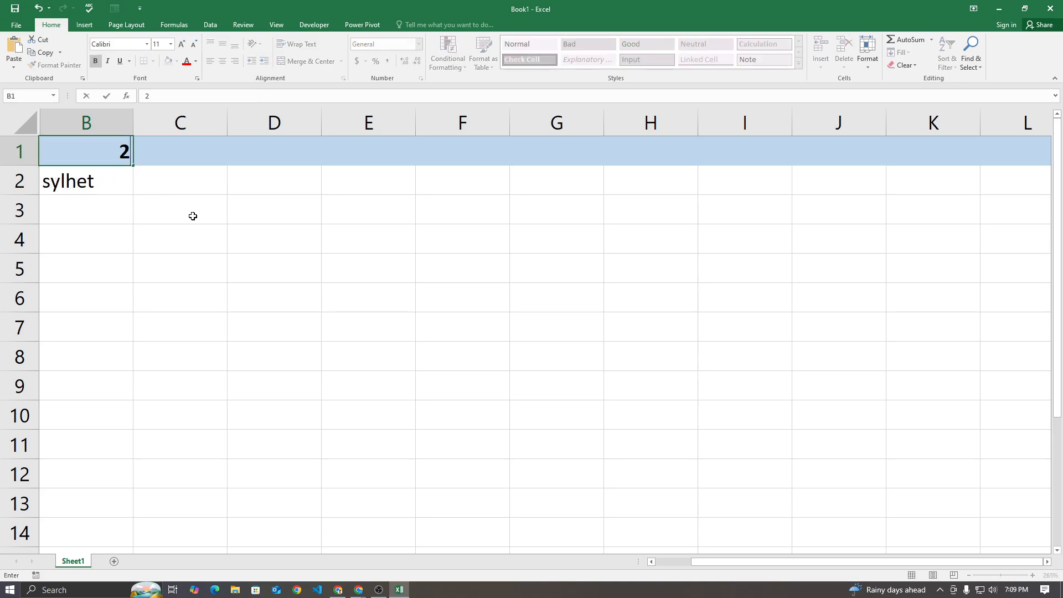
pyautogui.press('Return')
pyautogui.press('Up')
pyautogui.write('1')
pyautogui.press('Return')
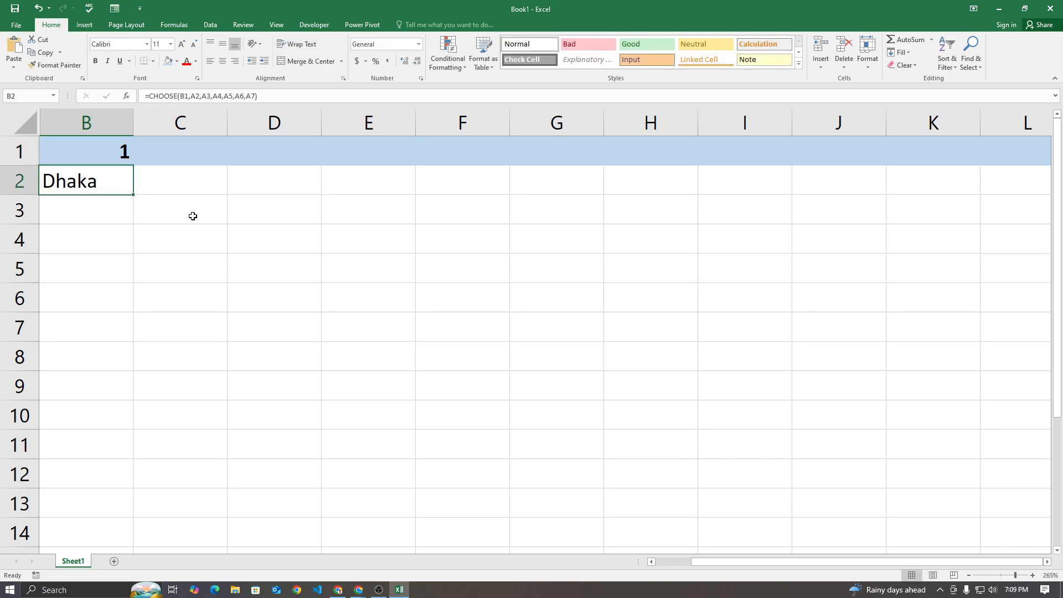
# Try the out-of-range index number 34 in B1 and set it back to 1
pyautogui.press('Up')
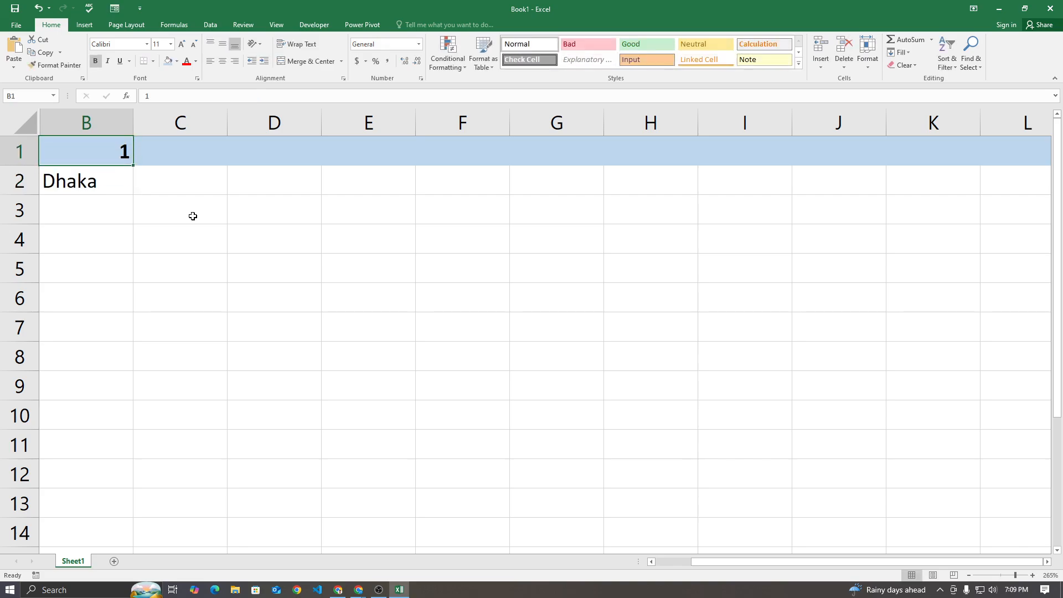
pyautogui.write('34')
pyautogui.press('Return')
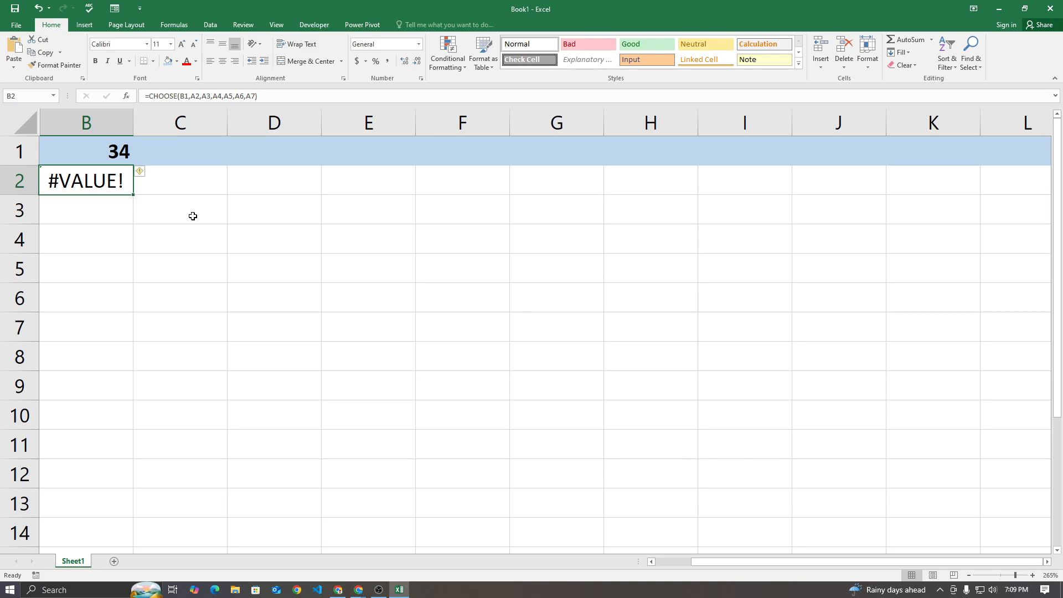
pyautogui.press('Up')
pyautogui.press('Down')
pyautogui.press('Up')
pyautogui.write('1')
pyautogui.press('Return')
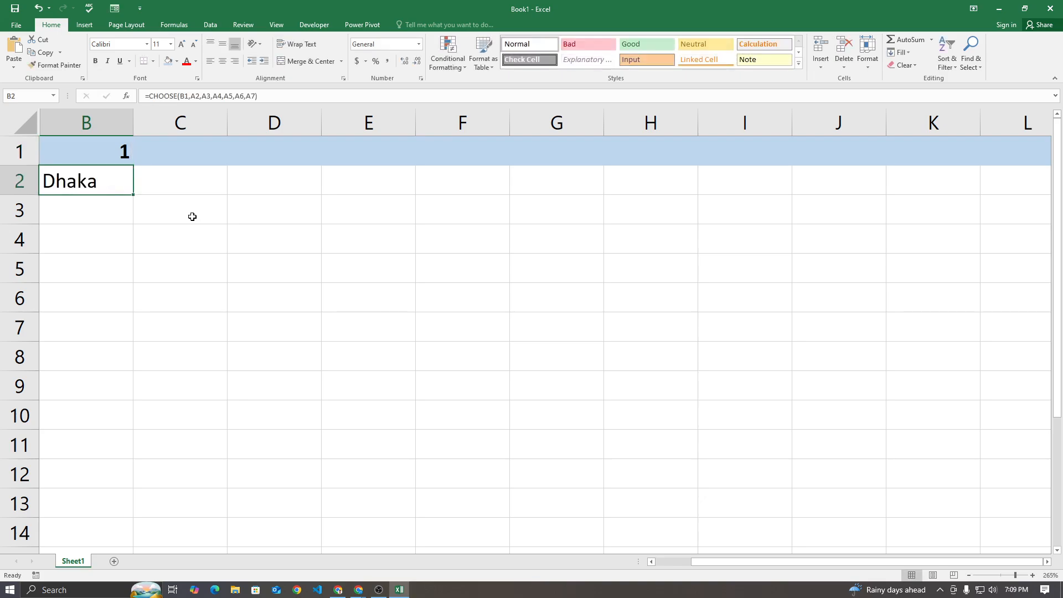
# Change the index number in B1 to 2 and to 3 to retrieve the matching cities
pyautogui.click(95, 147)
pyautogui.write('2')
pyautogui.click(102, 215)
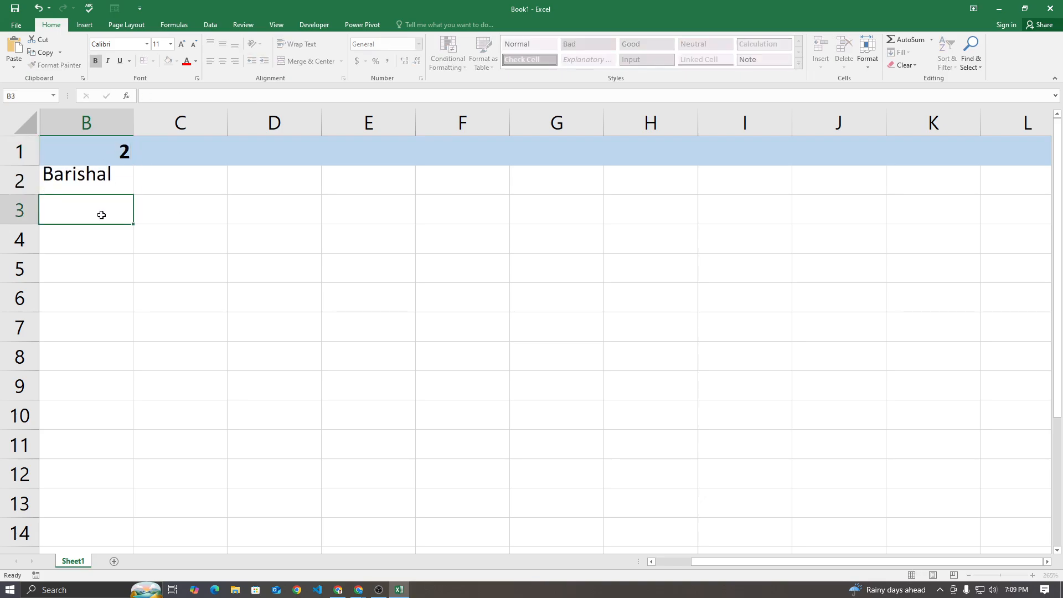
pyautogui.click(95, 157)
pyautogui.write('3')
pyautogui.click(110, 274)
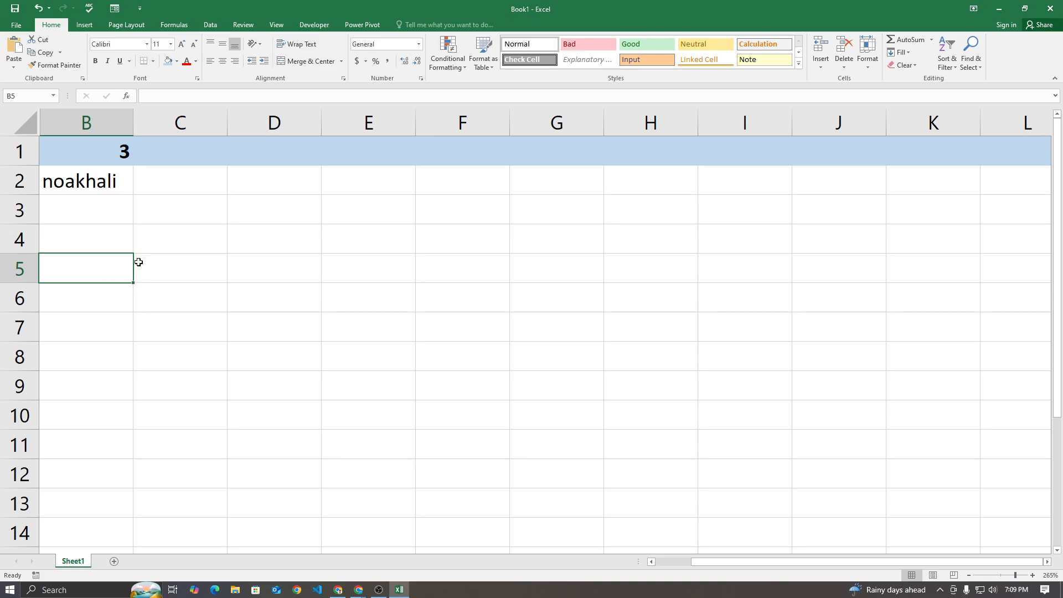
pyautogui.click(44, 121)
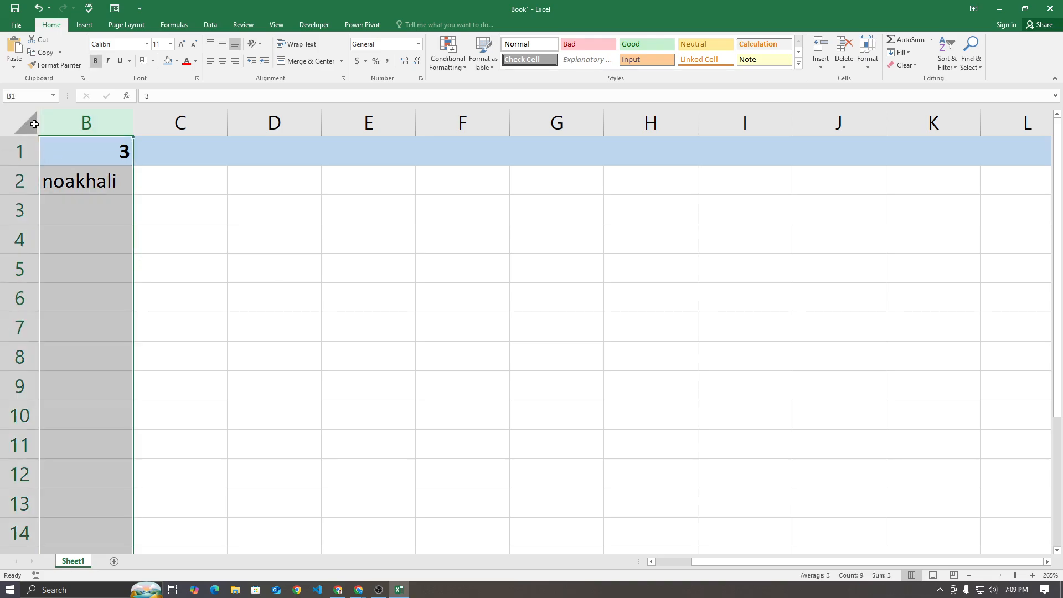
pyautogui.rightClick(37, 124)
pyautogui.click(48, 119)
pyautogui.moveTo(45, 119); pyautogui.dragTo(35, 123)
pyautogui.rightClick(37, 123)
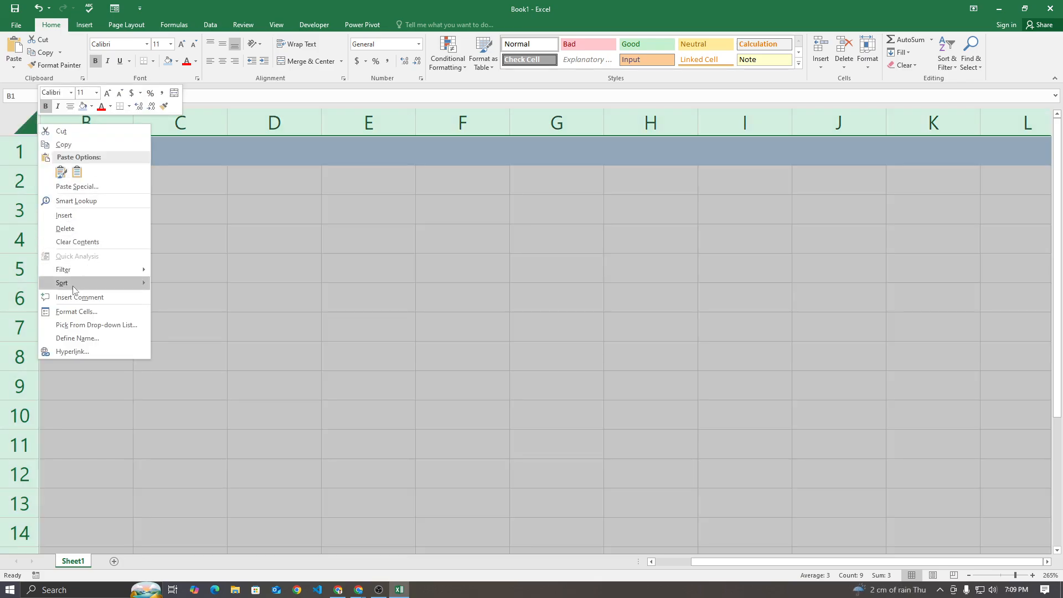
pyautogui.press('Escape')
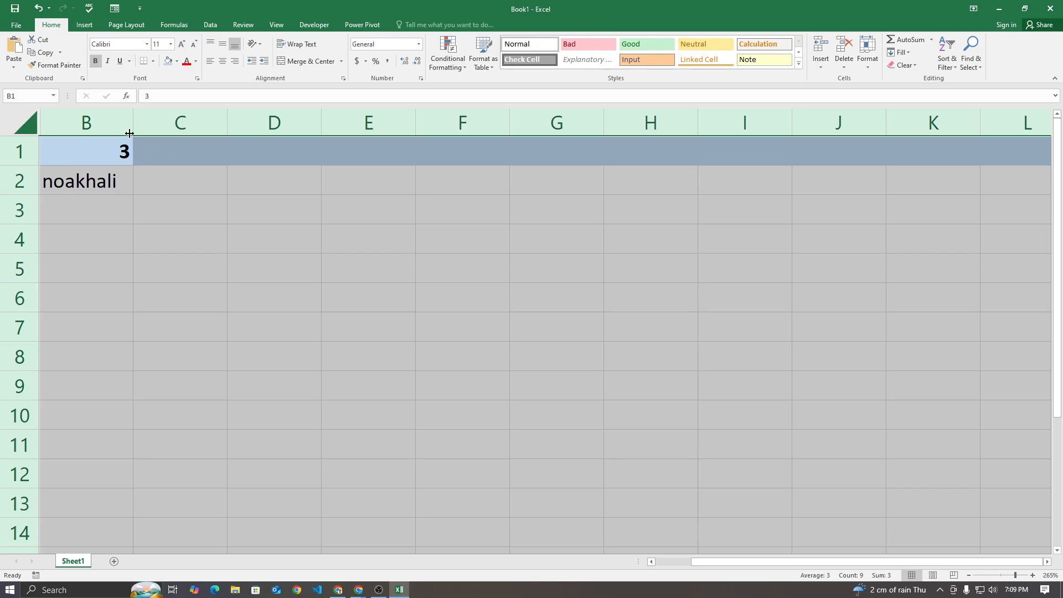
pyautogui.click(44, 121)
pyautogui.hotkey('ctrl', 'z')
# Unhide column A by applying Unhide to the whole worksheet selection
pyautogui.click(48, 125)
pyautogui.click(37, 123)
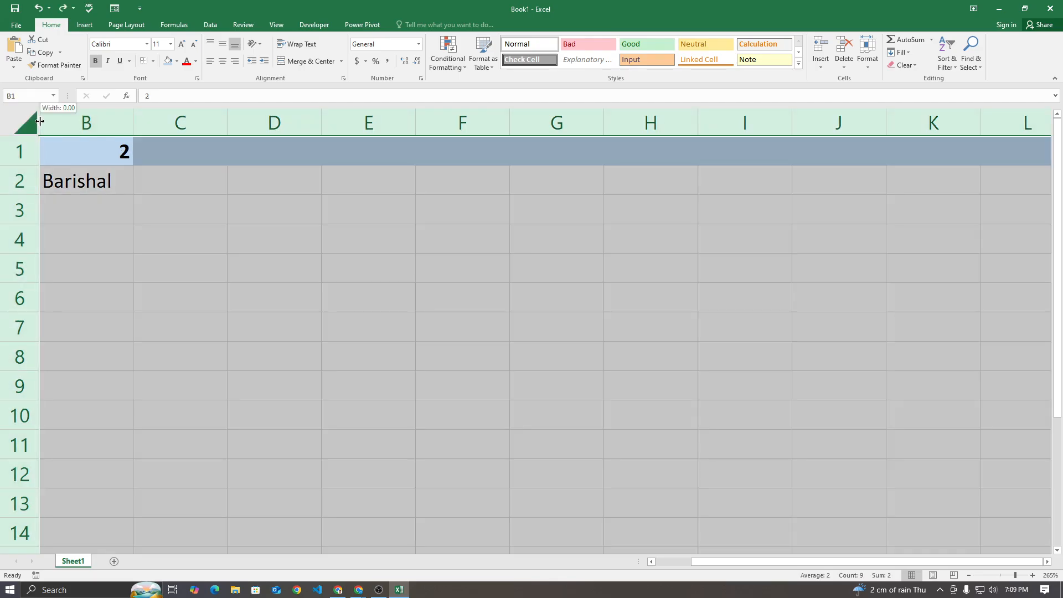
pyautogui.rightClick(40, 123)
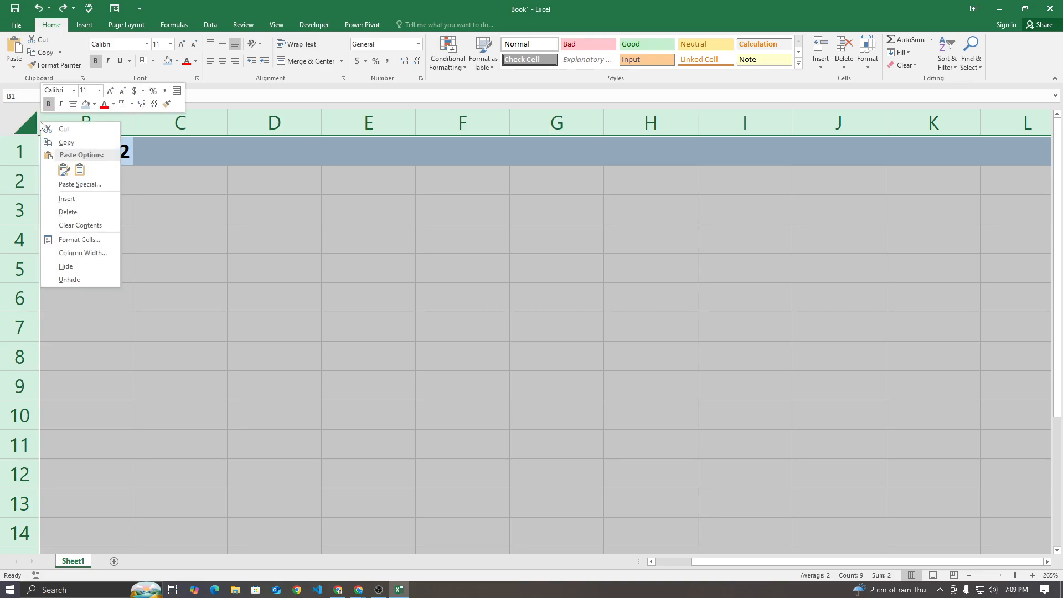
pyautogui.click(69, 280)
# Clear the contents of the entire worksheet, including the city list and the serial lookup
pyautogui.click(206, 238)
pyautogui.click(121, 252)
pyautogui.hotkey('ctrl', 'a')
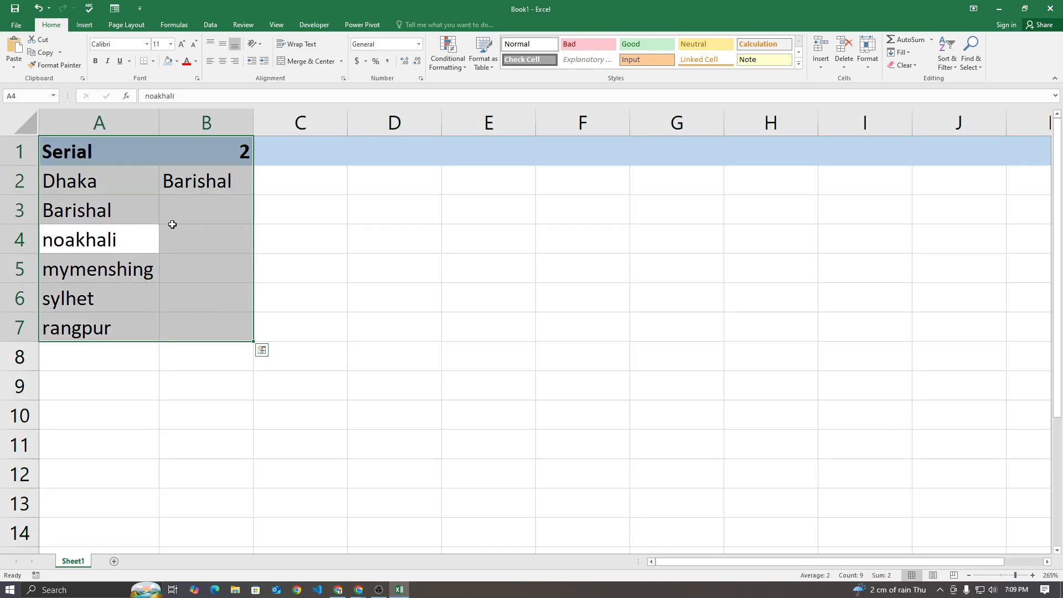
pyautogui.click(313, 242)
pyautogui.hotkey('ctrl', 'a')
pyautogui.press('Delete')
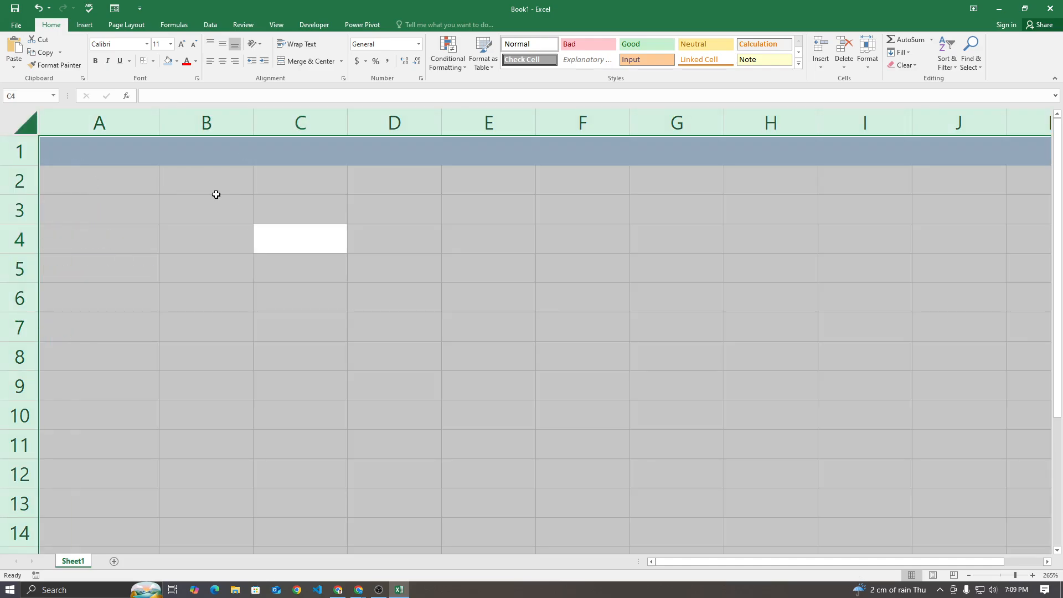
# Delete all cells of the worksheet to remove the remaining row fill and column formatting
pyautogui.click(210, 182)
pyautogui.click(26, 124)
pyautogui.click(844, 45)
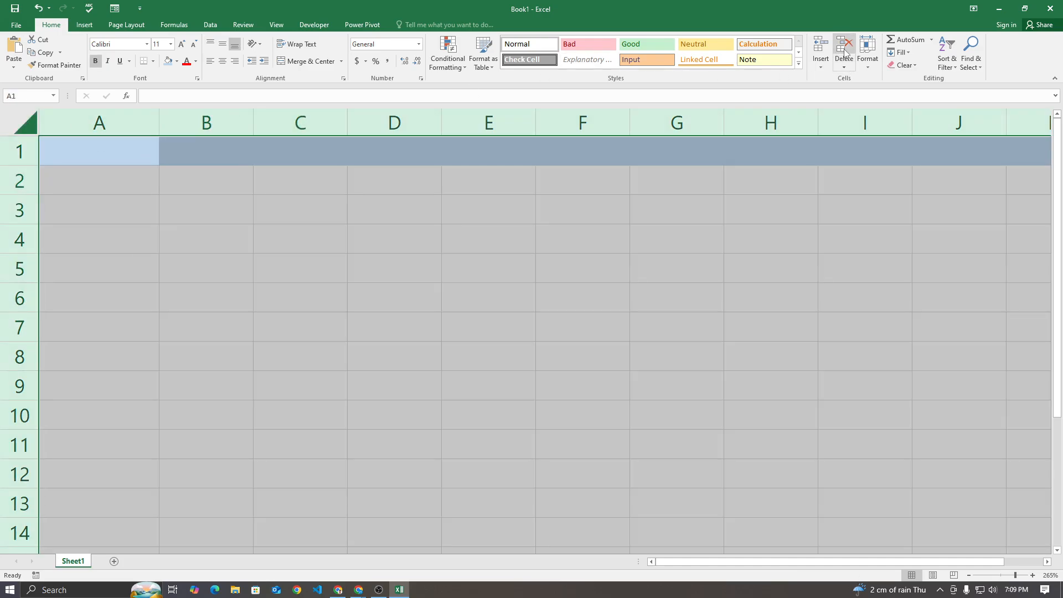
pyautogui.click(475, 266)
# Enter the heading OFFSET in cell A1 of the empty worksheet
pyautogui.click(97, 150)
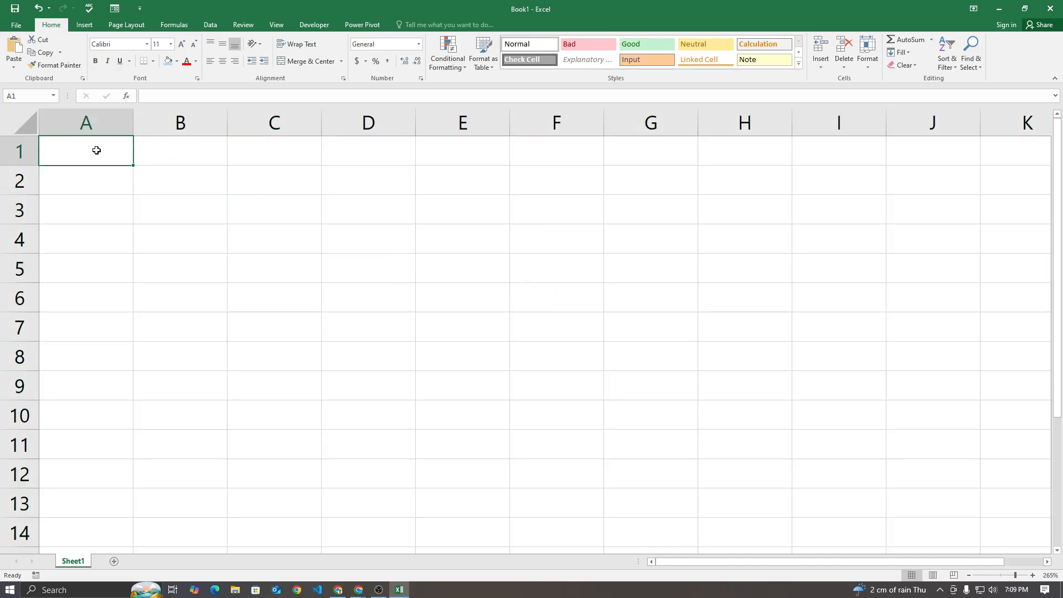
pyautogui.write('OFFSET')
pyautogui.press('Return')
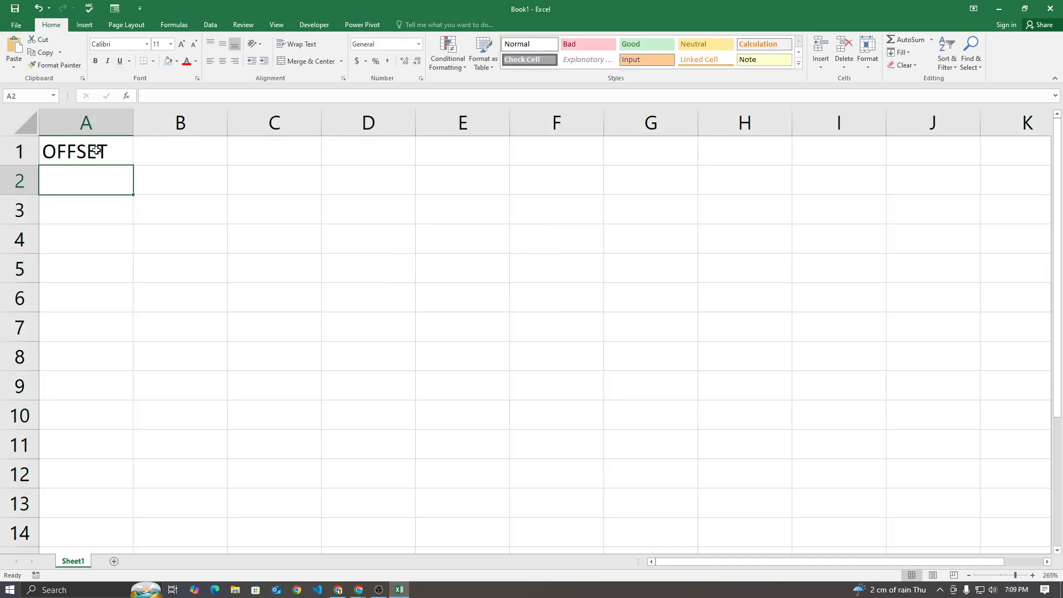
# Switch to the Google Meet call in Chrome to check the meeting, and return to the Excel workbook
pyautogui.click(360, 590)
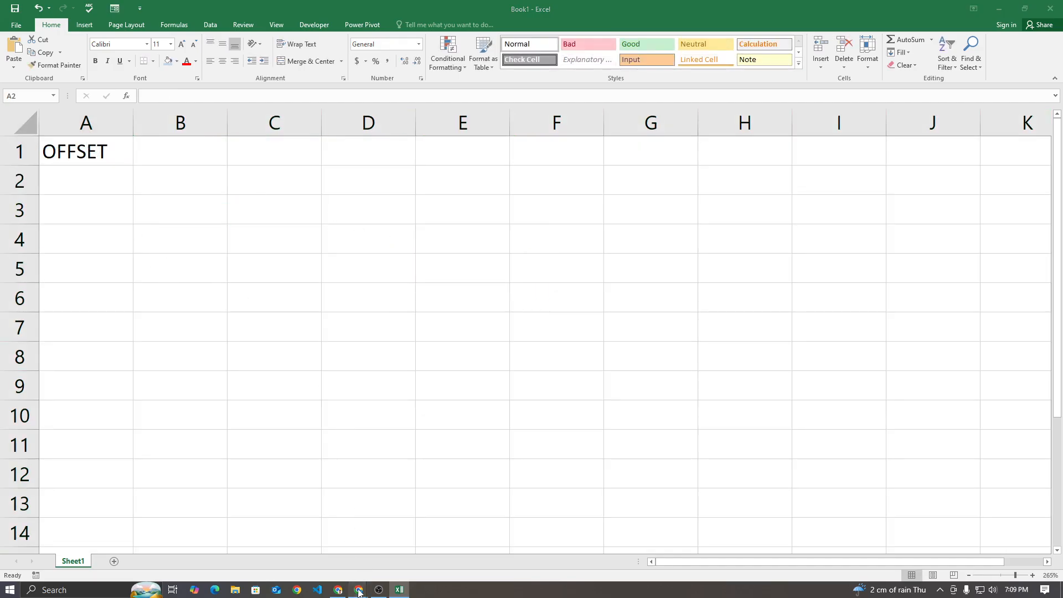
pyautogui.click(341, 557)
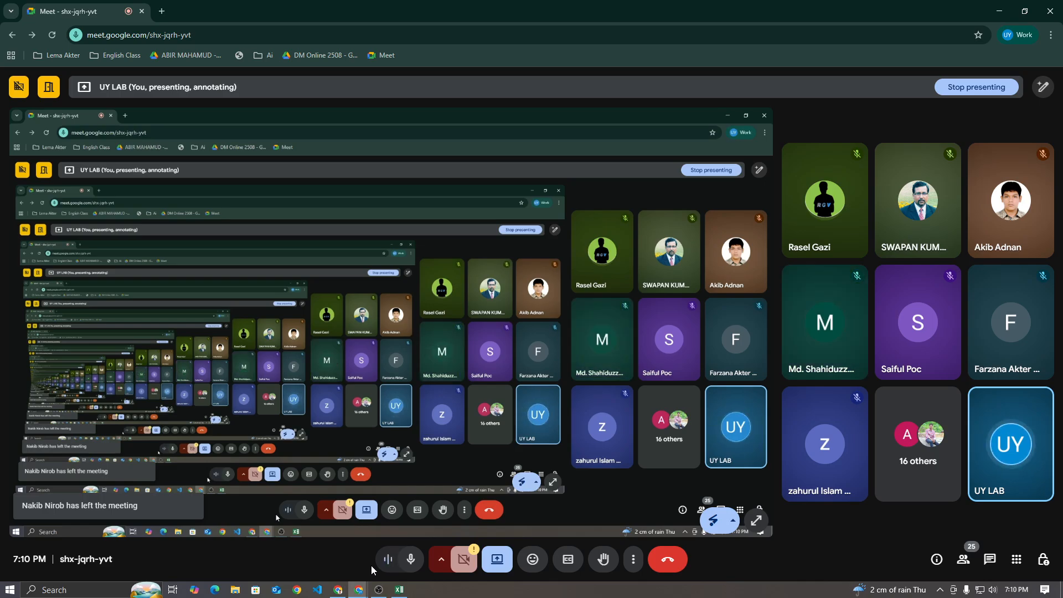
pyautogui.click(398, 591)
# Replace the heading in A1 with the starting-point label "ami"
pyautogui.click(126, 147)
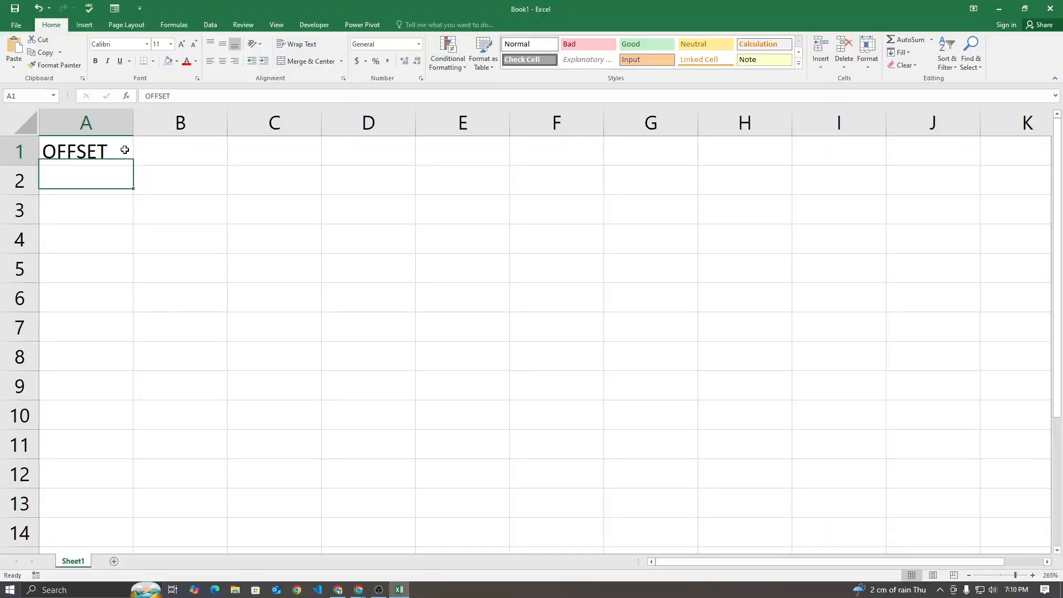
pyautogui.press('BackSpace')
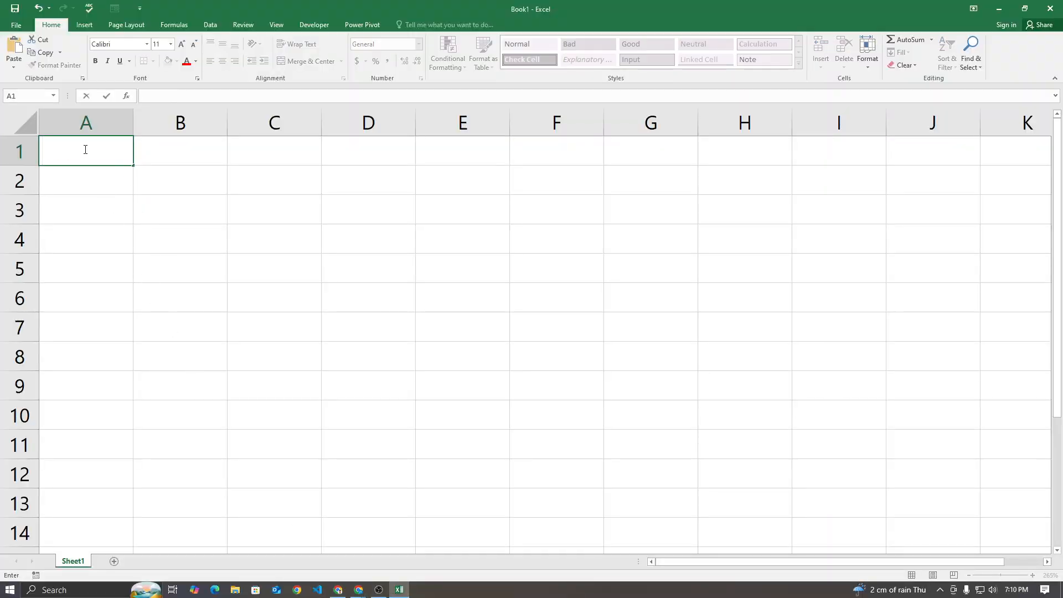
pyautogui.click(81, 227)
pyautogui.click(89, 160)
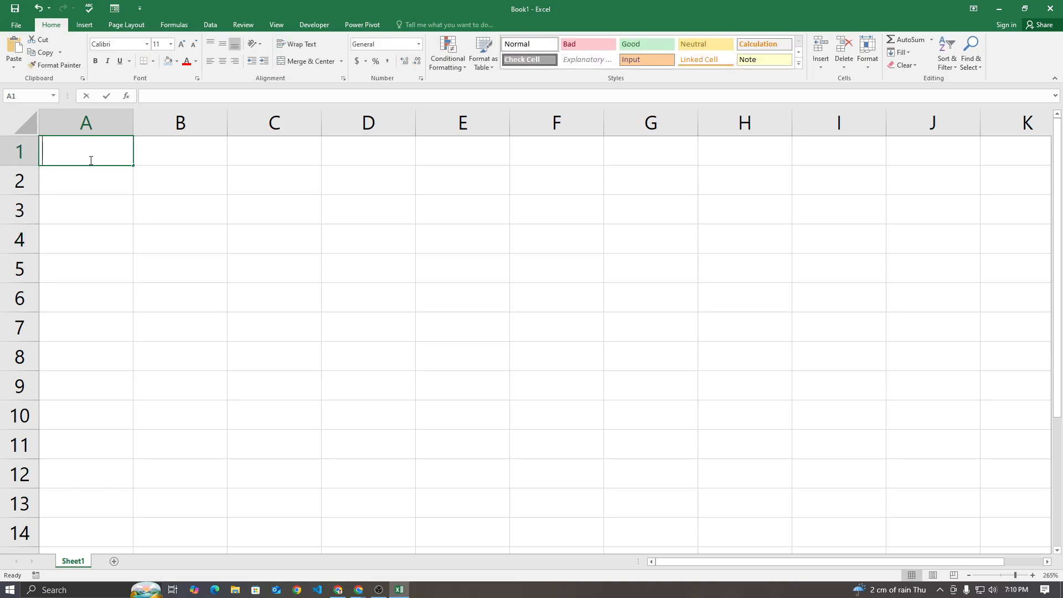
pyautogui.write('ami')
pyautogui.press('Return')
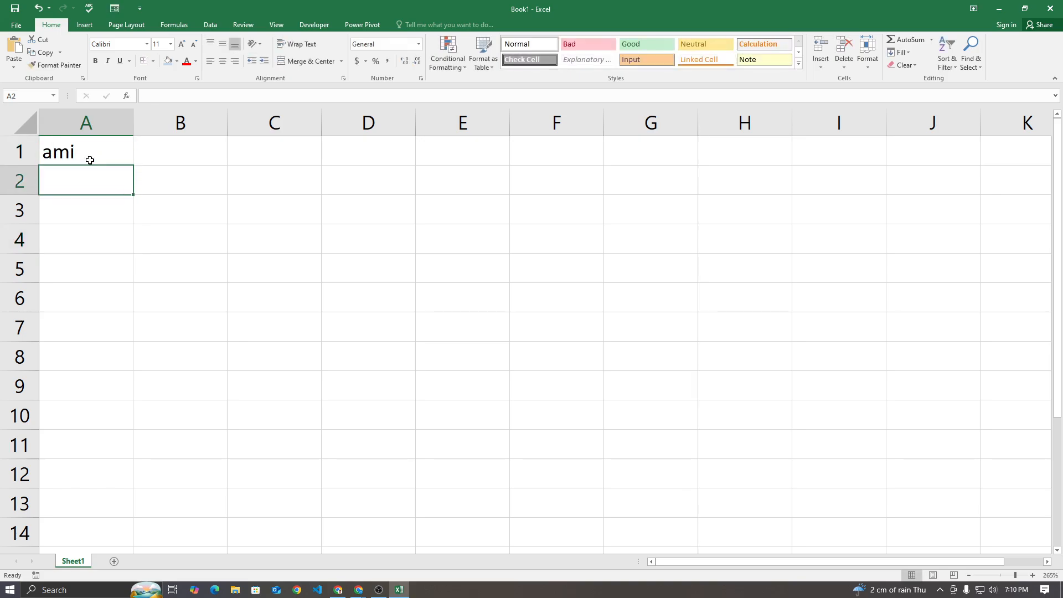
pyautogui.click(91, 160)
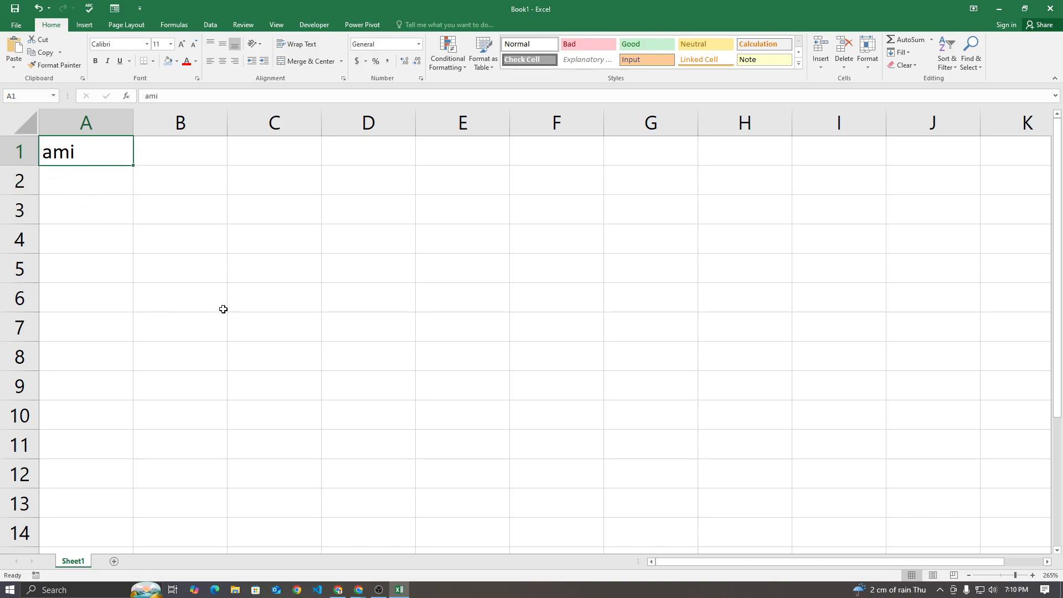
# Enter the location label "grocery" in cell E3
pyautogui.click(444, 209)
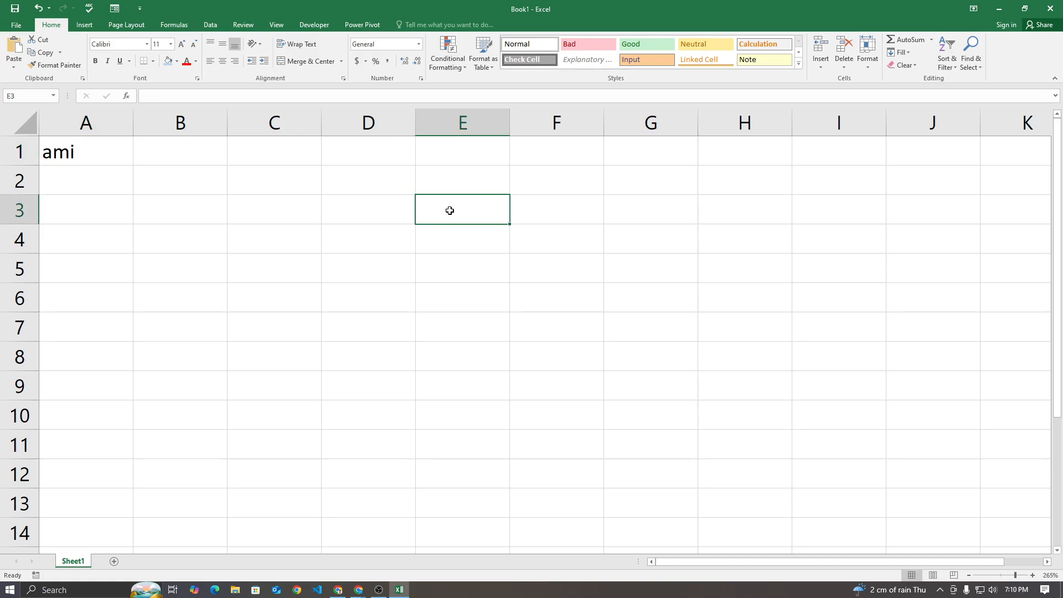
pyautogui.write('grocery')
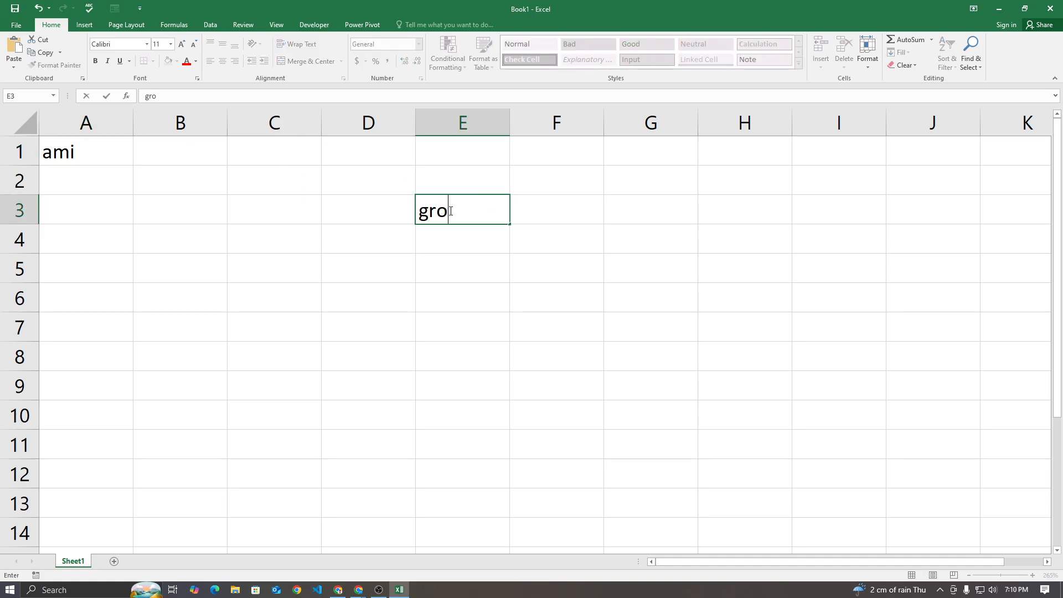
pyautogui.press('Return')
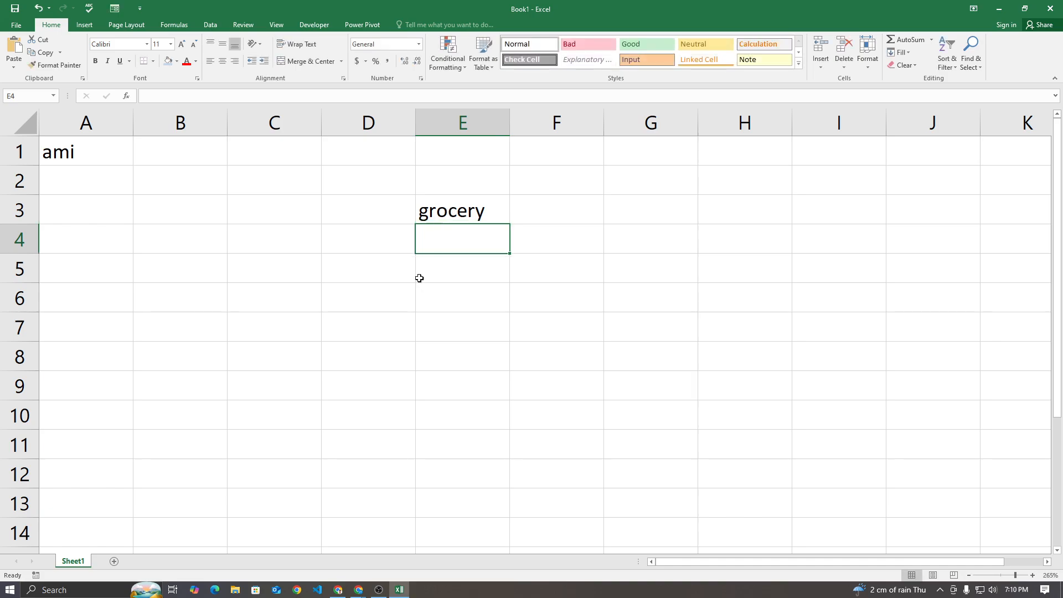
# Enter the location label "mosque" in cell B6, correcting its spelling
pyautogui.click(333, 366)
pyautogui.click(293, 378)
pyautogui.click(267, 332)
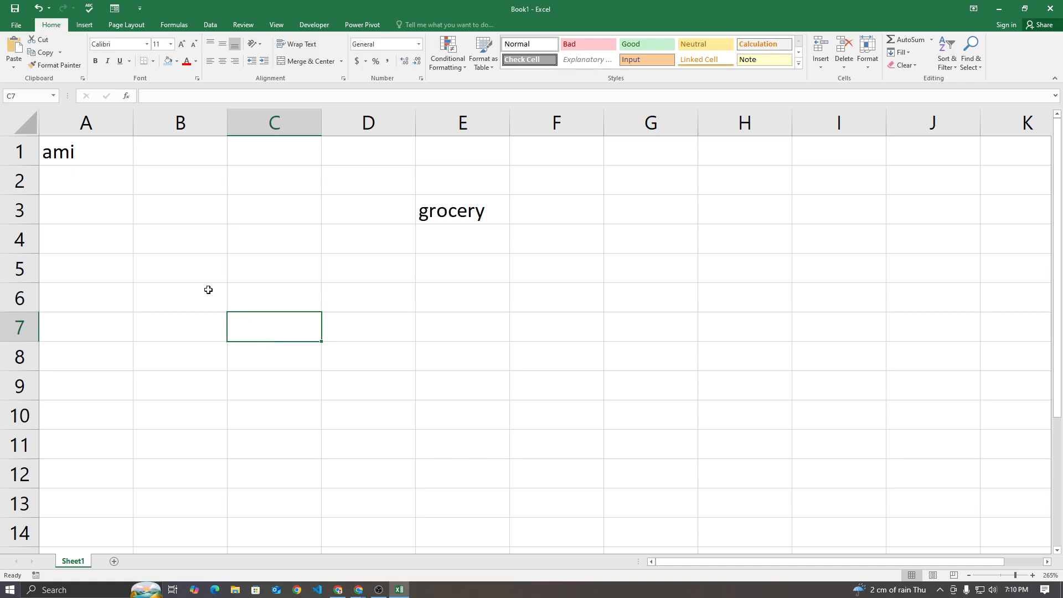
pyautogui.click(186, 295)
pyautogui.write('mo')
pyautogui.press('BackSpace')
pyautogui.write('oque')
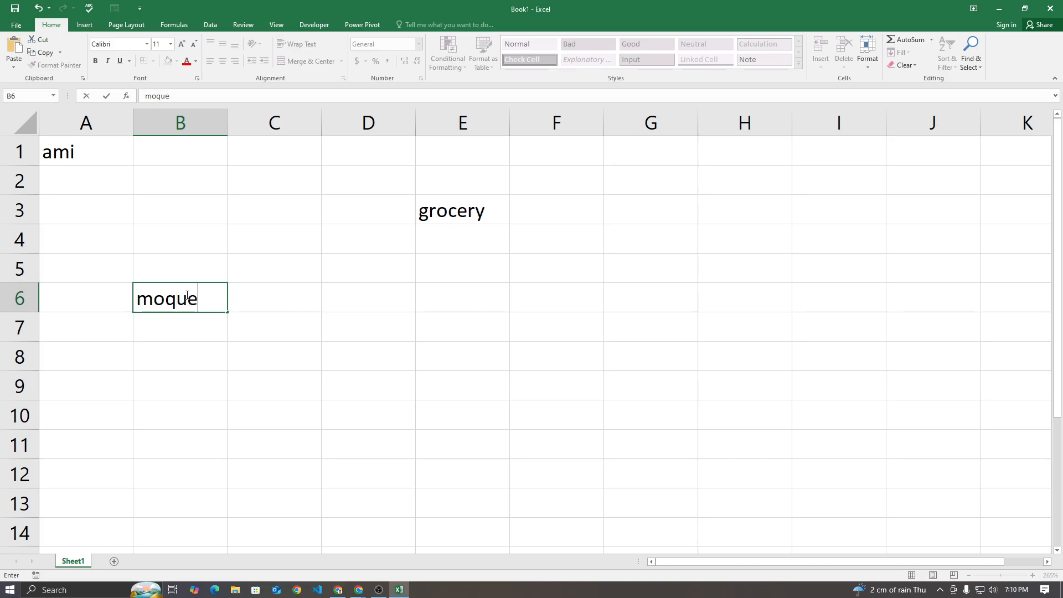
pyautogui.press('Return')
pyautogui.doubleClick(186, 295)
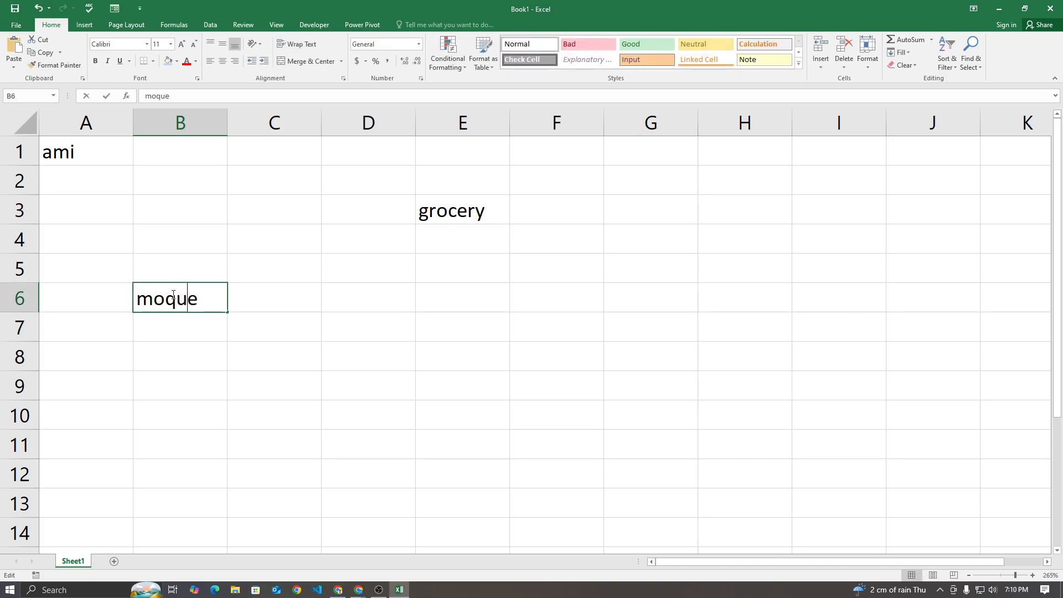
pyautogui.click(170, 297)
pyautogui.write('s')
pyautogui.press('Return')
# Enter the location label "school" in cell D10
pyautogui.click(214, 360)
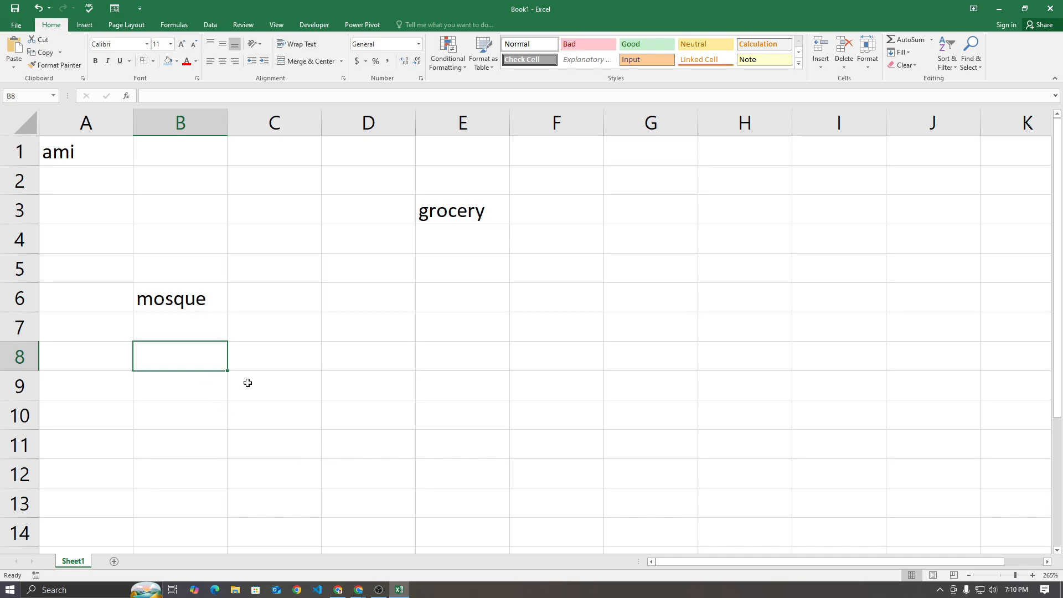
pyautogui.click(330, 422)
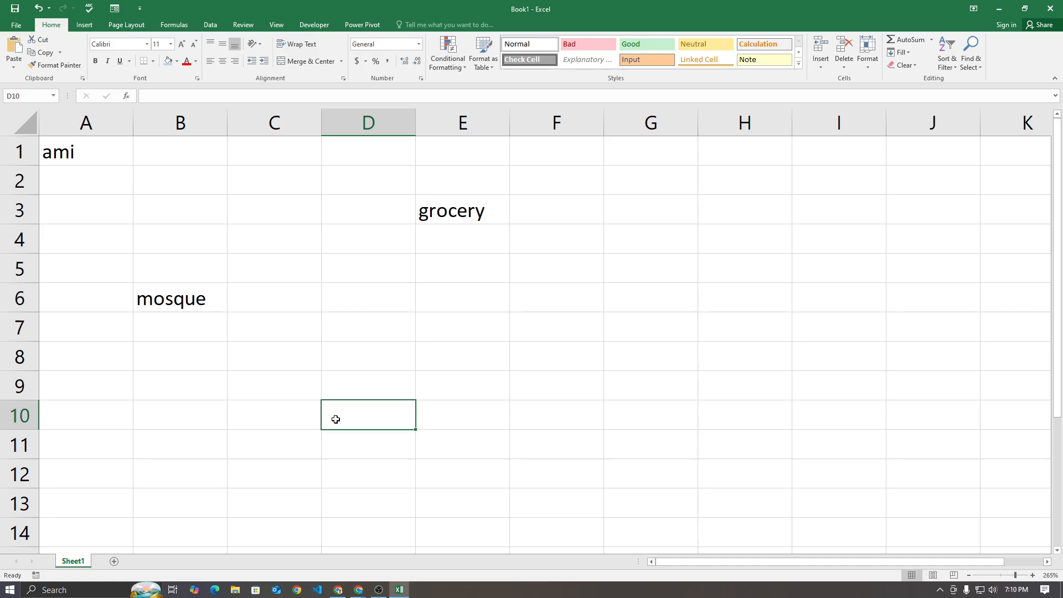
pyautogui.write('school')
pyautogui.press('Return')
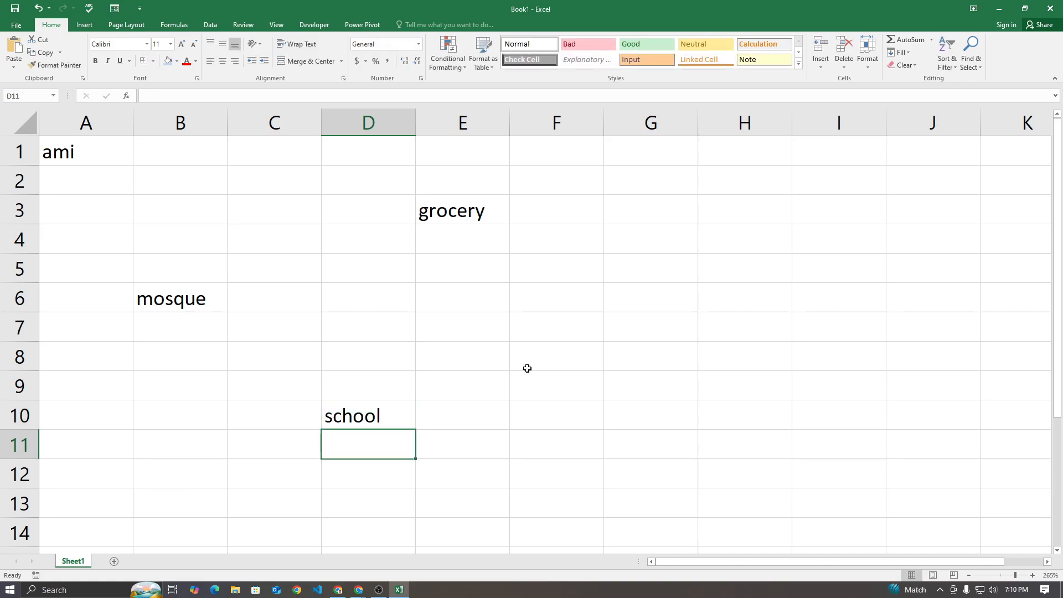
# Examine the map area A1:H14 and the positions of the ami, grocery, mosque and school cells
pyautogui.click(667, 389)
pyautogui.moveTo(72, 150); pyautogui.dragTo(748, 525)
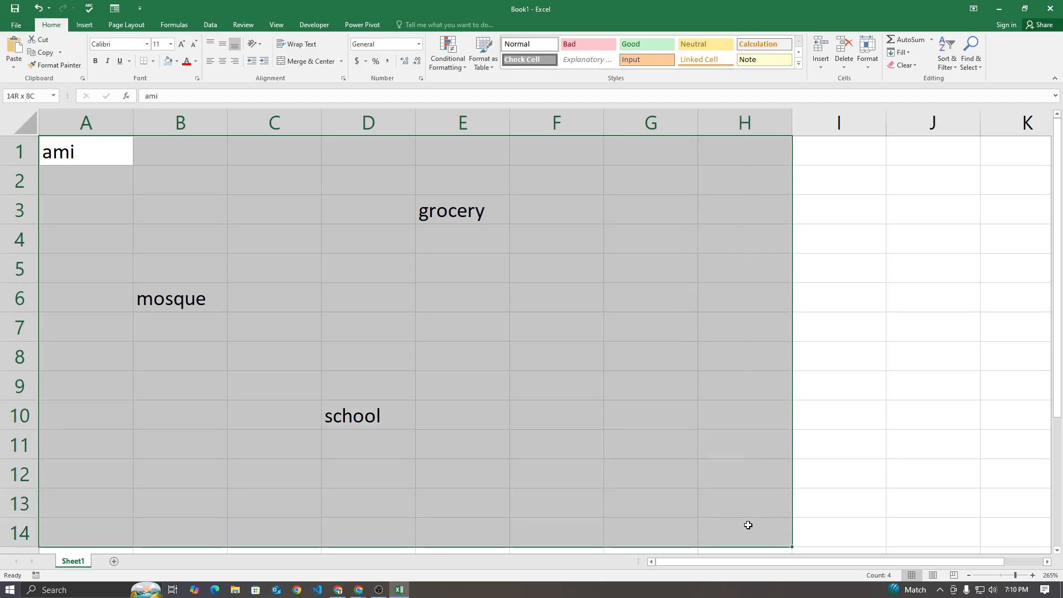
pyautogui.click(763, 465)
pyautogui.click(84, 145)
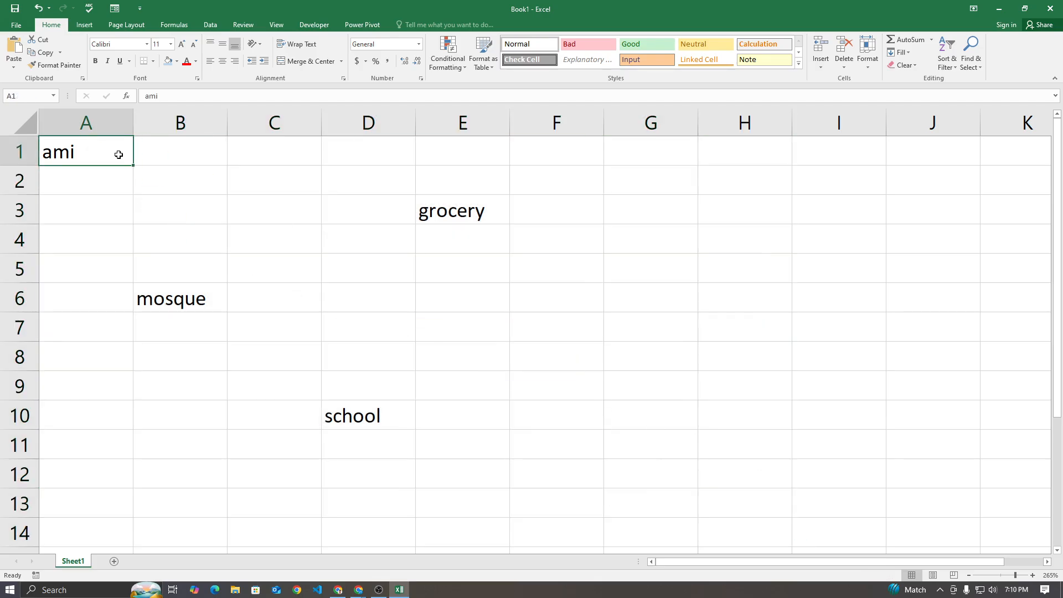
pyautogui.click(462, 203)
pyautogui.click(164, 286)
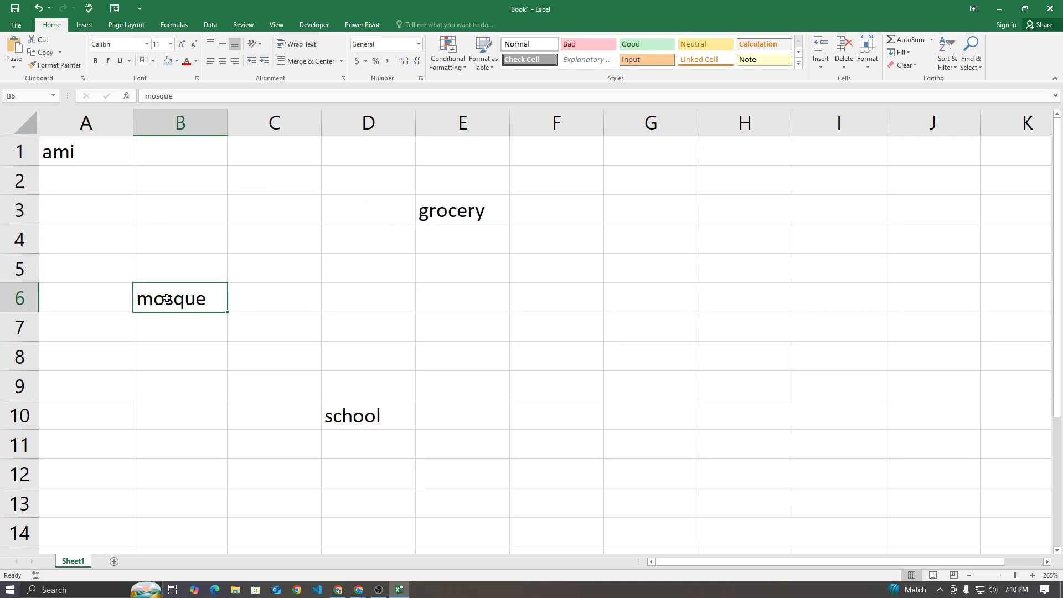
pyautogui.click(348, 411)
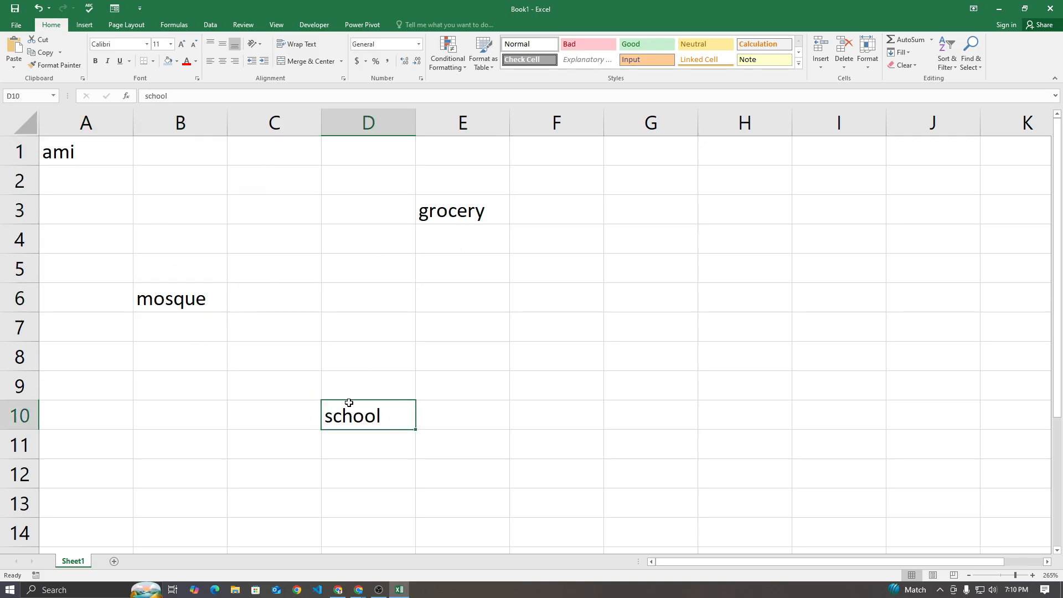
pyautogui.click(483, 214)
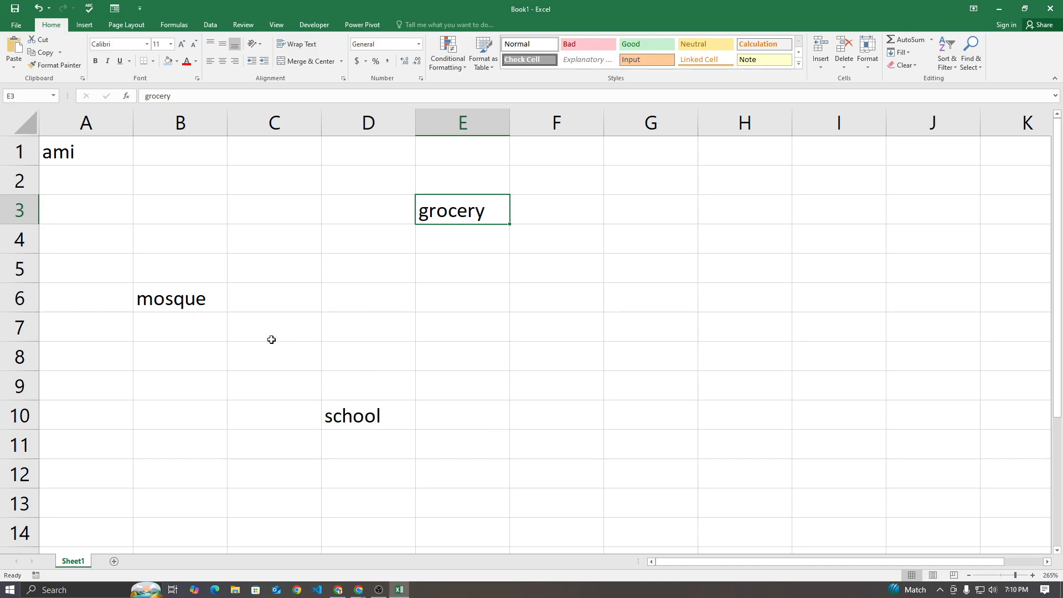
# Trace the path from ami in A1 across row 1 to E1 and down to grocery in E3
pyautogui.click(95, 151)
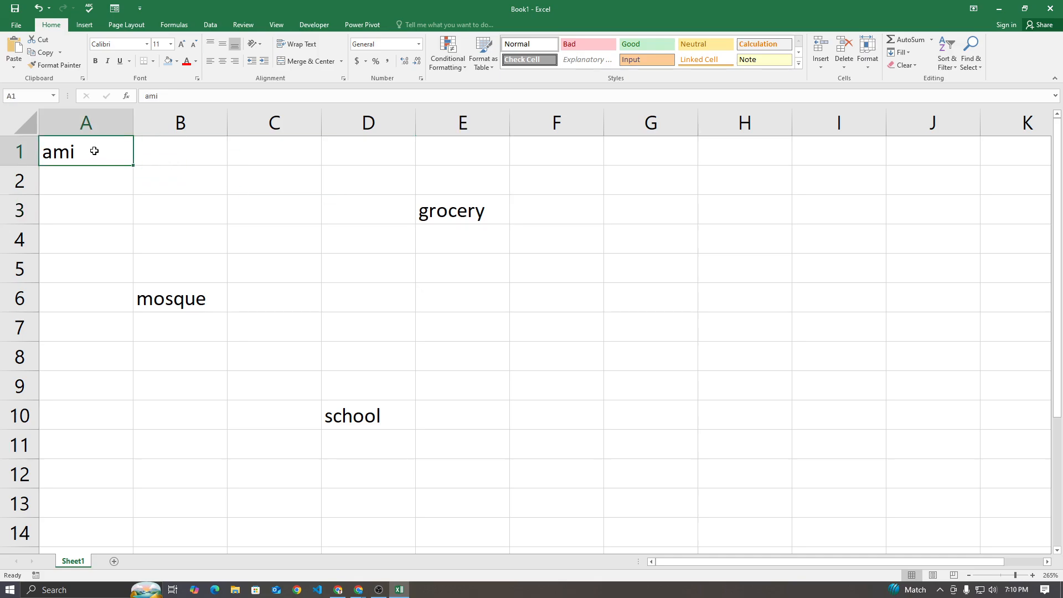
pyautogui.moveTo(103, 157); pyautogui.dragTo(427, 153)
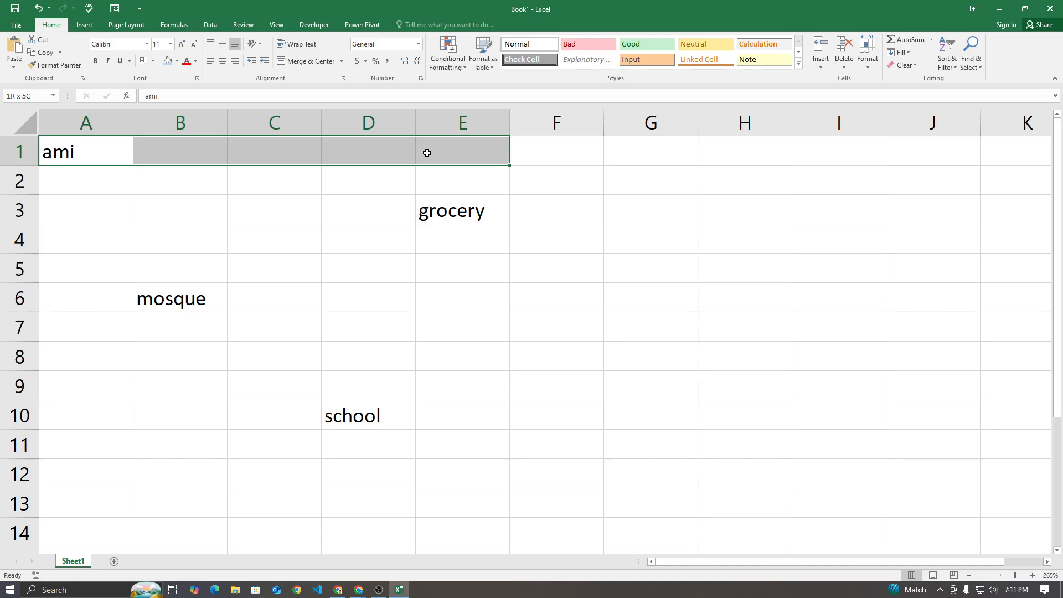
pyautogui.moveTo(427, 153); pyautogui.dragTo(443, 223)
pyautogui.click(428, 153)
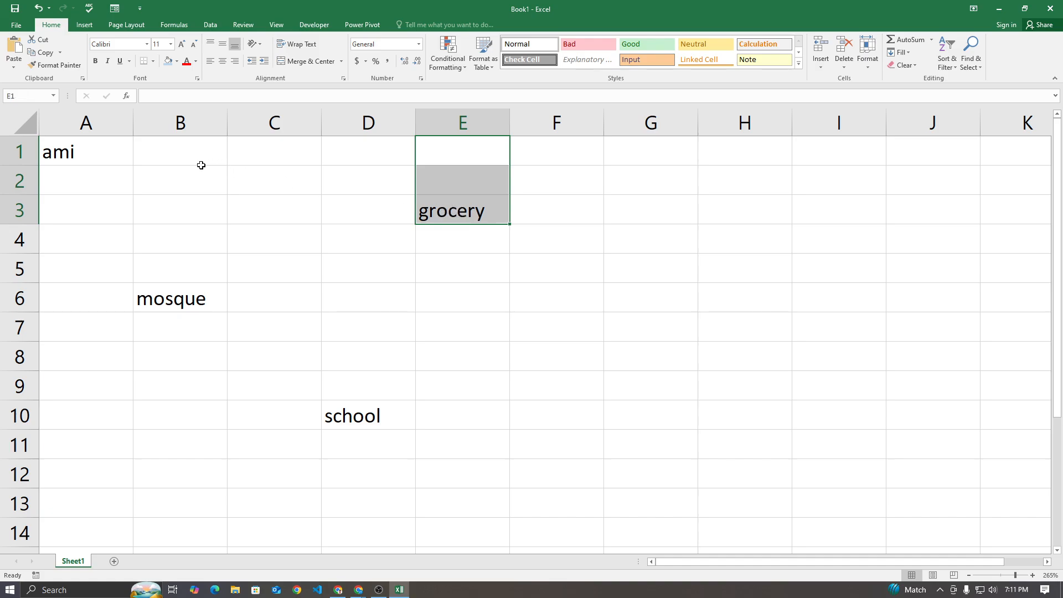
pyautogui.click(161, 156)
pyautogui.click(264, 157)
pyautogui.click(360, 153)
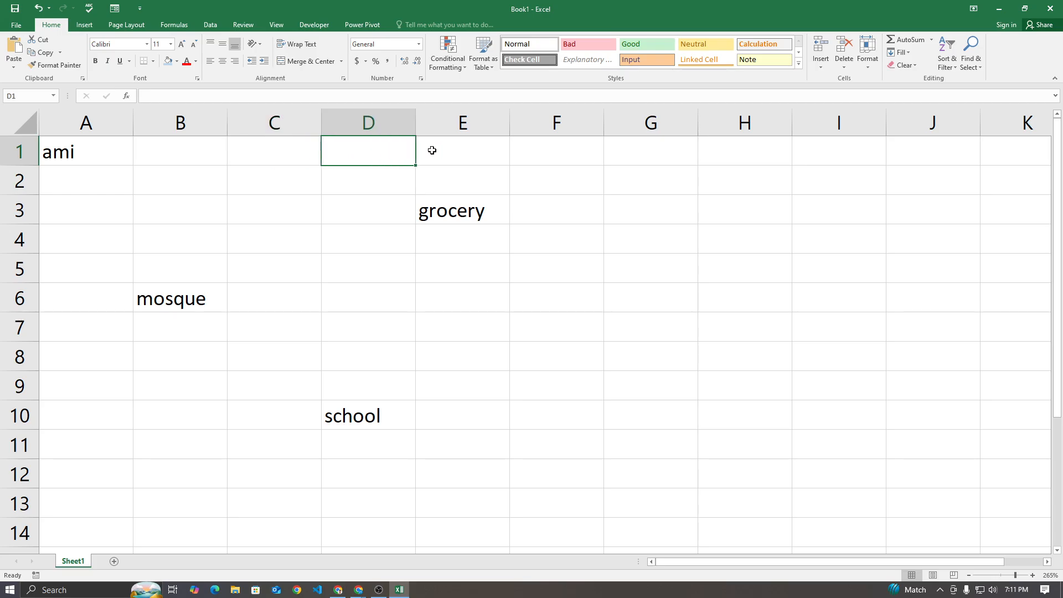
pyautogui.click(432, 150)
pyautogui.click(439, 173)
pyautogui.click(437, 210)
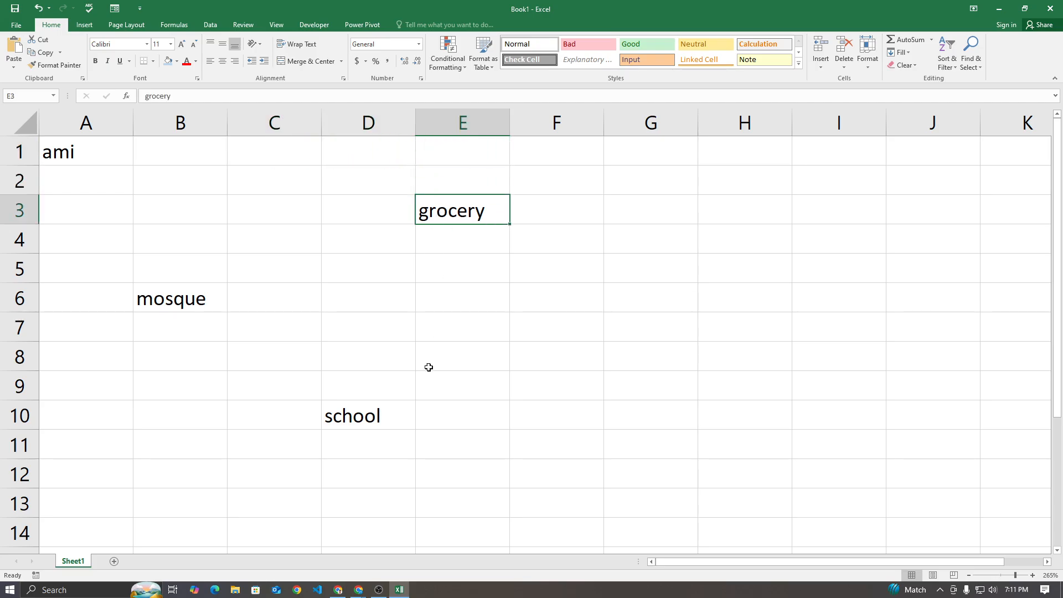
# Check the participants in the Google Meet call and return to the Excel workbook
pyautogui.moveTo(359, 590)
pyautogui.click(338, 564)
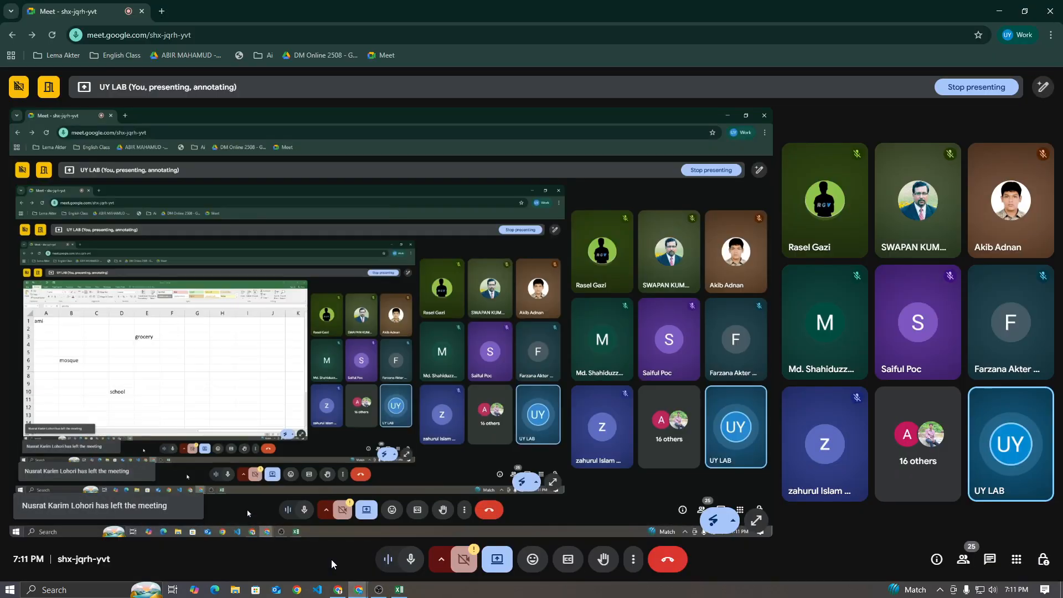
pyautogui.click(399, 590)
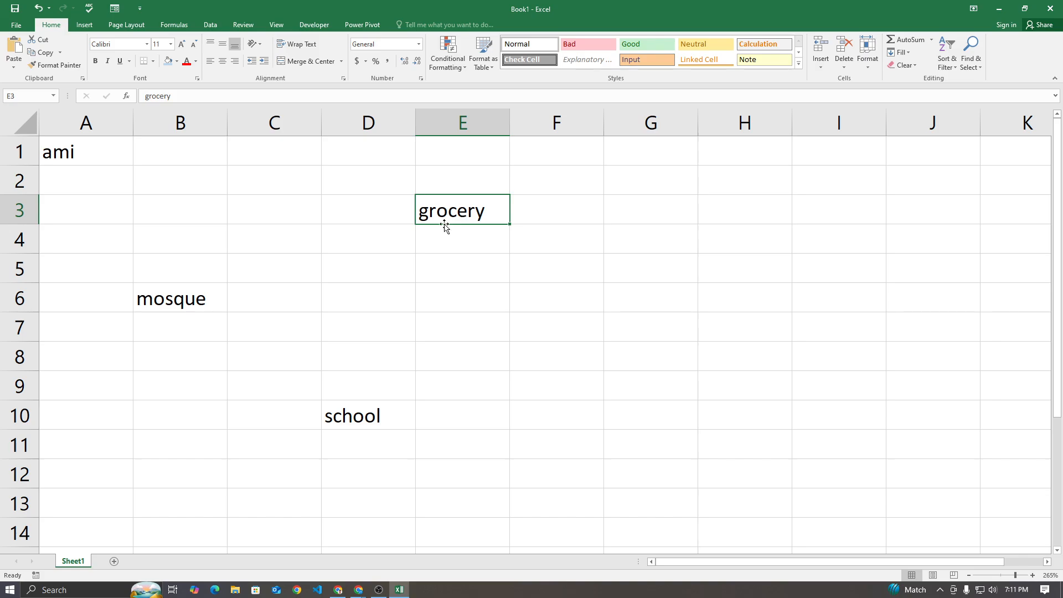
# Trace the path from grocery in E3 along row 3 to B3 and down to mosque in B6
pyautogui.click(178, 294)
pyautogui.click(449, 211)
pyautogui.click(193, 300)
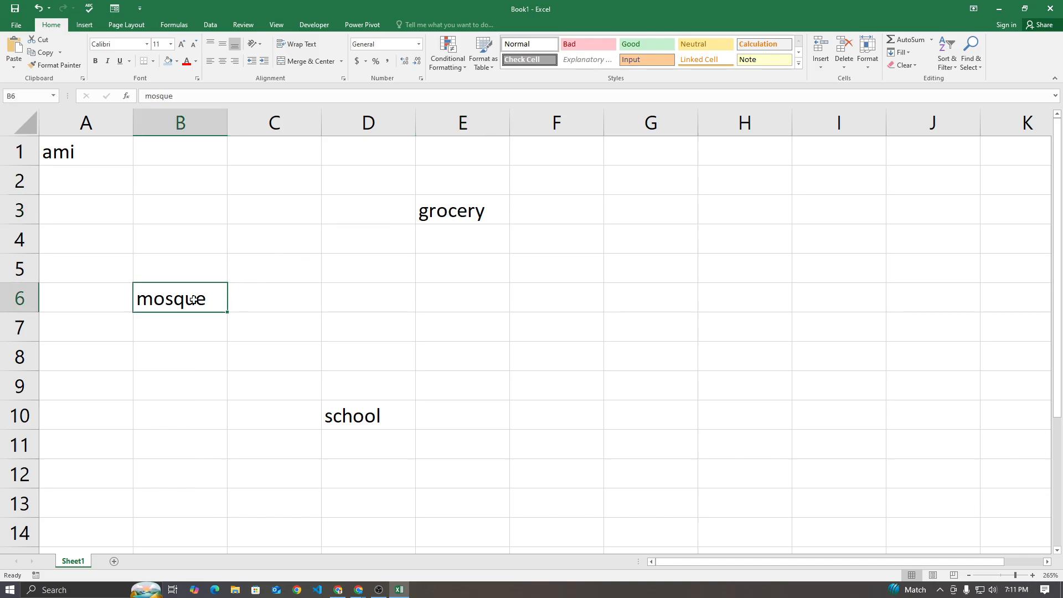
pyautogui.click(457, 214)
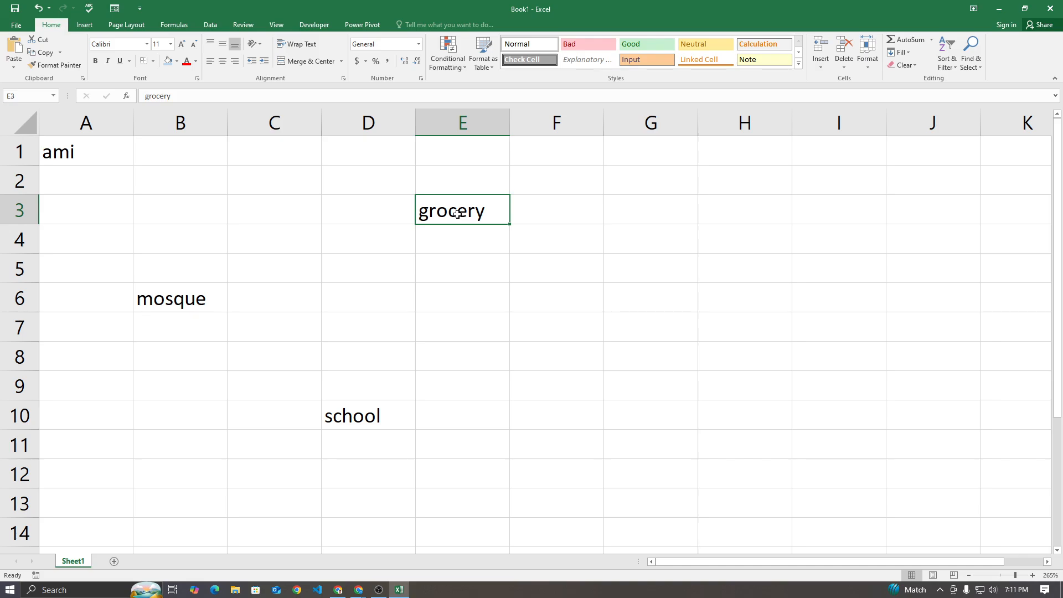
pyautogui.click(356, 206)
pyautogui.click(268, 206)
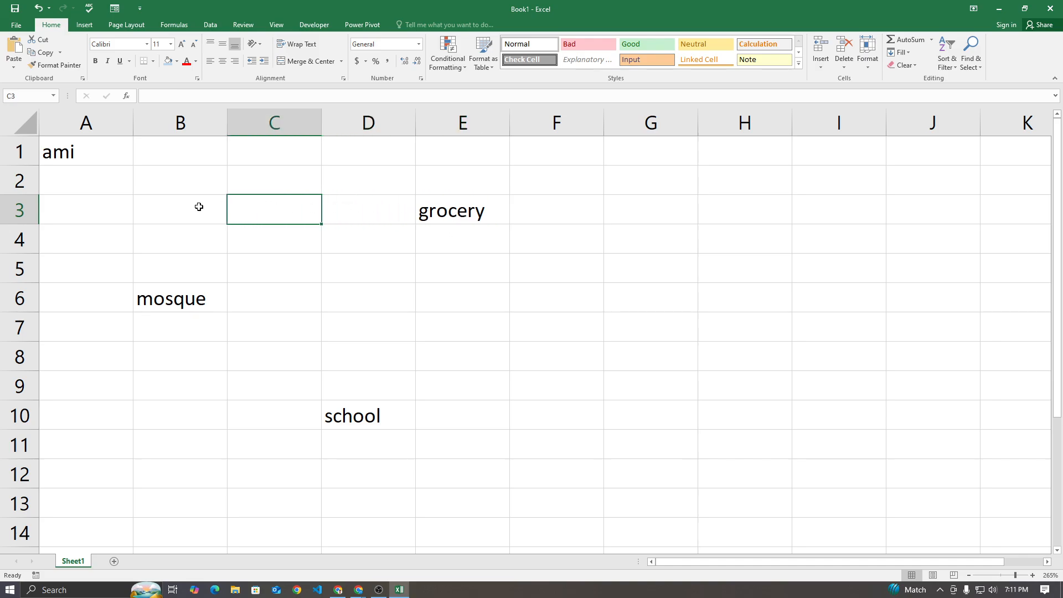
pyautogui.click(199, 207)
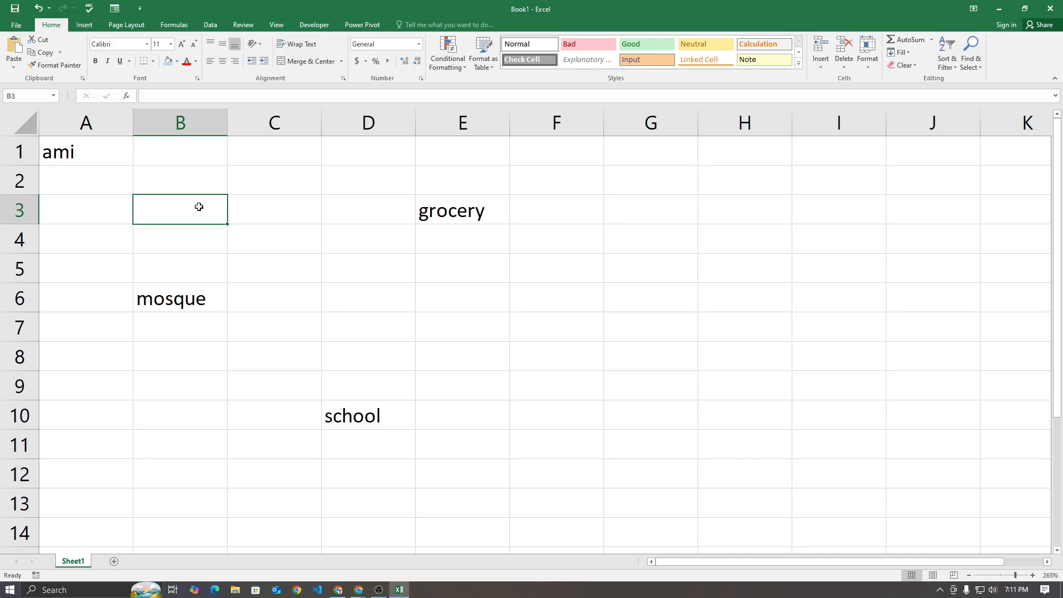
pyautogui.click(188, 242)
pyautogui.click(190, 268)
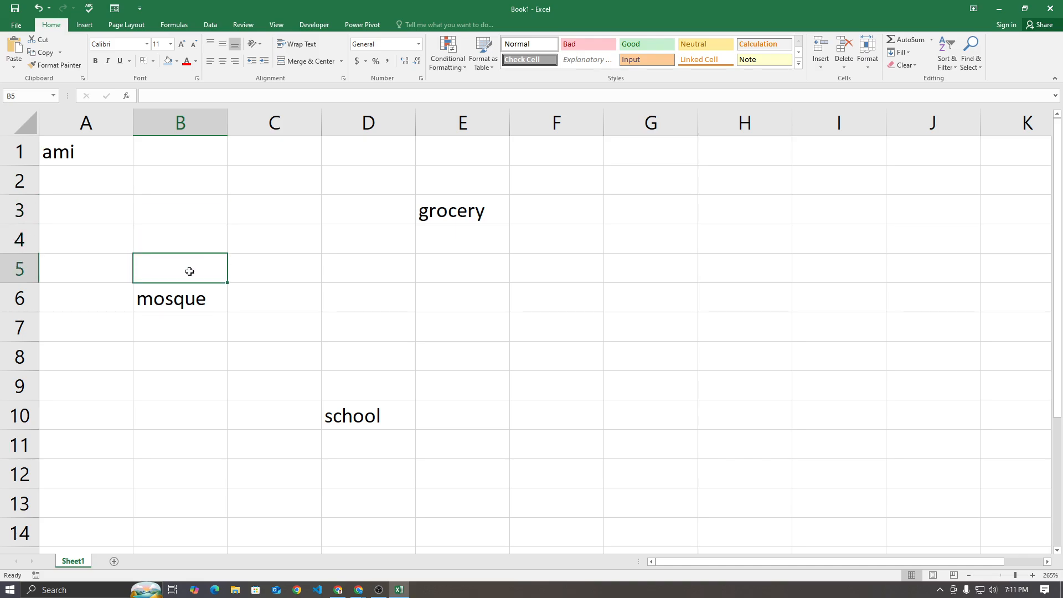
pyautogui.click(190, 286)
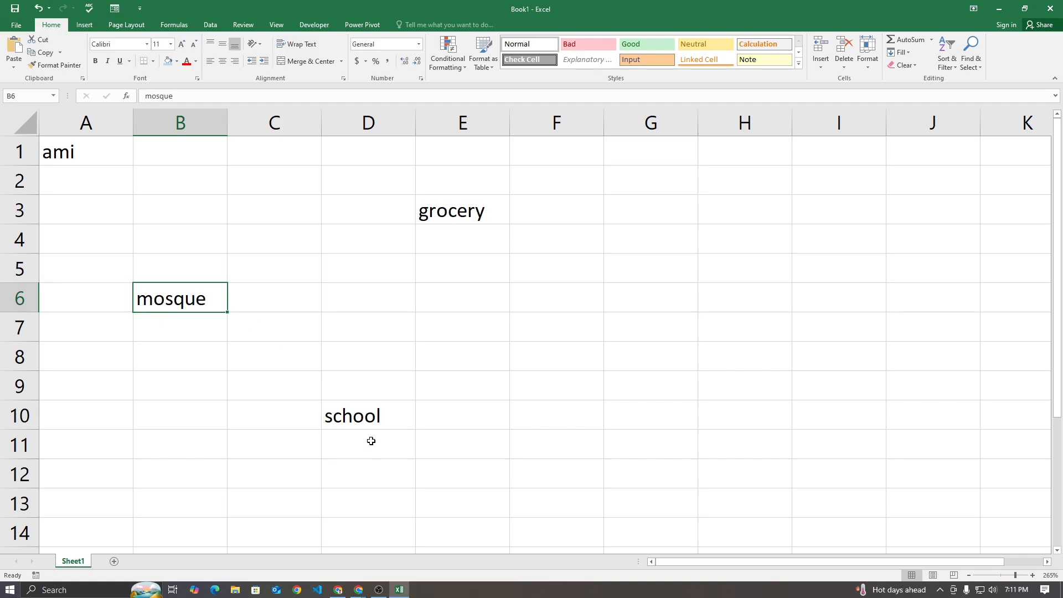
# Trace the path from mosque in B6 across to D6 and down to school in D10
pyautogui.click(293, 305)
pyautogui.click(364, 300)
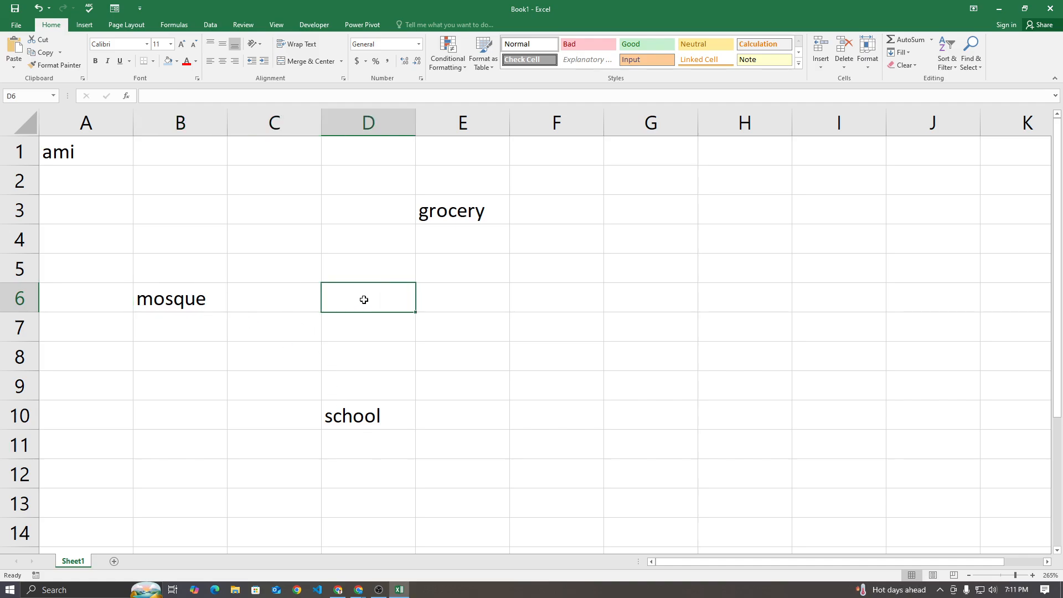
pyautogui.click(361, 332)
pyautogui.click(361, 407)
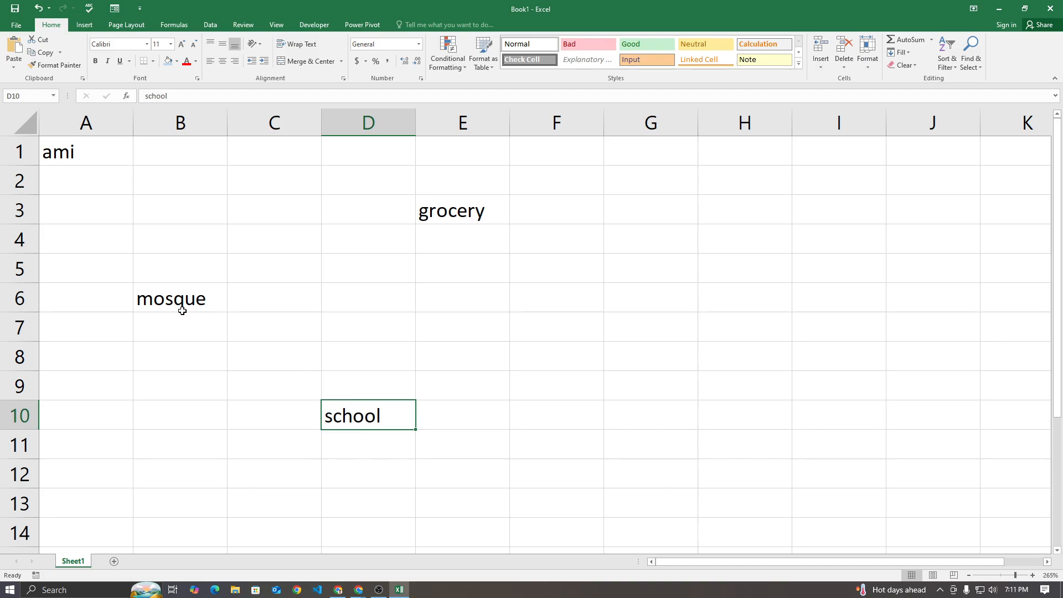
# Trace the reverse path from school in D10 up to D6 and back along row 6 to mosque in B6
pyautogui.click(331, 385)
pyautogui.click(339, 360)
pyautogui.click(346, 330)
pyautogui.click(352, 303)
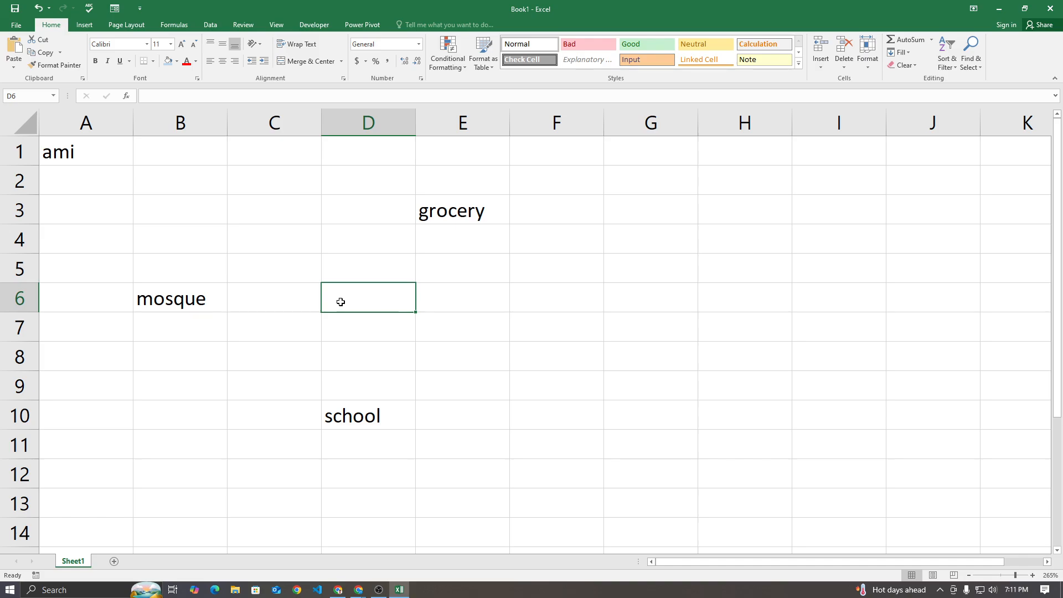
pyautogui.click(244, 303)
pyautogui.click(223, 301)
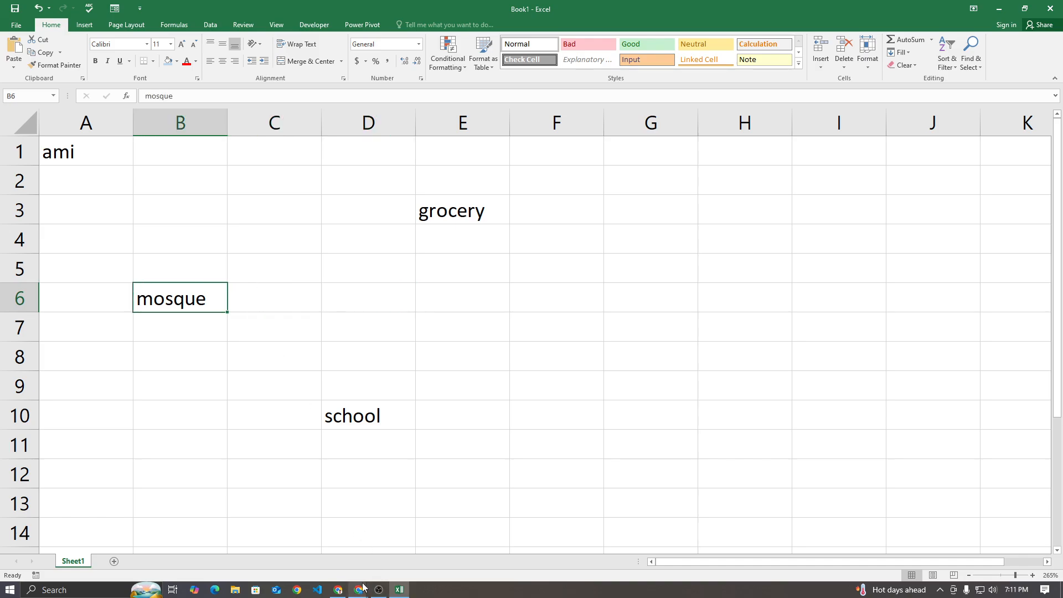
# Check the Google Meet call for participant responses and return to the Excel workbook
pyautogui.moveTo(359, 590)
pyautogui.click(325, 547)
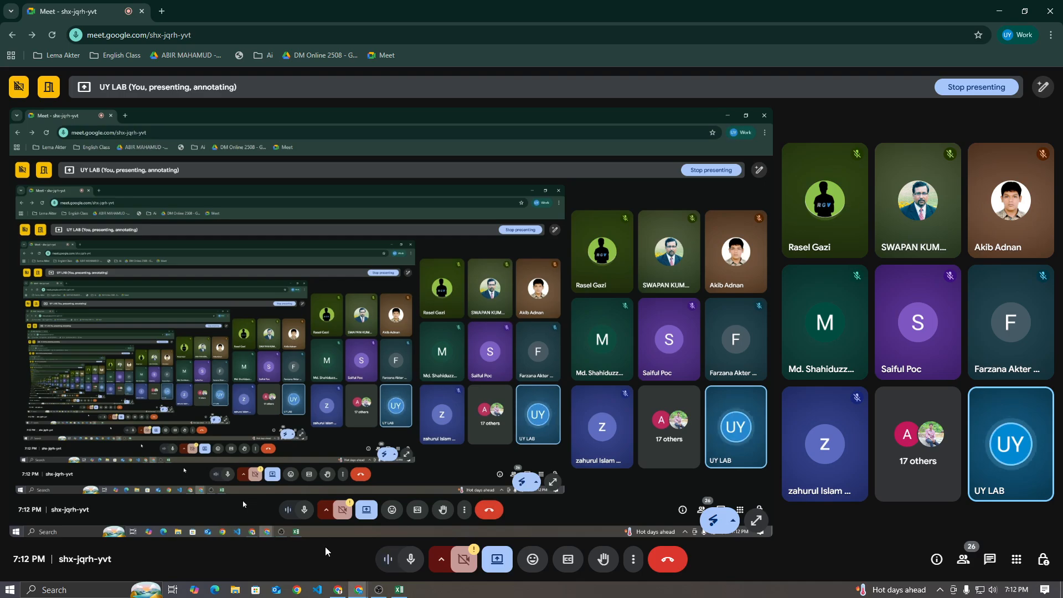
pyautogui.click(399, 589)
# Fill the school label from D10 across the block D10:F11
pyautogui.click(474, 459)
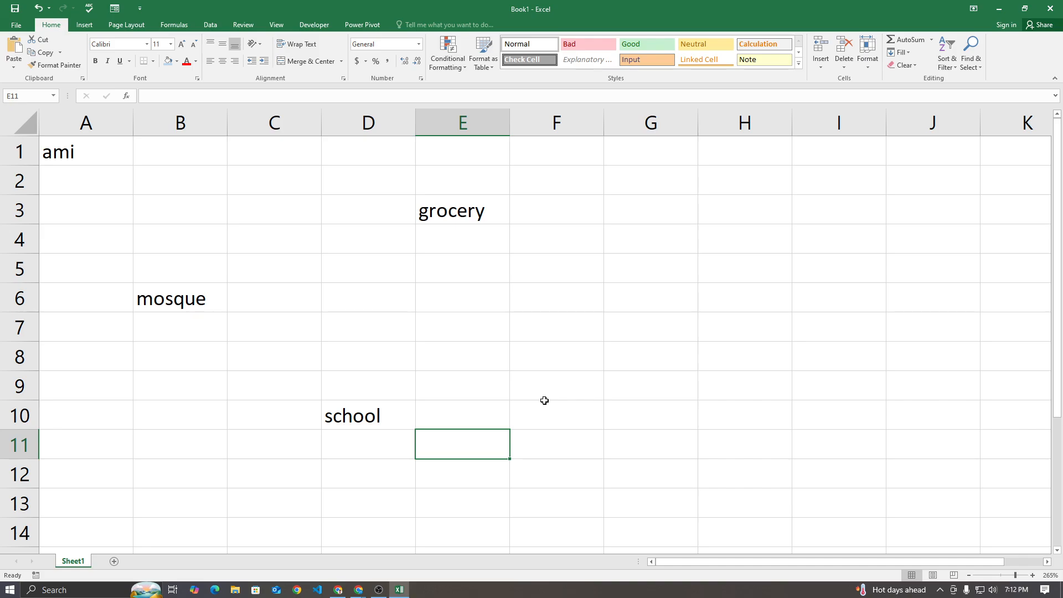
pyautogui.click(477, 209)
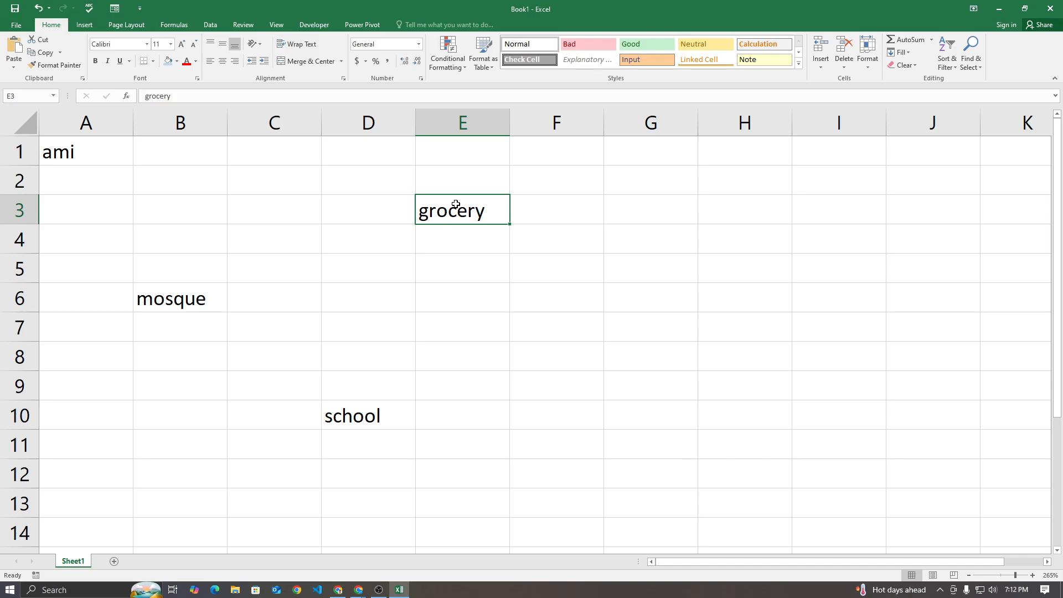
pyautogui.click(391, 411)
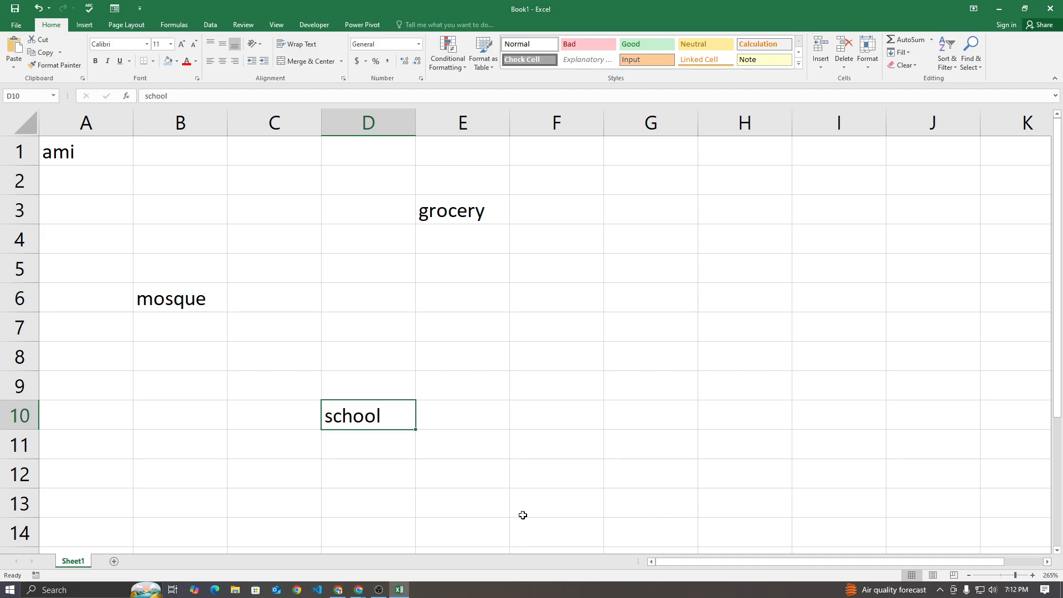
pyautogui.moveTo(415, 430); pyautogui.dragTo(607, 458)
pyautogui.click(707, 397)
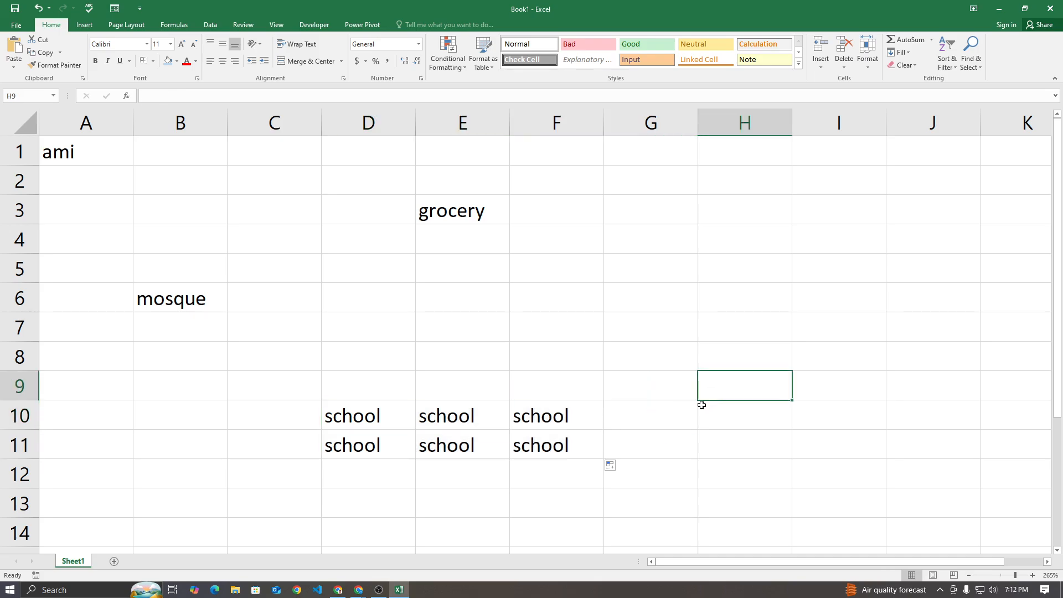
pyautogui.moveTo(376, 415); pyautogui.dragTo(547, 444)
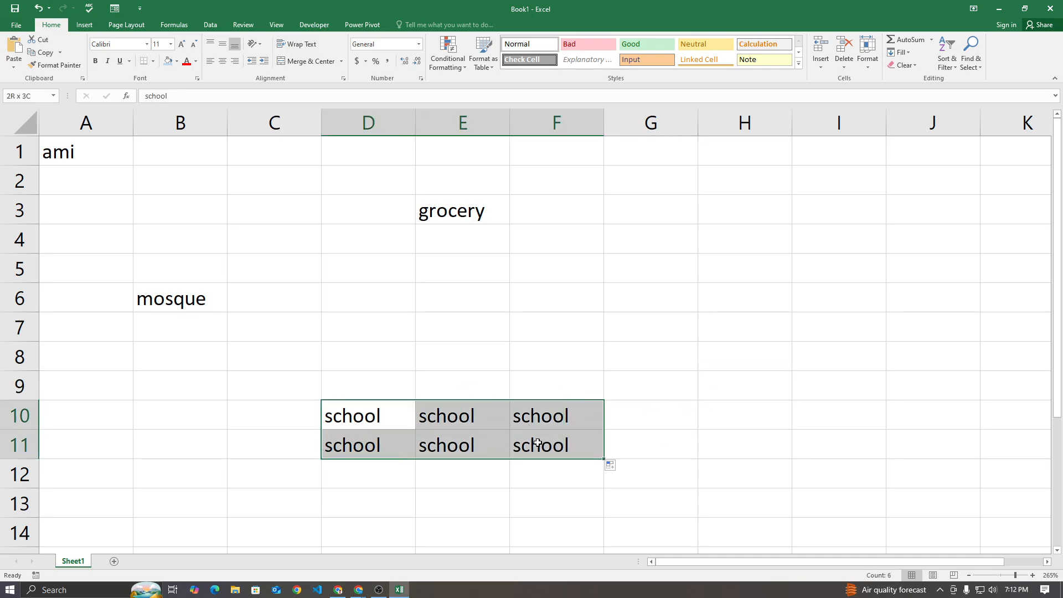
pyautogui.click(724, 406)
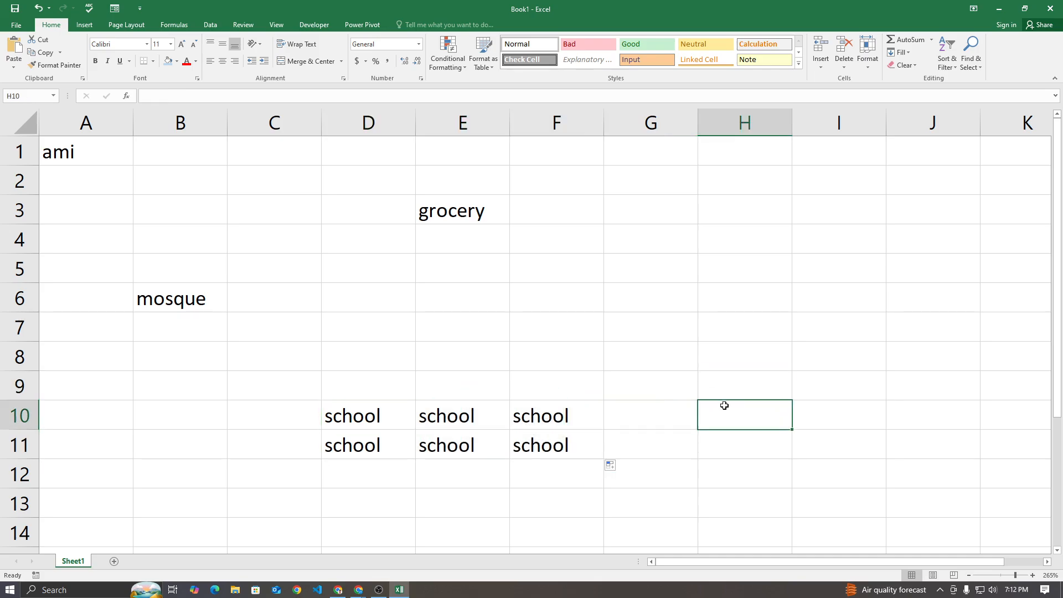
# Trace the path from ami in A1 down column A to A10 and across to school in D10
pyautogui.click(113, 155)
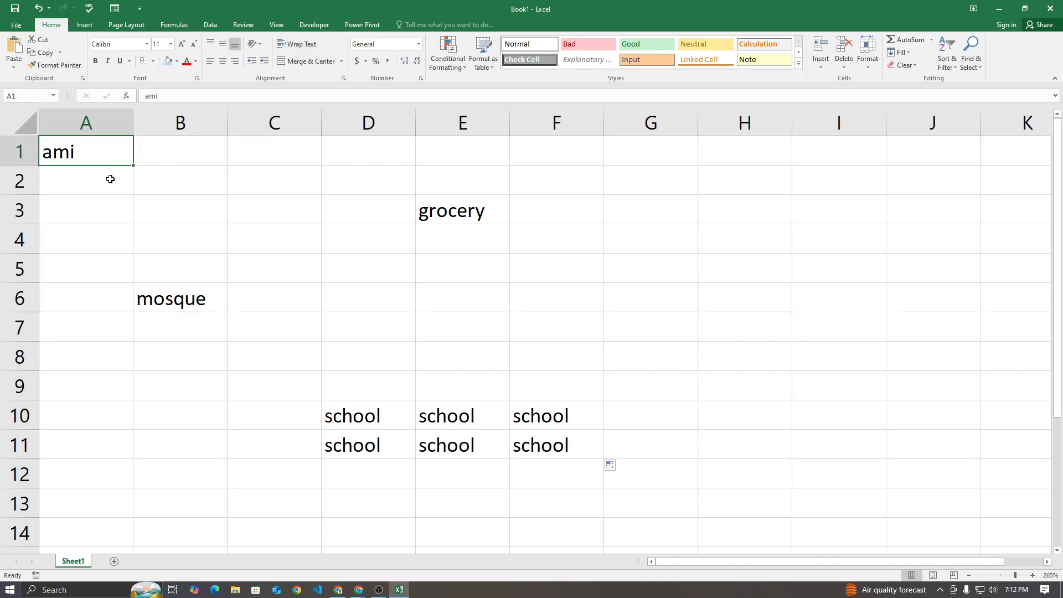
pyautogui.click(109, 178)
pyautogui.click(109, 207)
pyautogui.click(103, 239)
pyautogui.click(104, 270)
pyautogui.click(105, 300)
pyautogui.click(105, 323)
pyautogui.click(105, 351)
pyautogui.click(105, 381)
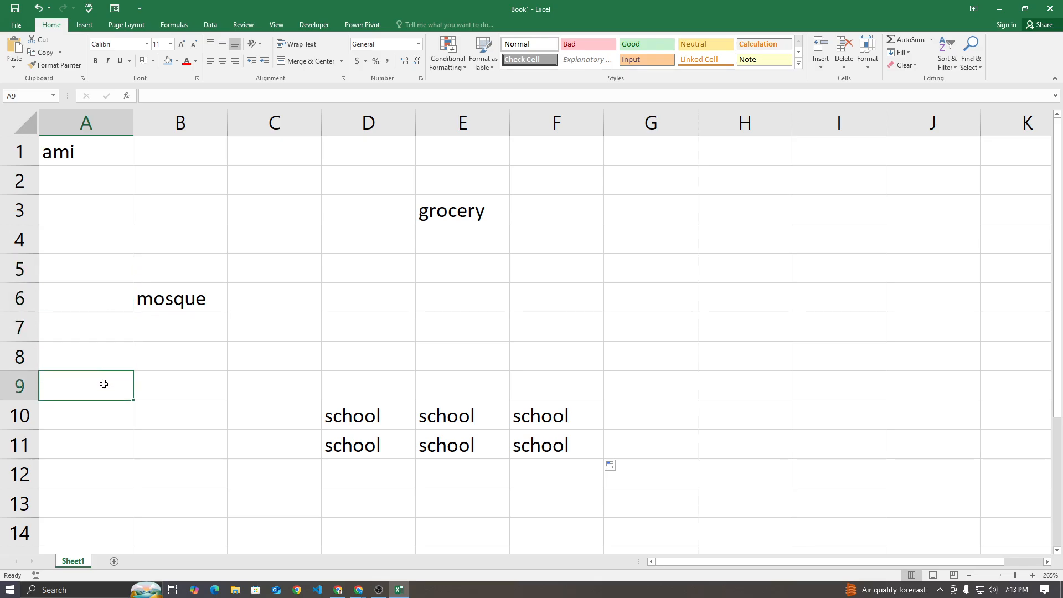
pyautogui.click(100, 410)
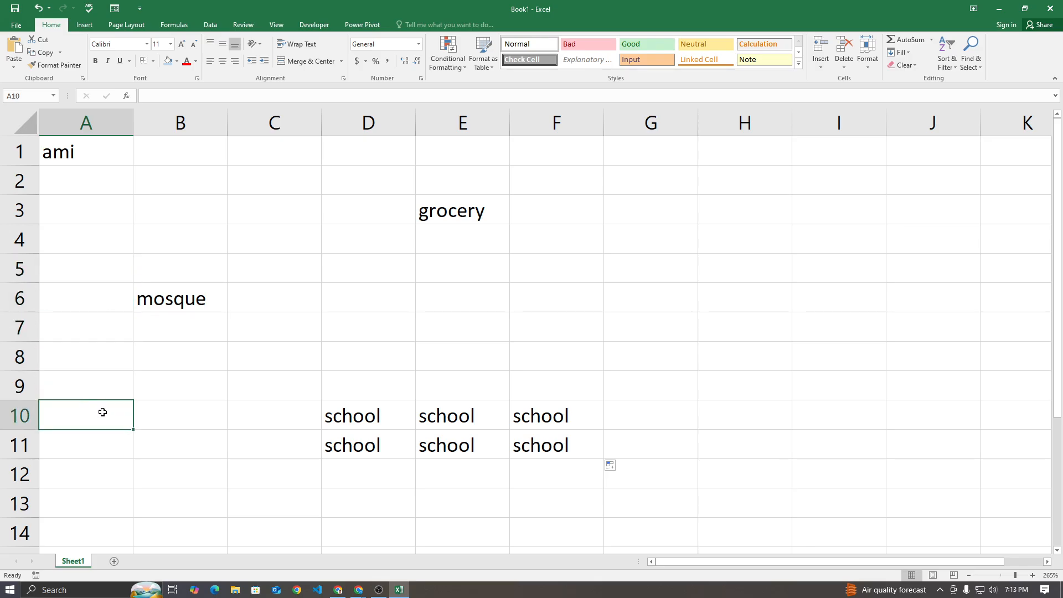
pyautogui.click(191, 414)
pyautogui.click(274, 415)
pyautogui.click(334, 412)
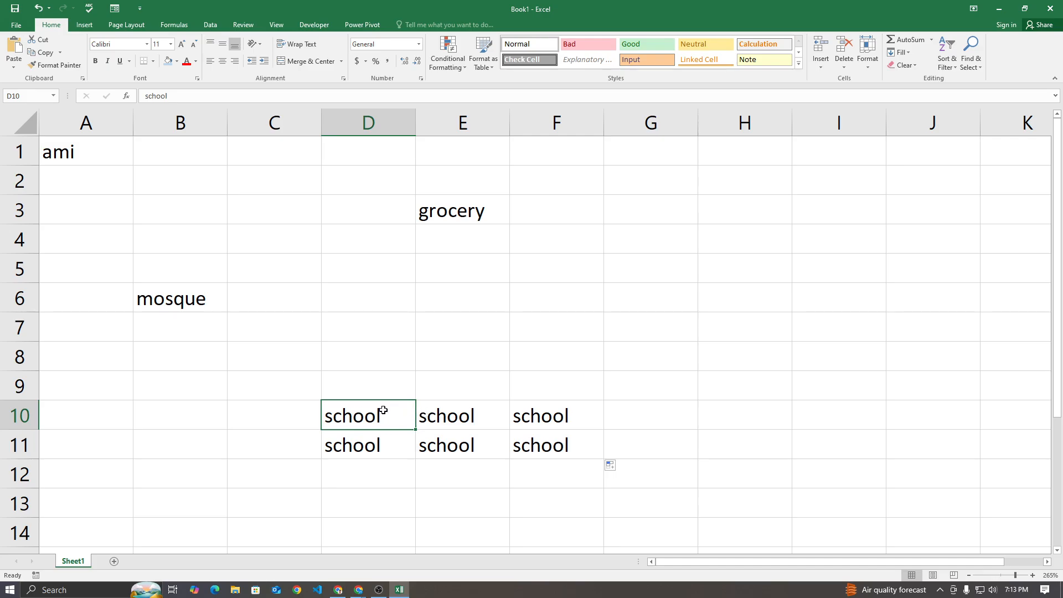
# Select the school block D10:F11 to examine its height and width from D10
pyautogui.moveTo(397, 414); pyautogui.dragTo(537, 435)
pyautogui.click(414, 419)
pyautogui.moveTo(417, 418); pyautogui.dragTo(523, 438)
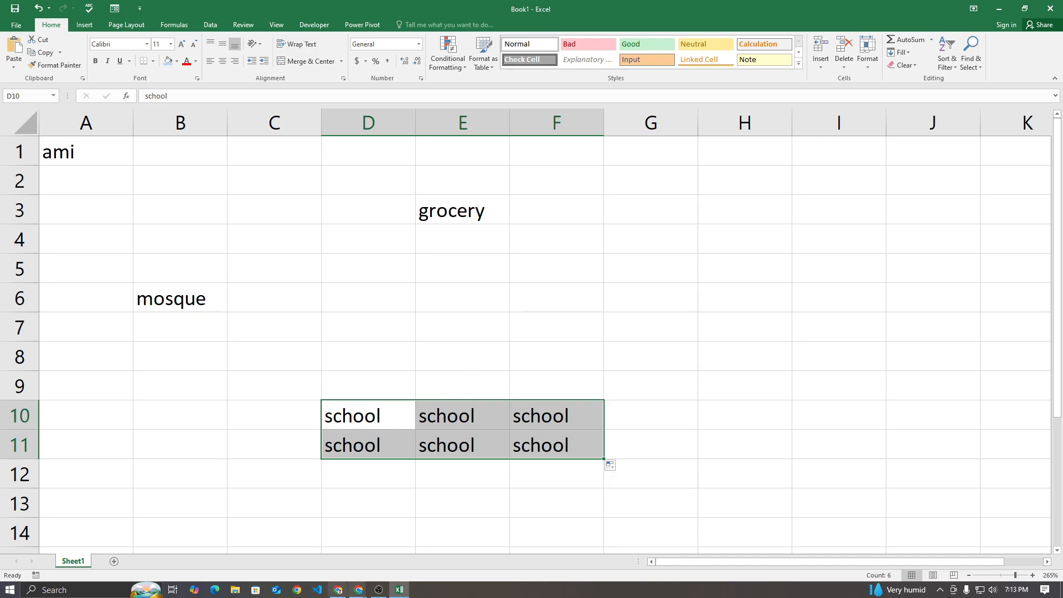
# Check the in-call messages in the Google Meet call and return to the Excel workbook
pyautogui.click(329, 561)
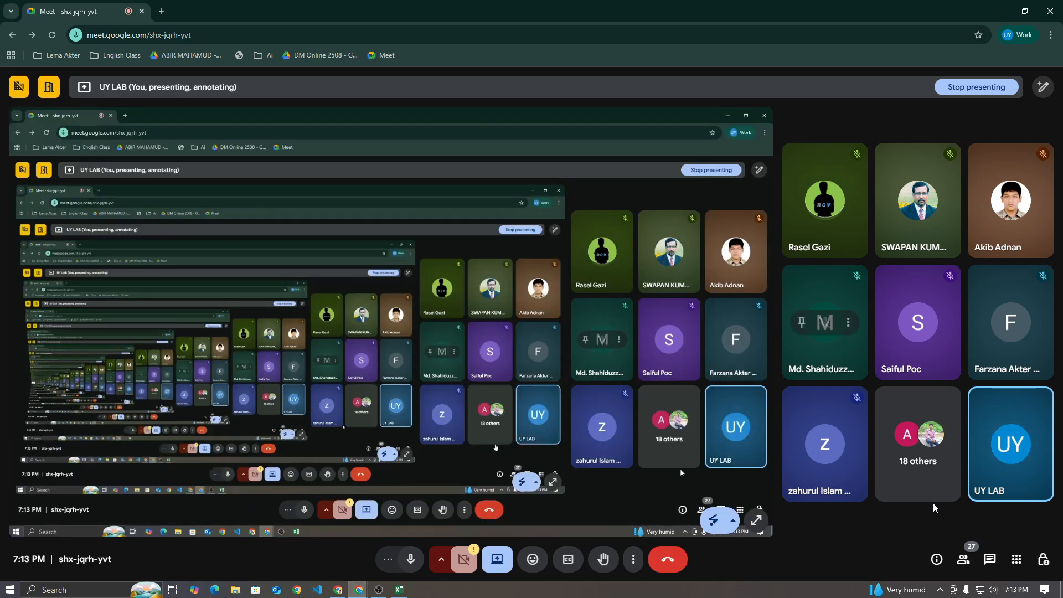
pyautogui.click(987, 560)
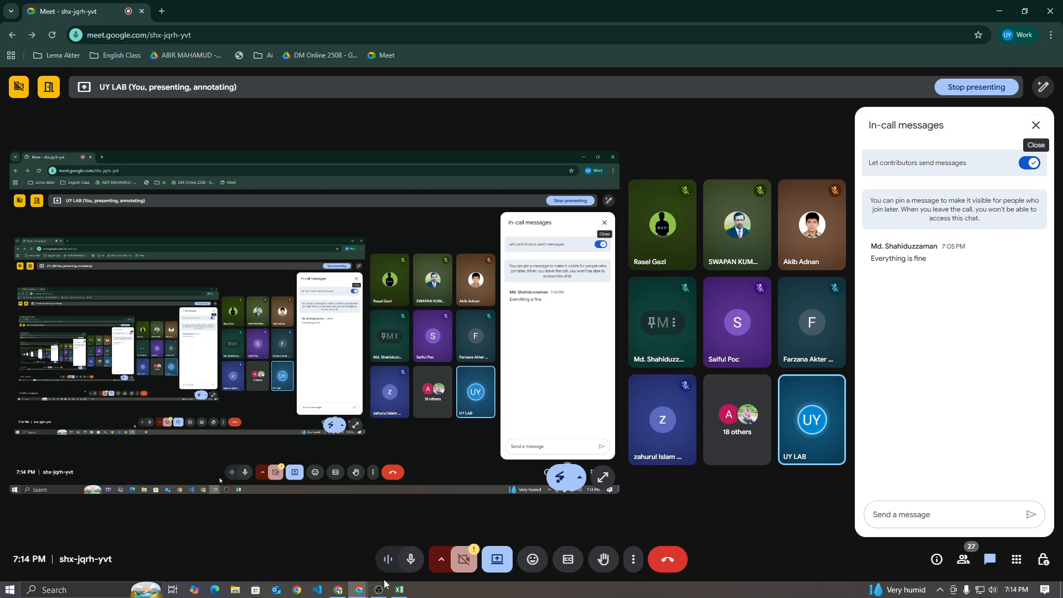
pyautogui.click(399, 590)
# Review the grocery cell E3, the mosque cell B6 and the school block D10:F11
pyautogui.click(441, 214)
pyautogui.click(154, 300)
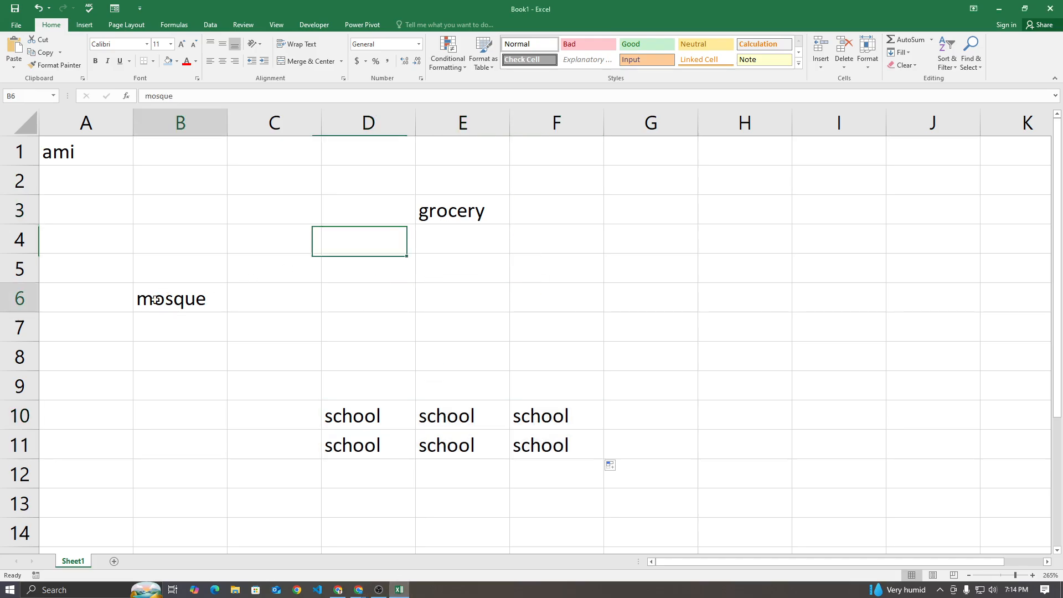
pyautogui.moveTo(357, 409); pyautogui.dragTo(553, 446)
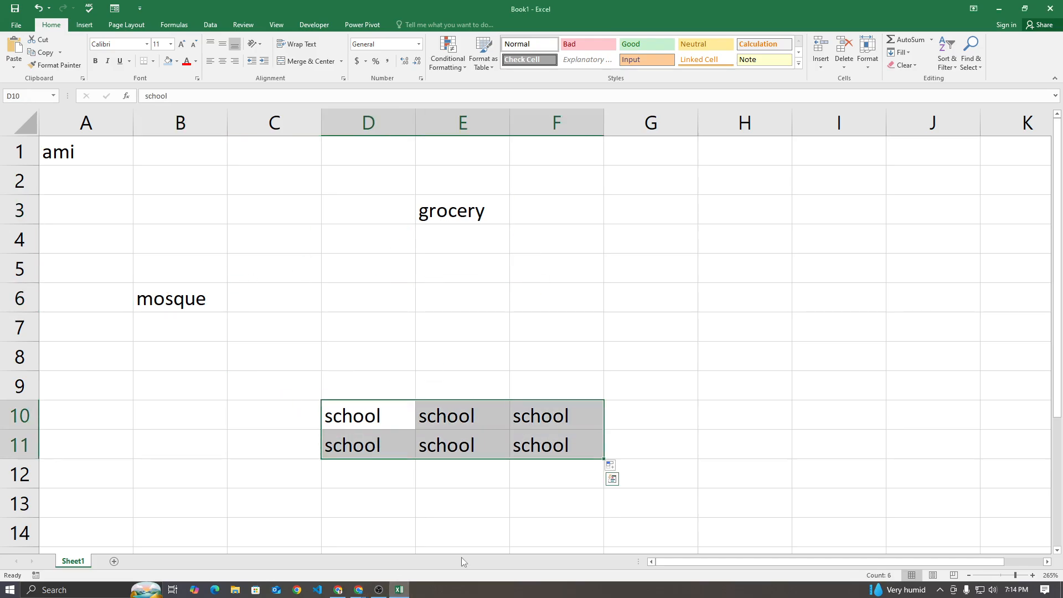
pyautogui.click(400, 591)
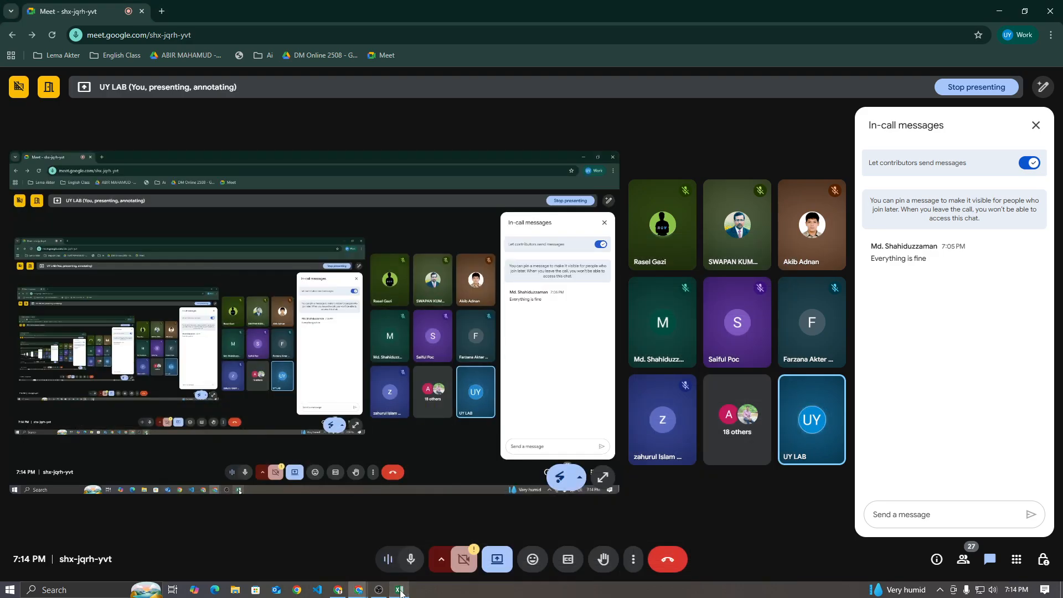
pyautogui.click(400, 591)
pyautogui.click(715, 324)
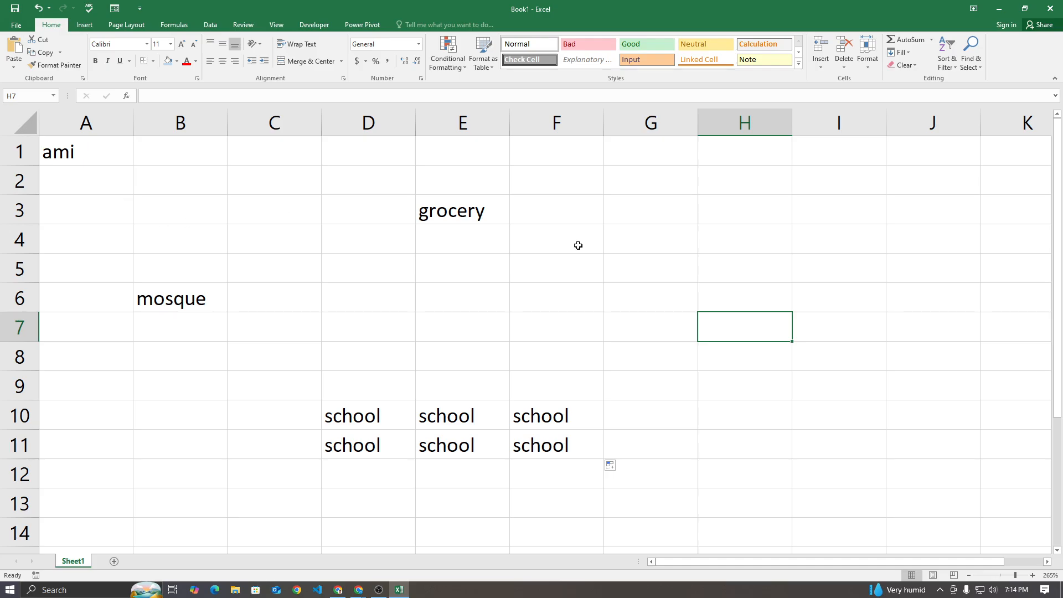
# Fill cell H2 with light blue to mark it as the formula cell
pyautogui.click(692, 271)
pyautogui.click(747, 168)
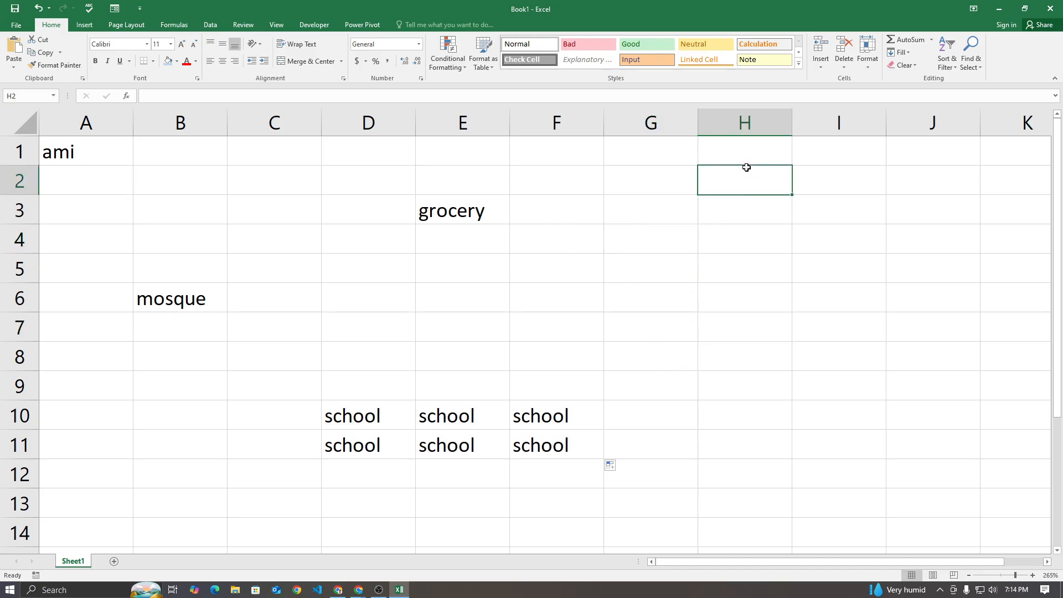
pyautogui.click(746, 161)
pyautogui.click(731, 178)
pyautogui.click(169, 61)
pyautogui.click(693, 229)
pyautogui.click(742, 172)
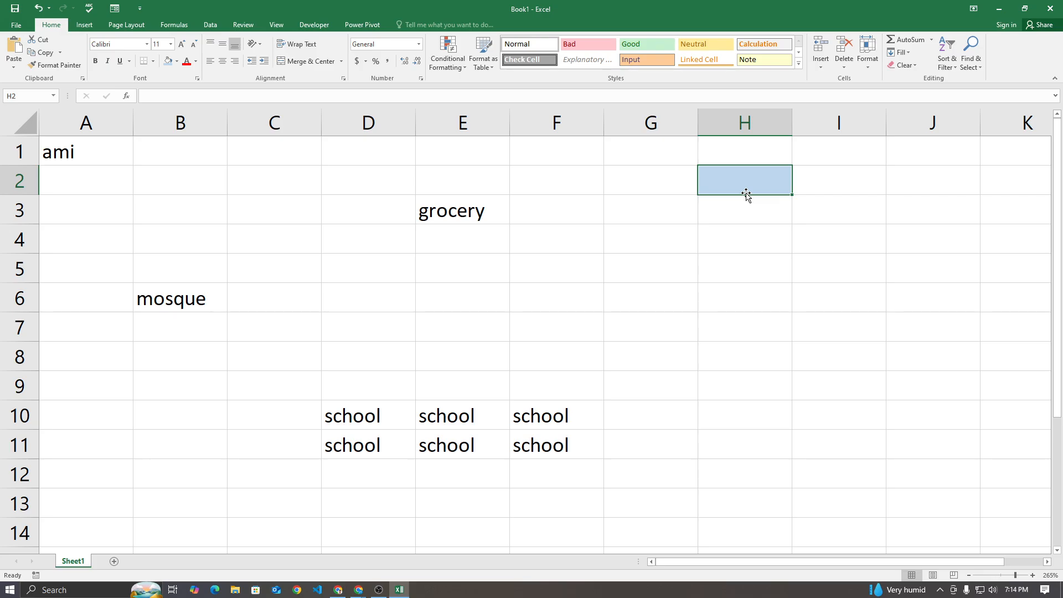
# Start an OFFSET formula in H2 with A1 as its reference
pyautogui.write('=of')
pyautogui.press('Tab')
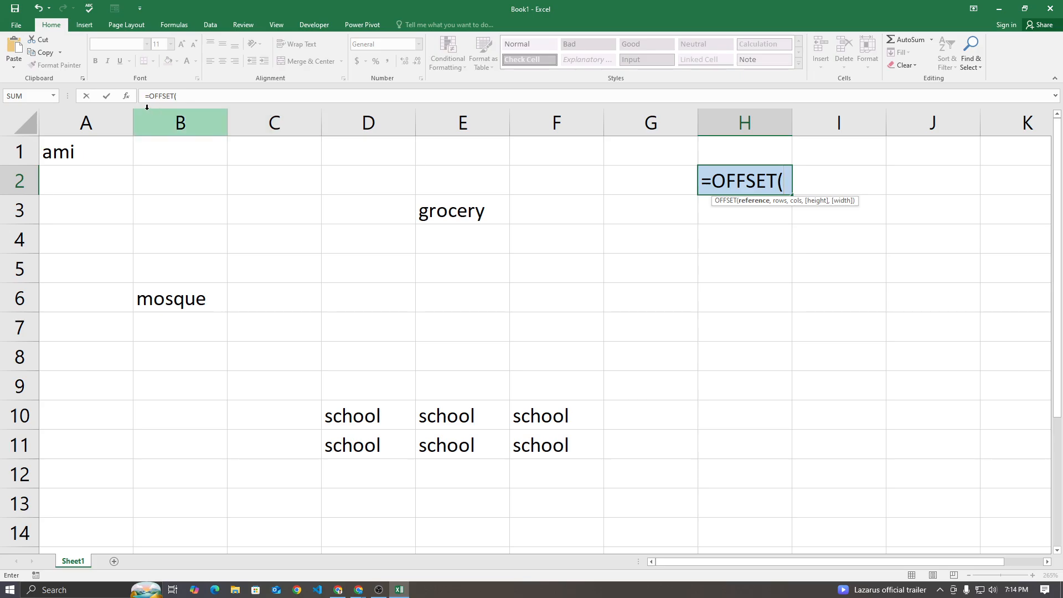
pyautogui.click(88, 144)
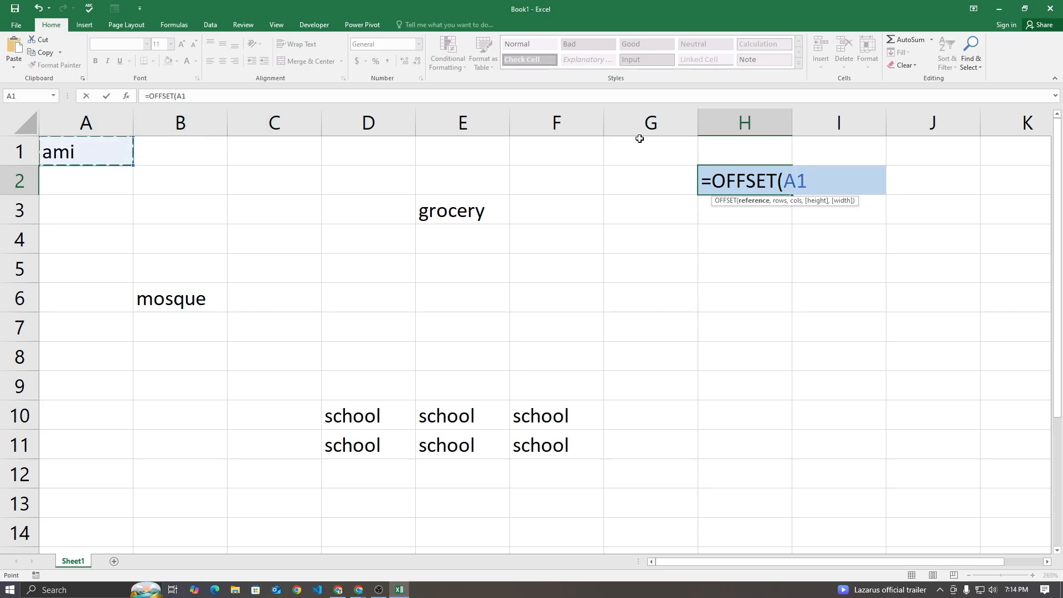
pyautogui.write(',')
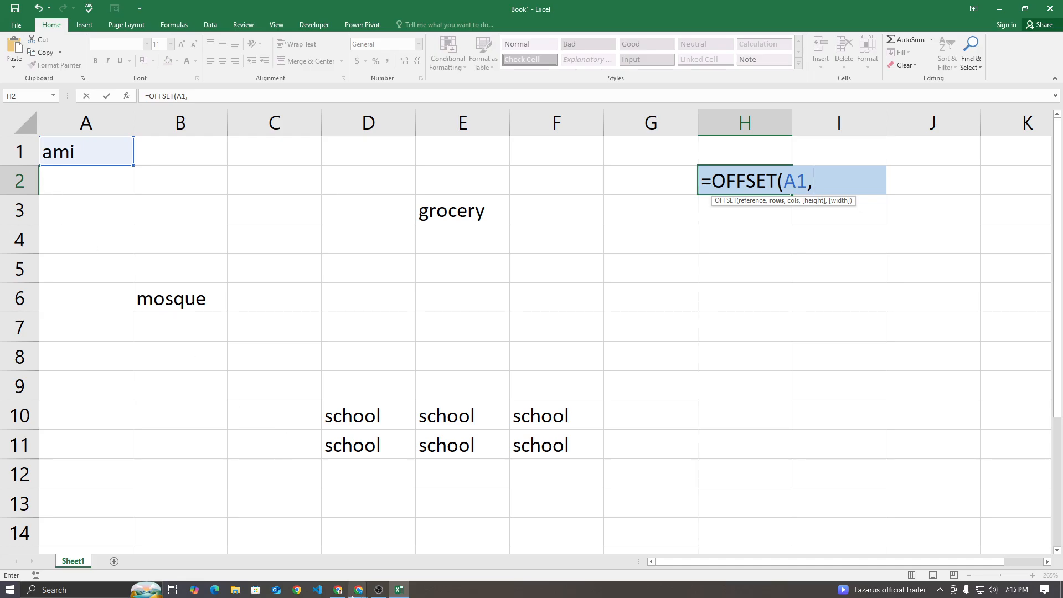
# Switch to the Google Meet call and shift its window off the H2 formula to read the in-call messages
pyautogui.moveTo(354, 592)
pyautogui.click(327, 563)
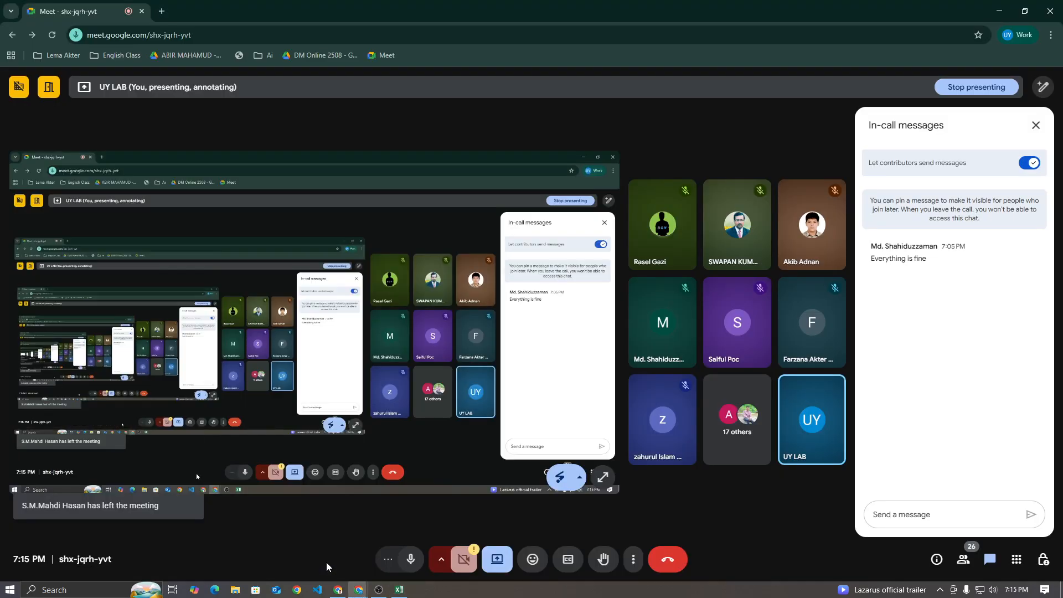
pyautogui.moveTo(986, 11); pyautogui.dragTo(831, 51)
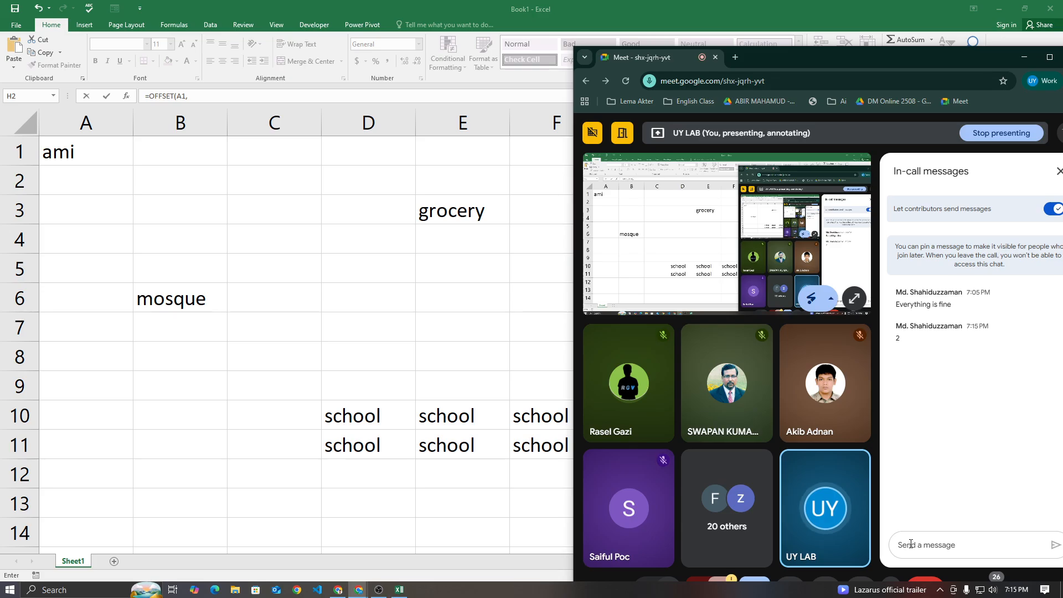
pyautogui.moveTo(867, 67); pyautogui.dragTo(812, 275)
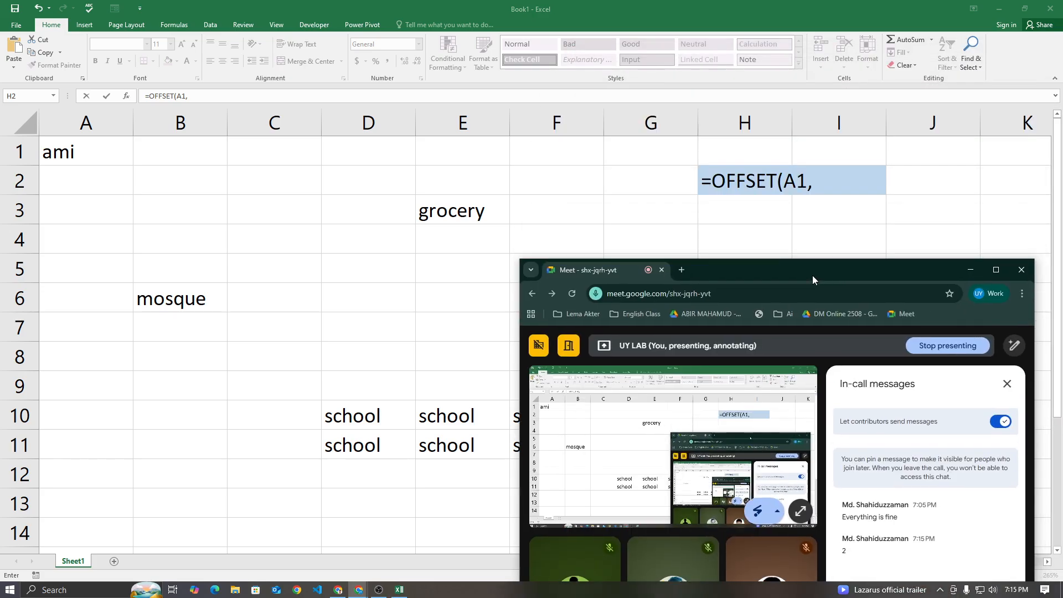
# Return to the Excel formula in H2 and set its rows argument to 2
pyautogui.click(820, 173)
pyautogui.write('2')
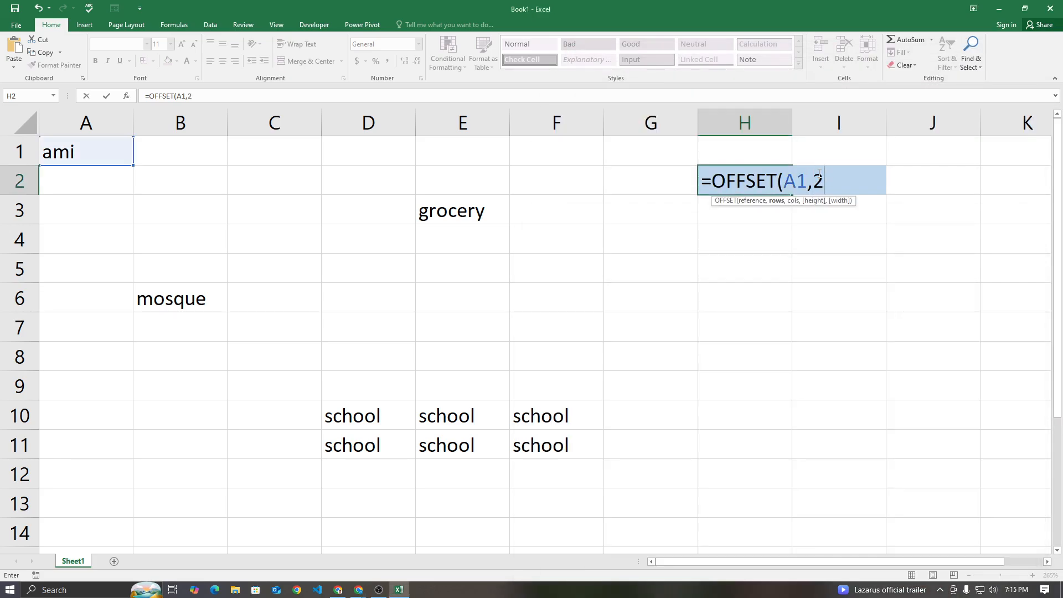
pyautogui.write(',')
# Check the in-call messages in the Google Meet call, maximize its window and return to the Excel workbook
pyautogui.click(359, 590)
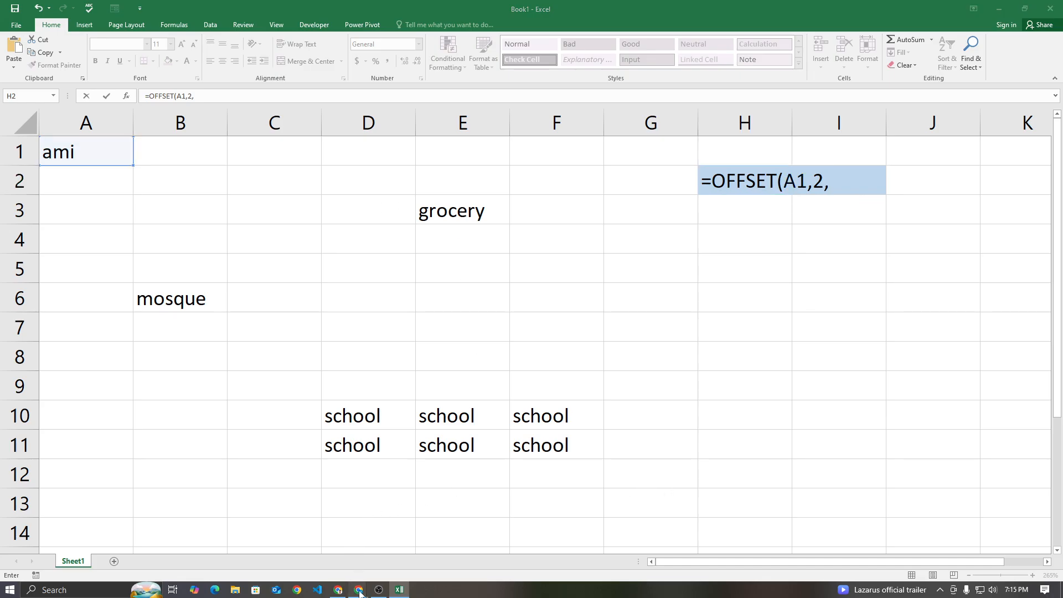
pyautogui.click(373, 556)
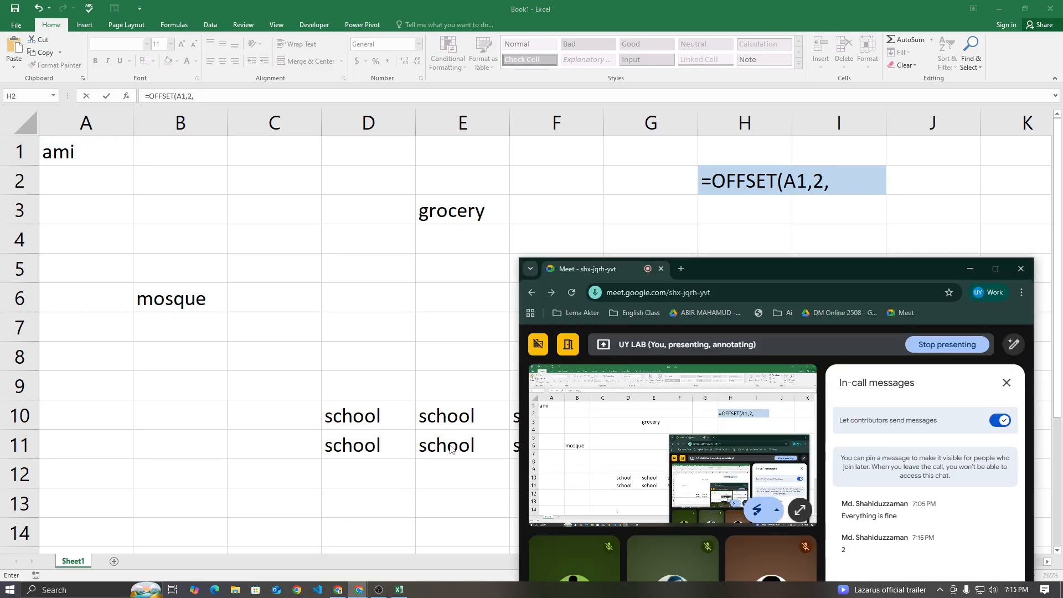
pyautogui.click(1000, 270)
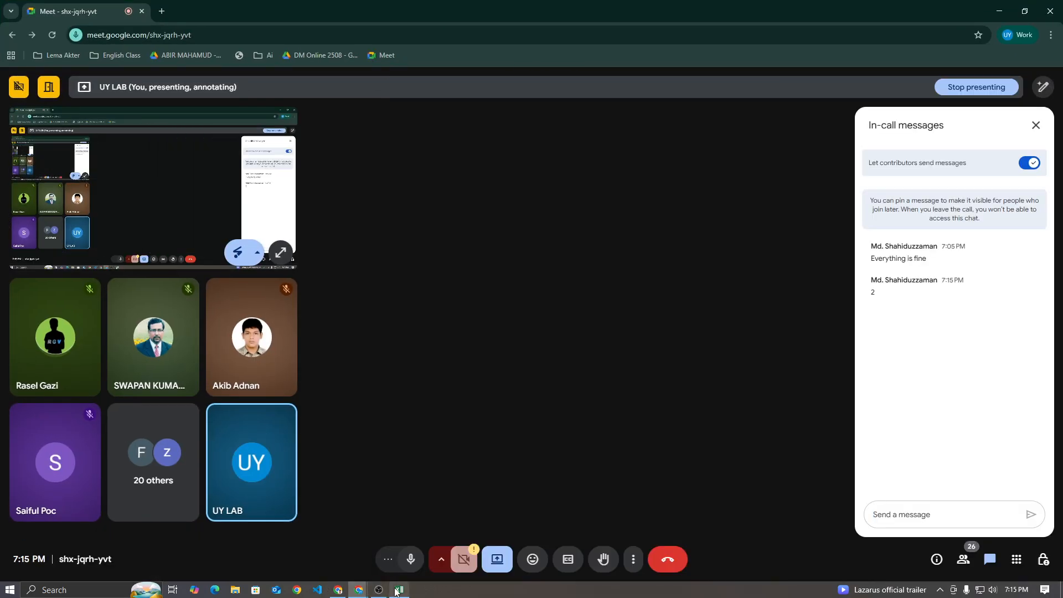
pyautogui.click(397, 590)
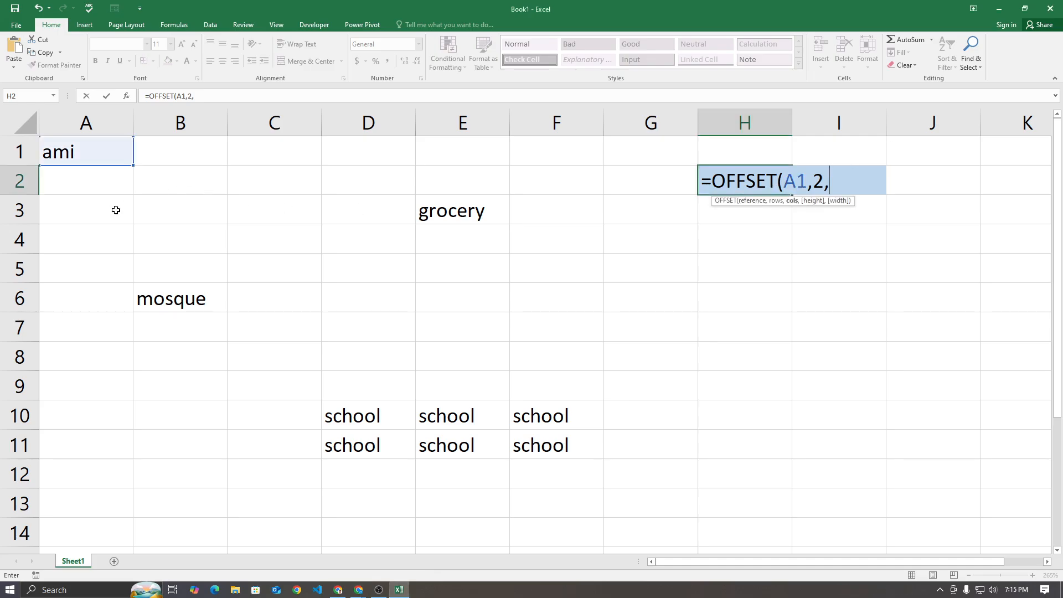
# Complete the H2 formula with 4 columns, height 1 and width 1 as =OFFSET(A1,2,4,1,1)
pyautogui.write('4,')
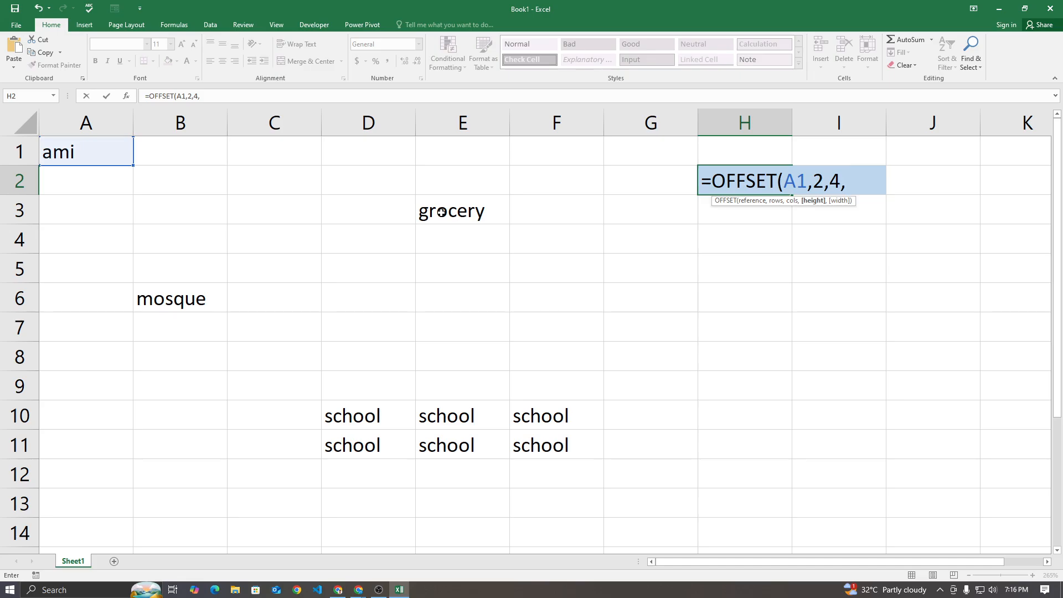
pyautogui.write('1,1)')
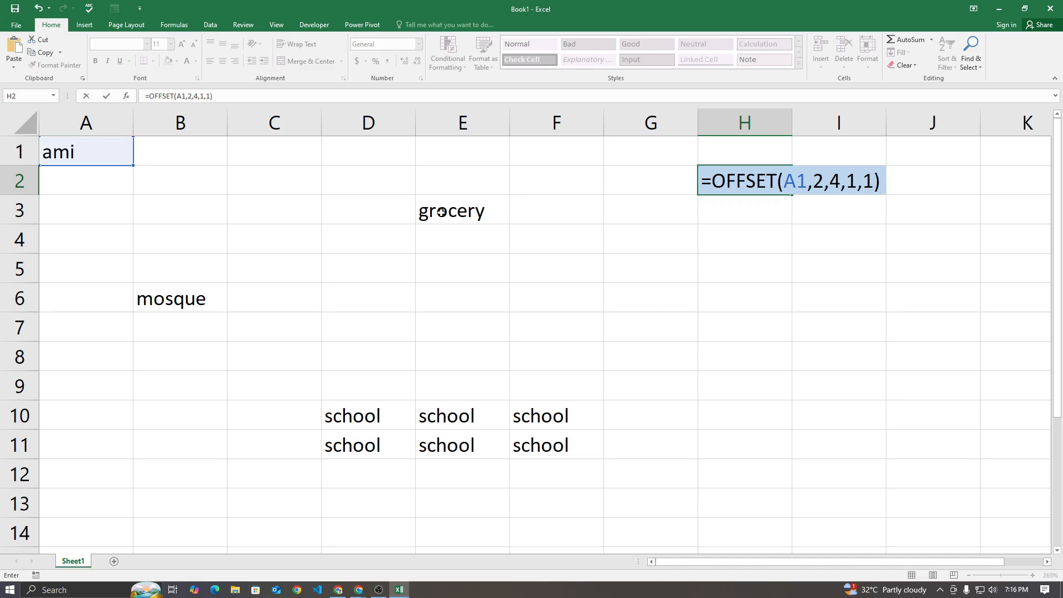
pyautogui.press('Return')
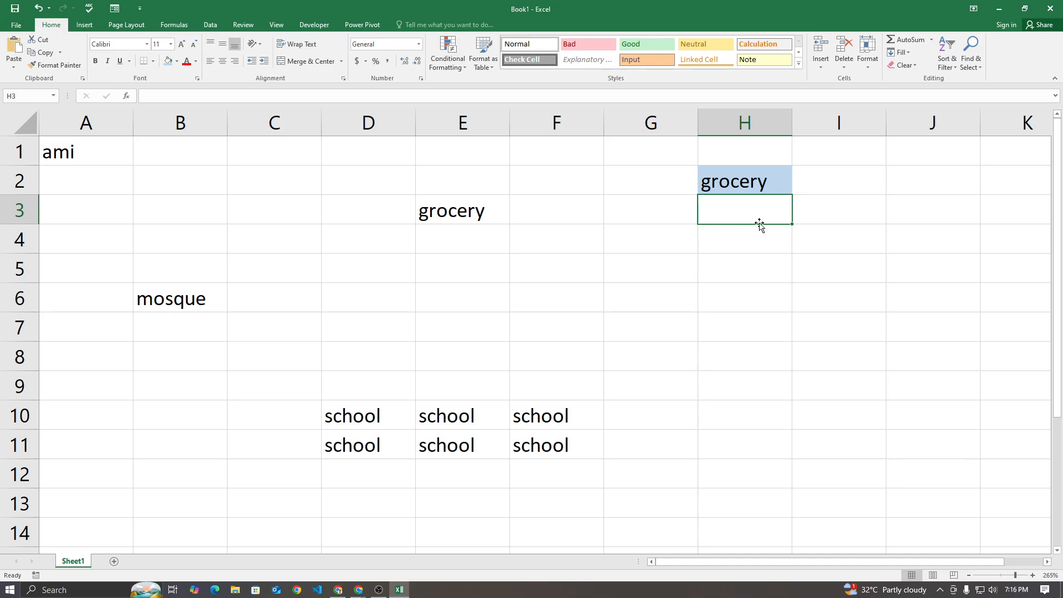
# Clear the formula in H2 and begin a new OFFSET formula there with A1 as its reference
pyautogui.click(783, 187)
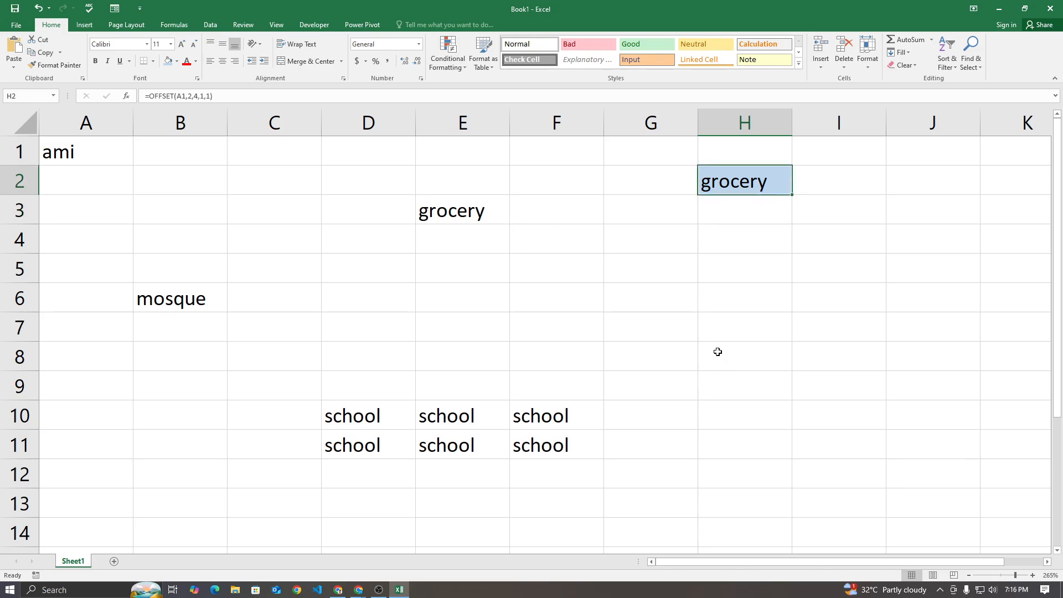
pyautogui.doubleClick(740, 179)
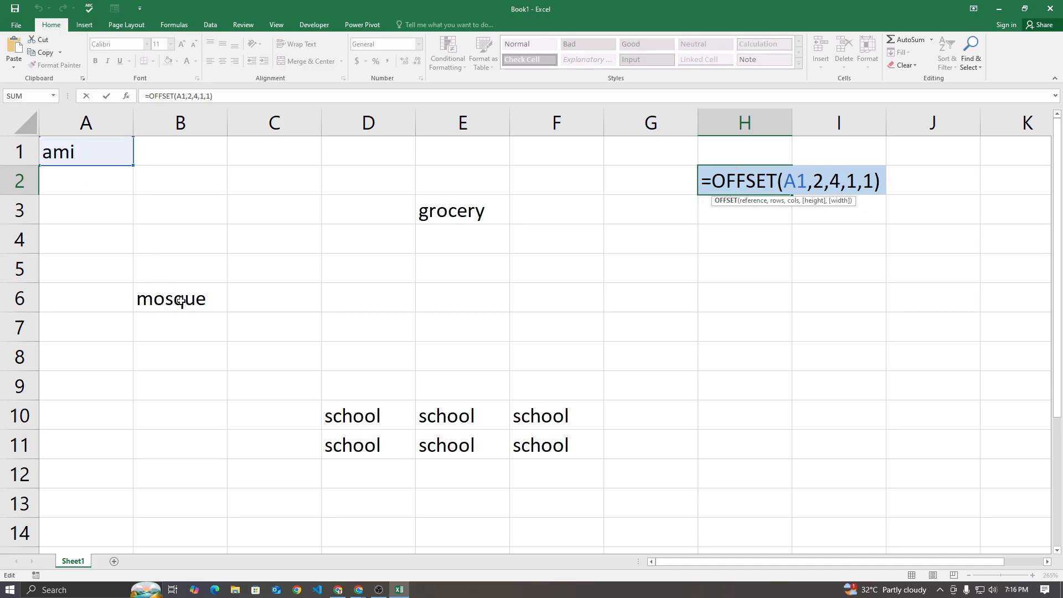
pyautogui.moveTo(883, 182); pyautogui.dragTo(698, 185)
pyautogui.press('BackSpace')
pyautogui.write('=')
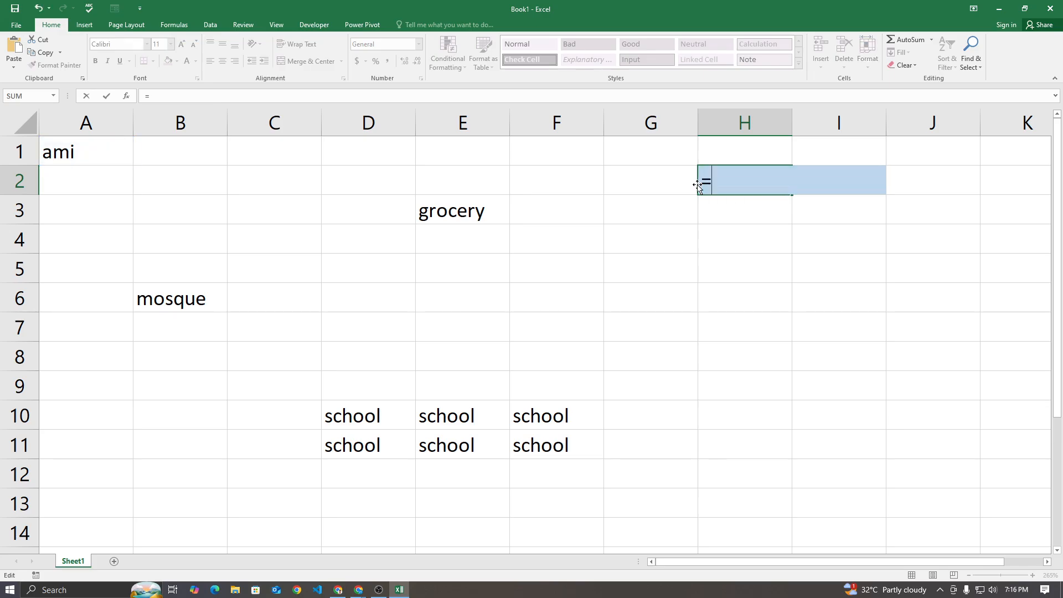
pyautogui.write('off')
pyautogui.press('Tab')
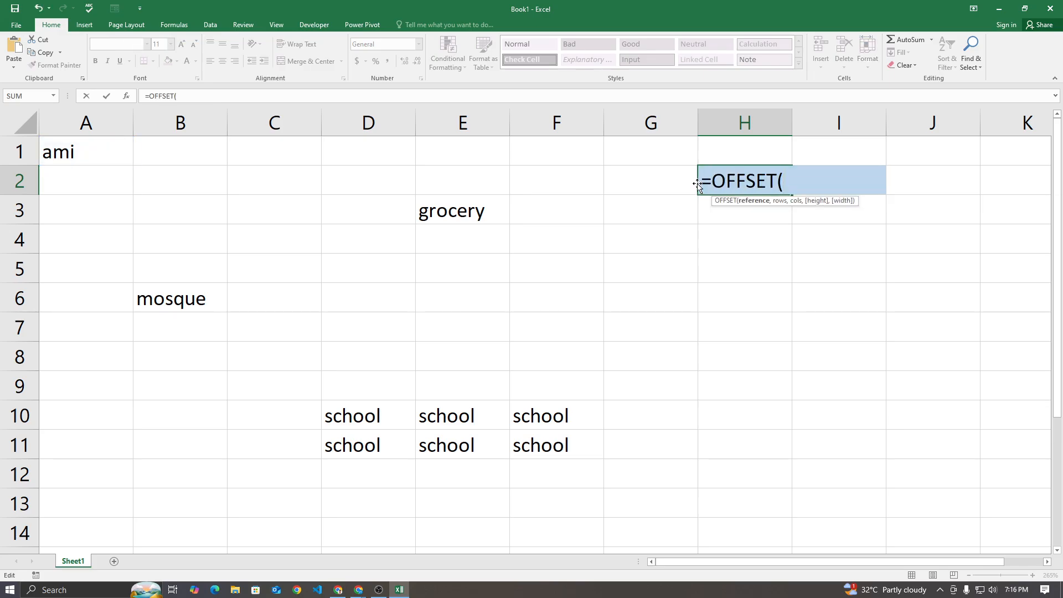
pyautogui.click(69, 150)
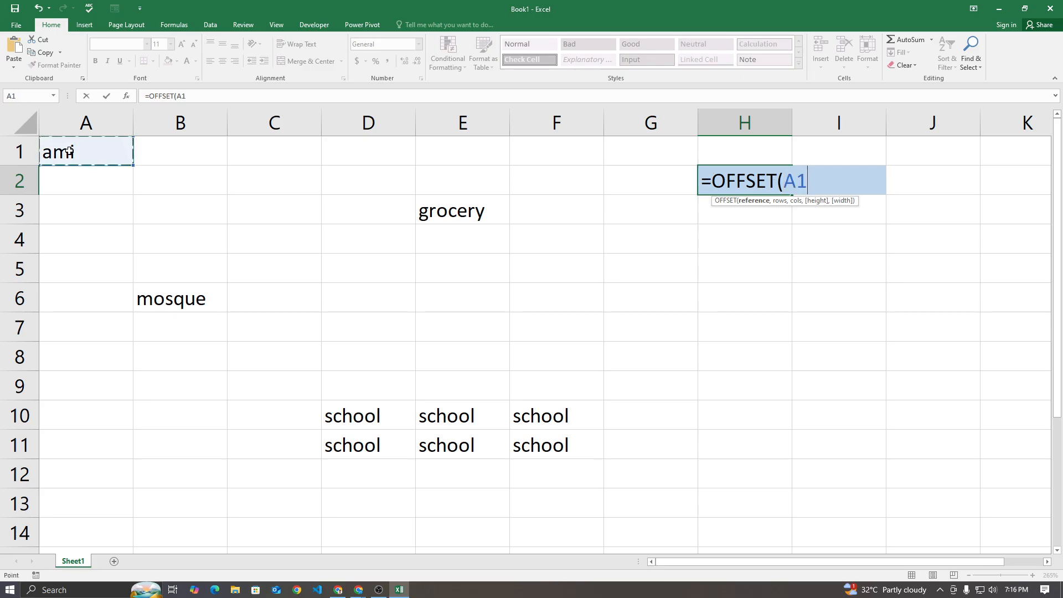
pyautogui.write(',')
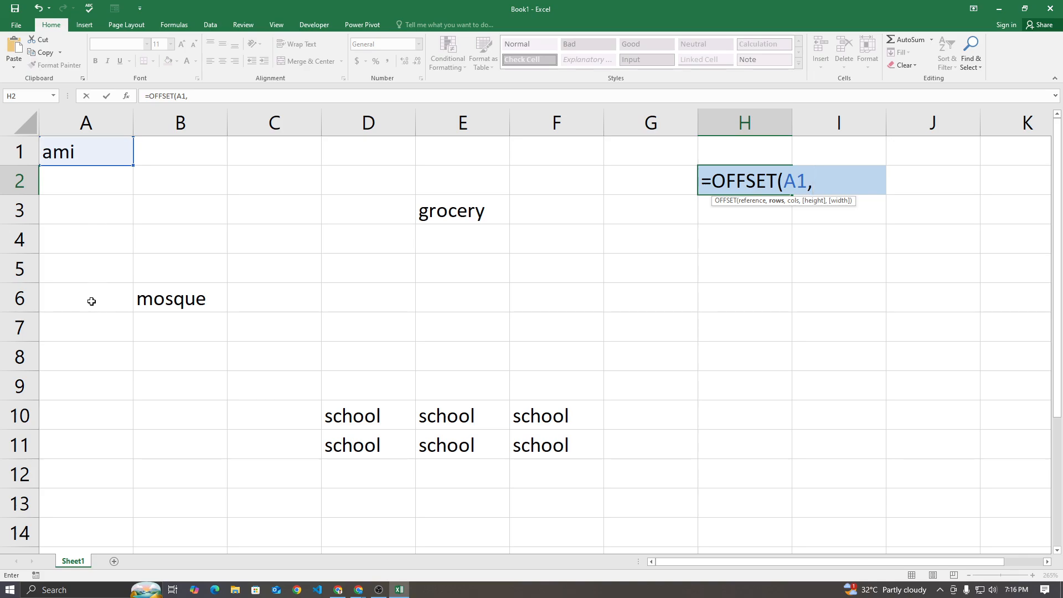
# Complete the H2 formula with 5 rows, 1 column, height 1 and width 1 as =OFFSET(A1,5,1,1,1)
pyautogui.write('5,1,1,1)')
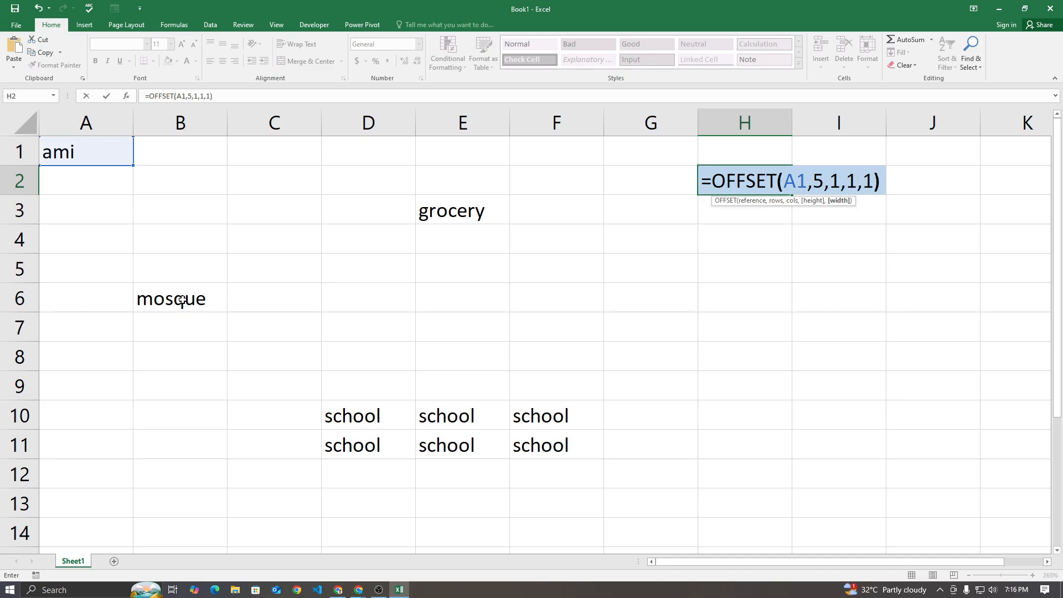
pyautogui.press('Return')
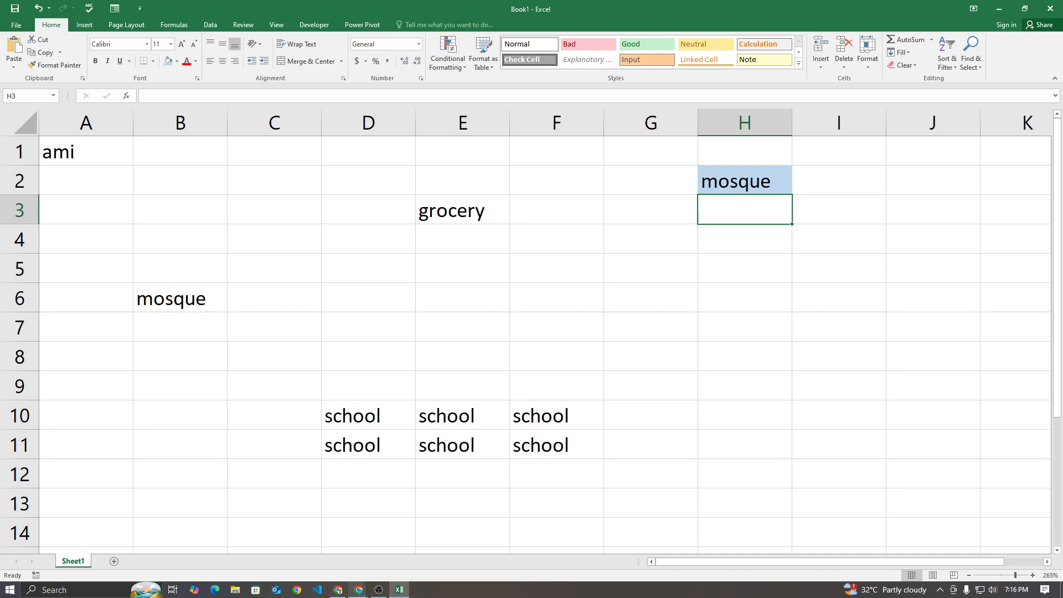
# Check the in-call messages in the Google Meet call, close them and return to the Excel workbook
pyautogui.click(358, 590)
pyautogui.click(327, 567)
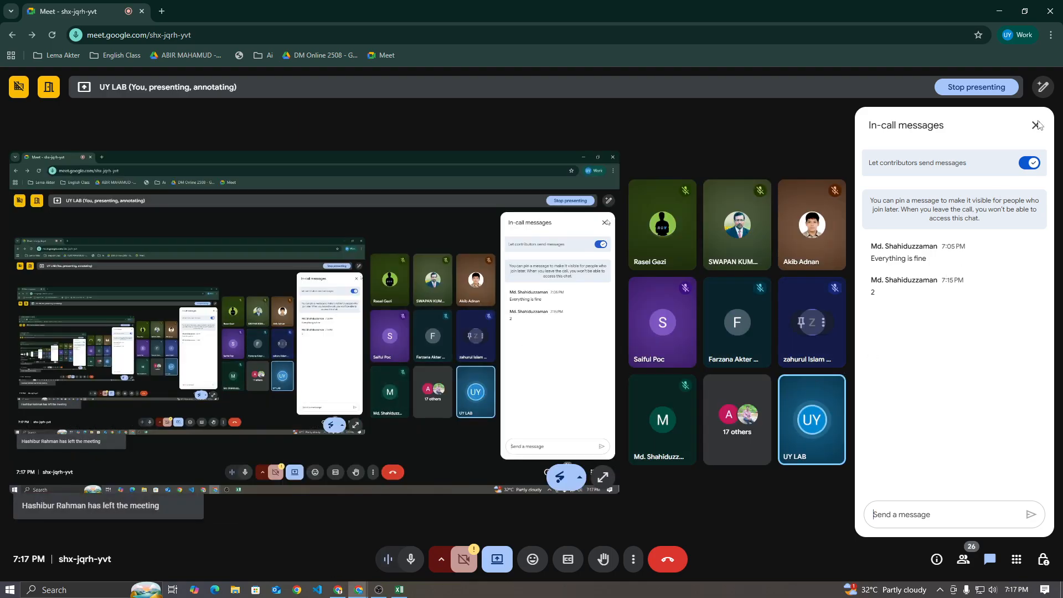
pyautogui.moveTo(395, 593)
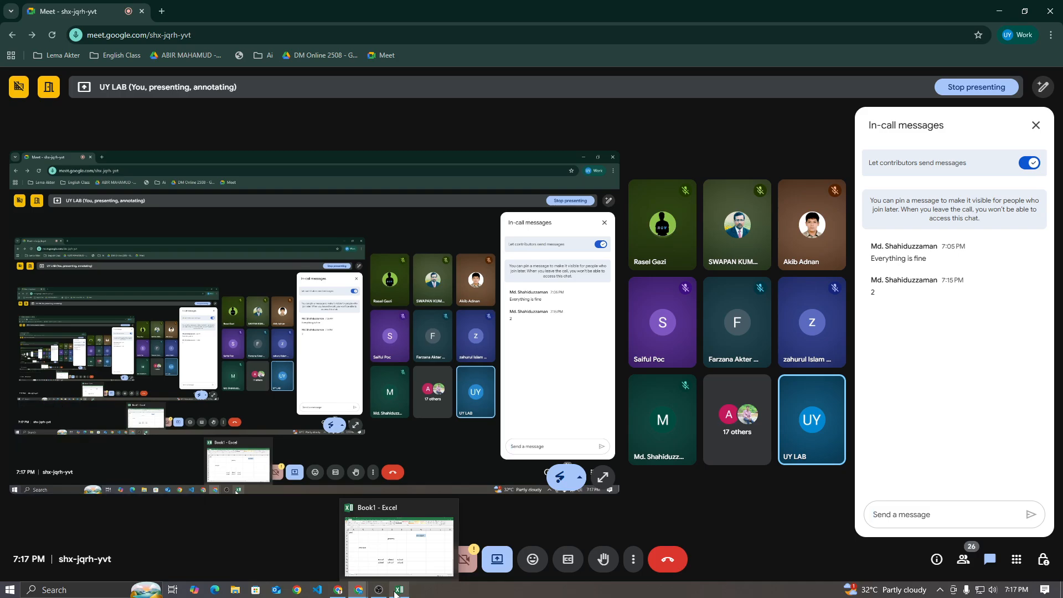
pyautogui.click(395, 591)
pyautogui.click(395, 592)
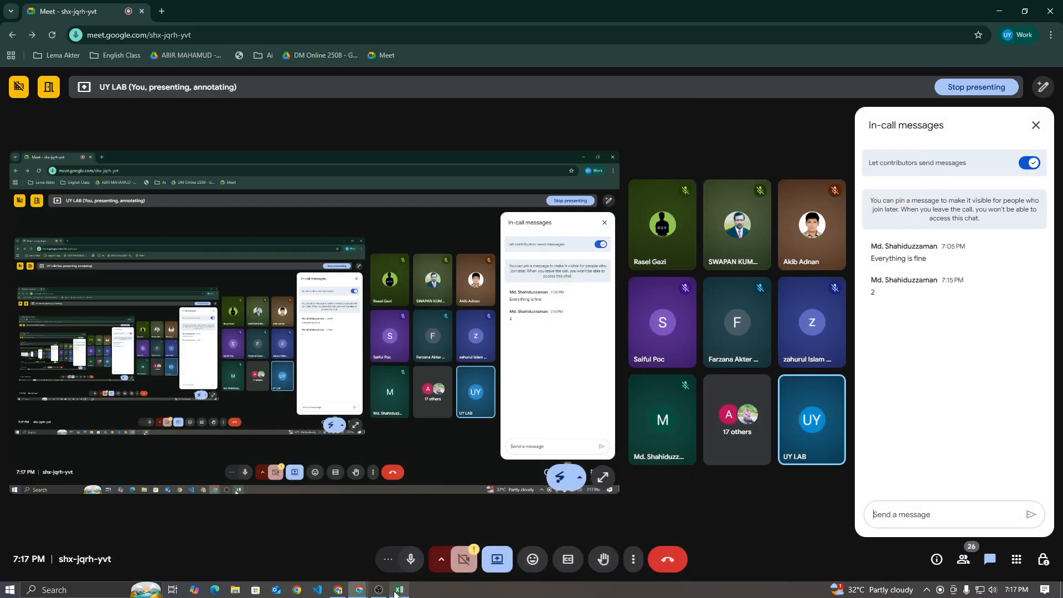
pyautogui.click(1036, 126)
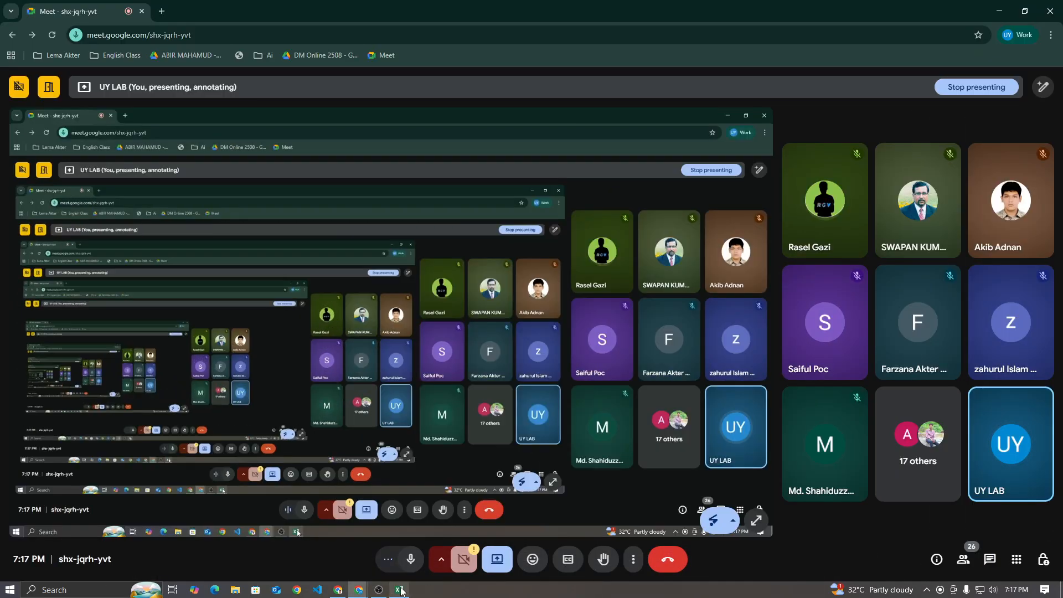
pyautogui.click(399, 590)
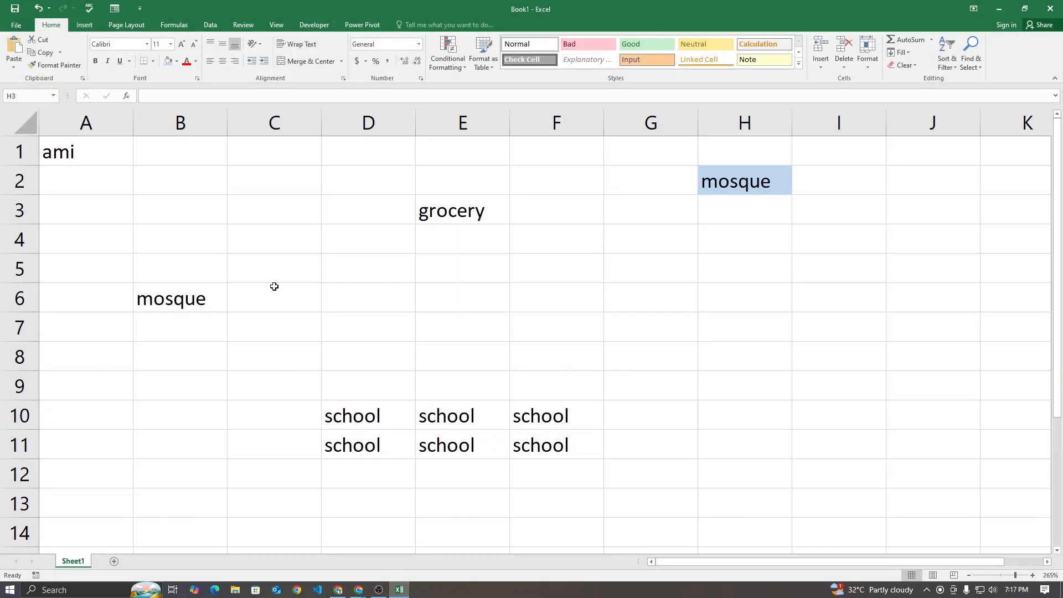
# Select the school block D10:F11 to review the range that OFFSET has to cover
pyautogui.moveTo(352, 413); pyautogui.dragTo(518, 442)
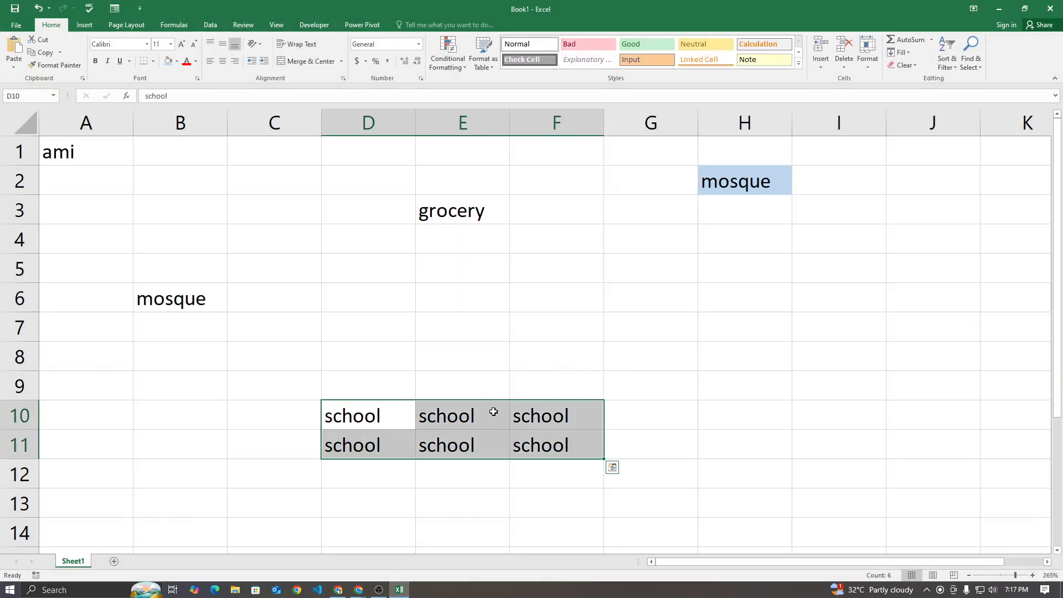
pyautogui.click(401, 590)
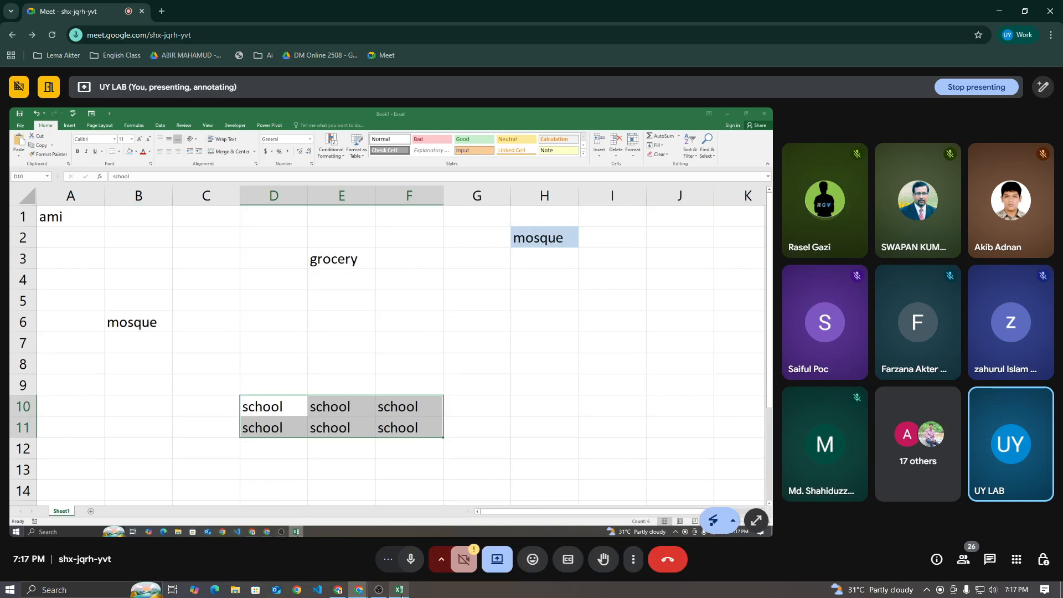
pyautogui.click(399, 591)
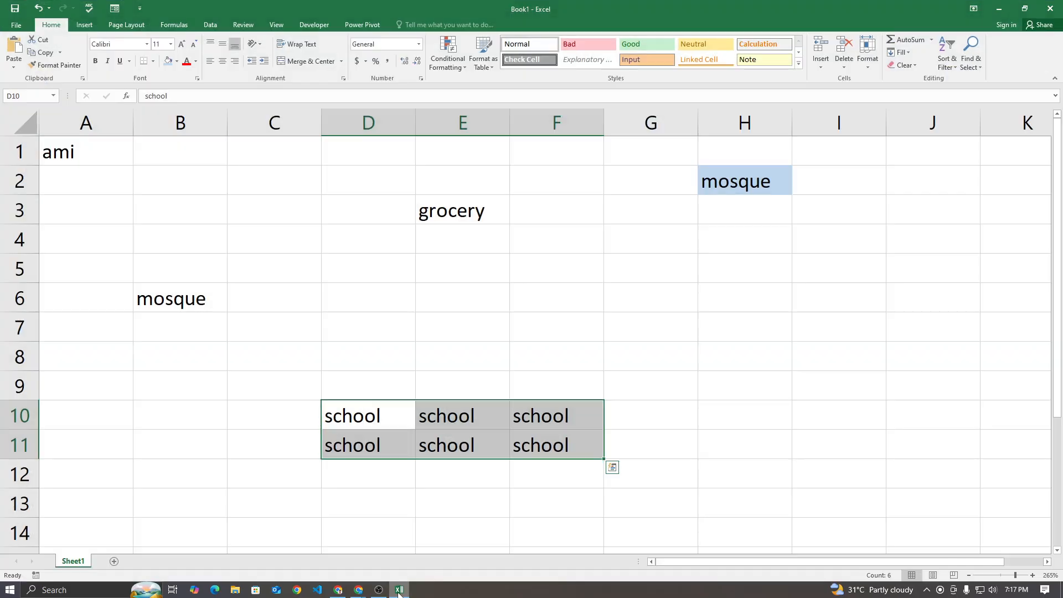
pyautogui.click(400, 591)
pyautogui.click(400, 590)
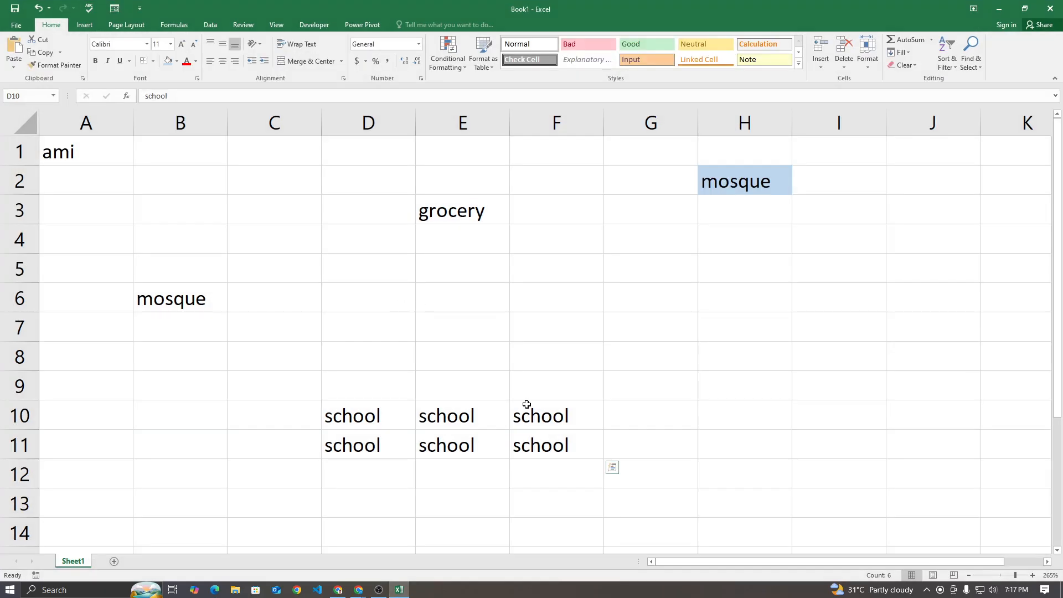
pyautogui.moveTo(373, 415); pyautogui.dragTo(518, 437)
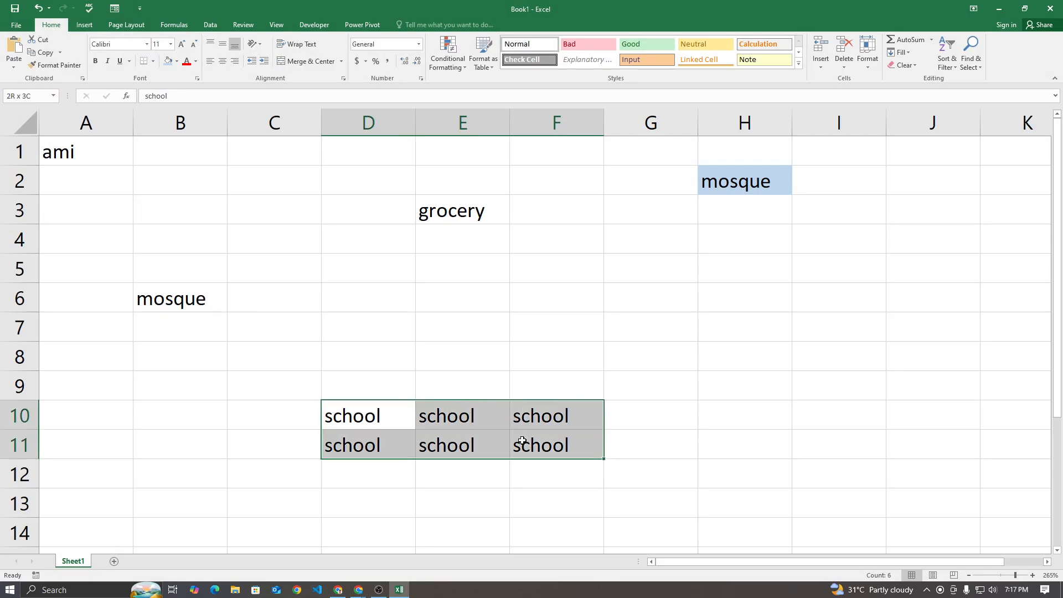
pyautogui.click(399, 475)
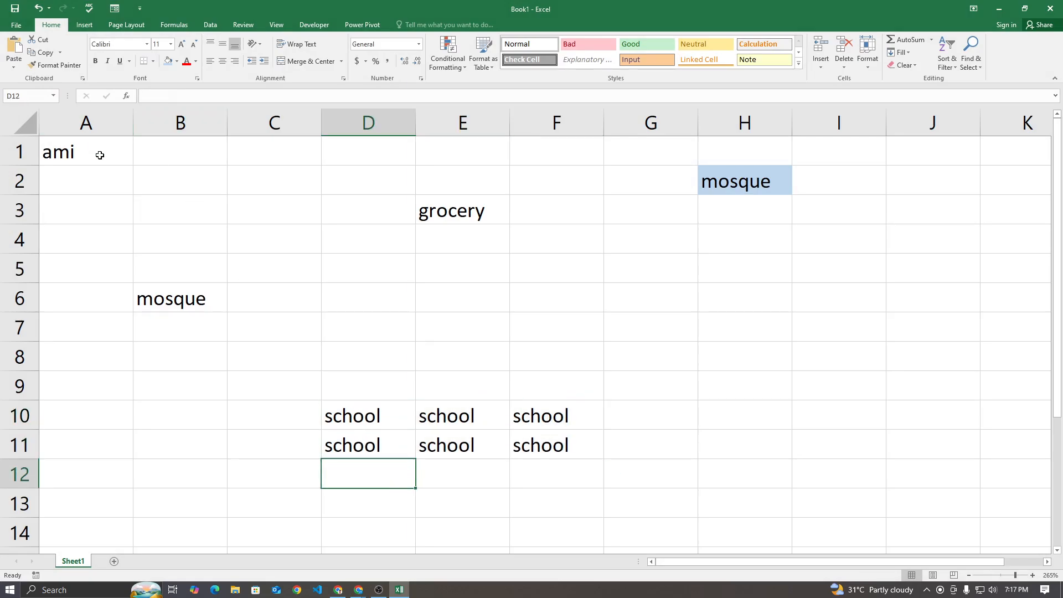
# Overwrite H2 with a new OFFSET formula that starts from A1 and moves 9 rows and 2 columns
pyautogui.click(724, 169)
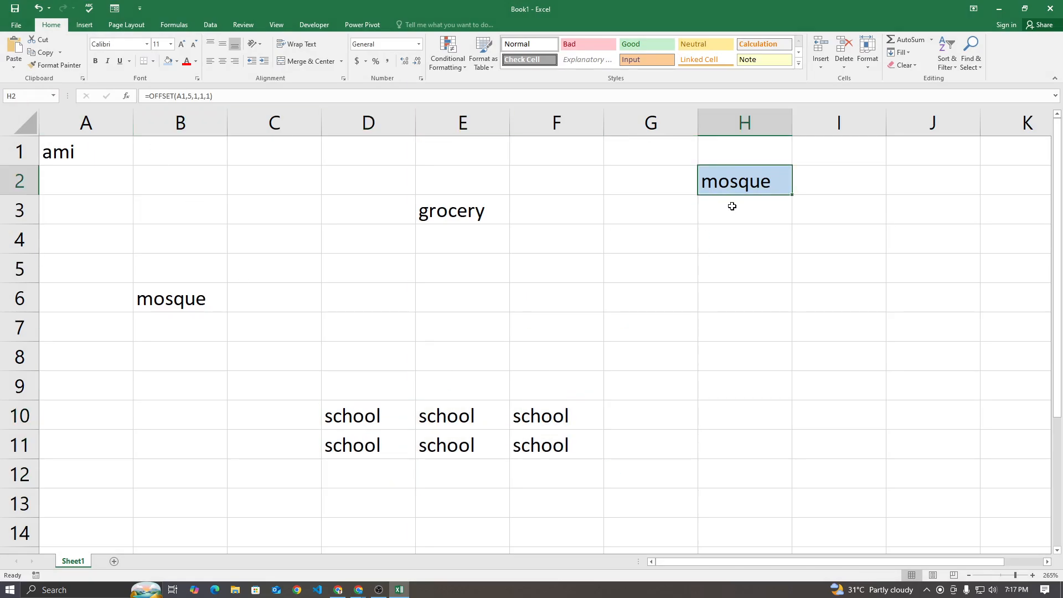
pyautogui.write('=')
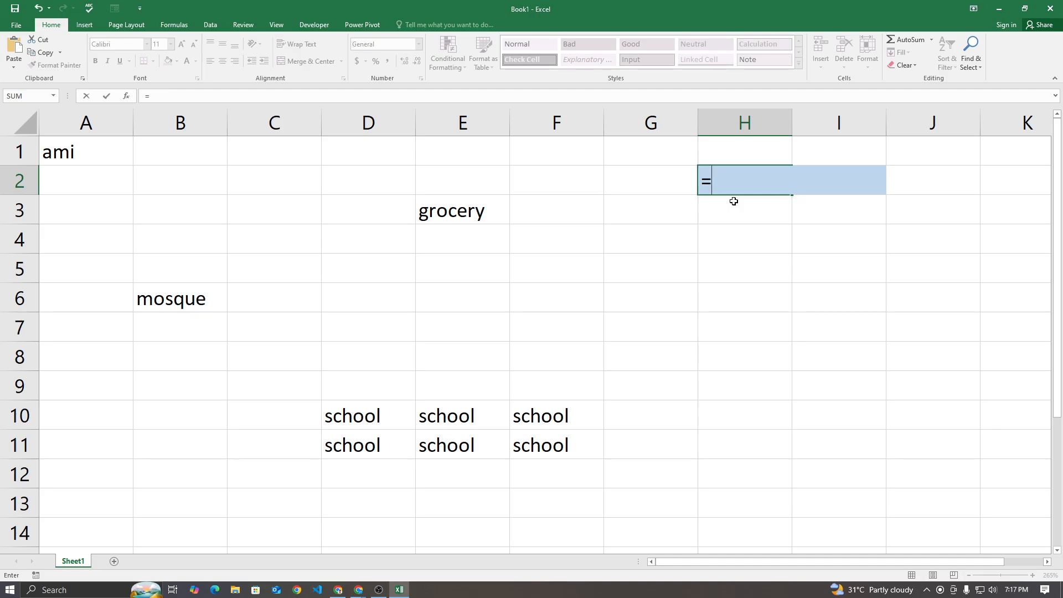
pyautogui.write('OFFSET(')
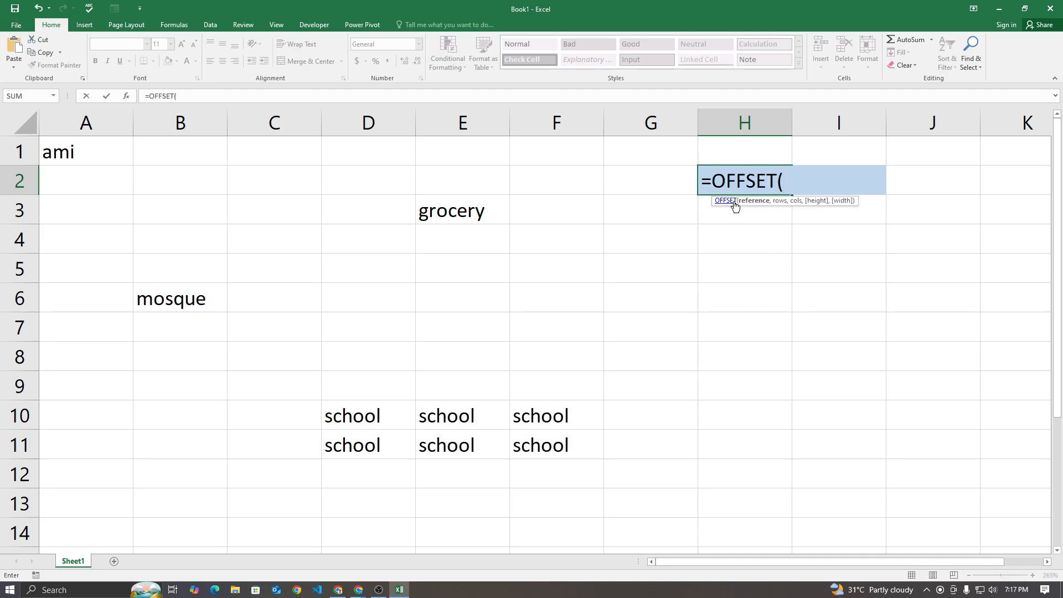
pyautogui.click(117, 152)
pyautogui.write(',')
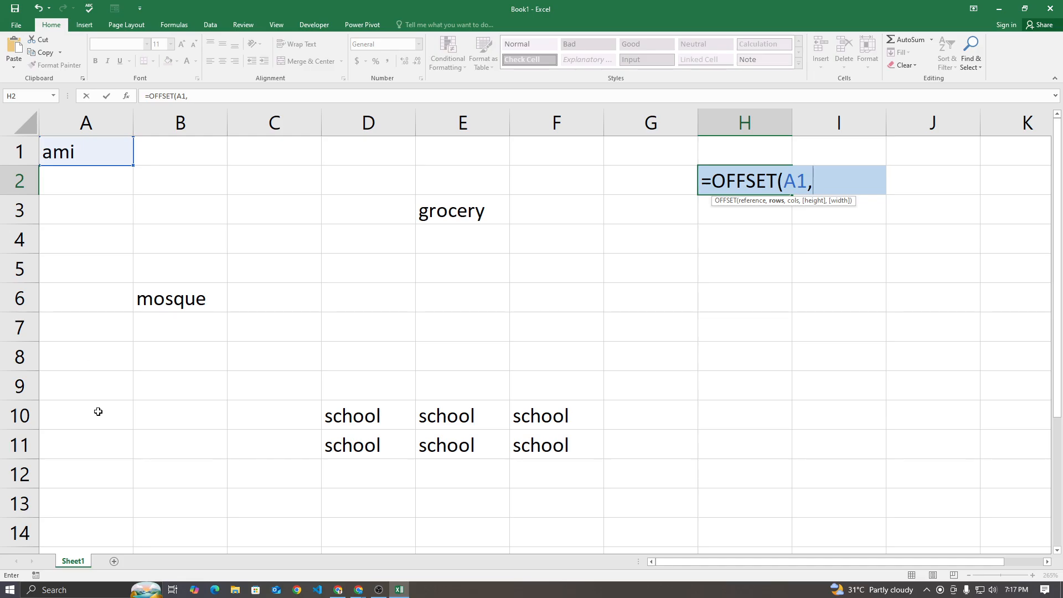
pyautogui.write('9,2,')
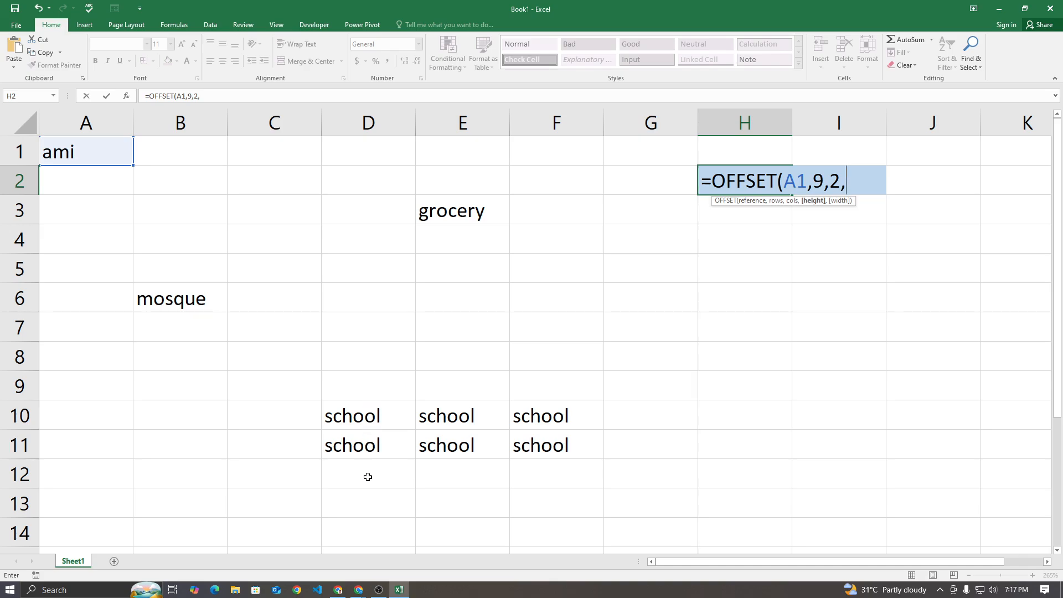
# Complete the H2 formula with height 2 and width 3 as =OFFSET(A1,9,2,2,3), reviewing the height and width arguments
pyautogui.write('2,')
pyautogui.write('3)')
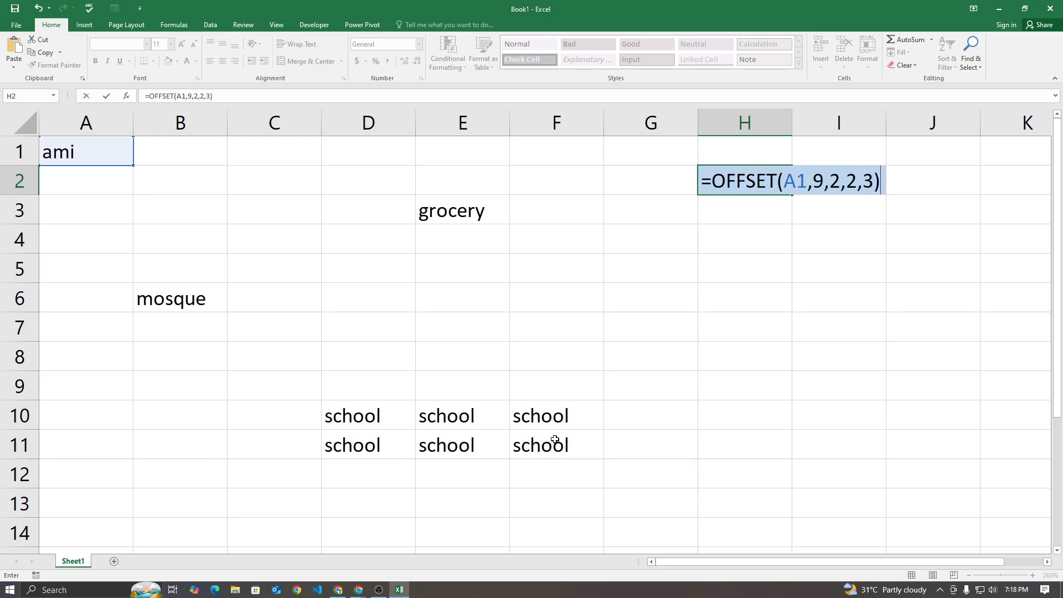
pyautogui.moveTo(814, 181); pyautogui.dragTo(875, 182)
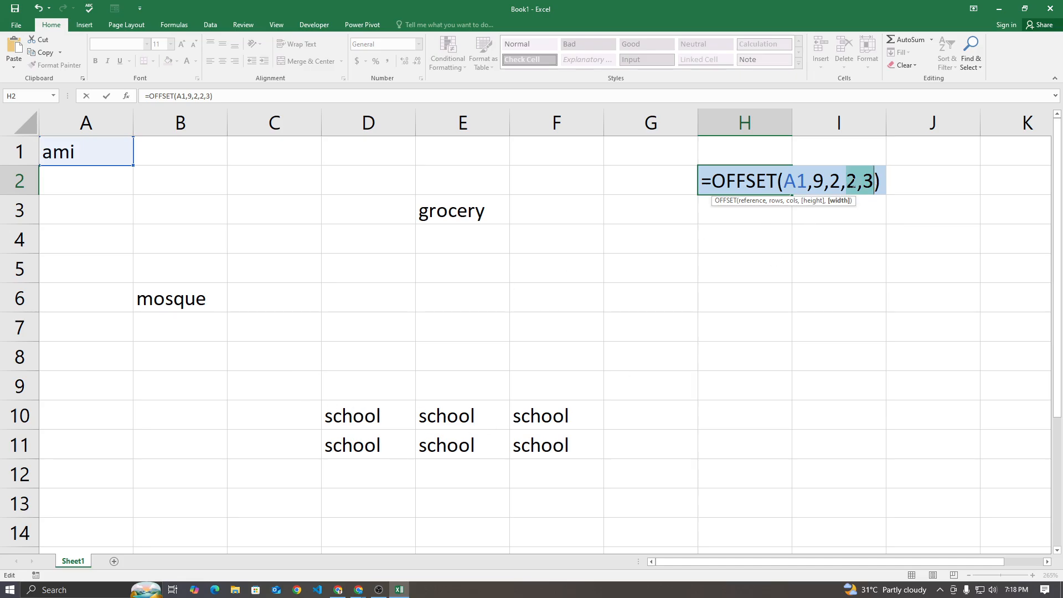
pyautogui.click(874, 181)
pyautogui.press('Return')
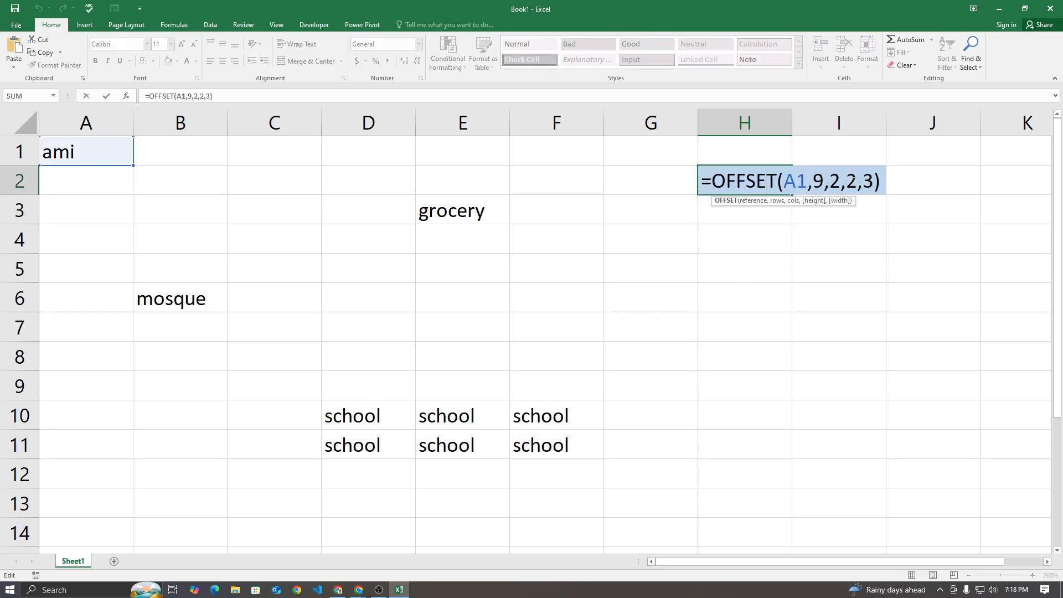
pyautogui.moveTo(846, 182); pyautogui.dragTo(874, 181)
pyautogui.press('Return')
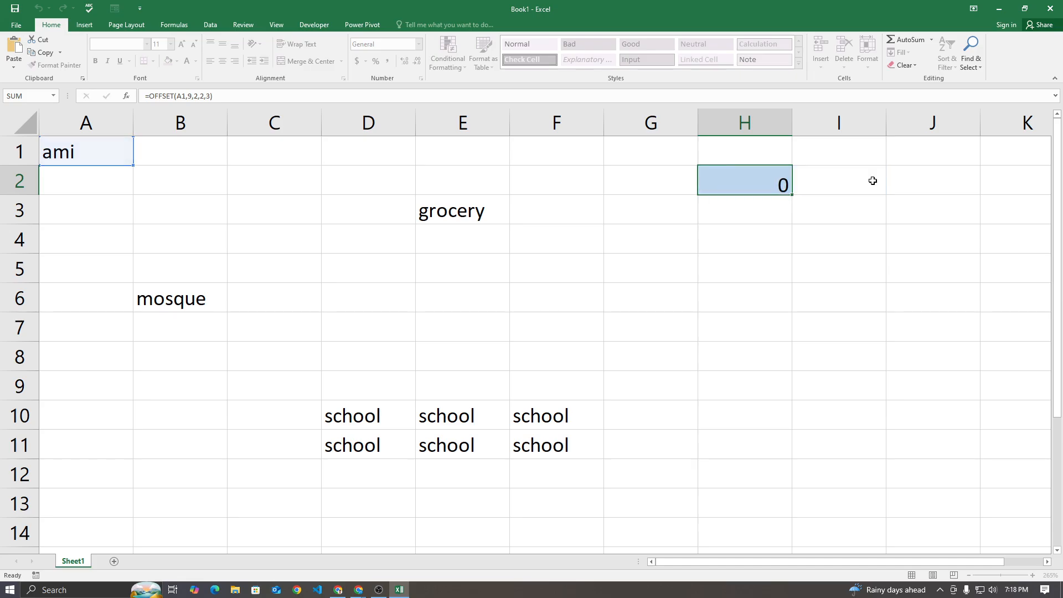
# Go through the cells of the school block D10:F11 and compare them with the result in H2
pyautogui.moveTo(372, 421); pyautogui.dragTo(552, 446)
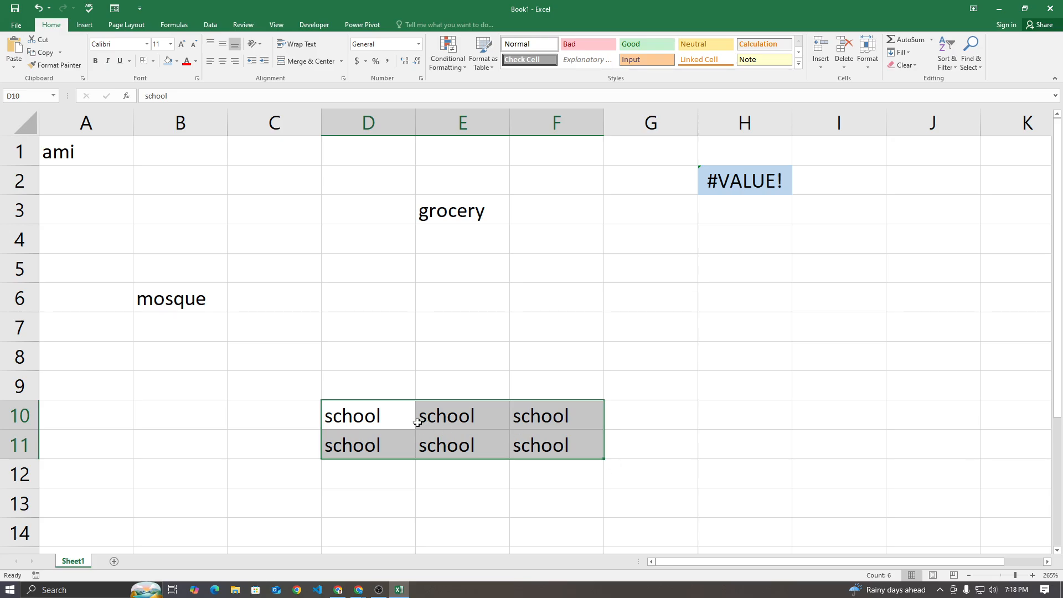
pyautogui.click(462, 407)
pyautogui.click(542, 407)
pyautogui.click(385, 441)
pyautogui.click(443, 440)
pyautogui.click(526, 441)
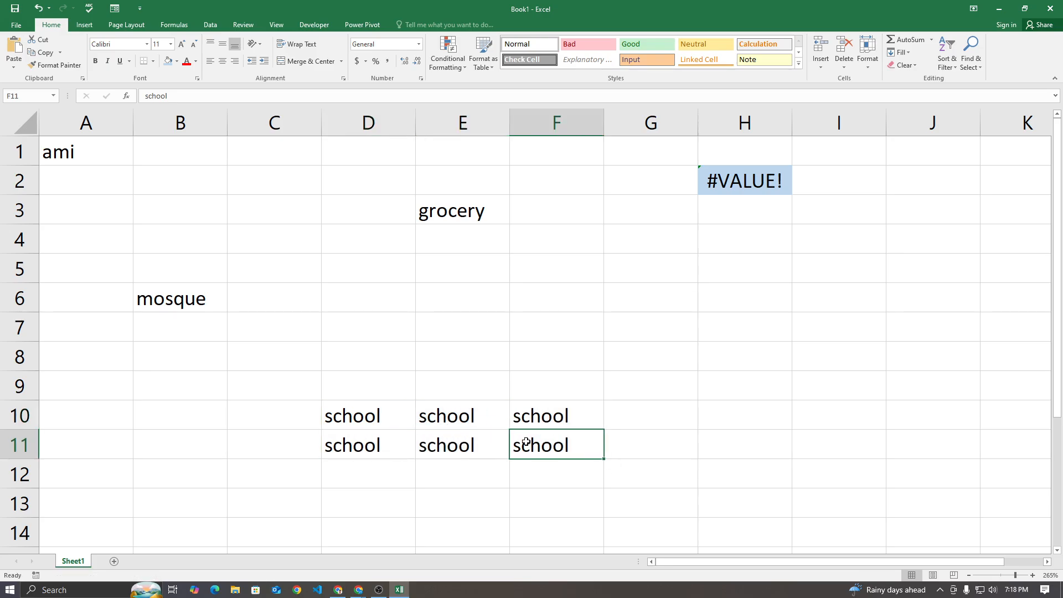
pyautogui.moveTo(400, 419); pyautogui.dragTo(531, 432)
pyautogui.click(712, 182)
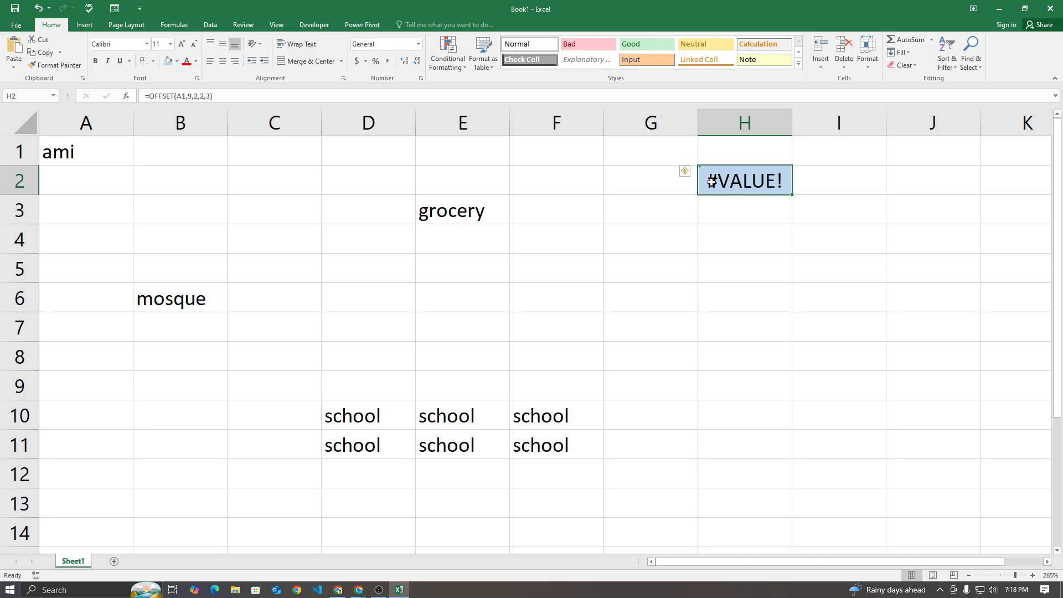
# Replace the school entries in D10:E11 with numbers, 2 in D10 and E10 and 3 in D11 and E11
pyautogui.click(375, 418)
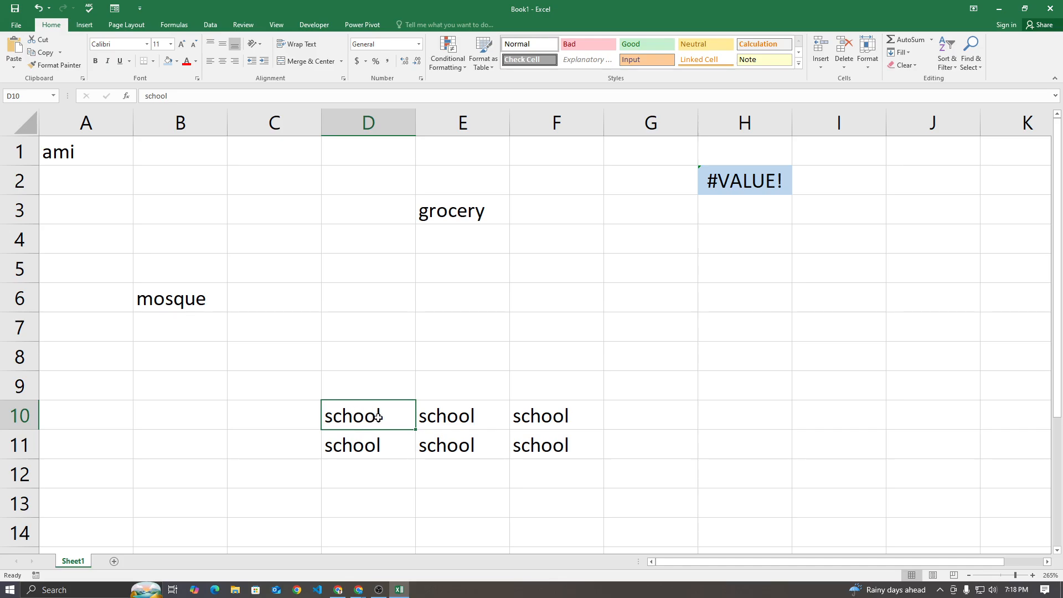
pyautogui.write('2')
pyautogui.press('Down')
pyautogui.write('3')
pyautogui.press('Right')
pyautogui.press('Up')
pyautogui.write('2')
pyautogui.press('Down')
pyautogui.write('3')
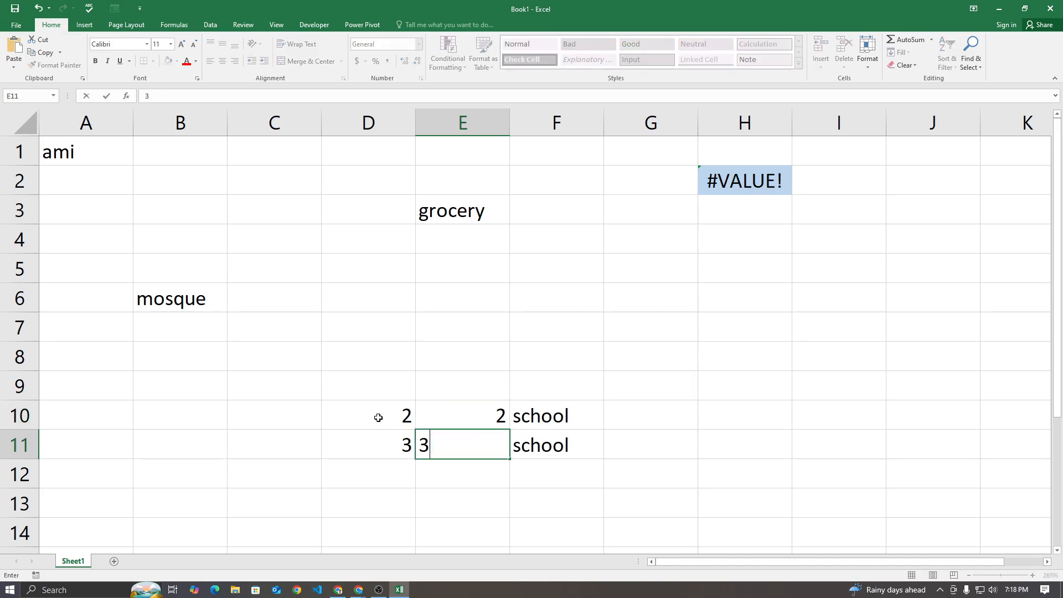
# Replace the remaining school entries with 4 in F10 and 6 in F11
pyautogui.press('Right')
pyautogui.press('Down')
pyautogui.write('4')
pyautogui.press('BackSpace')
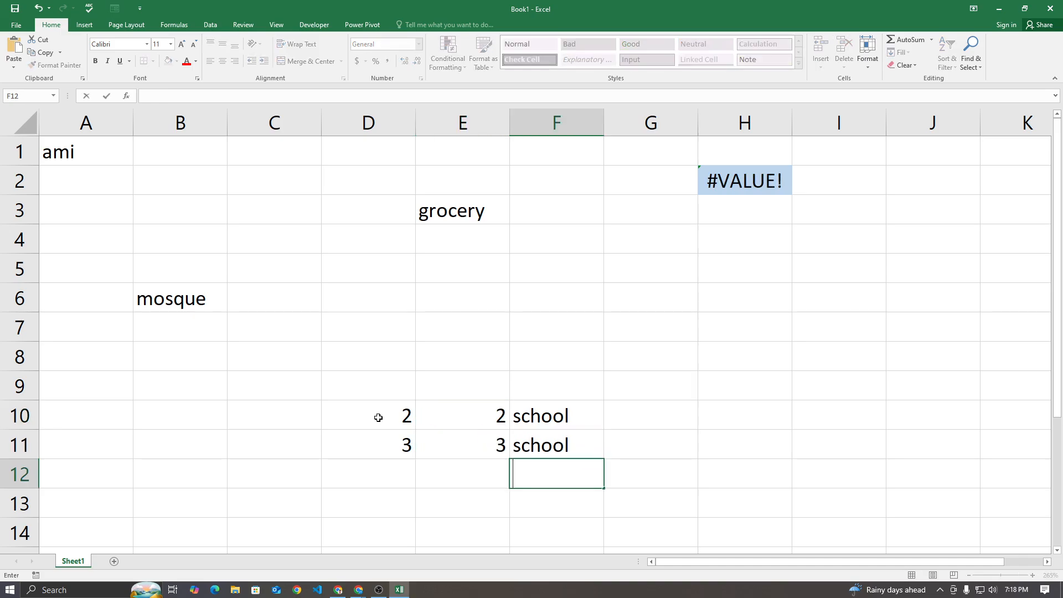
pyautogui.press('Up')
pyautogui.press('Up')
pyautogui.write('4')
pyautogui.press('Return')
pyautogui.write('43')
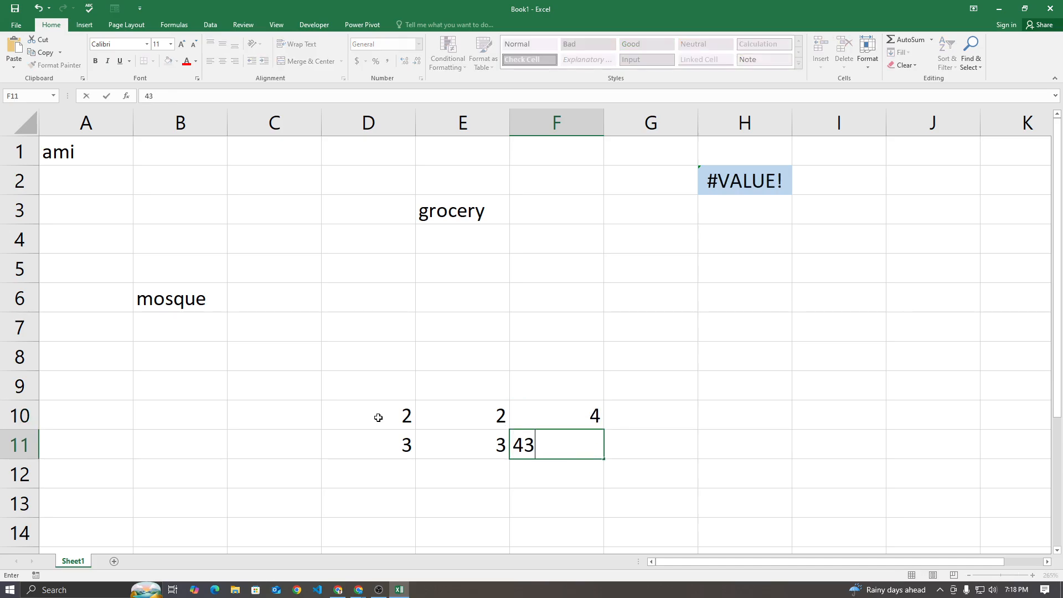
pyautogui.press('BackSpace')
pyautogui.write('3')
pyautogui.press('BackSpace')
pyautogui.press('BackSpace')
pyautogui.write('23')
pyautogui.press('BackSpace')
pyautogui.press('BackSpace')
pyautogui.write('67')
pyautogui.press('BackSpace')
pyautogui.press('Return')
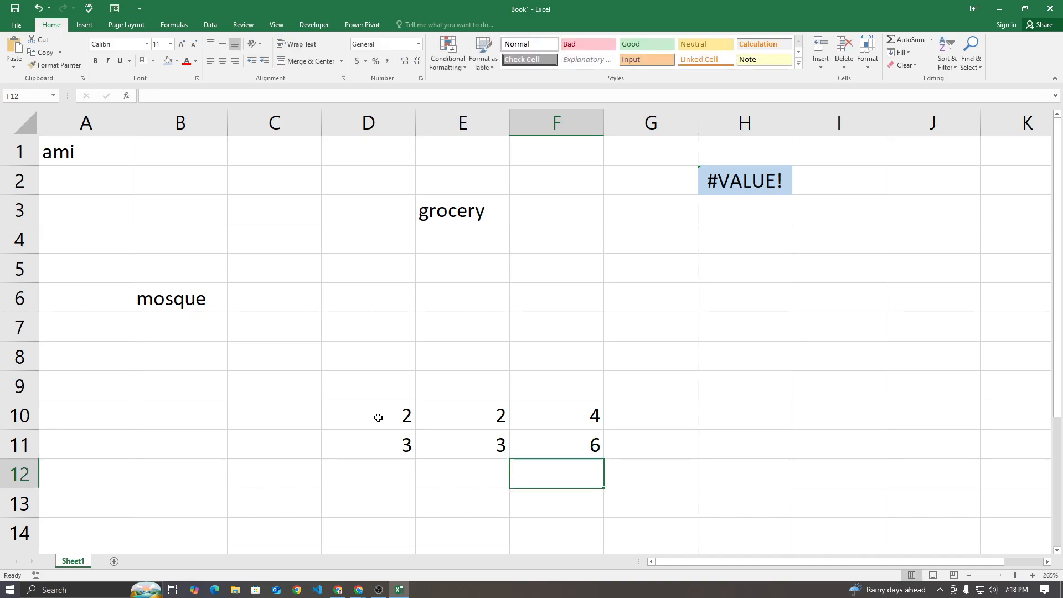
# Wrap the OFFSET formula in H2 in a SUM function as =SUM(OFFSET(A1,9,2,2,3))
pyautogui.doubleClick(739, 184)
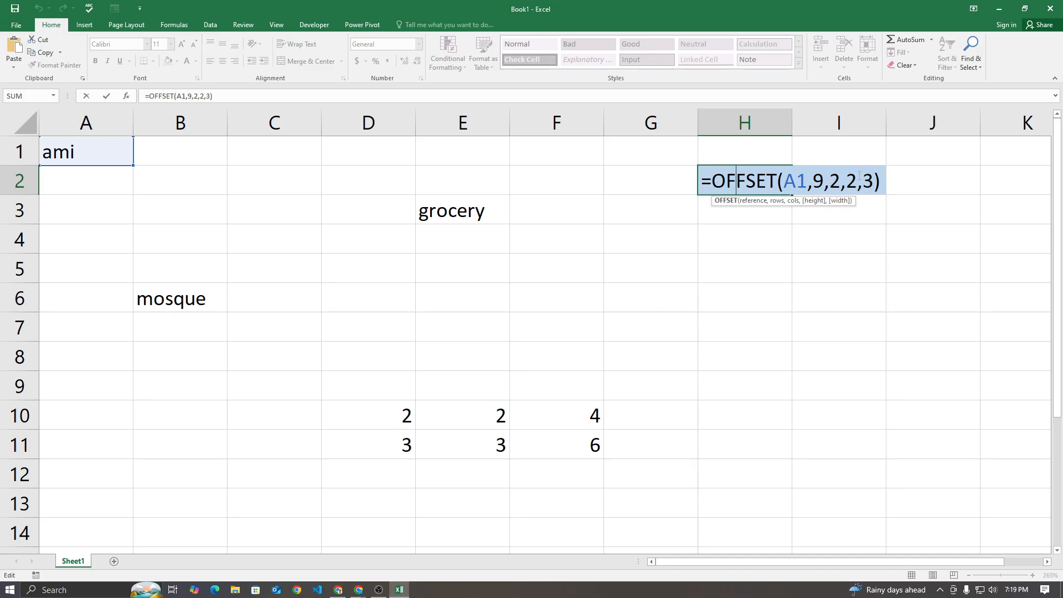
pyautogui.moveTo(878, 182); pyautogui.dragTo(712, 182)
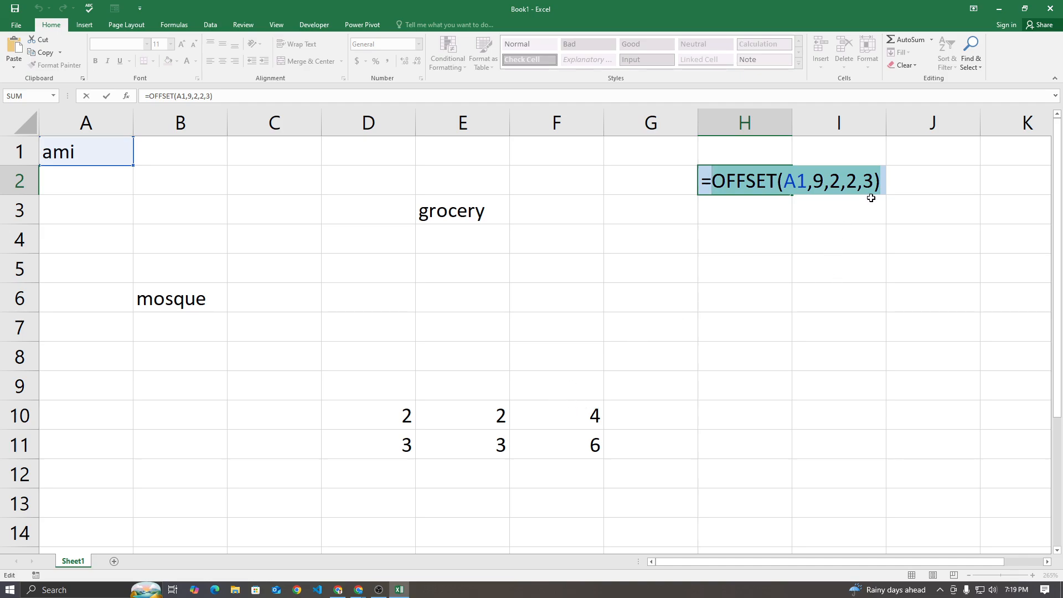
pyautogui.click(713, 188)
pyautogui.write('sum(')
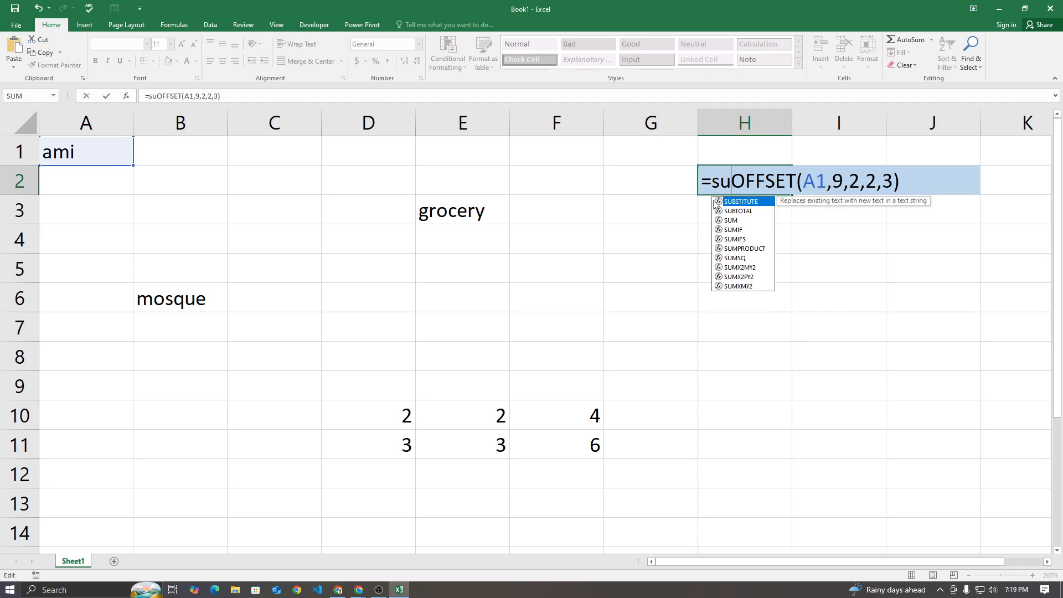
pyautogui.press('BackSpace')
pyautogui.press('BackSpace')
pyautogui.press('BackSpace')
pyautogui.press('BackSpace')
pyautogui.write('s')
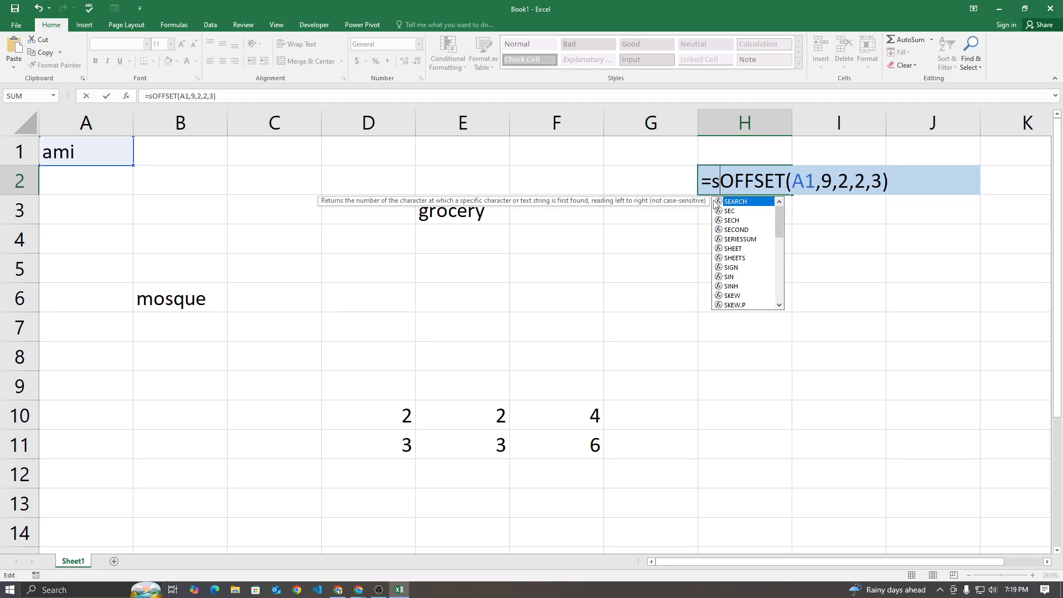
pyautogui.write('um')
pyautogui.press('Tab')
pyautogui.press('Right')
pyautogui.press('Right')
pyautogui.press('Right')
pyautogui.press('Right')
pyautogui.press('Right')
pyautogui.press('Right')
pyautogui.press('Right')
pyautogui.press('Right')
pyautogui.press('Right')
pyautogui.press('Right')
pyautogui.press('Right')
pyautogui.press('Right')
pyautogui.press('Right')
pyautogui.press('Right')
pyautogui.press('Right')
pyautogui.press('Right')
pyautogui.press('Right')
pyautogui.press('Right')
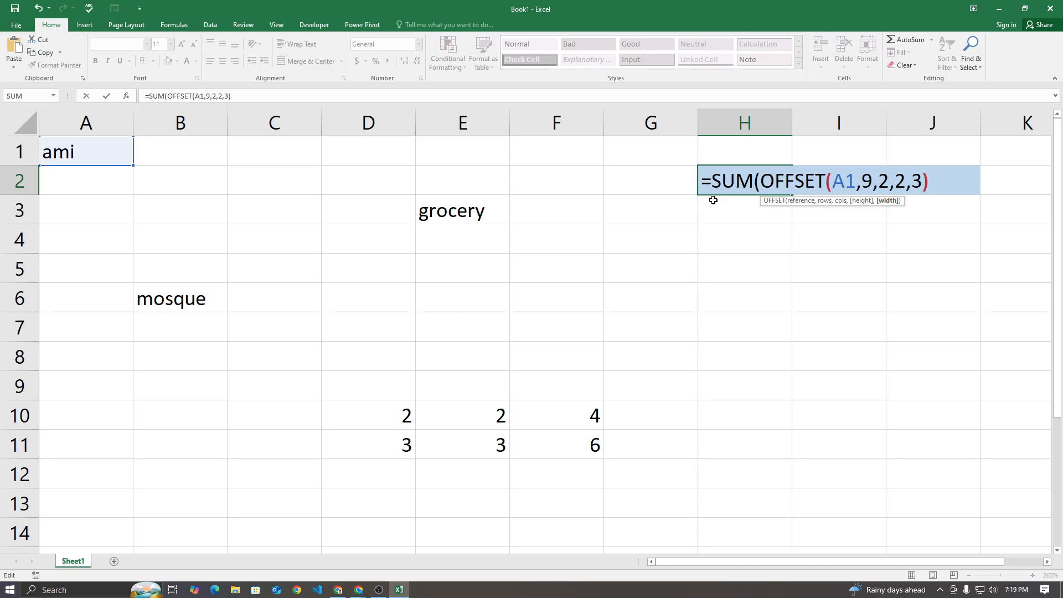
pyautogui.write(')')
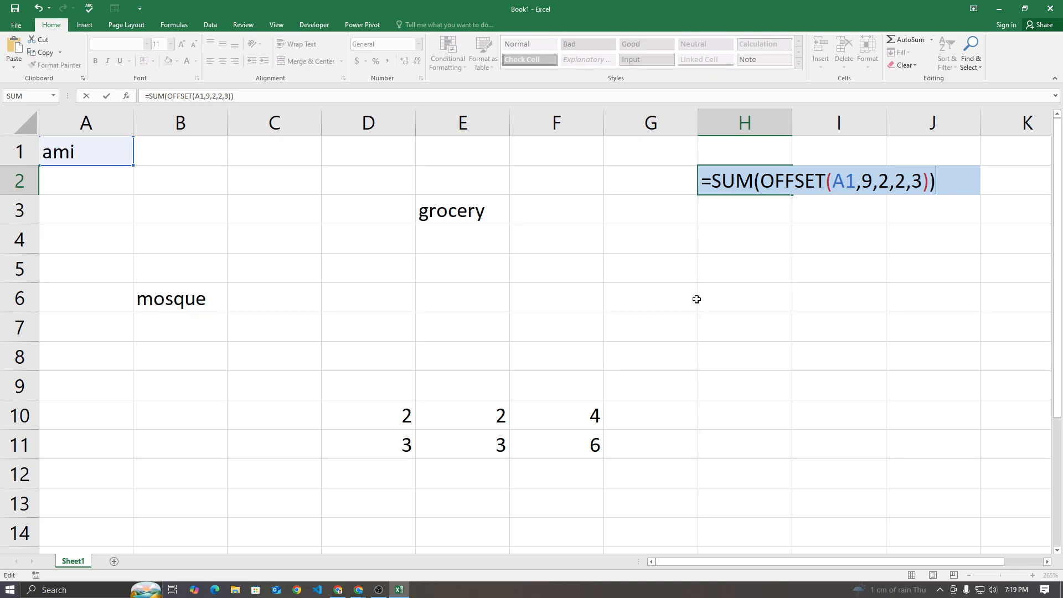
pyautogui.press('Return')
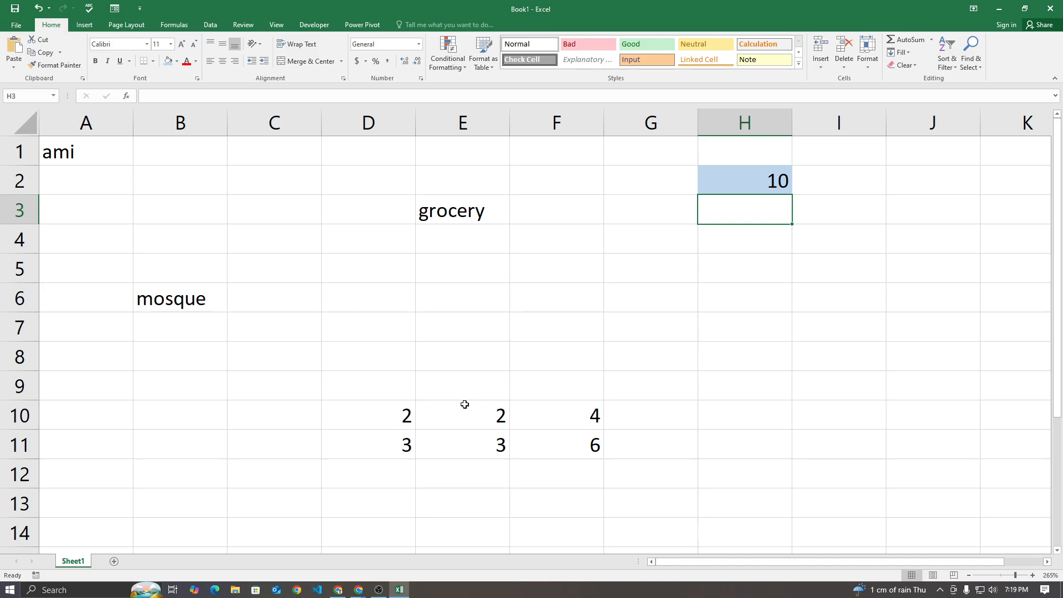
# Review the SUM formula in H2 and select D10:F10 to check which numbers it covers
pyautogui.doubleClick(752, 180)
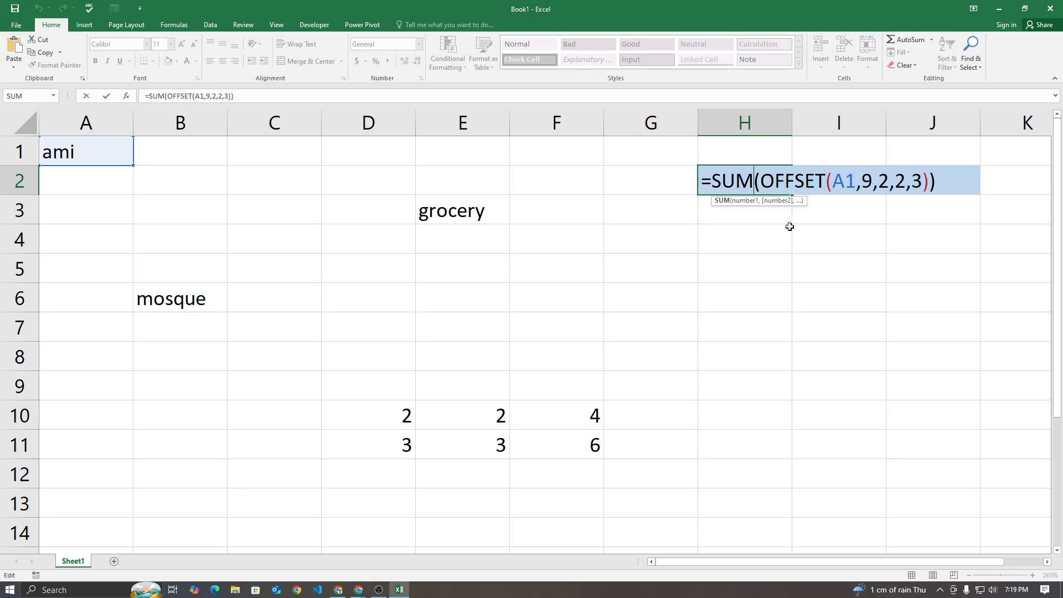
pyautogui.press('Return')
pyautogui.moveTo(395, 413); pyautogui.dragTo(539, 410)
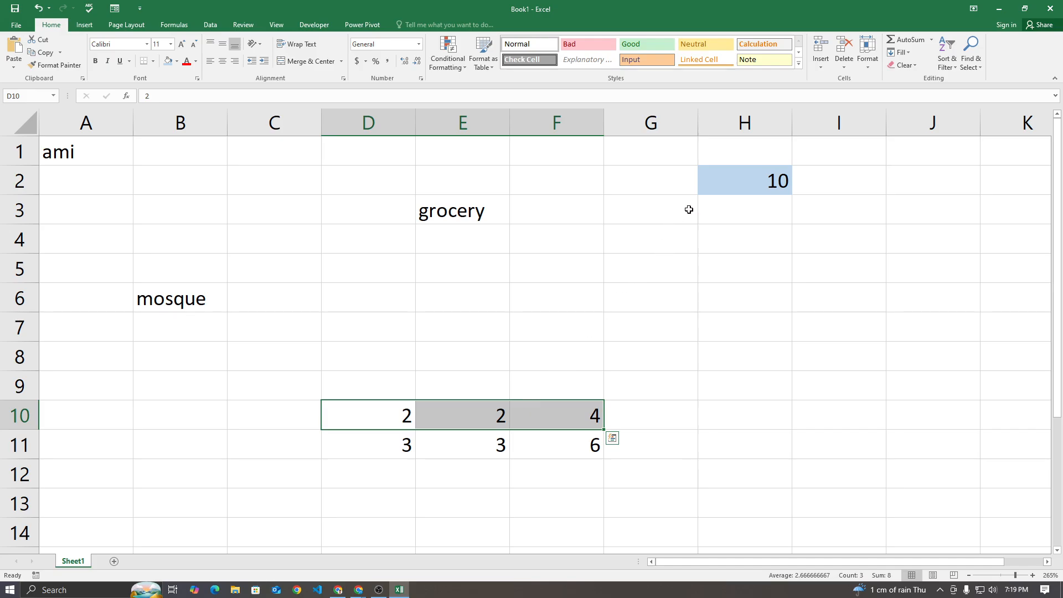
# Try a row offset of 10 in the H2 formula
pyautogui.doubleClick(741, 178)
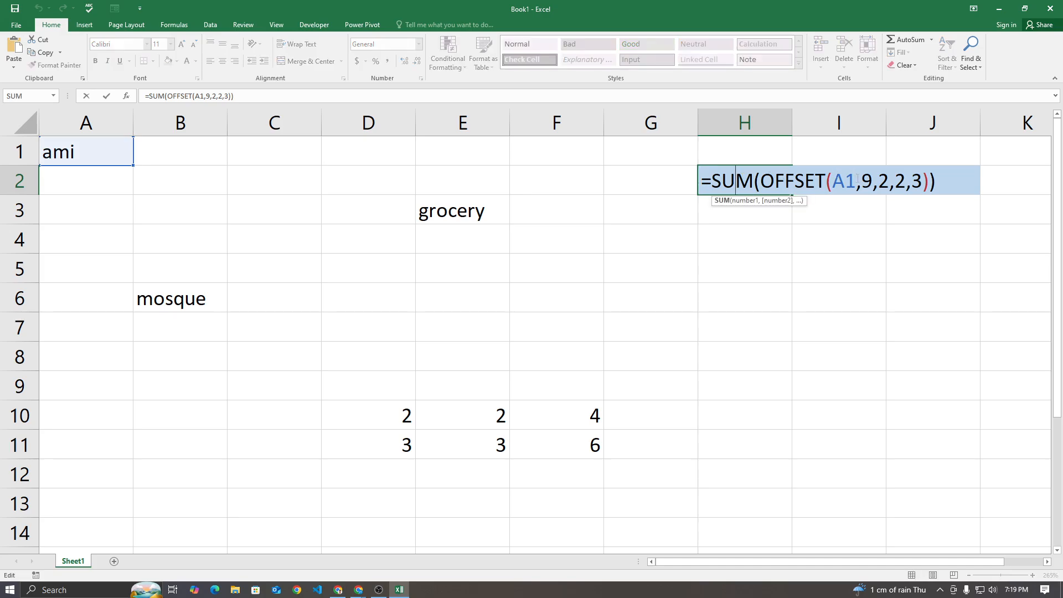
pyautogui.click(868, 181)
pyautogui.doubleClick(868, 181)
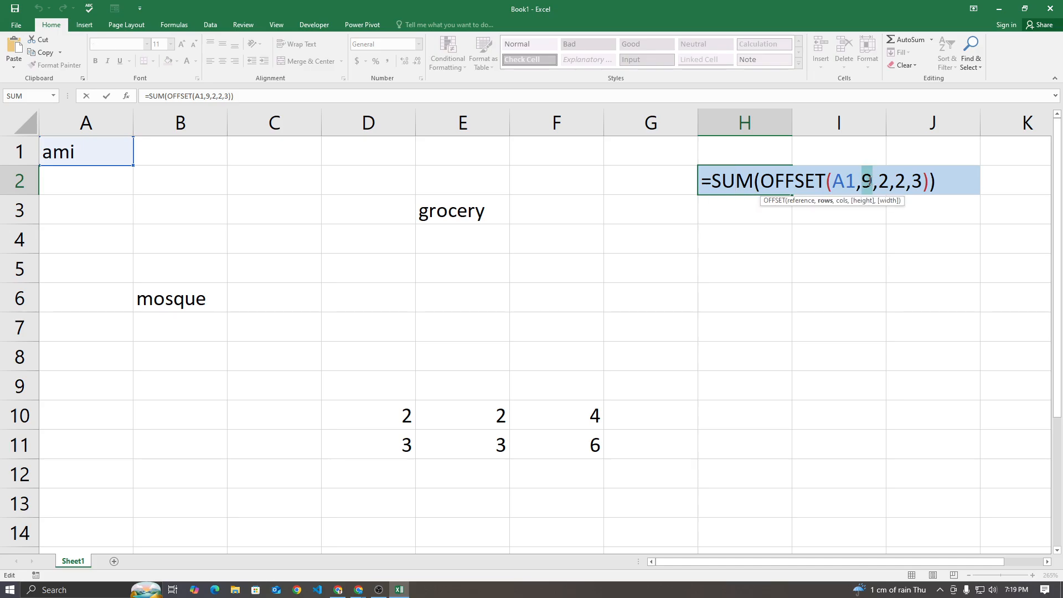
pyautogui.write('10')
pyautogui.press('Return')
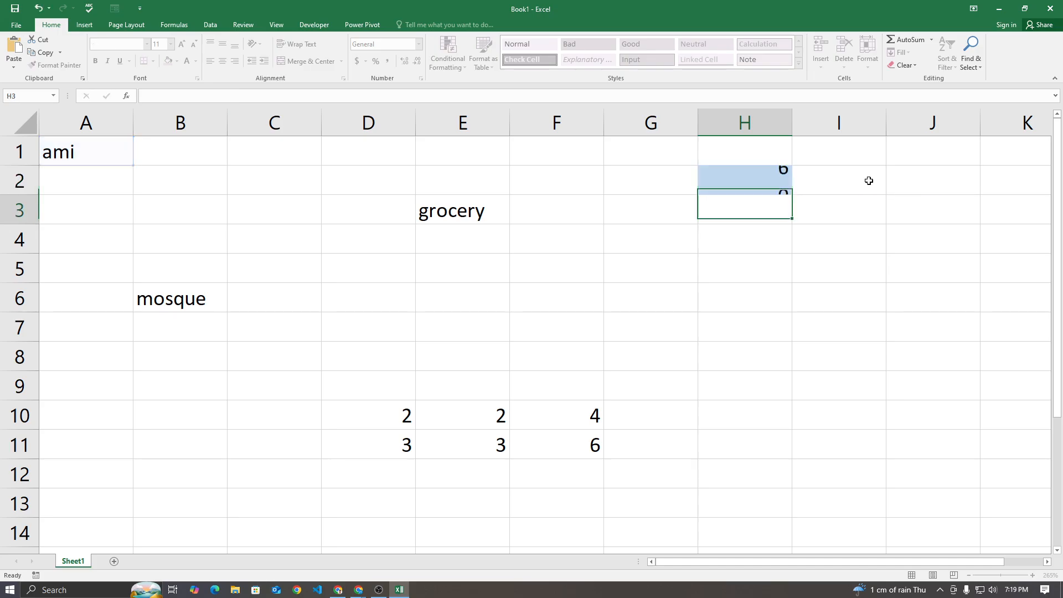
# Set the row offset in the H2 formula back to 9
pyautogui.click(735, 186)
pyautogui.doubleClick(736, 187)
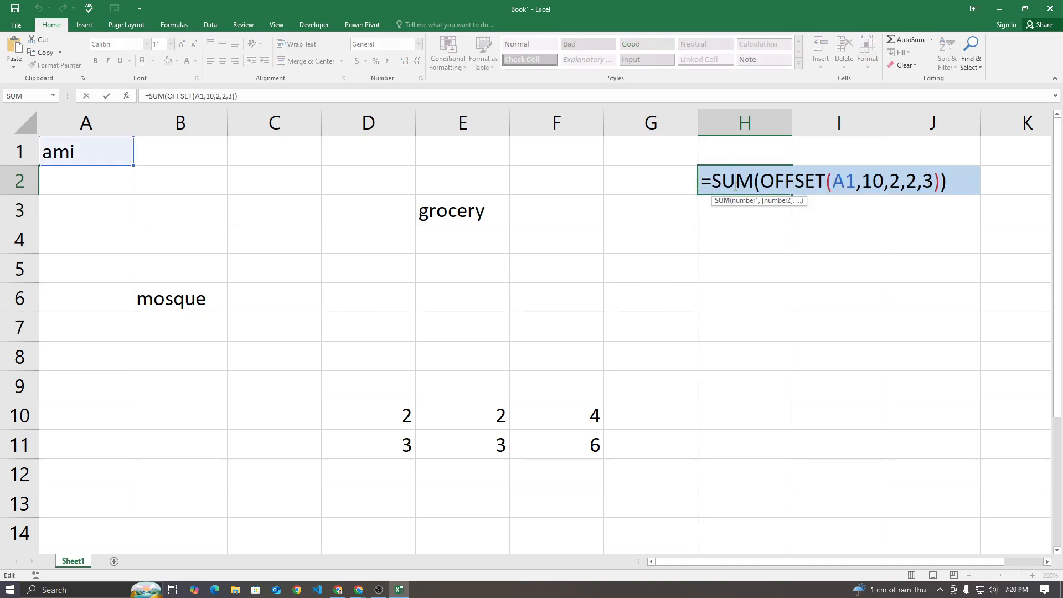
pyautogui.scroll(-1, 418, 463)
pyautogui.scroll(1, 429, 457)
pyautogui.doubleClick(881, 180)
pyautogui.write('9')
pyautogui.press('Return')
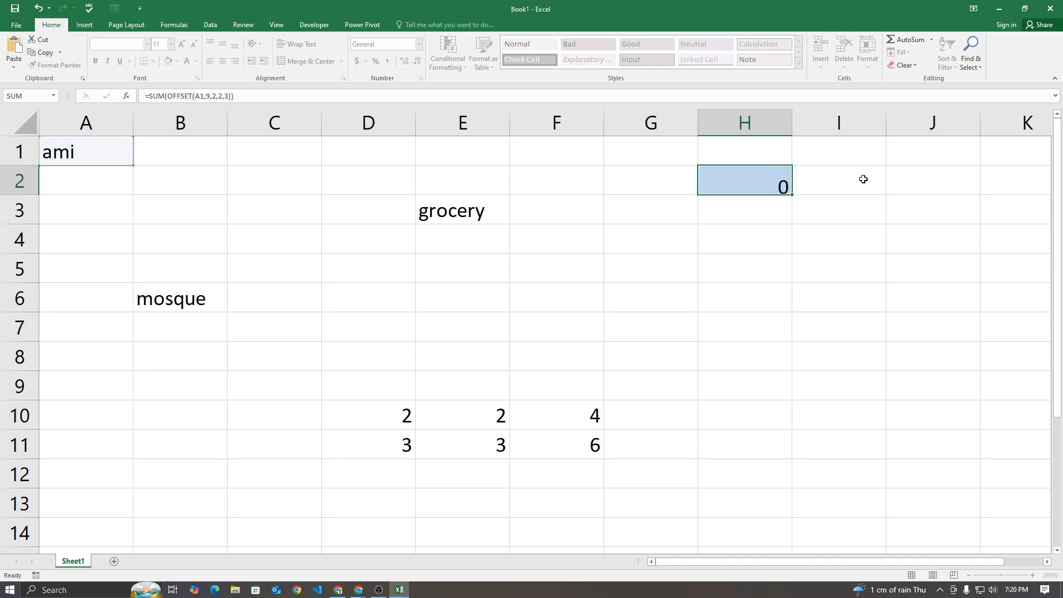
# Set the column offset in the H2 formula to 3 so it reads =SUM(OFFSET(A1,9,3,2,3))
pyautogui.doubleClick(742, 180)
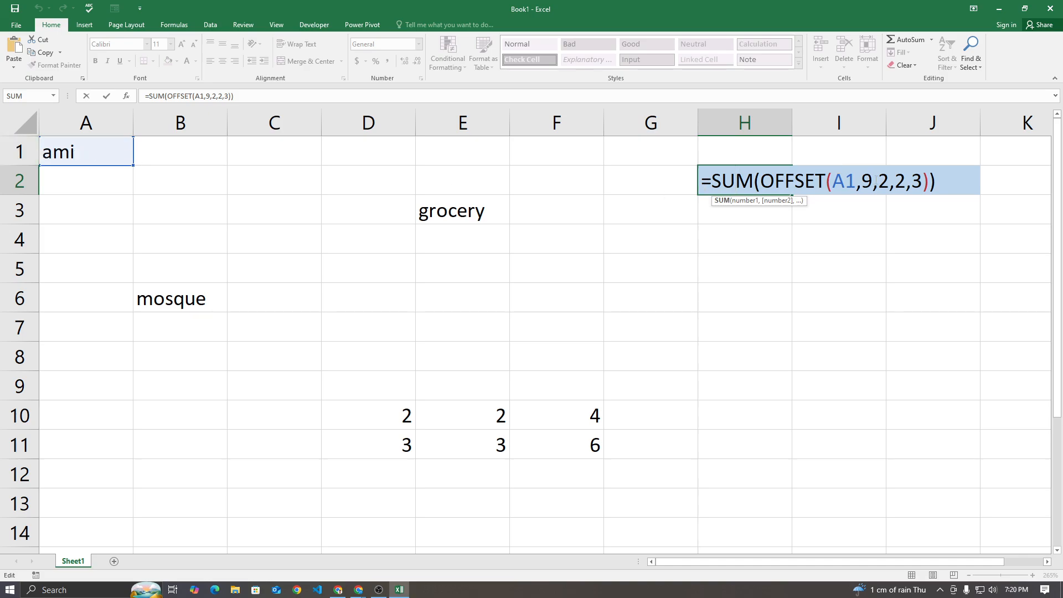
pyautogui.click(878, 181)
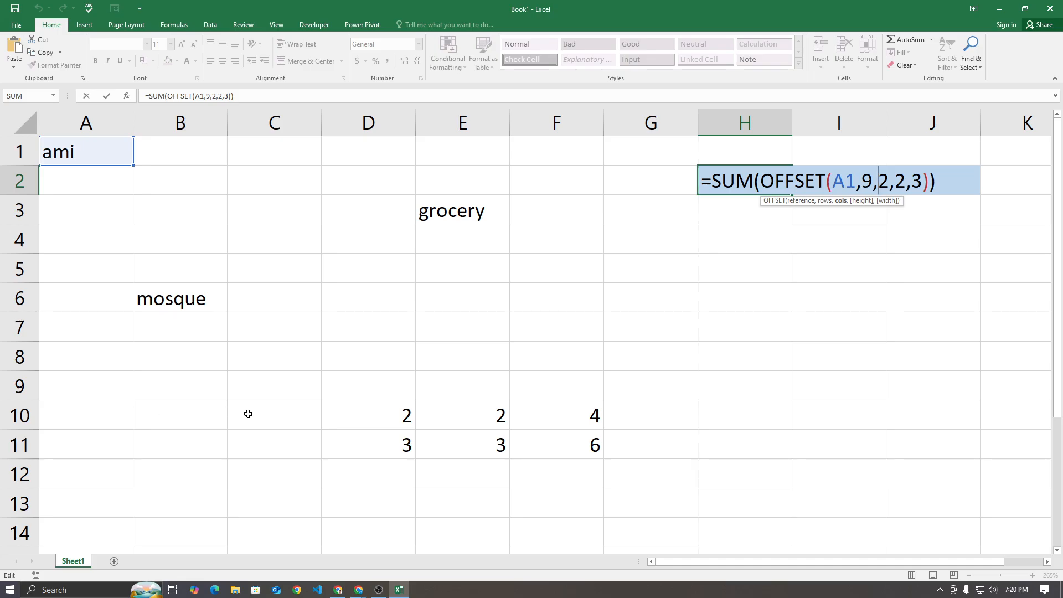
pyautogui.doubleClick(887, 181)
pyautogui.write('3')
pyautogui.press('Return')
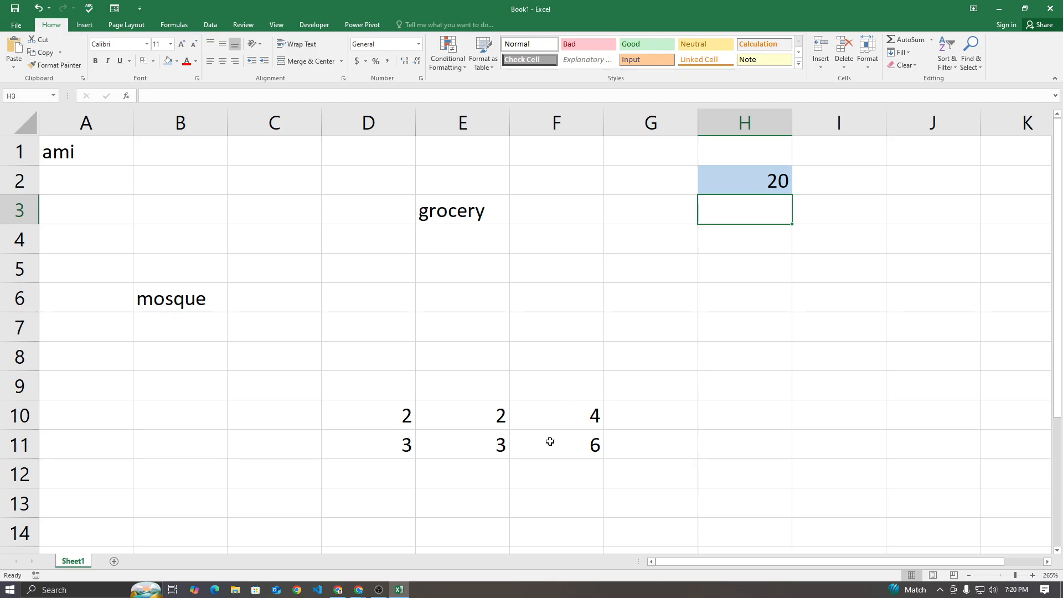
# Replace SUM with MAX in the H2 formula so it reads =MAX(OFFSET(A1,9,3,2,3))
pyautogui.doubleClick(735, 176)
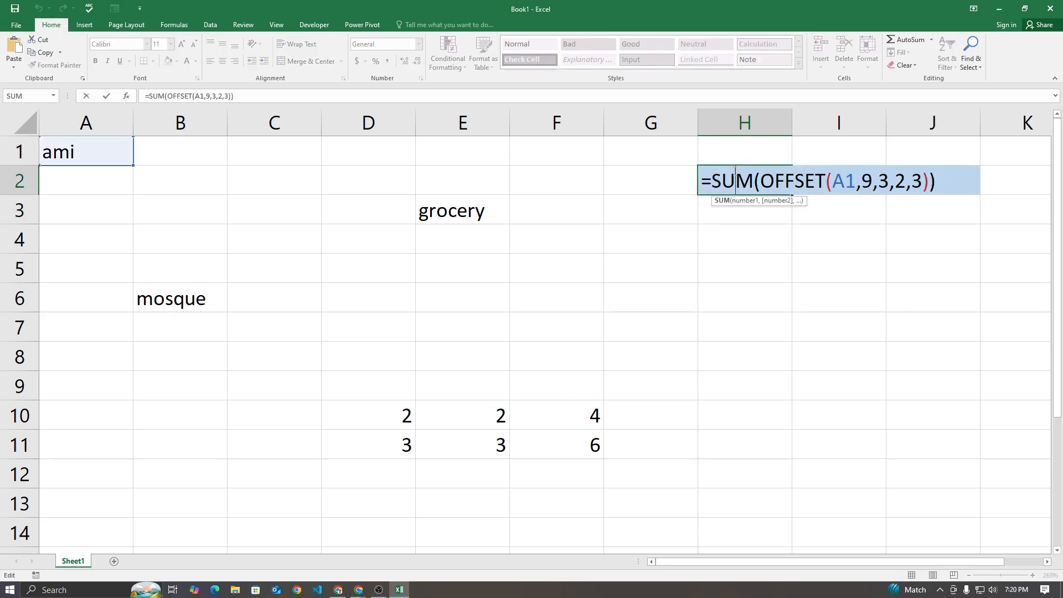
pyautogui.moveTo(752, 178); pyautogui.dragTo(713, 184)
pyautogui.write('max')
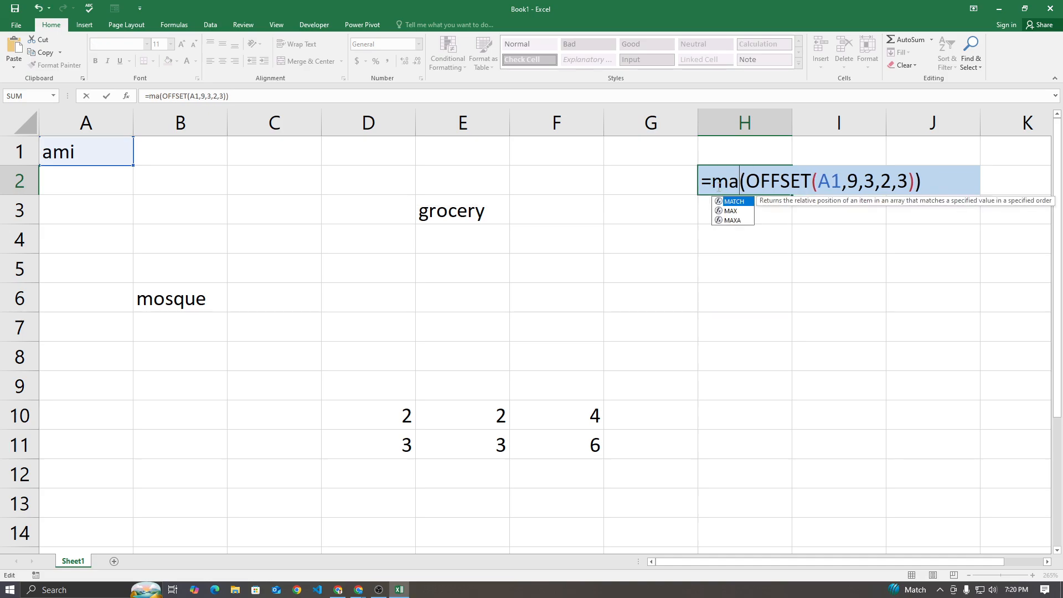
pyautogui.press('BackSpace')
pyautogui.press('BackSpace')
pyautogui.press('BackSpace')
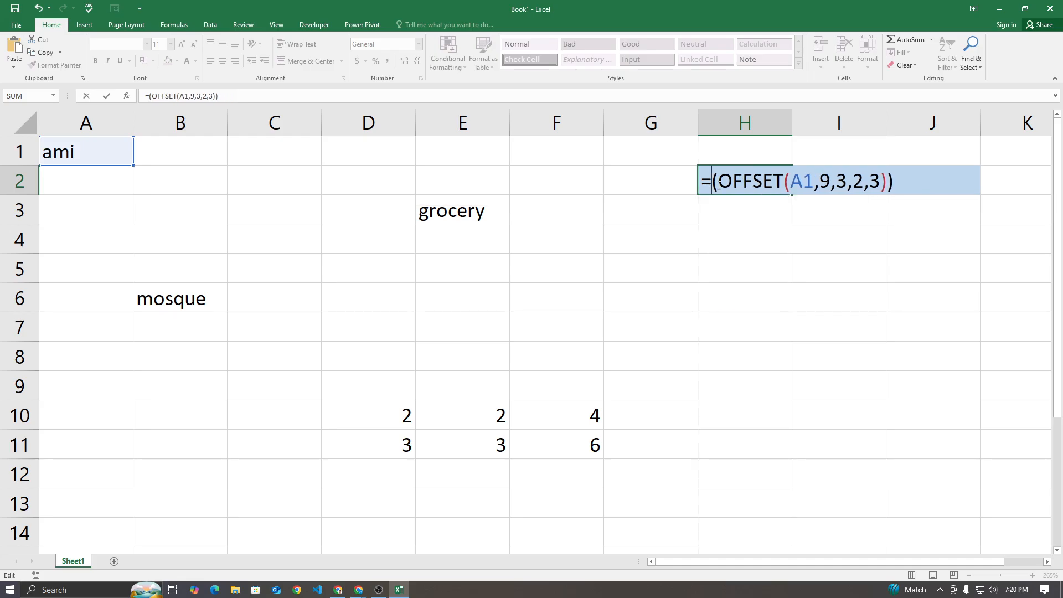
pyautogui.write('MAX')
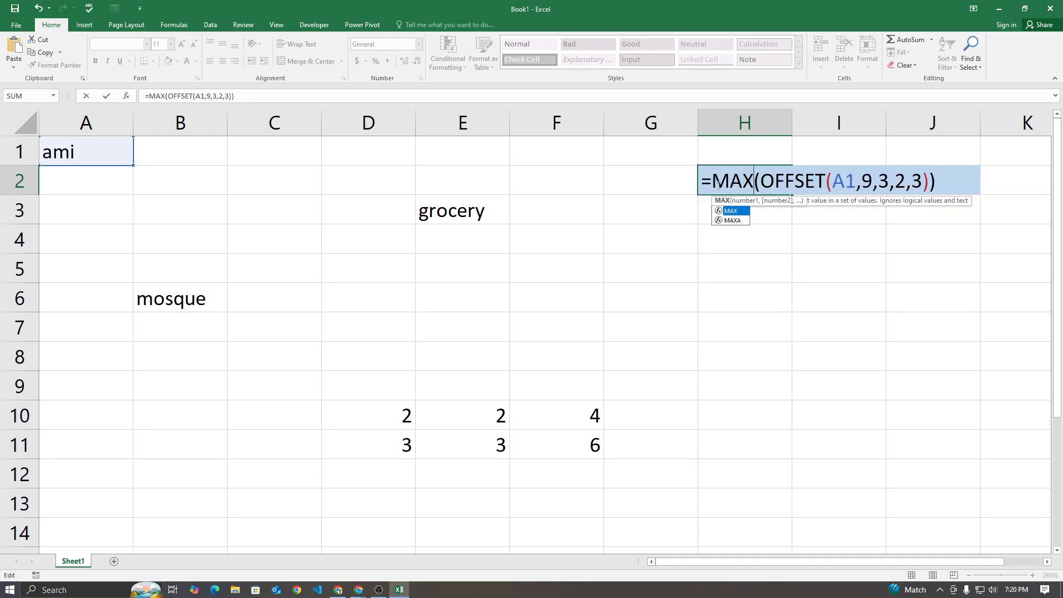
pyautogui.click(951, 182)
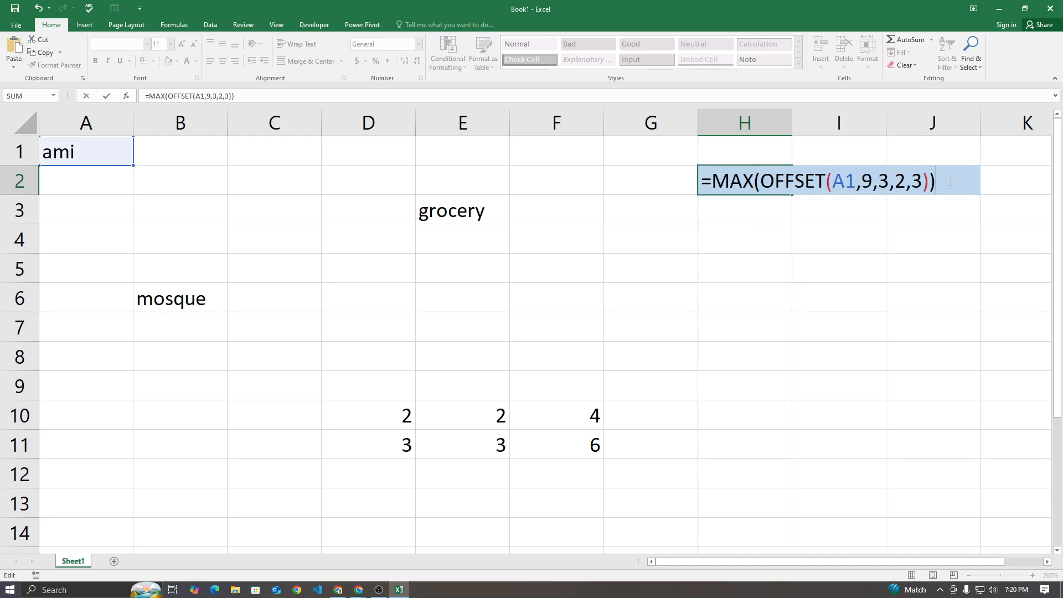
pyautogui.press('Return')
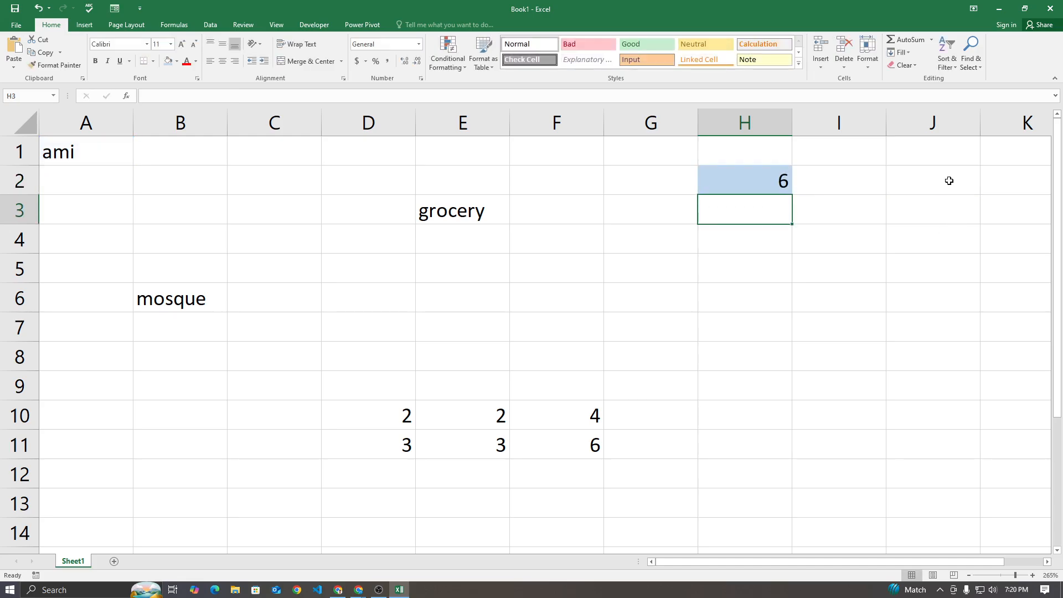
# Change the function in the H2 formula to MIN so it returns the smallest number in the offset block
pyautogui.doubleClick(743, 181)
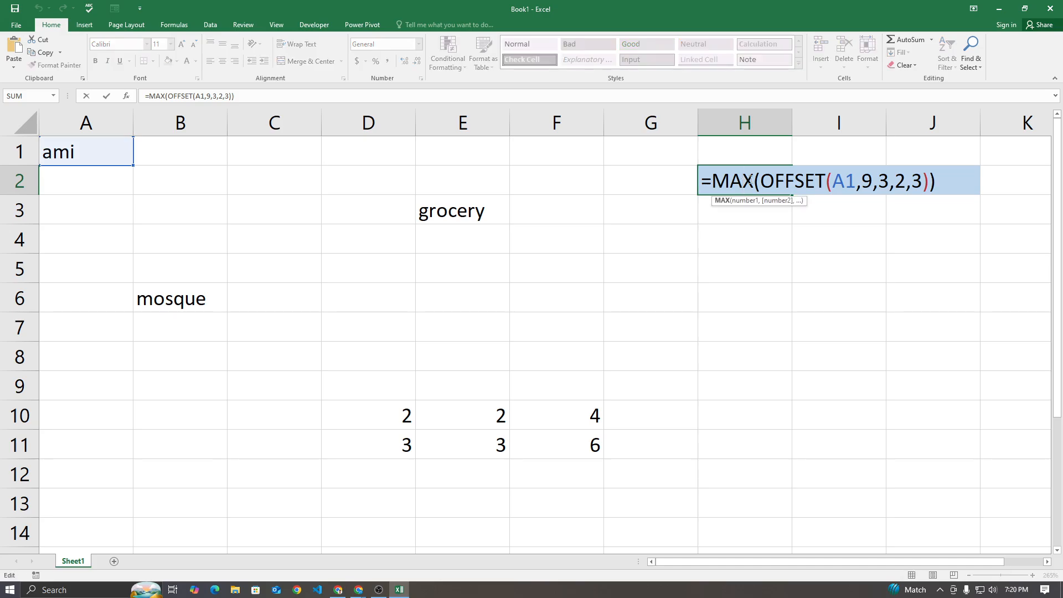
pyautogui.moveTo(737, 181); pyautogui.dragTo(729, 181)
pyautogui.write('IN')
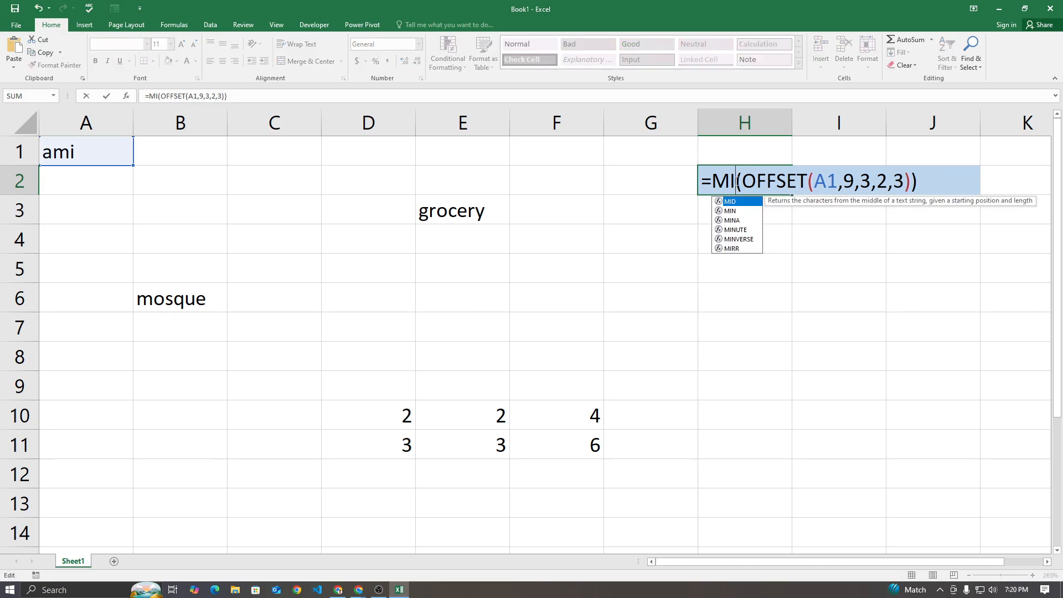
pyautogui.press('Return')
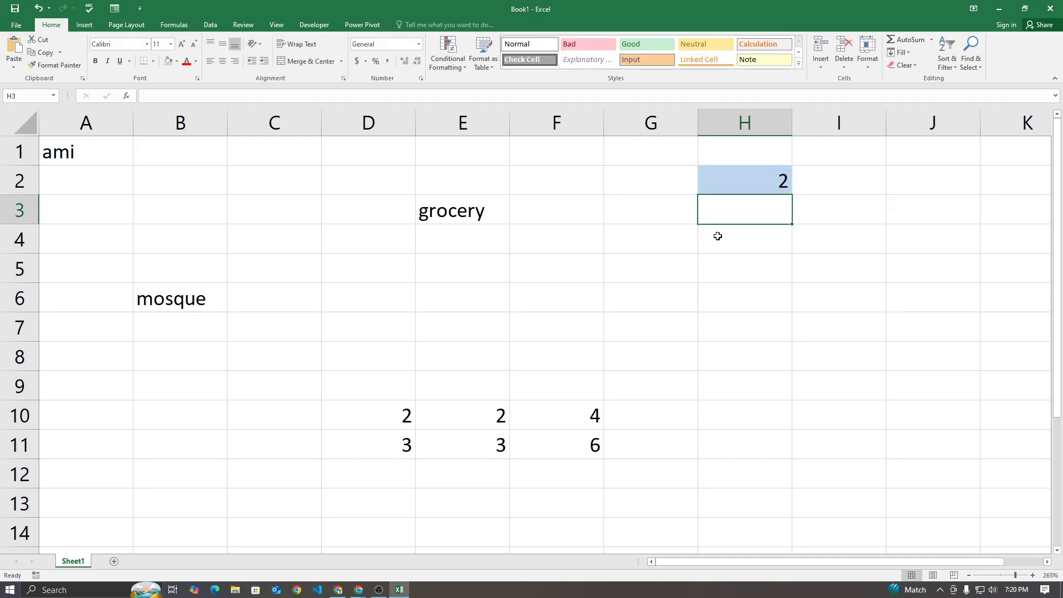
# Change the function in the H2 formula to AVERAGE so it reads =AVERAGE(OFFSET(A1,9,3,2,3))
pyautogui.doubleClick(749, 183)
pyautogui.press('BackSpace')
pyautogui.press('BackSpace')
pyautogui.press('BackSpace')
pyautogui.write('AVE(OFFSET(A1,9,3,2,3')
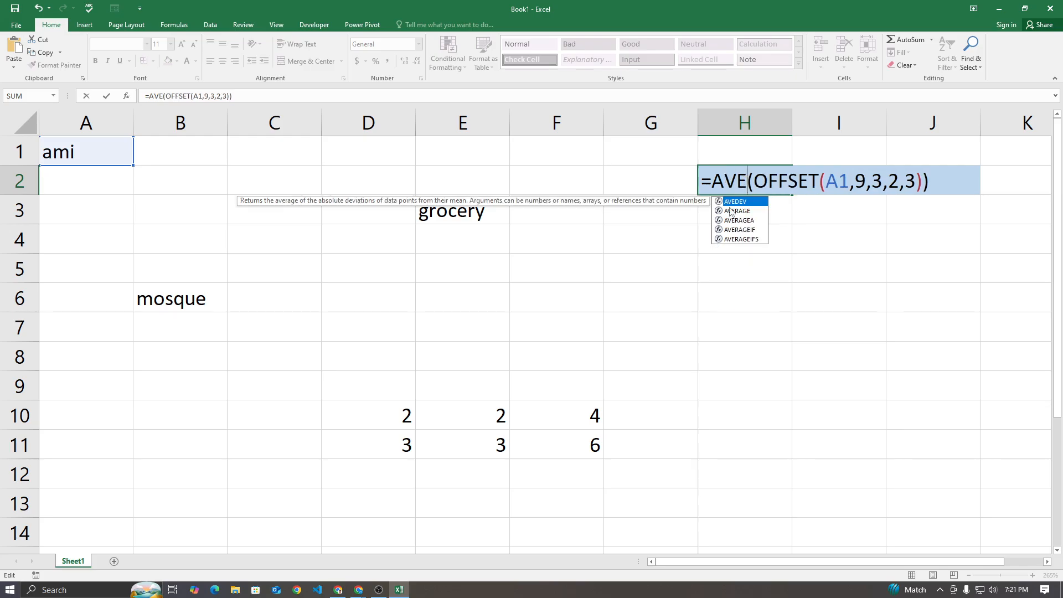
pyautogui.press('Return')
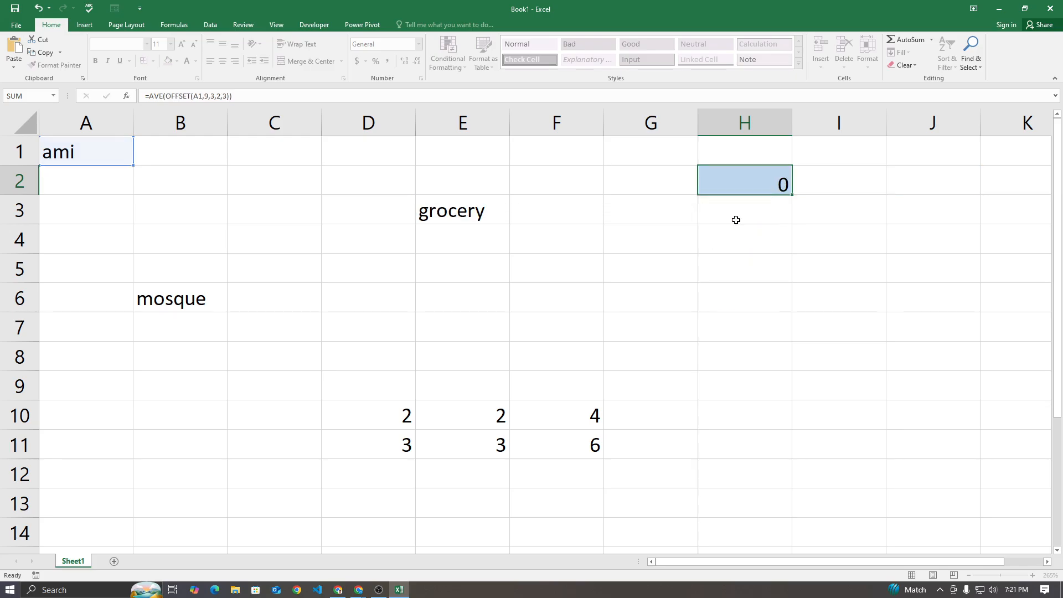
pyautogui.click(748, 188)
pyautogui.doubleClick(748, 184)
pyautogui.write('RAGE')
pyautogui.press('Return')
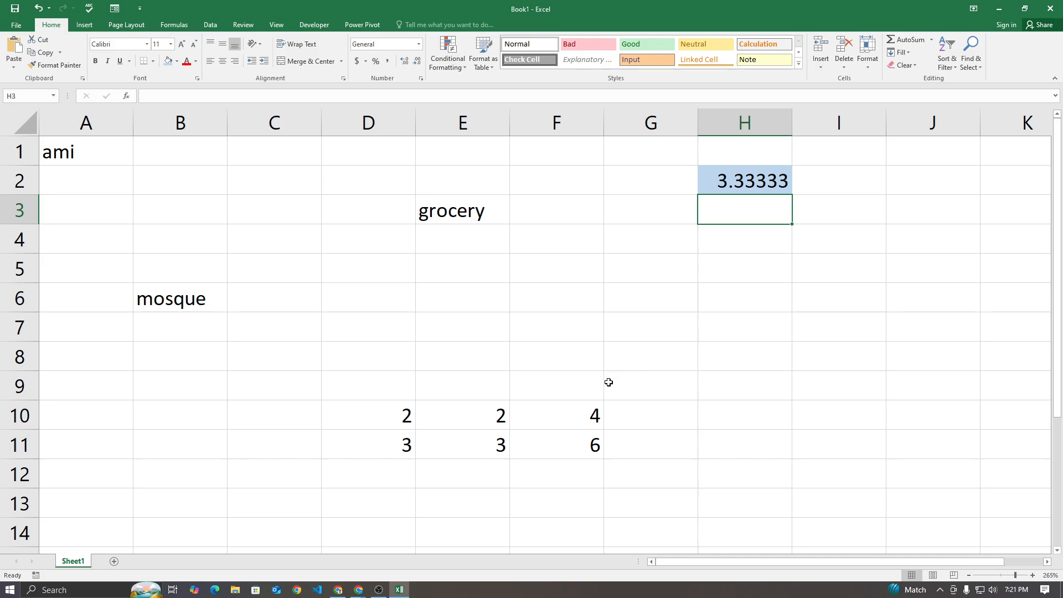
# Select D10:F11 to check the averaged range, and review the AVERAGE function name in the H2 formula without changing it
pyautogui.moveTo(383, 410); pyautogui.dragTo(554, 459)
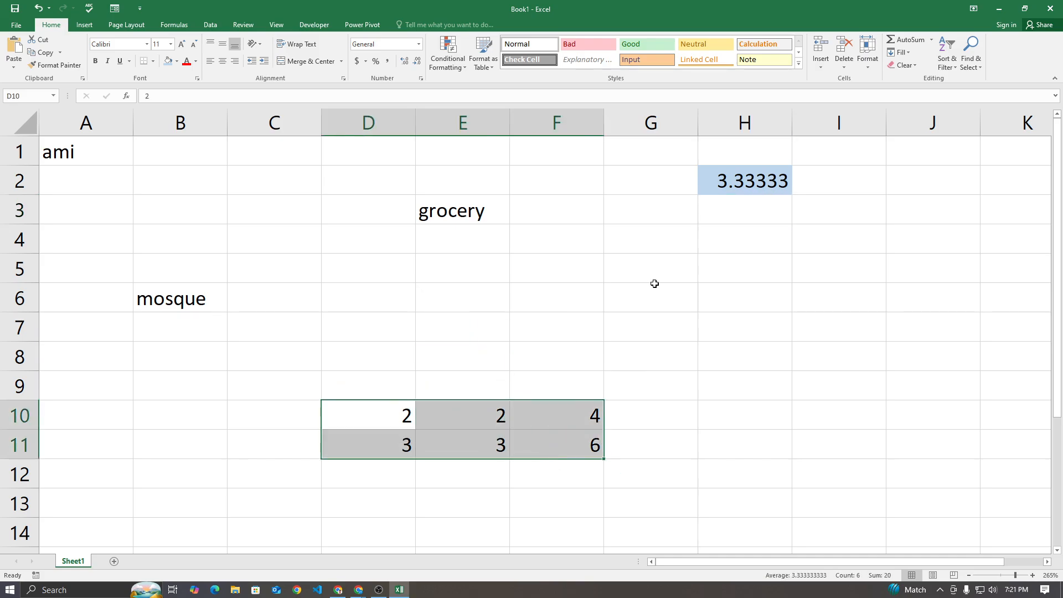
pyautogui.doubleClick(734, 174)
pyautogui.moveTo(713, 183); pyautogui.dragTo(796, 183)
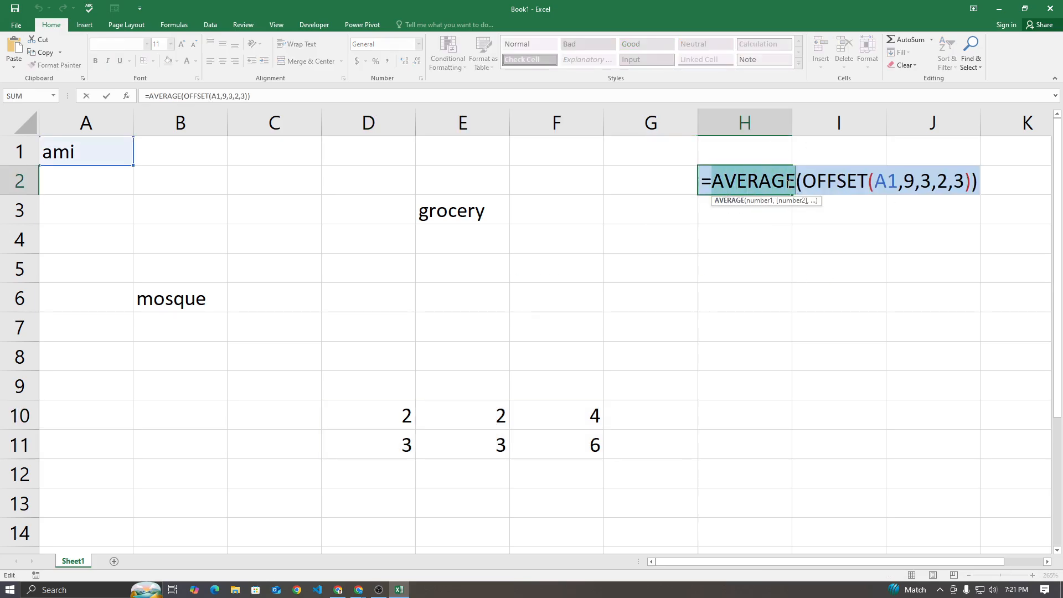
pyautogui.click(734, 266)
pyautogui.write('+')
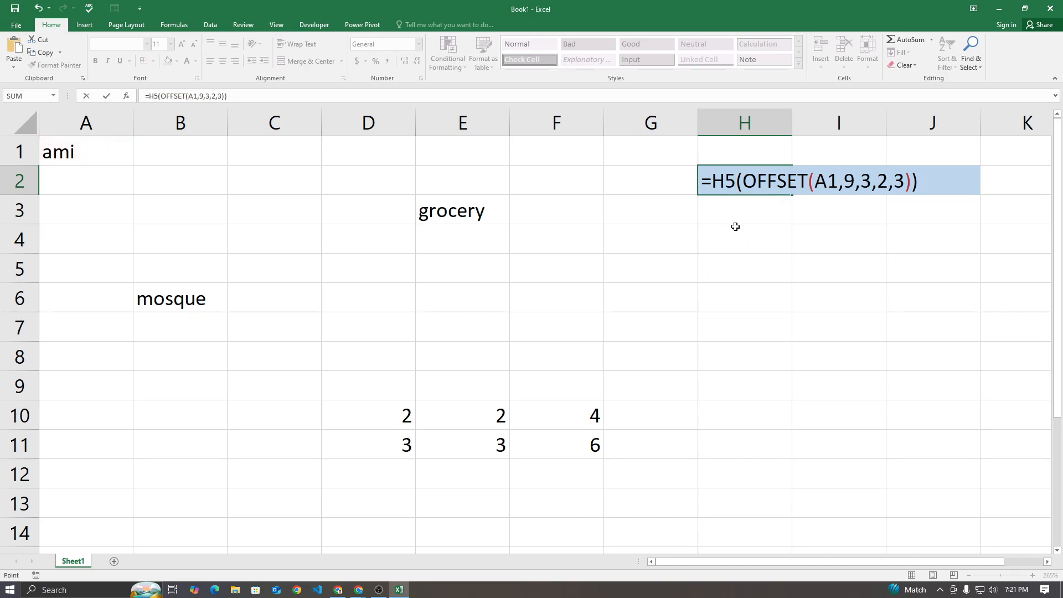
pyautogui.click(714, 238)
pyautogui.press('Escape')
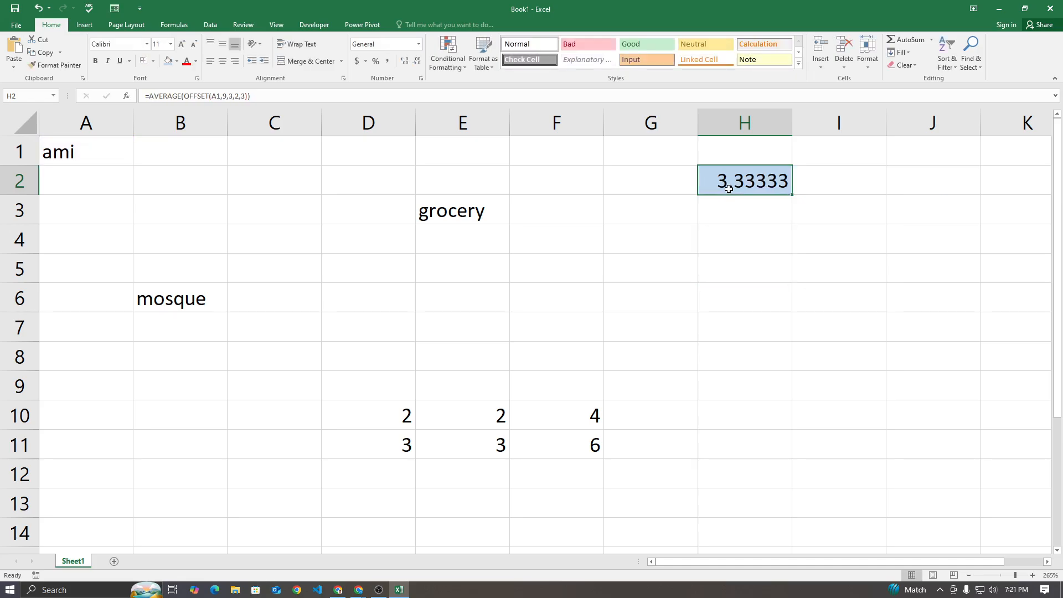
# Clear the formula from H2
pyautogui.press('Delete')
pyautogui.click(686, 263)
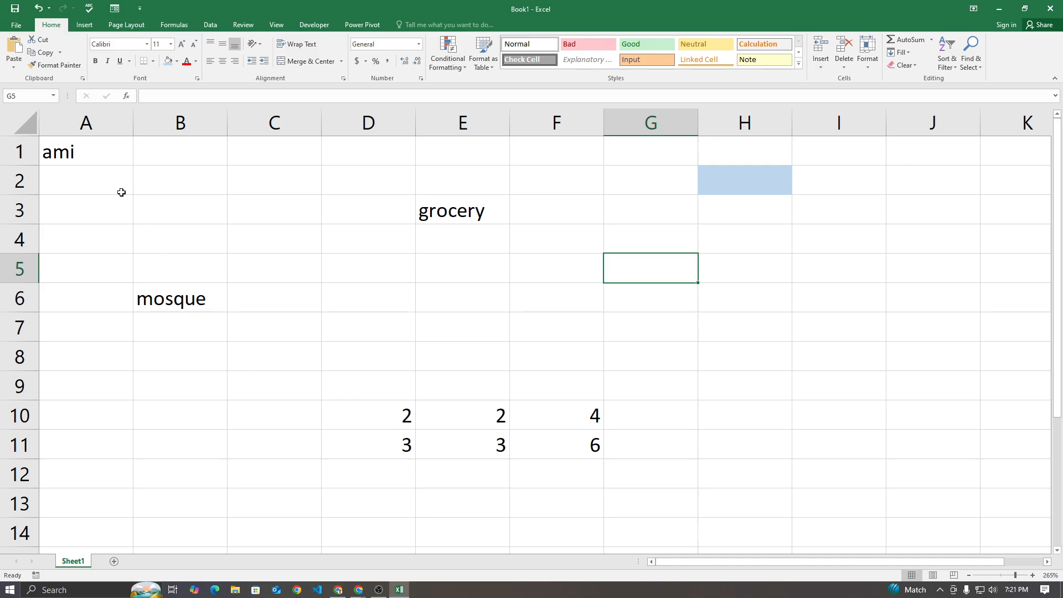
# Review the positions of ami, grocery and mosque, and trace the rows from mosque in B6 up to B3
pyautogui.click(111, 159)
pyautogui.click(489, 220)
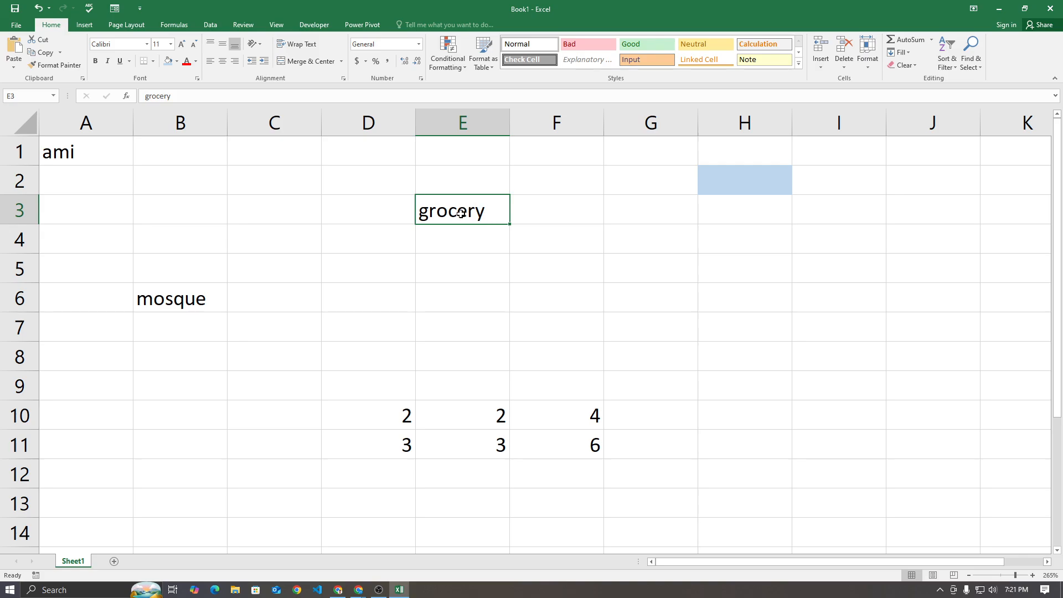
pyautogui.click(168, 297)
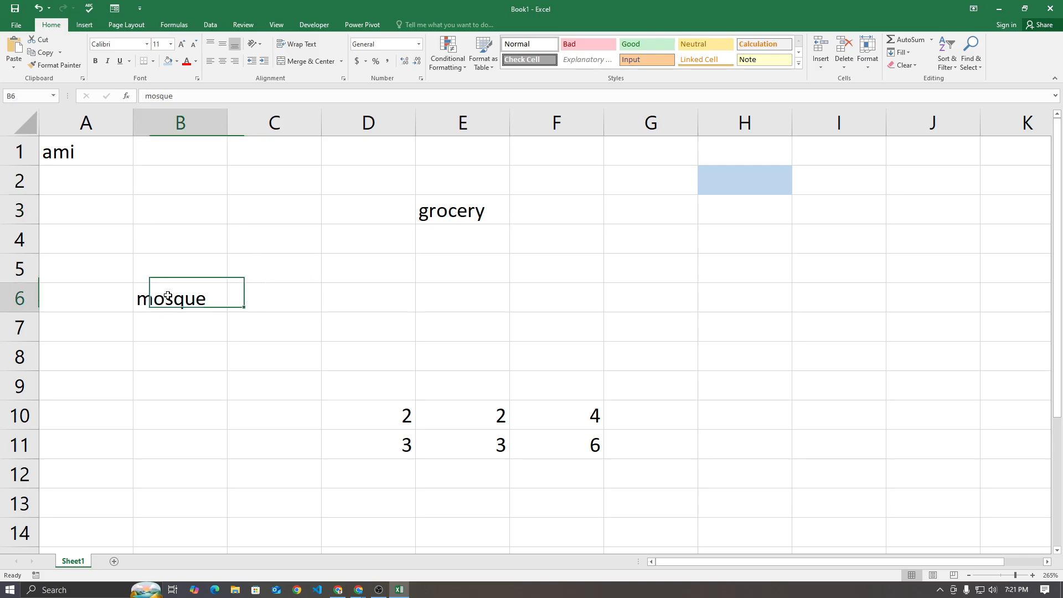
pyautogui.click(98, 162)
pyautogui.click(185, 296)
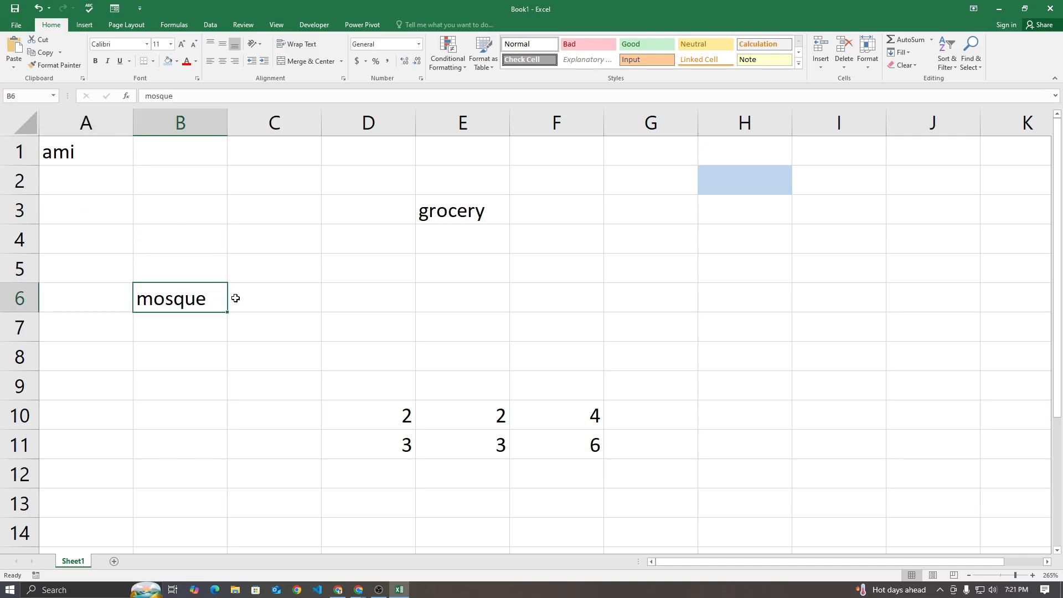
pyautogui.click(434, 210)
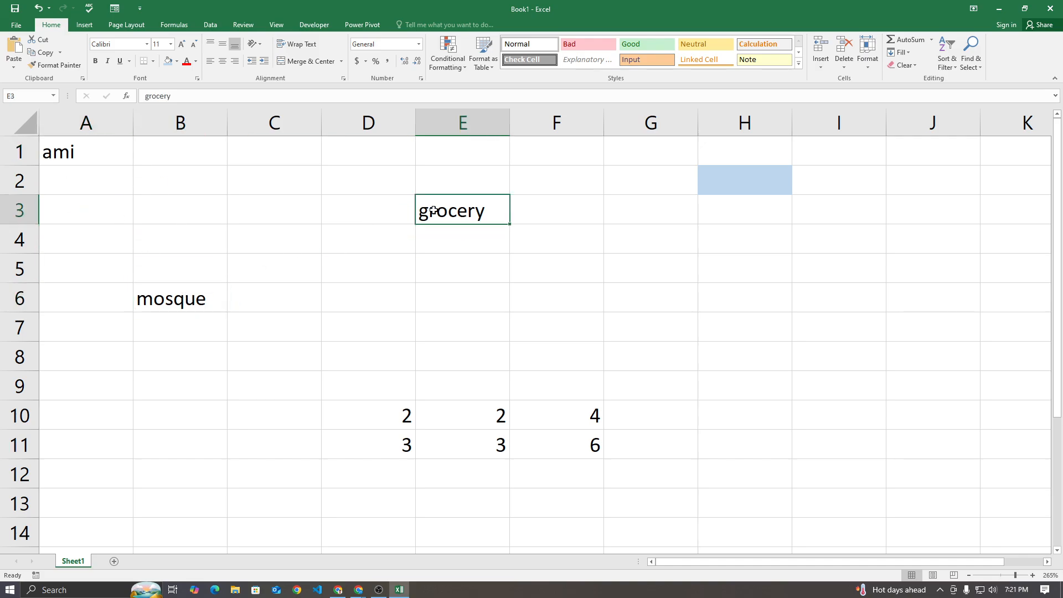
pyautogui.click(190, 271)
pyautogui.click(192, 235)
pyautogui.click(191, 216)
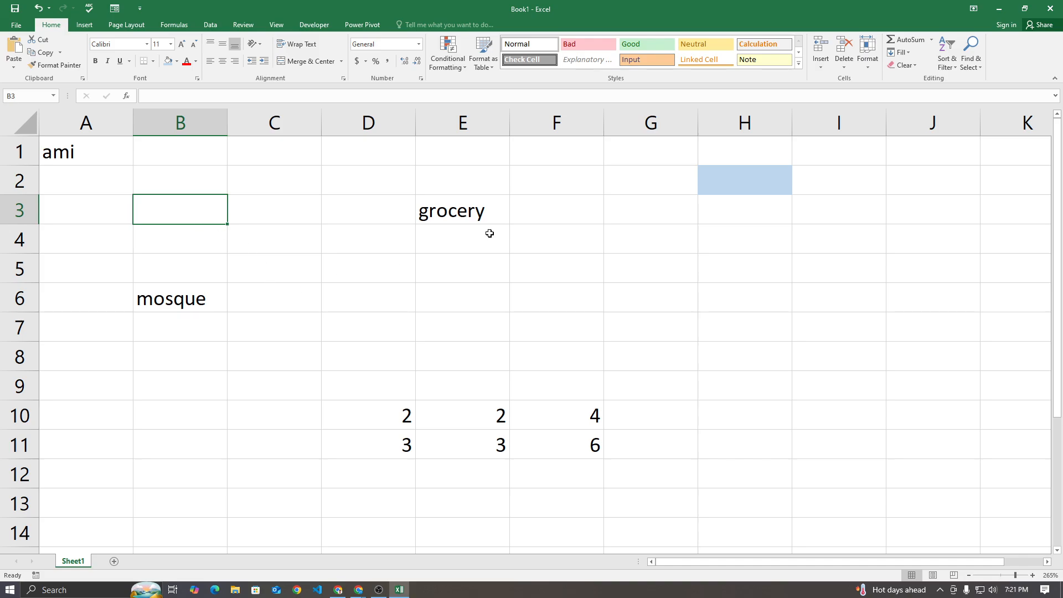
# Enter =OFFSET(B6,-3,2,1,1) in H2, using the mosque cell as the reference
pyautogui.doubleClick(704, 179)
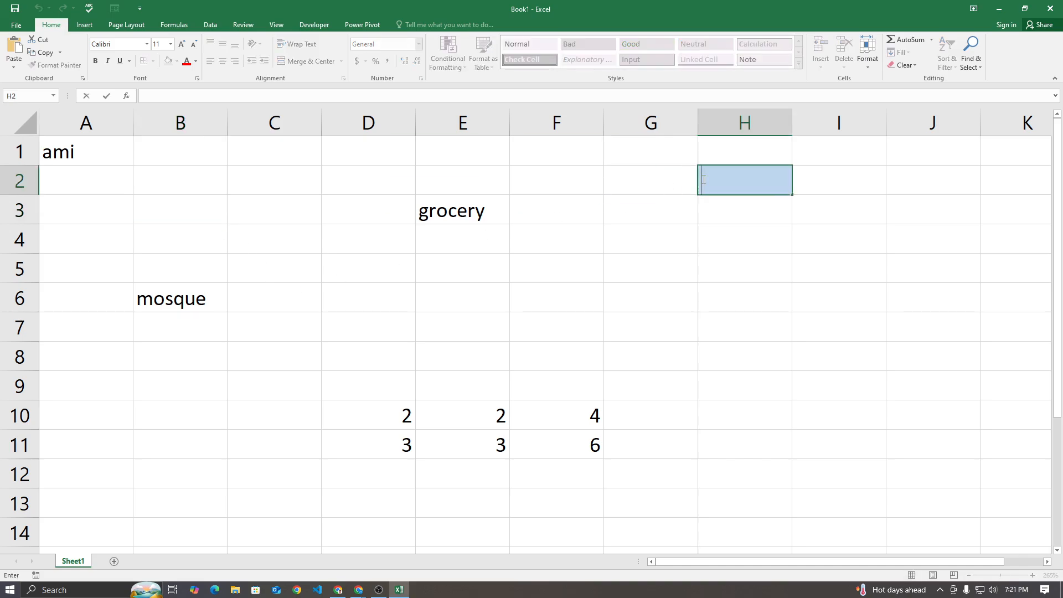
pyautogui.write('=OF')
pyautogui.press('Tab')
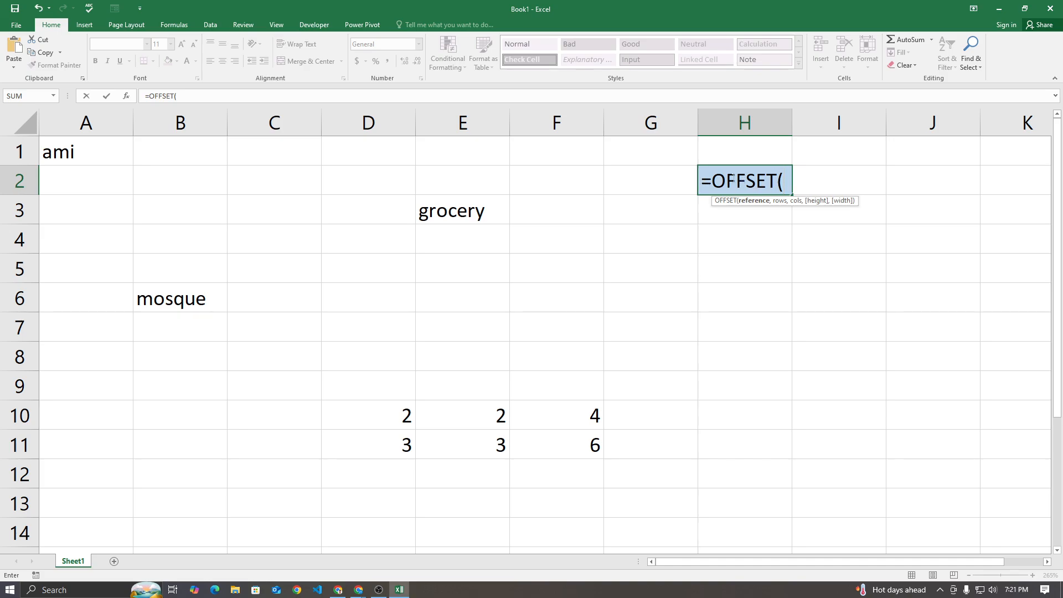
pyautogui.click(187, 298)
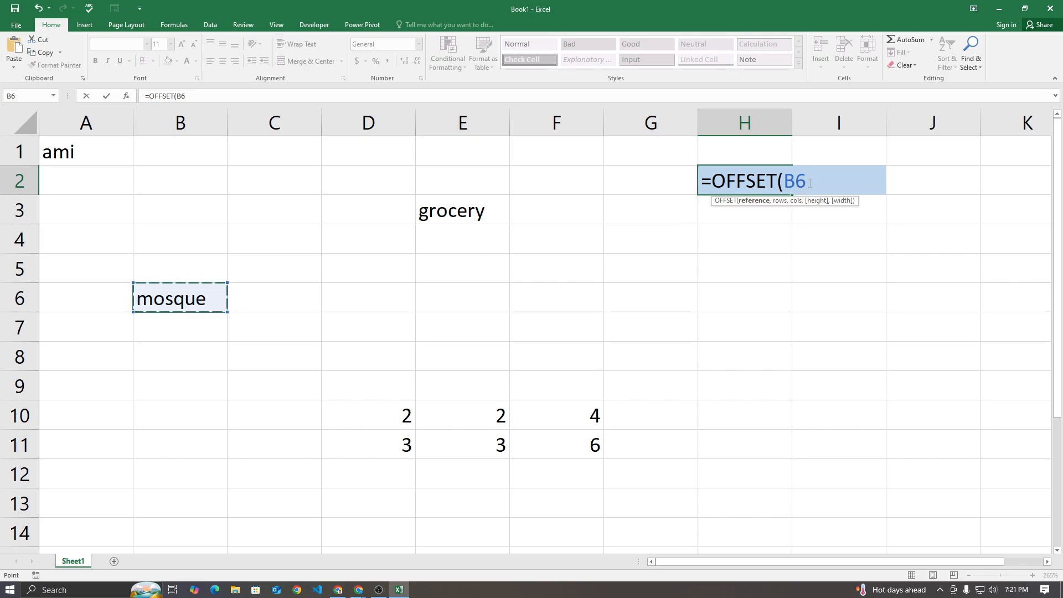
pyautogui.write(',')
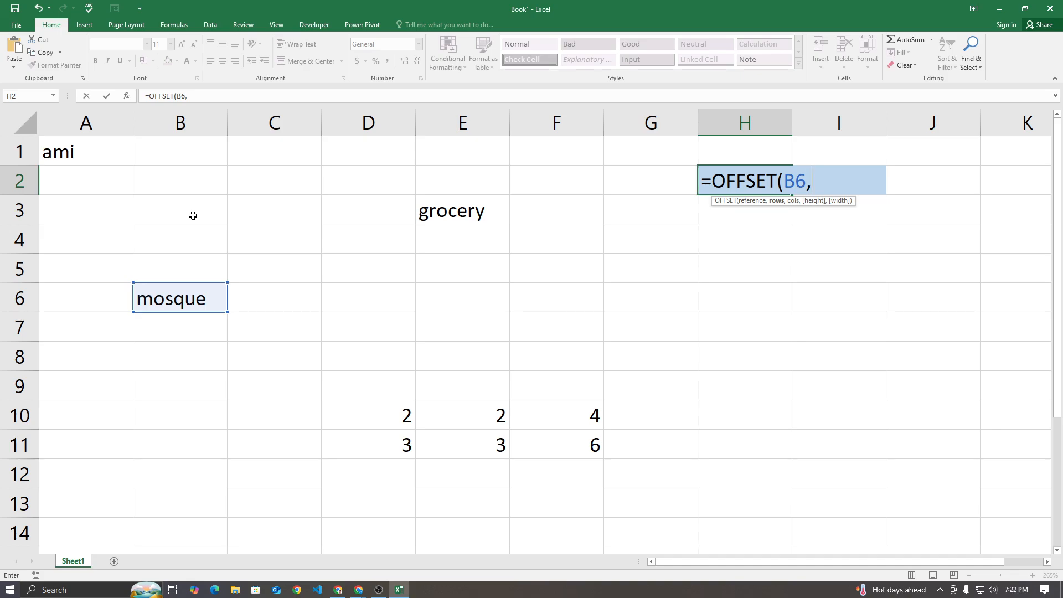
pyautogui.write('-3,')
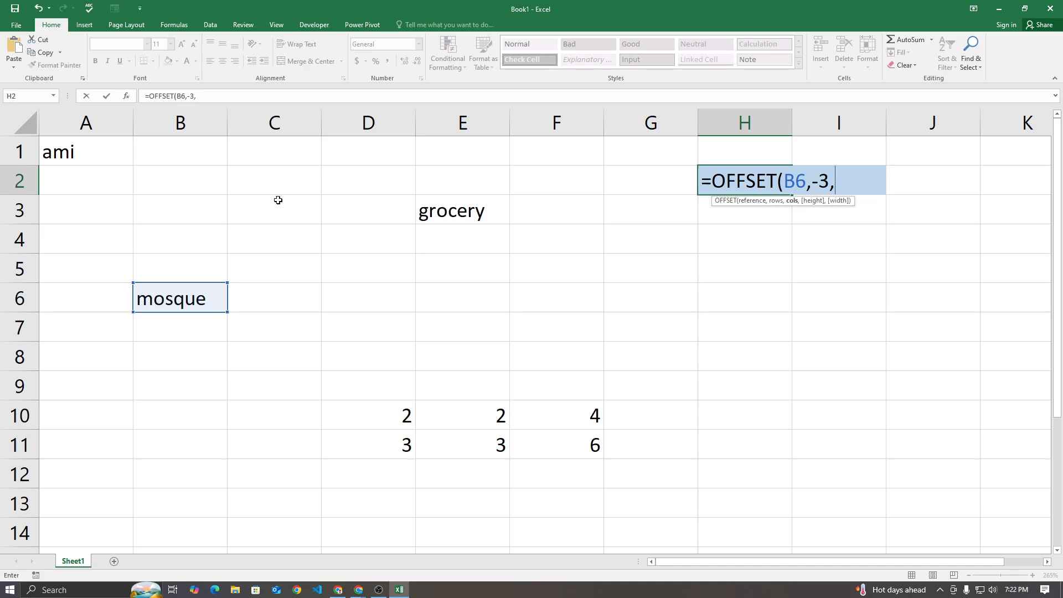
pyautogui.write('2,1,1)')
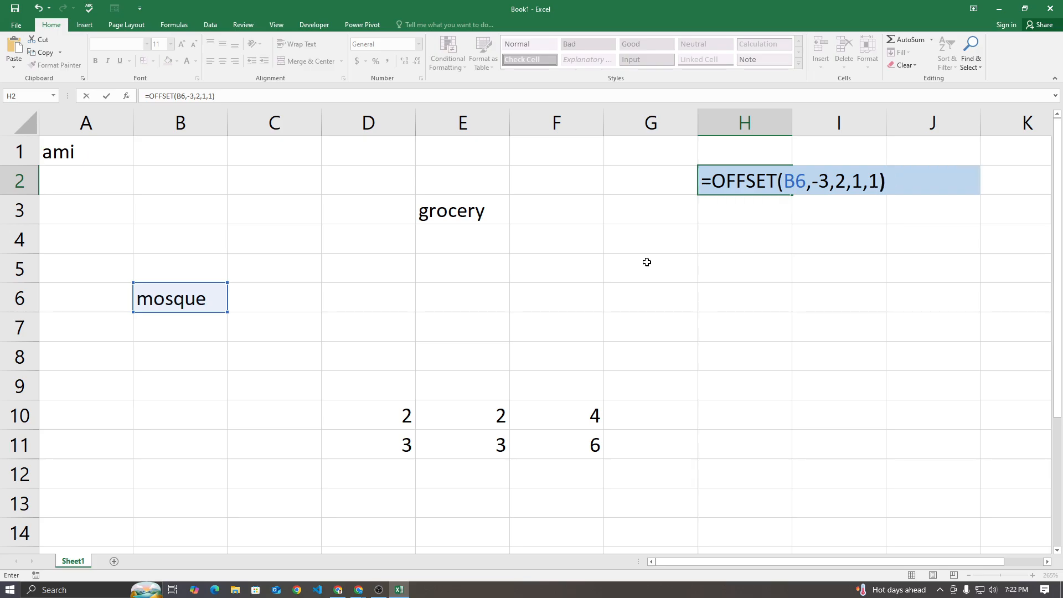
pyautogui.press('Return')
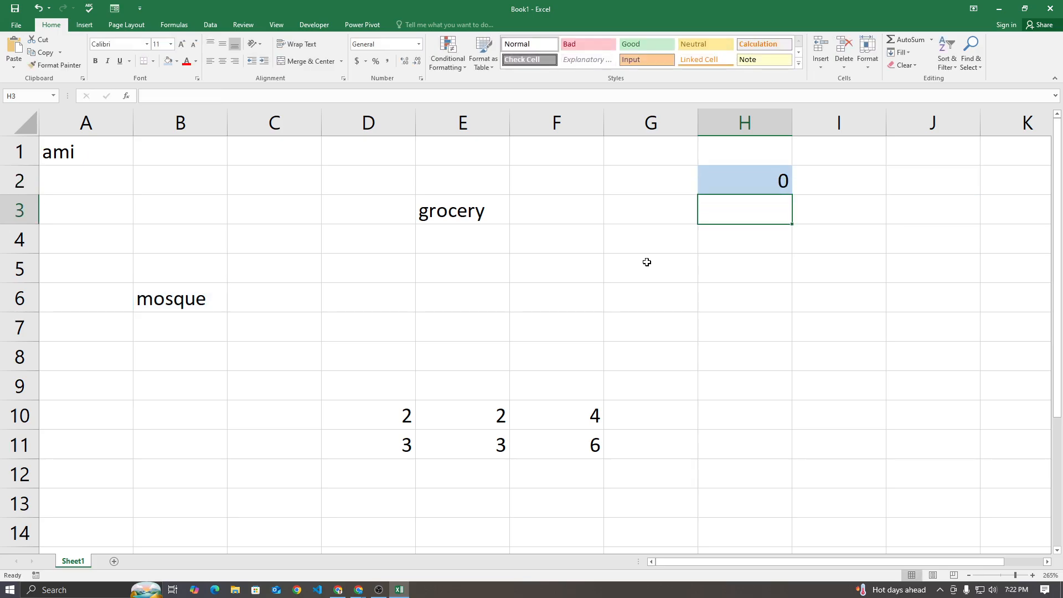
# Set the column offset in the H2 formula to 3 so it reads =OFFSET(B6,-3,3,1,1)
pyautogui.doubleClick(764, 181)
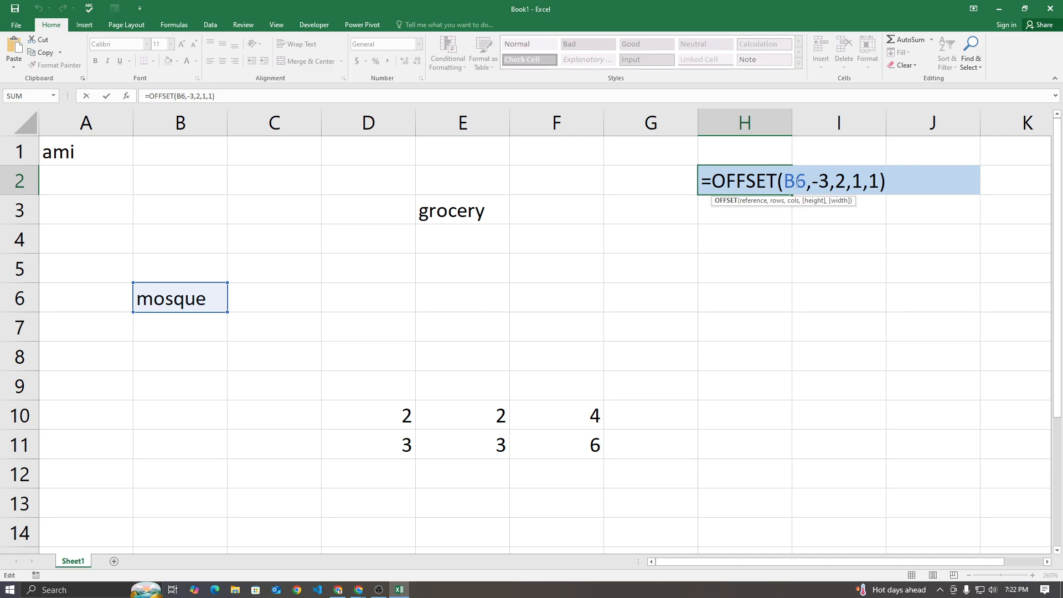
pyautogui.click(807, 184)
pyautogui.click(813, 182)
pyautogui.doubleClick(841, 181)
pyautogui.write('3')
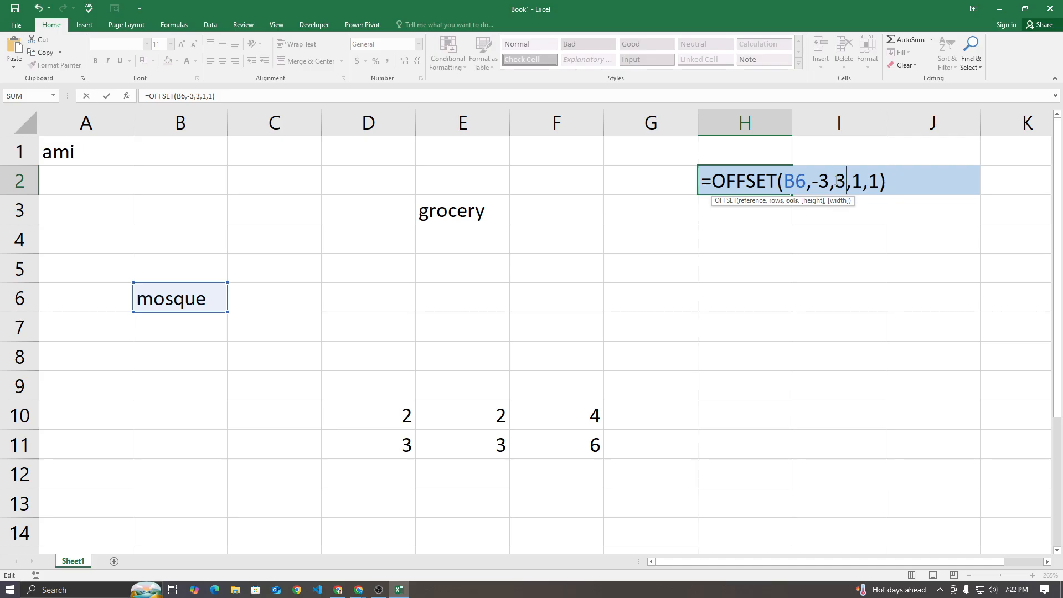
pyautogui.press('Return')
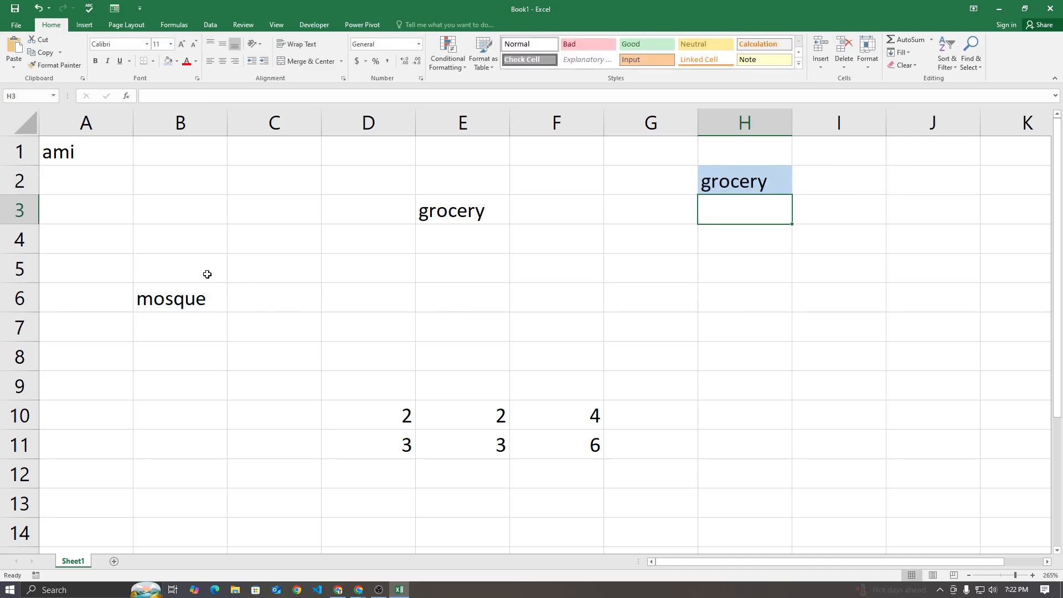
# Trace the offset path from above mosque up to B3 and across row 3 to grocery in E3
pyautogui.click(197, 238)
pyautogui.click(195, 214)
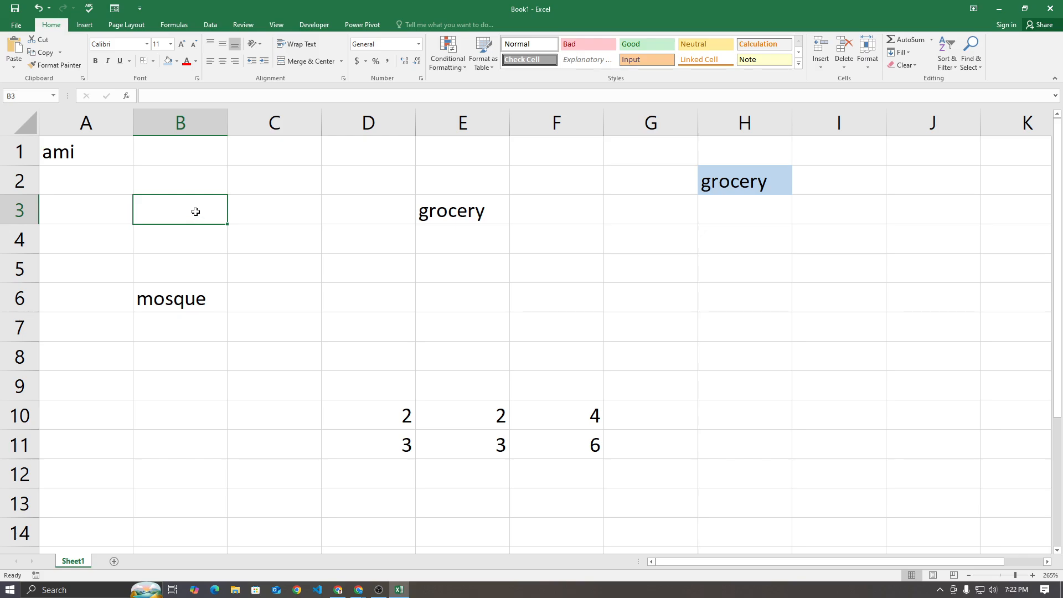
pyautogui.moveTo(195, 212); pyautogui.dragTo(278, 210)
pyautogui.click(278, 210)
pyautogui.click(354, 204)
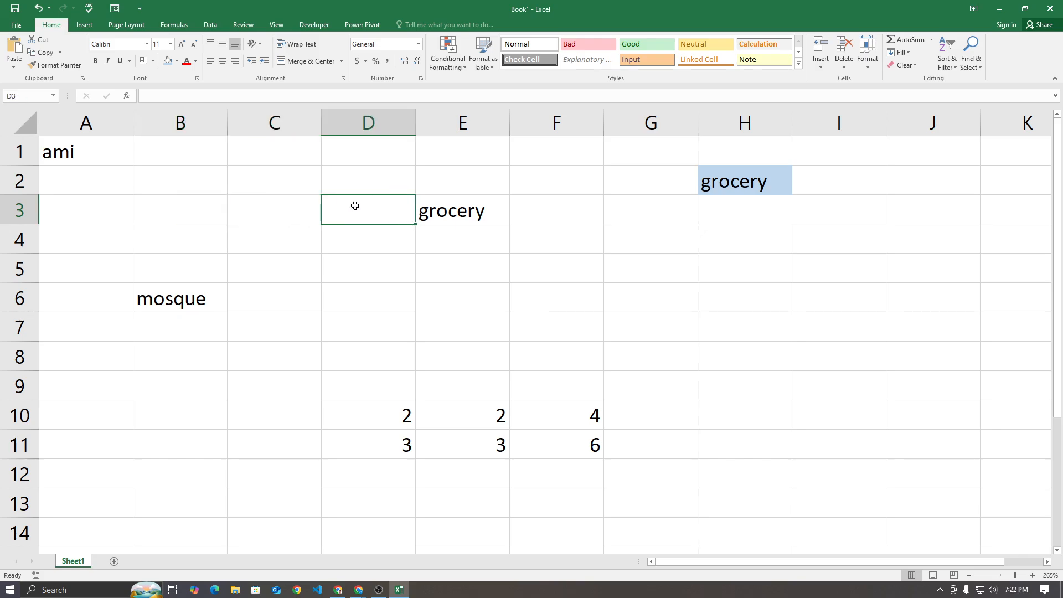
pyautogui.click(446, 210)
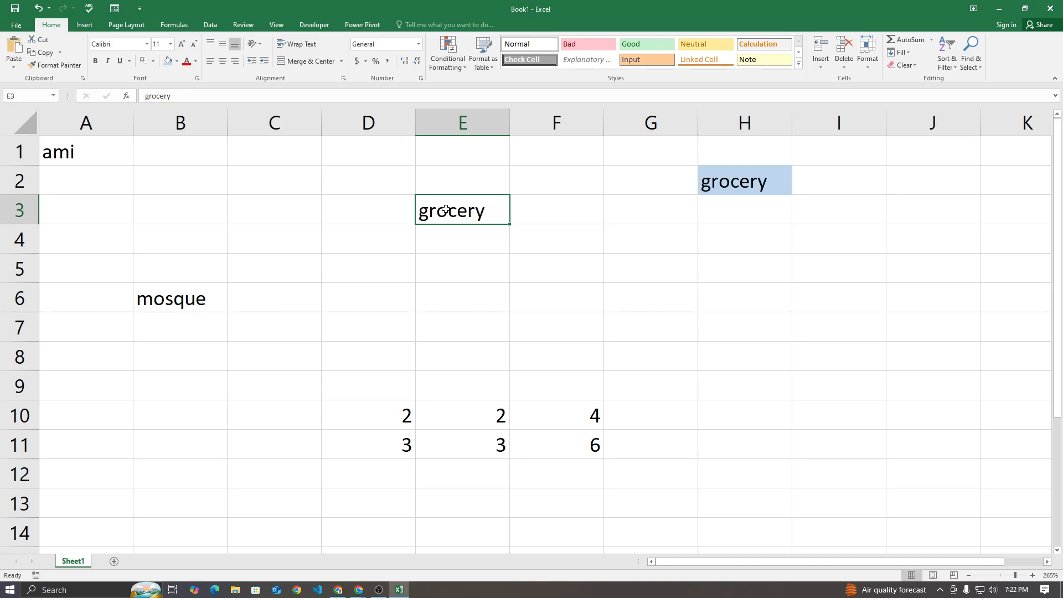
# Review the OFFSET formula in H2 and check the in-call messages in Google Meet before returning to the Excel sheet
pyautogui.doubleClick(745, 183)
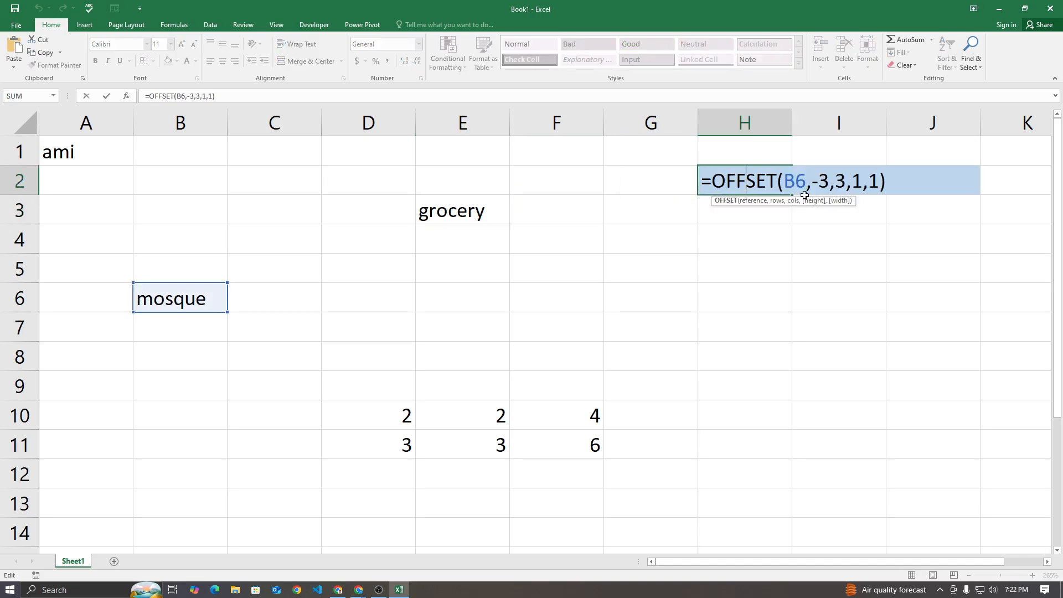
pyautogui.click(363, 589)
pyautogui.click(340, 533)
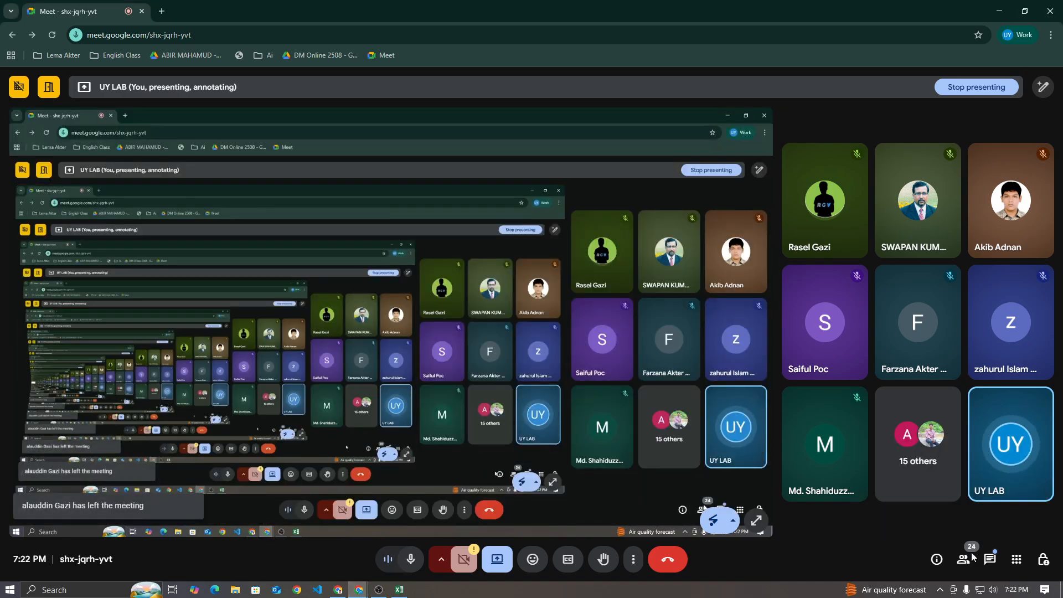
pyautogui.click(988, 558)
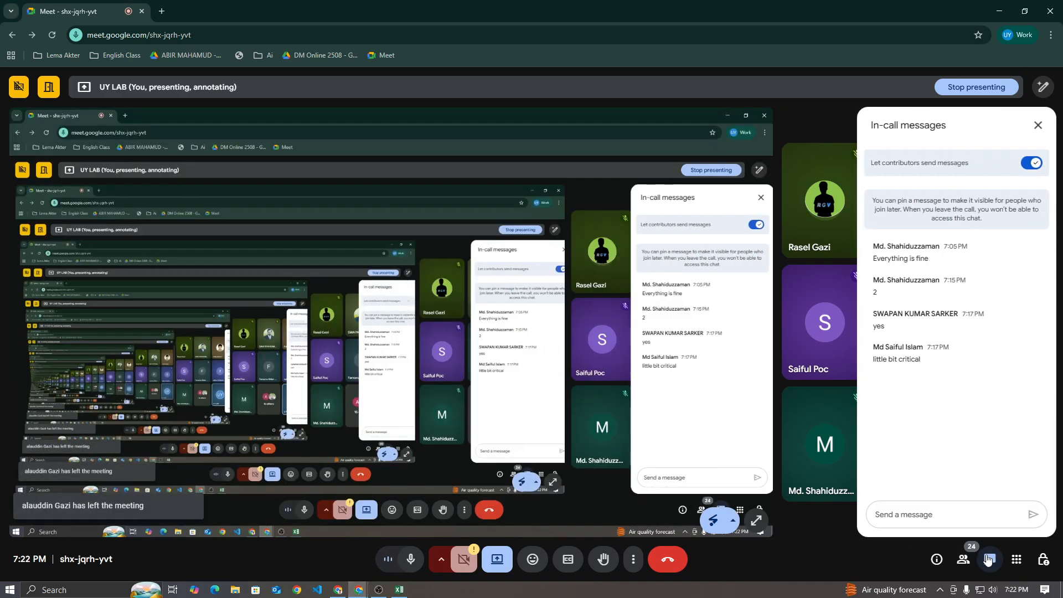
pyautogui.click(988, 559)
pyautogui.click(399, 591)
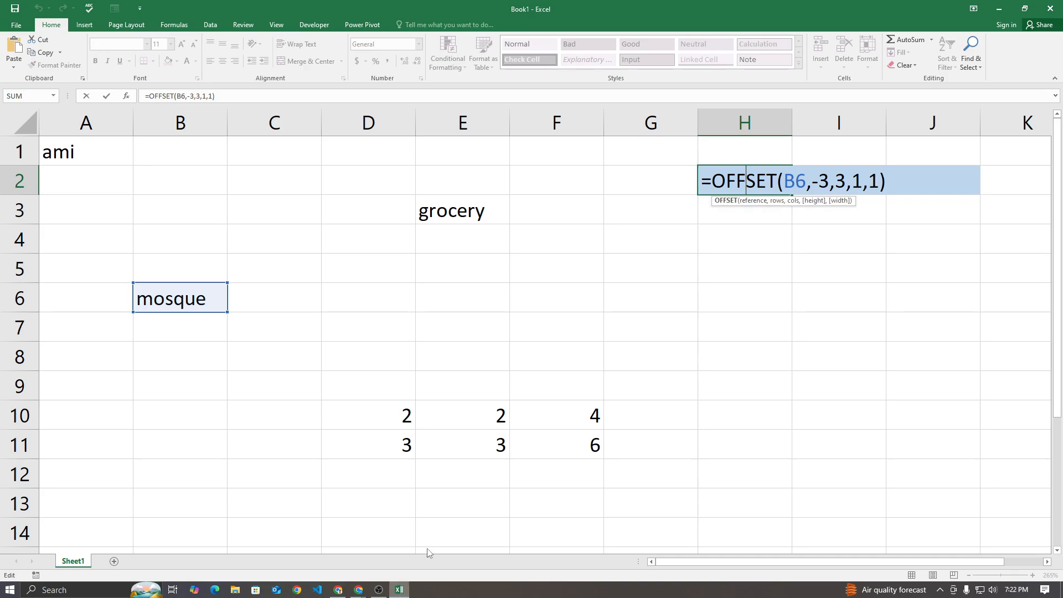
pyautogui.hotkey('ctrl', 'Return')
pyautogui.click(749, 246)
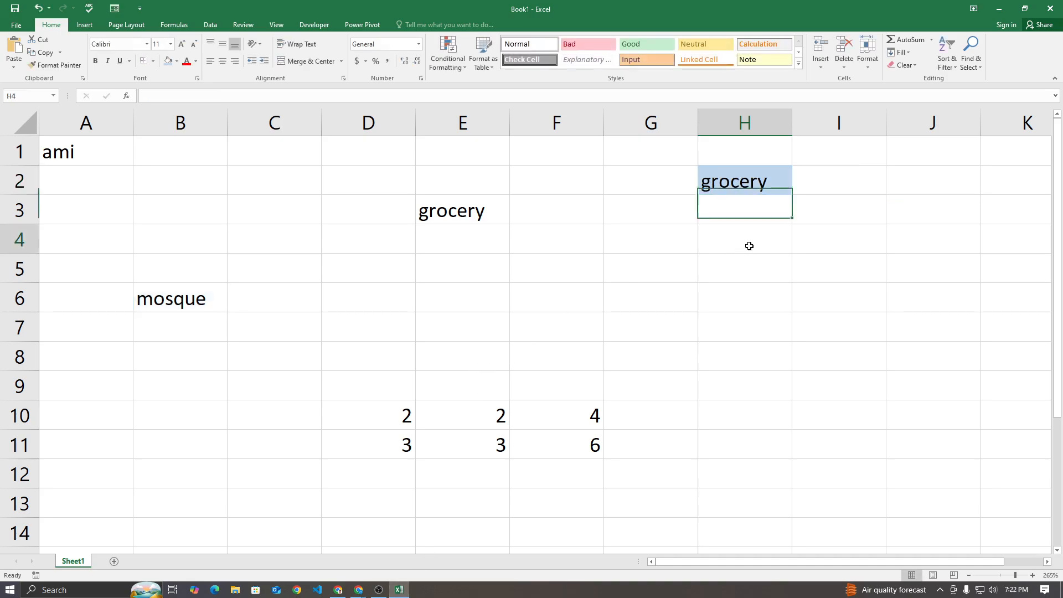
# Clear the contents of range A1:I12 to empty the grid map
pyautogui.moveTo(100, 158); pyautogui.dragTo(793, 472)
pyautogui.press('Delete')
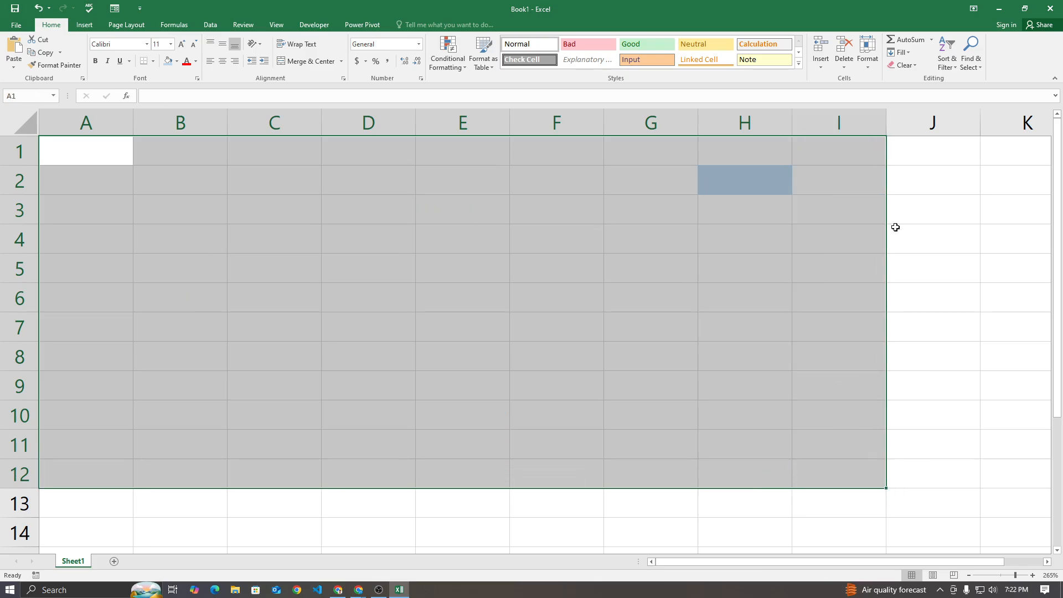
pyautogui.click(727, 327)
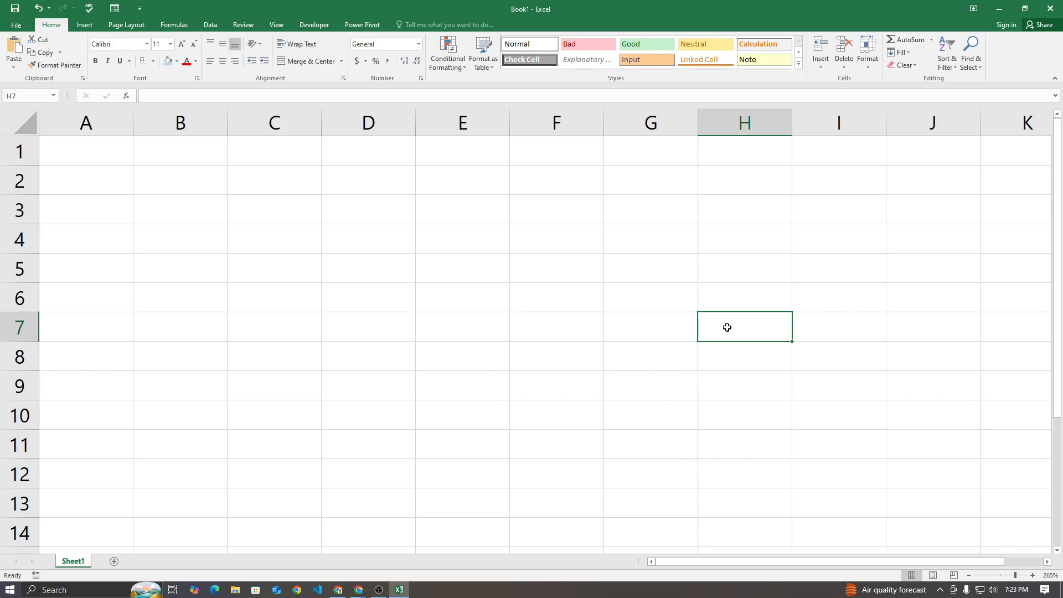
# Switch to Chrome, open chatgpt.com in a new tab and start logging in to ChatGPT
pyautogui.click(339, 590)
pyautogui.write('c')
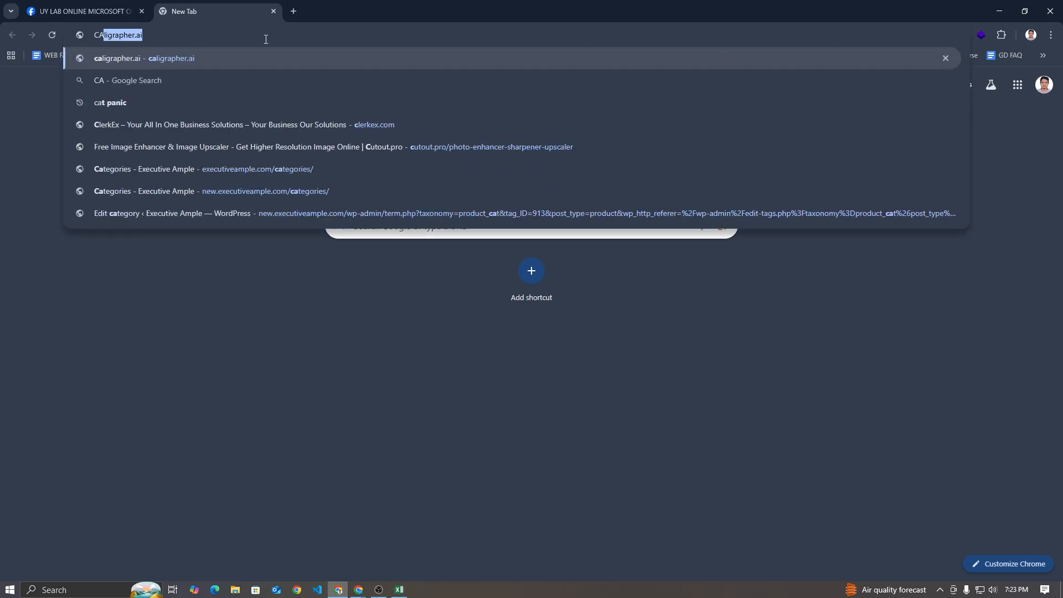
pyautogui.press('BackSpace')
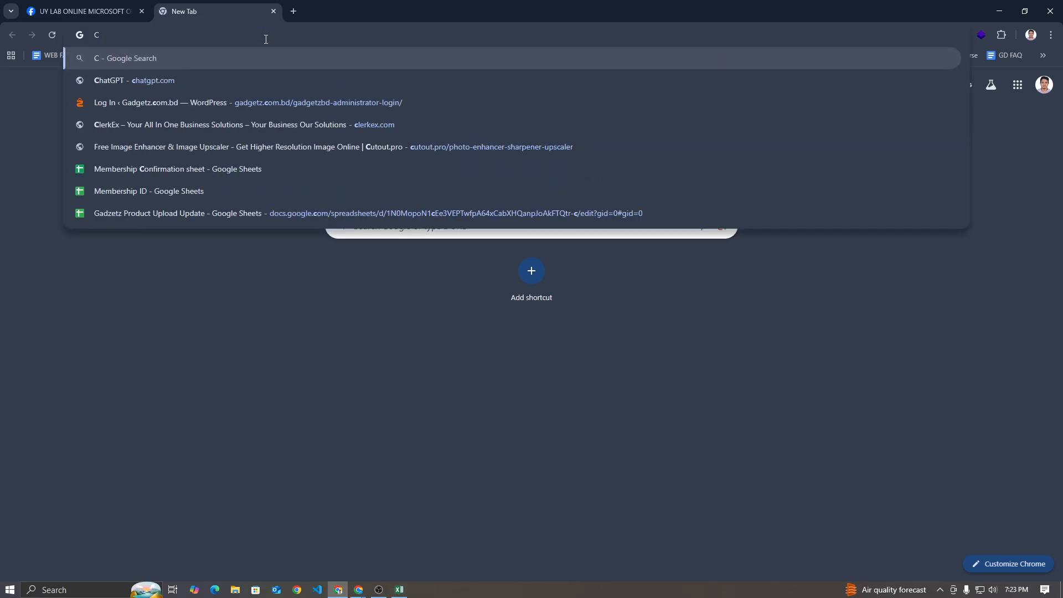
pyautogui.write('h')
pyautogui.press('Return')
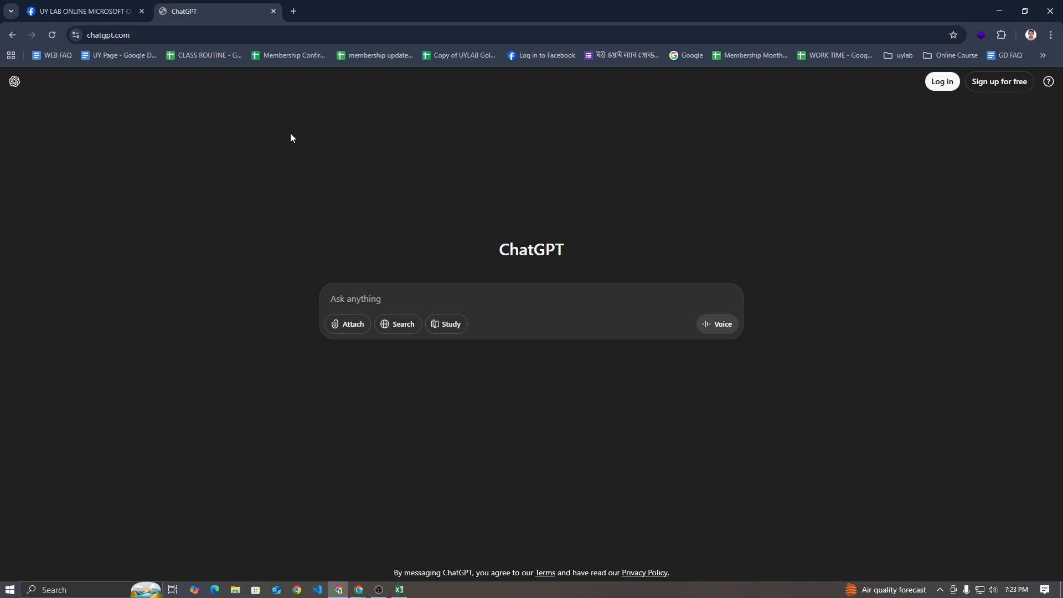
pyautogui.click(944, 82)
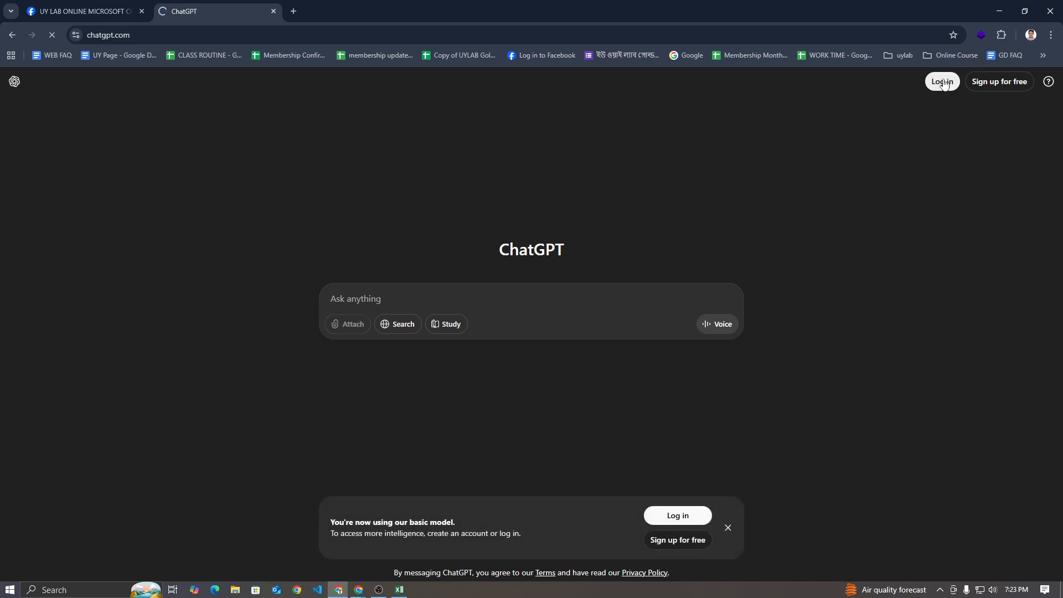
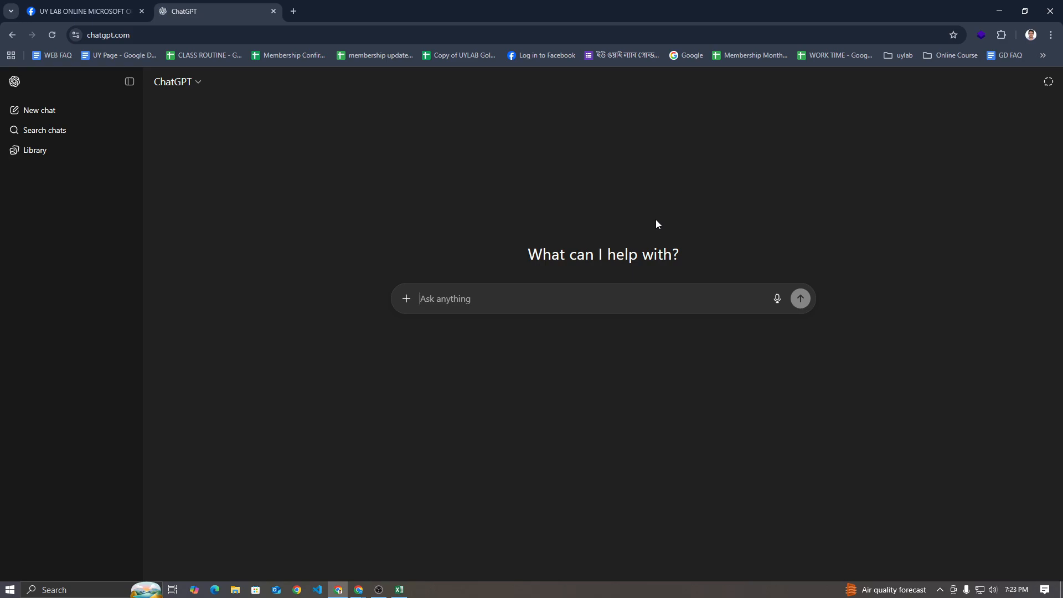
# Ask ChatGPT for "demo data for excel chart 2 column"
pyautogui.write('demo ')
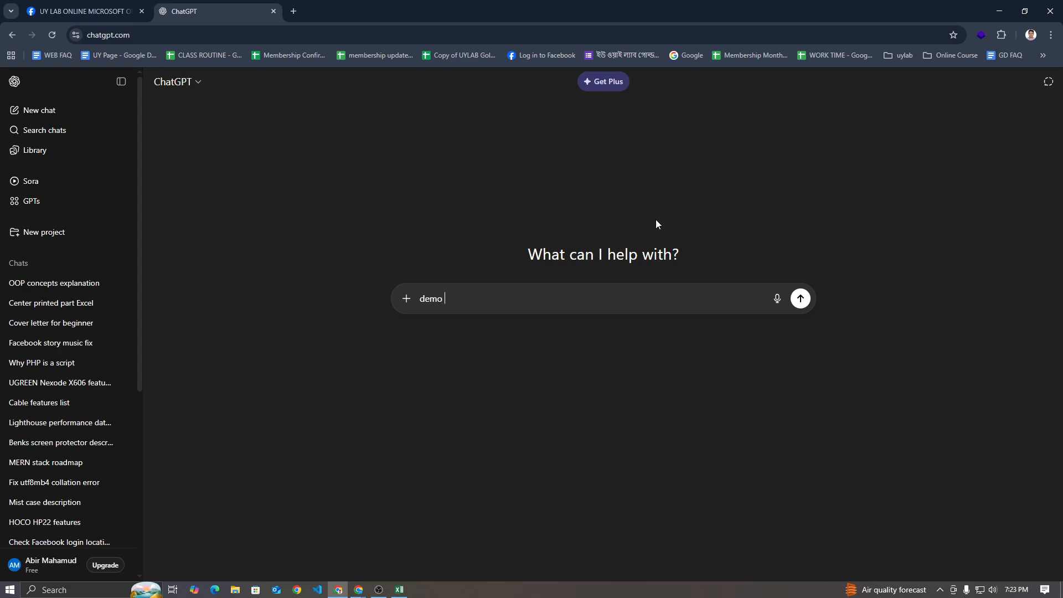
pyautogui.write('data for excel chart 2 column')
pyautogui.press('Return')
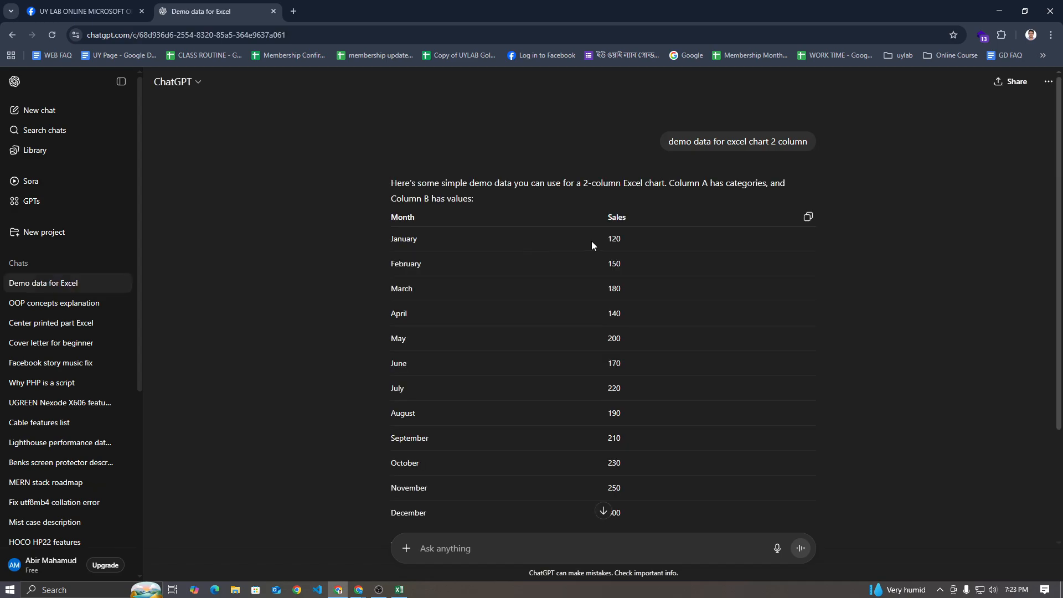
# Copy the generated Month and Sales table and paste it into the Excel sheet starting at A1
pyautogui.click(808, 217)
pyautogui.click(399, 590)
pyautogui.click(98, 156)
pyautogui.write('Month\tSales January\t120 February\t150 March\t180 April\t140 May\t200 June\t170 July\t220 August\t190 September\t210 October\t230 November\t250 December\t300')
pyautogui.scroll(-3, 162, 297)
pyautogui.scroll(3, 163, 298)
pyautogui.keyDown('ctrl'); pyautogui.scroll(-4, 164, 298); pyautogui.keyUp('ctrl')
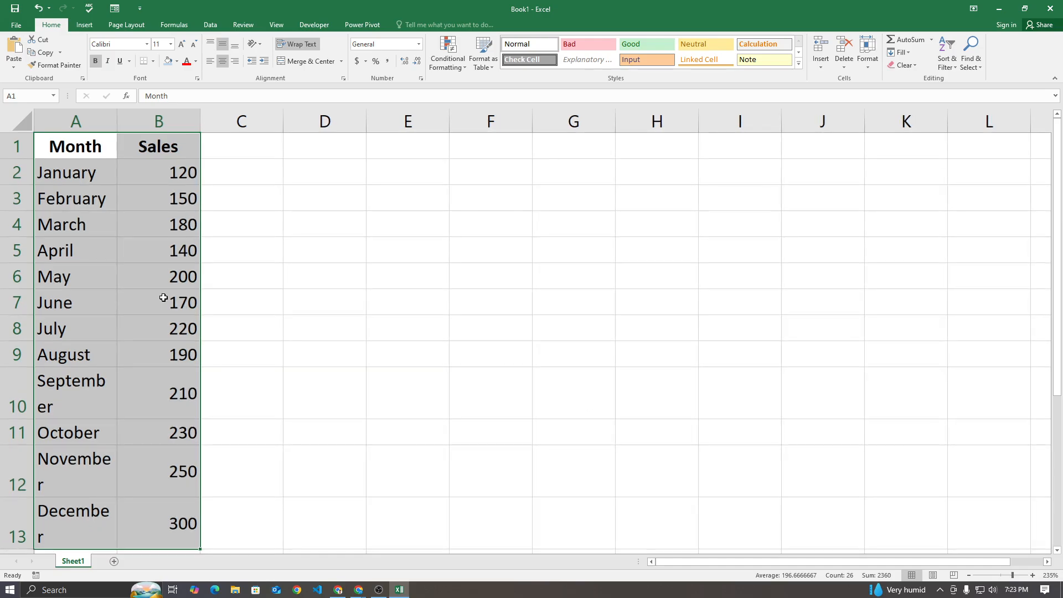
pyautogui.keyDown('ctrl'); pyautogui.scroll(-2, 136, 320); pyautogui.keyUp('ctrl')
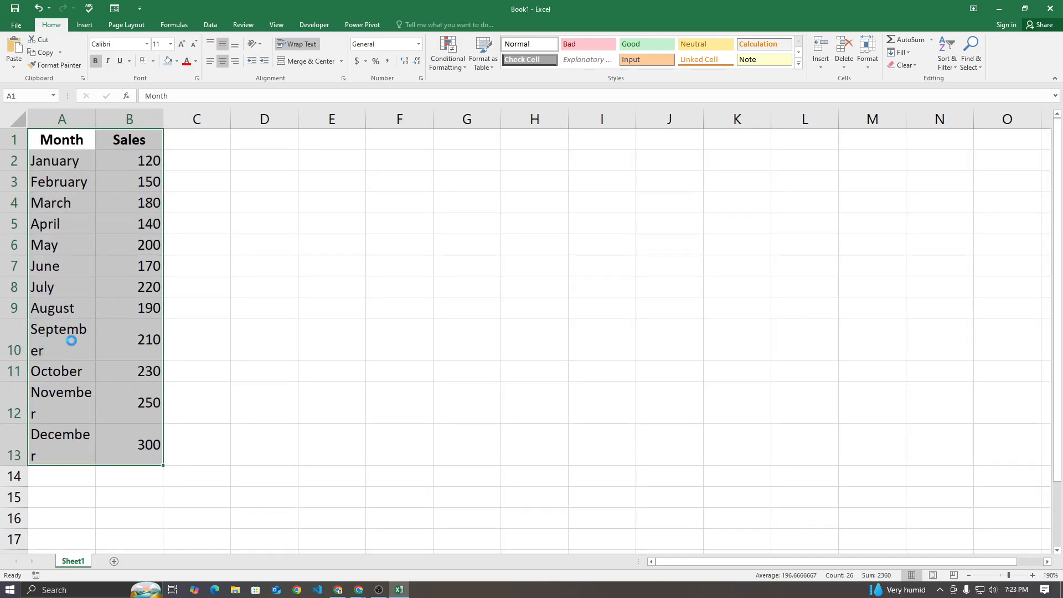
# Delete the September to December cells in A10:B13
pyautogui.click(61, 341)
pyautogui.moveTo(40, 324); pyautogui.dragTo(125, 421)
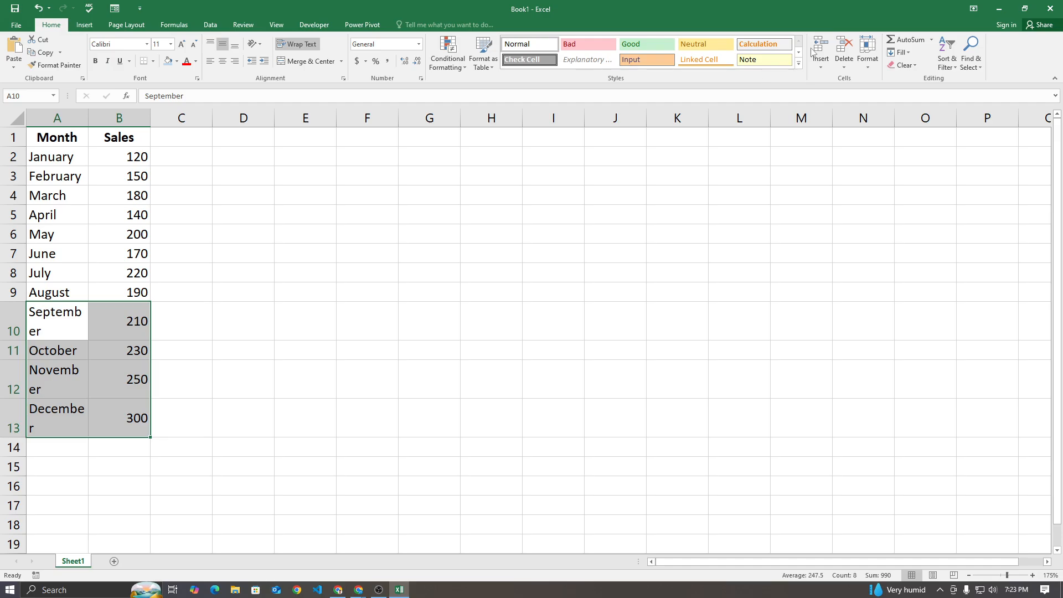
pyautogui.click(844, 45)
pyautogui.click(430, 308)
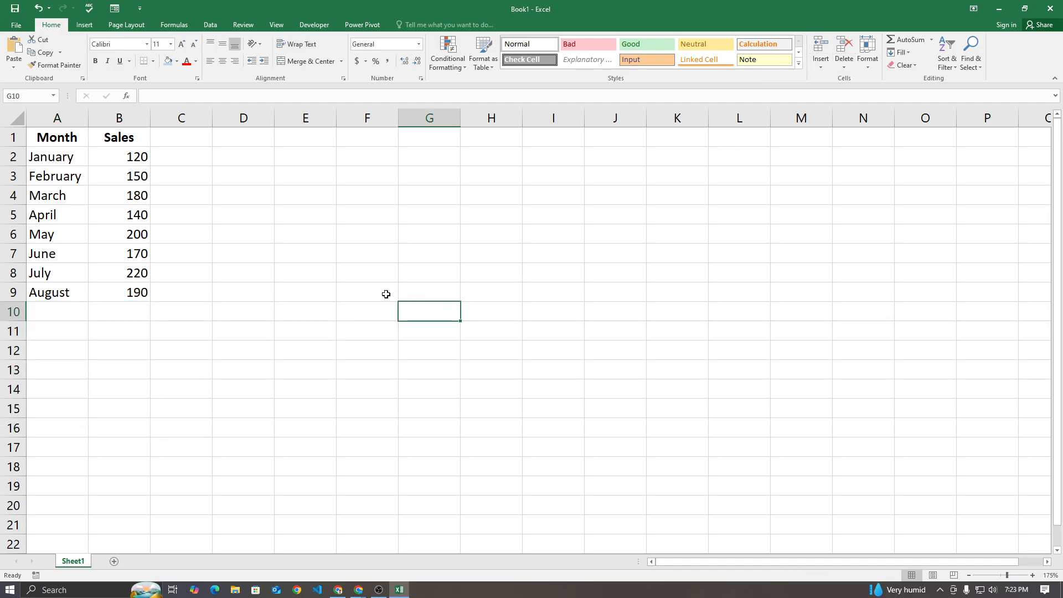
# Insert a clustered column chart from the Month and Sales data in A1:B9
pyautogui.click(58, 286)
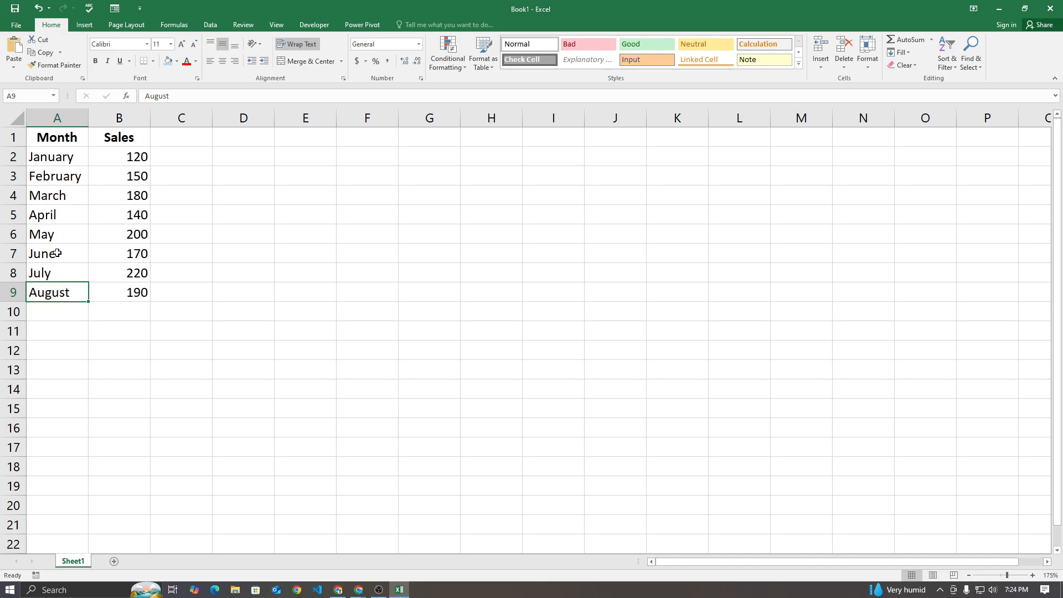
pyautogui.moveTo(55, 140); pyautogui.dragTo(117, 295)
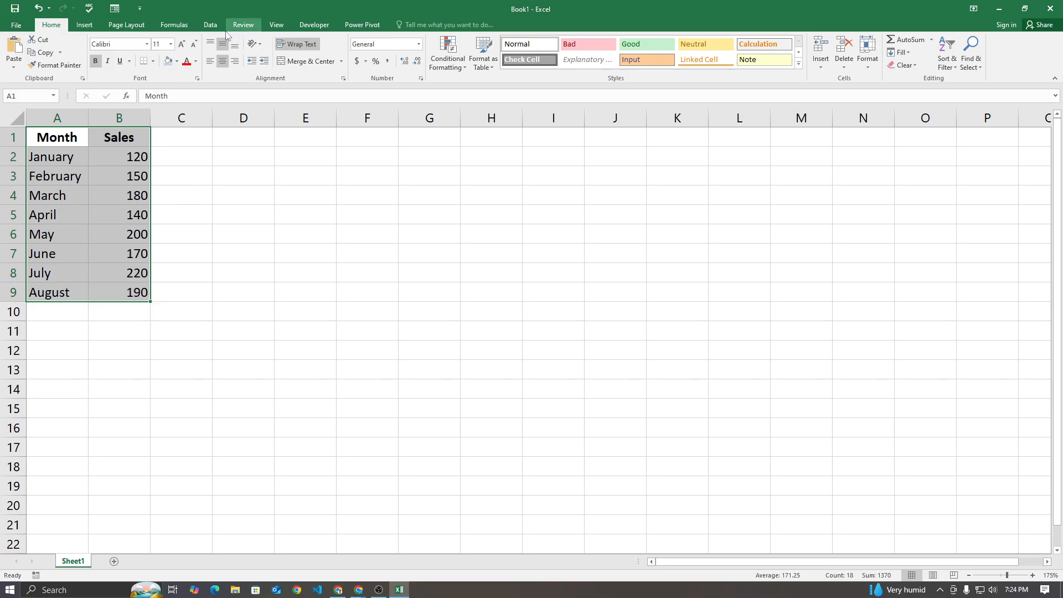
pyautogui.click(84, 25)
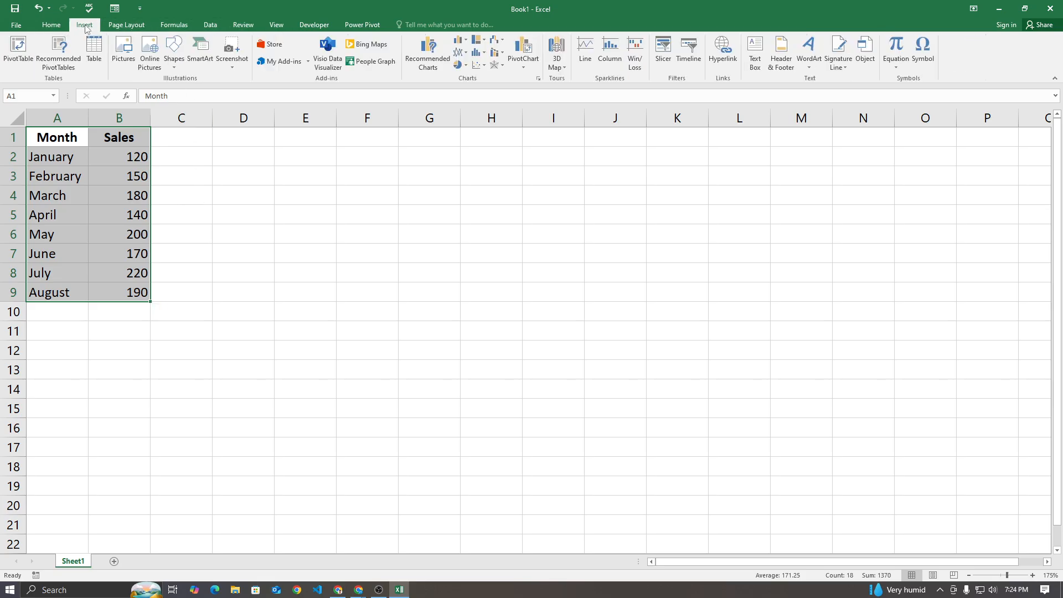
pyautogui.click(437, 70)
pyautogui.click(484, 57)
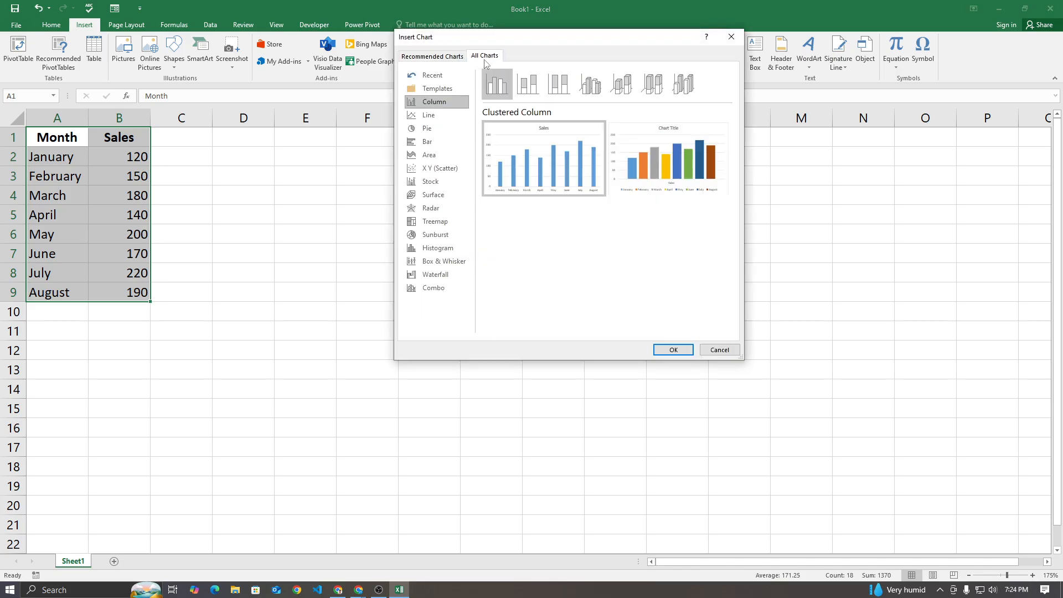
pyautogui.click(673, 349)
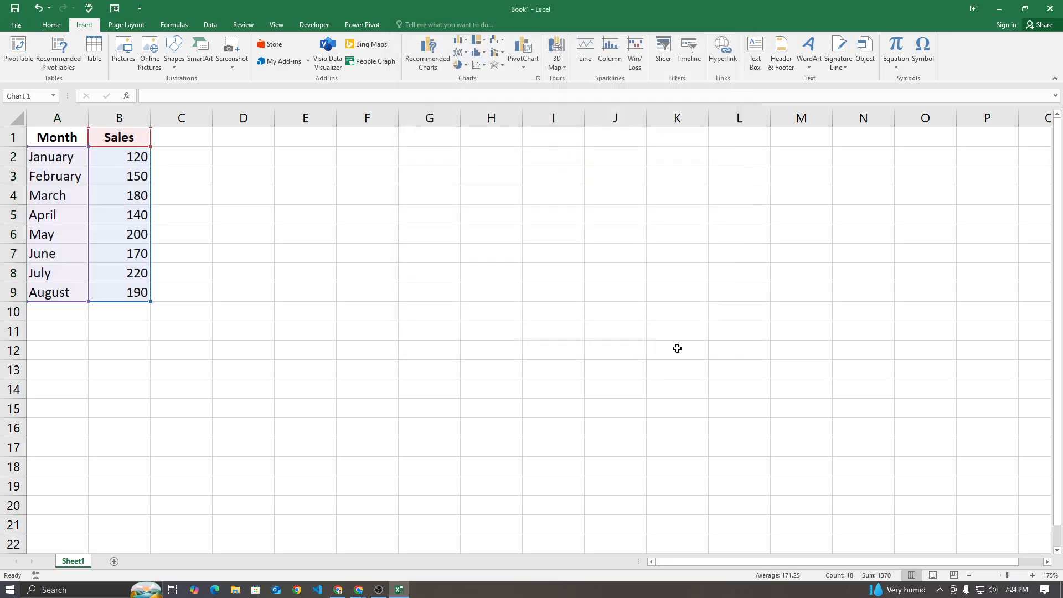
# Move the Sales chart away from the table and enlarge it to cover about H1 to P16
pyautogui.moveTo(475, 235); pyautogui.dragTo(711, 150)
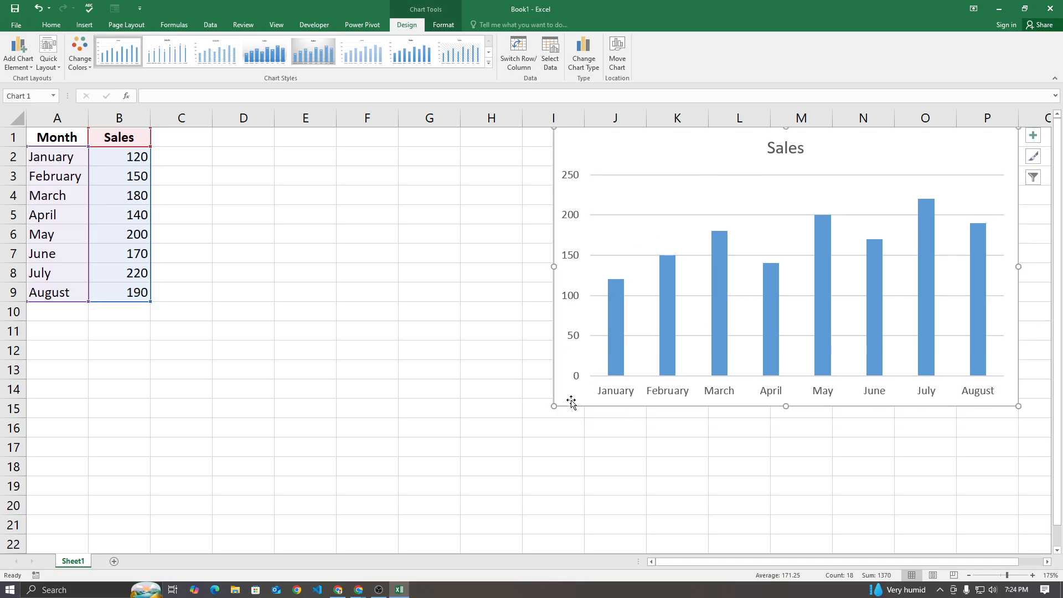
pyautogui.moveTo(554, 407); pyautogui.dragTo(461, 437)
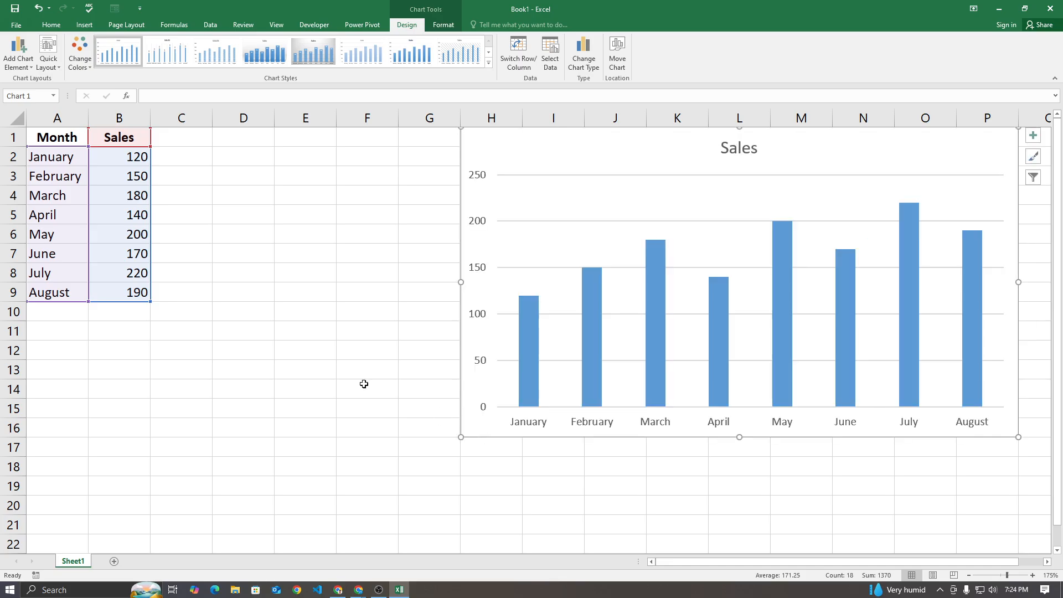
pyautogui.click(386, 369)
pyautogui.click(62, 296)
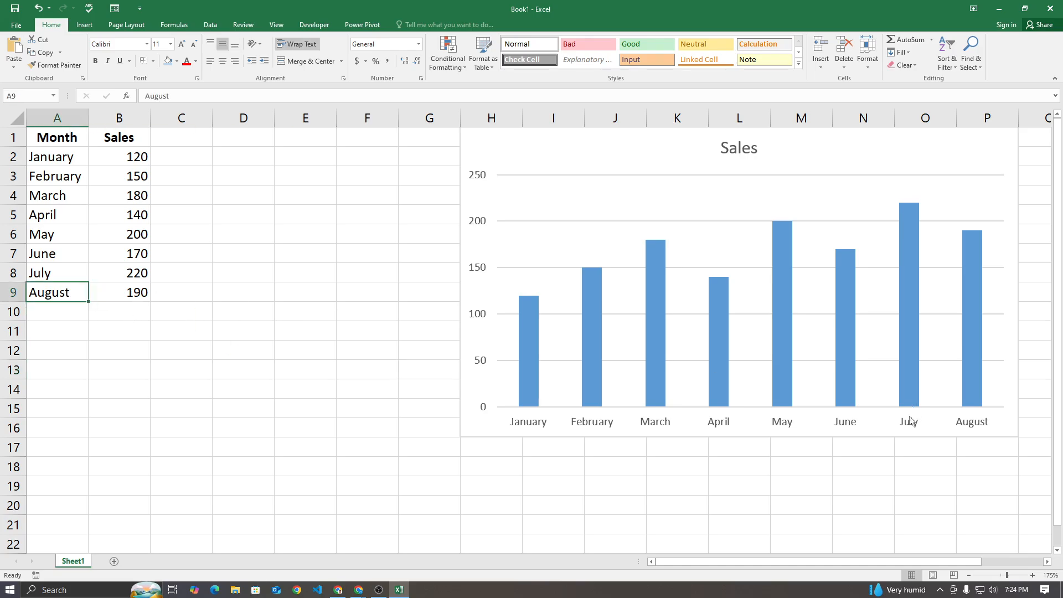
pyautogui.click(496, 429)
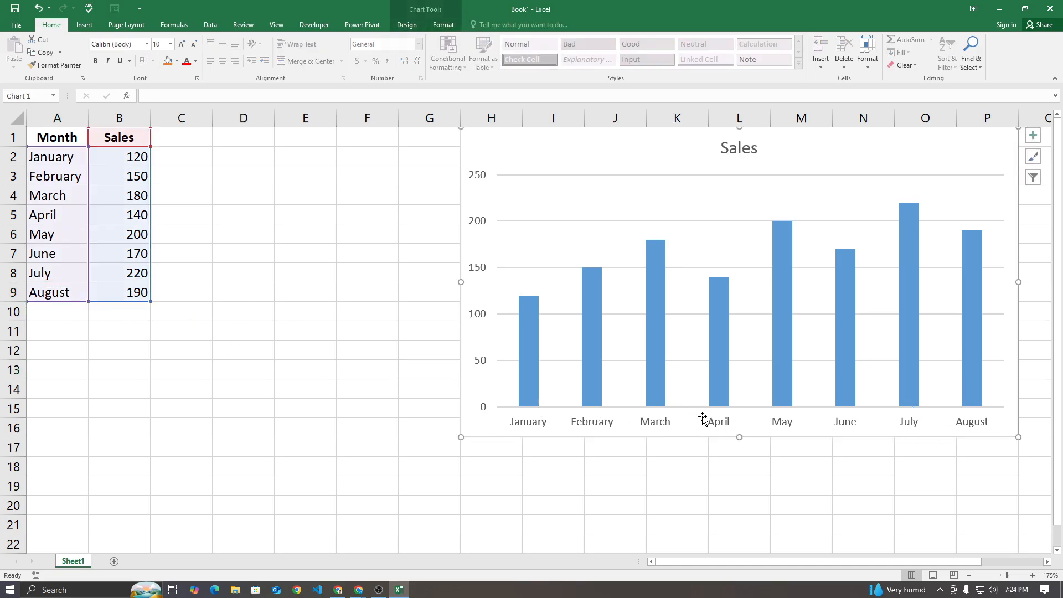
pyautogui.click(363, 328)
pyautogui.click(53, 308)
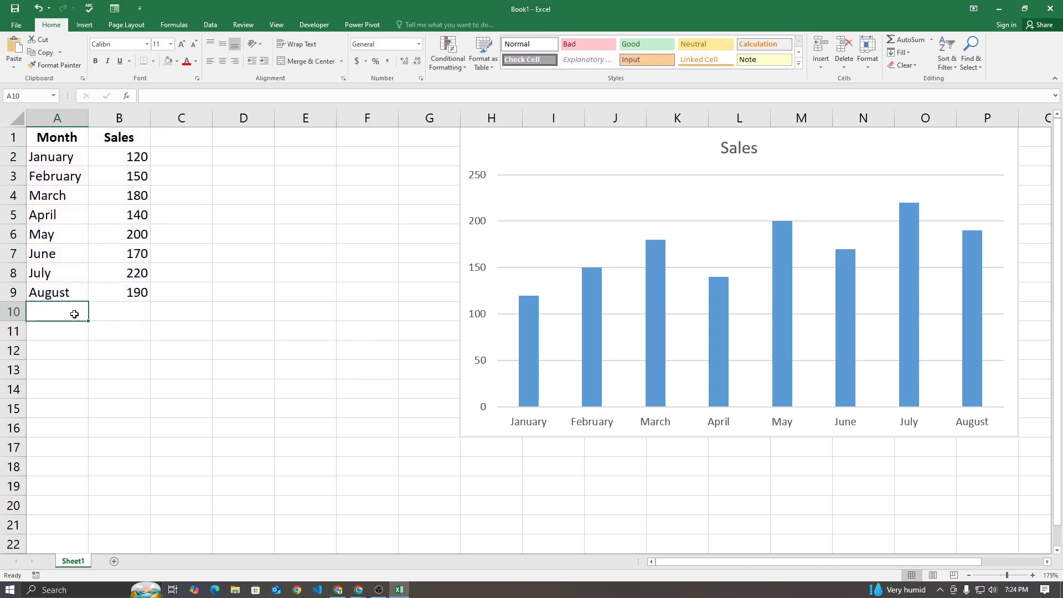
pyautogui.click(78, 299)
pyautogui.moveTo(87, 303); pyautogui.dragTo(82, 328)
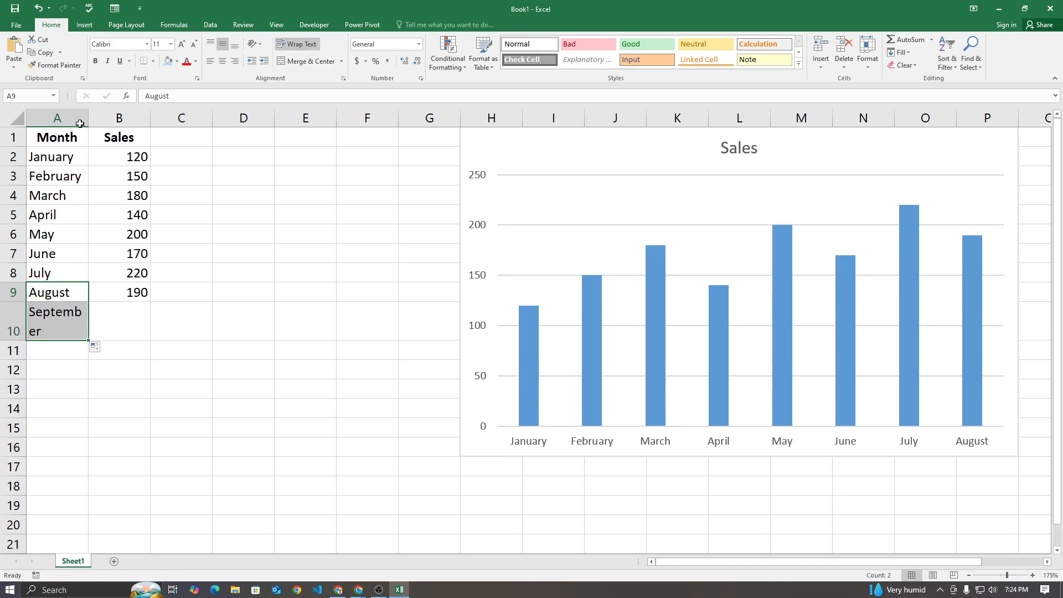
pyautogui.moveTo(88, 112); pyautogui.dragTo(110, 110)
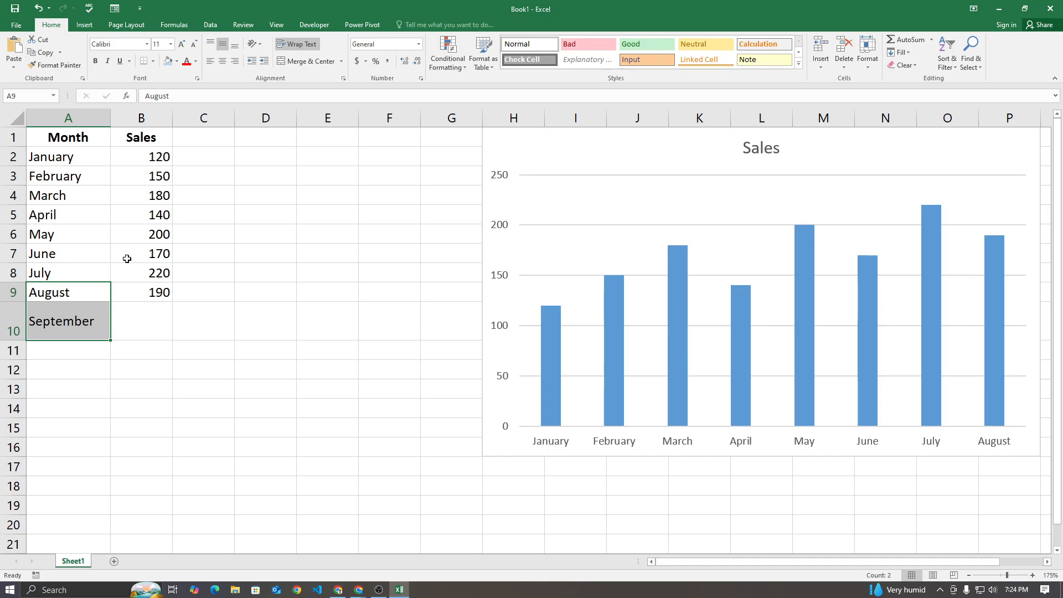
pyautogui.click(13, 302)
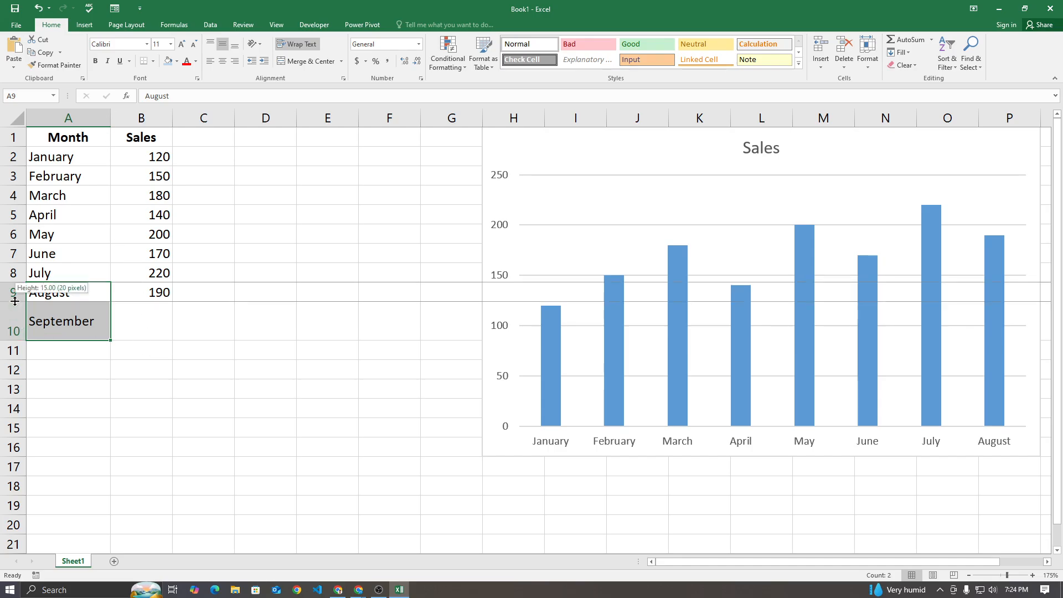
pyautogui.click(60, 367)
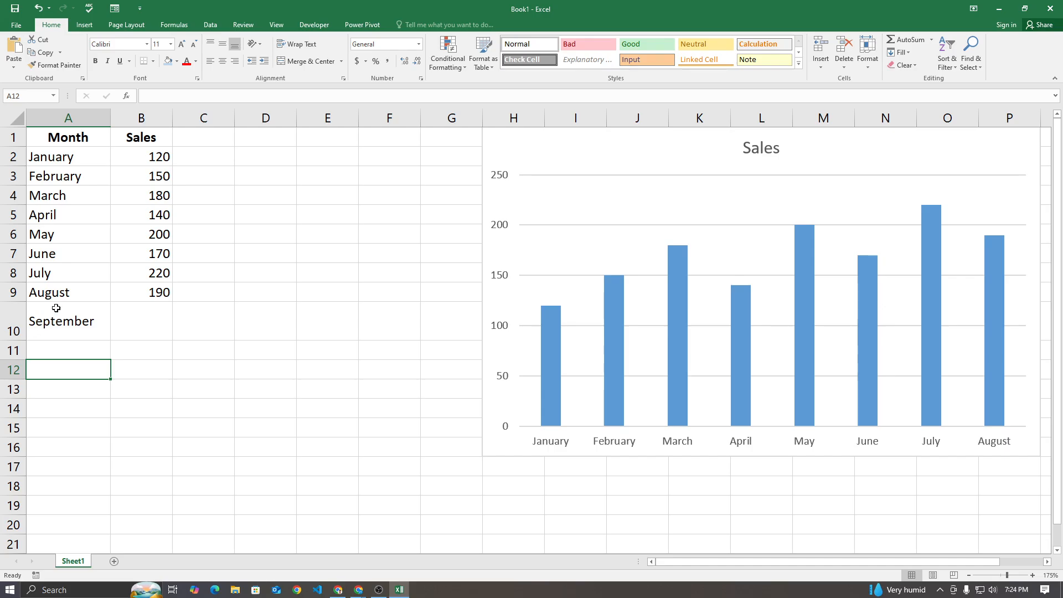
pyautogui.moveTo(109, 117); pyautogui.dragTo(117, 118)
pyautogui.hotkey('ctrl', 'z')
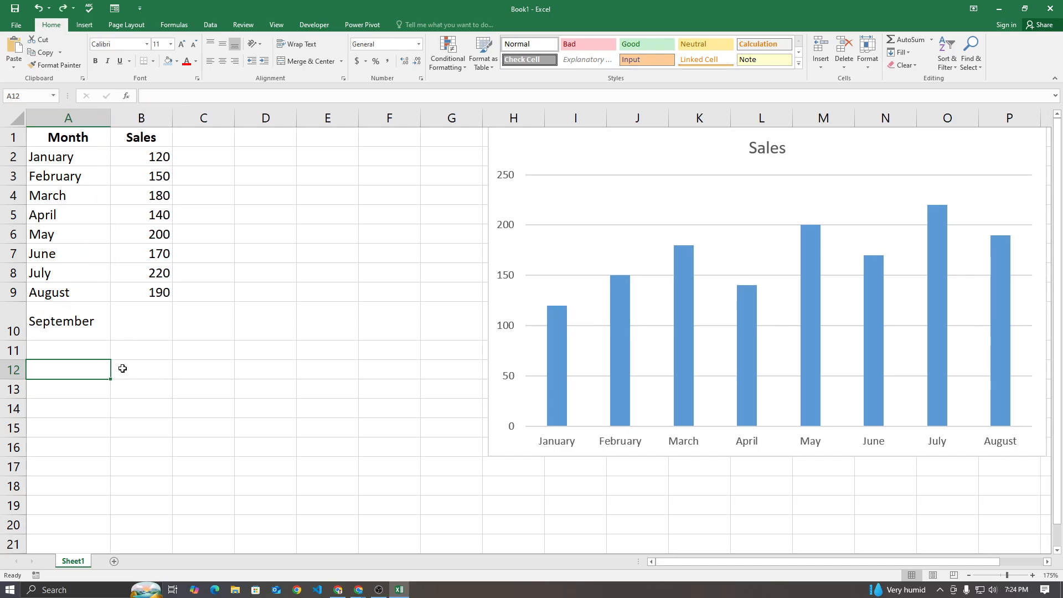
pyautogui.hotkey('ctrl', 'z')
pyautogui.hotkey('ctrl', 'z')
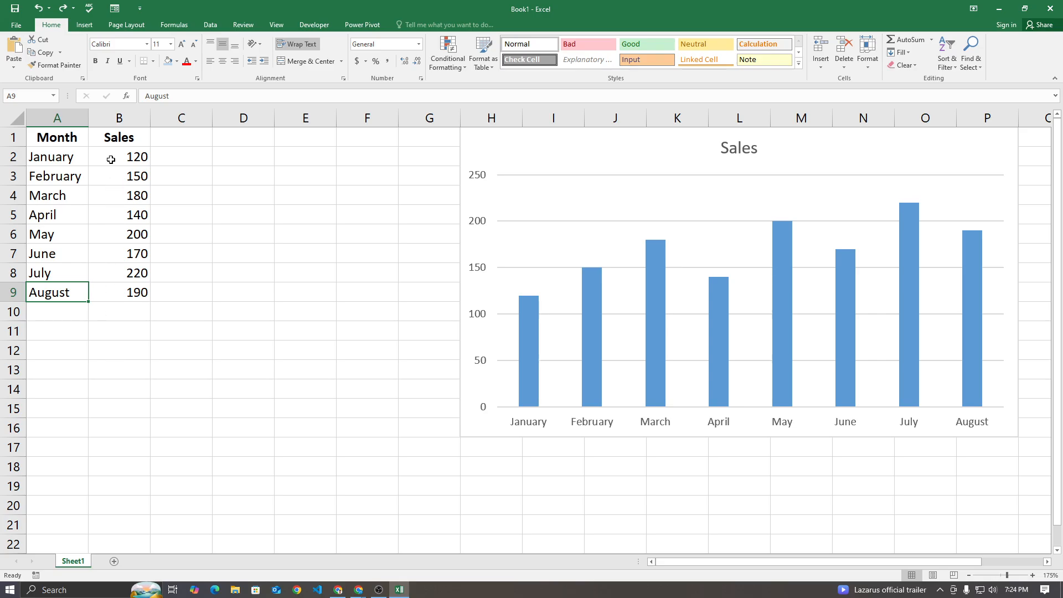
# Widen column A and extend the month series from A9 to add September in A10
pyautogui.moveTo(88, 118); pyautogui.dragTo(115, 126)
pyautogui.click(83, 371)
pyautogui.click(84, 288)
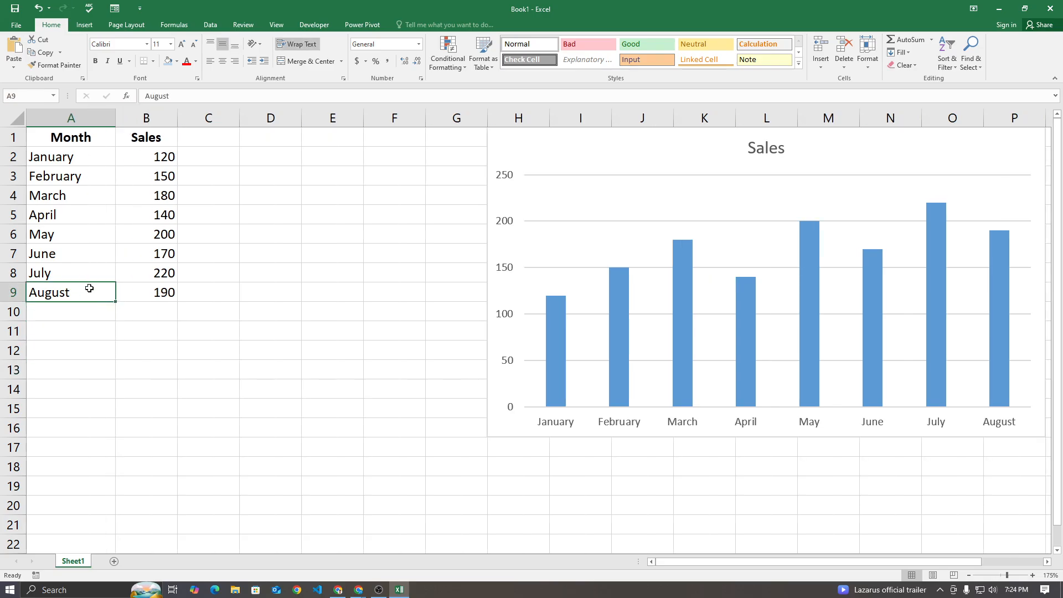
pyautogui.moveTo(114, 302); pyautogui.dragTo(112, 311)
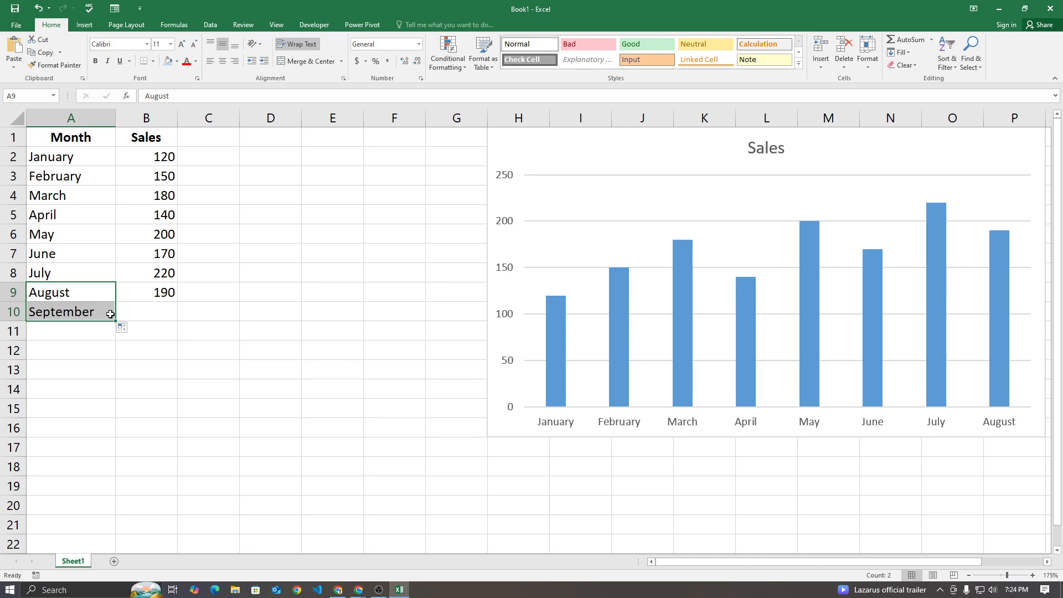
# Enter 250 as the September sales value in B10
pyautogui.click(163, 310)
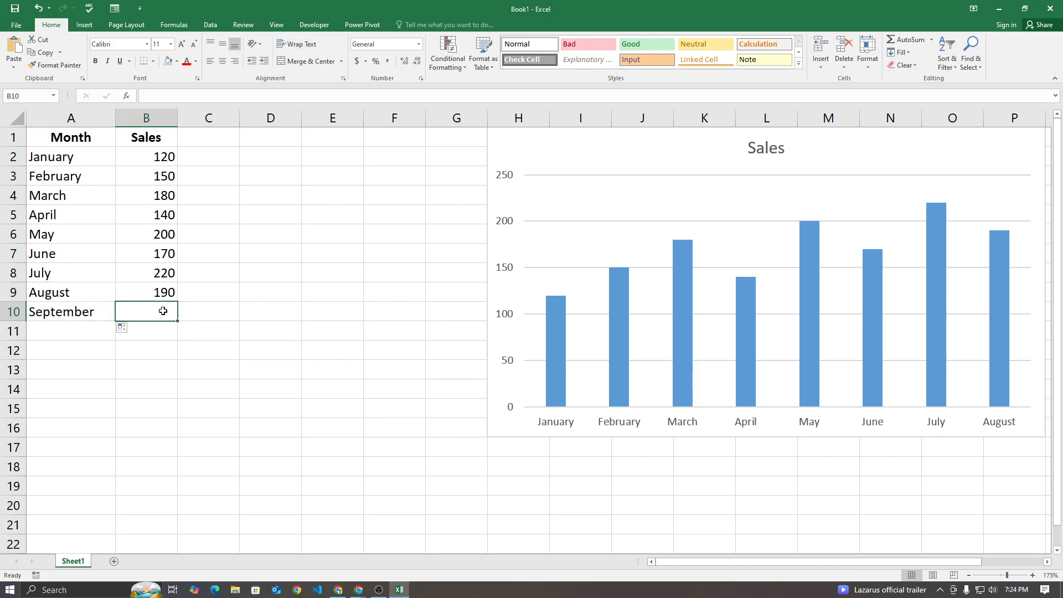
pyautogui.write('250')
pyautogui.press('Return')
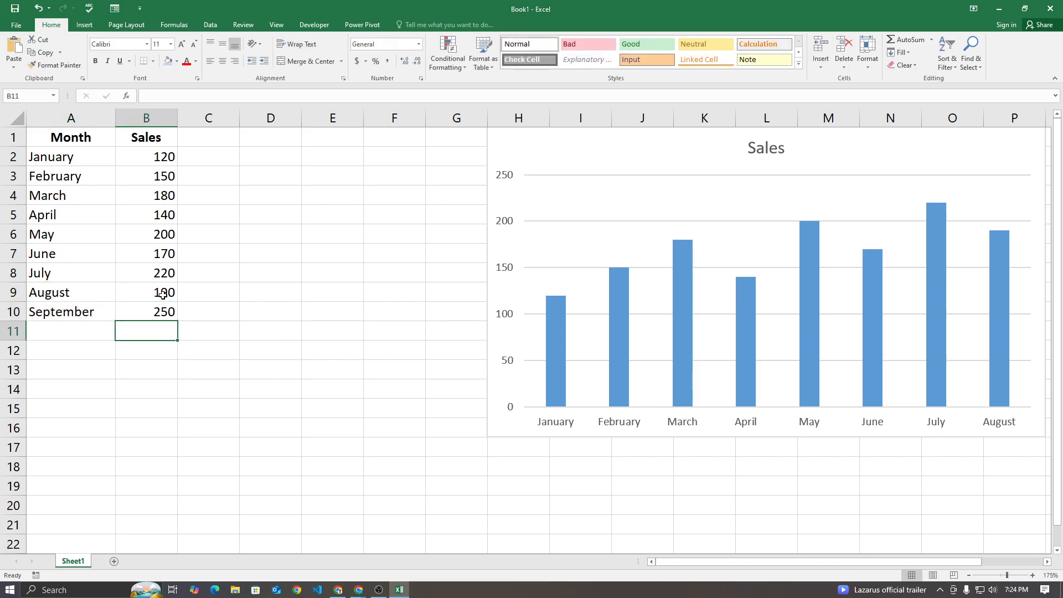
# Move the Sales chart closer to the table, starting at column F, and check which rows its source range covers
pyautogui.moveTo(648, 161); pyautogui.dragTo(531, 159)
pyautogui.click(287, 155)
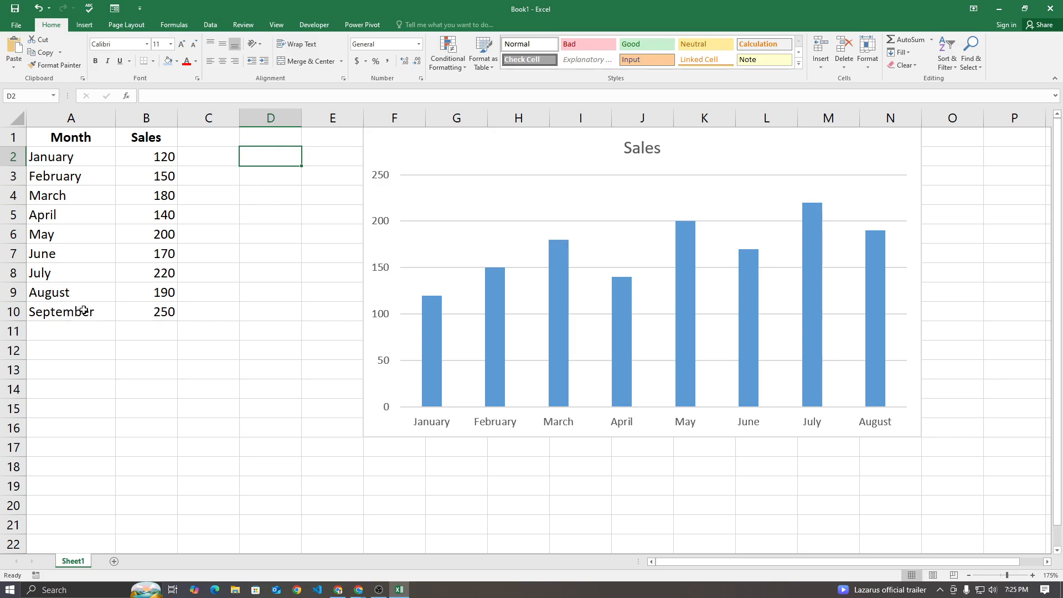
pyautogui.click(381, 148)
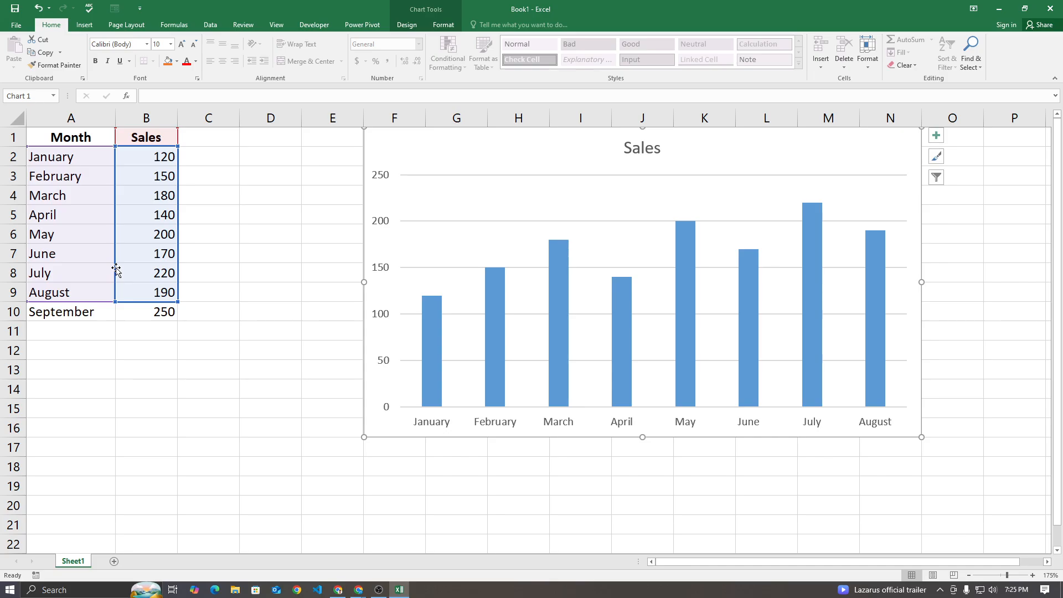
pyautogui.click(324, 179)
# Delete the Sales chart from the sheet
pyautogui.click(399, 138)
pyautogui.press('Delete')
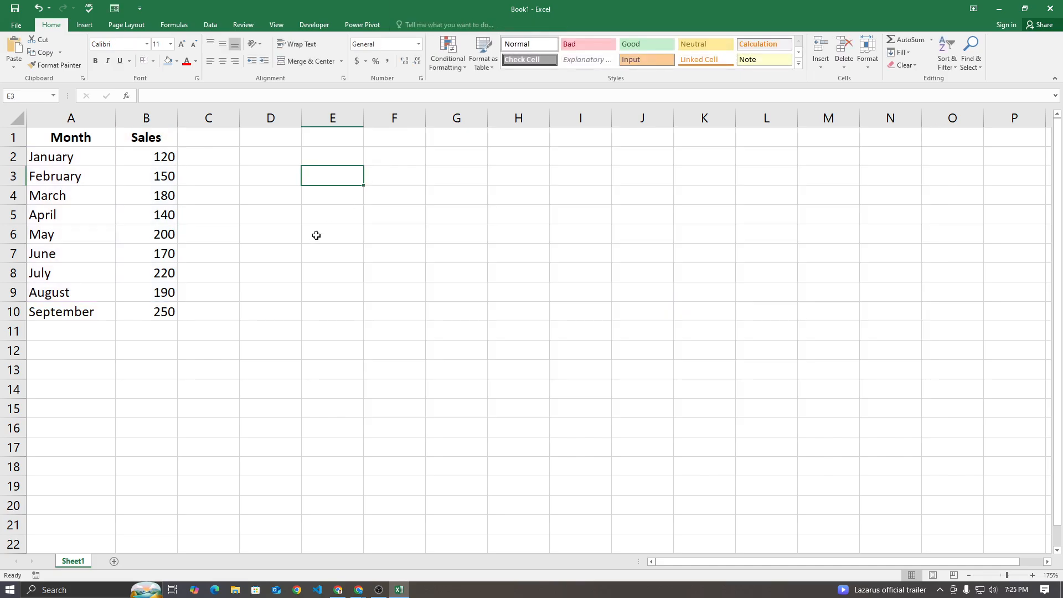
pyautogui.click(288, 251)
# Insert a clustered column chart from A1:B10 and place it at about G2 to N16
pyautogui.moveTo(59, 136); pyautogui.dragTo(149, 313)
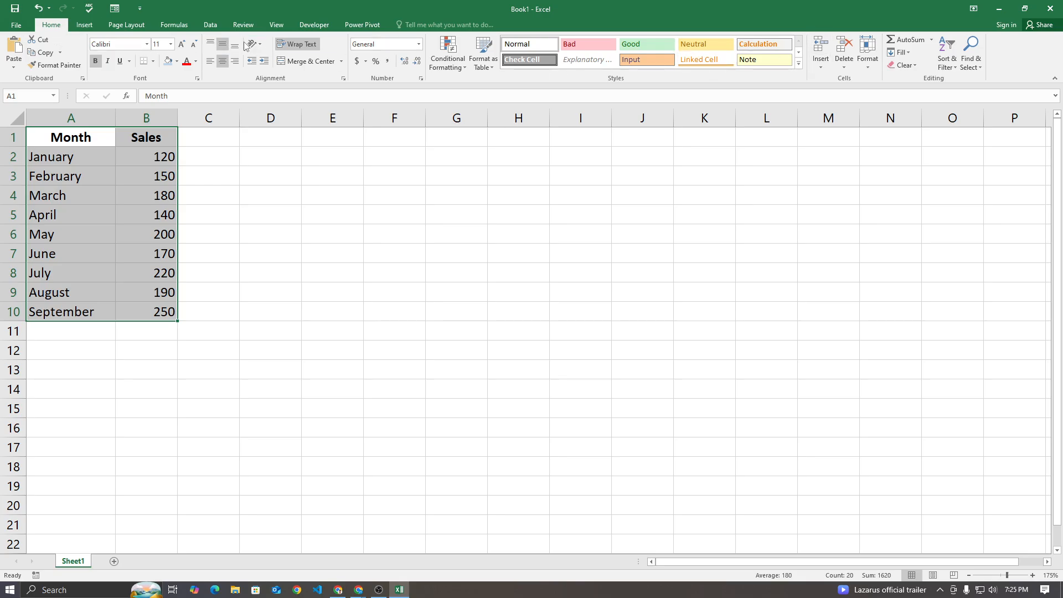
pyautogui.click(84, 24)
pyautogui.click(427, 56)
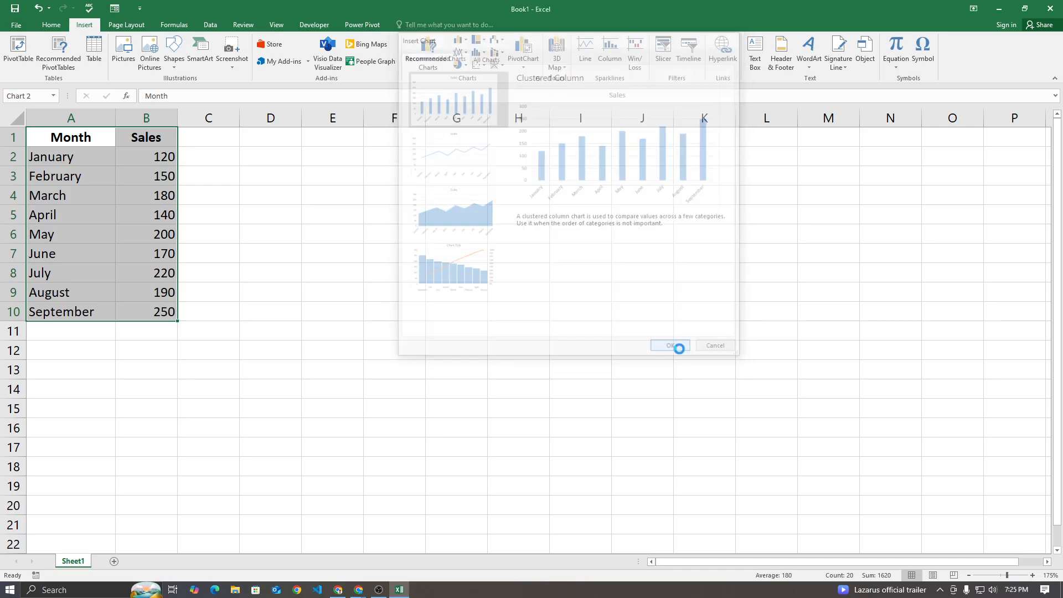
pyautogui.click(672, 349)
pyautogui.moveTo(503, 216); pyautogui.dragTo(612, 165)
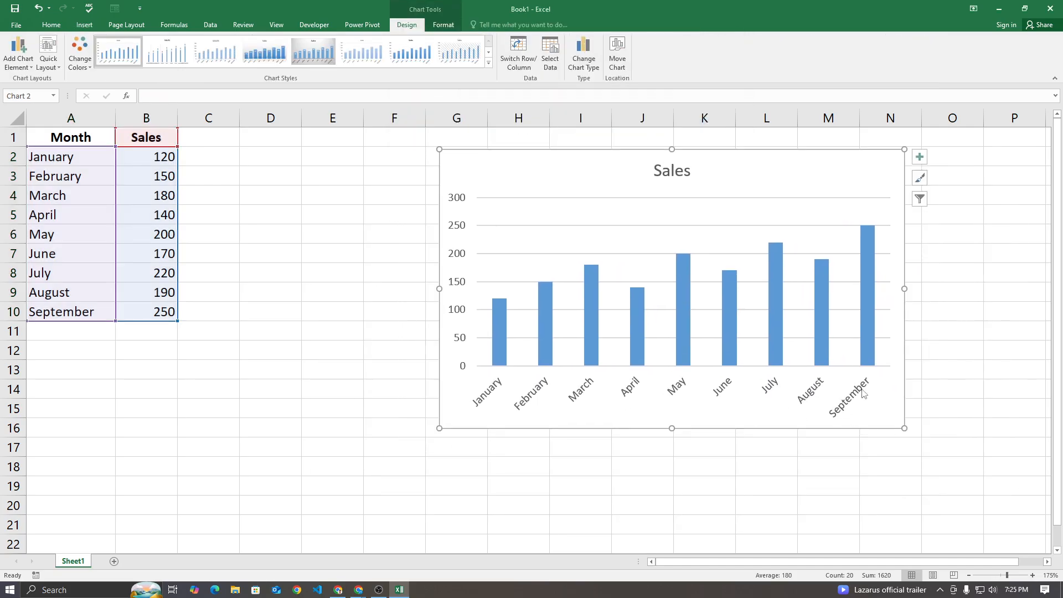
# Switch to the Google Meet call to check on the participants, and return to the Excel sheet
pyautogui.moveTo(359, 590)
pyautogui.click(347, 569)
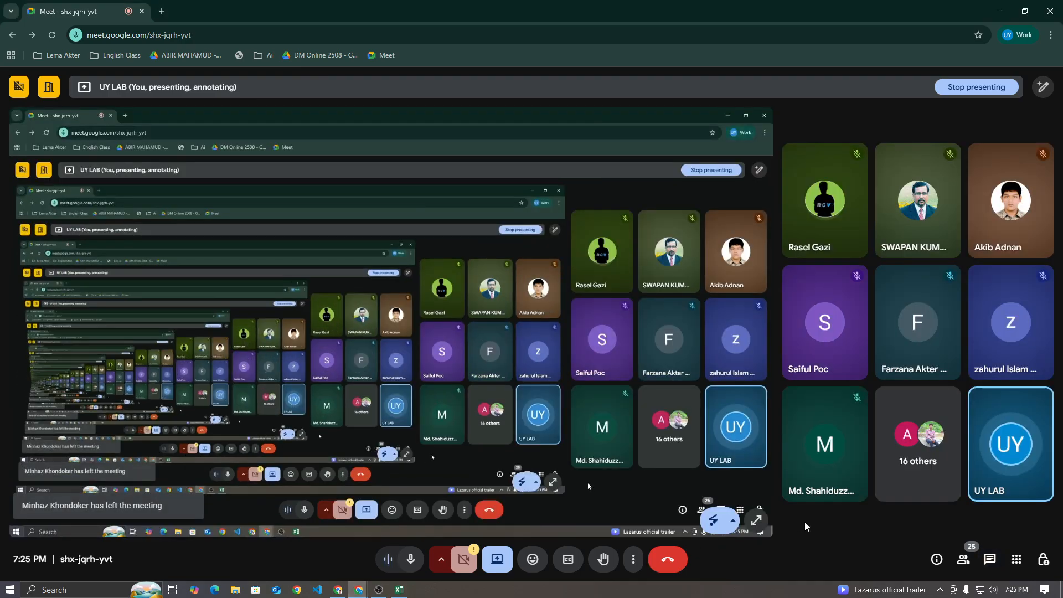
pyautogui.click(399, 590)
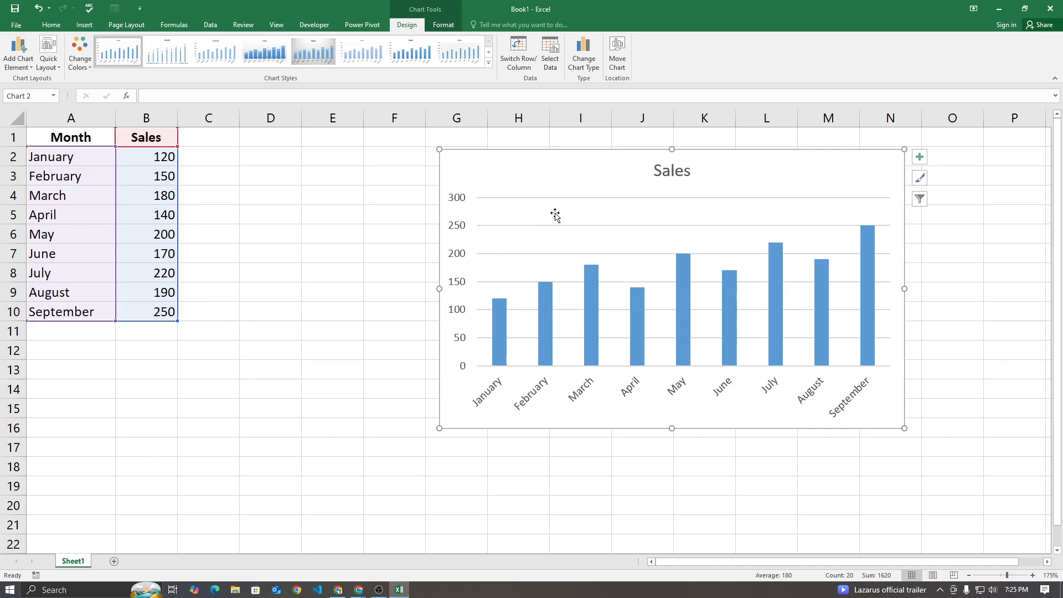
# Move the Sales chart up to row 1 and clear the September entry in A10:B10
pyautogui.moveTo(576, 161); pyautogui.dragTo(563, 143)
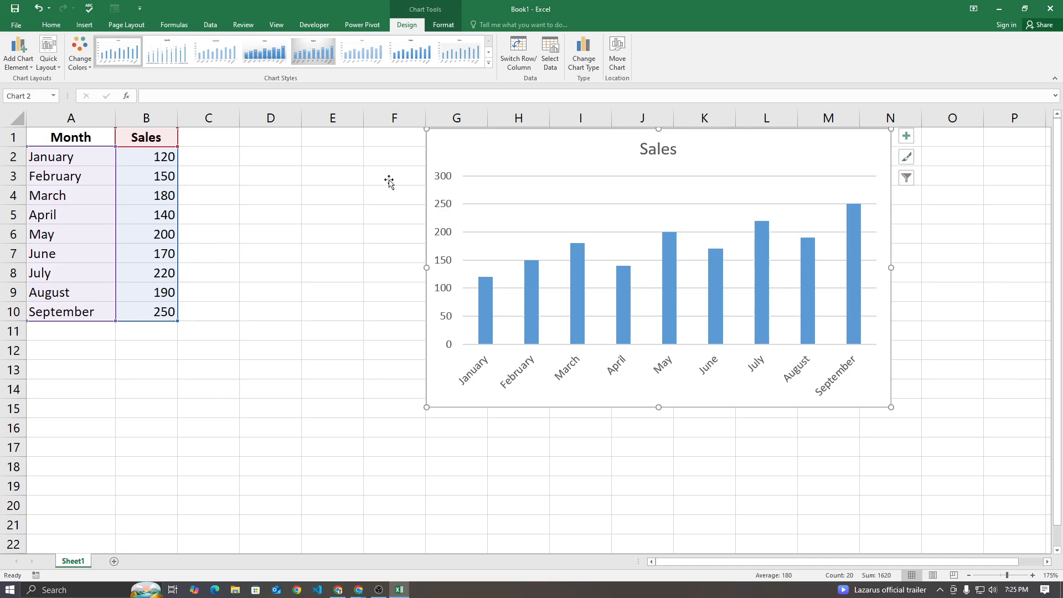
pyautogui.click(332, 195)
pyautogui.moveTo(71, 311); pyautogui.dragTo(162, 305)
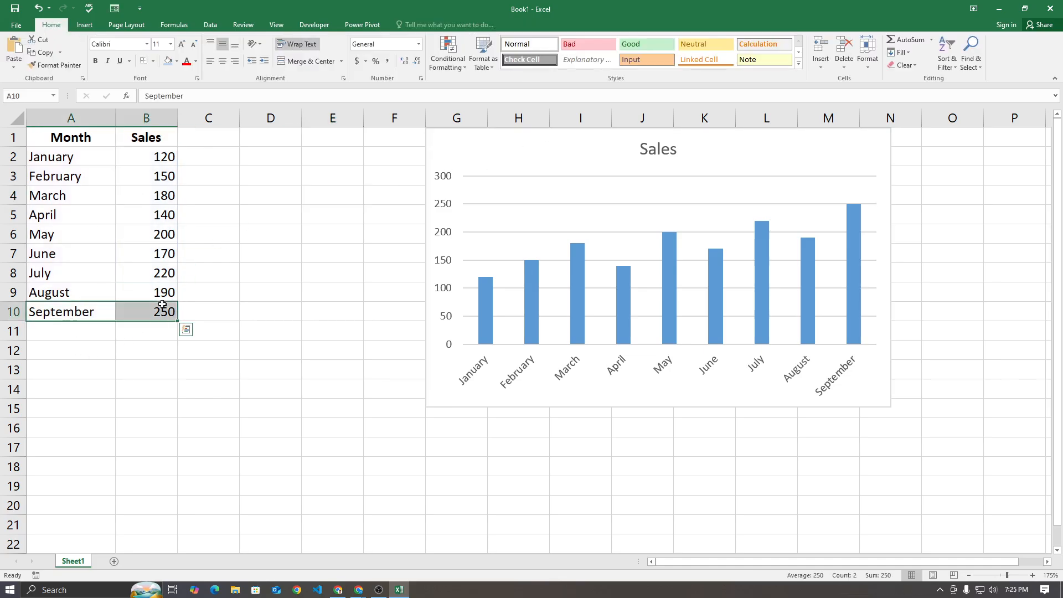
pyautogui.press('Delete')
pyautogui.click(222, 315)
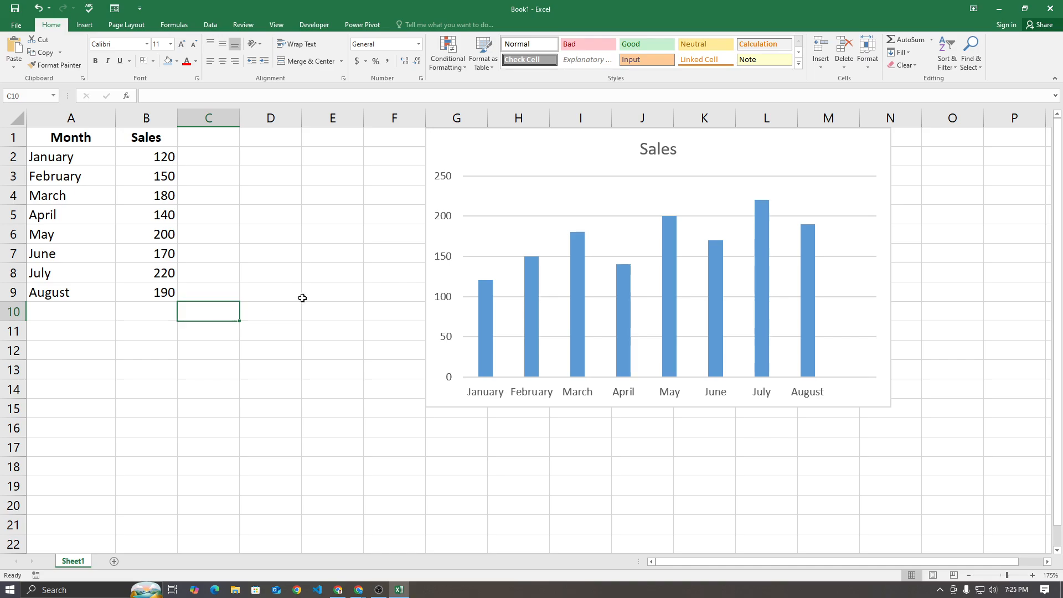
pyautogui.click(292, 266)
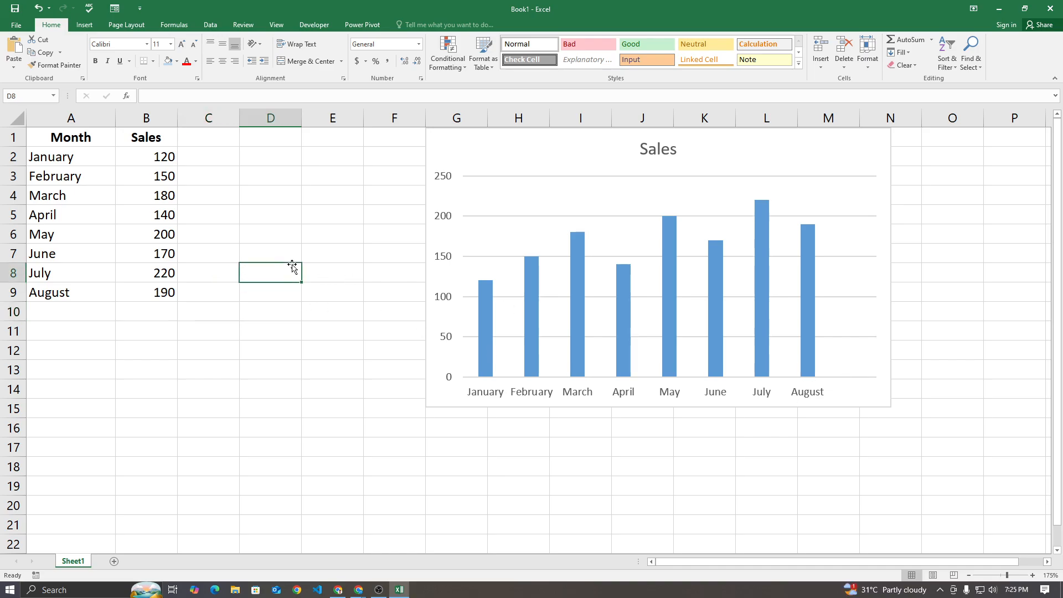
# Delete the Sales chart, leaving only the January to August table on the sheet
pyautogui.click(448, 152)
pyautogui.press('Delete')
pyautogui.click(396, 173)
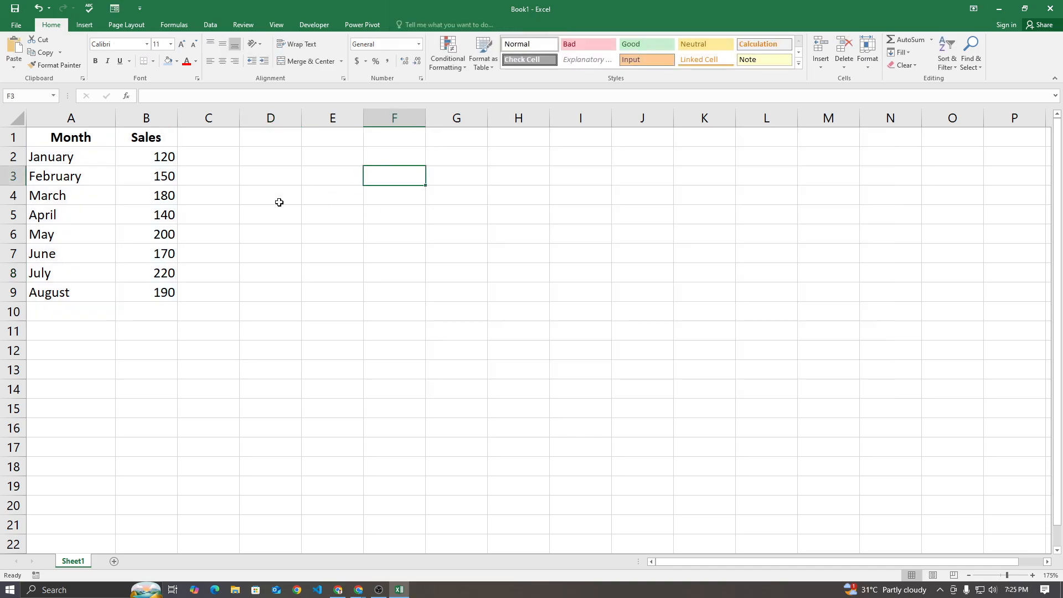
# Insert a clustered column chart from A1:B9 and place it at about H1 to O15
pyautogui.moveTo(72, 138); pyautogui.dragTo(163, 290)
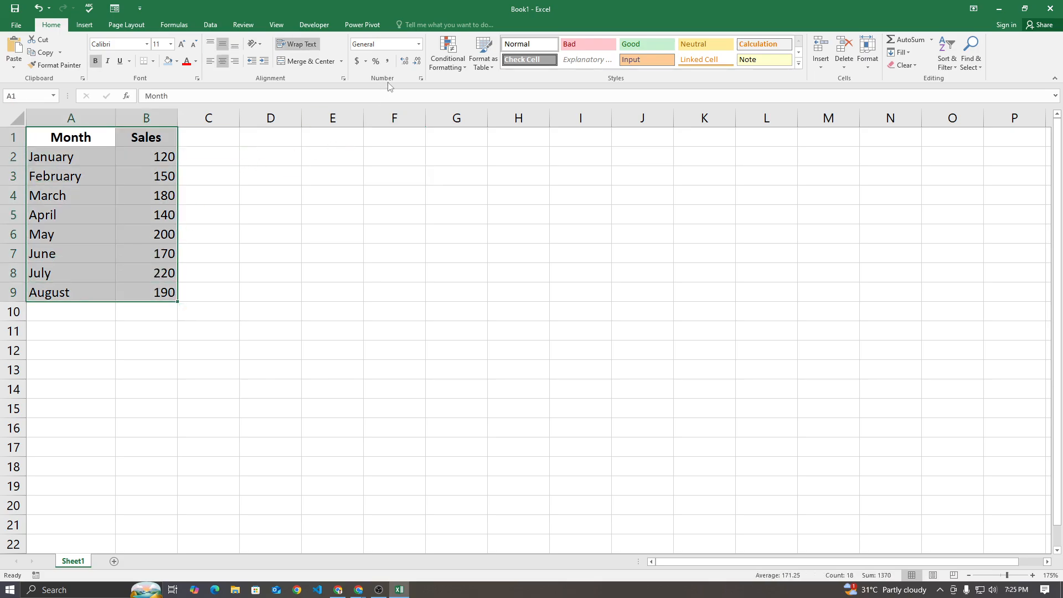
pyautogui.click(85, 24)
pyautogui.click(428, 53)
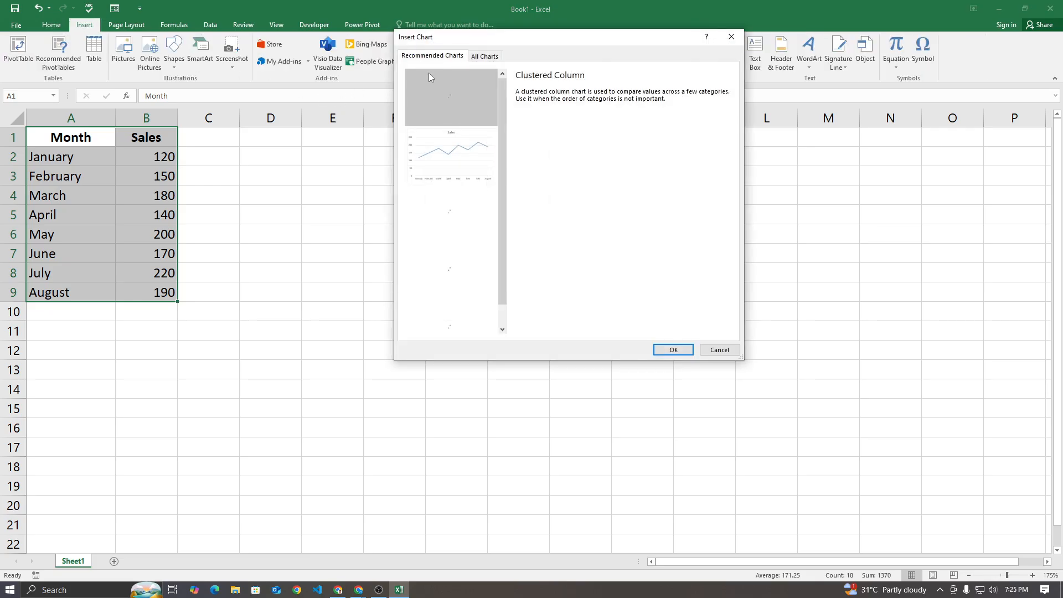
pyautogui.click(673, 350)
pyautogui.moveTo(581, 231); pyautogui.dragTo(756, 151)
pyautogui.click(343, 191)
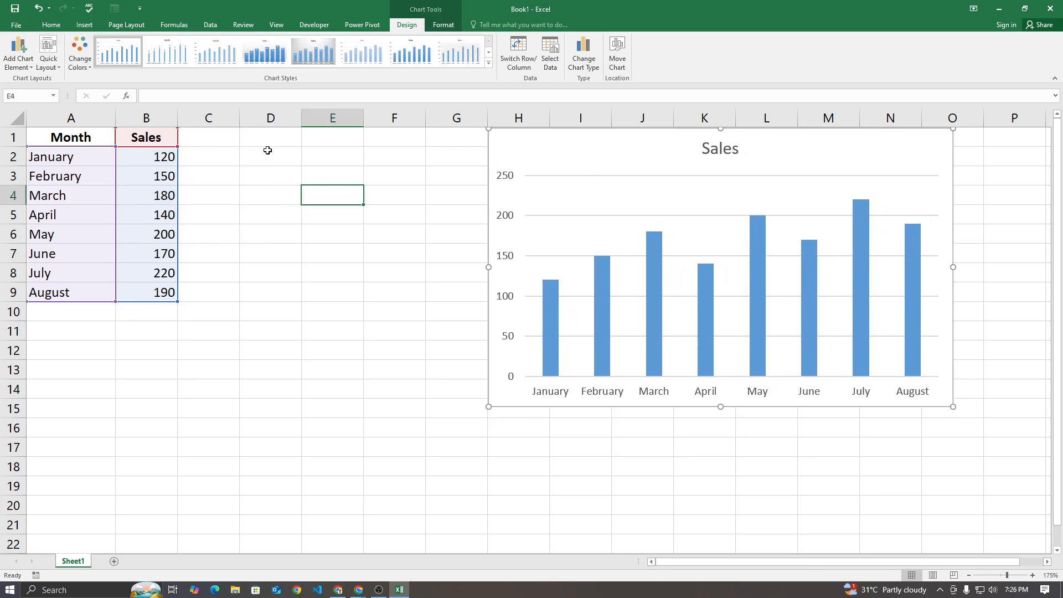
# Enter =COUNTA(A:A) in D1 to count the filled cells of the Month column
pyautogui.click(261, 140)
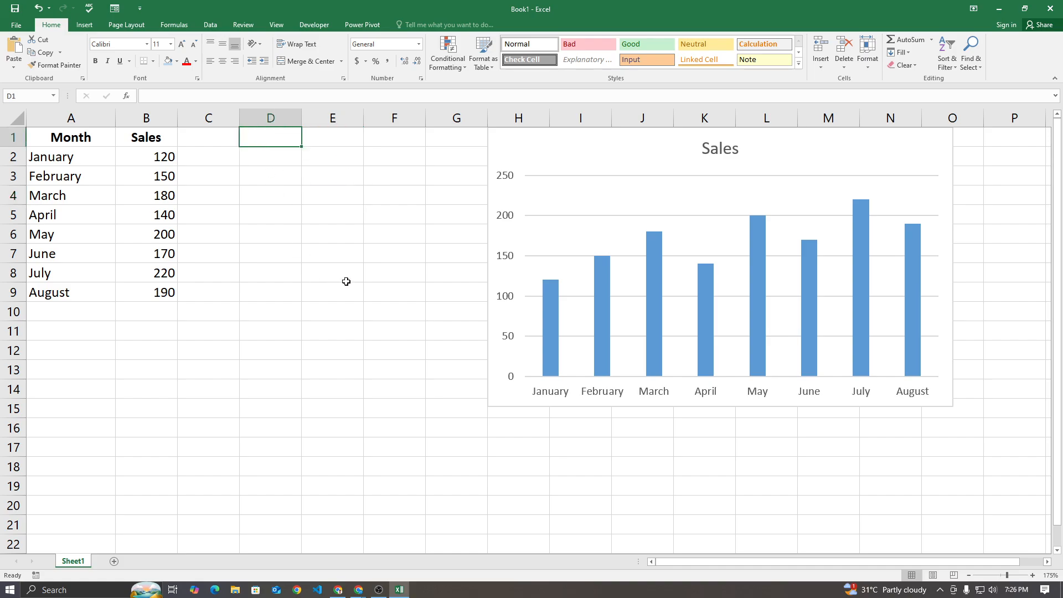
pyautogui.write('=counta')
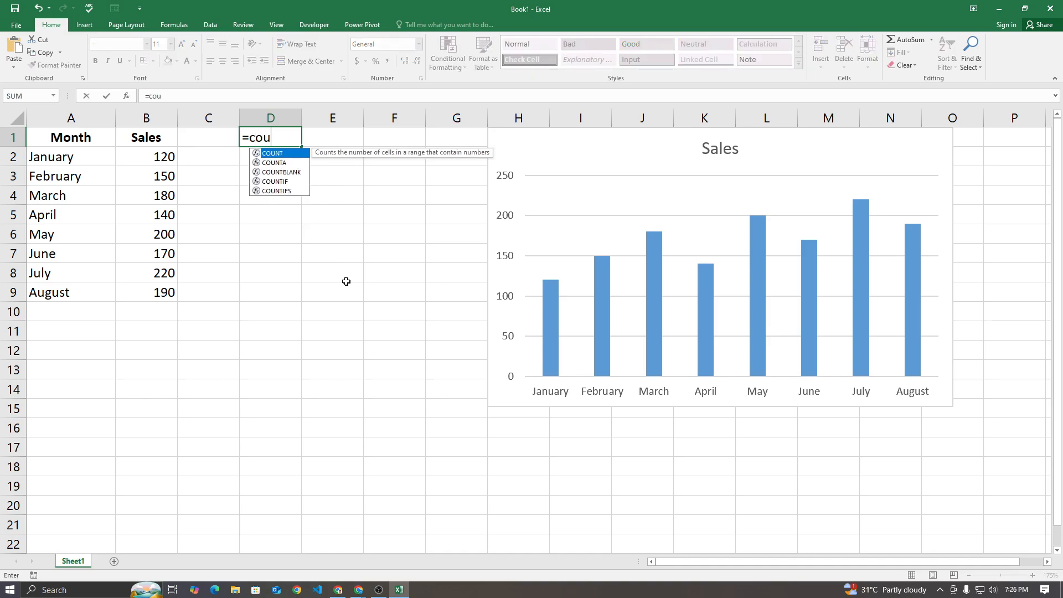
pyautogui.press('Tab')
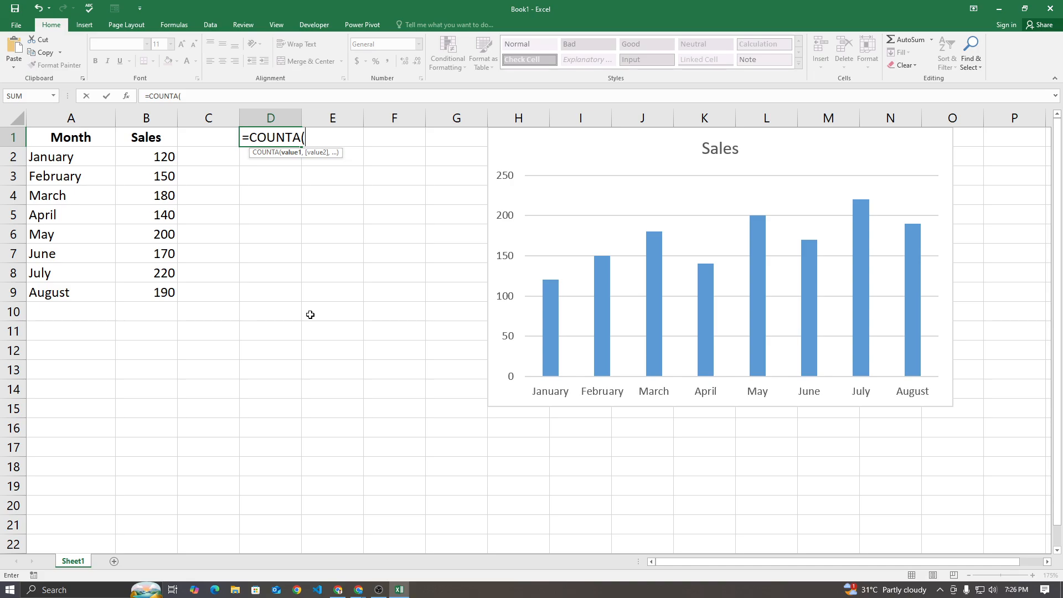
pyautogui.click(59, 115)
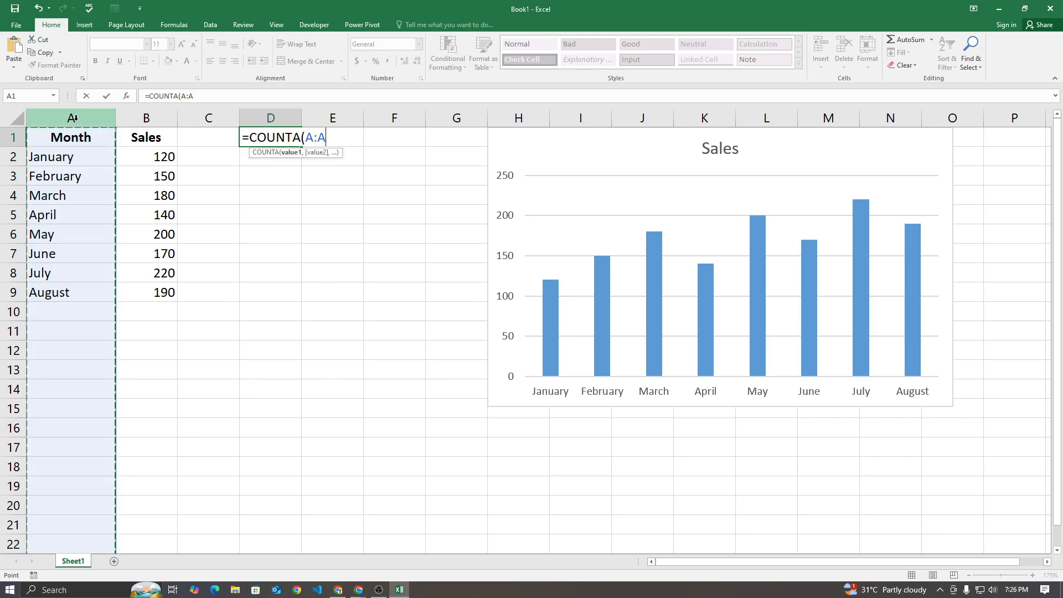
pyautogui.press('Return')
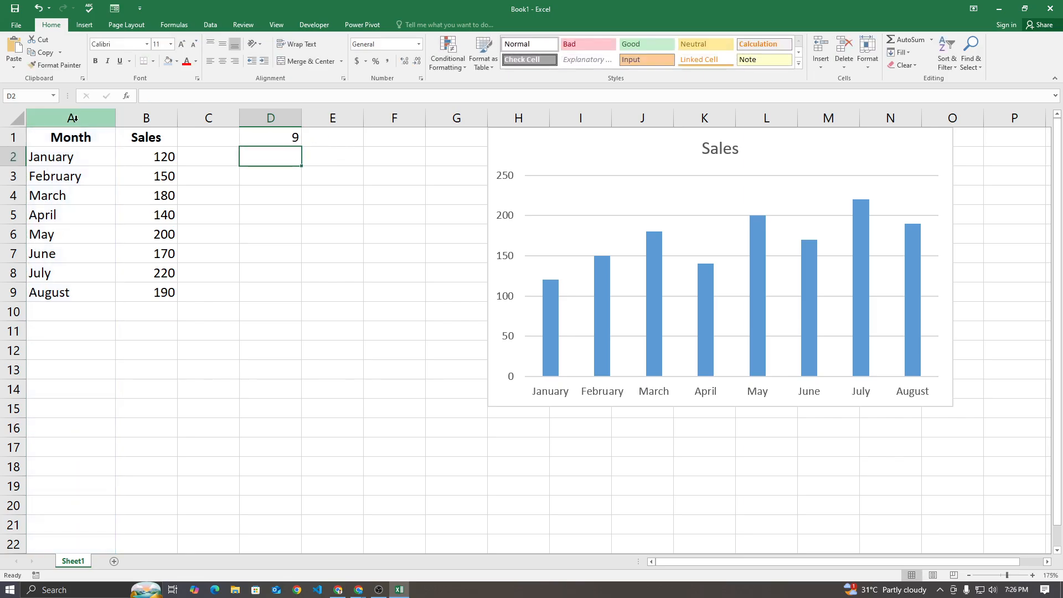
# Check the COUNTA result in D1 by going through the filled cells A1 to A9 one by one
pyautogui.click(299, 137)
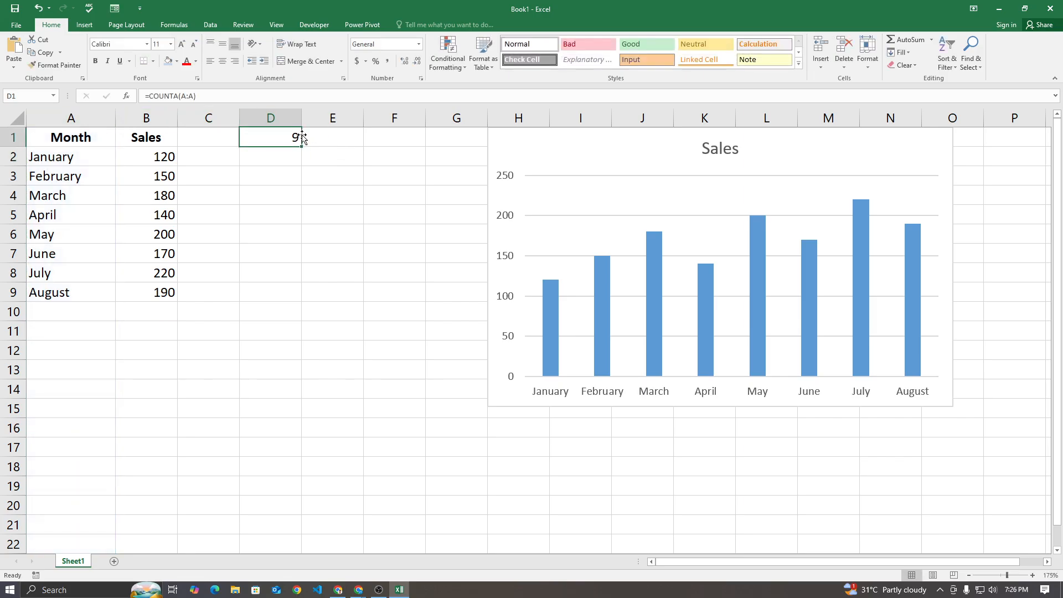
pyautogui.click(83, 137)
pyautogui.click(85, 157)
pyautogui.click(82, 176)
pyautogui.click(79, 196)
pyautogui.click(77, 215)
pyautogui.click(76, 234)
pyautogui.click(75, 254)
pyautogui.click(73, 272)
pyautogui.click(70, 292)
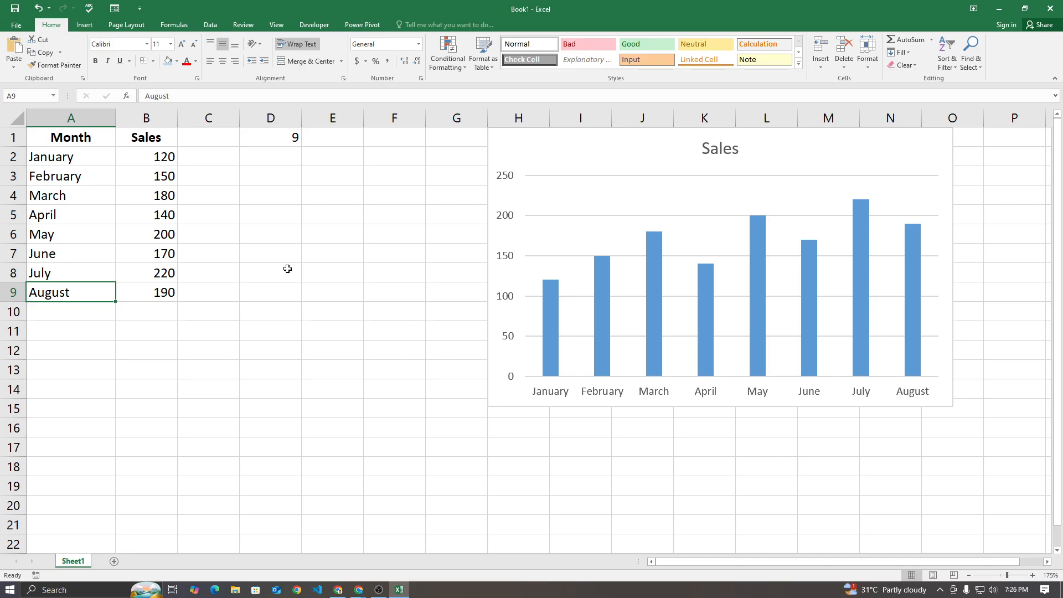
pyautogui.click(102, 142)
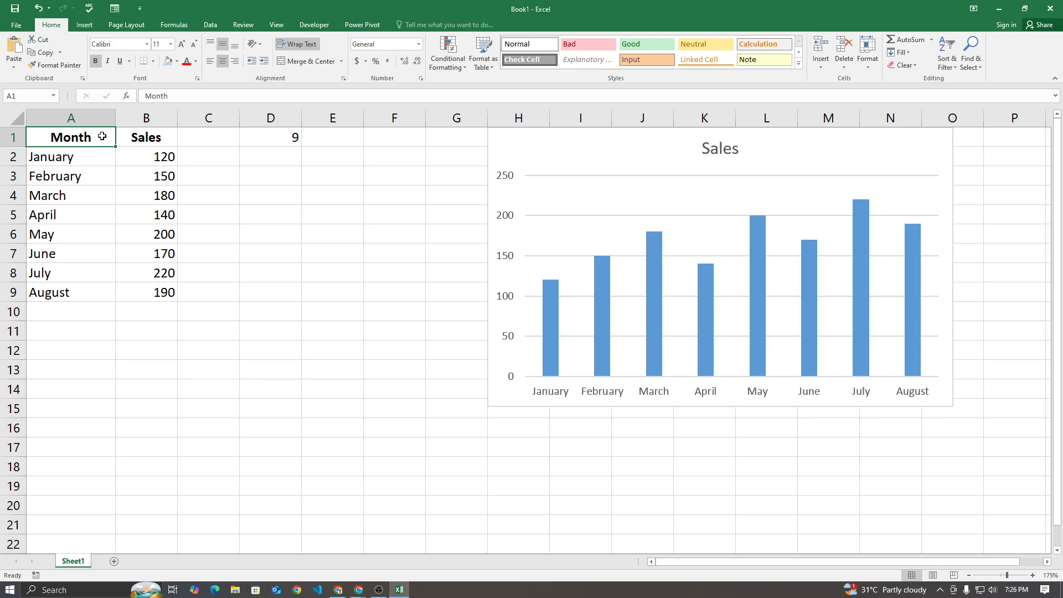
pyautogui.click(253, 216)
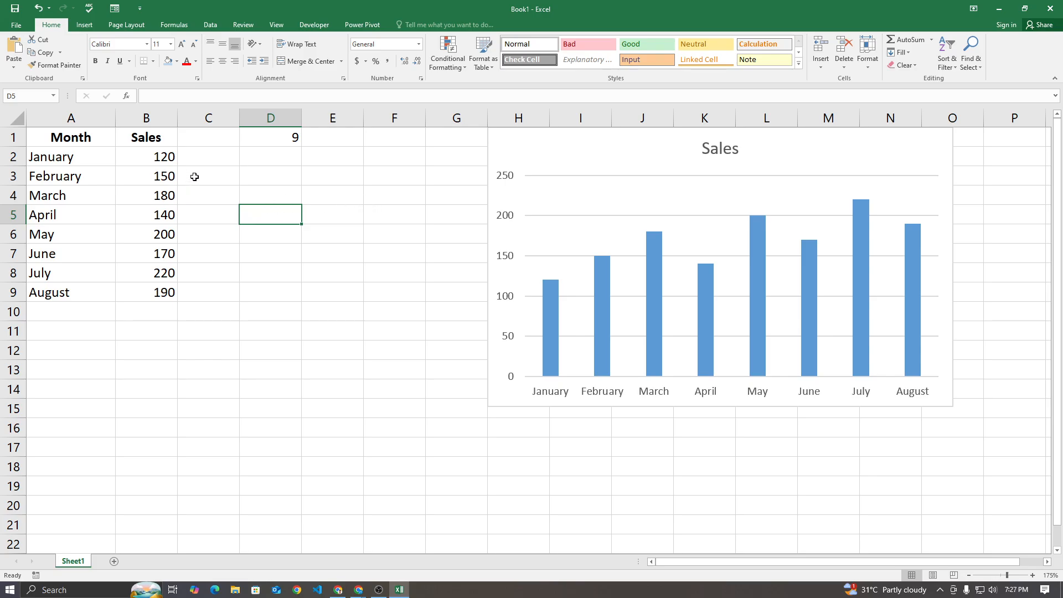
# Search the available commands for the tools that define and manage names
pyautogui.click(211, 24)
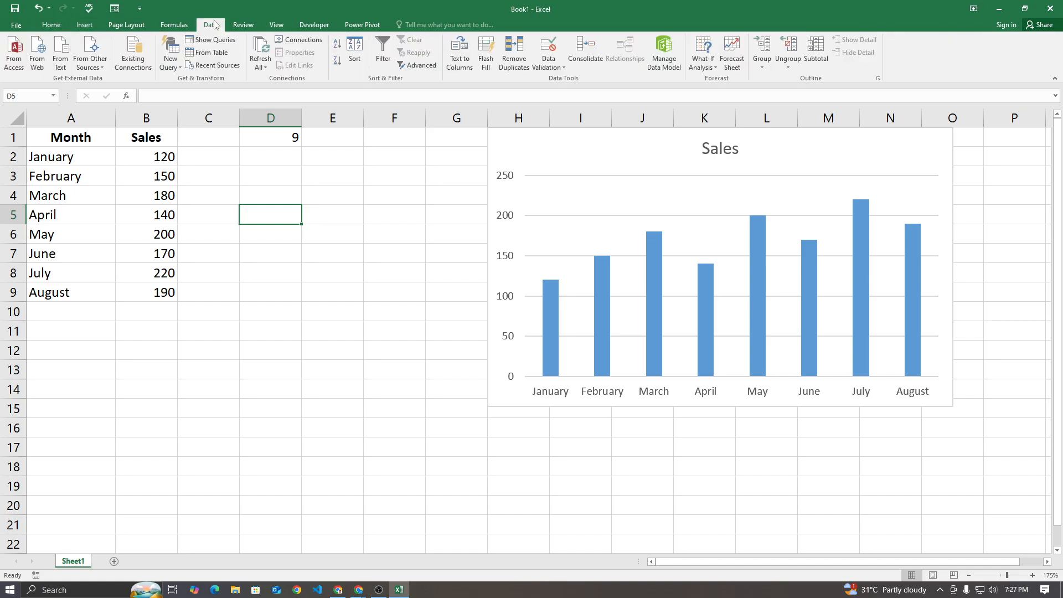
pyautogui.click(244, 25)
pyautogui.click(277, 25)
pyautogui.click(127, 25)
pyautogui.click(84, 25)
pyautogui.click(243, 25)
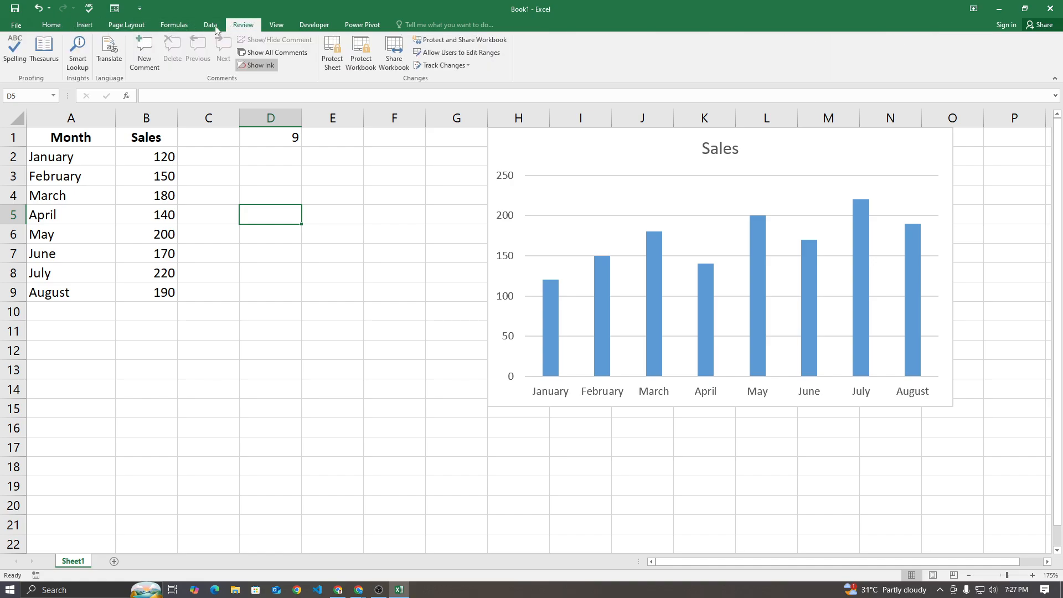
pyautogui.click(210, 24)
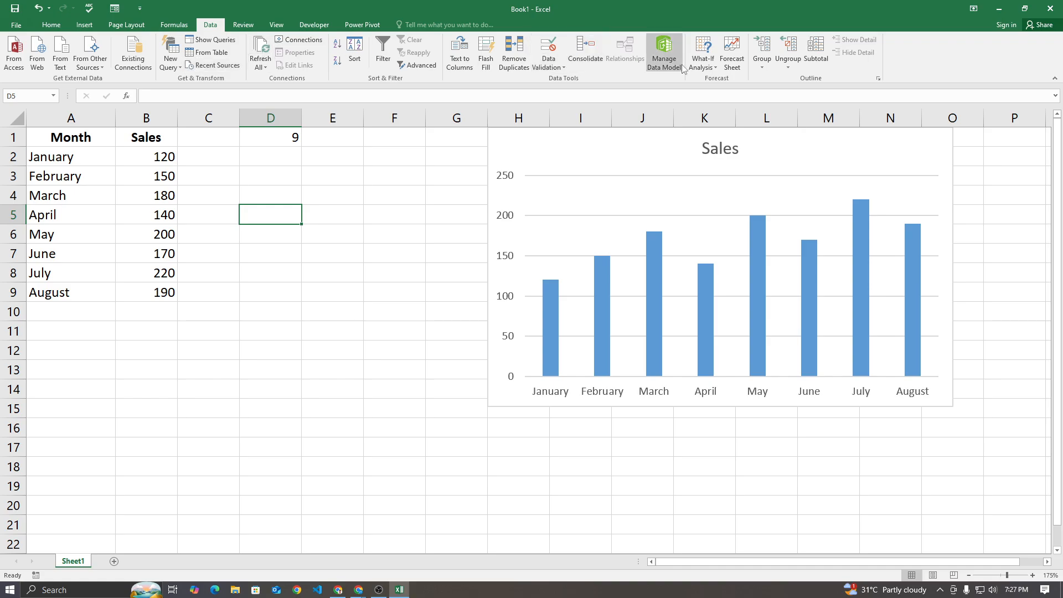
pyautogui.click(243, 25)
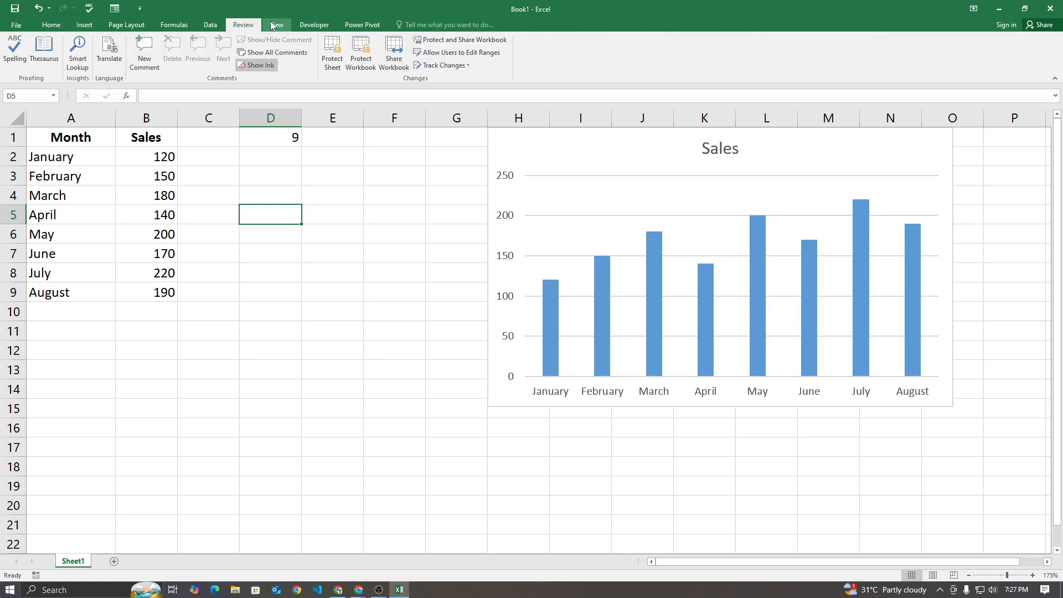
pyautogui.click(272, 25)
pyautogui.click(301, 26)
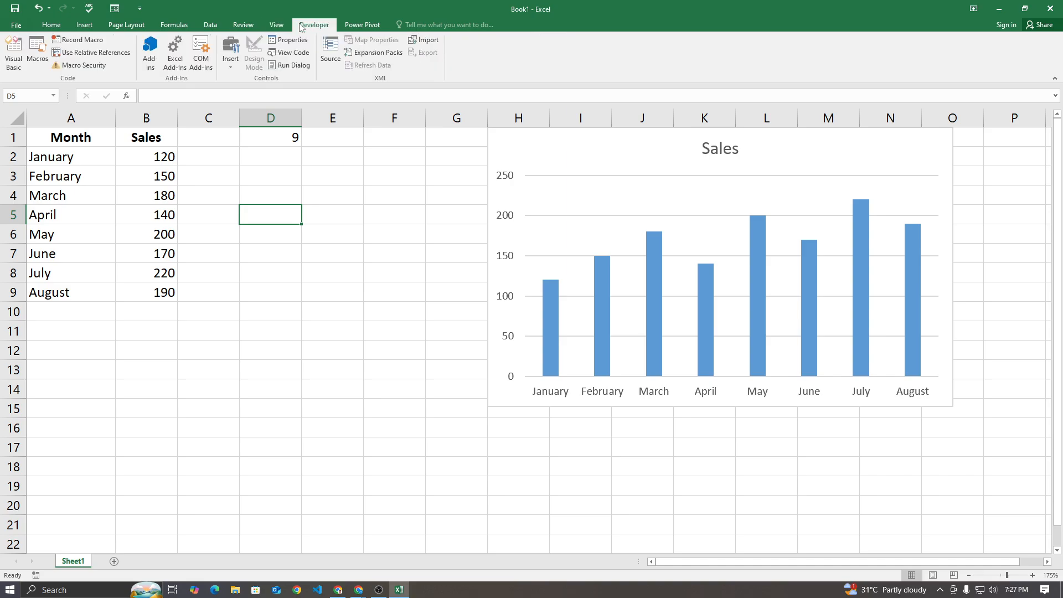
pyautogui.click(244, 25)
pyautogui.click(214, 26)
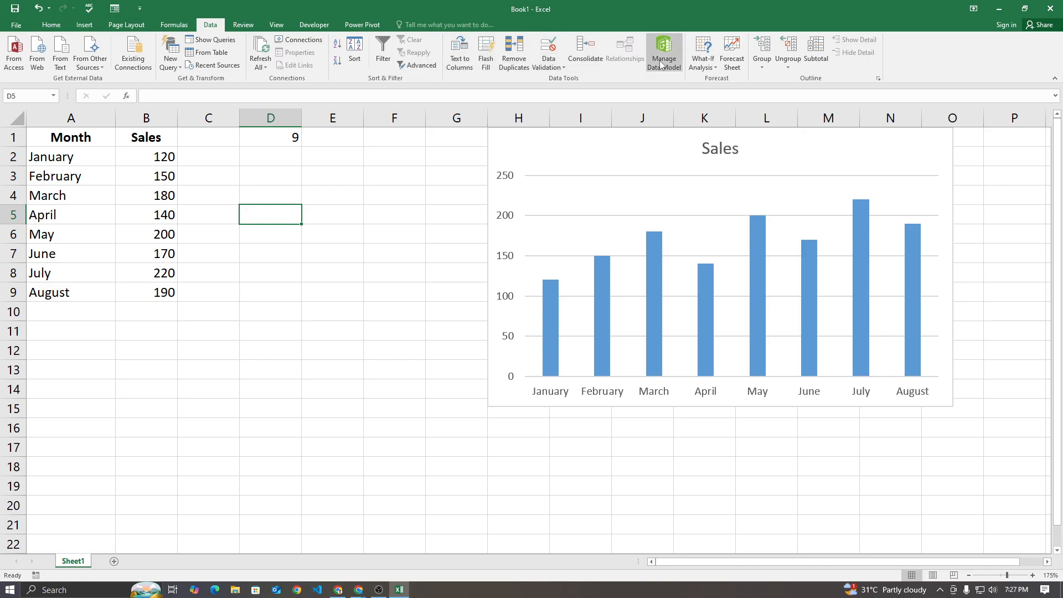
pyautogui.click(174, 24)
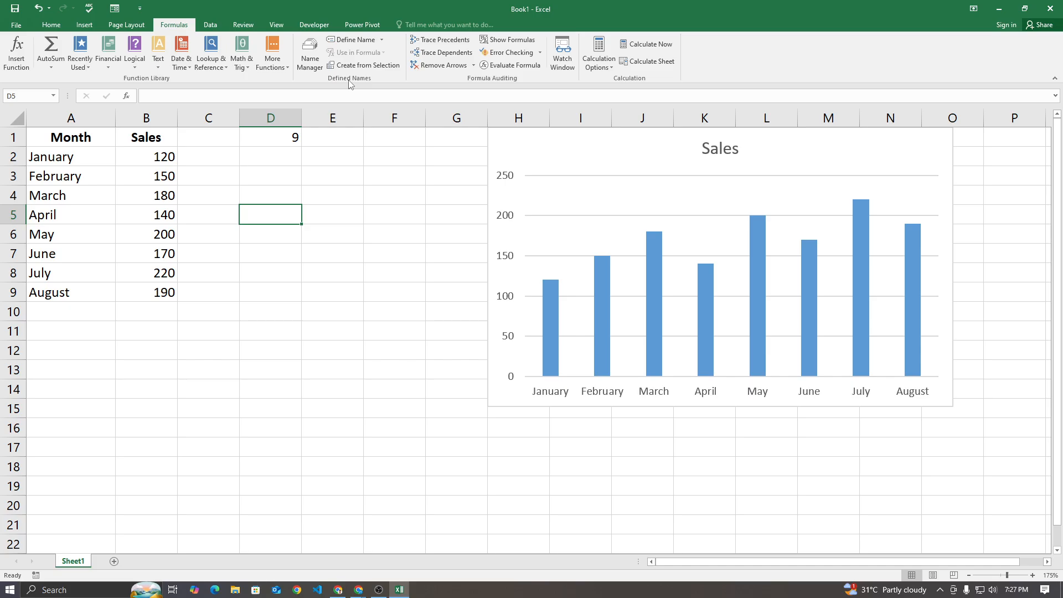
pyautogui.moveTo(71, 136); pyautogui.dragTo(163, 292)
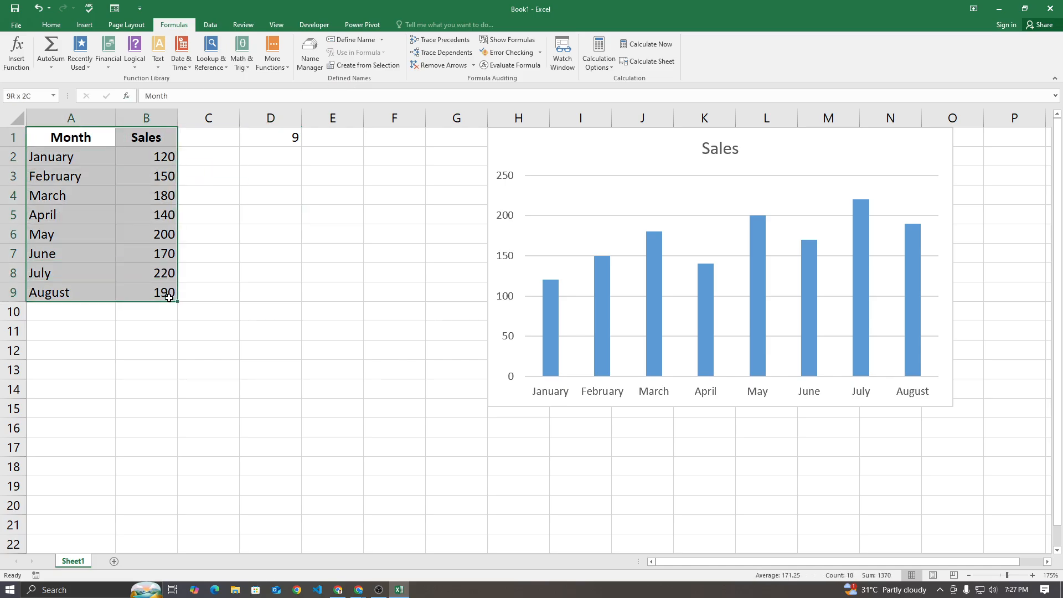
pyautogui.click(268, 293)
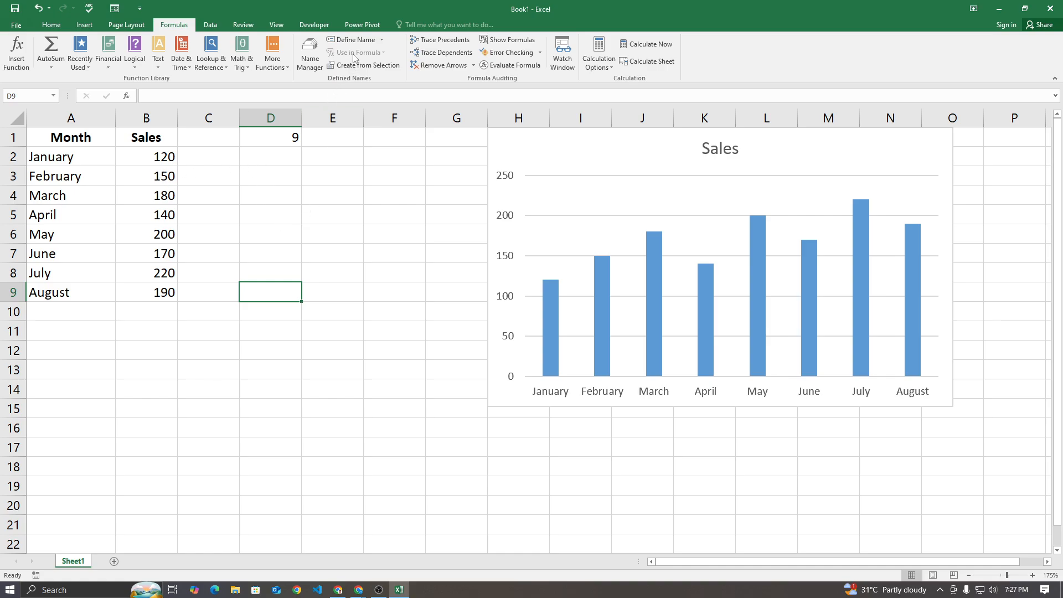
pyautogui.click(352, 40)
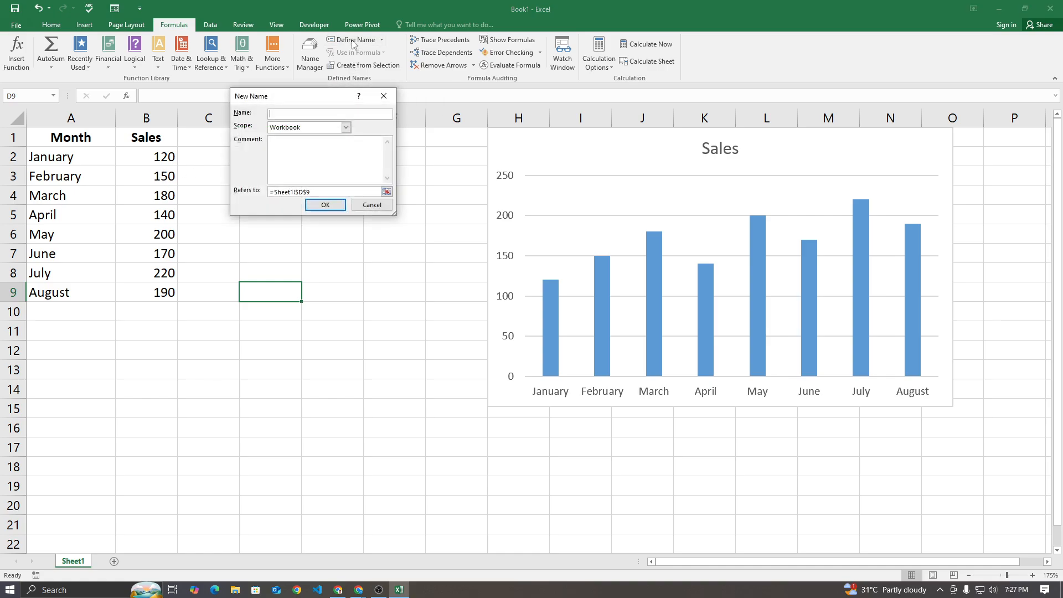
pyautogui.moveTo(311, 102); pyautogui.dragTo(400, 209)
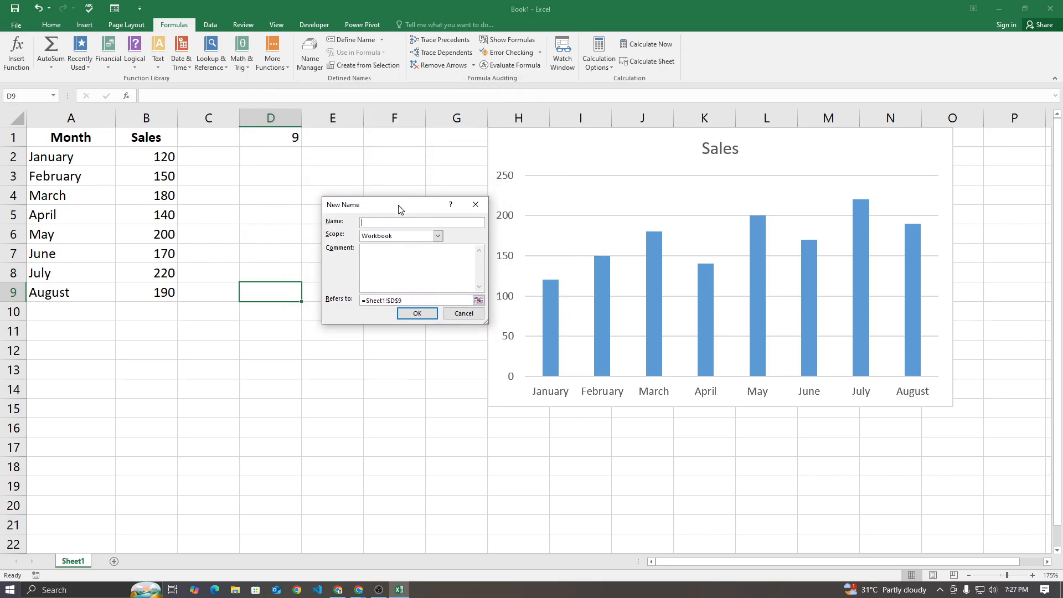
pyautogui.click(476, 206)
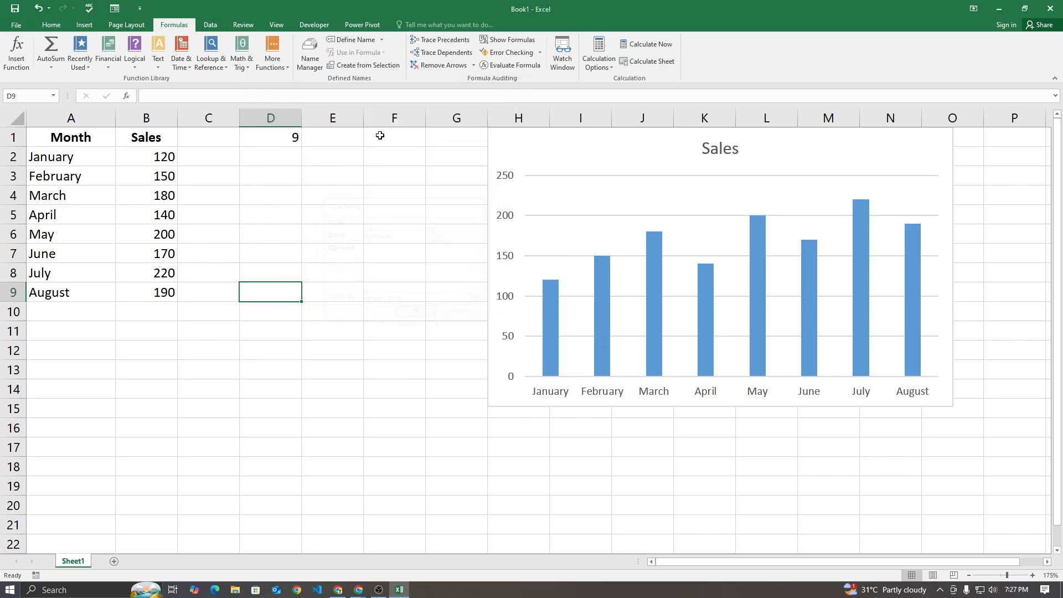
pyautogui.click(313, 61)
pyautogui.click(280, 168)
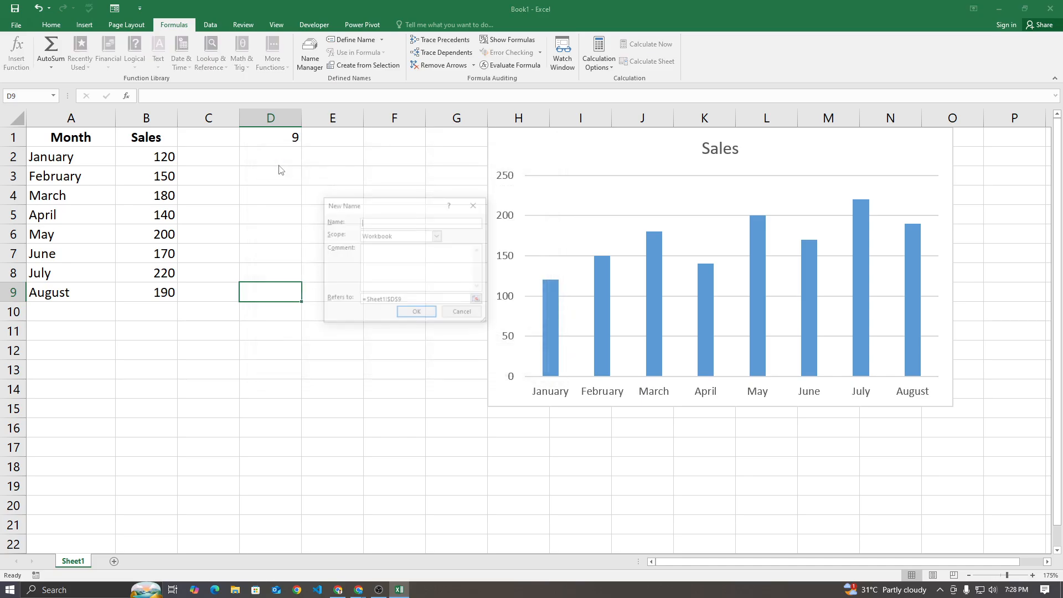
pyautogui.moveTo(374, 201)
pyautogui.mouseDown()
pyautogui.moveTo(430, 153)
pyautogui.moveTo(376, 201)
pyautogui.mouseUp()
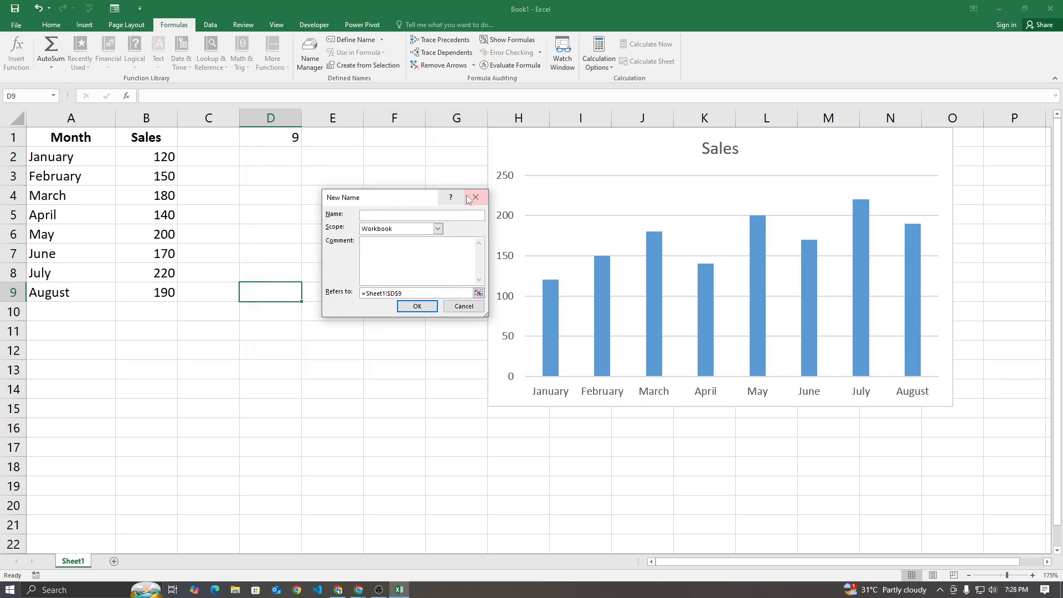
pyautogui.click(476, 199)
pyautogui.click(311, 59)
pyautogui.click(545, 142)
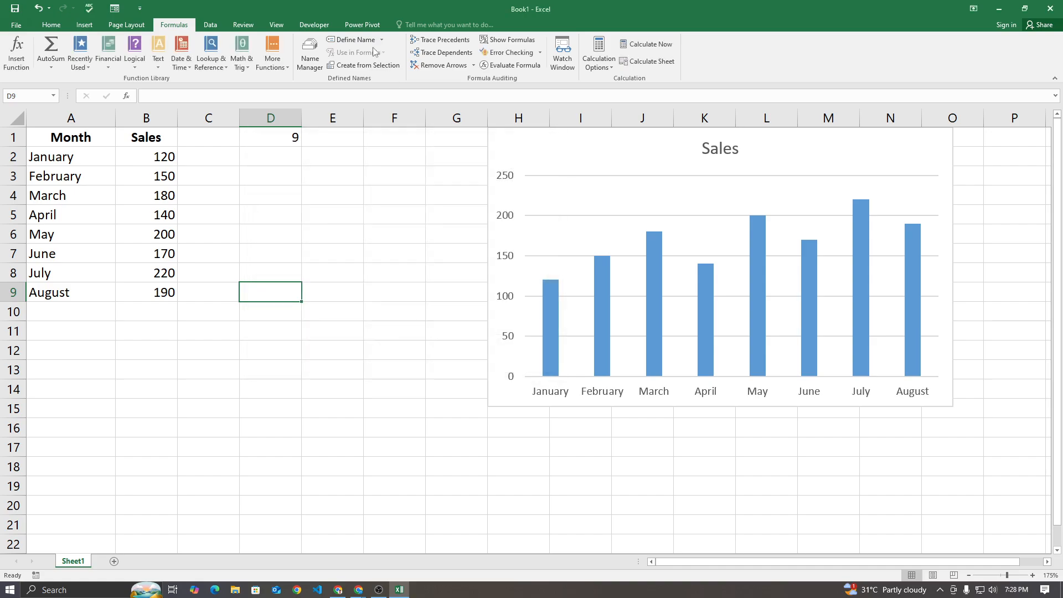
# Start a new workbook-scoped defined name called month and enlarge its dialog for a longer formula
pyautogui.click(352, 40)
pyautogui.moveTo(377, 205); pyautogui.dragTo(368, 159)
pyautogui.moveTo(479, 271); pyautogui.dragTo(660, 383)
pyautogui.moveTo(461, 156); pyautogui.dragTo(519, 167)
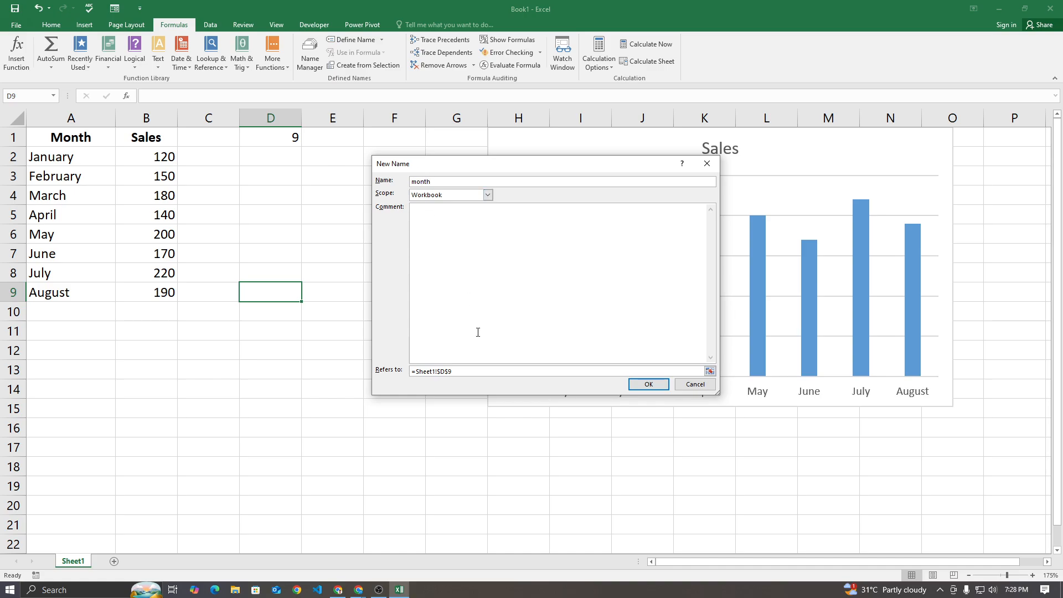
# Replace the month name's default reference with the start of an OFFSET formula based on Sheet1!$A$1
pyautogui.moveTo(453, 372); pyautogui.dragTo(407, 375)
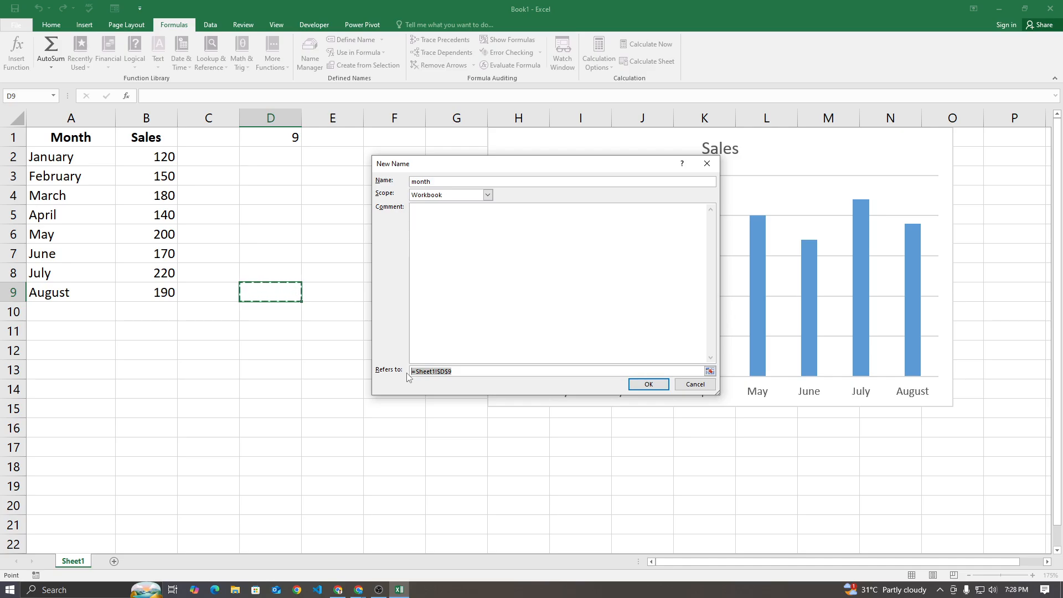
pyautogui.press('BackSpace')
pyautogui.write('=of')
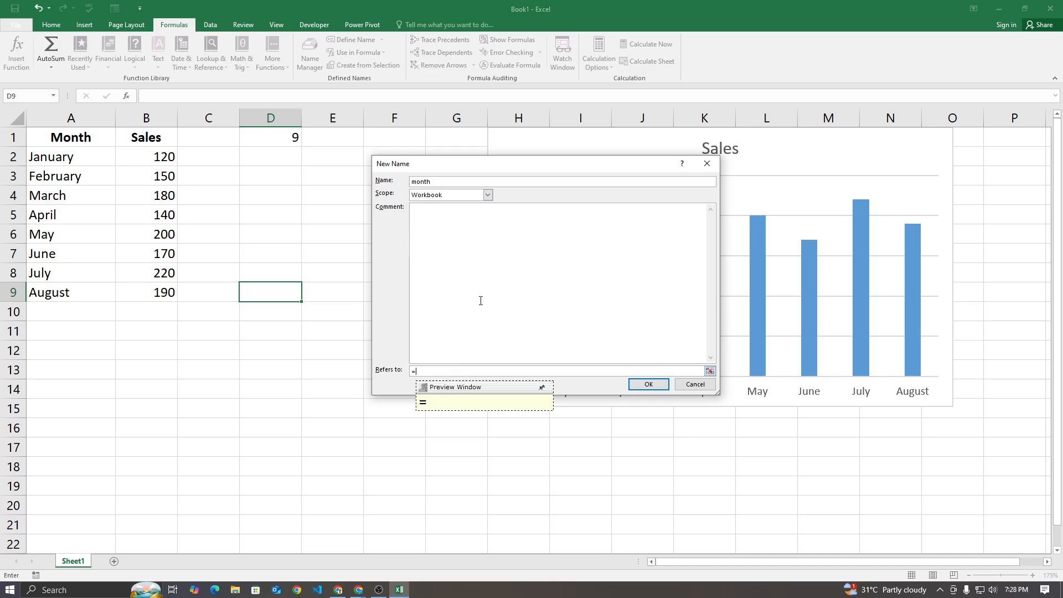
pyautogui.press('BackSpace')
pyautogui.press('BackSpace')
pyautogui.press('BackSpace')
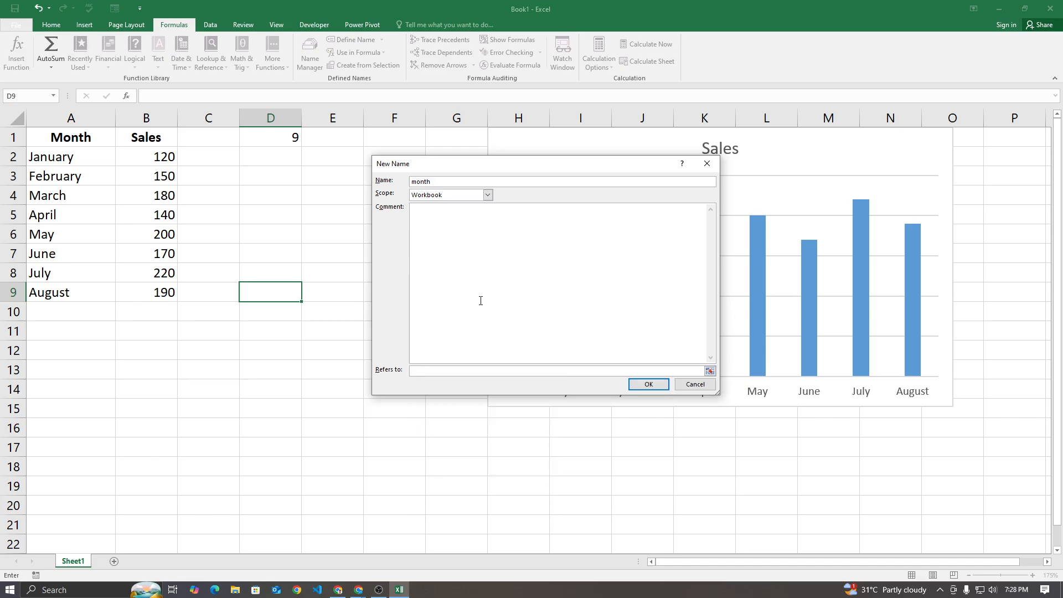
pyautogui.write('OFFSET')
pyautogui.click(90, 140)
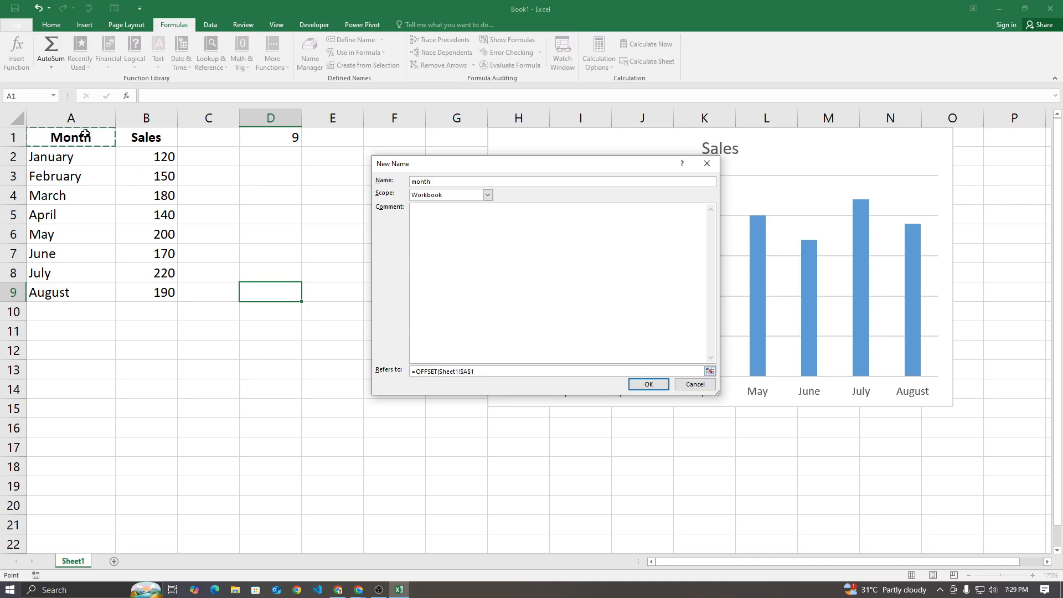
# Complete the month formula with 1 row, 0 columns, height Sheet1!$D$1-1 and width 1, and save the name
pyautogui.write(',')
pyautogui.write('1,0,')
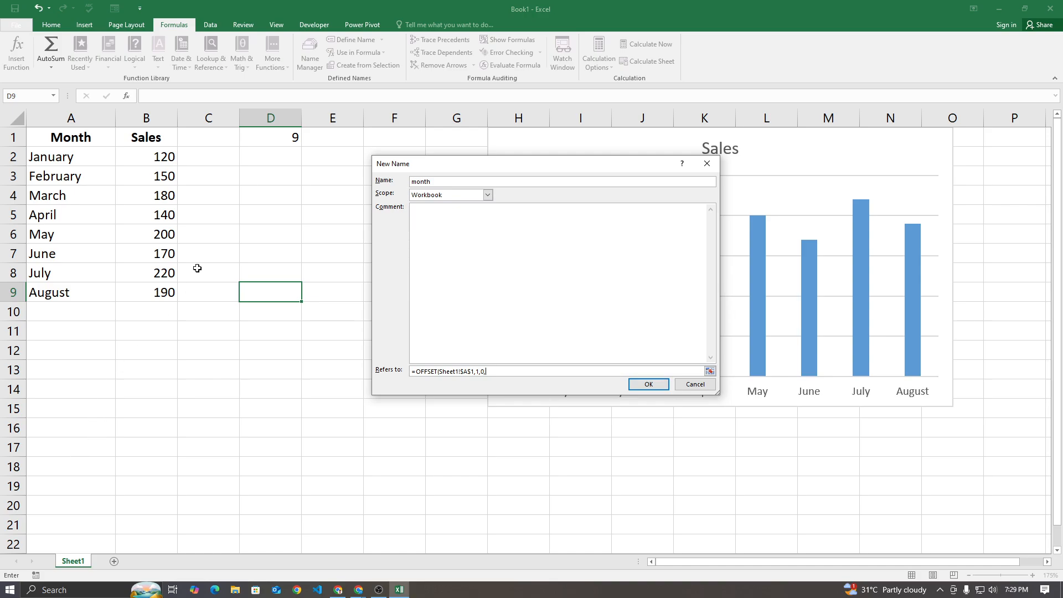
pyautogui.click(265, 138)
pyautogui.write('-1,')
pyautogui.write('1)')
pyautogui.click(649, 385)
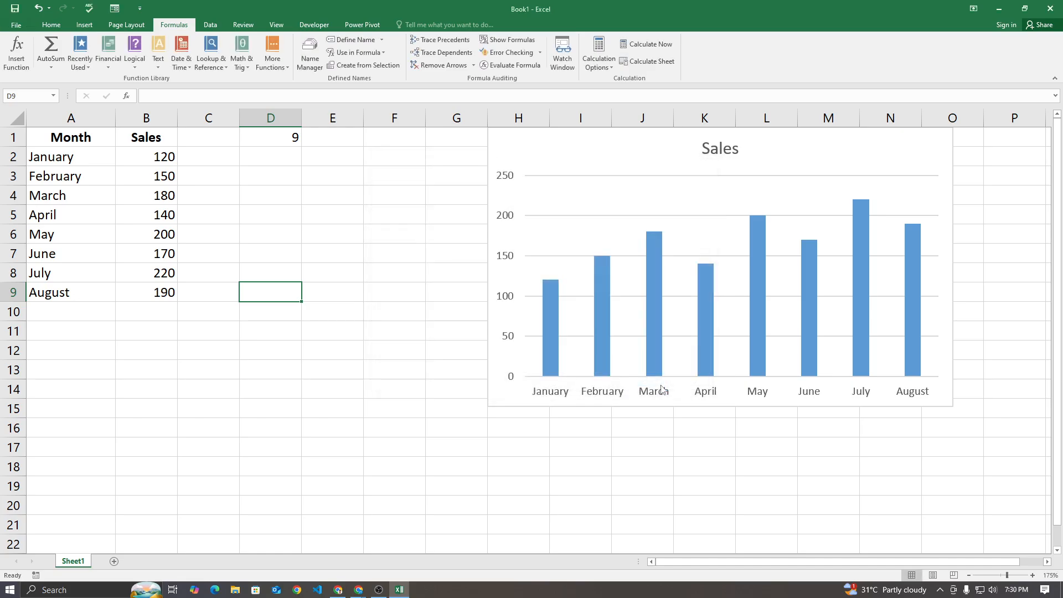
# Open the list of defined names and copy the month name's OFFSET formula
pyautogui.click(311, 58)
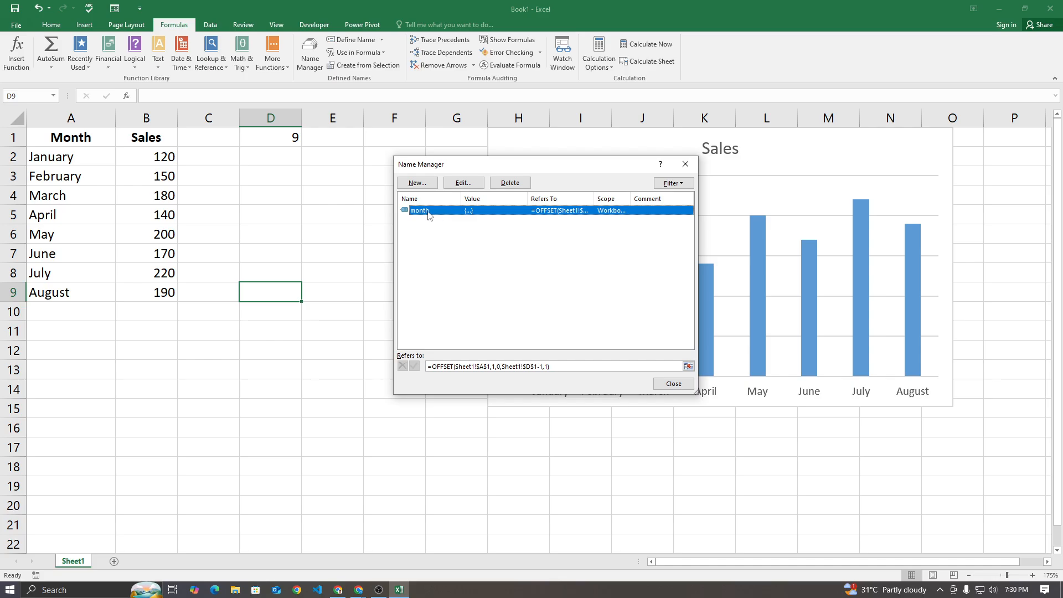
pyautogui.moveTo(561, 367); pyautogui.dragTo(427, 367)
pyautogui.click(452, 341)
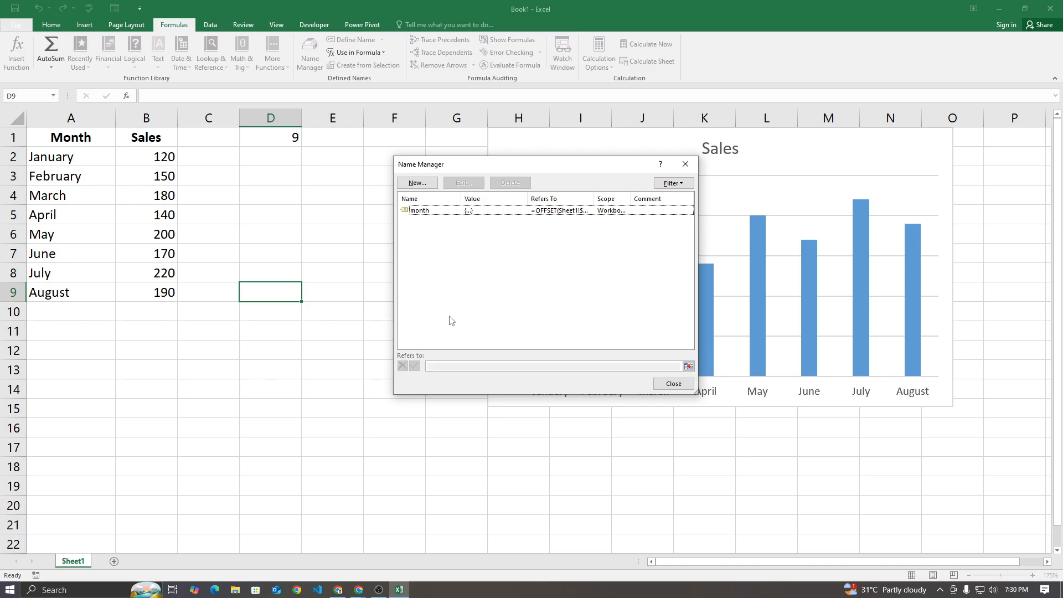
# Start a new workbook-scoped name called sales and paste the copied OFFSET formula as its reference
pyautogui.click(425, 185)
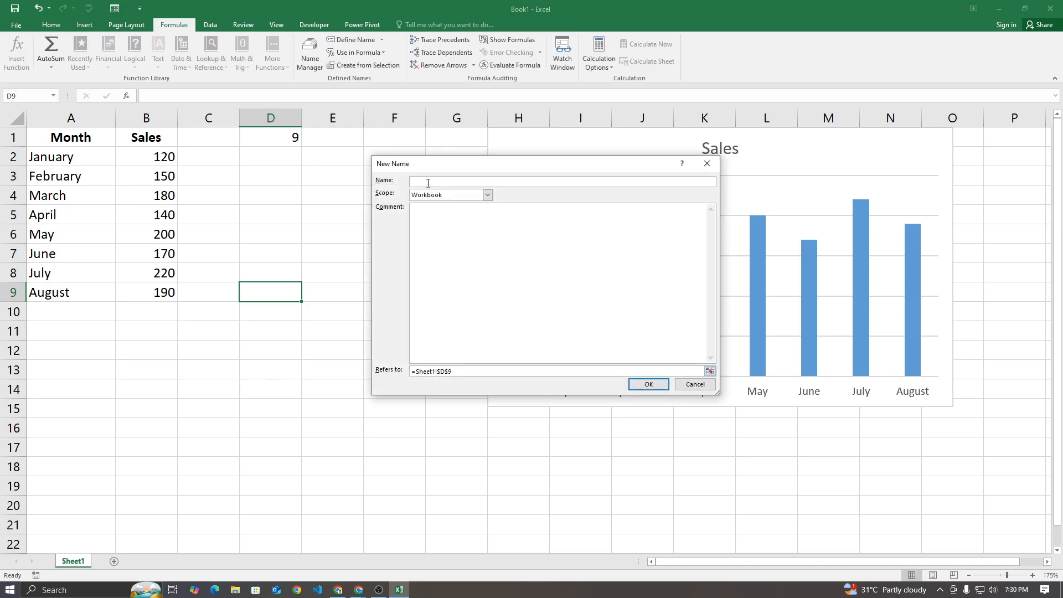
pyautogui.write('sales')
pyautogui.click(458, 371)
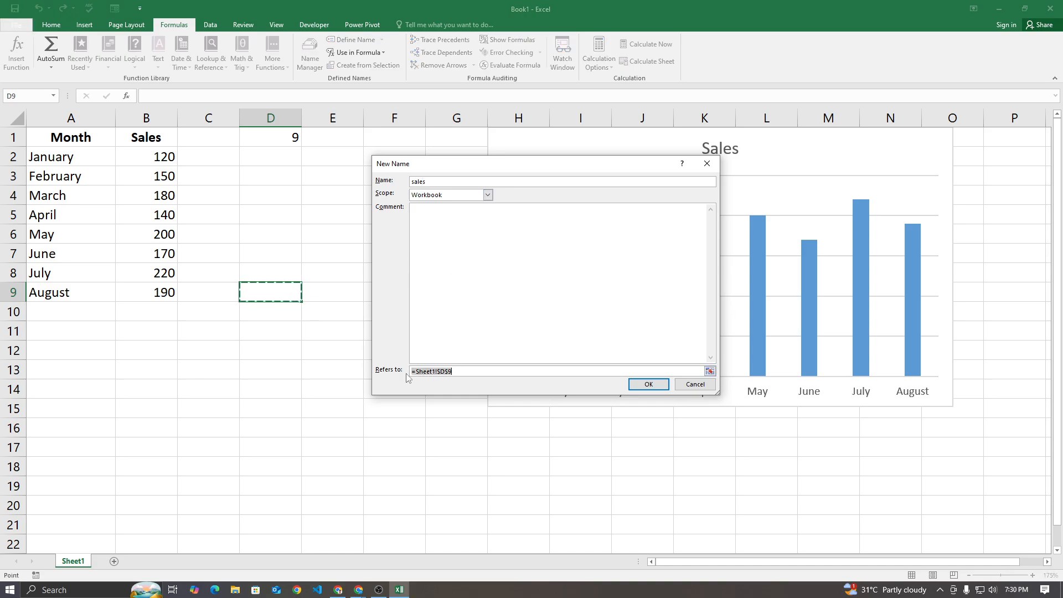
pyautogui.press('BackSpace')
pyautogui.hotkey('ctrl', 'v')
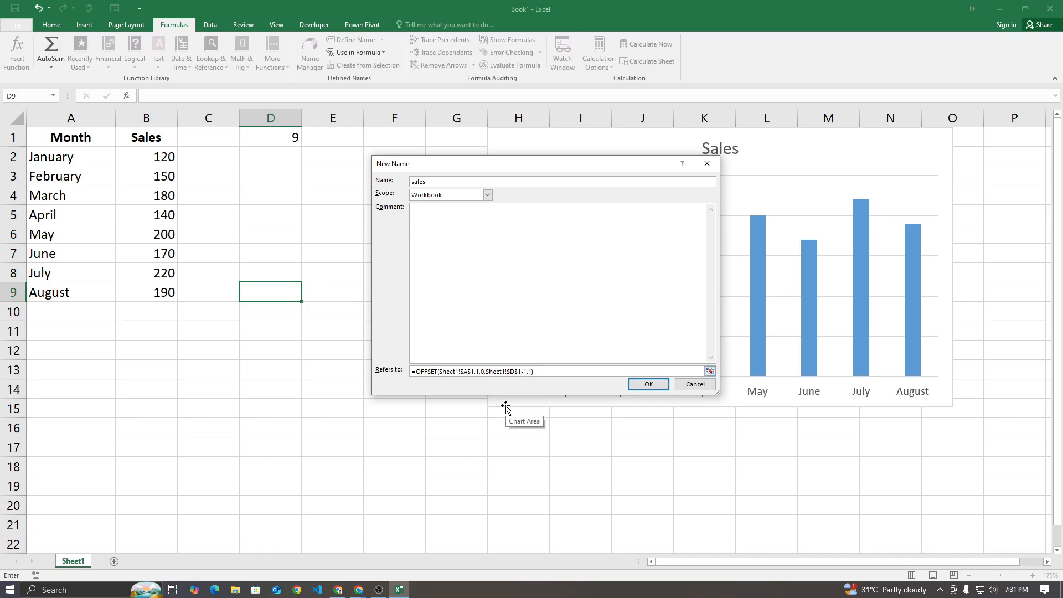
# Change the starting cell in the sales formula to $B$1 and save the name
pyautogui.press('BackSpace')
pyautogui.write('B')
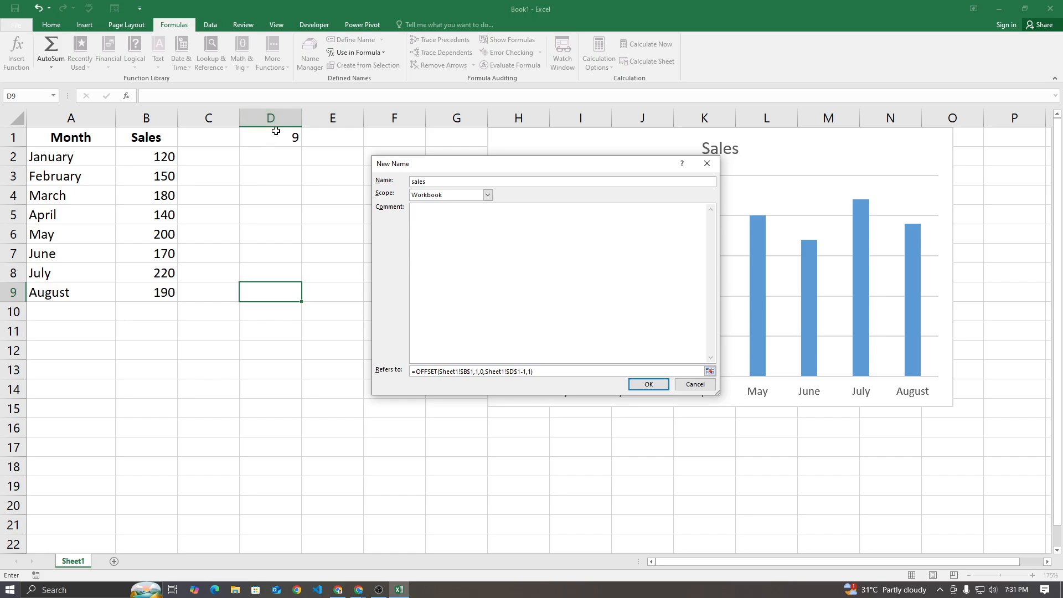
pyautogui.click(648, 385)
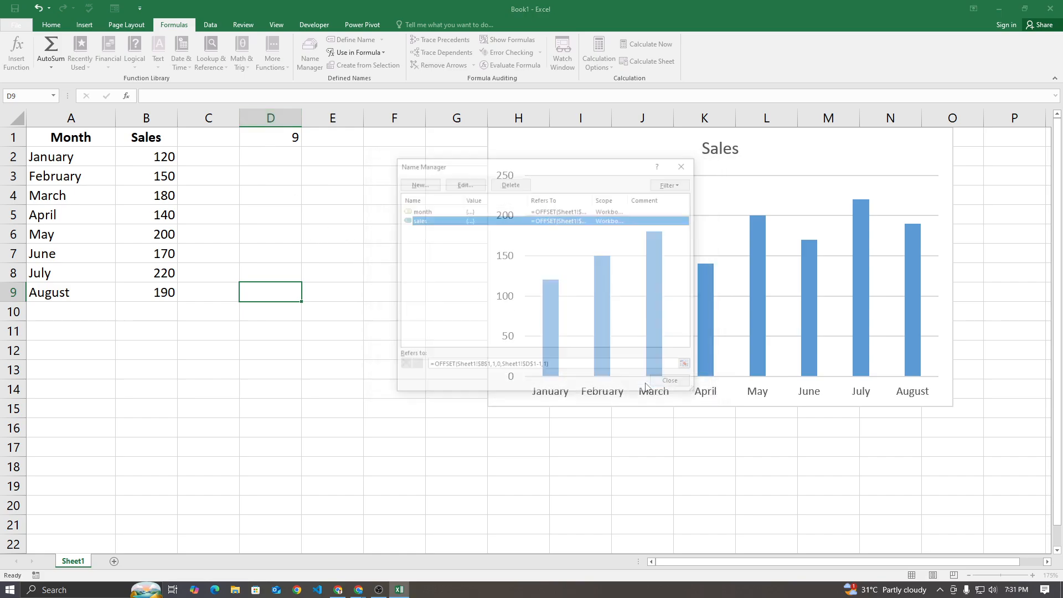
# Compare the formulas behind the month and sales names, and close the list of defined names
pyautogui.click(428, 212)
pyautogui.click(429, 220)
pyautogui.click(431, 213)
pyautogui.click(435, 221)
pyautogui.click(437, 214)
pyautogui.click(435, 231)
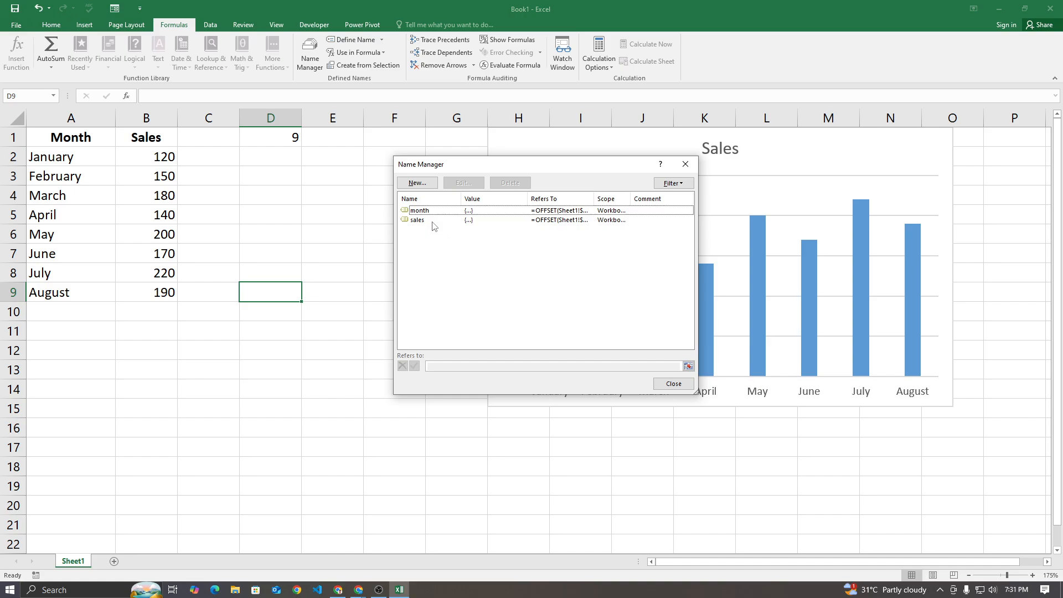
pyautogui.click(435, 219)
pyautogui.click(435, 212)
pyautogui.click(433, 232)
pyautogui.click(433, 223)
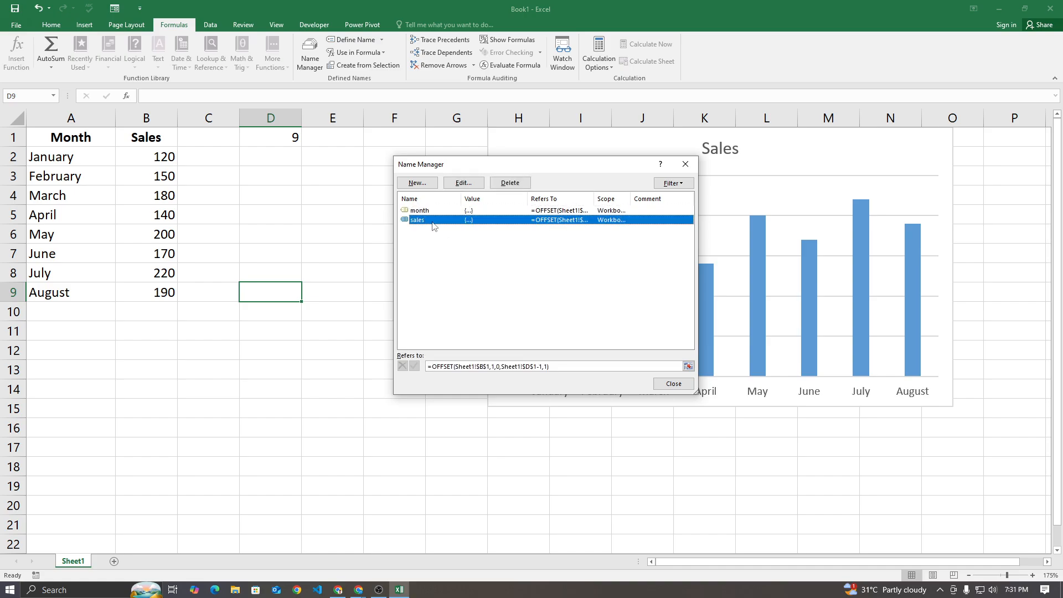
pyautogui.click(671, 384)
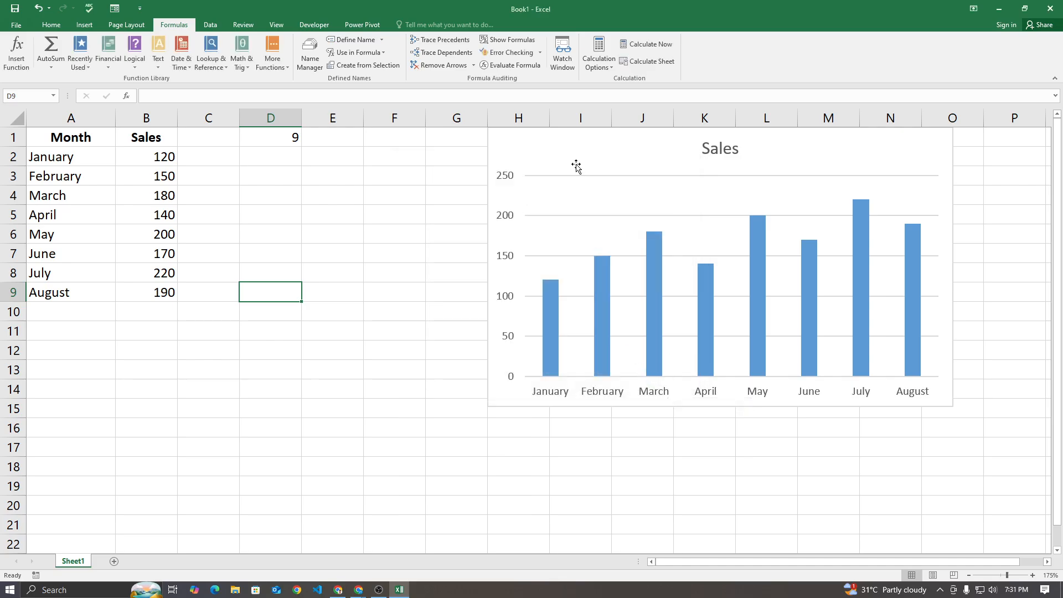
# Move the Sales chart closer to the data table and open its data source settings
pyautogui.moveTo(582, 154); pyautogui.dragTo(513, 172)
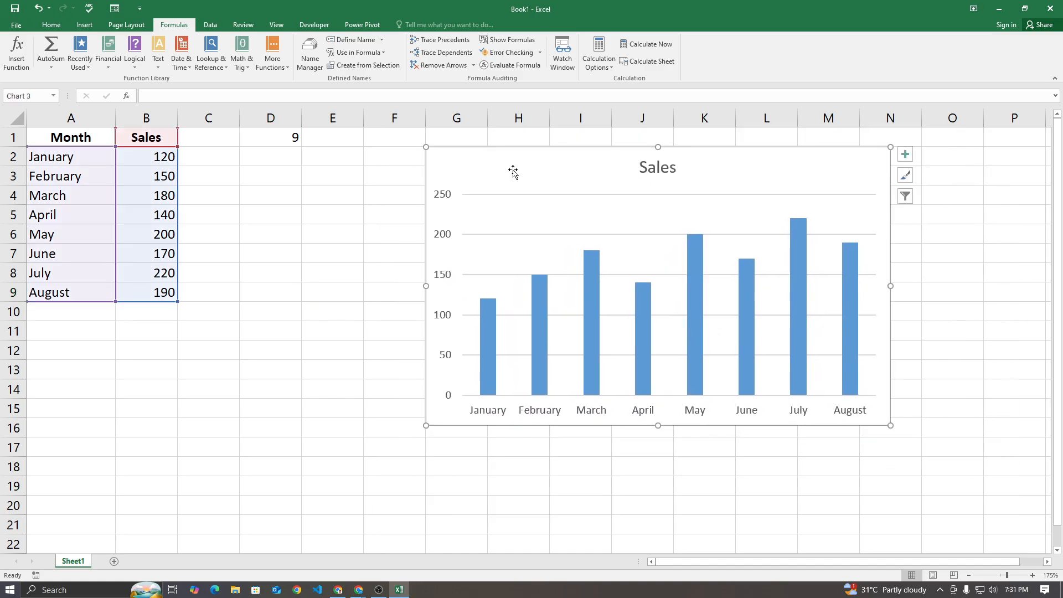
pyautogui.press('alt')
pyautogui.rightClick(513, 171)
pyautogui.click(390, 161)
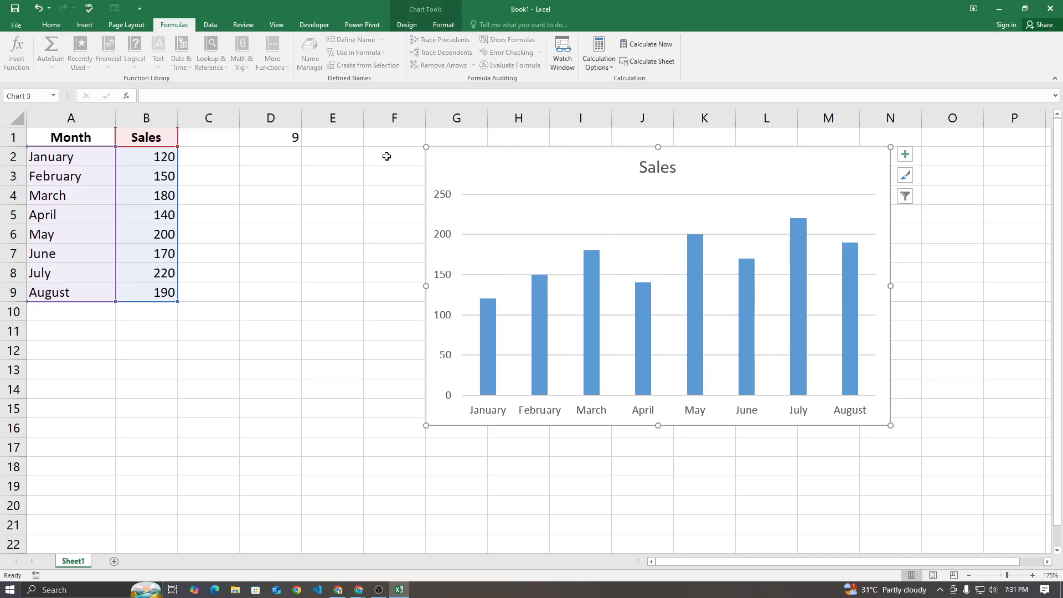
pyautogui.rightClick(464, 161)
pyautogui.click(453, 160)
pyautogui.rightClick(453, 157)
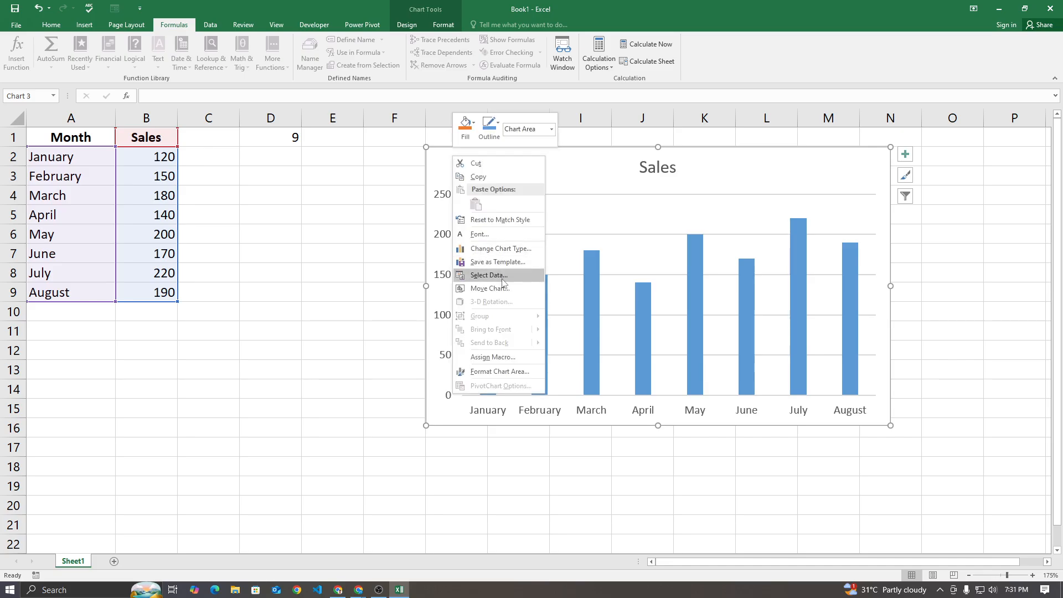
pyautogui.click(502, 280)
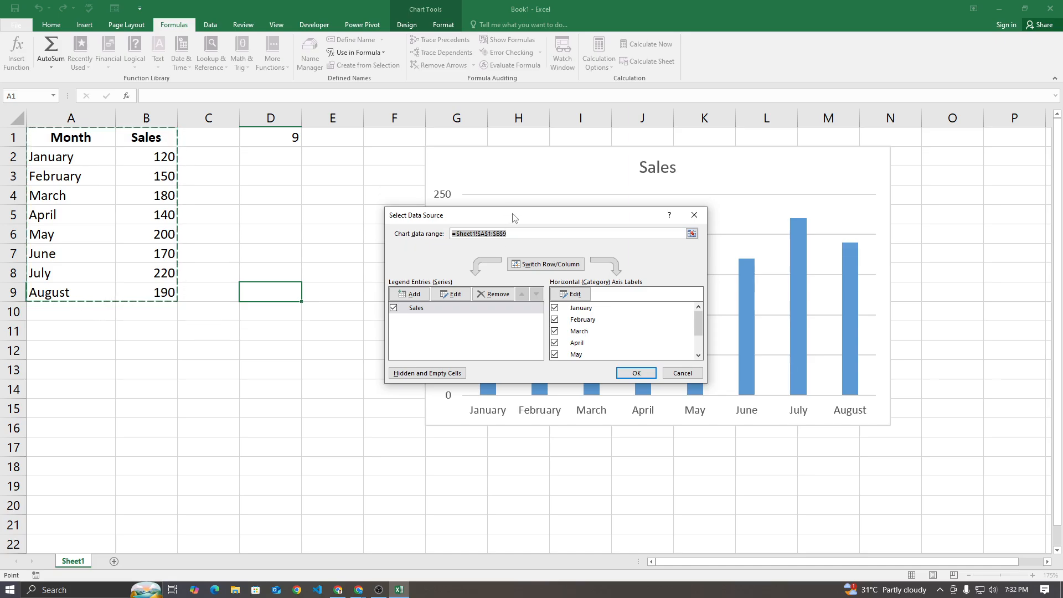
# Edit the Sales series and remove the cell range from its series values, keeping the =Sheet1! prefix
pyautogui.moveTo(513, 216); pyautogui.dragTo(594, 169)
pyautogui.scroll(-2, 703, 295)
pyautogui.scroll(2, 248, 281)
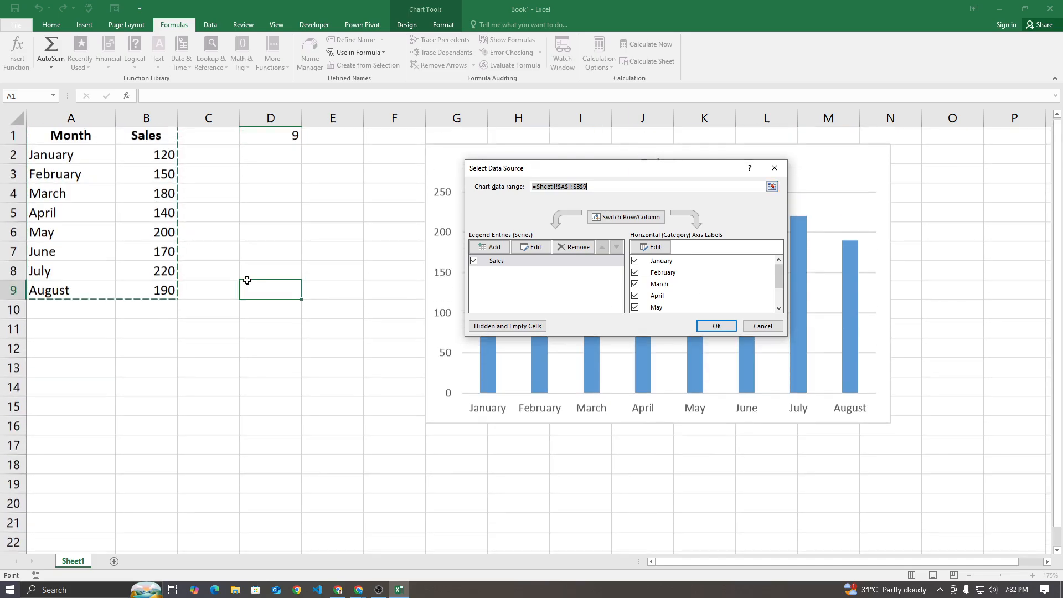
pyautogui.moveTo(781, 275)
pyautogui.mouseDown()
pyautogui.moveTo(780, 301)
pyautogui.moveTo(781, 276)
pyautogui.mouseUp()
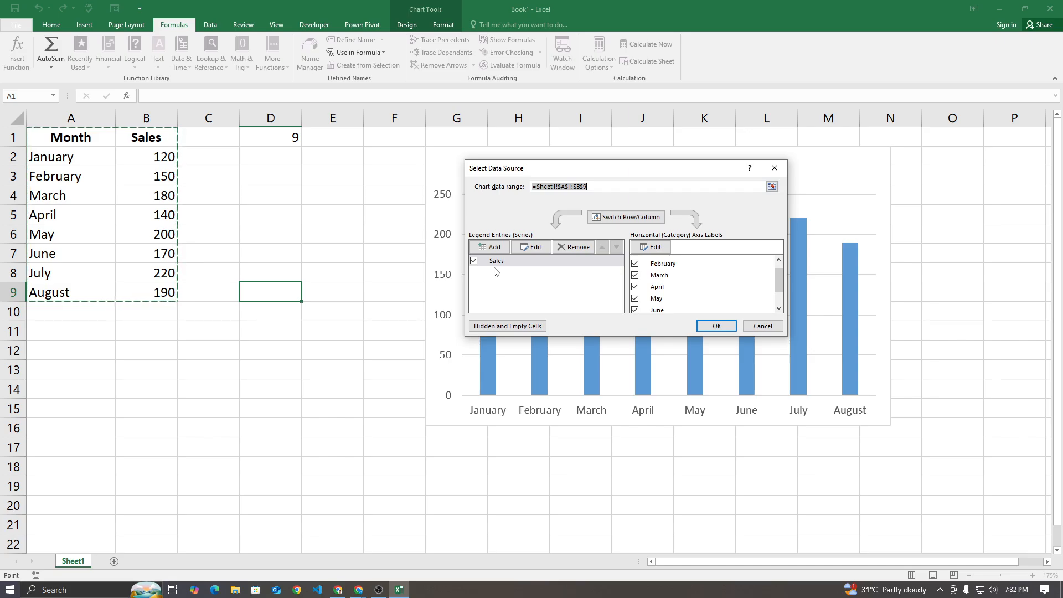
pyautogui.moveTo(776, 281); pyautogui.dragTo(779, 273)
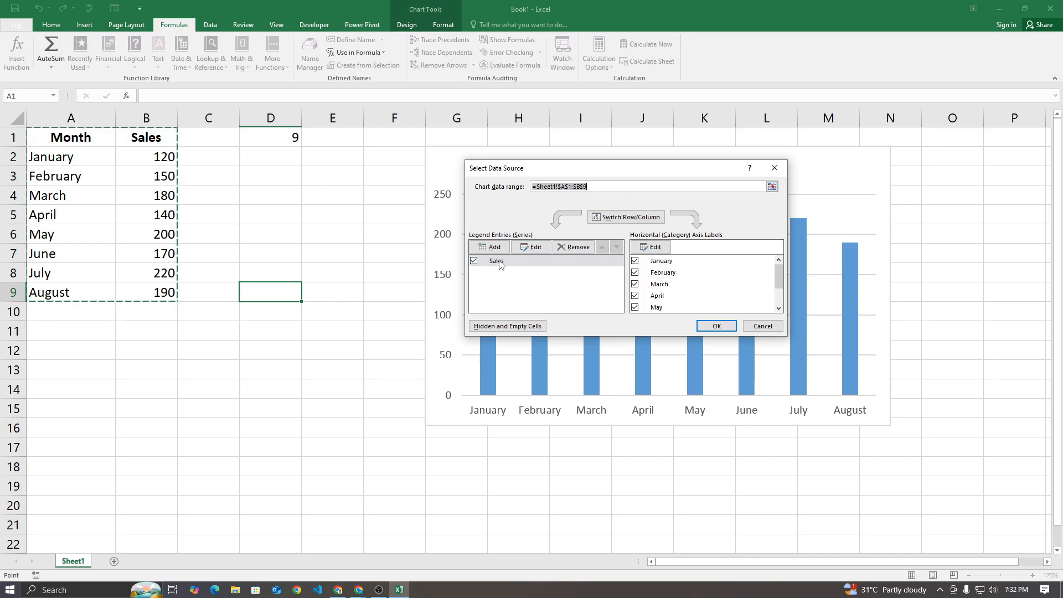
pyautogui.click(535, 250)
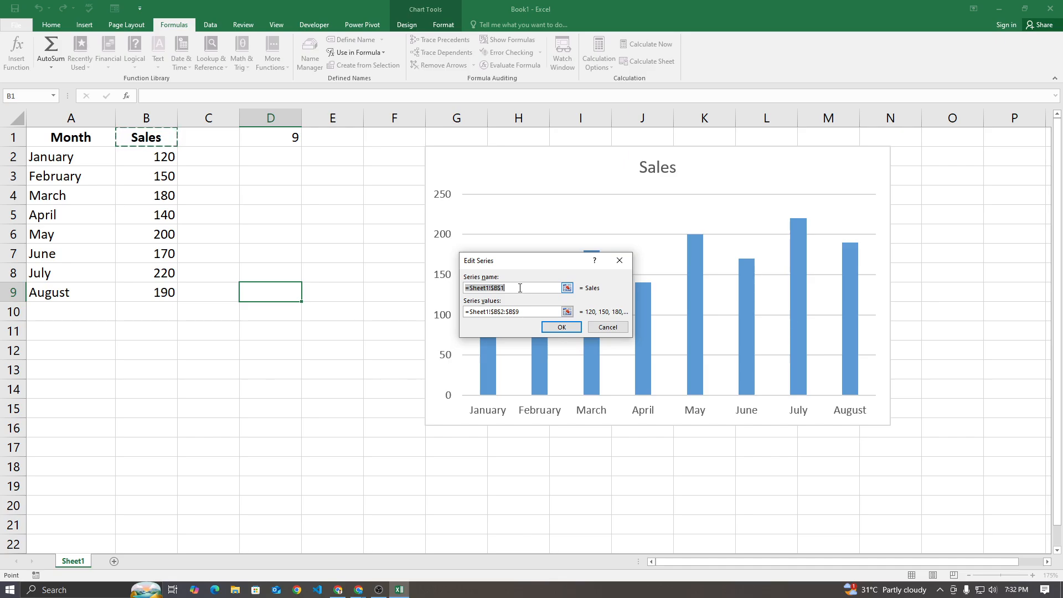
pyautogui.click(535, 311)
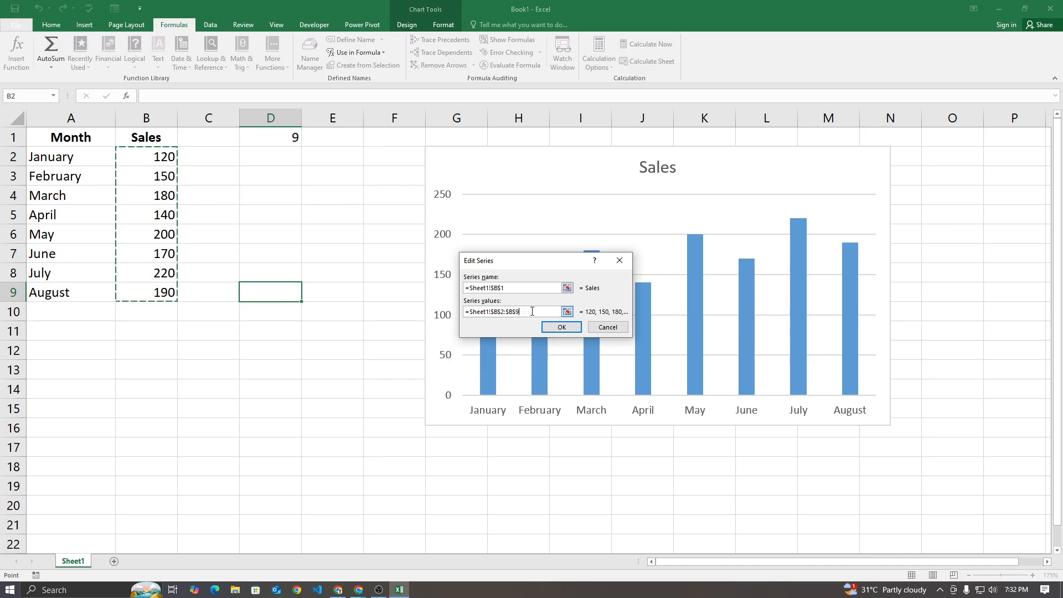
pyautogui.click(491, 312)
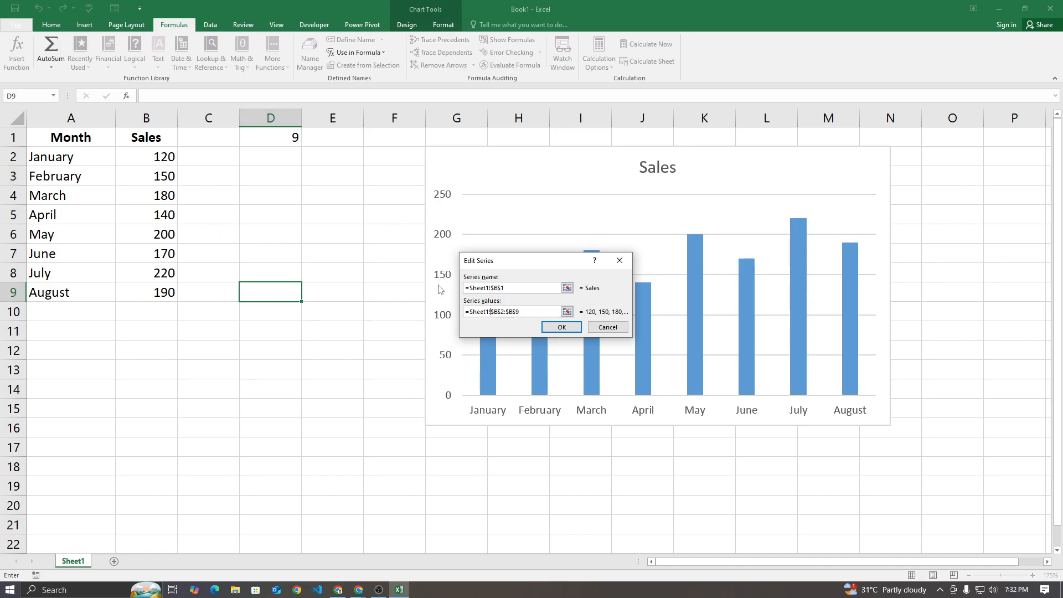
pyautogui.moveTo(523, 312); pyautogui.dragTo(503, 311)
pyautogui.click(512, 311)
pyautogui.moveTo(521, 312); pyautogui.dragTo(497, 312)
pyautogui.press('BackSpace')
# Insert the defined name sales as the series values, giving =Sheet1!sales, and apply the series edit
pyautogui.press('F3')
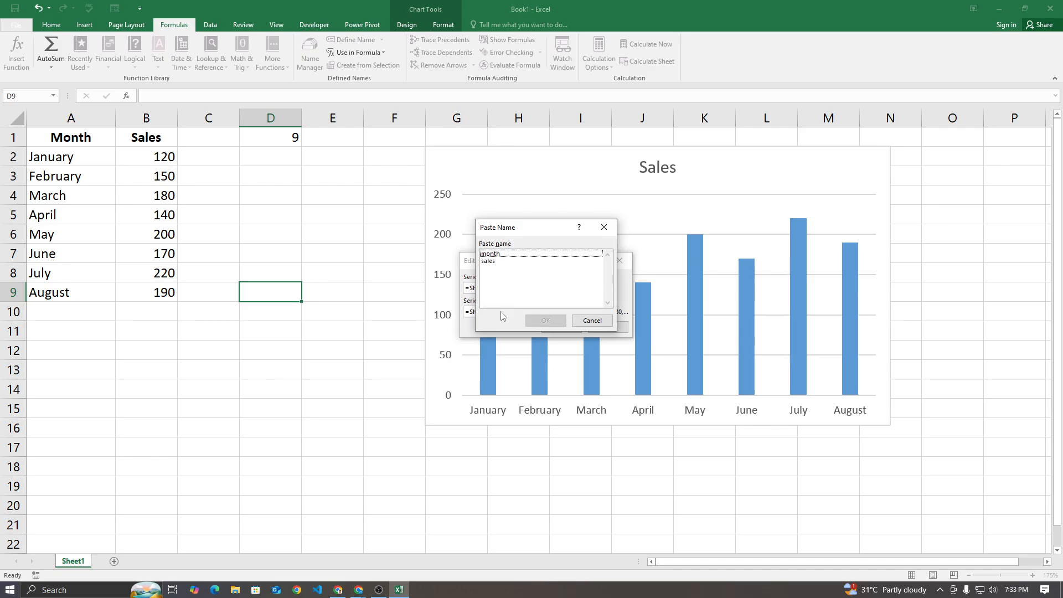
pyautogui.moveTo(527, 230); pyautogui.dragTo(231, 177)
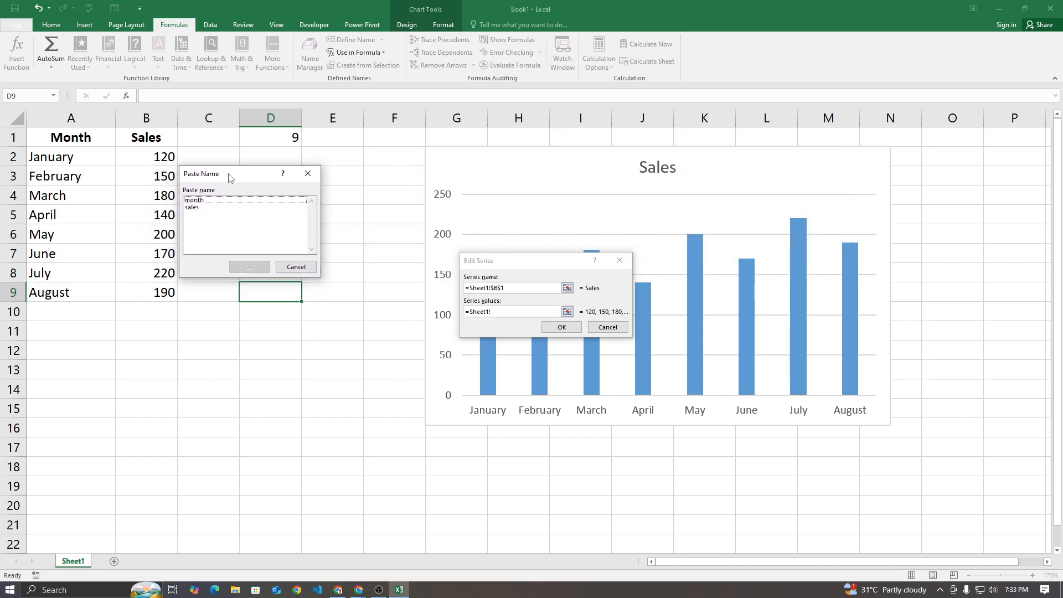
pyautogui.click(192, 207)
pyautogui.click(249, 267)
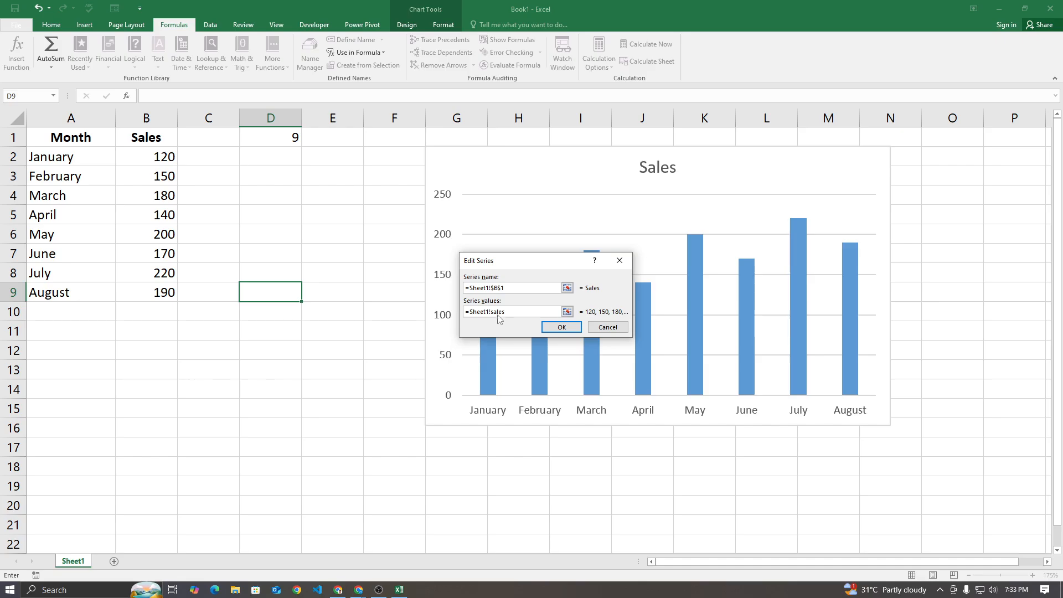
pyautogui.click(561, 327)
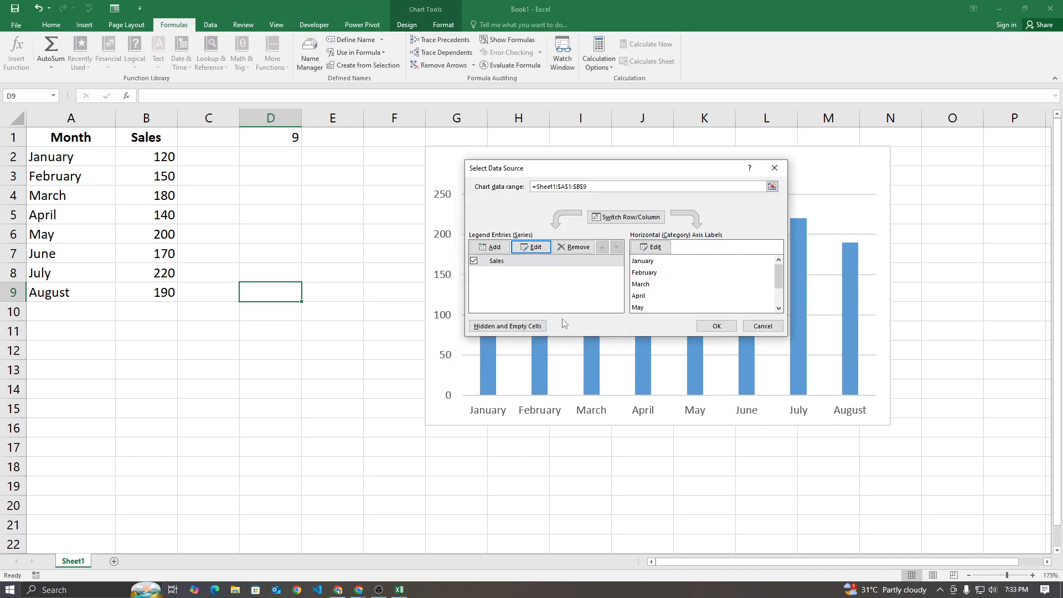
# Replace the horizontal axis label range with the defined name month, giving =Sheet1!month, and apply the chart's data source changes
pyautogui.scroll(-2, 674, 288)
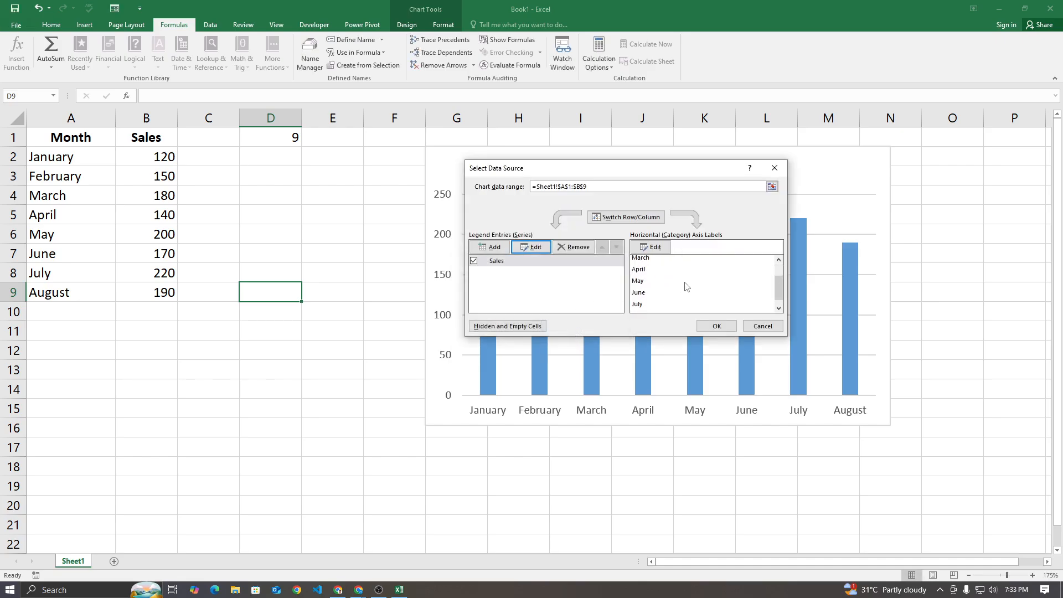
pyautogui.click(653, 247)
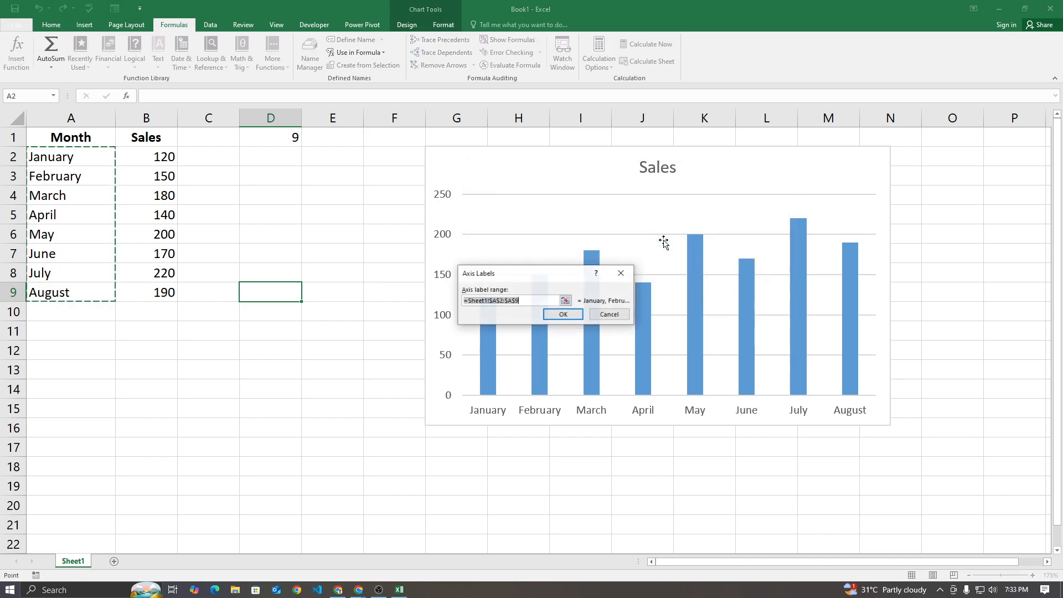
pyautogui.moveTo(520, 301); pyautogui.dragTo(496, 300)
pyautogui.press('BackSpace')
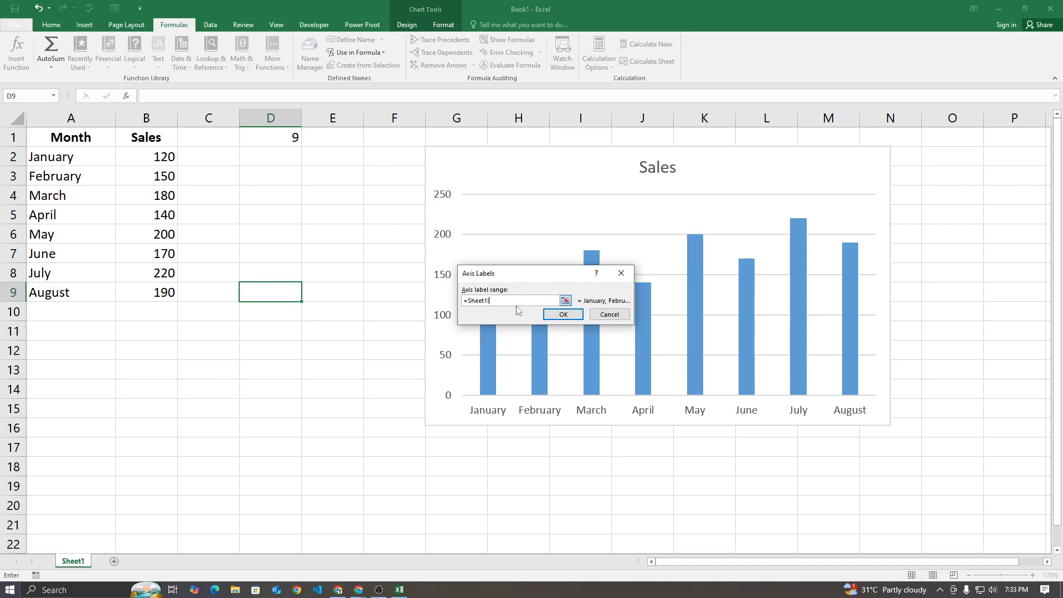
pyautogui.press('F3')
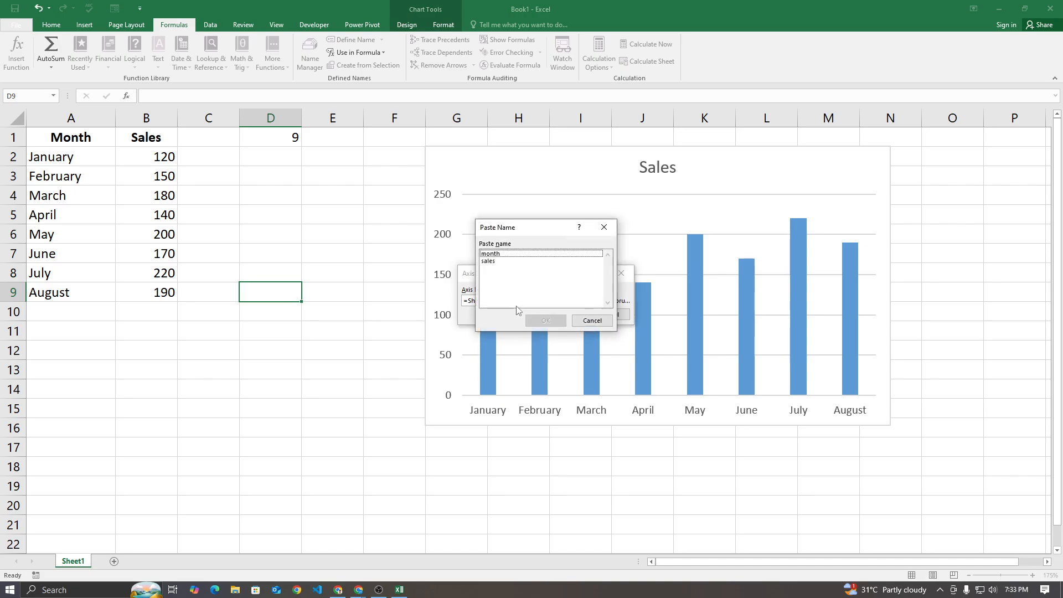
pyautogui.click(508, 254)
pyautogui.click(546, 321)
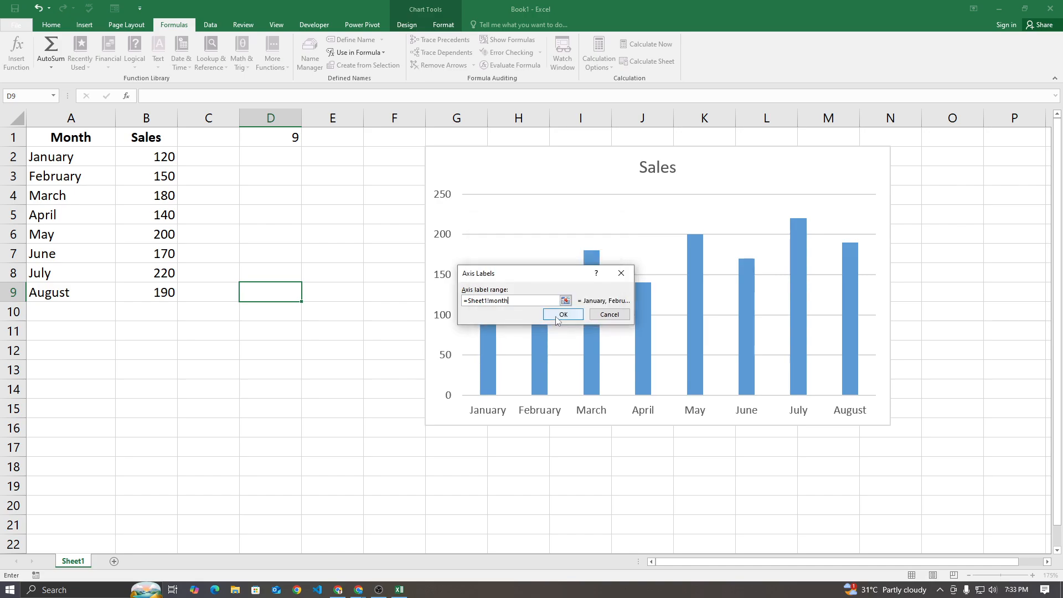
pyautogui.click(560, 315)
pyautogui.click(711, 326)
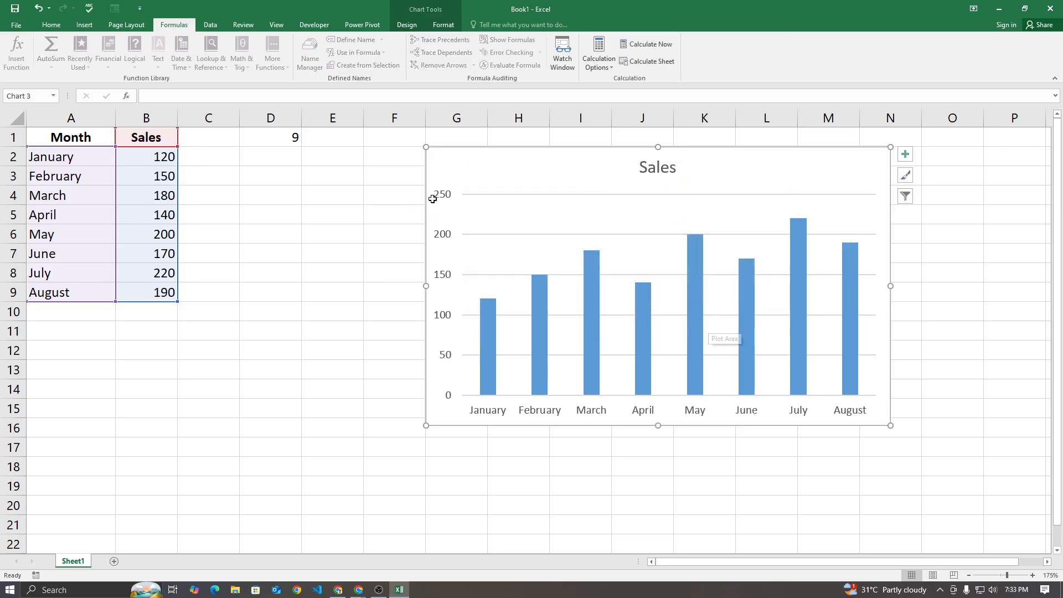
# Move the Sales chart closer to the table and add September with sales of 500 in row 10
pyautogui.moveTo(570, 174); pyautogui.dragTo(479, 146)
pyautogui.press('Escape')
pyautogui.click(104, 315)
pyautogui.write('September')
pyautogui.press('Return')
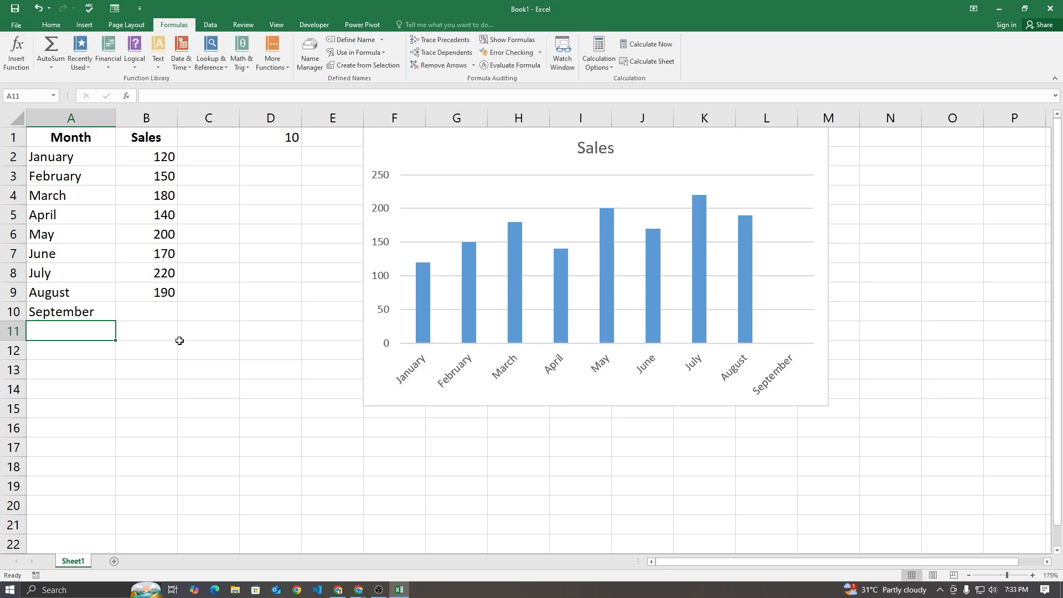
pyautogui.click(158, 317)
pyautogui.write('500')
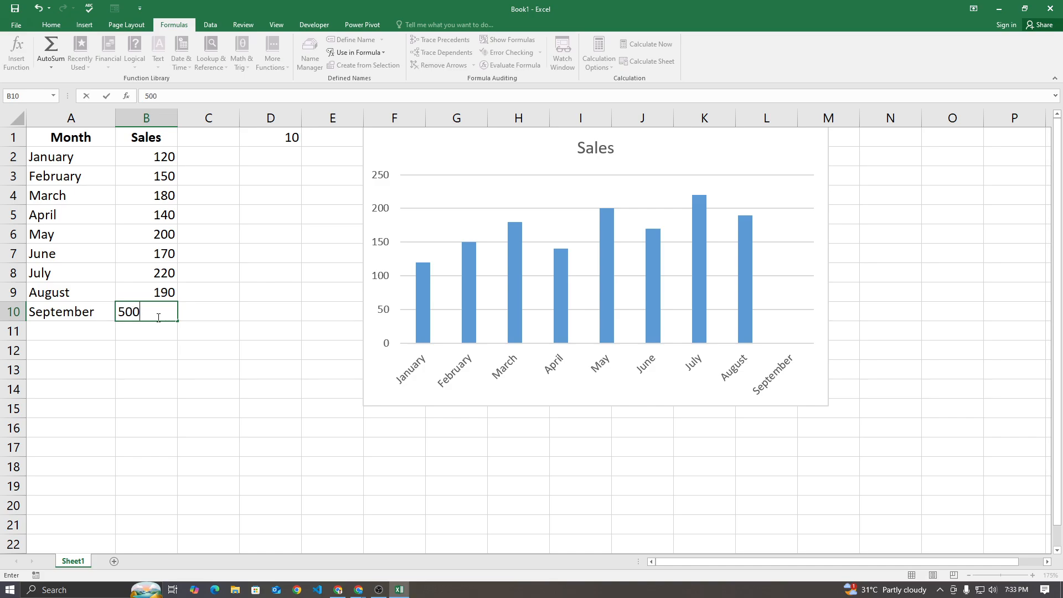
pyautogui.press('Return')
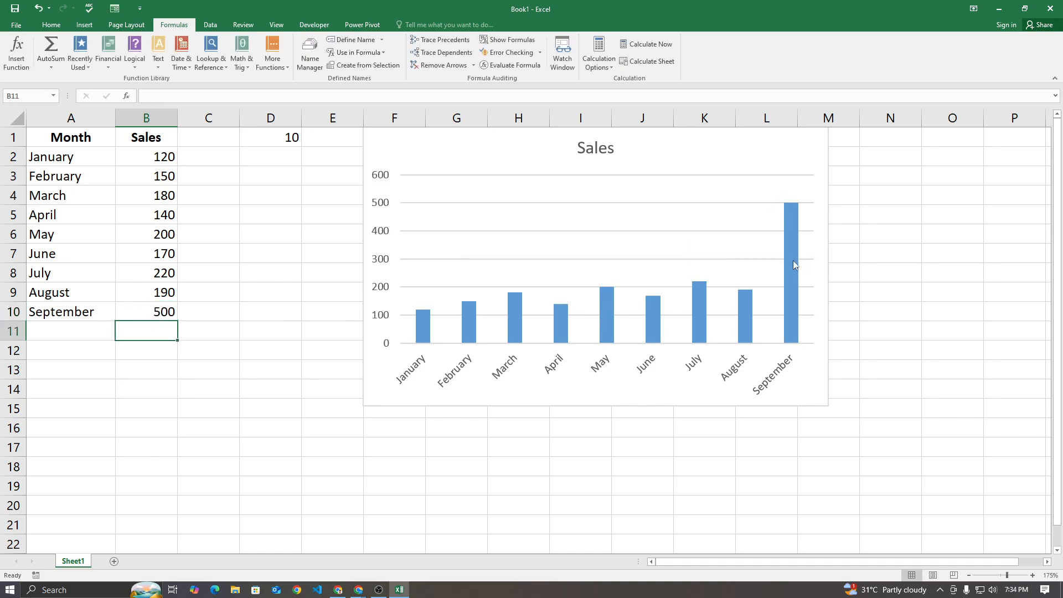
# Change September's sales in B10 to 152
pyautogui.click(167, 314)
pyautogui.write('152')
pyautogui.press('Return')
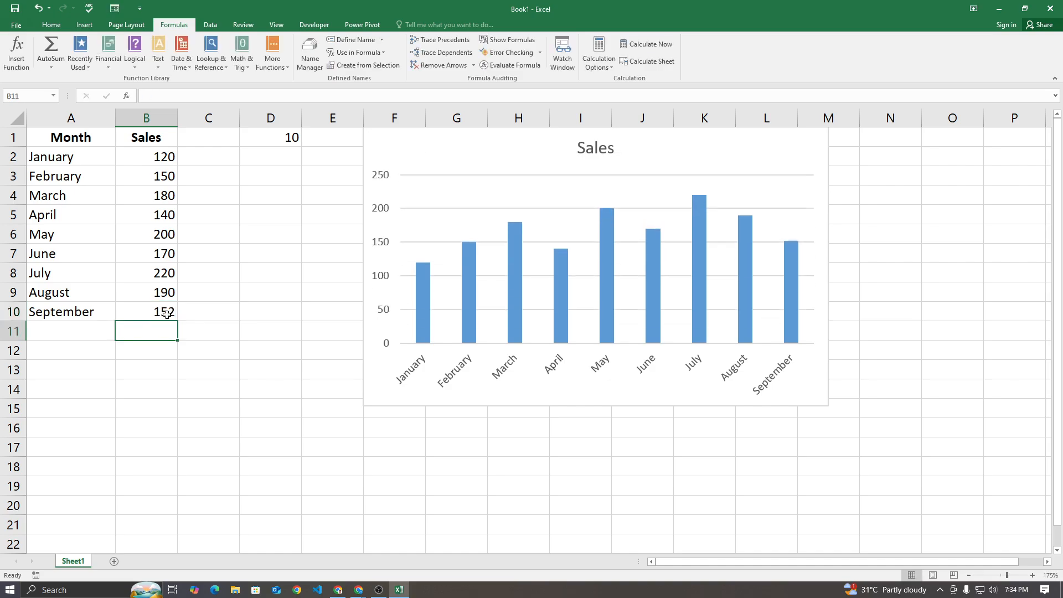
# Add October with sales of 124 in row 11, and extend the September and October rows down to December in row 13
pyautogui.click(63, 330)
pyautogui.write('October')
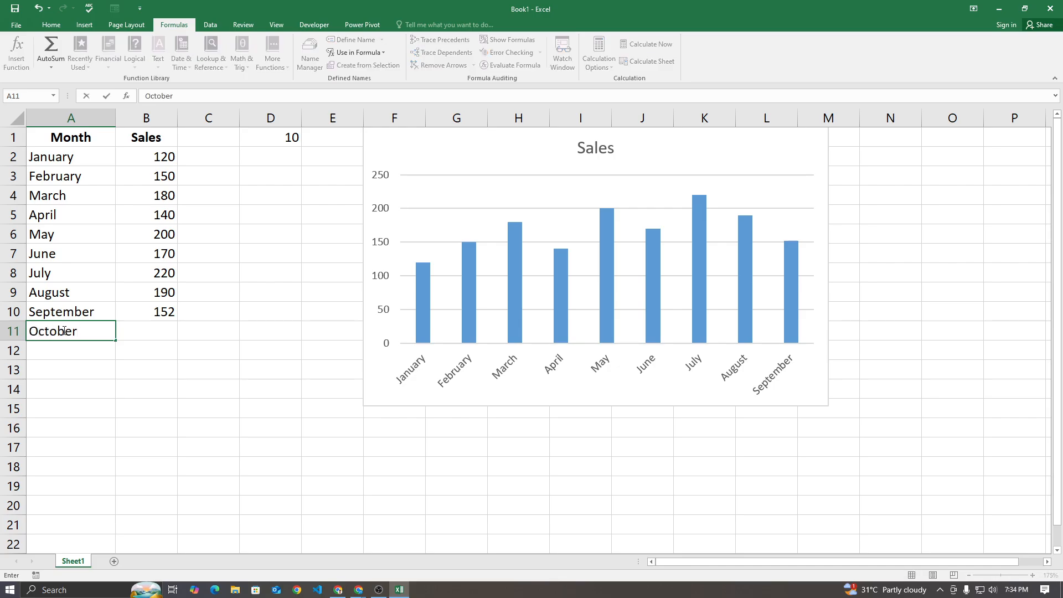
pyautogui.press('Tab')
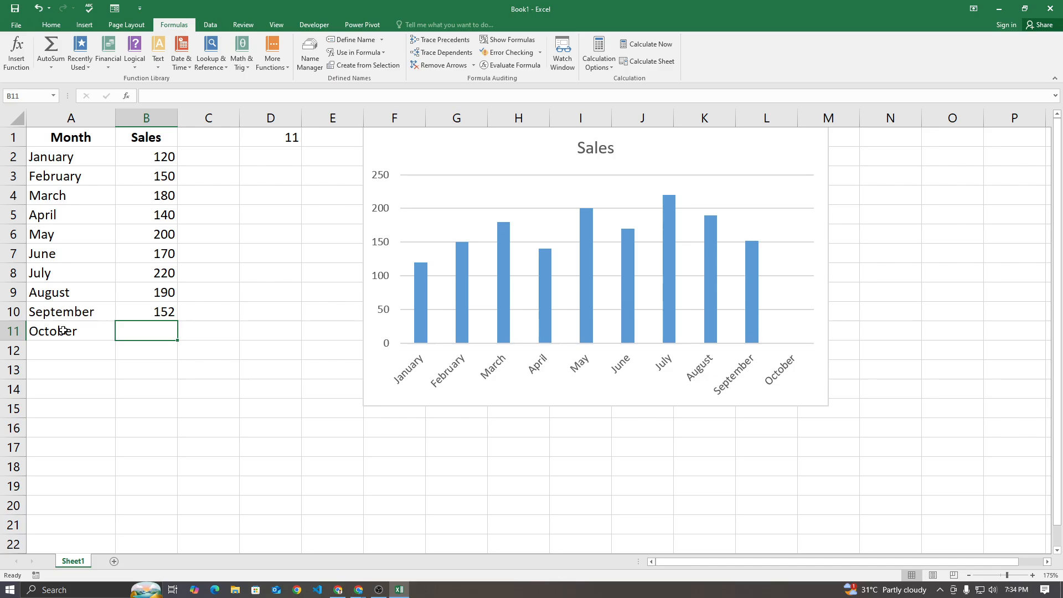
pyautogui.write('124')
pyautogui.press('Return')
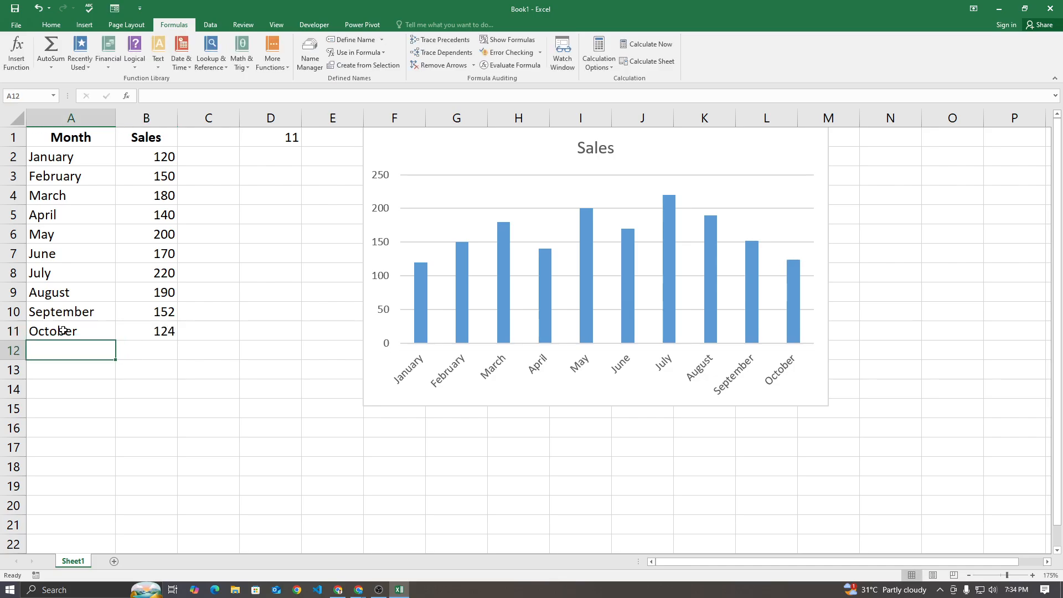
pyautogui.moveTo(66, 311); pyautogui.dragTo(173, 374)
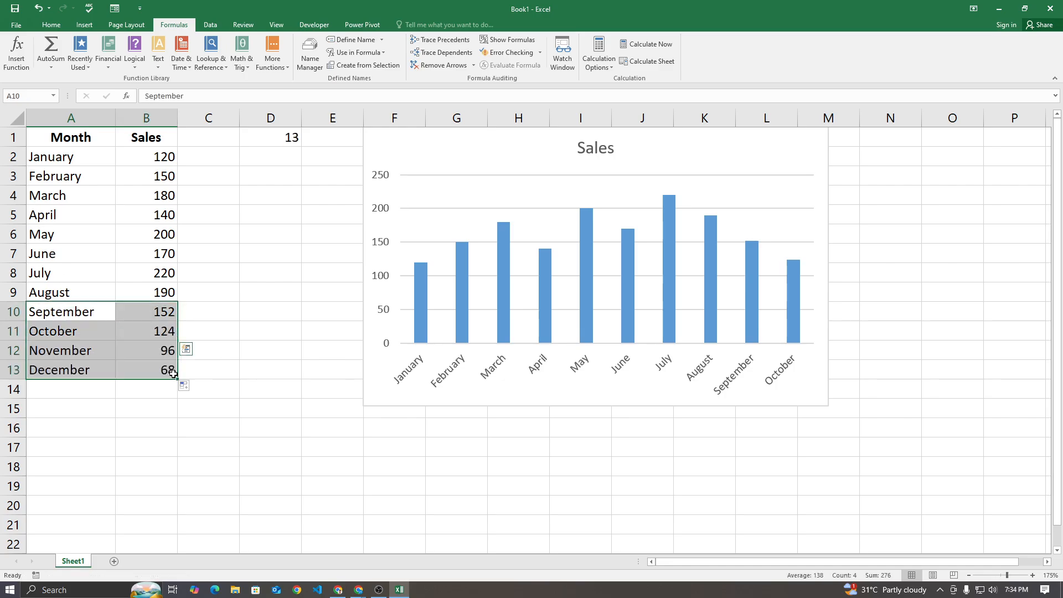
pyautogui.click(670, 478)
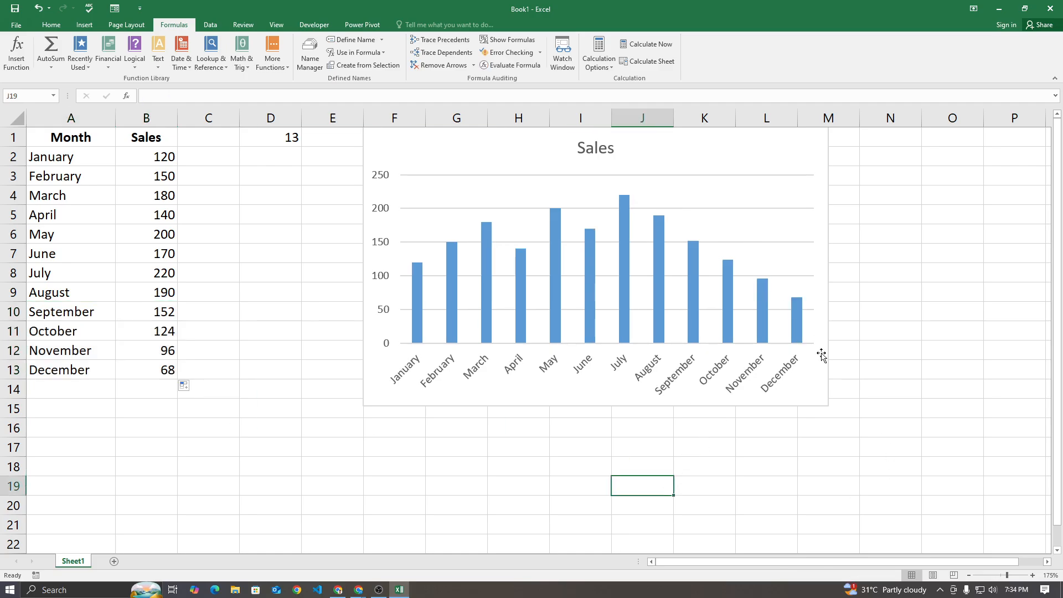
# Switch to the Google Meet call to read the in-call messages, and return to the Excel workbook
pyautogui.click(358, 590)
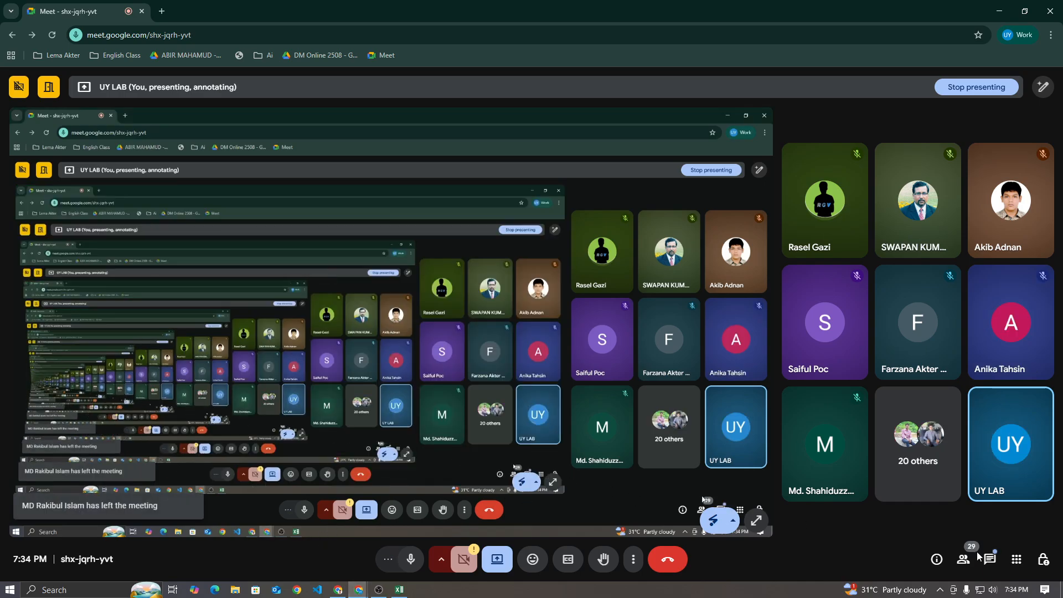
pyautogui.click(989, 561)
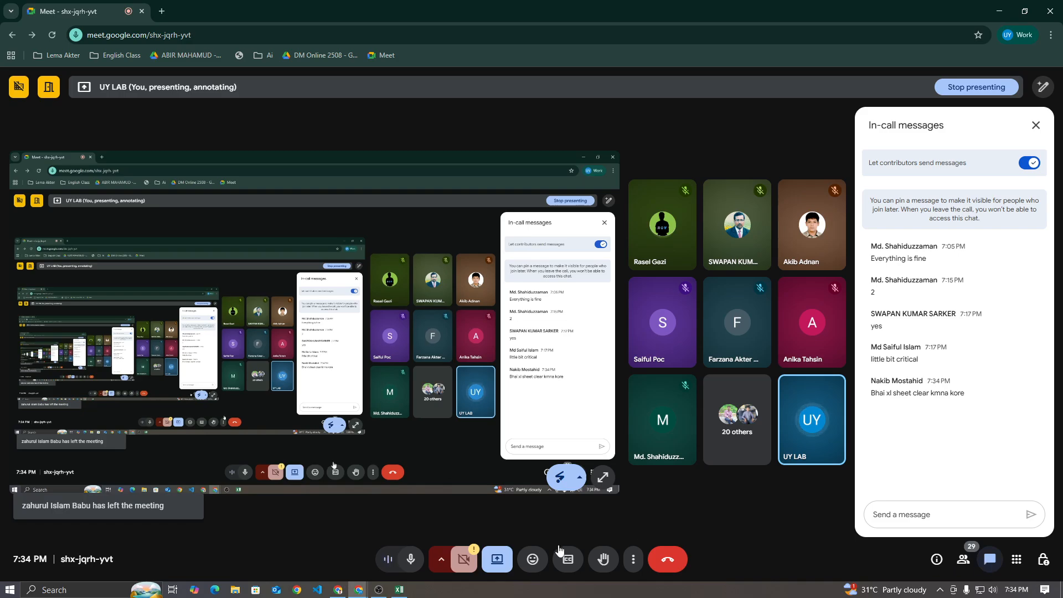
pyautogui.hotkey('alt', 'Tab')
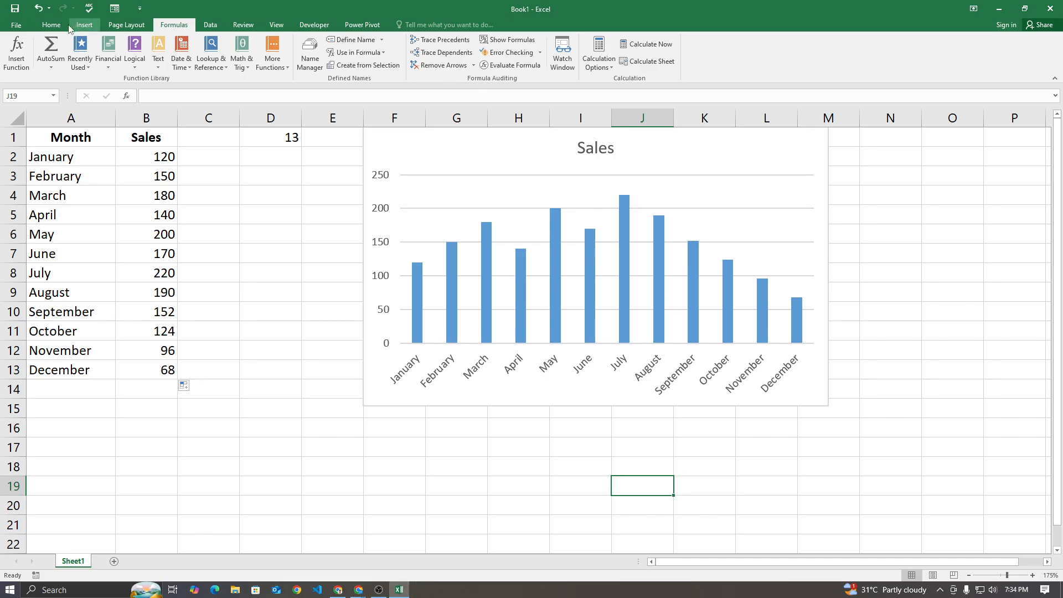
# Clear the December, November and October rows from the month and sales table
pyautogui.click(51, 24)
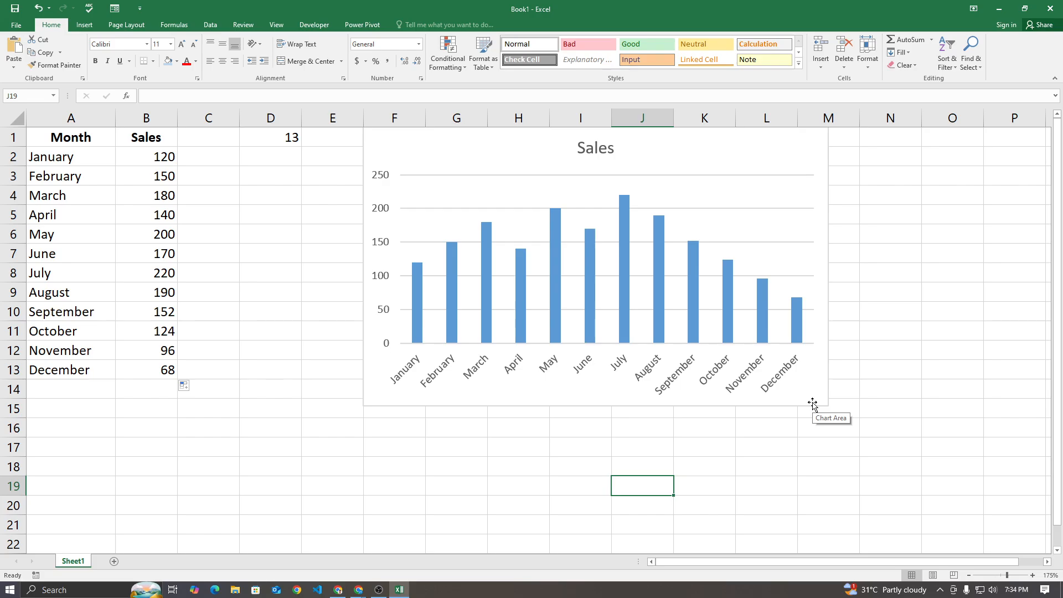
pyautogui.moveTo(94, 369); pyautogui.dragTo(156, 370)
pyautogui.press('Delete')
pyautogui.moveTo(61, 354); pyautogui.dragTo(145, 354)
pyautogui.press('Delete')
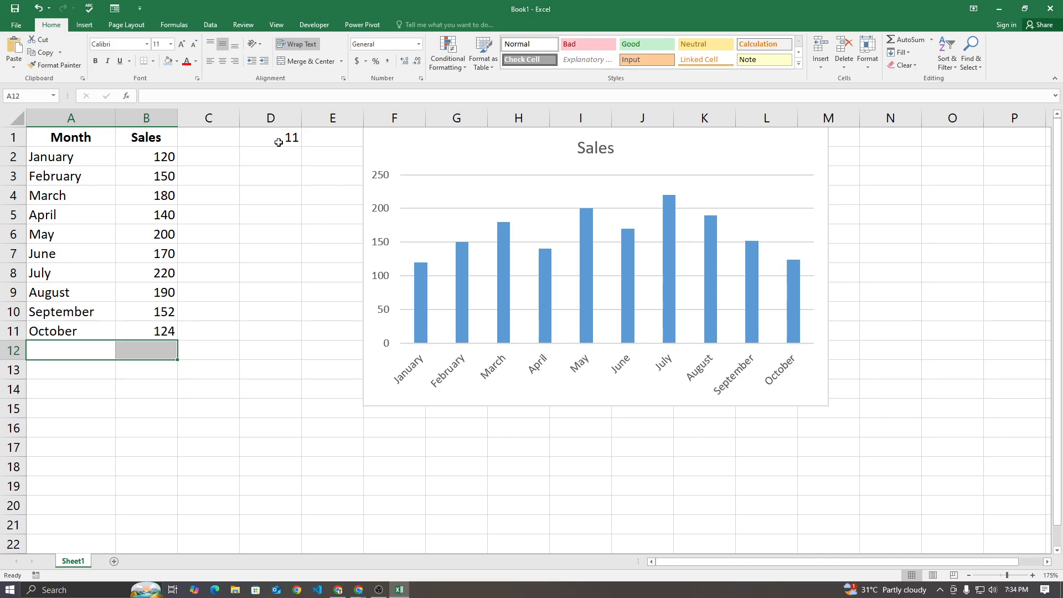
pyautogui.moveTo(74, 333); pyautogui.dragTo(160, 331)
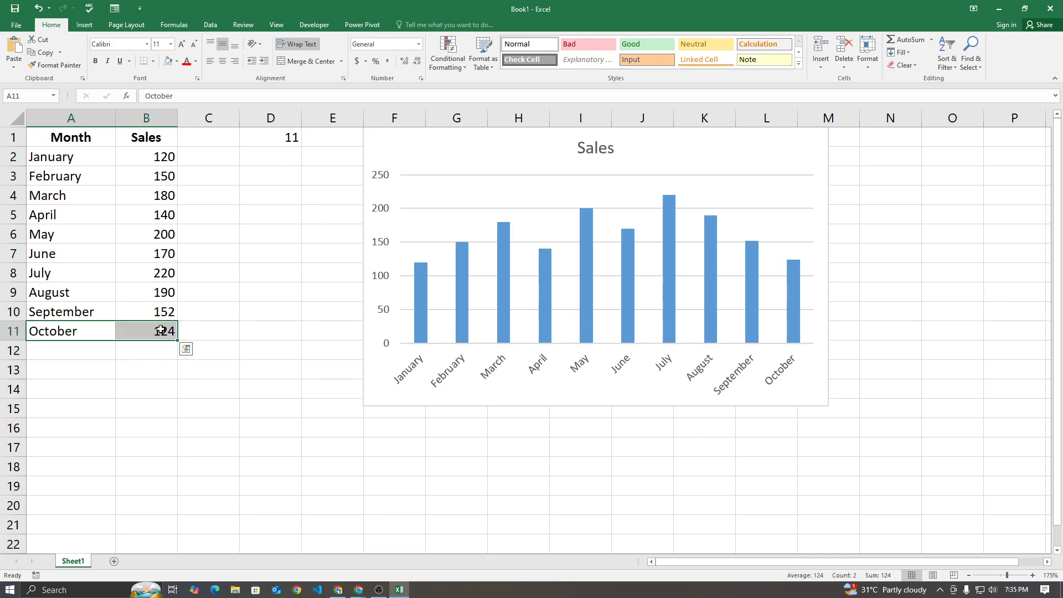
pyautogui.press('Delete')
pyautogui.click(199, 460)
# Extend the August and September rows in A9:B10 down to November in row 12 with the fill series
pyautogui.moveTo(58, 291); pyautogui.dragTo(179, 318)
pyautogui.moveTo(178, 321); pyautogui.dragTo(172, 361)
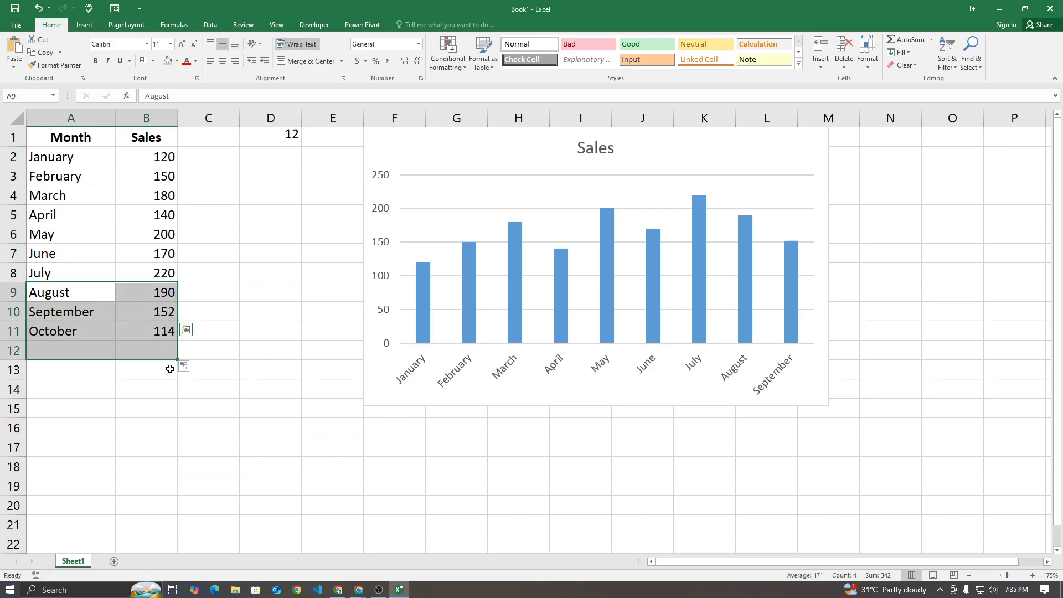
pyautogui.click(660, 523)
pyautogui.click(382, 147)
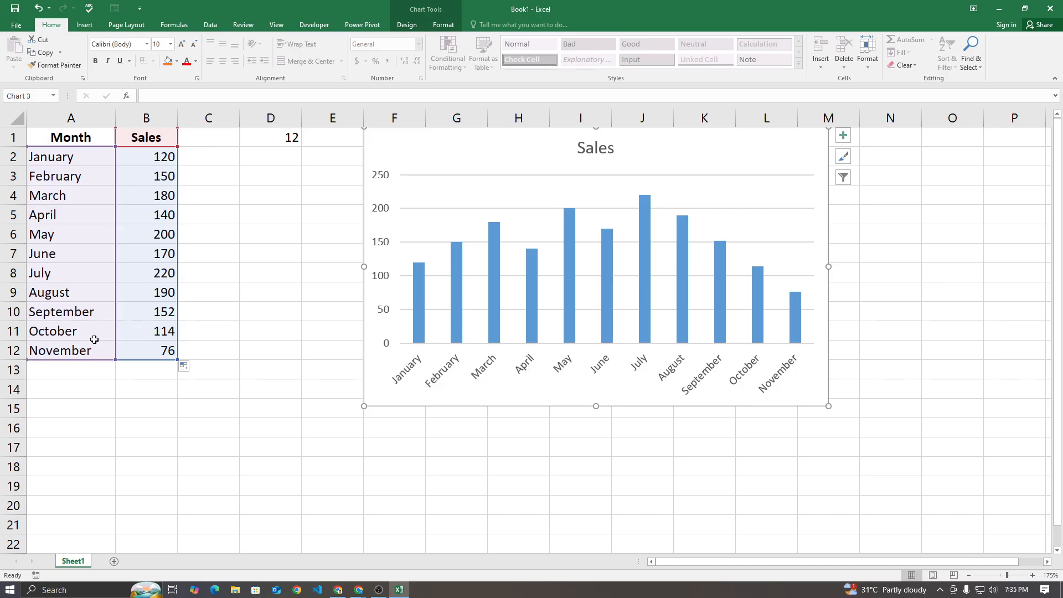
pyautogui.click(359, 472)
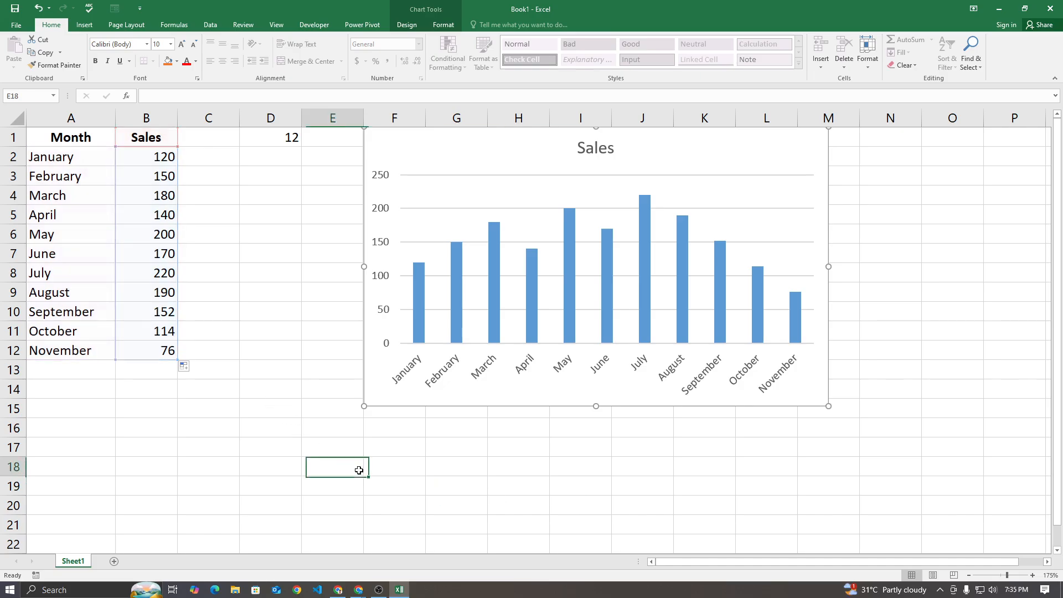
# Check the Google Meet in-call messages for new questions and go back to the Excel workbook
pyautogui.moveTo(359, 590)
pyautogui.click(319, 557)
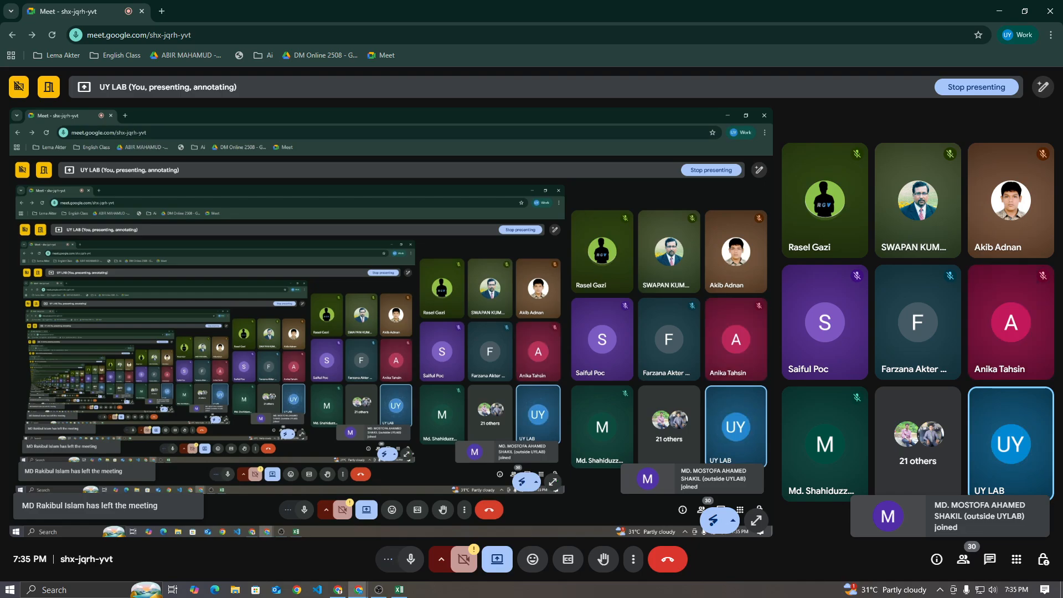
pyautogui.click(991, 560)
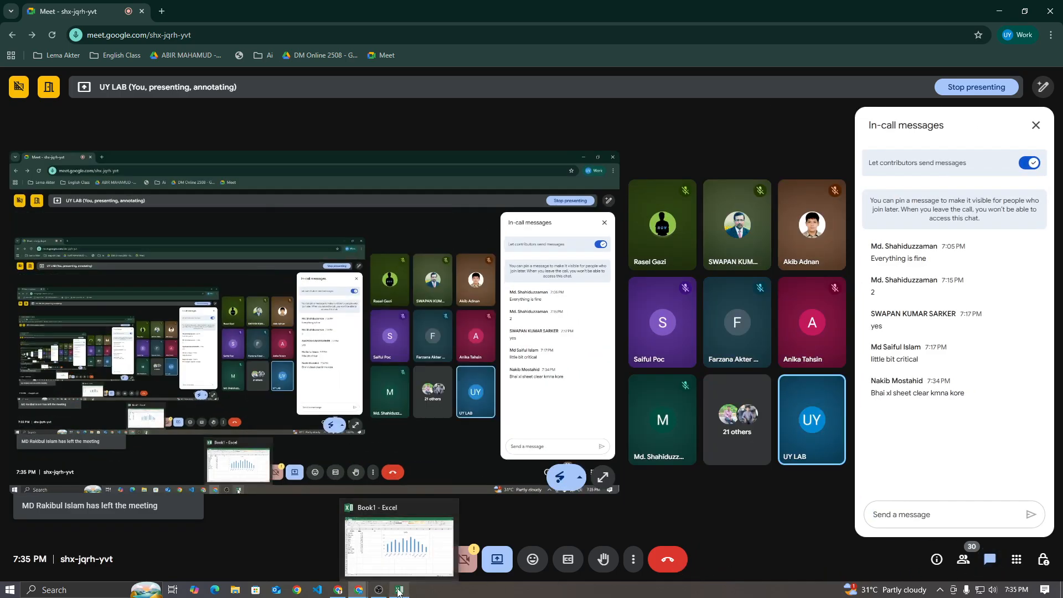
pyautogui.click(400, 591)
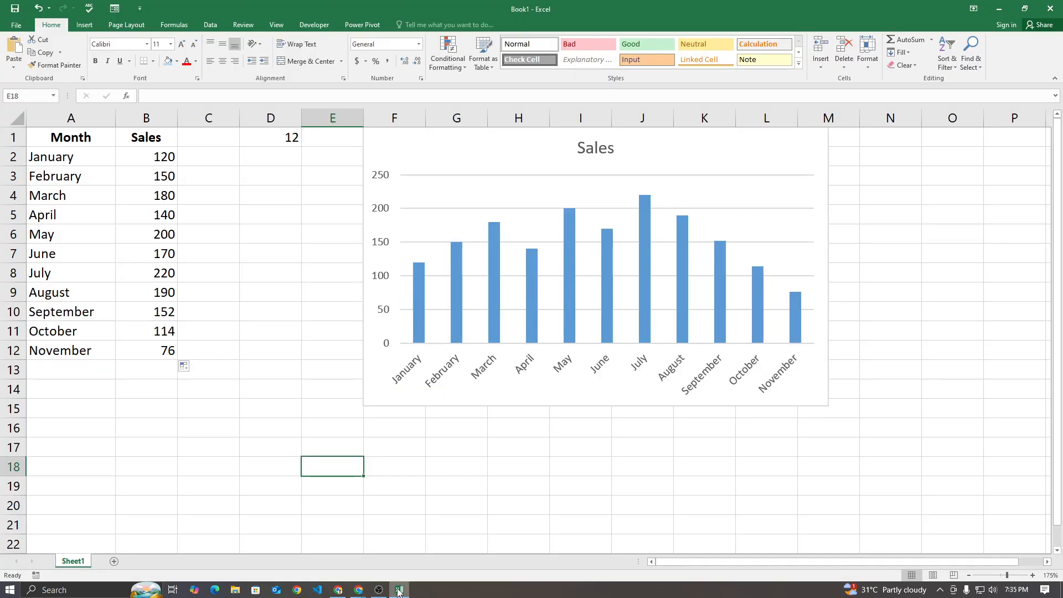
pyautogui.click(399, 591)
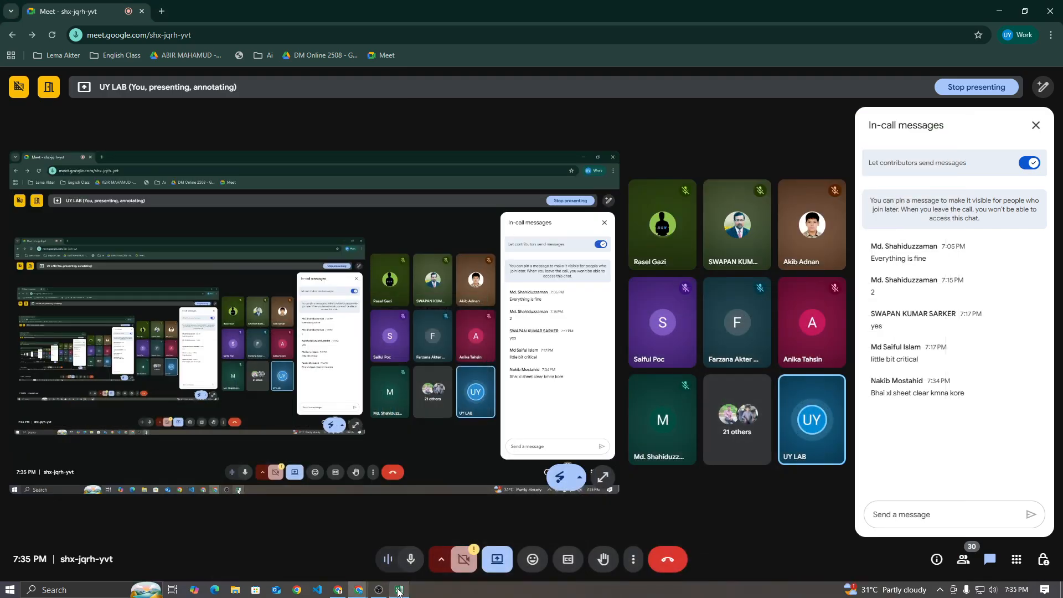
pyautogui.click(399, 591)
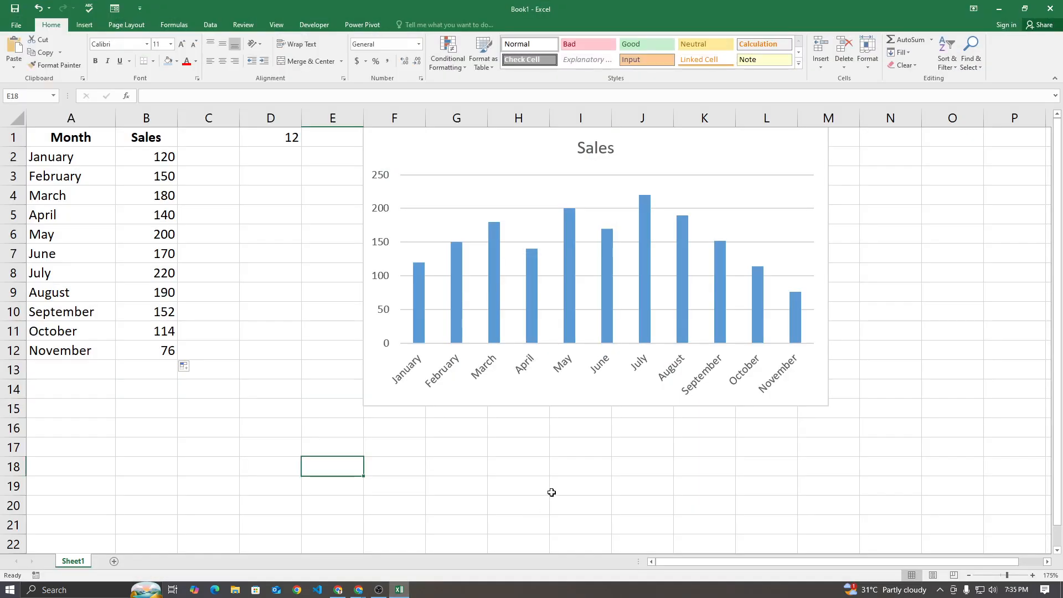
# Enter the label dynamic chart in cell I17 below the Sales chart
pyautogui.moveTo(506, 439); pyautogui.dragTo(605, 449)
pyautogui.click(606, 450)
pyautogui.write('dymanic chart')
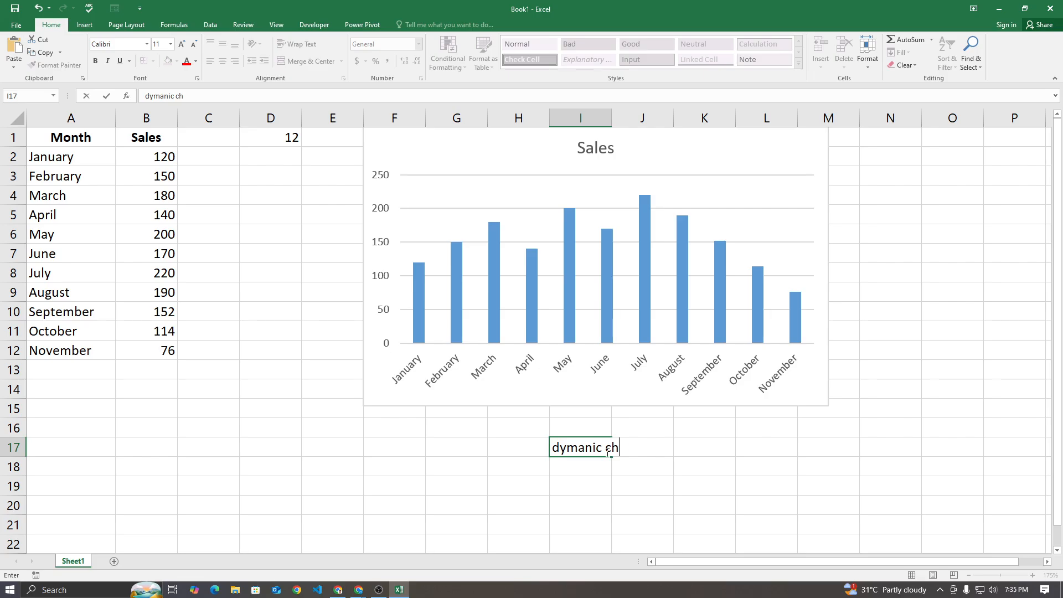
pyautogui.press('BackSpace')
pyautogui.press('BackSpace')
pyautogui.press('BackSpace')
pyautogui.press('BackSpace')
pyautogui.press('BackSpace')
pyautogui.press('BackSpace')
pyautogui.press('BackSpace')
pyautogui.press('BackSpace')
pyautogui.press('BackSpace')
pyautogui.press('BackSpace')
pyautogui.press('BackSpace')
pyautogui.press('BackSpace')
pyautogui.write('ynamic chart')
pyautogui.press('Return')
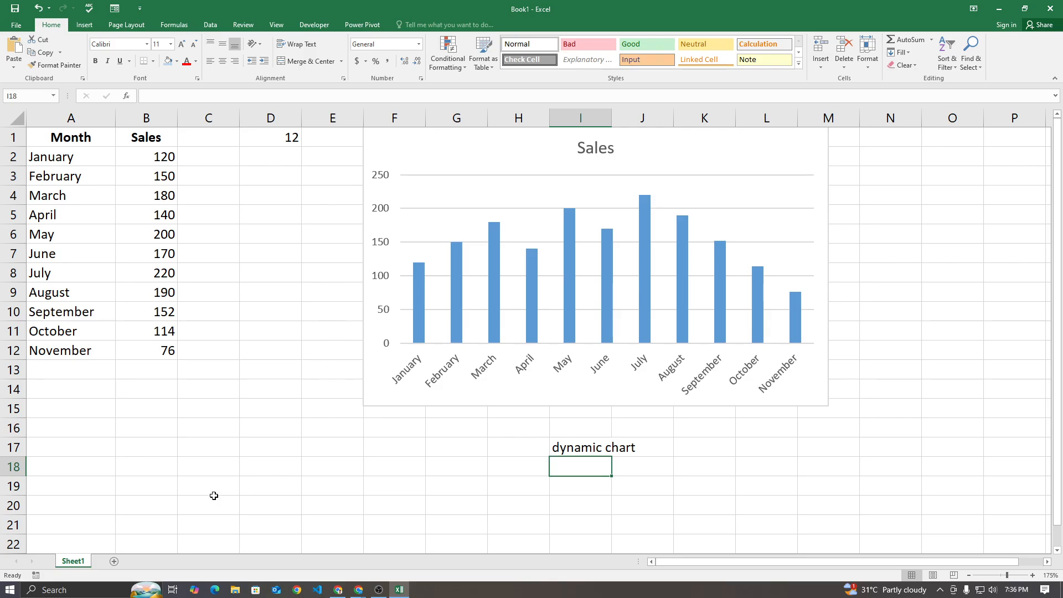
# Add a new blank worksheet to the workbook and enlarge its view to 175%
pyautogui.click(113, 564)
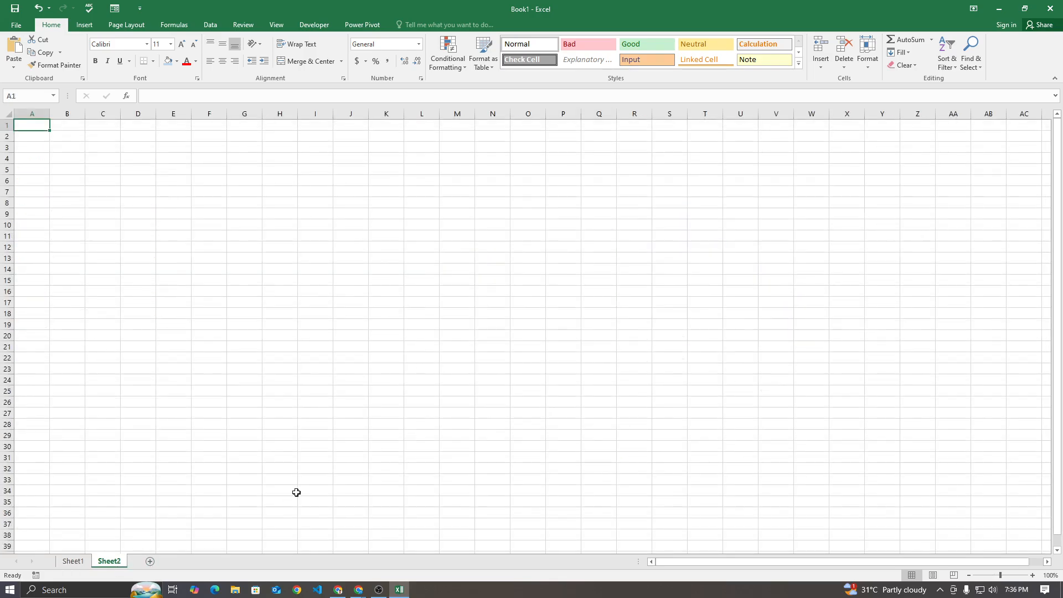
pyautogui.click(304, 356)
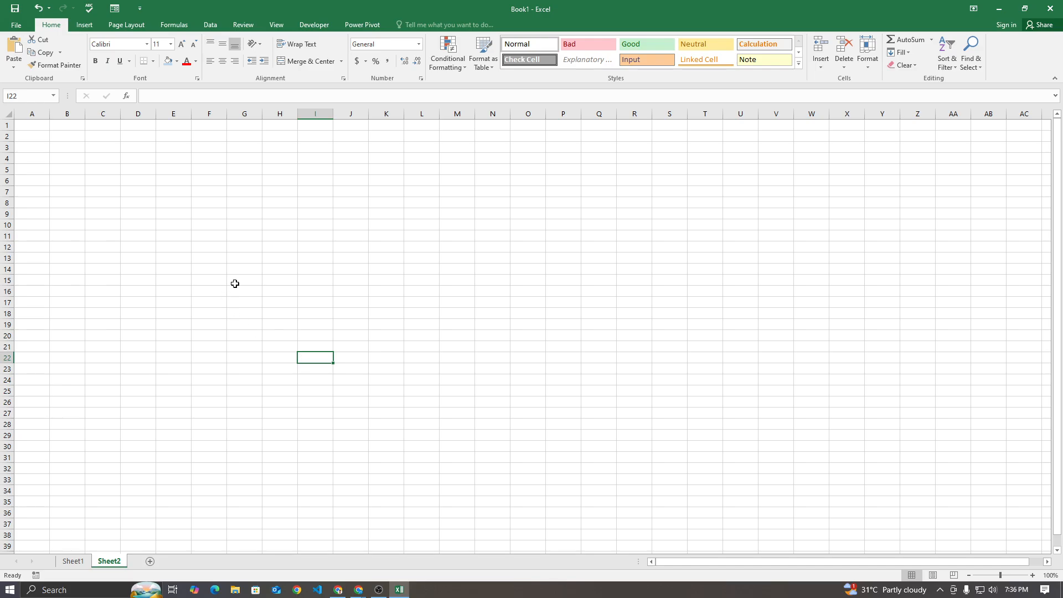
pyautogui.keyDown('ctrl'); pyautogui.scroll(4, 230, 271); pyautogui.keyUp('ctrl')
pyautogui.keyDown('ctrl'); pyautogui.scroll(1, 230, 272); pyautogui.keyUp('ctrl')
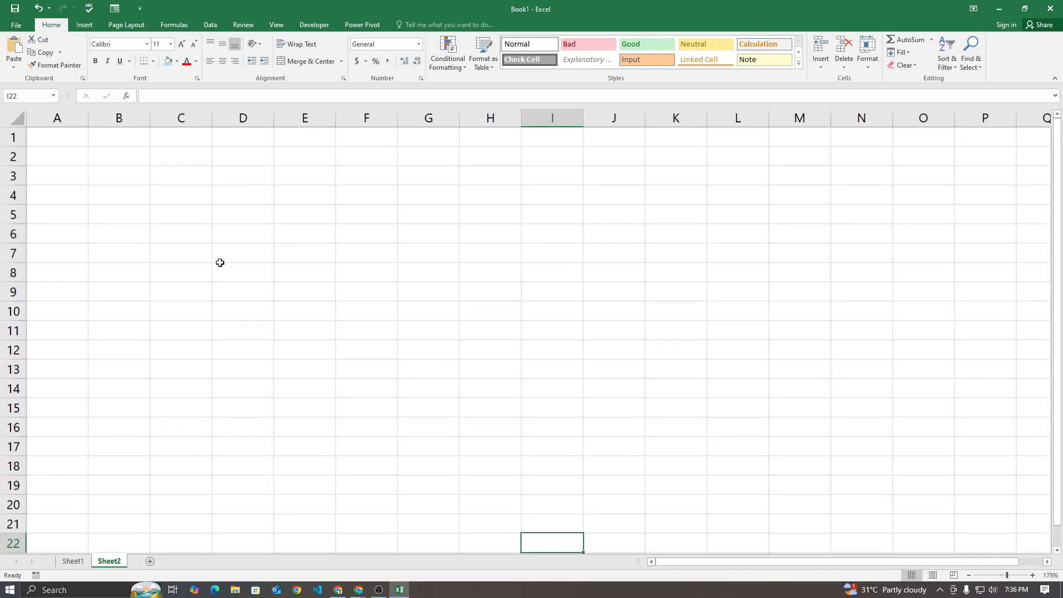
# Enter the heading VBA CODE in cell A1 of Sheet2 and widen column A to fit it
pyautogui.click(50, 137)
pyautogui.write('vb')
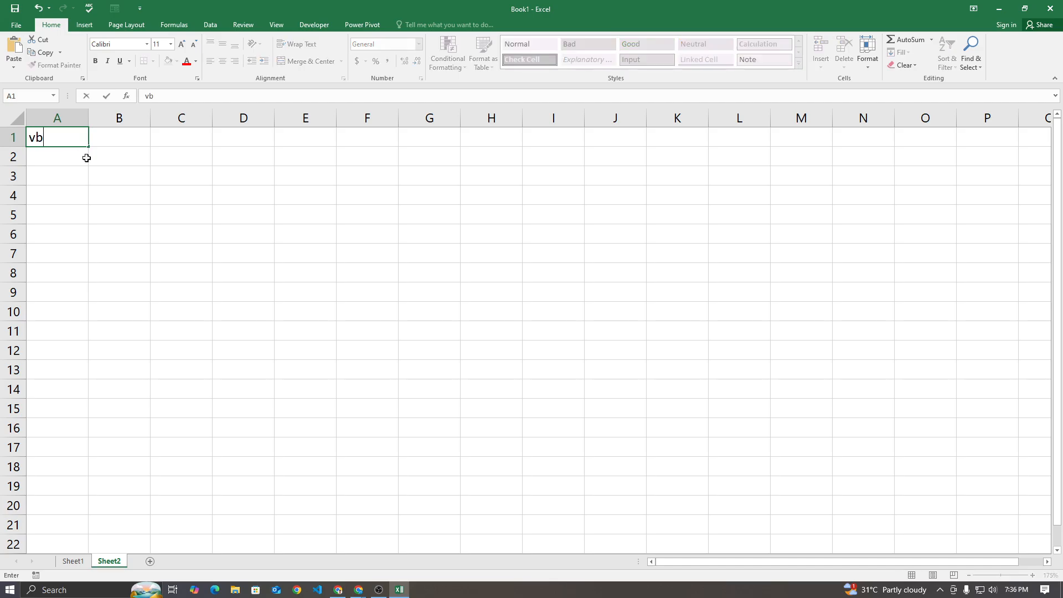
pyautogui.press('BackSpace')
pyautogui.press('BackSpace')
pyautogui.write('VB CODE')
pyautogui.press('Return')
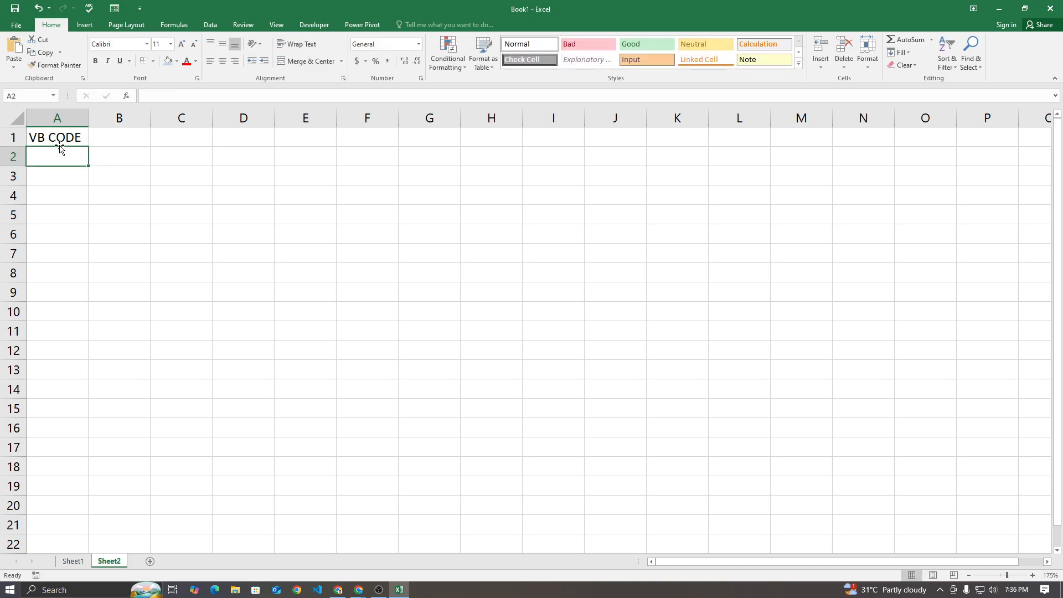
pyautogui.doubleClick(41, 138)
pyautogui.click(62, 209)
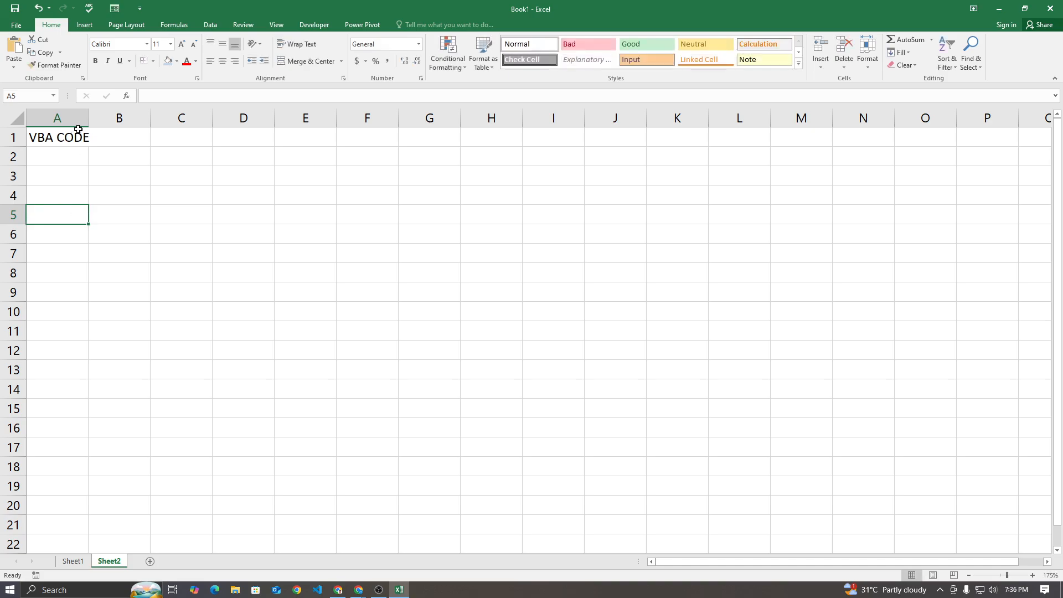
pyautogui.moveTo(89, 118); pyautogui.dragTo(109, 118)
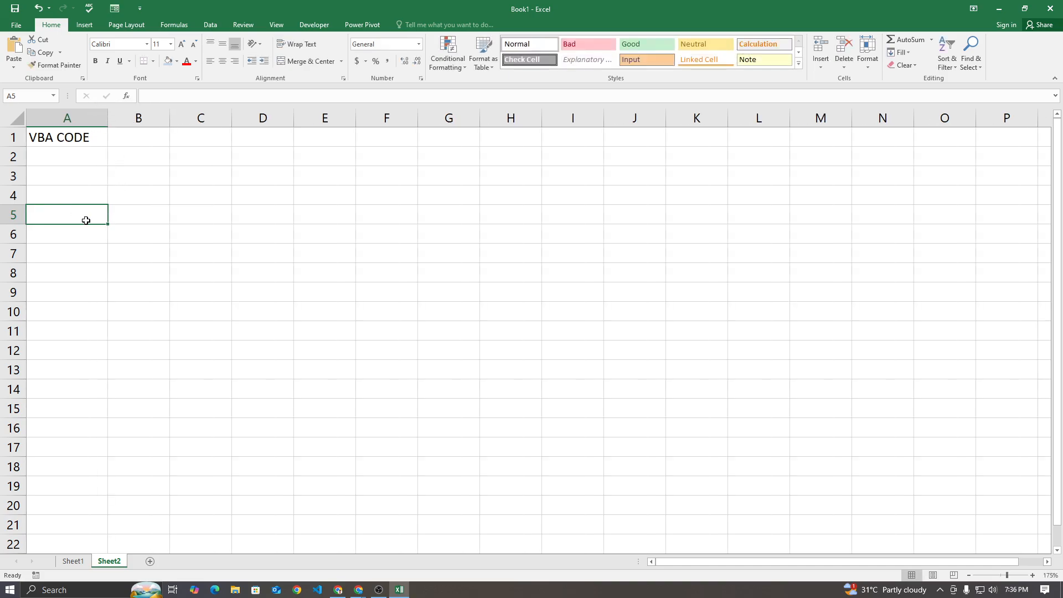
# Check the Google Meet call, switch to the other Chrome window and search for VB CODE in a new tab
pyautogui.click(358, 589)
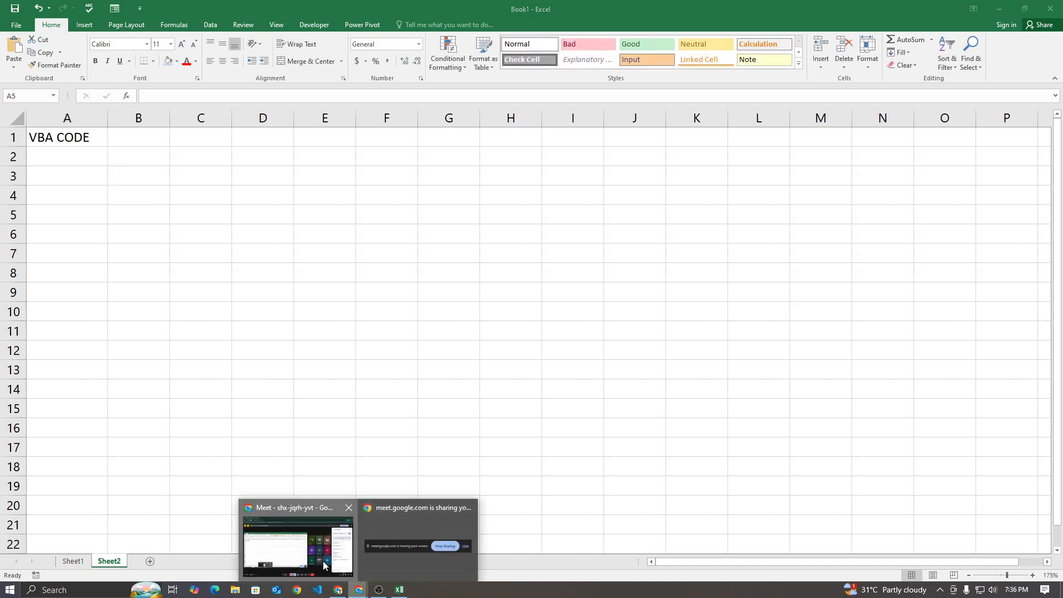
pyautogui.click(325, 565)
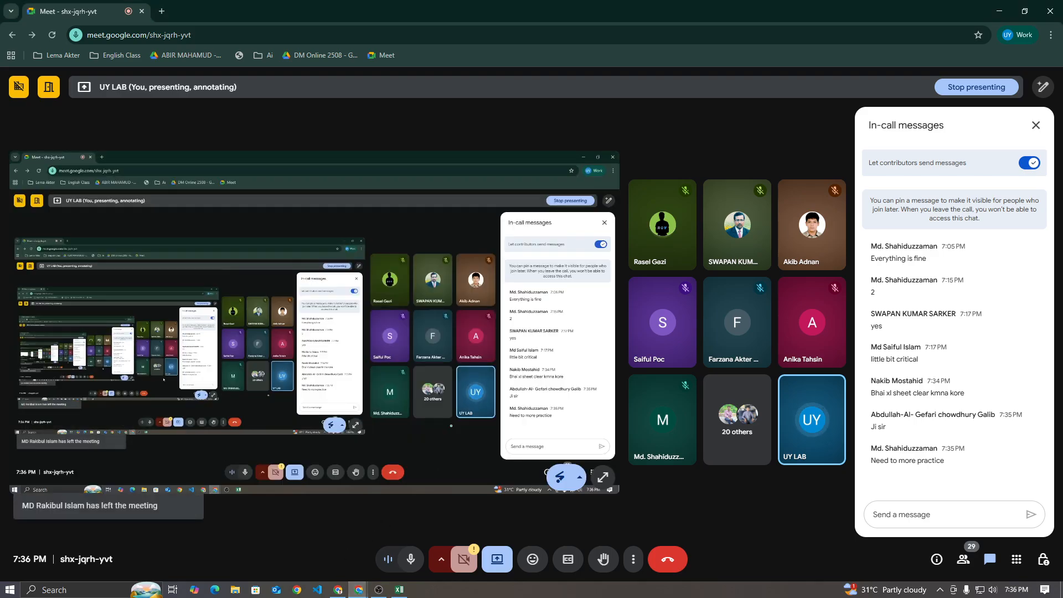
pyautogui.click(339, 590)
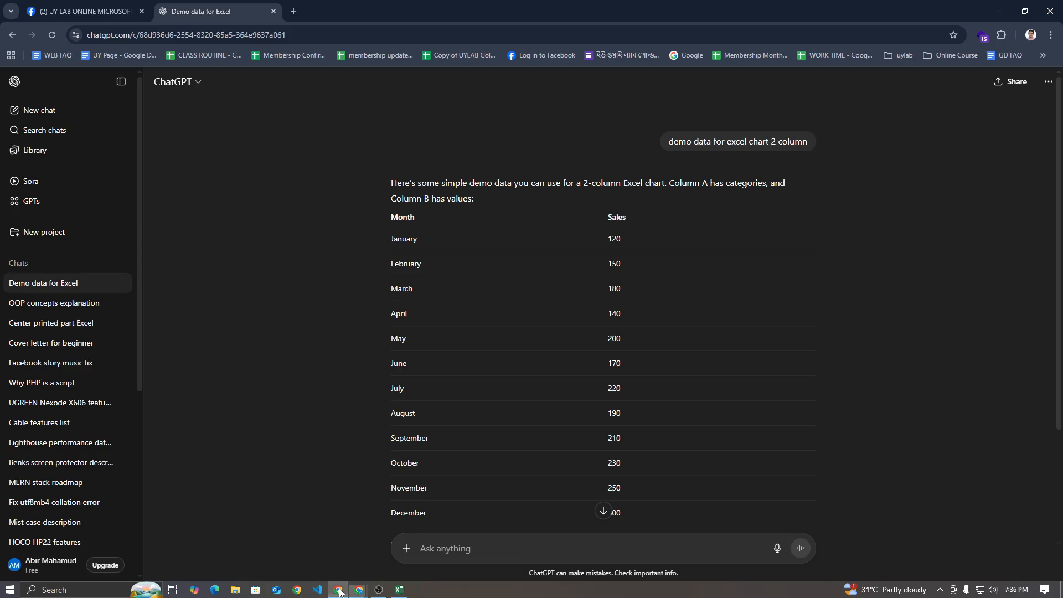
pyautogui.click(297, 13)
pyautogui.write('v')
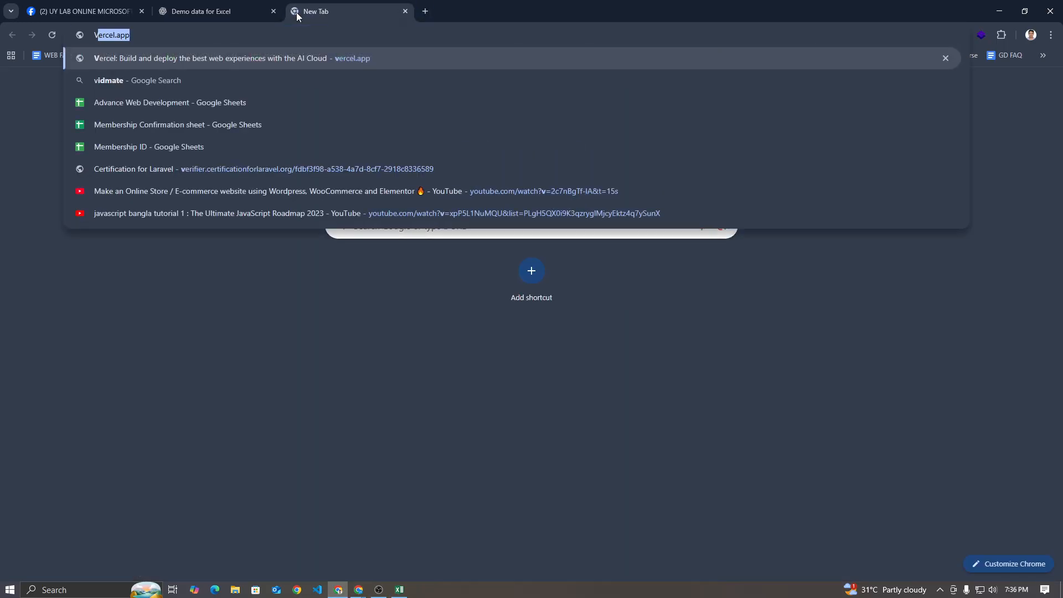
pyautogui.write('B CODE')
pyautogui.press('Return')
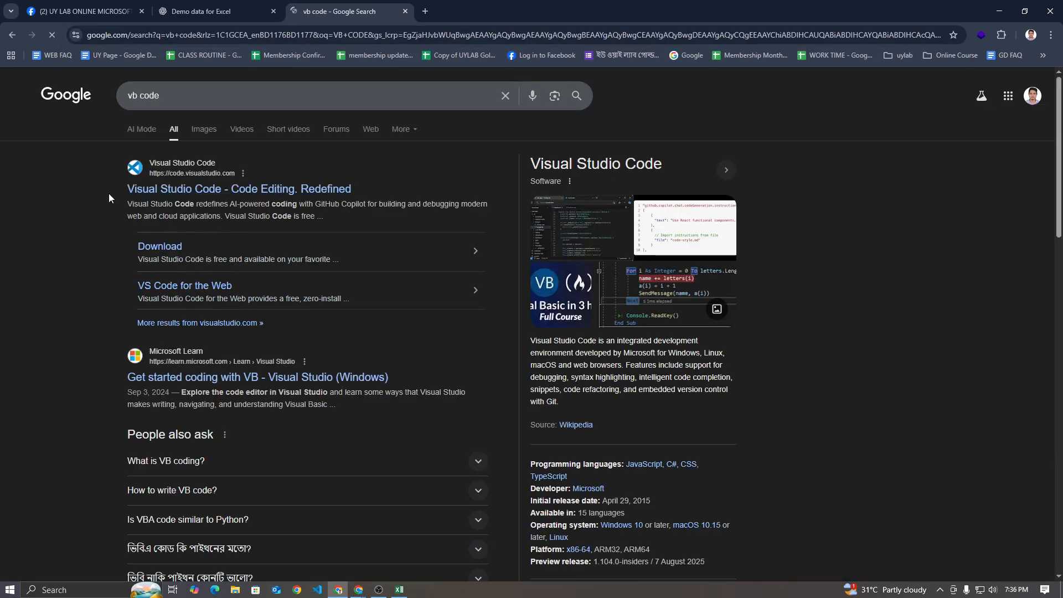
# Skim the search results and change the Google query to vba code
pyautogui.scroll(-7, 108, 194)
pyautogui.scroll(7, 98, 197)
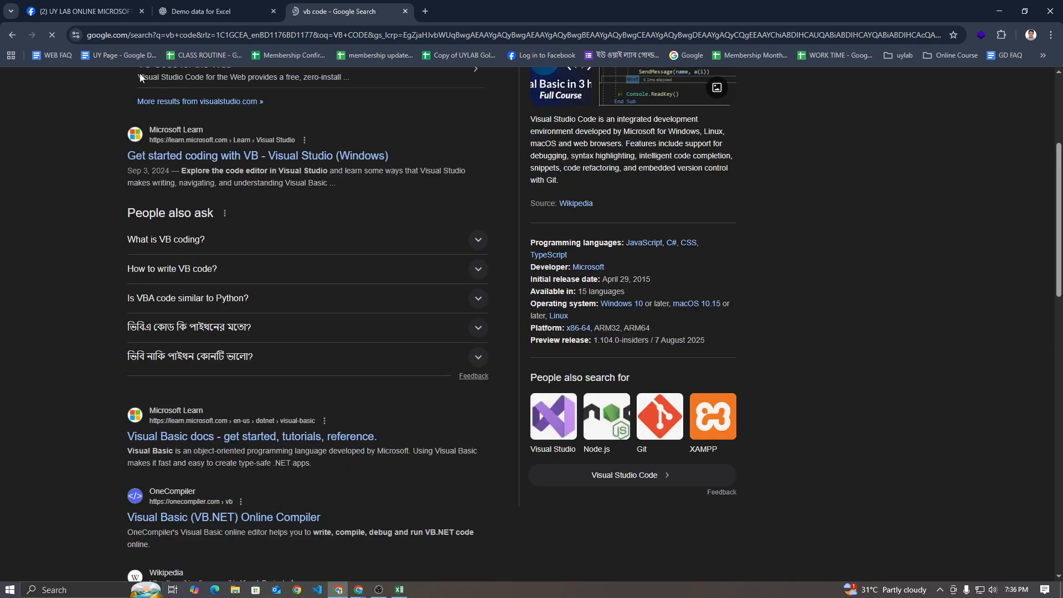
pyautogui.click(135, 96)
pyautogui.write('a code')
pyautogui.press('Return')
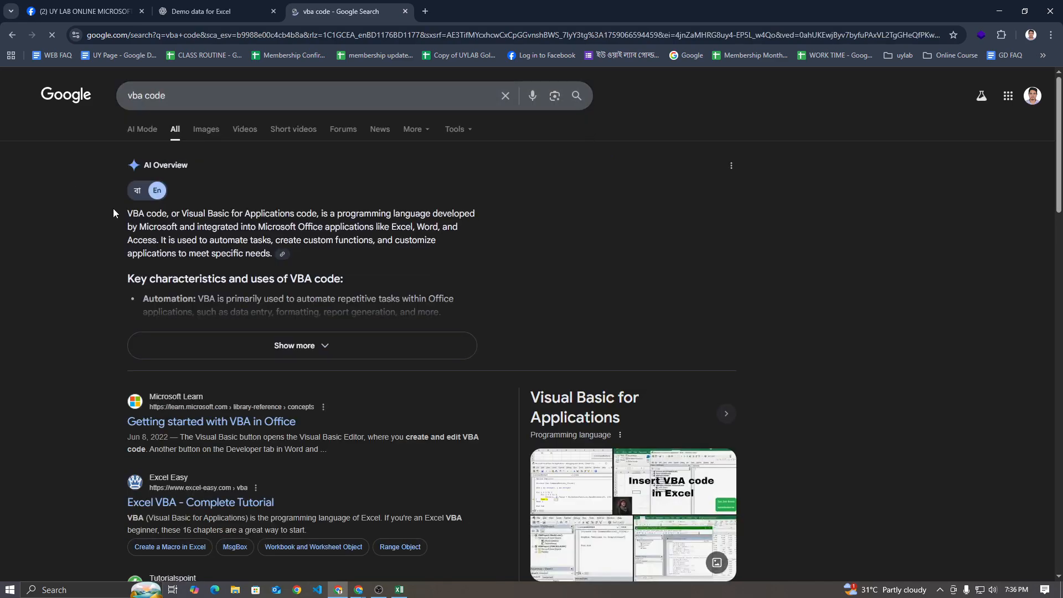
# Examine the AI Overview's definition of VBA code, including its full name, its developer and the Office applications that integrate it
pyautogui.moveTo(182, 214); pyautogui.dragTo(317, 214)
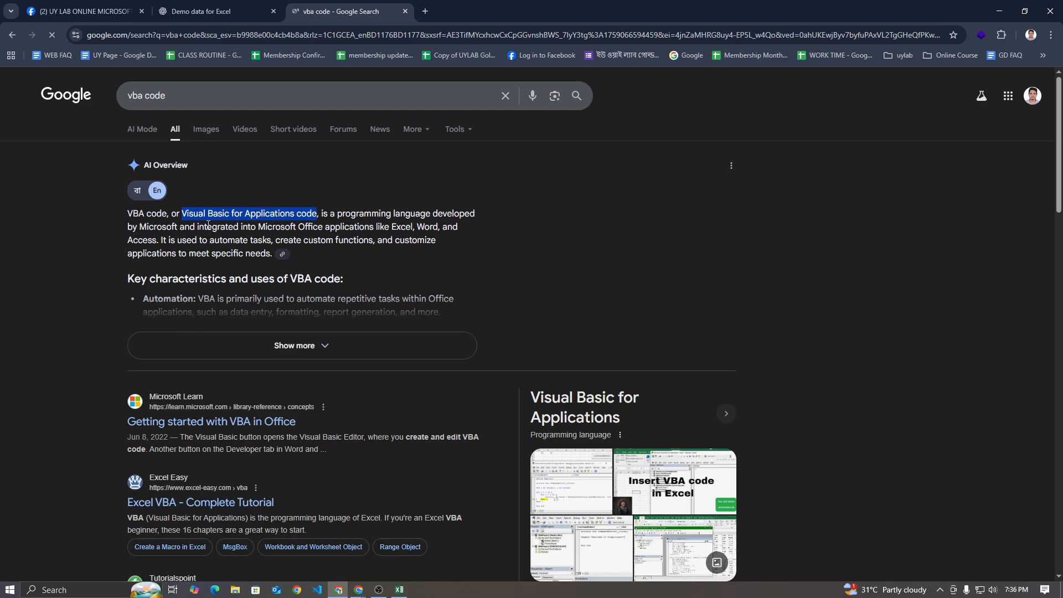
pyautogui.moveTo(140, 228); pyautogui.dragTo(180, 228)
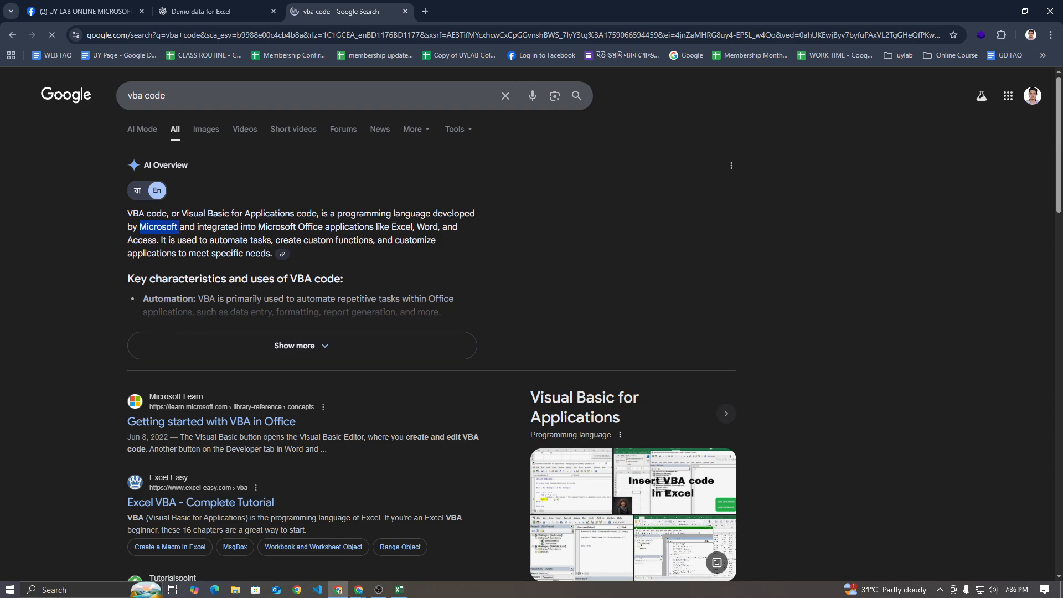
pyautogui.click(184, 225)
pyautogui.moveTo(339, 214); pyautogui.dragTo(427, 214)
pyautogui.click(185, 225)
pyautogui.moveTo(185, 214); pyautogui.dragTo(295, 216)
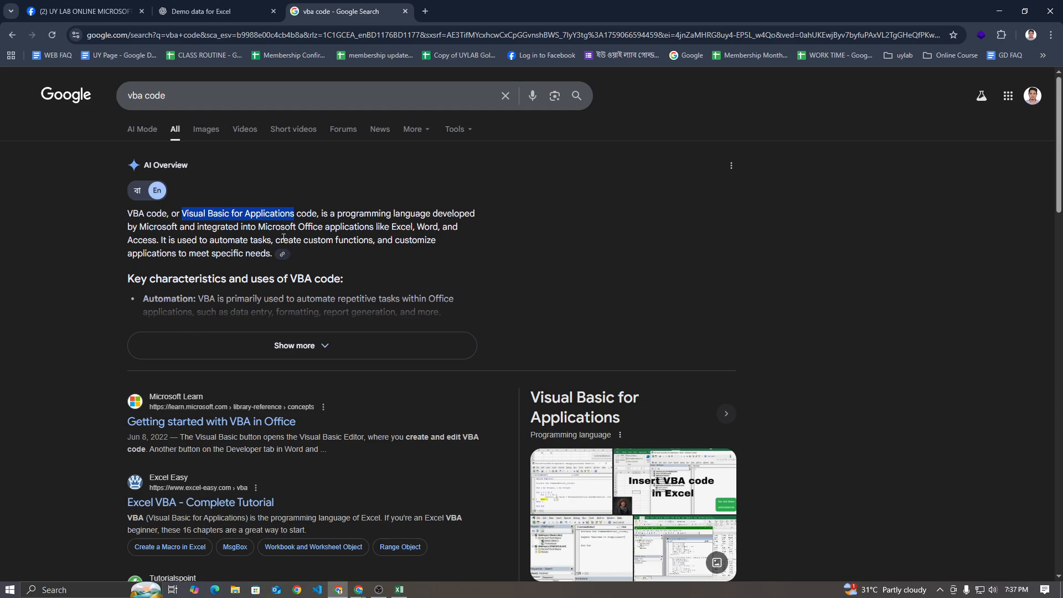
pyautogui.moveTo(198, 228); pyautogui.dragTo(372, 227)
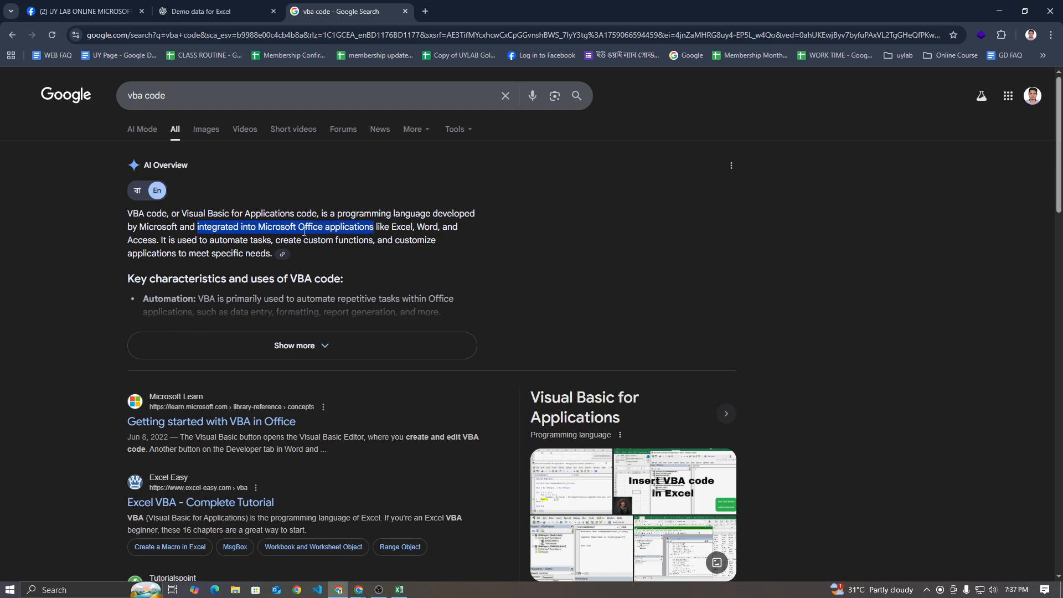
pyautogui.doubleClick(215, 227)
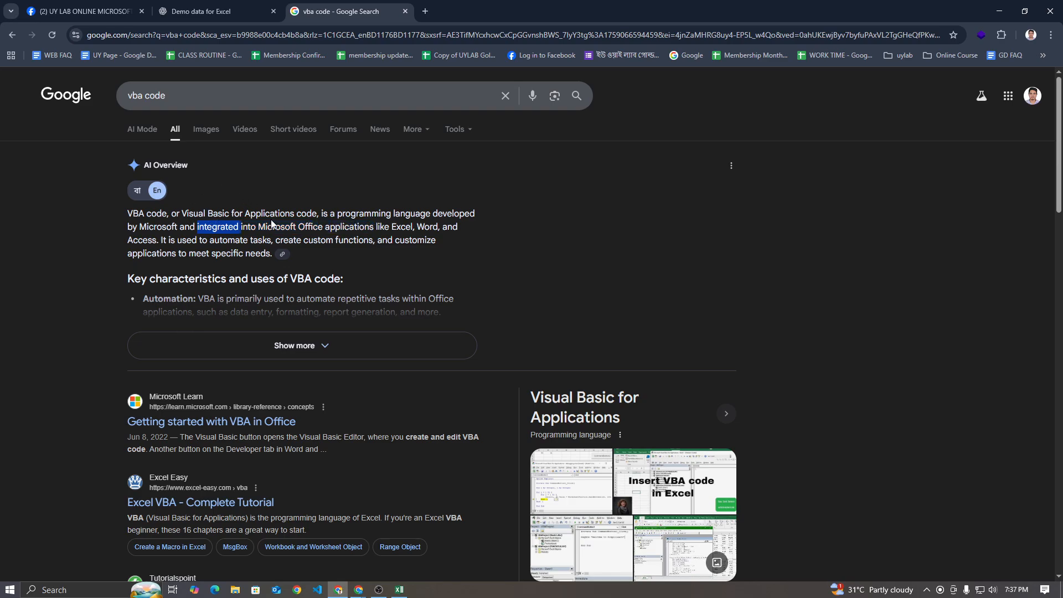
pyautogui.moveTo(267, 227); pyautogui.dragTo(376, 227)
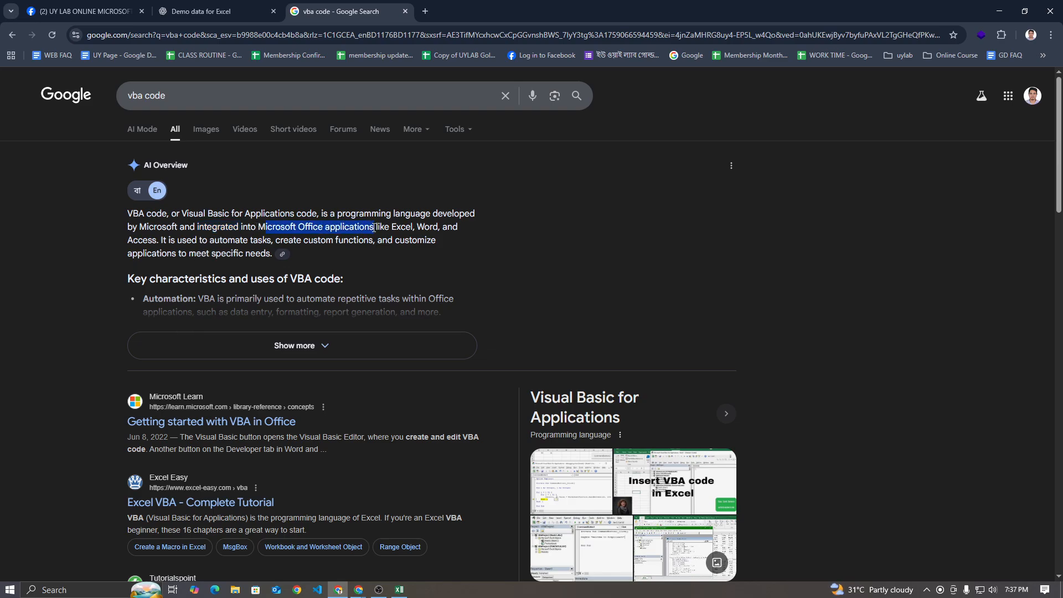
pyautogui.click(380, 227)
pyautogui.doubleClick(393, 228)
pyautogui.doubleClick(427, 228)
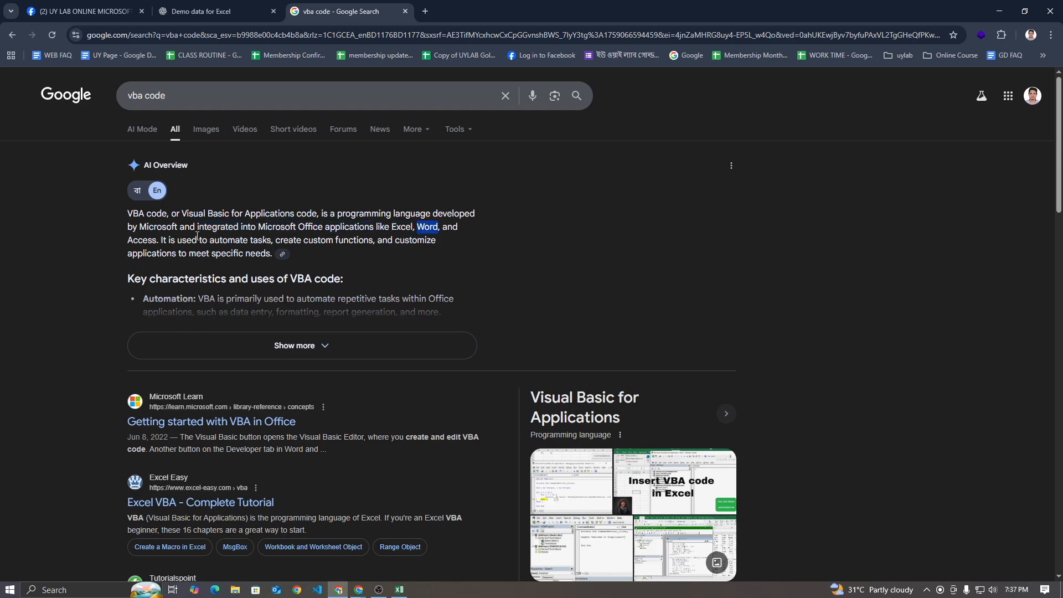
pyautogui.doubleClick(158, 237)
pyautogui.click(387, 225)
# Read the AI Overview sentence describing what VBA code is used for
pyautogui.moveTo(211, 241); pyautogui.dragTo(272, 253)
pyautogui.click(258, 238)
pyautogui.moveTo(278, 237); pyautogui.dragTo(369, 244)
pyautogui.click(369, 242)
pyautogui.moveTo(212, 240); pyautogui.dragTo(284, 249)
pyautogui.click(298, 237)
# Check the Google Meet in-call messages, go back to the Google results and search for vba developer
pyautogui.click(384, 525)
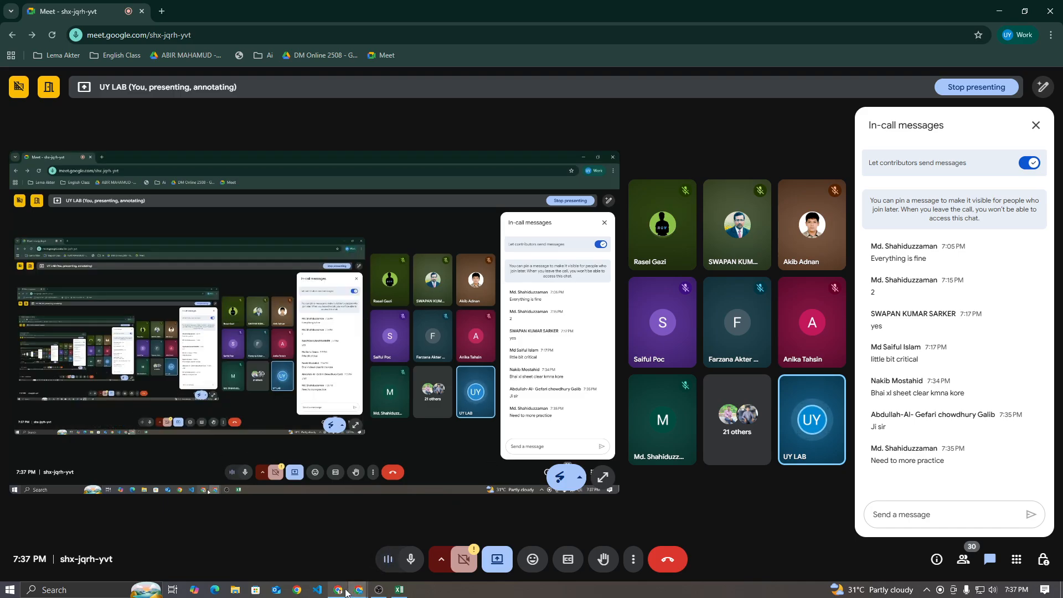
pyautogui.click(347, 592)
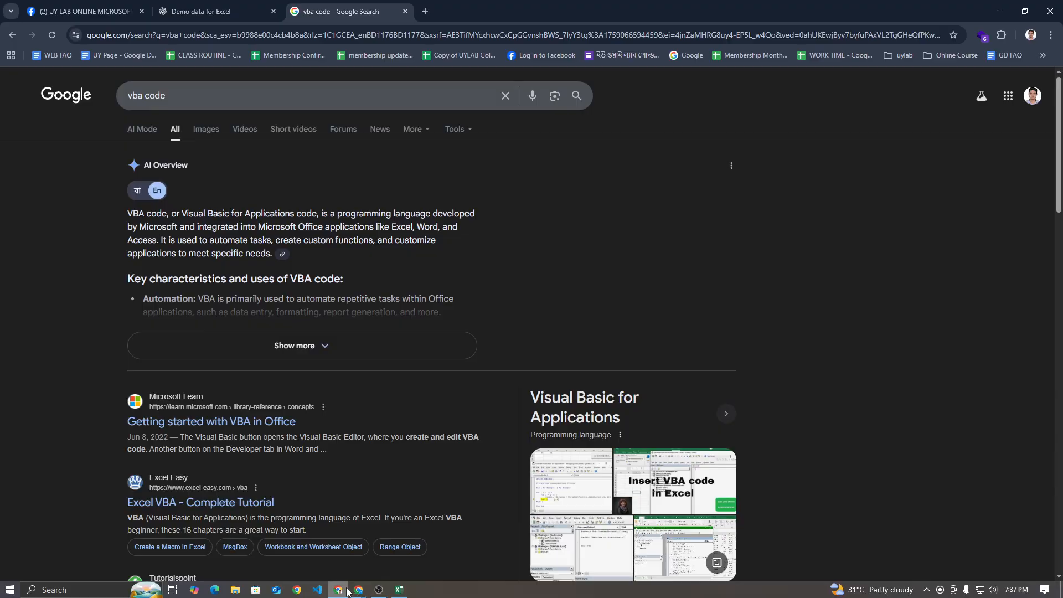
pyautogui.doubleClick(146, 94)
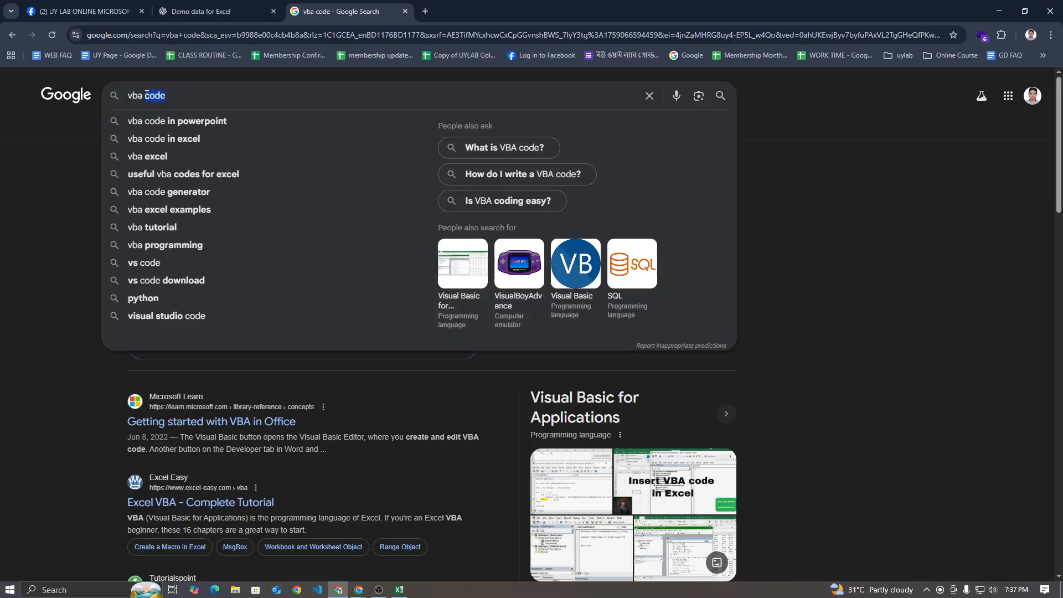
pyautogui.write('developer')
pyautogui.press('Return')
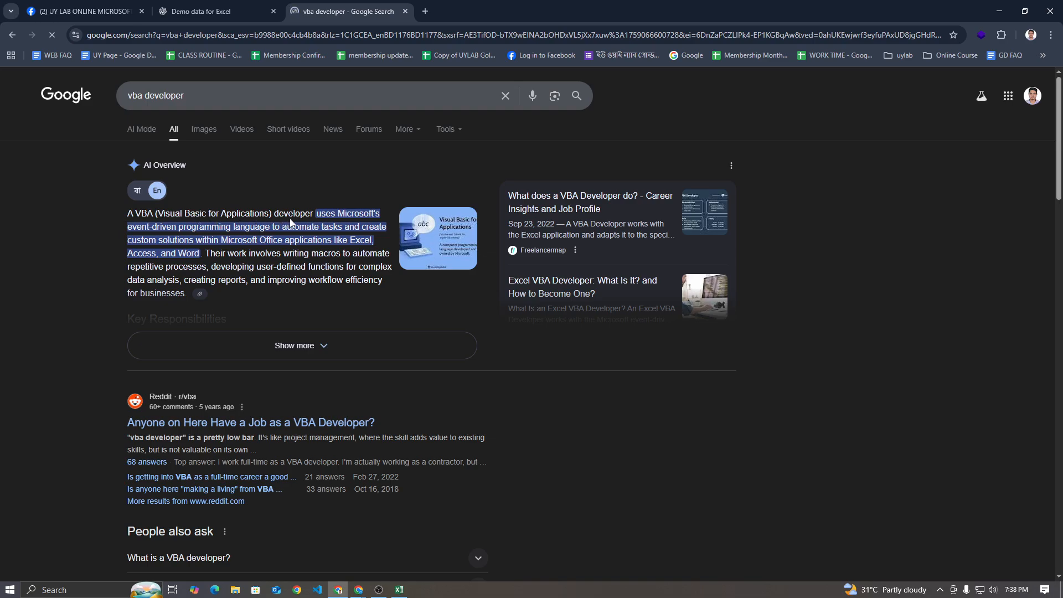
# Read the AI Overview of a VBA developer's work and expand it to review the responsibilities and tools
pyautogui.moveTo(337, 214); pyautogui.dragTo(260, 229)
pyautogui.click(194, 228)
pyautogui.moveTo(129, 240); pyautogui.dragTo(297, 242)
pyautogui.click(297, 242)
pyautogui.click(276, 338)
pyautogui.scroll(-2, 283, 294)
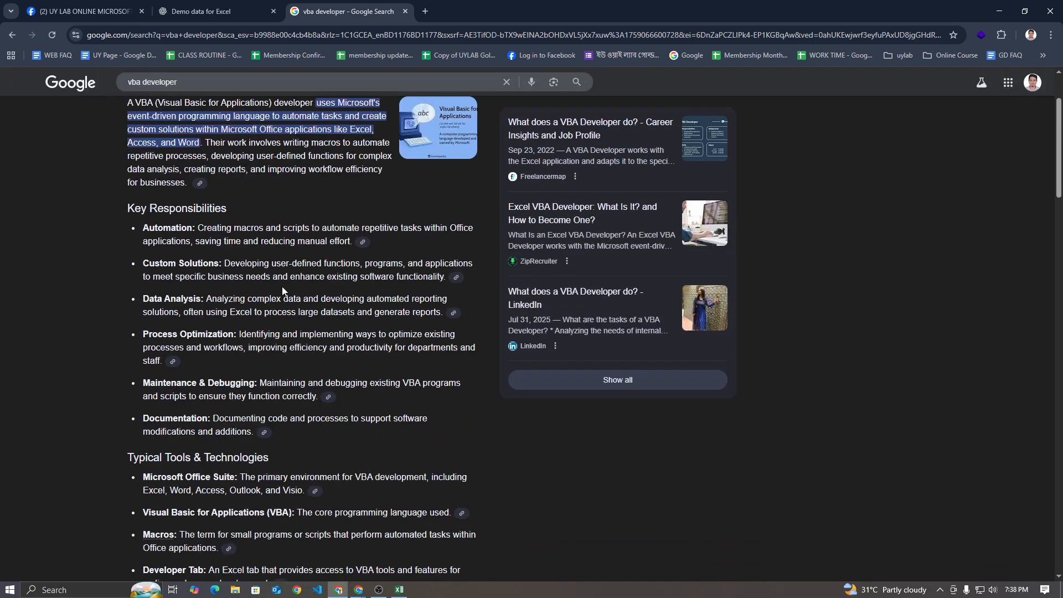
pyautogui.scroll(-4, 283, 290)
pyautogui.scroll(5, 282, 281)
pyautogui.scroll(1, 285, 292)
# Check the Google Meet in-call messages for questions and close the message list
pyautogui.moveTo(361, 591)
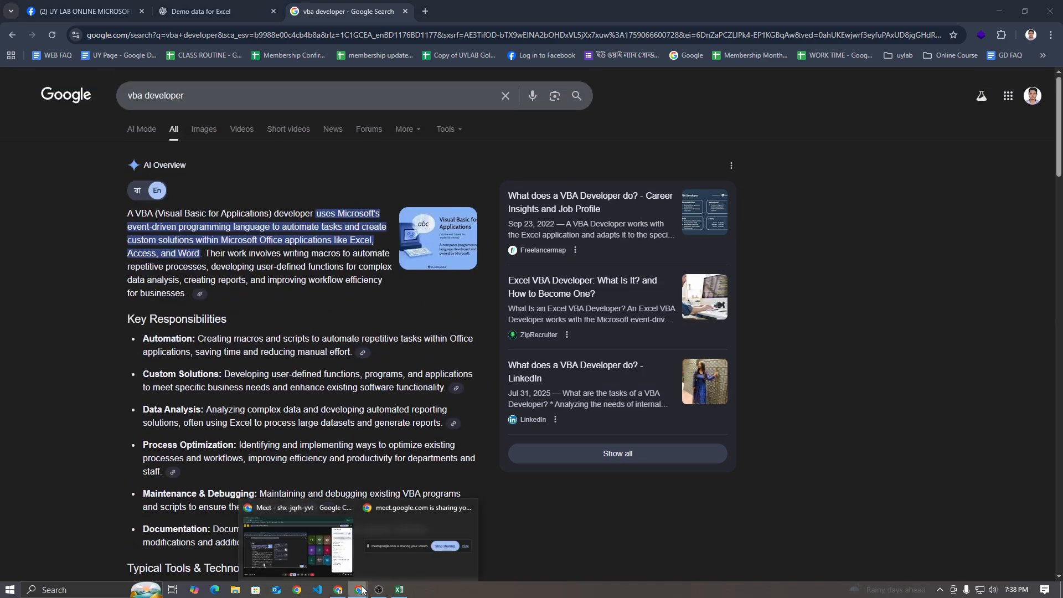
pyautogui.click(333, 531)
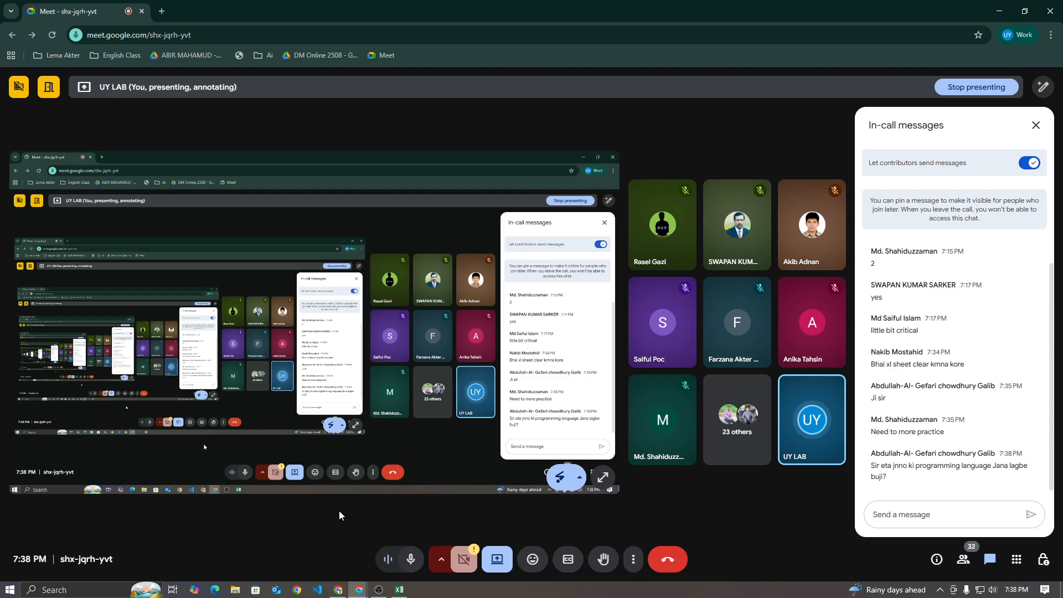
pyautogui.click(1035, 126)
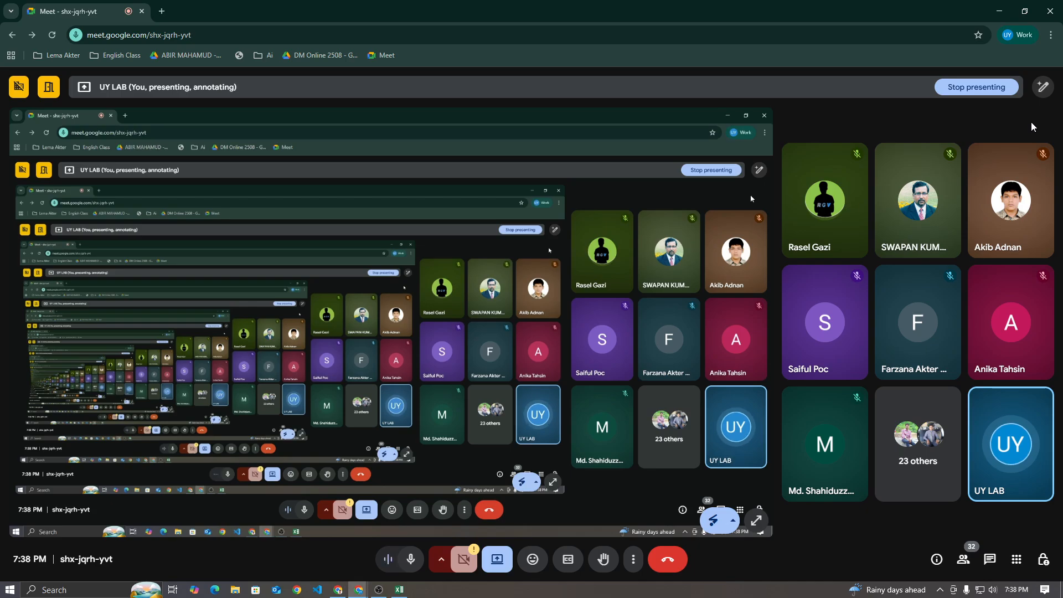
pyautogui.moveTo(807, 295)
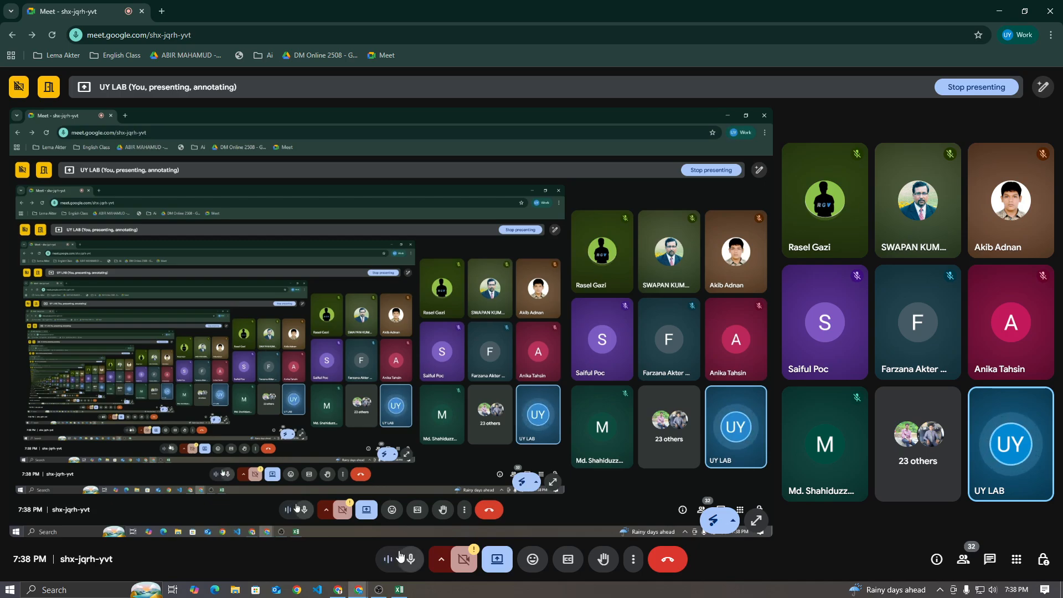
# Switch to the Excel workbook and clear the heading from cell A1 of Sheet2
pyautogui.click(400, 590)
pyautogui.click(79, 149)
pyautogui.click(79, 137)
pyautogui.press('Delete')
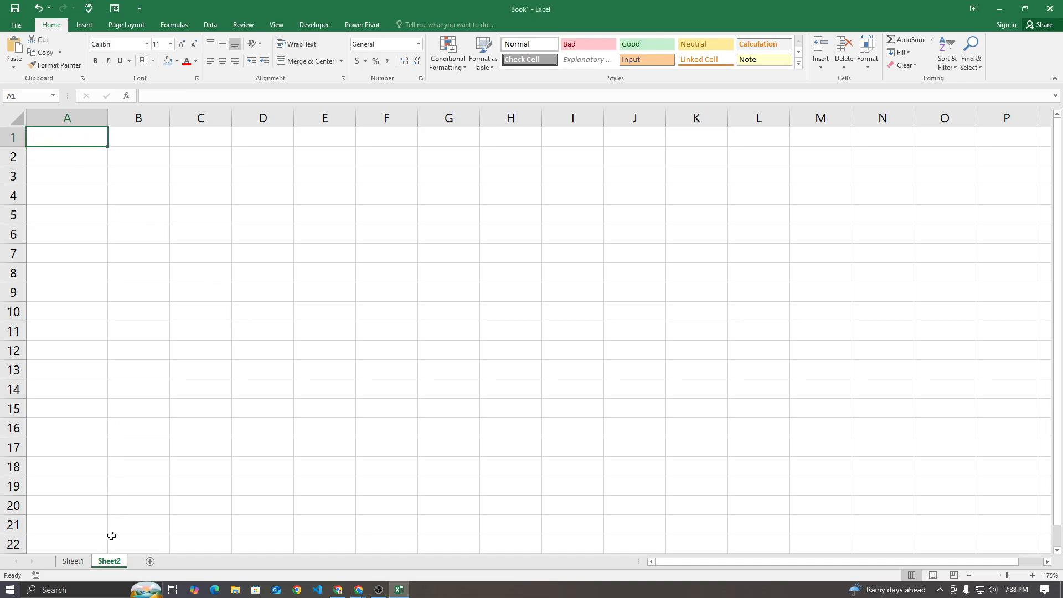
# Look at Sheet1 briefly, return to Sheet2 and narrow column A slightly
pyautogui.click(72, 561)
pyautogui.click(108, 562)
pyautogui.click(292, 224)
pyautogui.click(68, 145)
pyautogui.moveTo(107, 118); pyautogui.dragTo(100, 118)
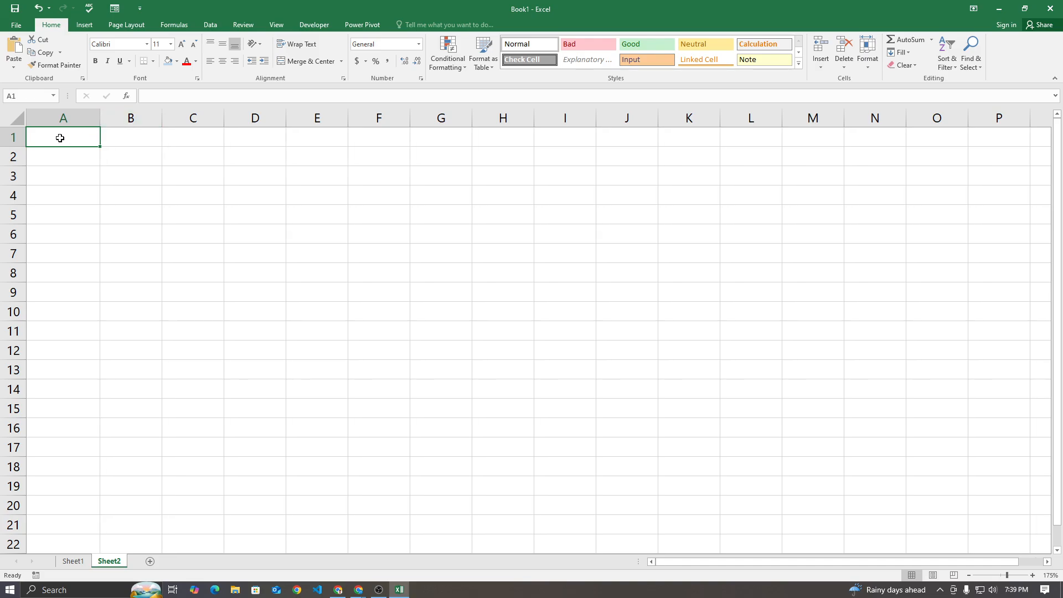
# Enter a person's first name in A1 and last name in B1, and widen column B to fit
pyautogui.press('Tab')
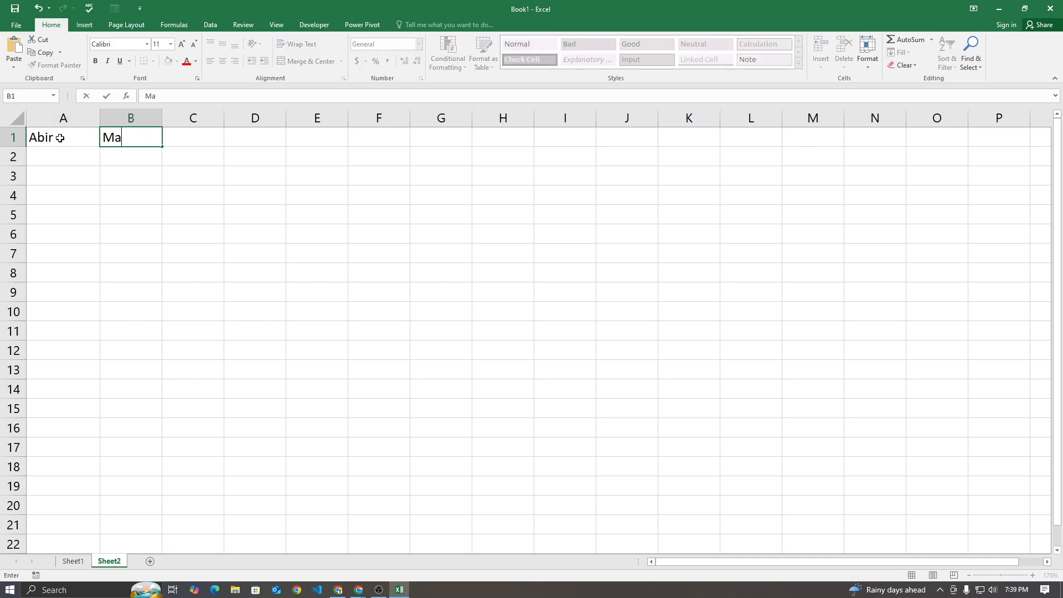
pyautogui.click(112, 209)
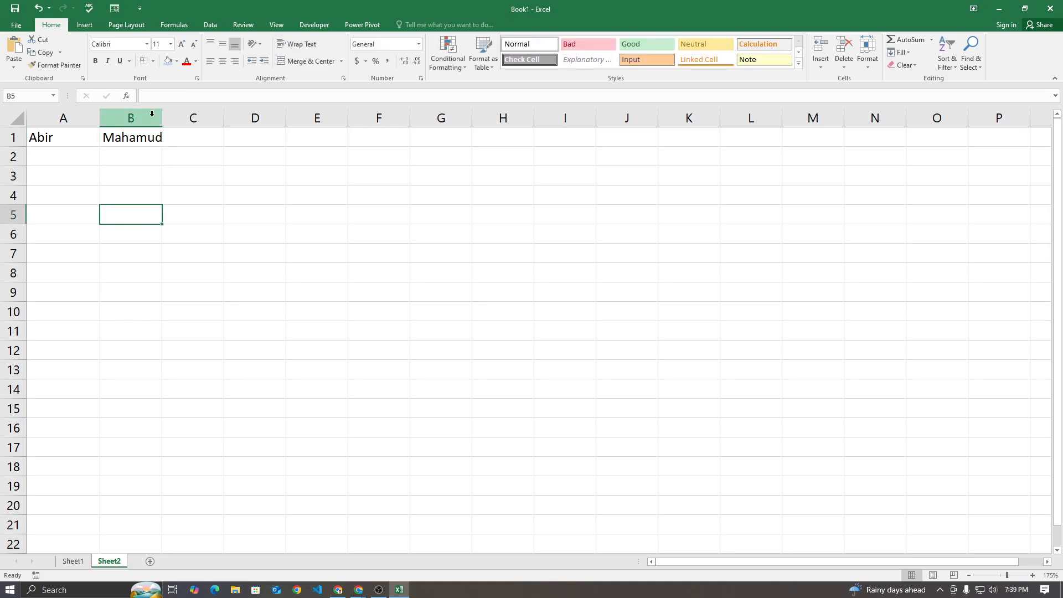
pyautogui.moveTo(162, 117); pyautogui.dragTo(189, 117)
pyautogui.click(209, 236)
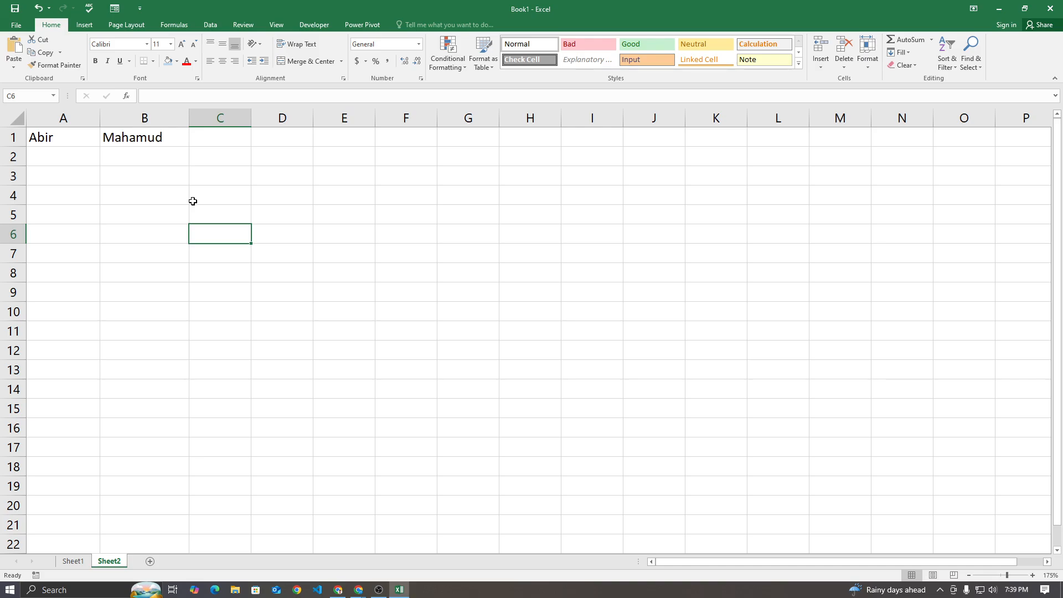
pyautogui.moveTo(456, 153); pyautogui.dragTo(535, 160)
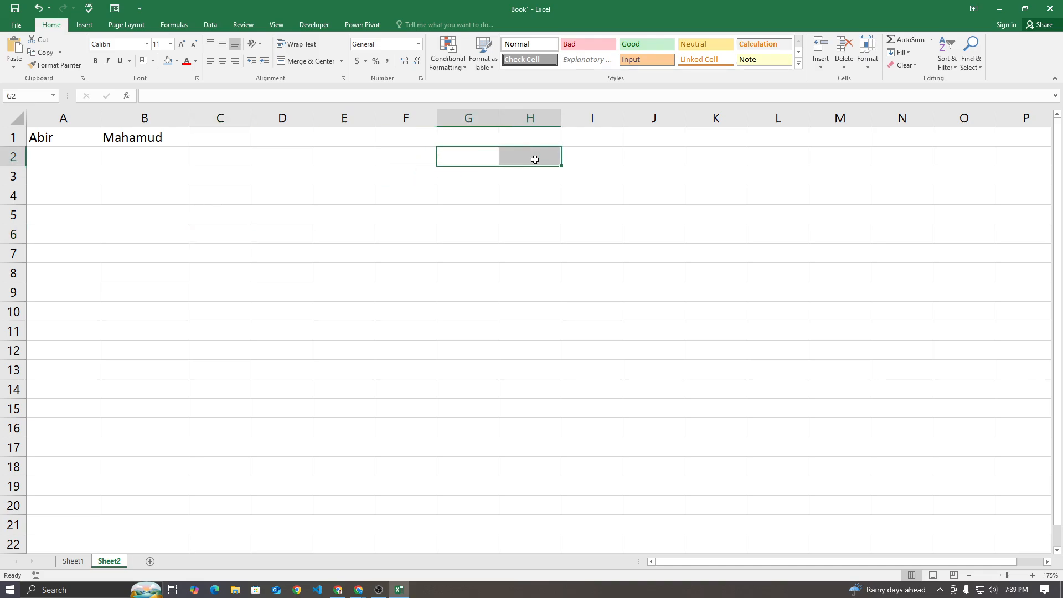
pyautogui.click(452, 159)
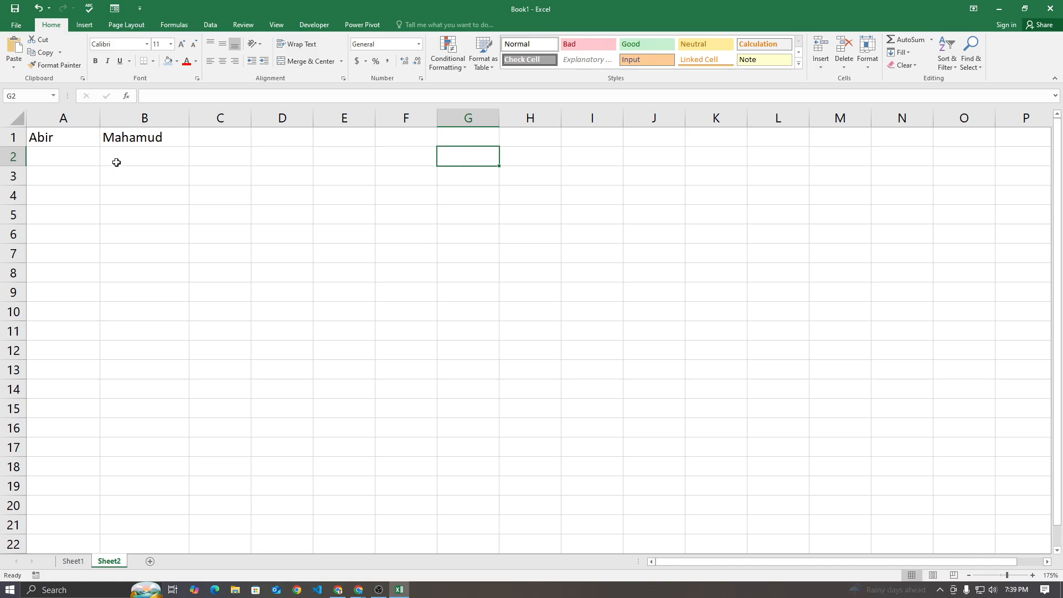
pyautogui.click(131, 138)
# Copy the name in cell A1 into cell B3 as a temporary holding place
pyautogui.click(59, 137)
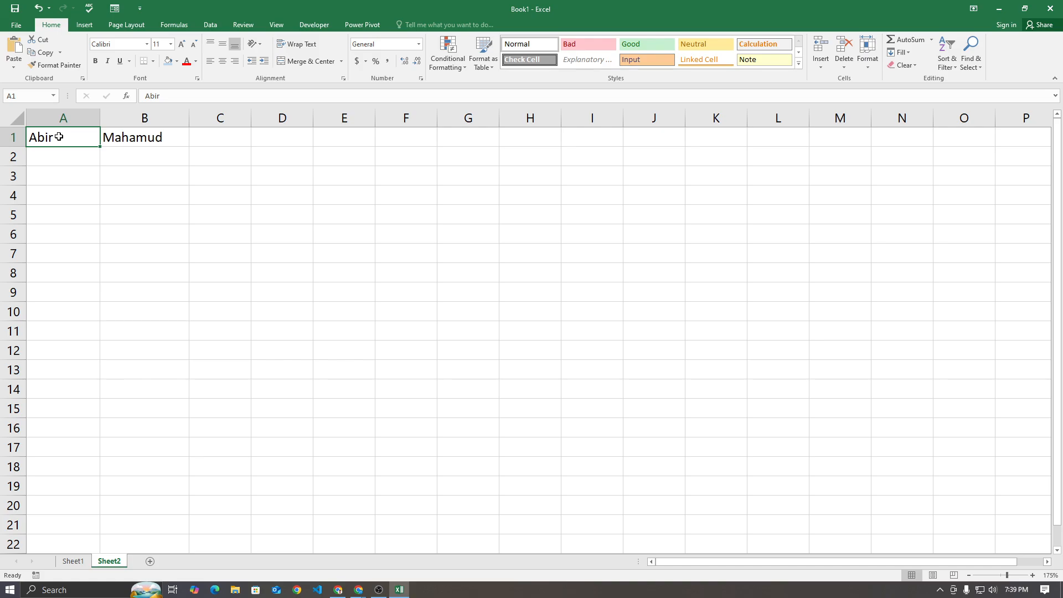
pyautogui.hotkey('ctrl', 'c')
pyautogui.click(168, 176)
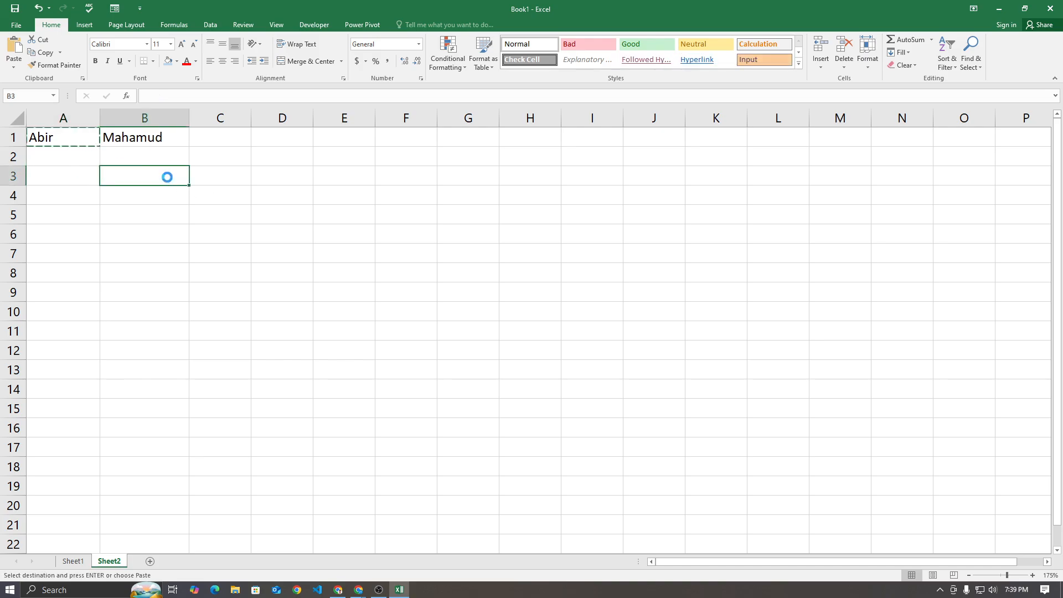
pyautogui.hotkey('ctrl', 'v')
# Copy the name from B1 over A1, and paste the name held in B3 into B1 to complete the swap
pyautogui.click(154, 144)
pyautogui.hotkey('ctrl', 'c')
pyautogui.click(65, 138)
pyautogui.hotkey('ctrl', 'v')
pyautogui.click(135, 164)
pyautogui.click(135, 168)
pyautogui.hotkey('ctrl', 'c')
pyautogui.click(161, 138)
pyautogui.hotkey('ctrl', 'v')
# Delete the temporary name from cell B3
pyautogui.click(142, 190)
pyautogui.click(138, 177)
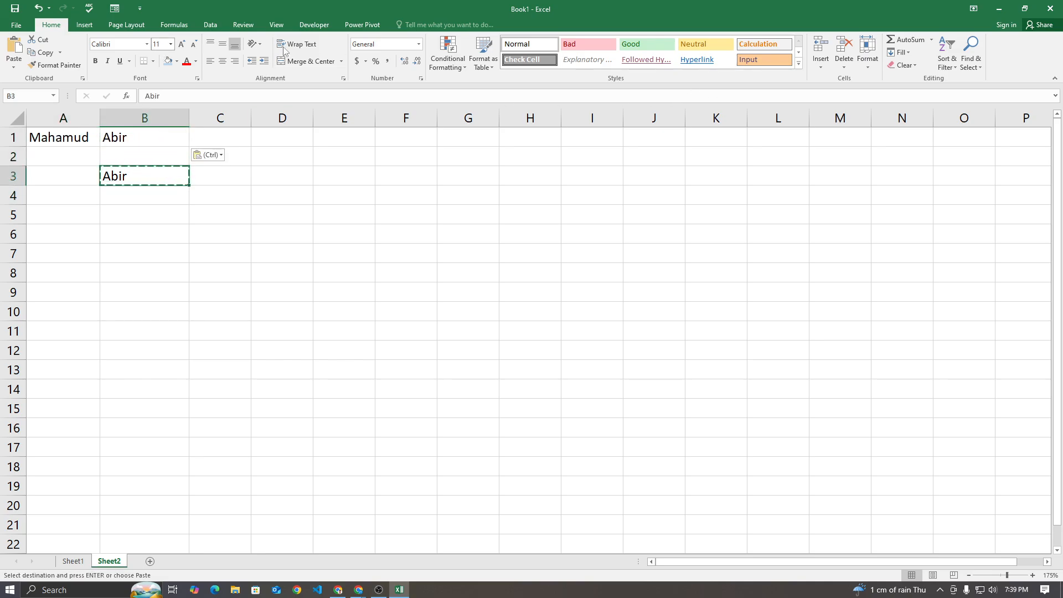
pyautogui.click(852, 46)
pyautogui.click(406, 233)
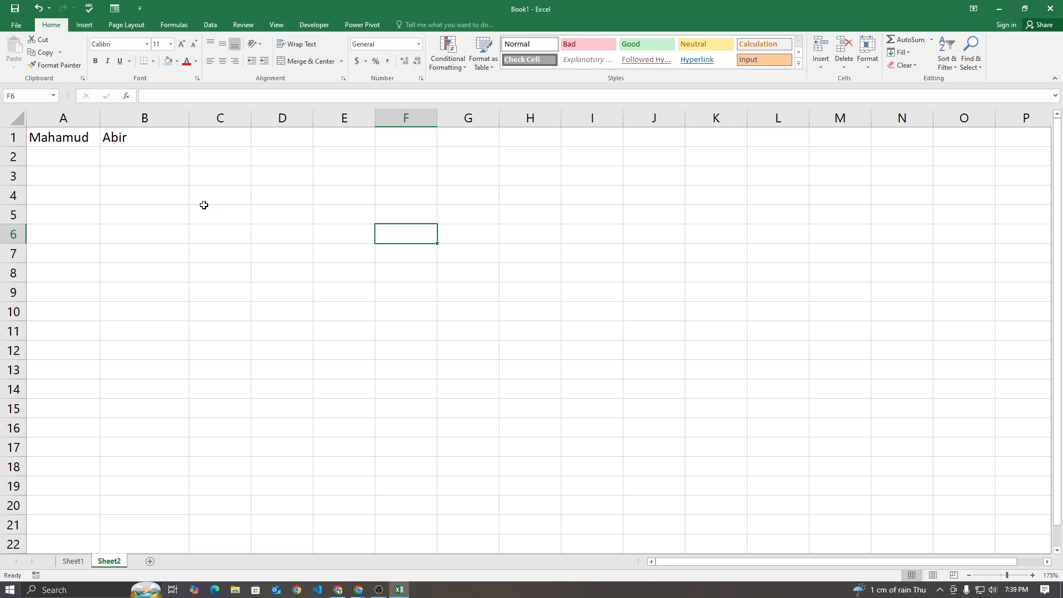
pyautogui.click(527, 165)
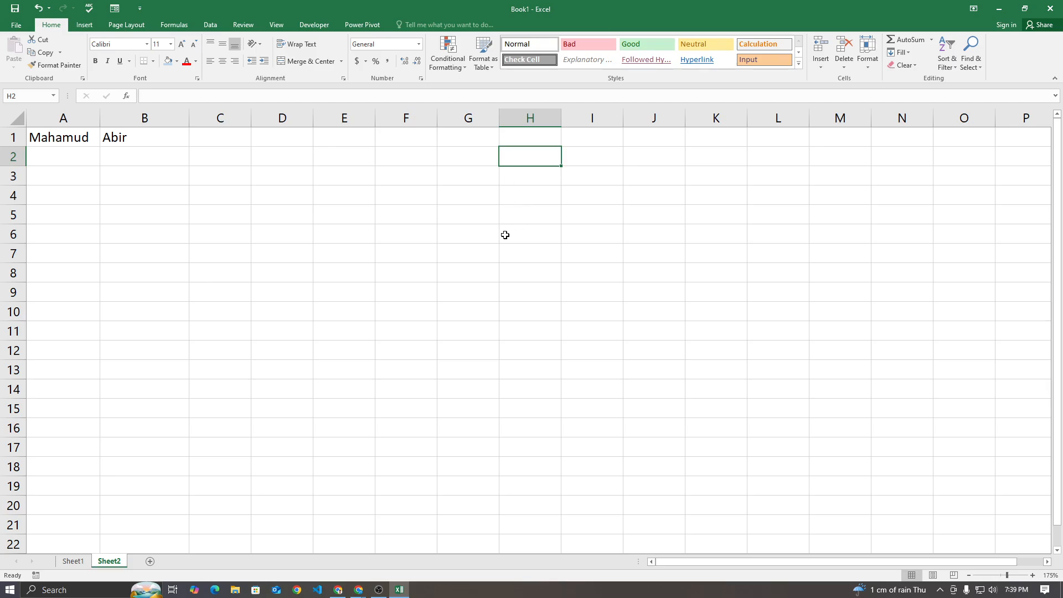
# Switch to the browser window with the ChatGPT conversation about Excel demo data and go to its end
pyautogui.moveTo(359, 590)
pyautogui.click(416, 540)
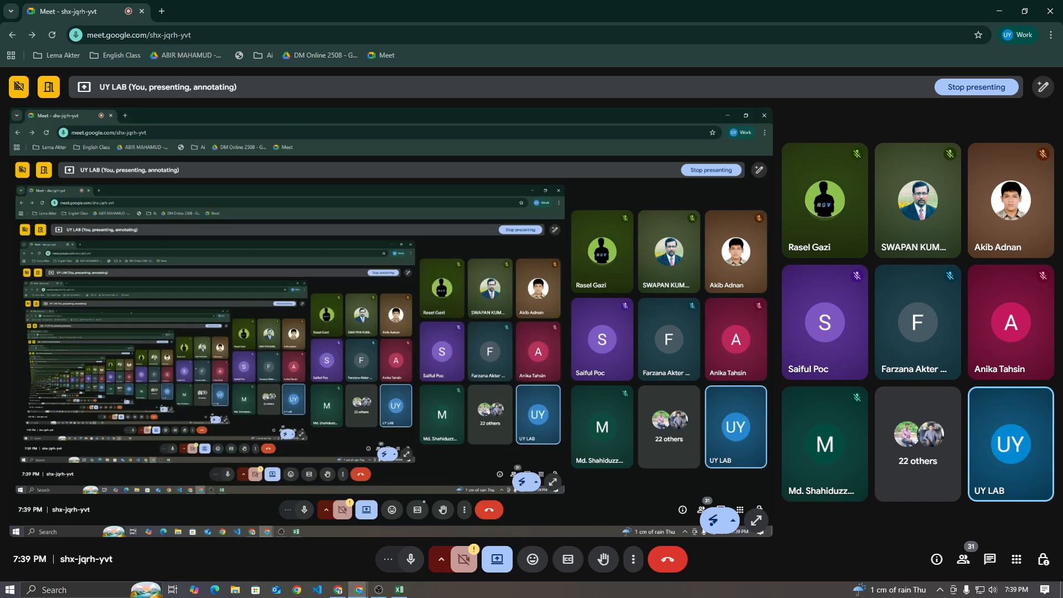
pyautogui.hotkey('alt', 'Tab')
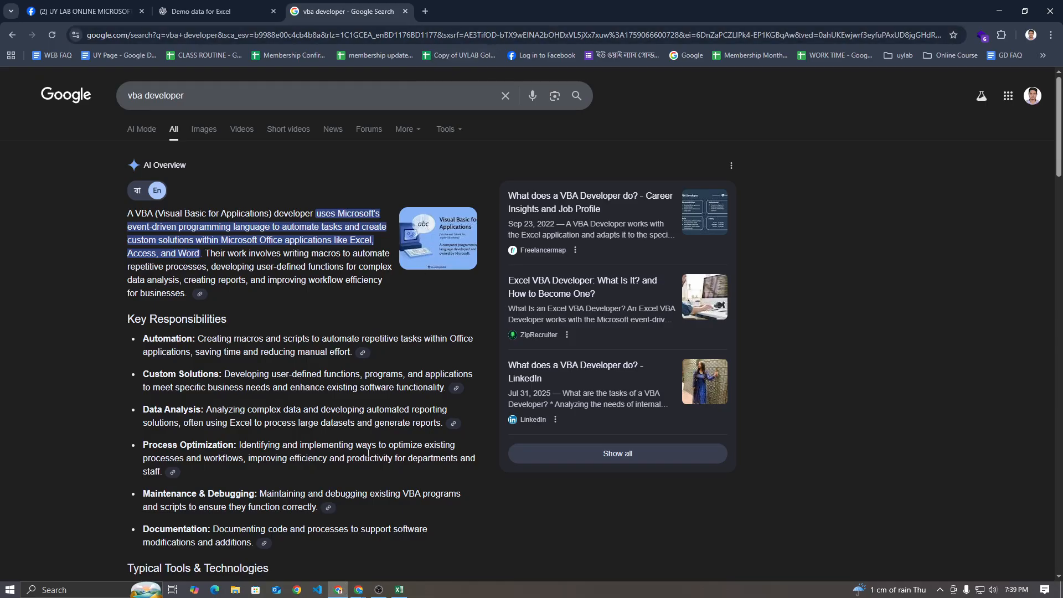
pyautogui.click(276, 15)
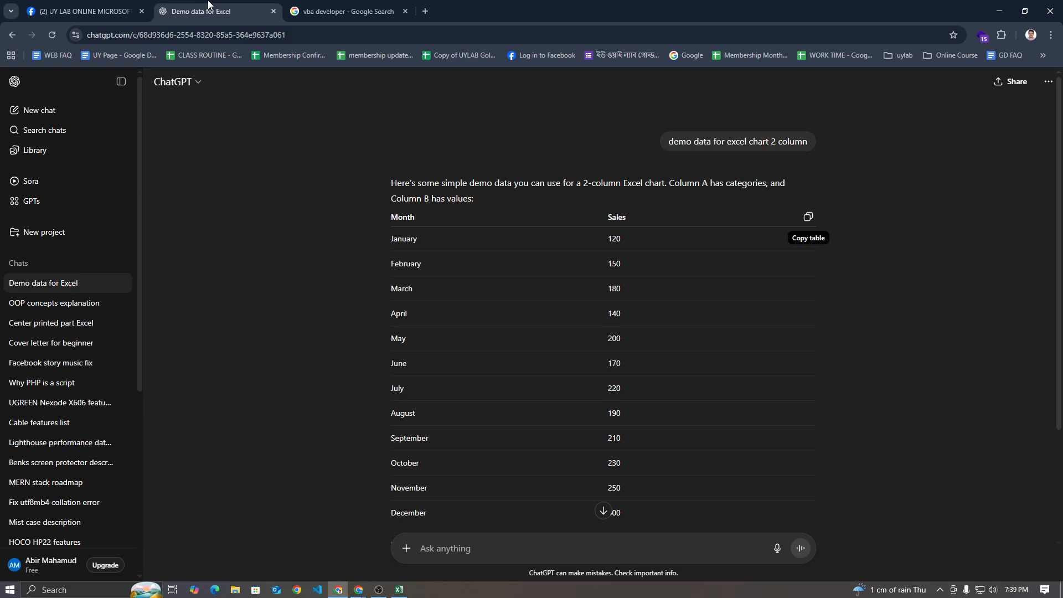
pyautogui.scroll(-3, 566, 437)
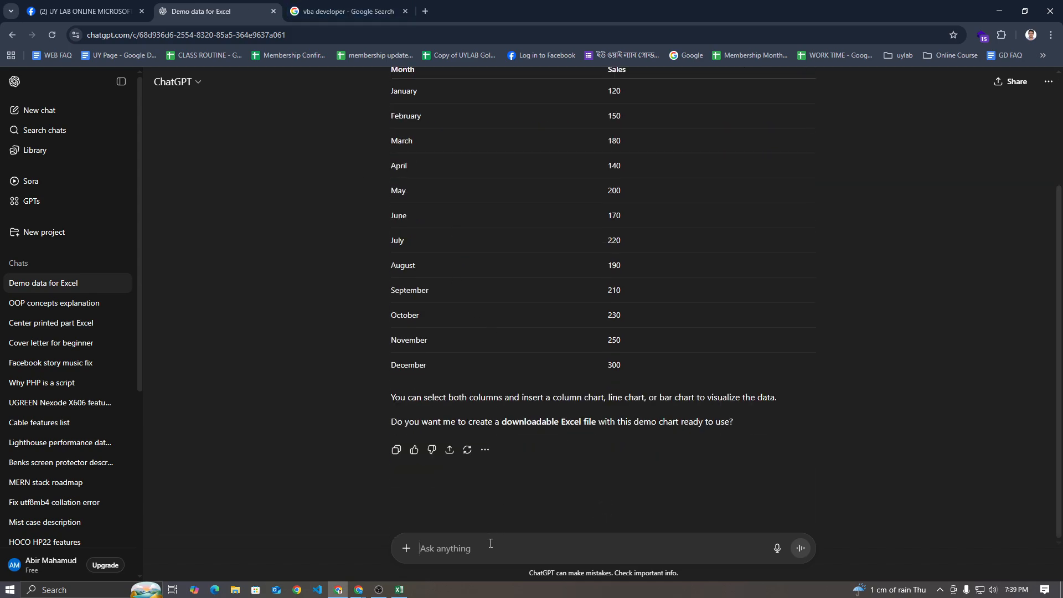
# Ask ChatGPT for "short vba code for exchange information between 2 cells in excel"
pyautogui.write('ex')
pyautogui.press('BackSpace')
pyautogui.write('vb')
pyautogui.press('BackSpace')
pyautogui.press('BackSpace')
pyautogui.write('shpor')
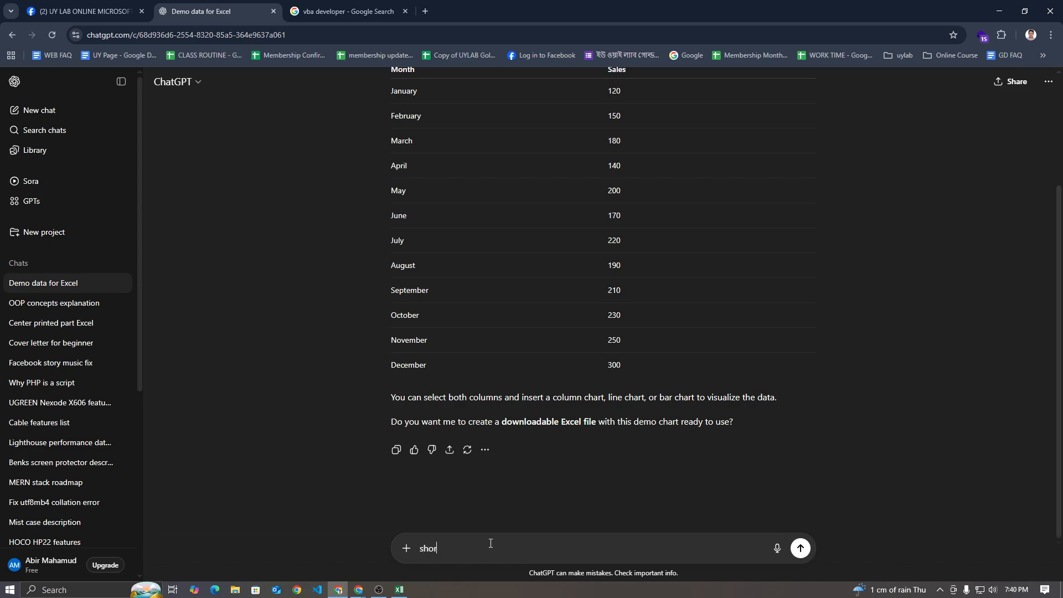
pyautogui.write(' vba code for exchange information between 2 cells in exce')
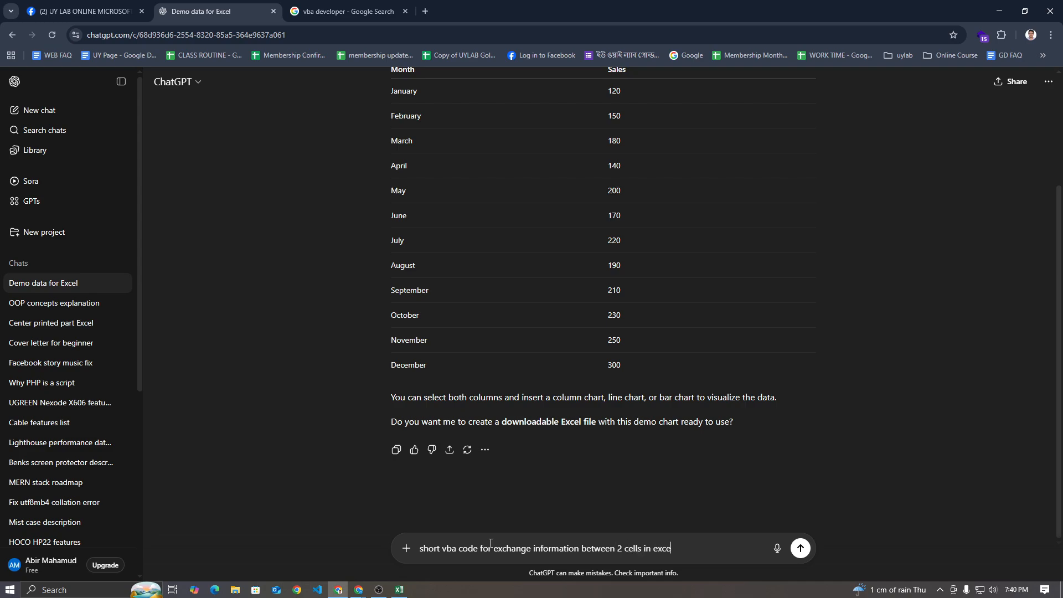
pyautogui.press('Return')
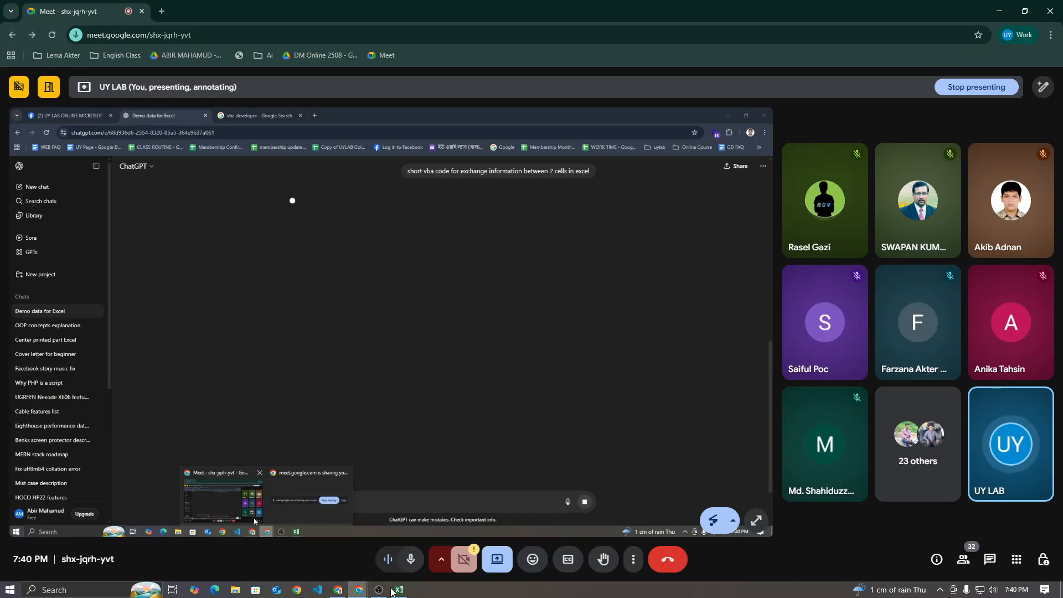
# Switch to the Excel workbook with the Developer commands displayed, looking briefly at the Google Meet and OBS windows
pyautogui.click(398, 591)
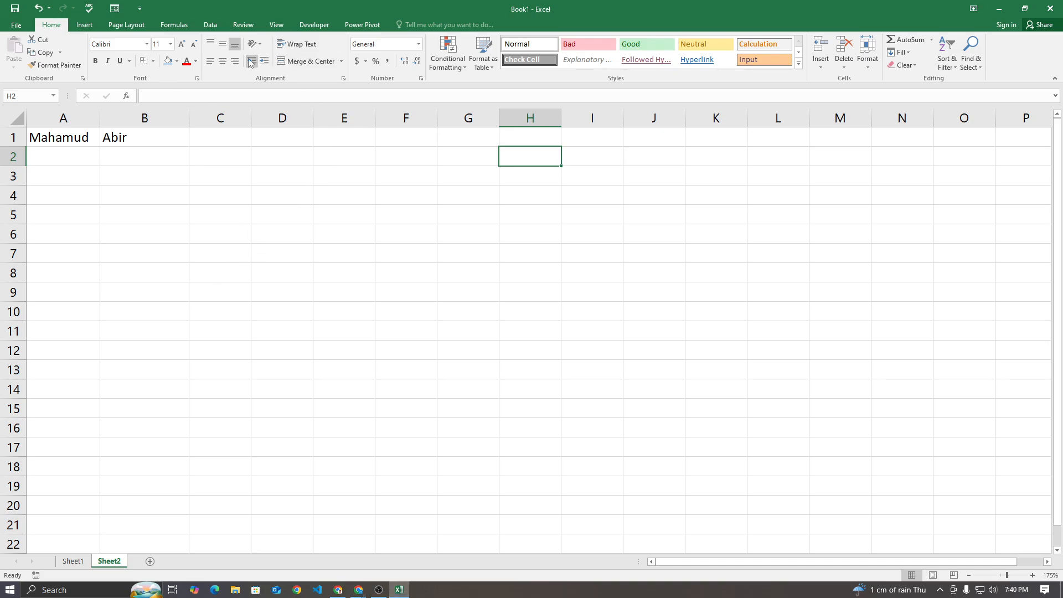
pyautogui.click(316, 28)
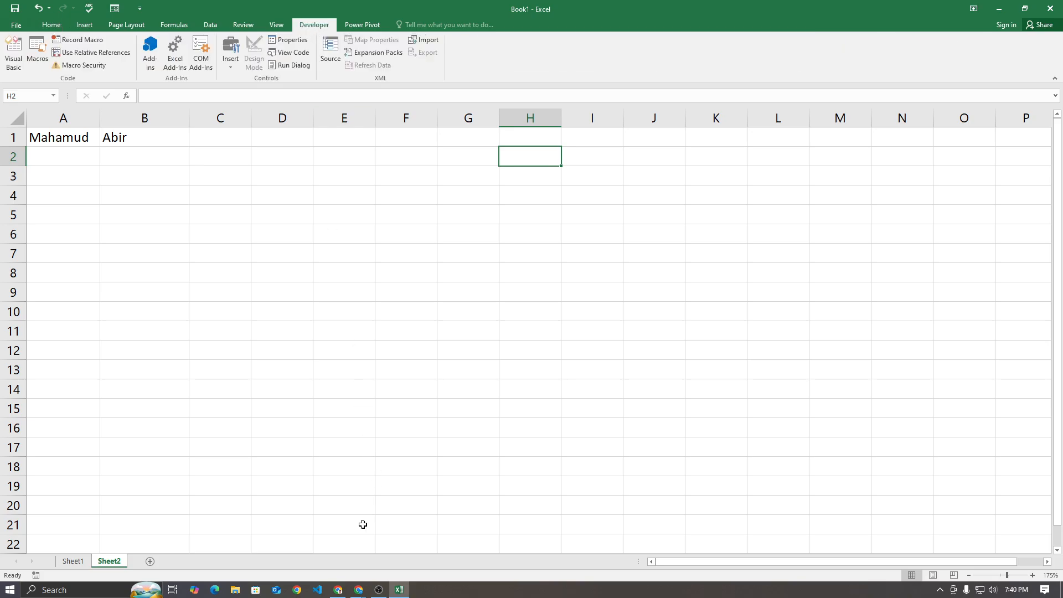
pyautogui.moveTo(359, 590)
pyautogui.click(337, 560)
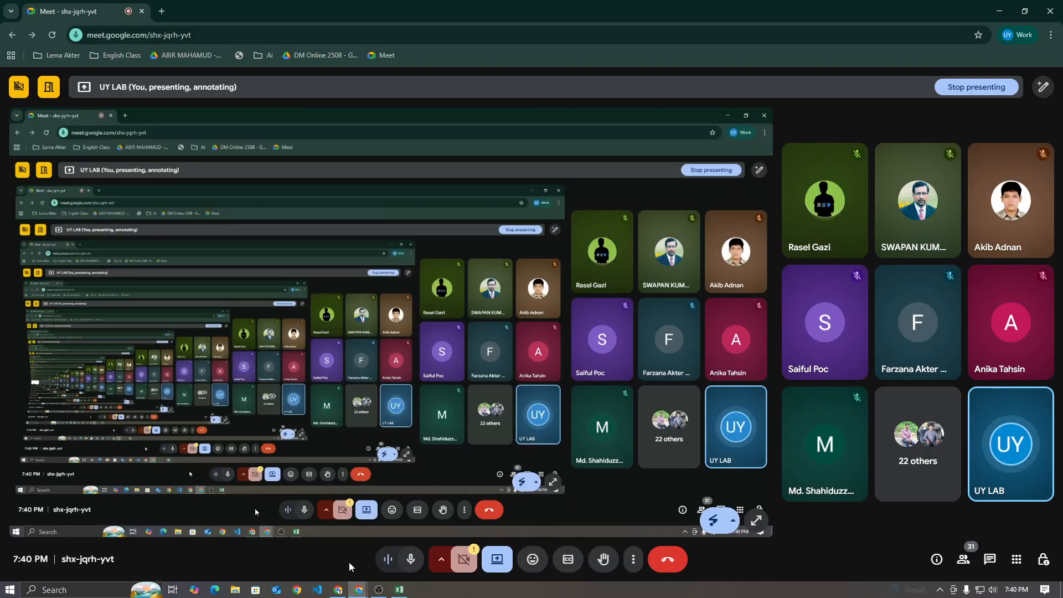
pyautogui.click(382, 590)
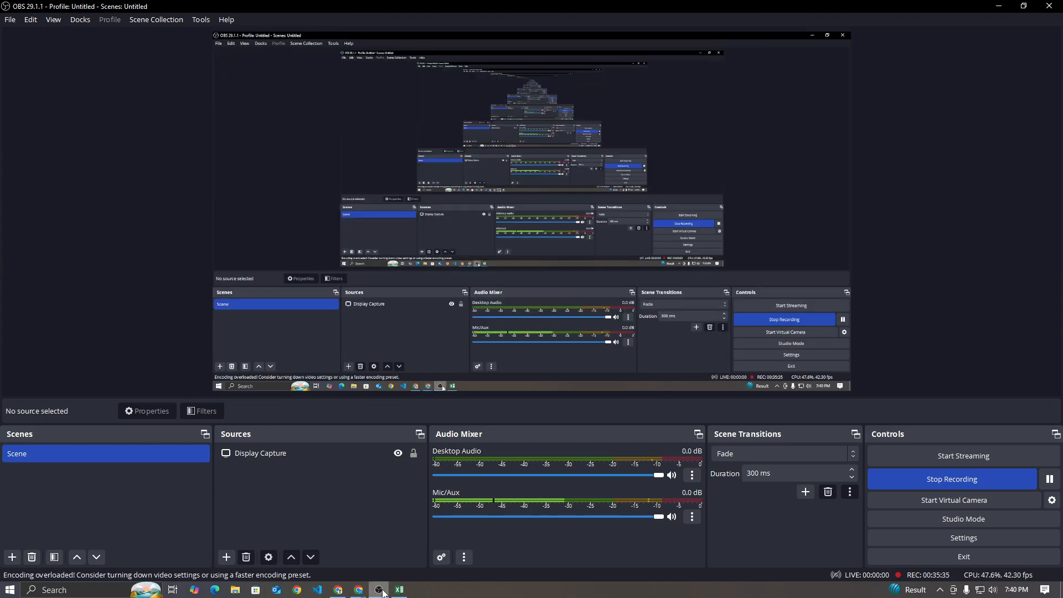
pyautogui.click(382, 591)
pyautogui.click(399, 590)
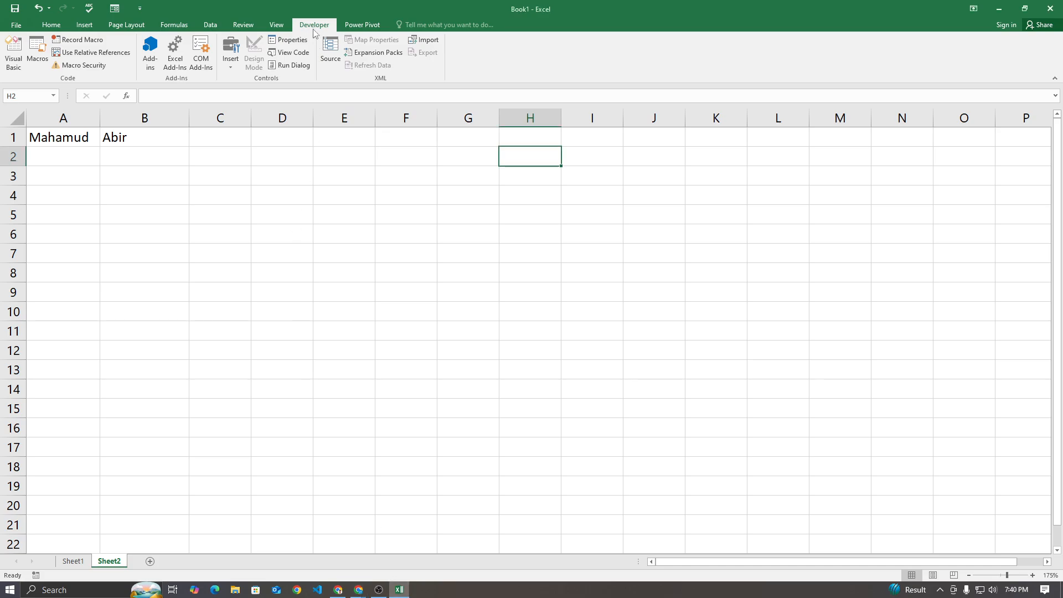
# Hide the Developer tab from the ribbon by unchecking it under Customize Ribbon in Excel Options
pyautogui.click(10, 25)
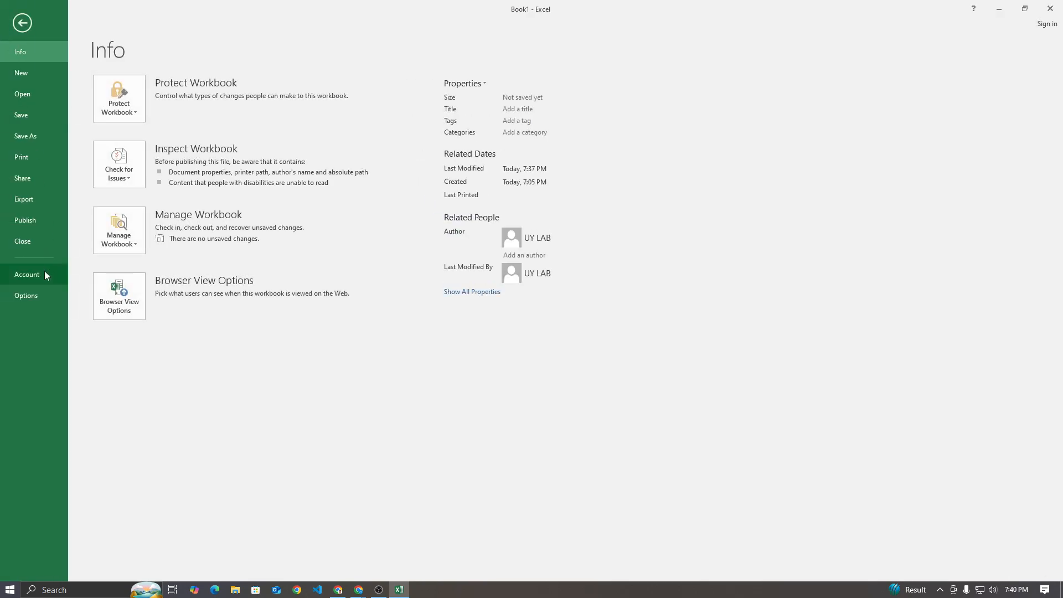
pyautogui.click(23, 25)
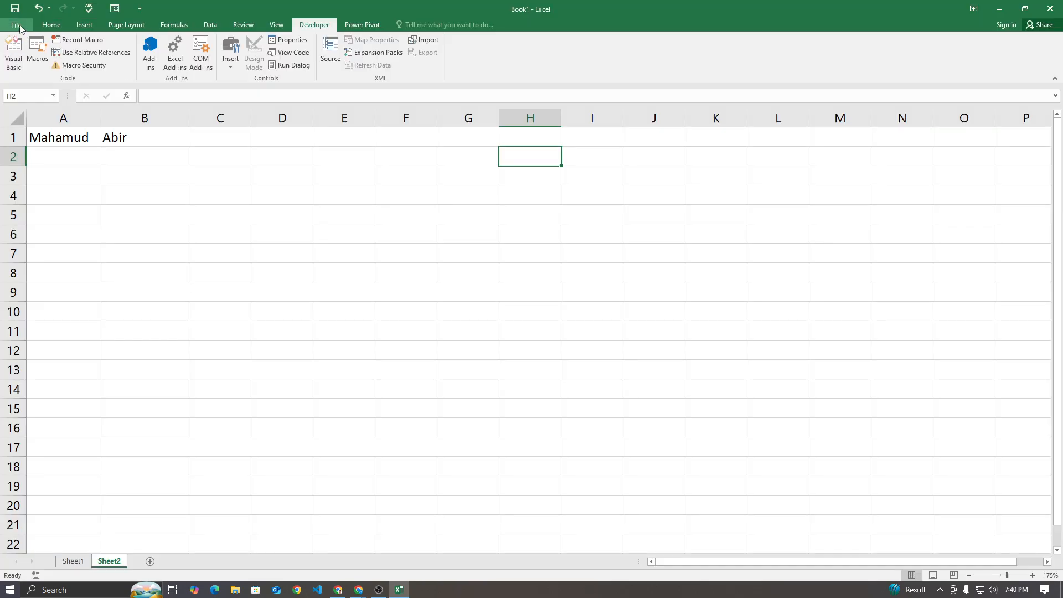
pyautogui.click(15, 26)
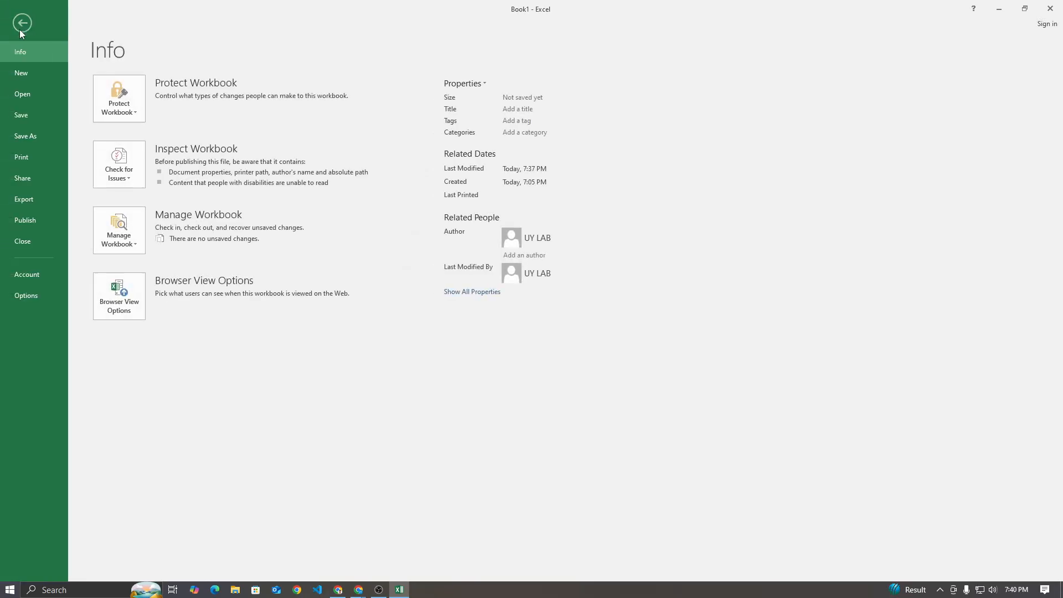
pyautogui.click(31, 297)
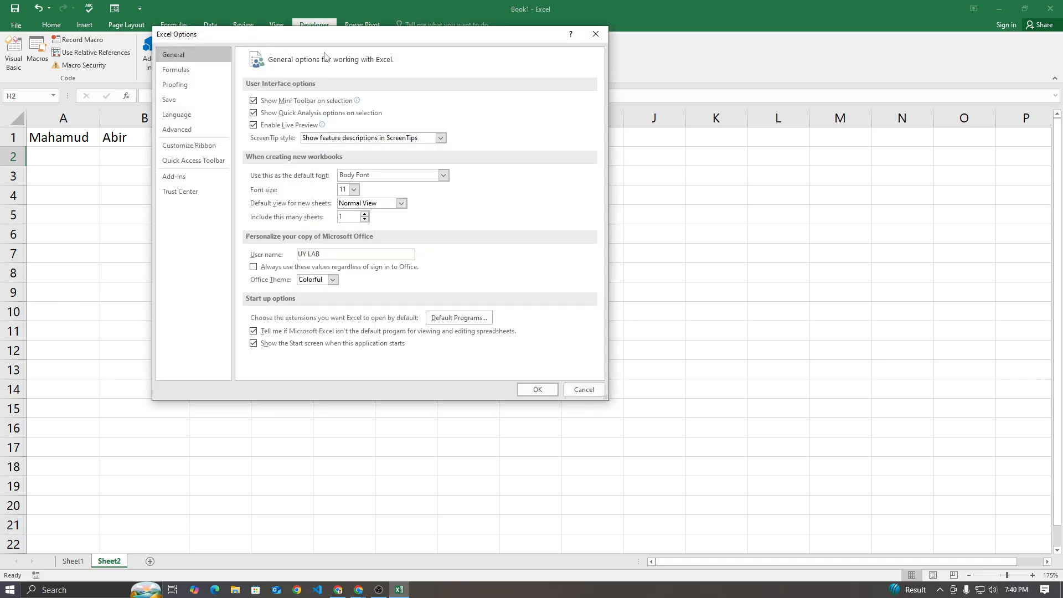
pyautogui.moveTo(340, 47); pyautogui.dragTo(482, 176)
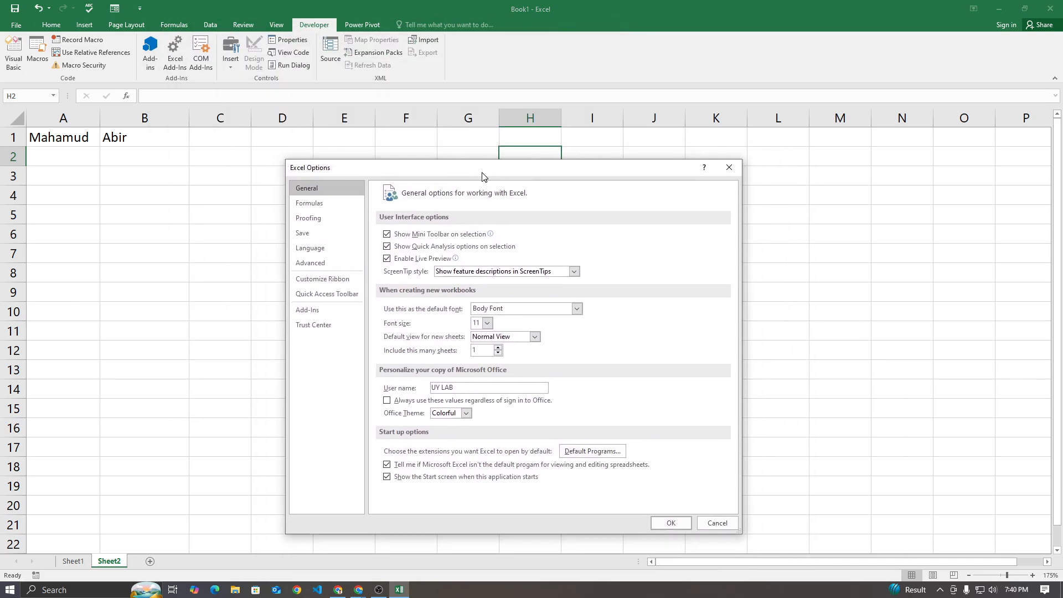
pyautogui.click(329, 281)
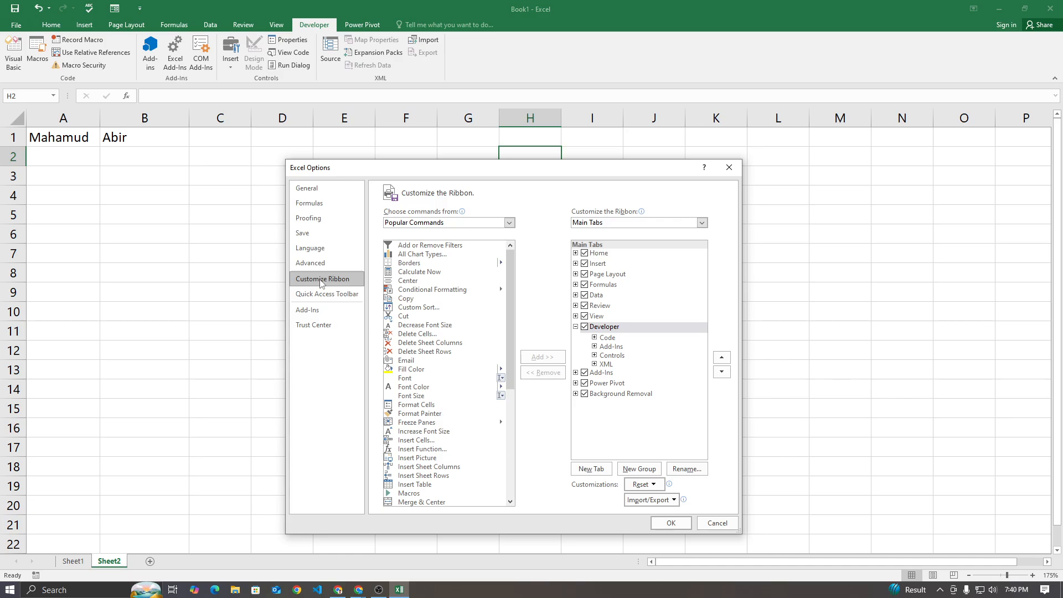
pyautogui.click(585, 329)
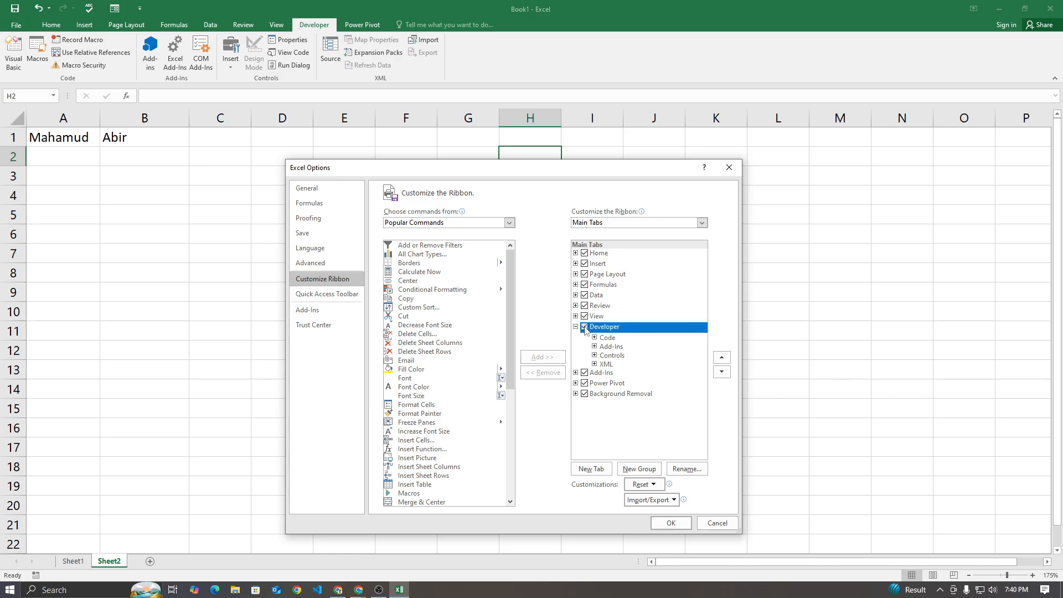
pyautogui.click(670, 523)
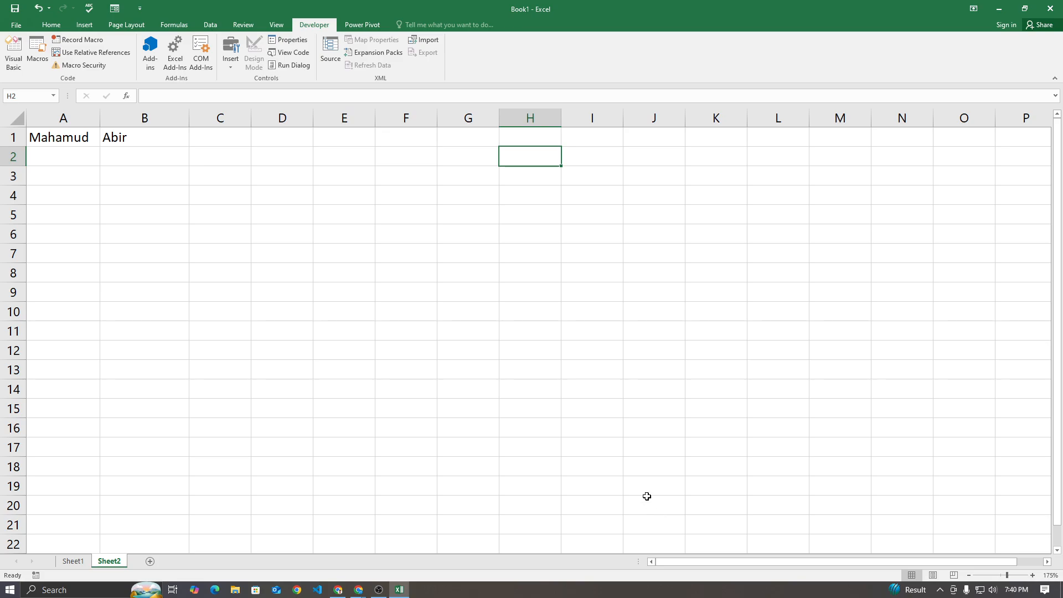
pyautogui.click(401, 258)
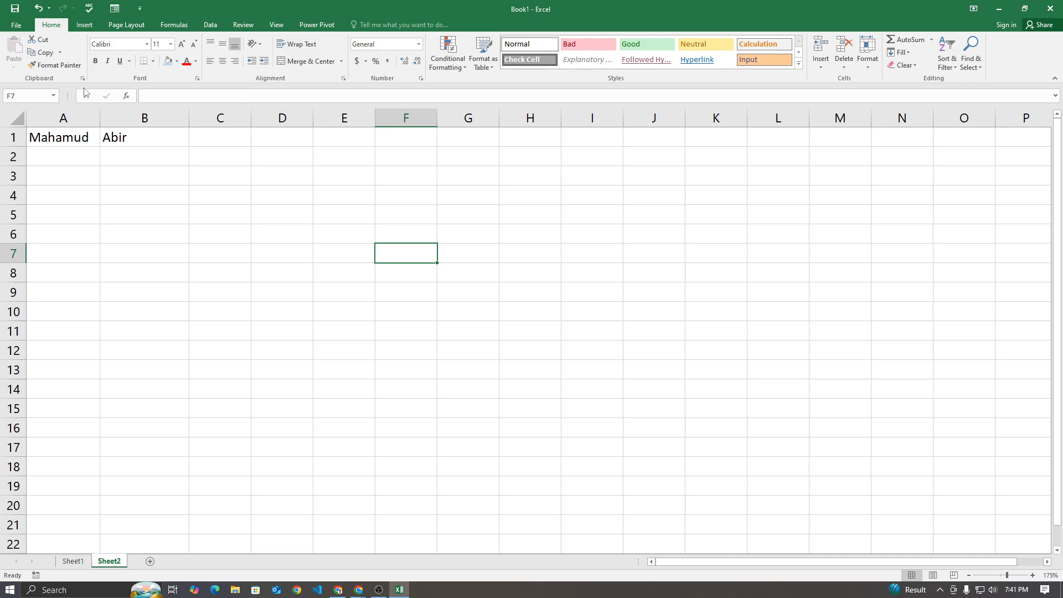
# Enable the Developer tab under Customize Ribbon in Excel Options and display its commands
pyautogui.click(16, 27)
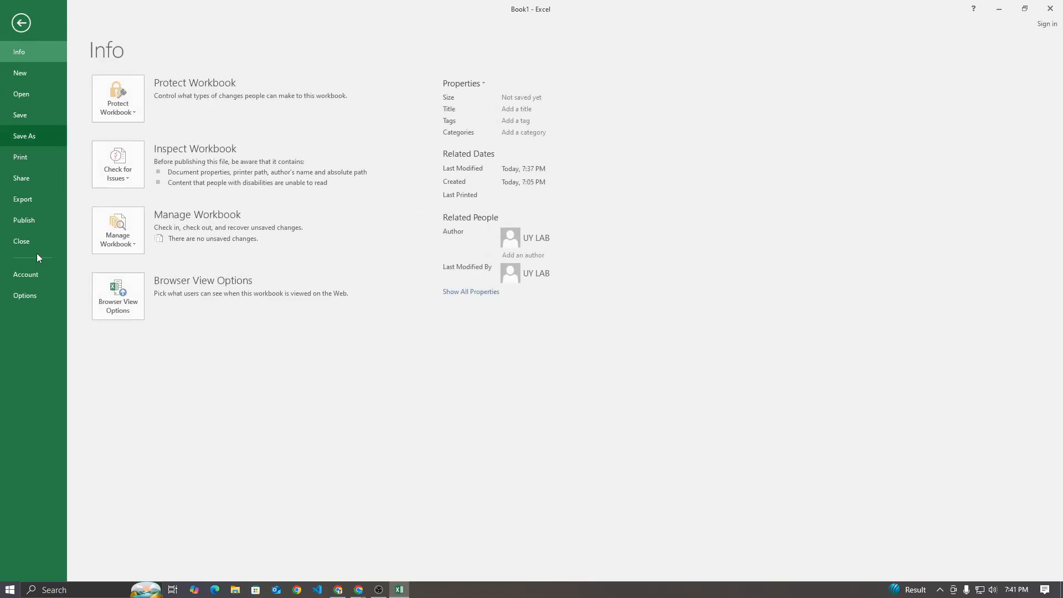
pyautogui.click(22, 294)
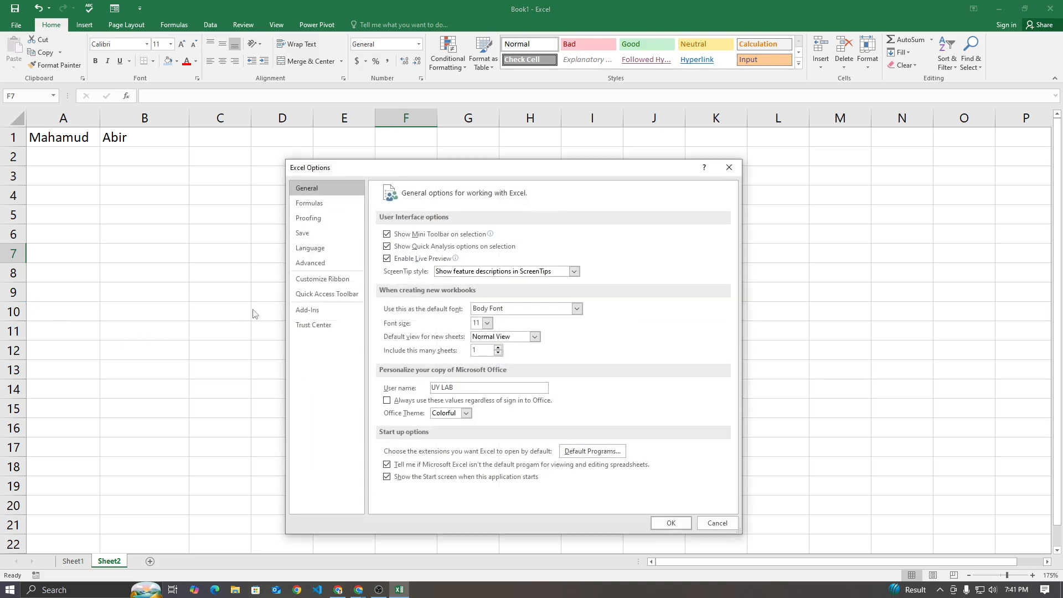
pyautogui.click(318, 280)
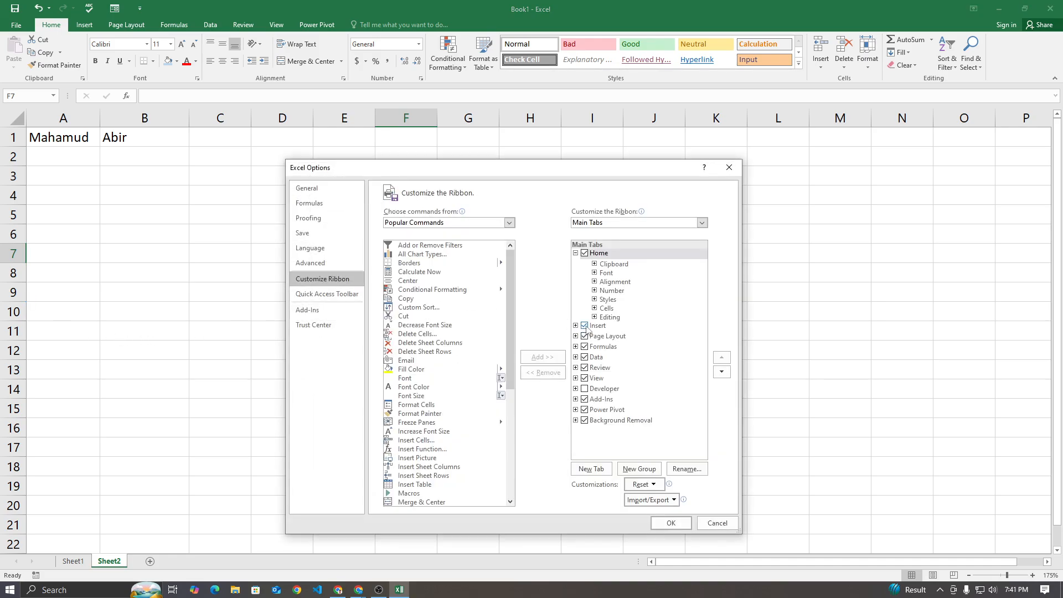
pyautogui.click(585, 389)
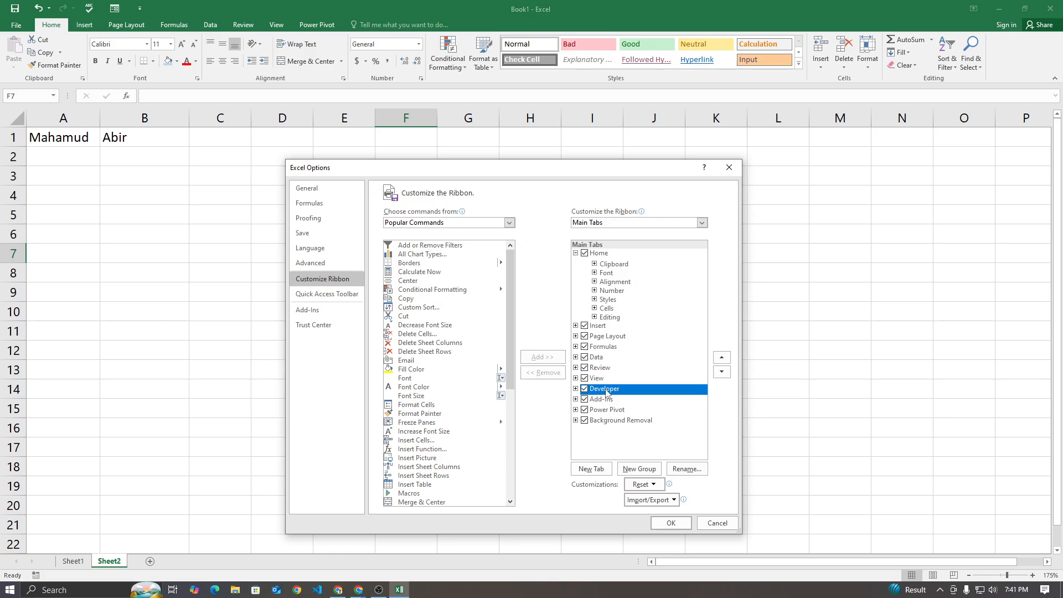
pyautogui.click(669, 523)
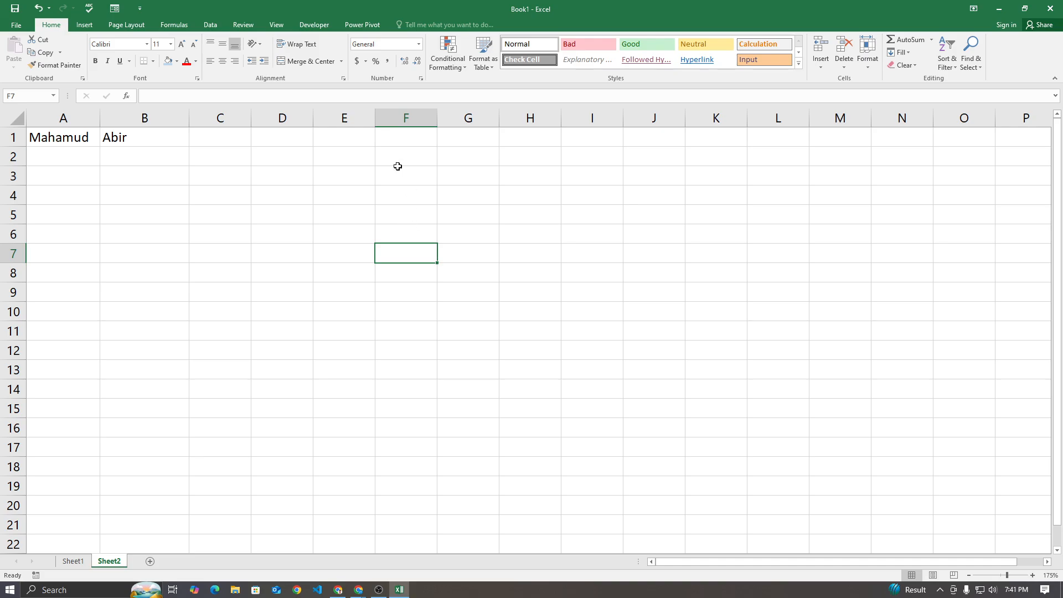
pyautogui.click(311, 25)
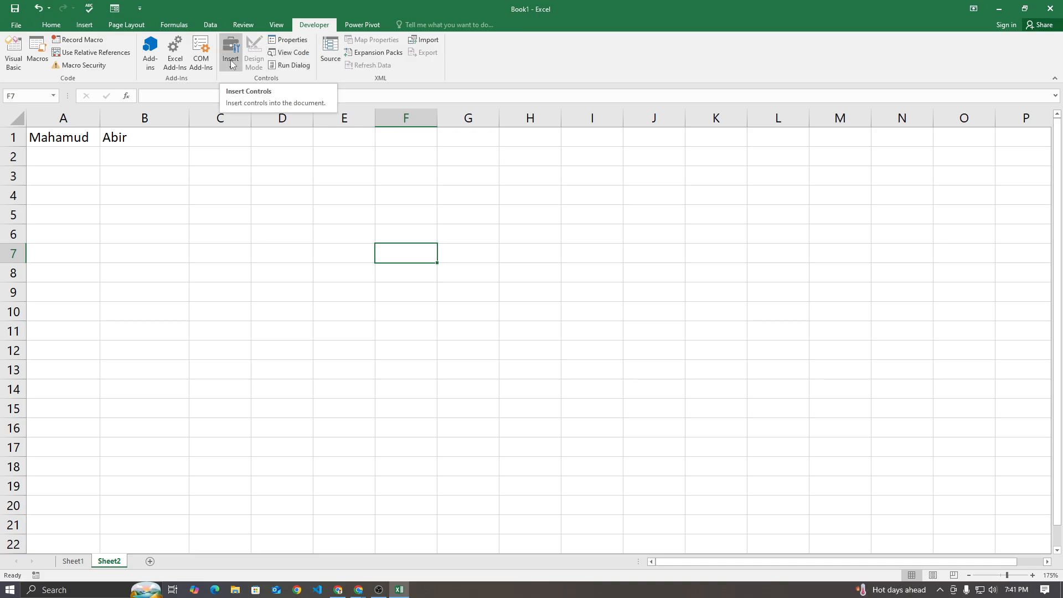
pyautogui.click(394, 196)
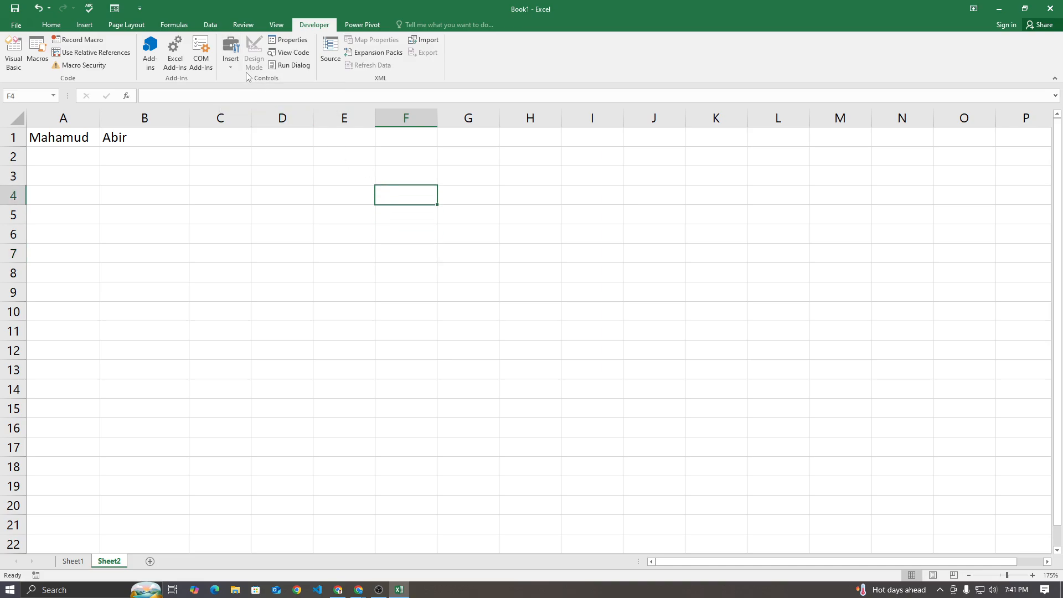
pyautogui.click(238, 68)
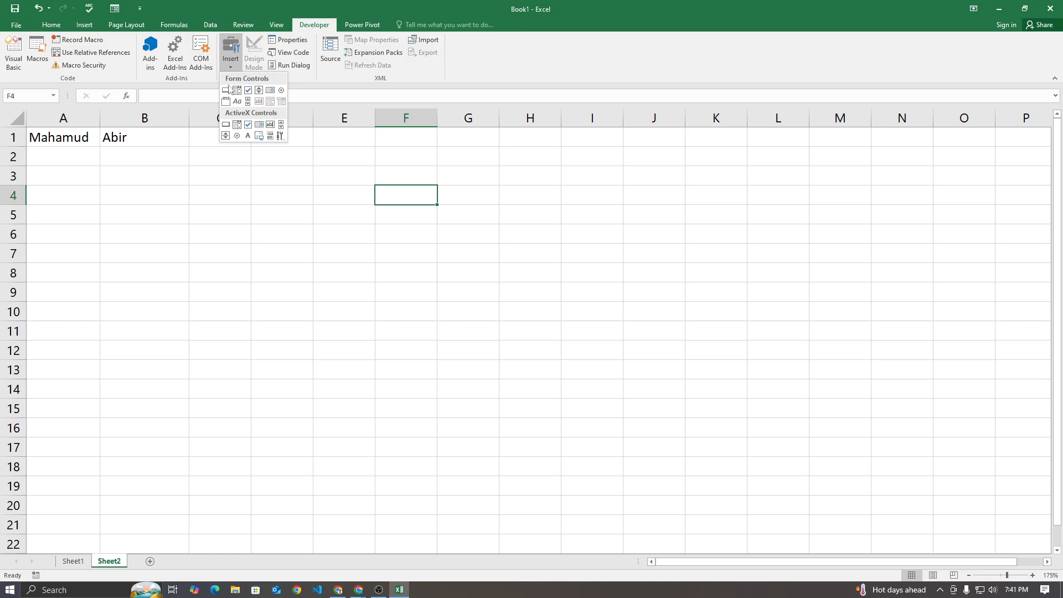
pyautogui.click(226, 124)
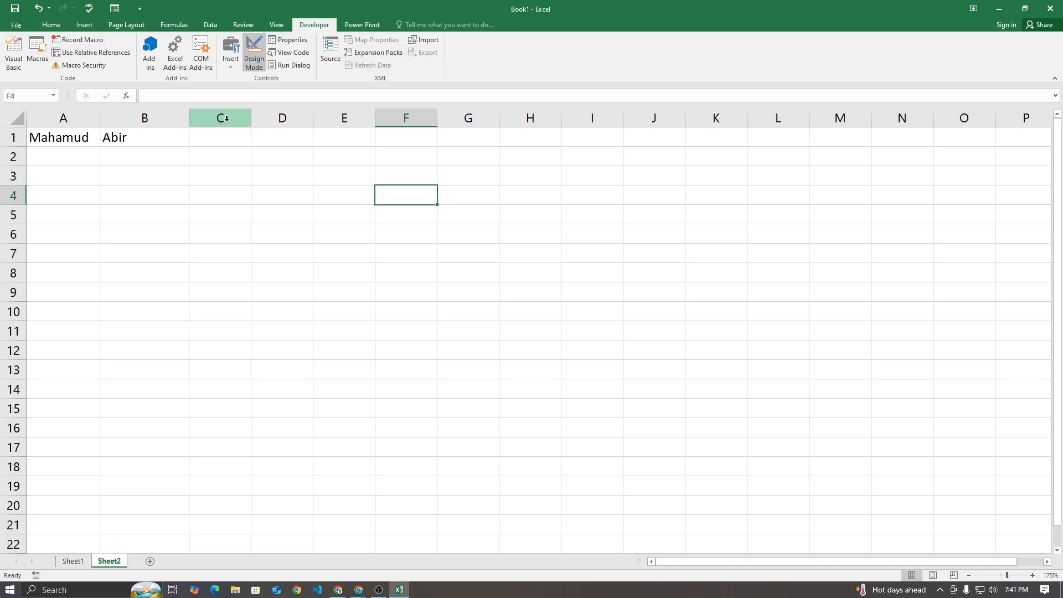
pyautogui.click(232, 64)
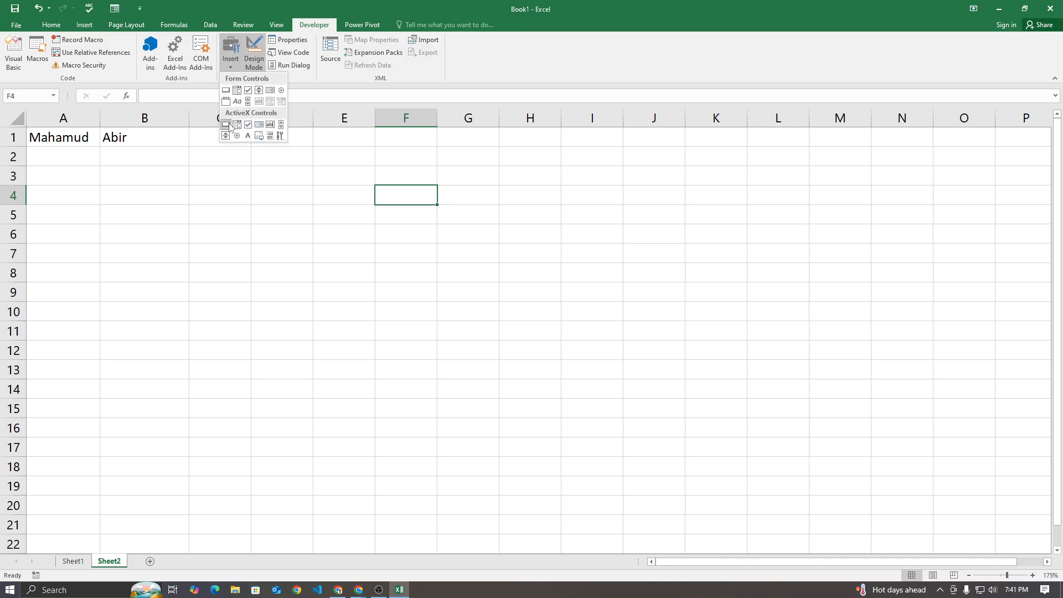
pyautogui.click(227, 124)
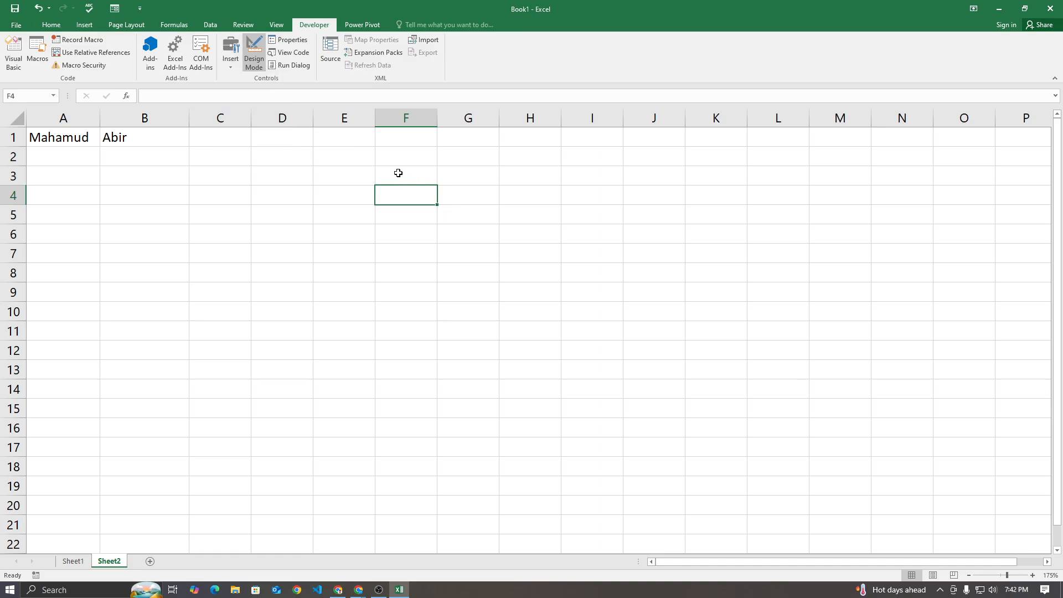
pyautogui.click(447, 156)
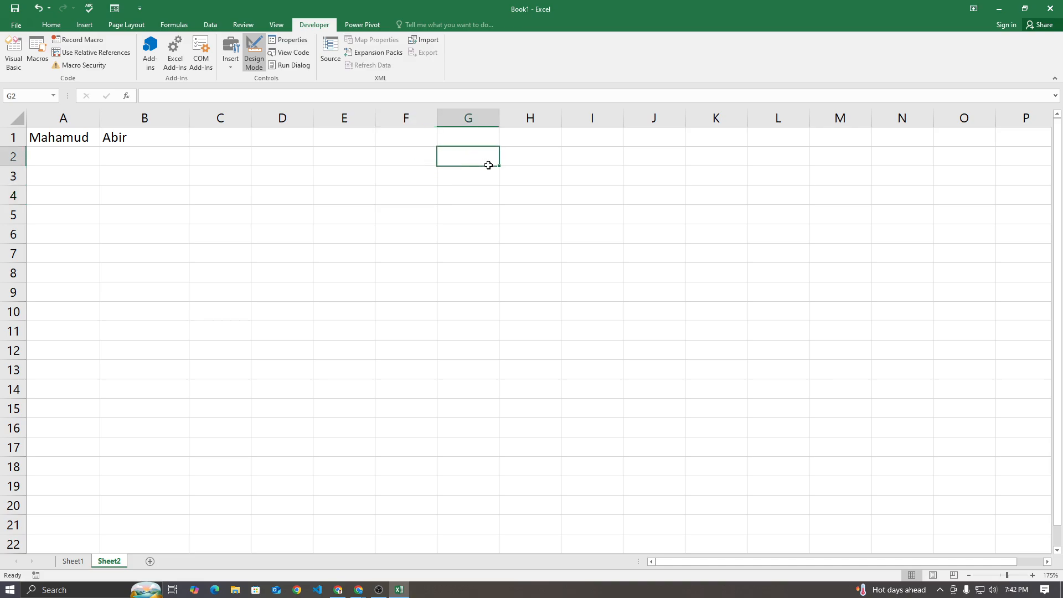
pyautogui.moveTo(489, 166); pyautogui.dragTo(542, 181)
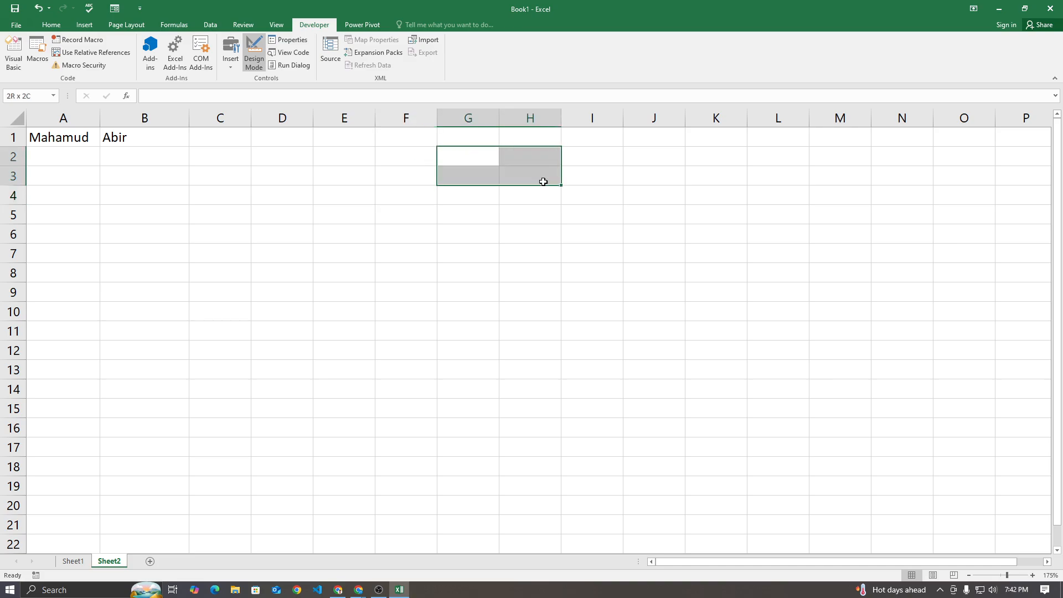
pyautogui.click(506, 223)
# Insert an ActiveX command button on Sheet2, then resize and move it to cover cells H3 to J4
pyautogui.click(230, 54)
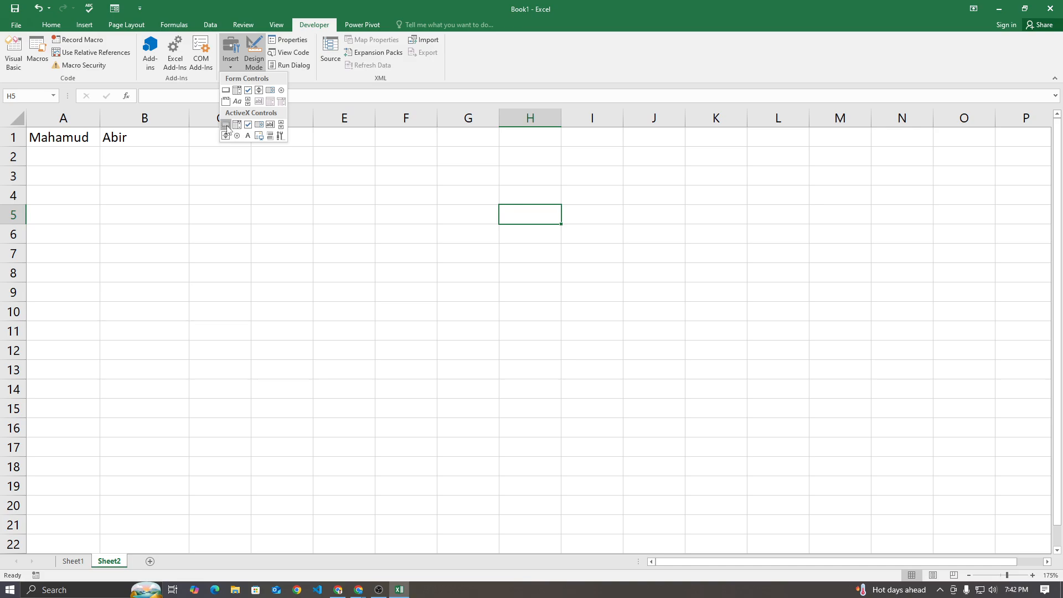
pyautogui.click(227, 127)
pyautogui.click(516, 198)
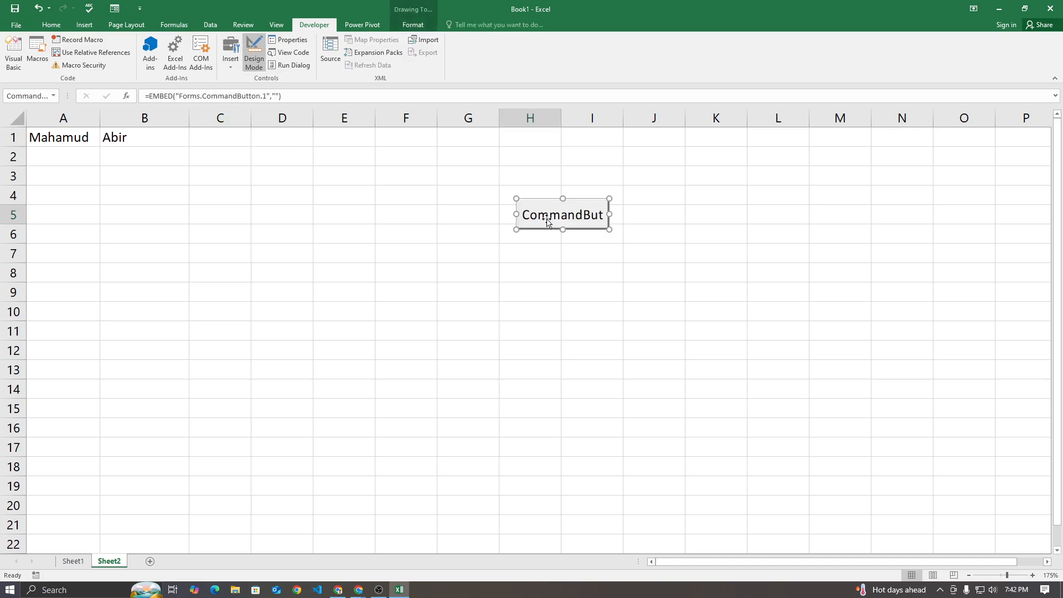
pyautogui.moveTo(524, 221); pyautogui.dragTo(501, 193)
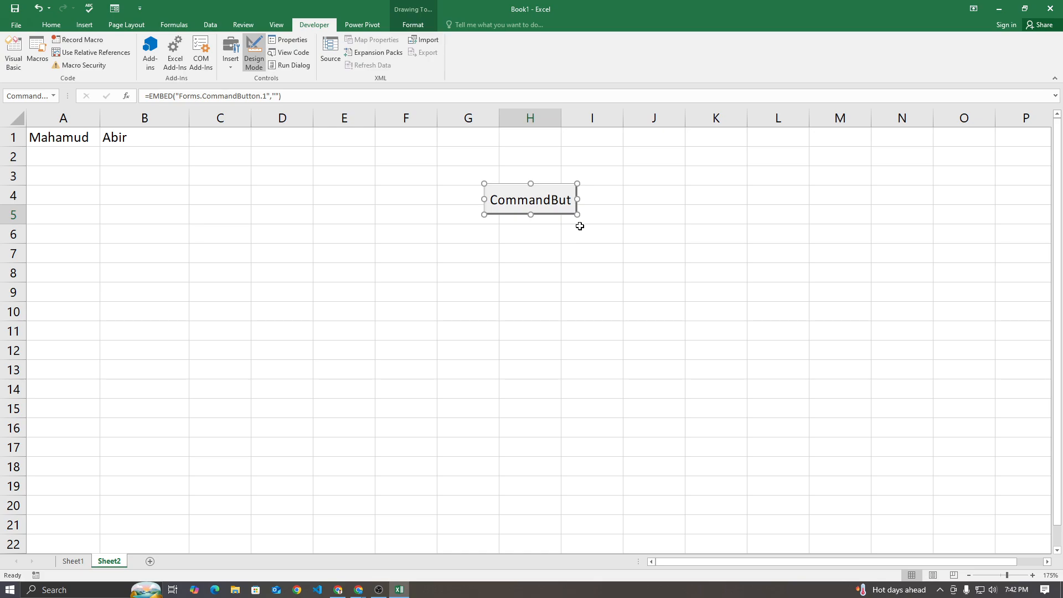
pyautogui.moveTo(577, 214); pyautogui.dragTo(661, 232)
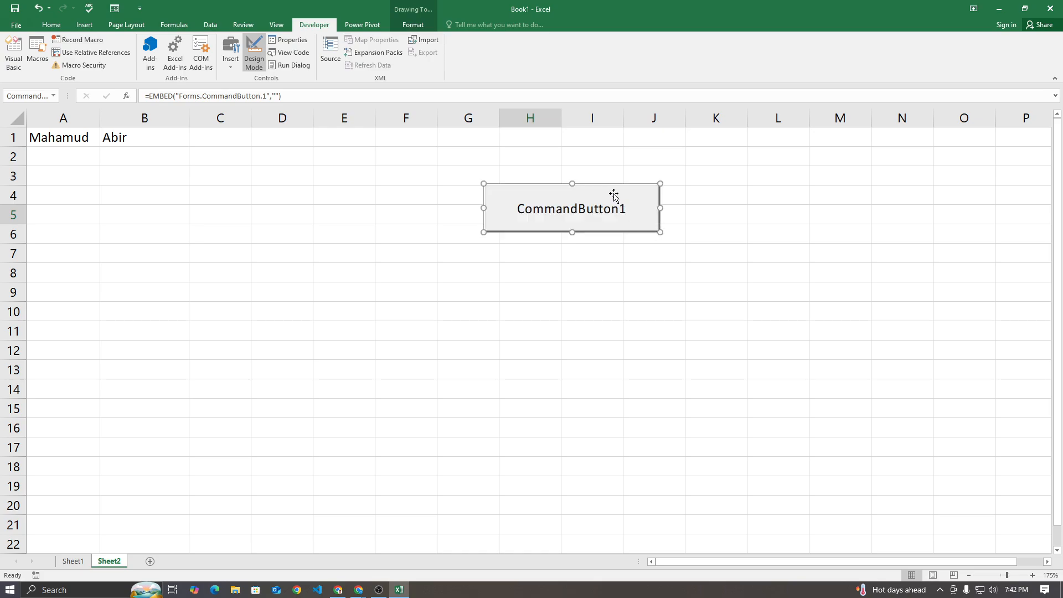
pyautogui.moveTo(483, 185); pyautogui.dragTo(437, 164)
pyautogui.moveTo(660, 233); pyautogui.dragTo(622, 204)
pyautogui.moveTo(560, 164); pyautogui.dragTo(617, 168)
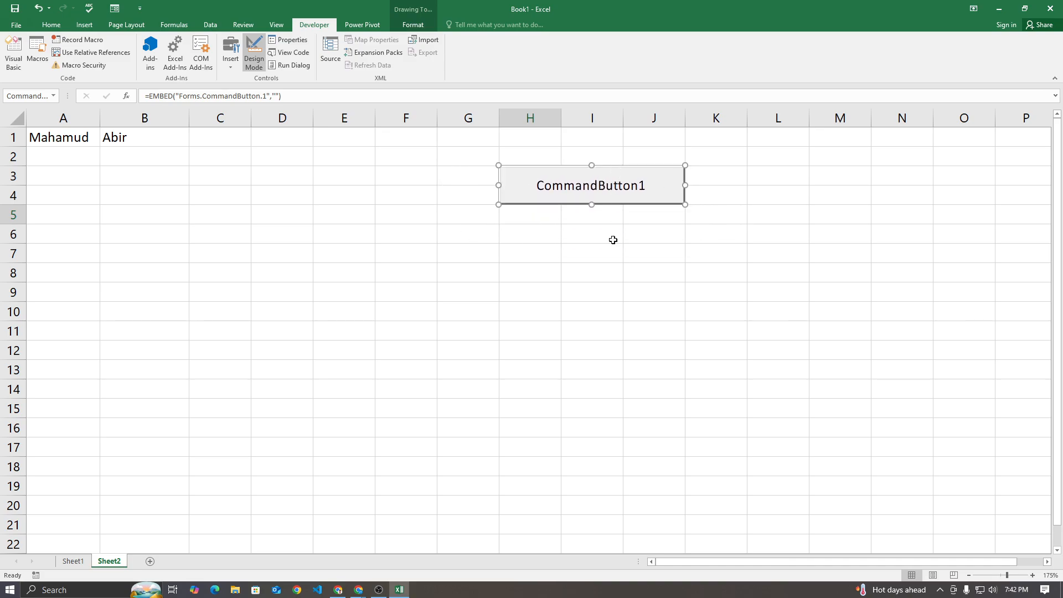
pyautogui.press('alt')
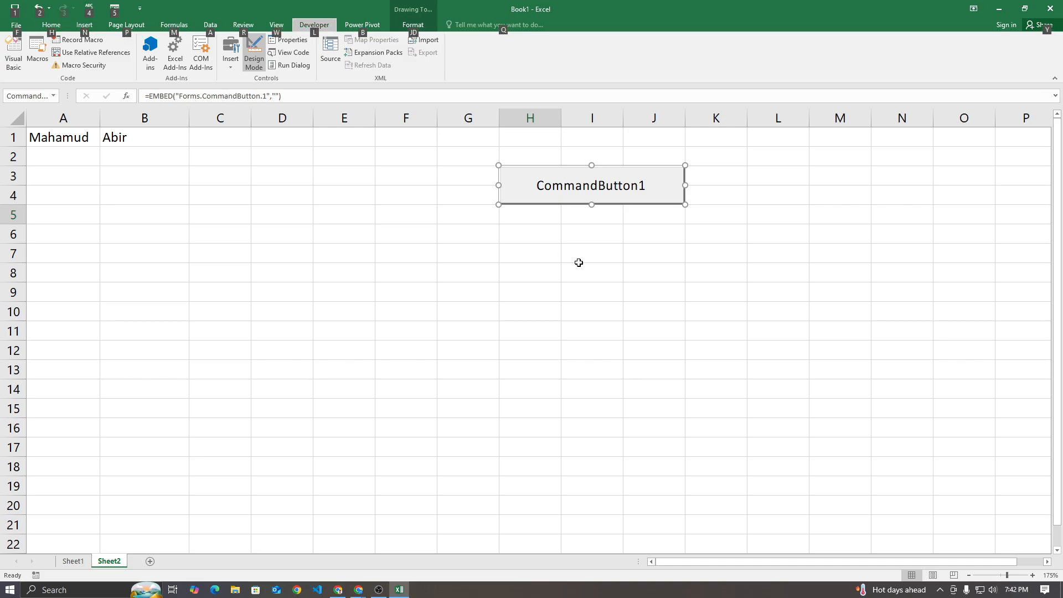
# Open the command button's code in the Visual Basic editor and enlarge both the editor and its code window
pyautogui.rightClick(644, 177)
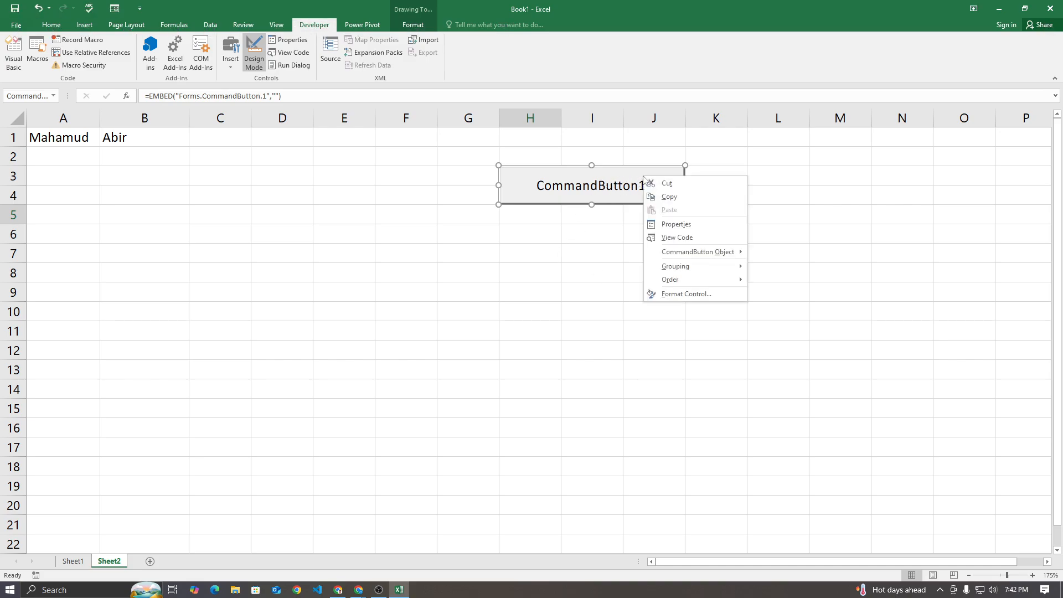
pyautogui.click(681, 239)
pyautogui.moveTo(416, 8); pyautogui.dragTo(604, 110)
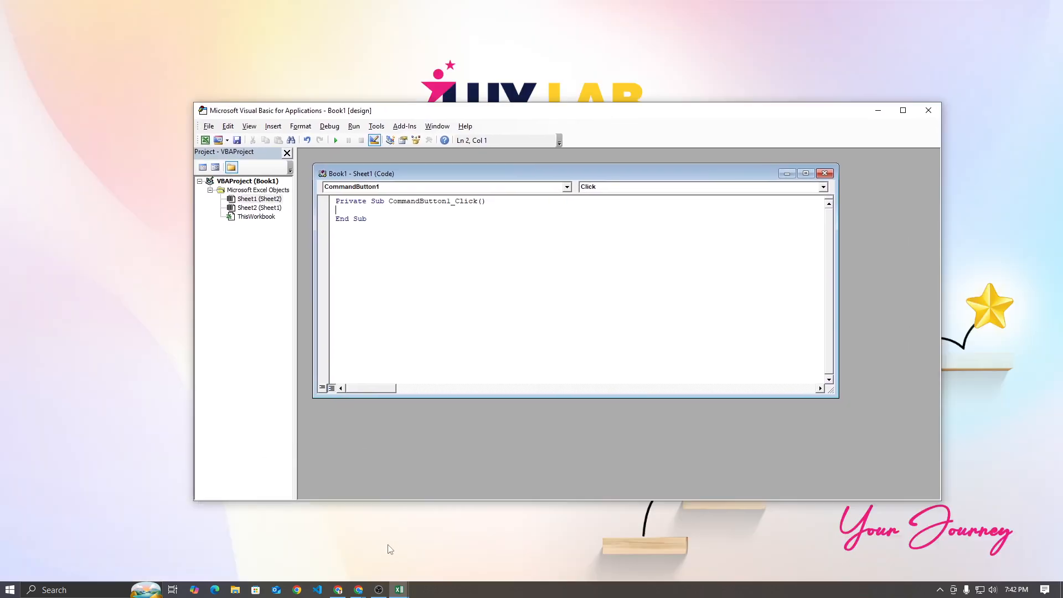
pyautogui.moveTo(400, 589)
pyautogui.click(365, 554)
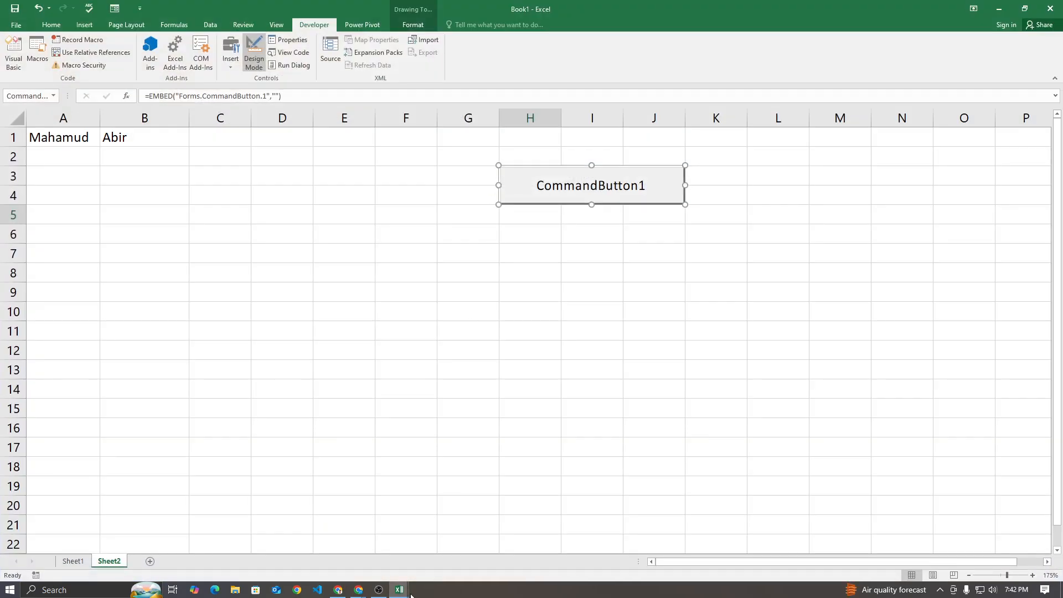
pyautogui.click(455, 542)
pyautogui.moveTo(446, 113); pyautogui.dragTo(432, 91)
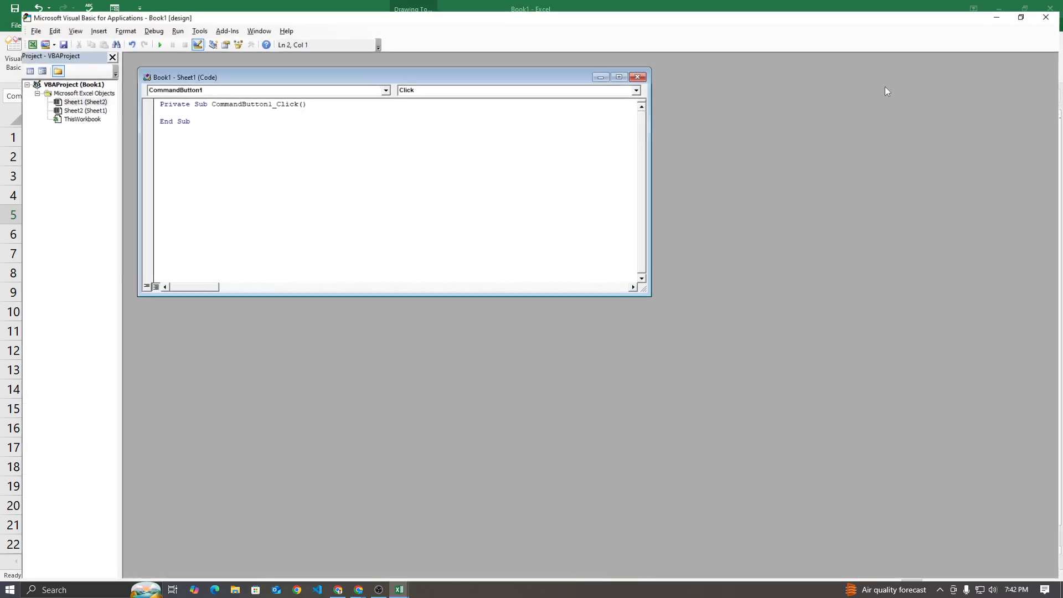
pyautogui.click(889, 85)
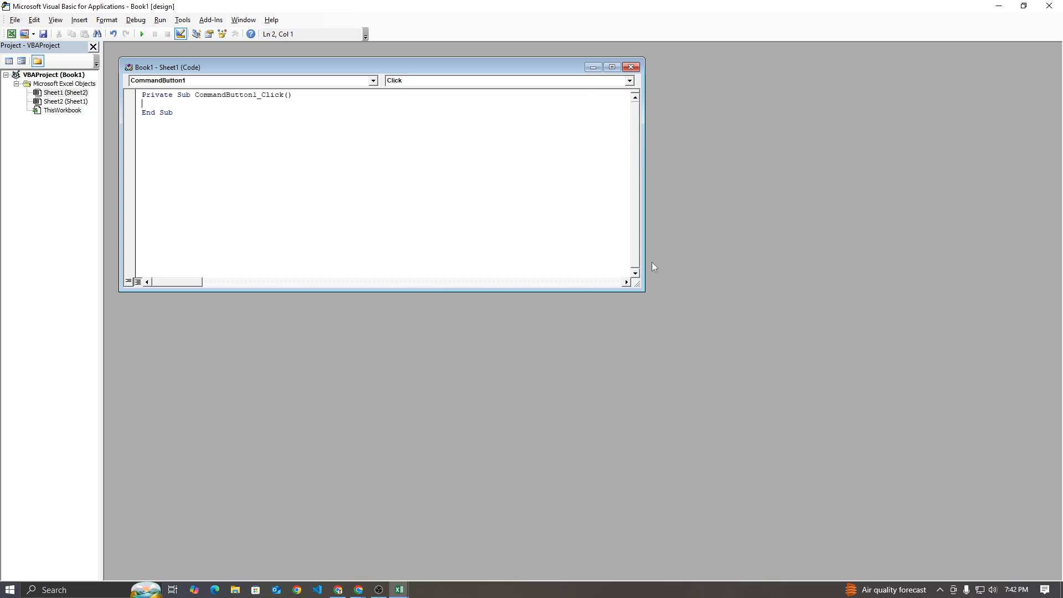
pyautogui.moveTo(638, 284); pyautogui.dragTo(1030, 545)
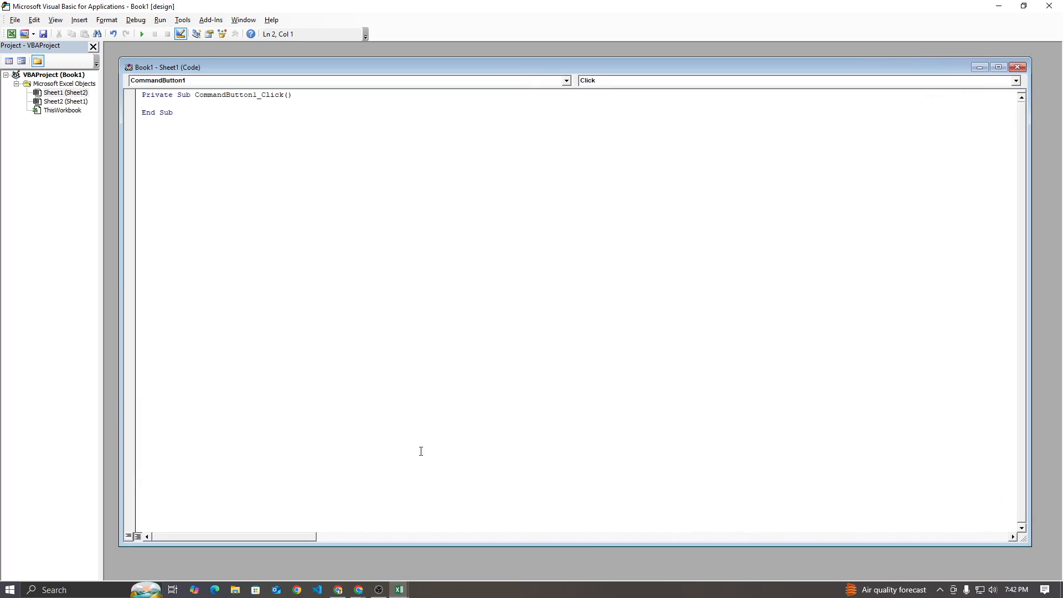
# Switch to ChatGPT and copy the whole SwapCells code from Sub to End Sub
pyautogui.click(338, 589)
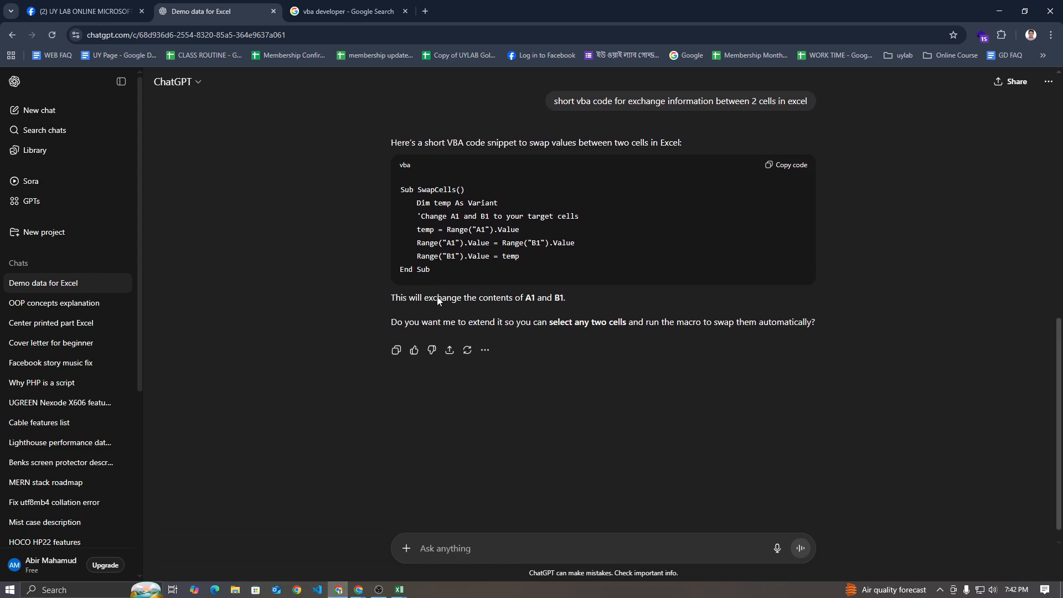
pyautogui.click(341, 590)
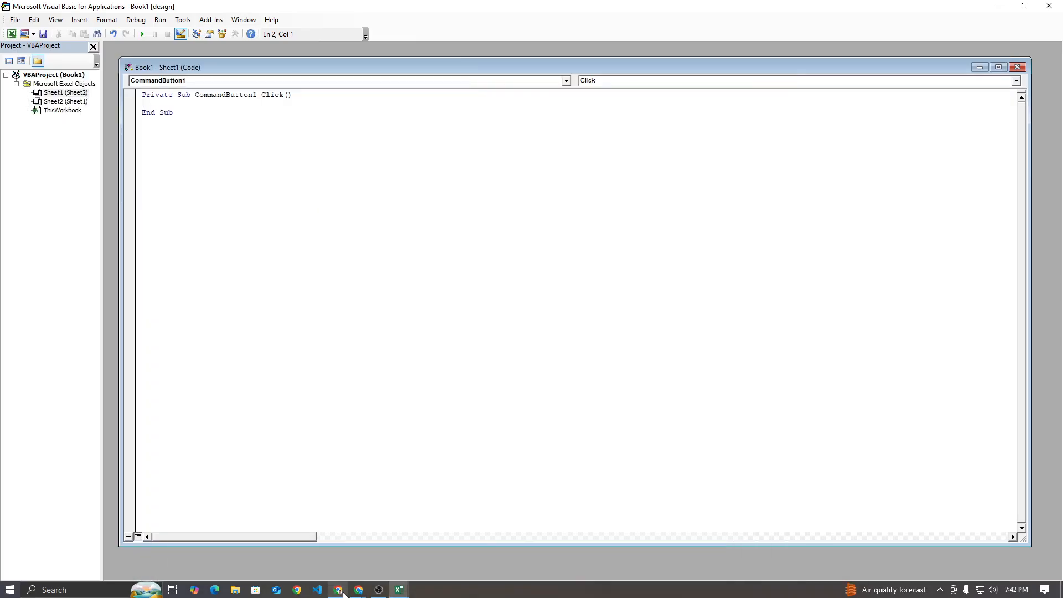
pyautogui.click(339, 590)
pyautogui.click(339, 592)
pyautogui.click(340, 590)
pyautogui.click(340, 591)
pyautogui.click(339, 591)
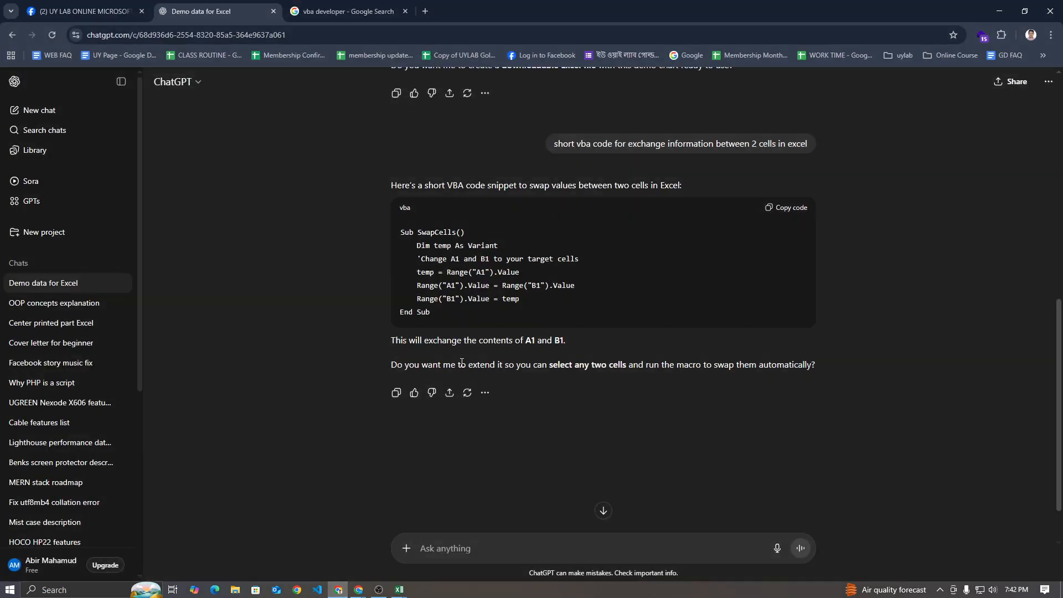
pyautogui.moveTo(433, 312); pyautogui.dragTo(398, 232)
pyautogui.hotkey('ctrl', 'c')
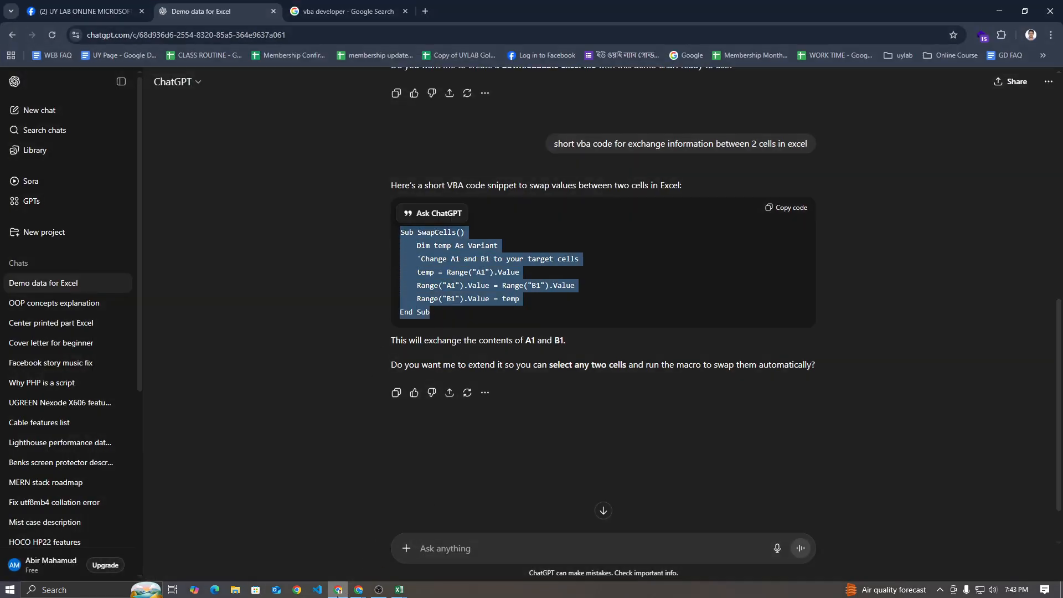
# Replace the empty CommandButton1_Click procedure in the Visual Basic editor with the copied SwapCells code
pyautogui.click(339, 591)
pyautogui.hotkey('ctrl', 'a')
pyautogui.press('Delete')
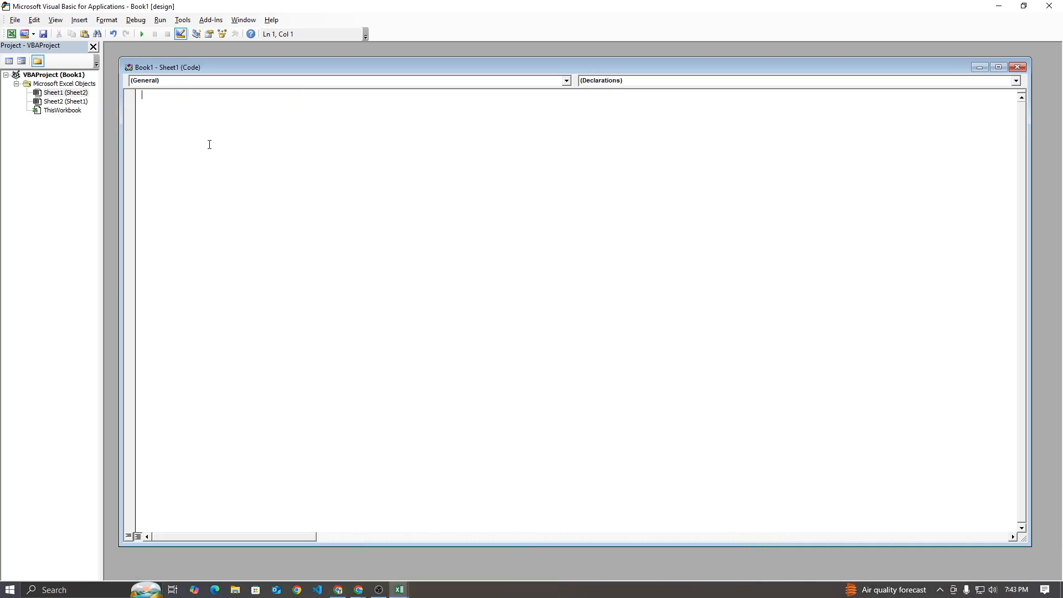
pyautogui.hotkey('ctrl', 'v')
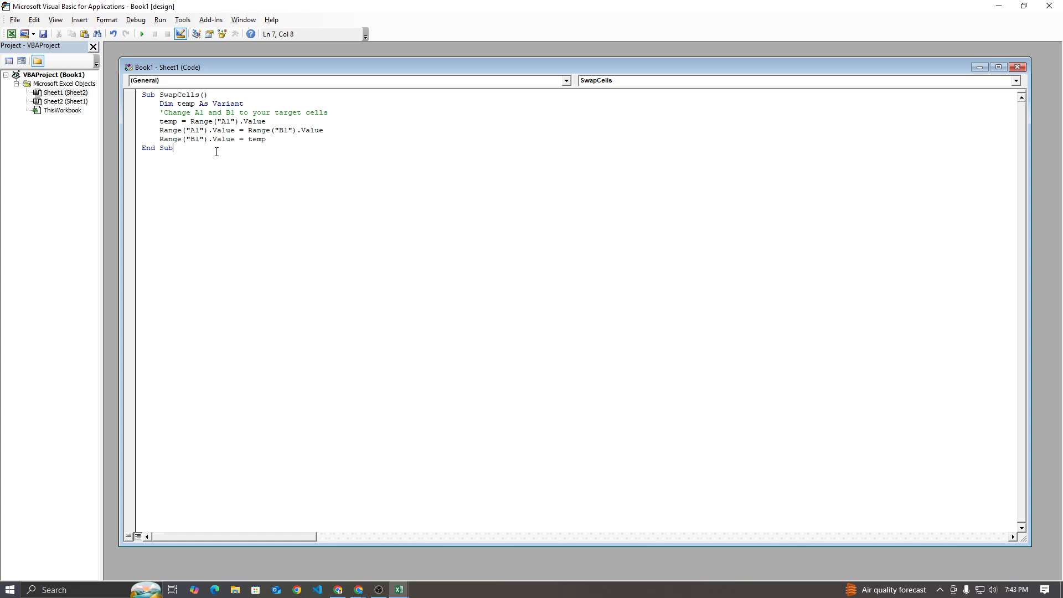
# Highlight the procedure name SwapCells in the first code line and switch to the Google Meet window
pyautogui.doubleClick(178, 95)
pyautogui.click(190, 95)
pyautogui.moveTo(161, 95); pyautogui.dragTo(208, 94)
pyautogui.moveTo(359, 590)
pyautogui.click(323, 556)
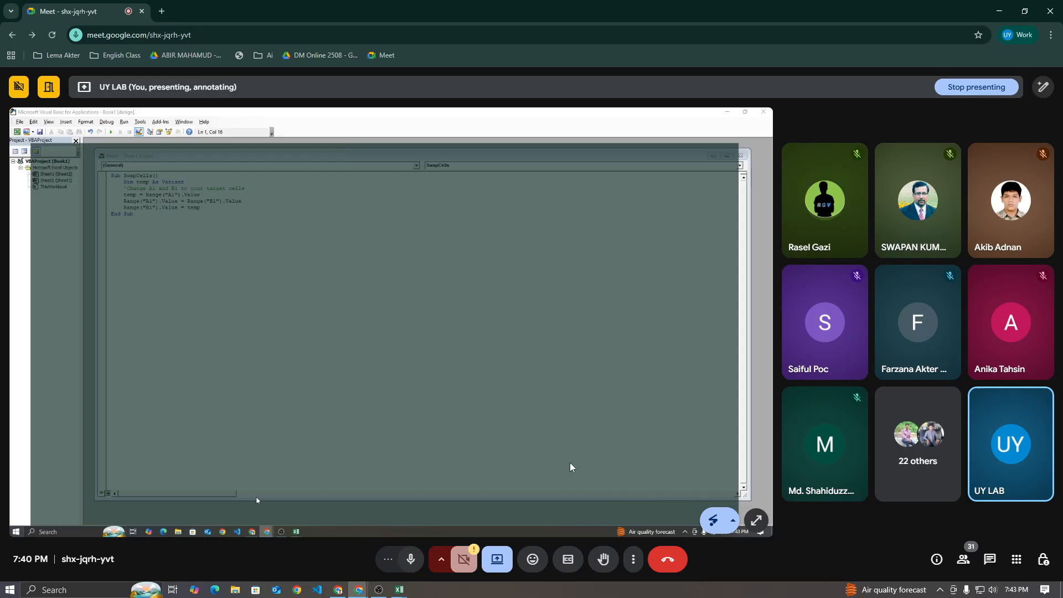
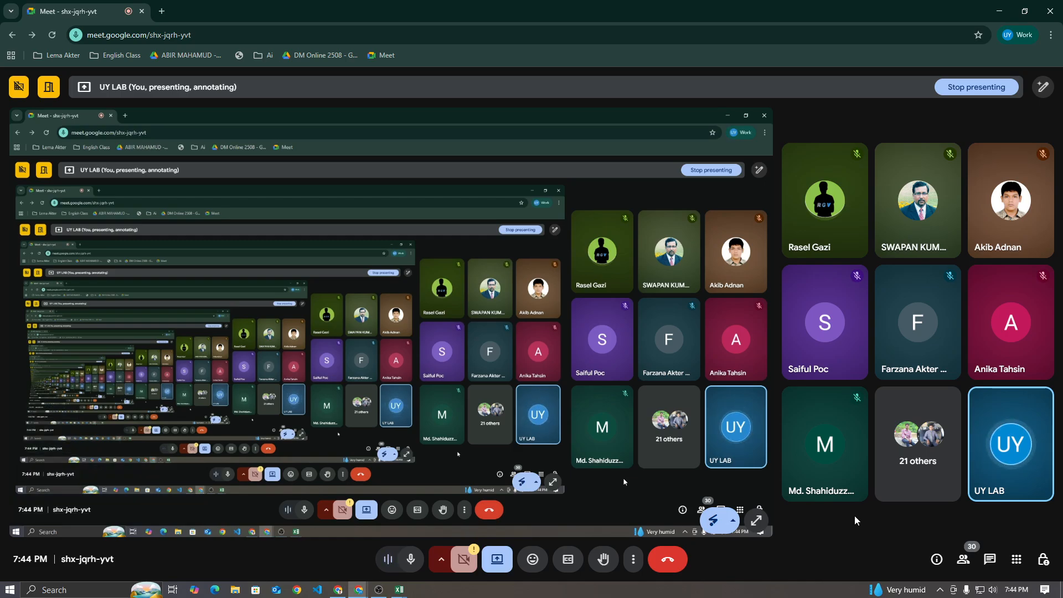
# Return to the Visual Basic editor and point out the SwapCells name, the temp variable and the A1 and B1 swap lines
pyautogui.moveTo(399, 590)
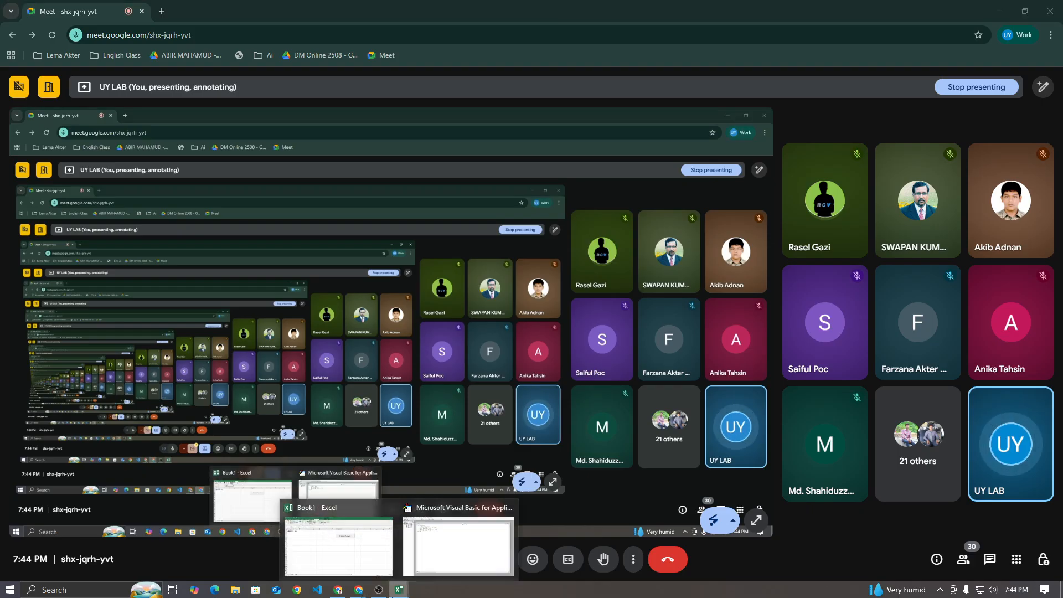
pyautogui.click(473, 541)
pyautogui.click(158, 105)
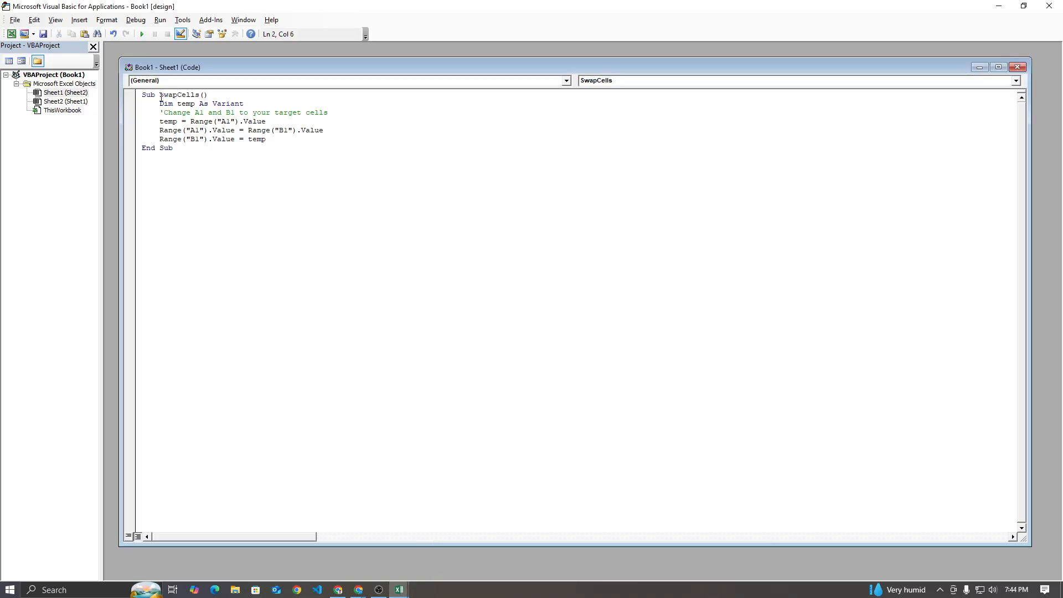
pyautogui.moveTo(159, 95); pyautogui.dragTo(210, 94)
pyautogui.doubleClick(185, 105)
pyautogui.moveTo(177, 122); pyautogui.dragTo(231, 122)
pyautogui.click(195, 127)
pyautogui.click(216, 121)
pyautogui.moveTo(163, 130); pyautogui.dragTo(334, 131)
pyautogui.click(233, 131)
pyautogui.click(306, 163)
# Return to the worksheet, generate an empty click procedure for CommandButton1, and close the editor
pyautogui.click(1049, 7)
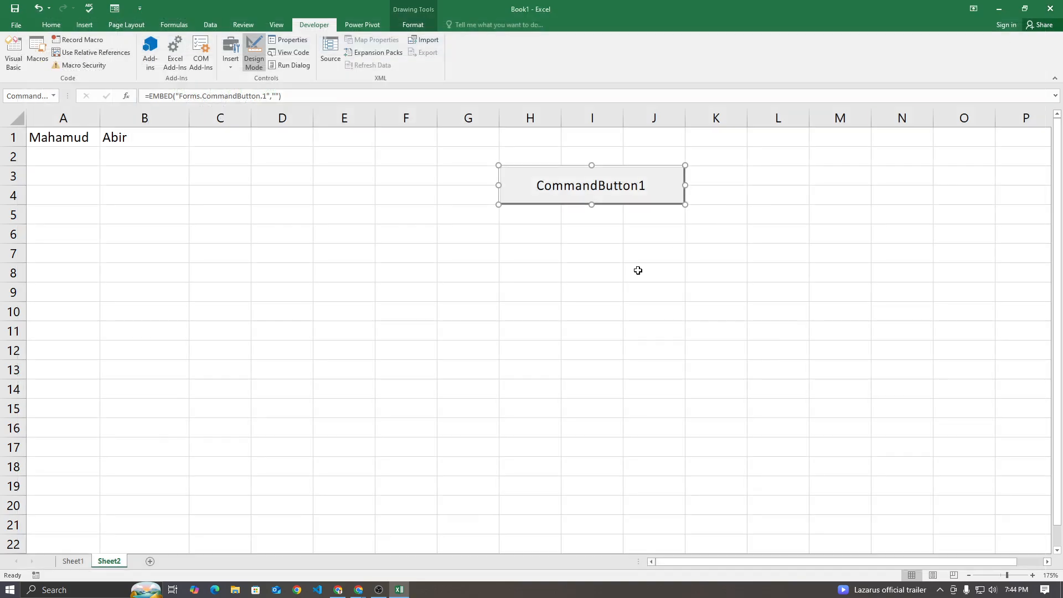
pyautogui.doubleClick(520, 192)
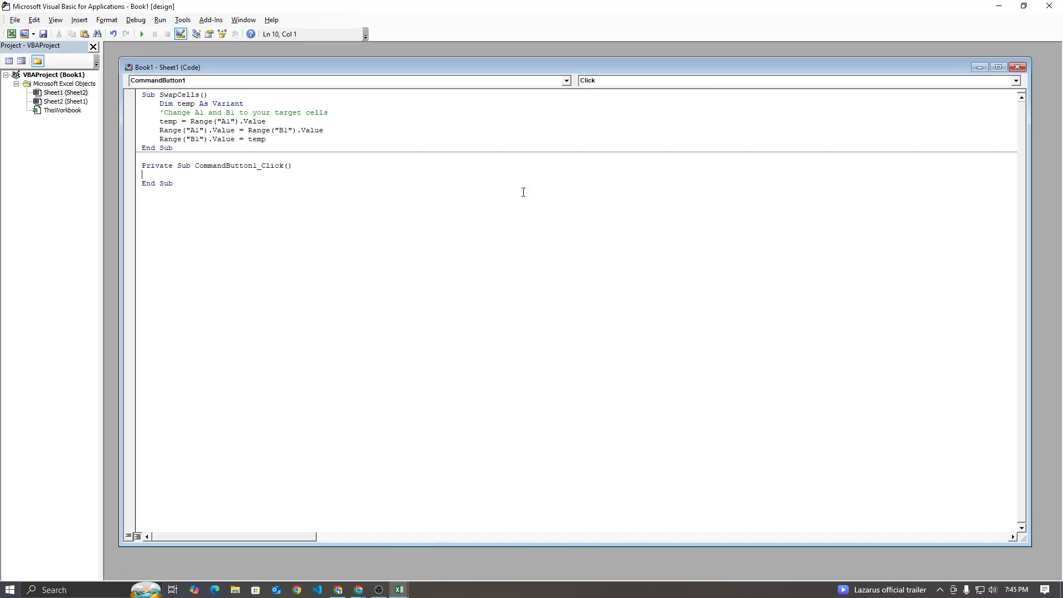
pyautogui.click(1049, 7)
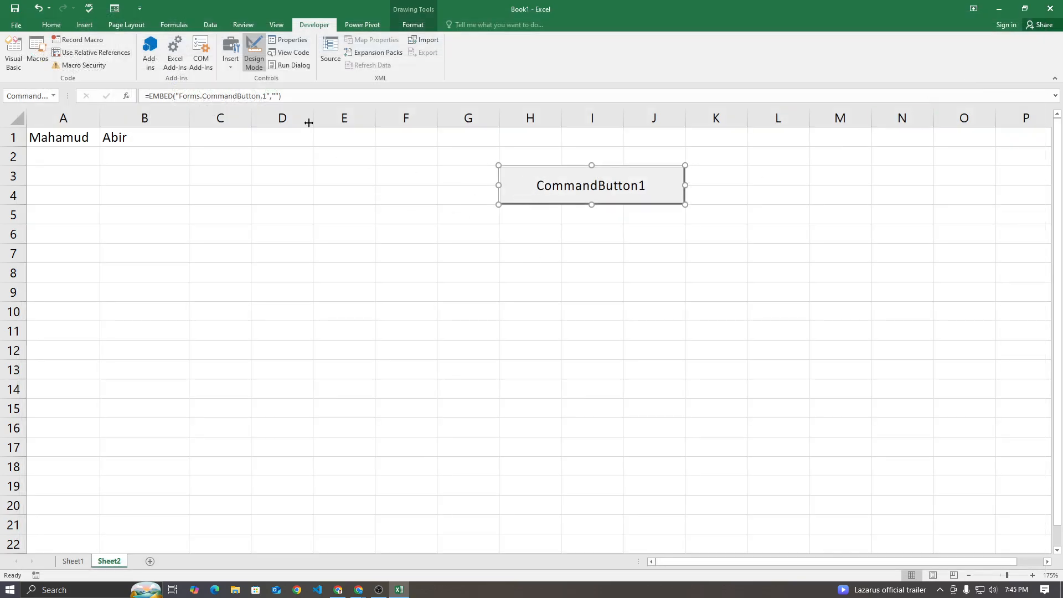
# Turn off Design Mode and try running CommandButton1 on the sheet
pyautogui.click(256, 66)
pyautogui.click(436, 314)
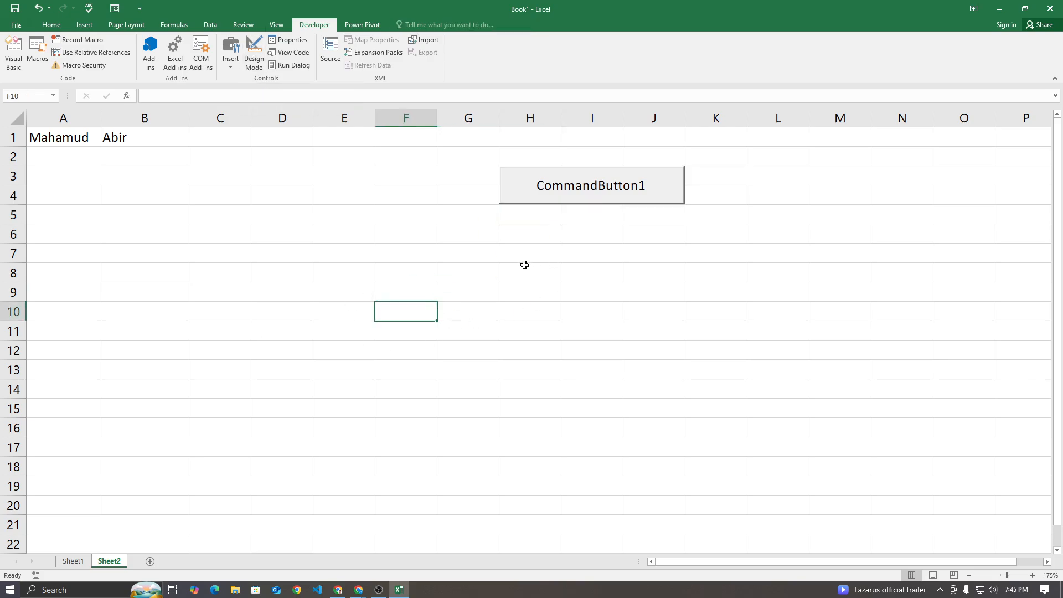
pyautogui.click(531, 195)
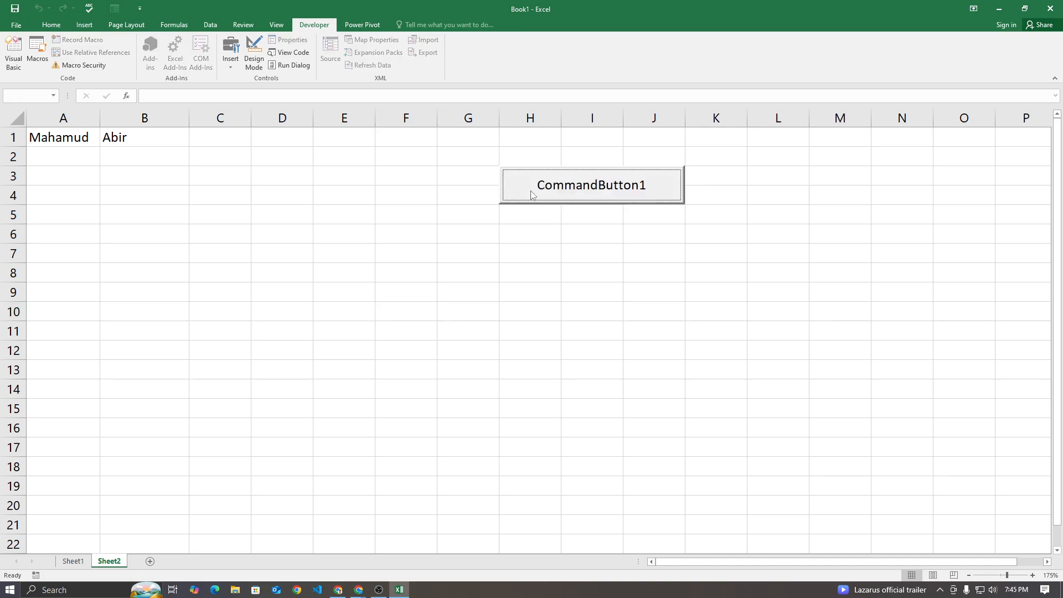
pyautogui.click(531, 190)
pyautogui.click(517, 191)
# Reopen CommandButton1's code in Design Mode and delete the whole SwapCells procedure above its click procedure
pyautogui.click(254, 53)
pyautogui.rightClick(523, 188)
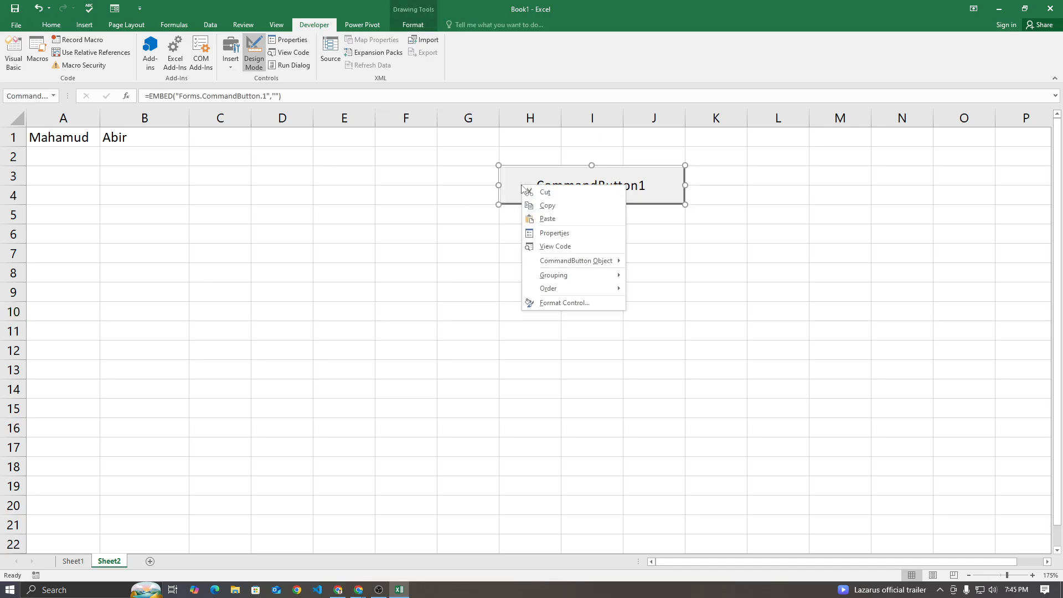
pyautogui.click(570, 245)
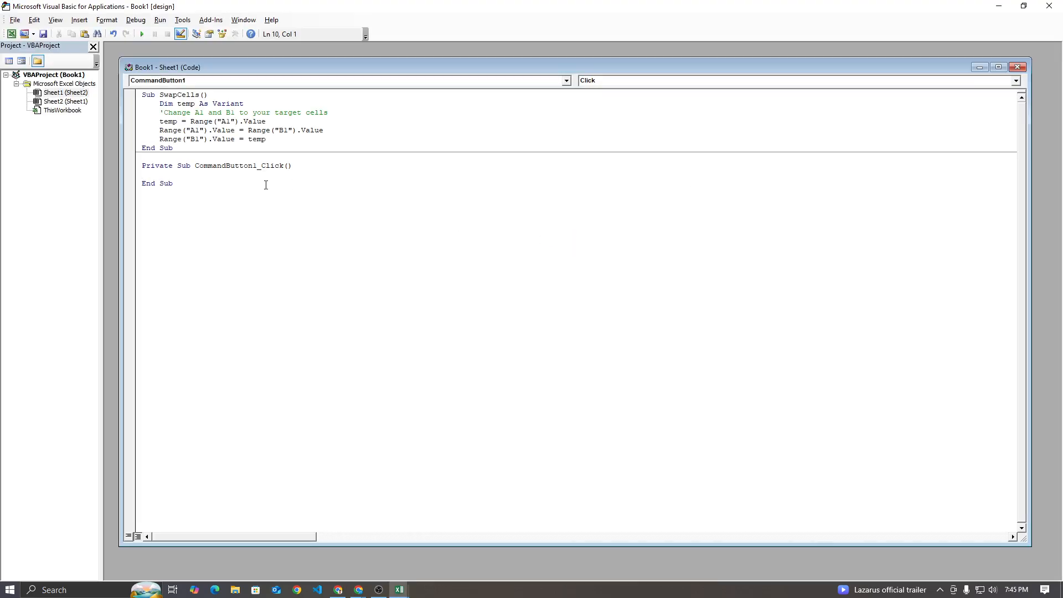
pyautogui.moveTo(160, 95); pyautogui.dragTo(209, 94)
pyautogui.click(209, 95)
pyautogui.moveTo(271, 139); pyautogui.dragTo(163, 111)
pyautogui.click(162, 110)
pyautogui.moveTo(173, 148); pyautogui.dragTo(142, 94)
pyautogui.press('Delete')
# Copy only the body of ChatGPT's swap code, from Dim temp to the last Range line, into the CommandButton1_Click procedure
pyautogui.click(181, 122)
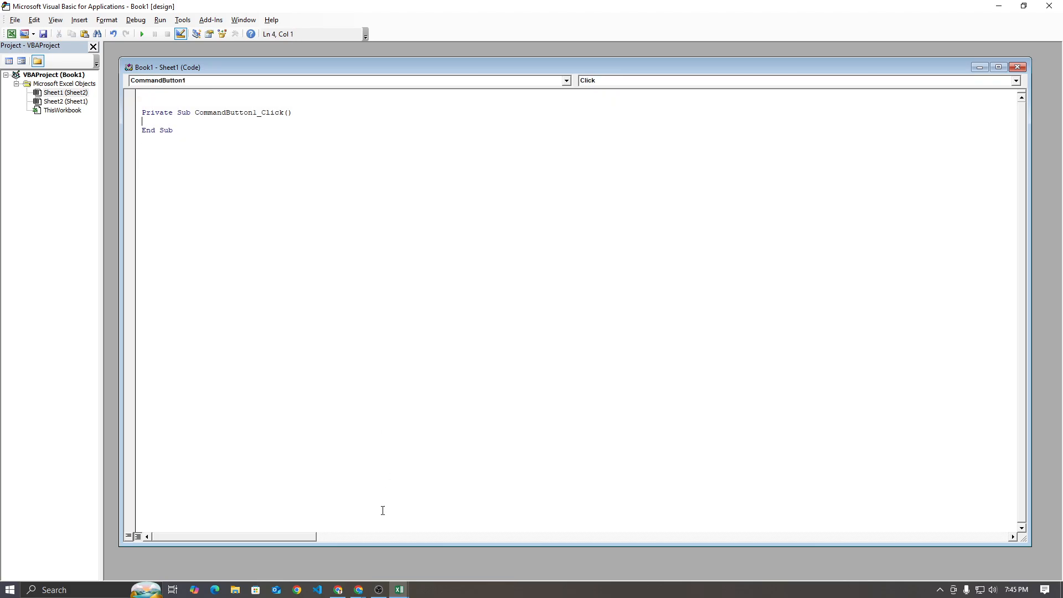
pyautogui.click(338, 590)
pyautogui.click(416, 246)
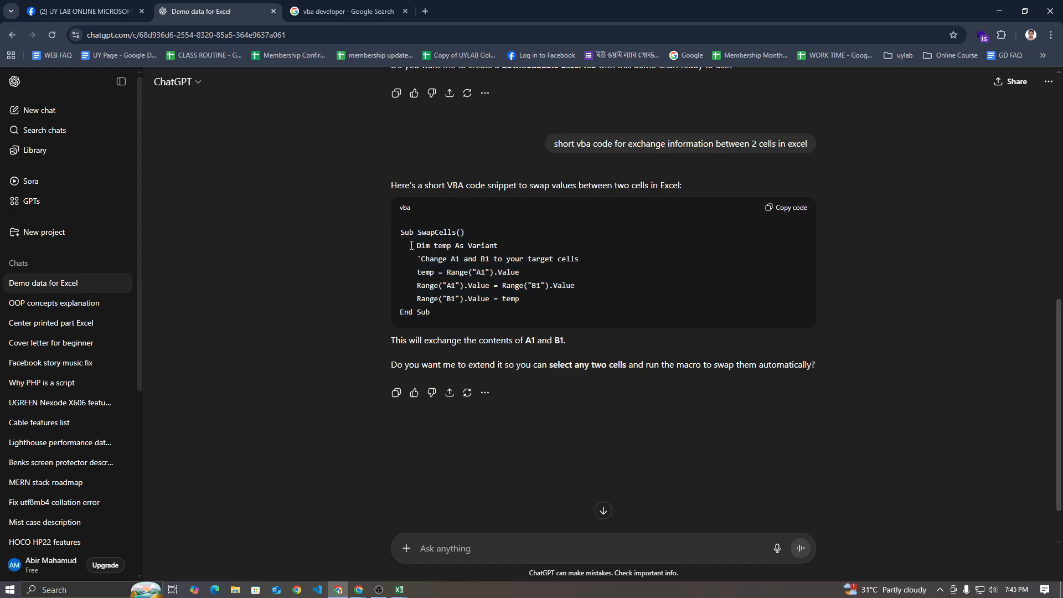
pyautogui.moveTo(416, 246); pyautogui.dragTo(530, 295)
pyautogui.hotkey('ctrl', 'c')
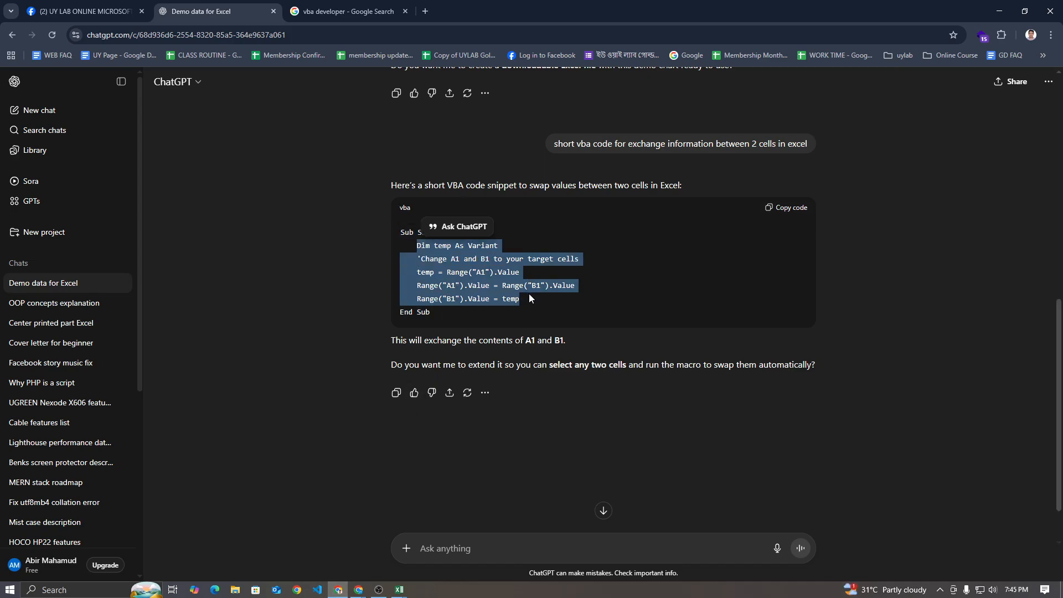
pyautogui.moveTo(400, 590)
pyautogui.click(435, 544)
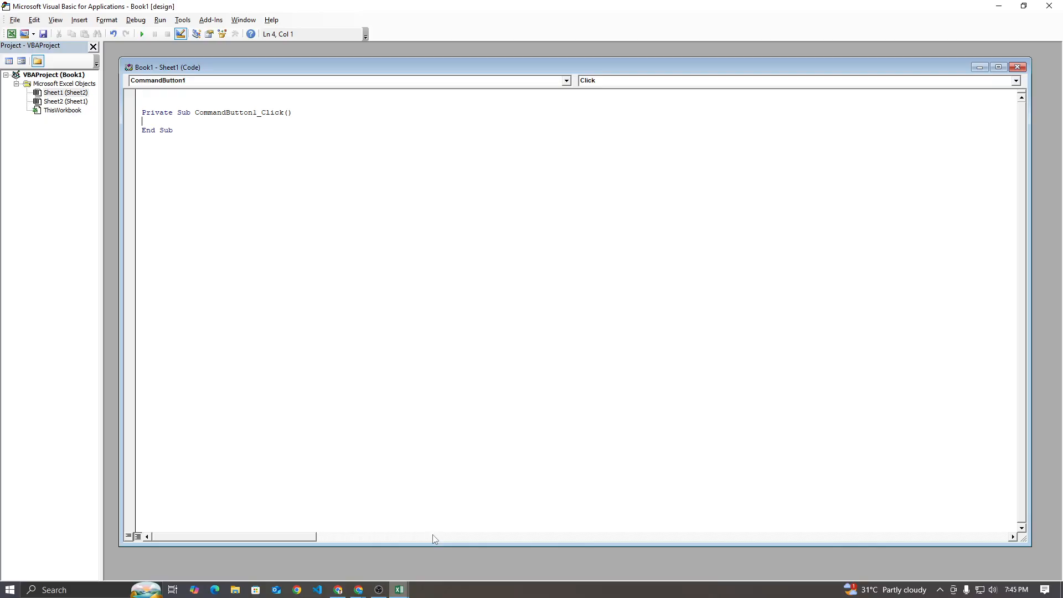
pyautogui.hotkey('ctrl', 'v')
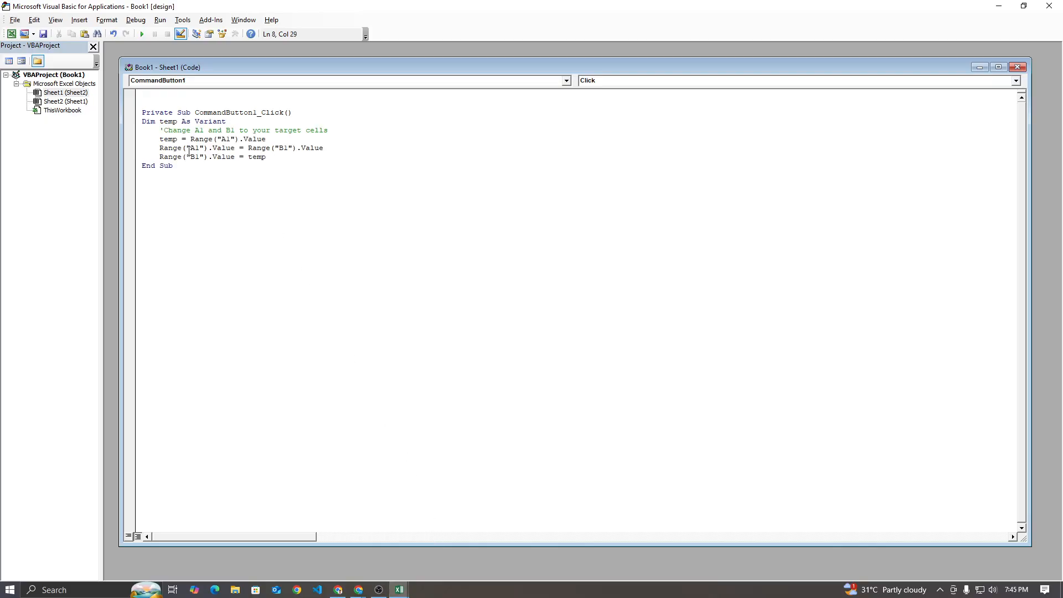
# Close the Visual Basic editor and turn off Design Mode on the worksheet
pyautogui.click(1049, 5)
pyautogui.hotkey('ctrl', 's')
pyautogui.click(1049, 6)
pyautogui.click(619, 266)
pyautogui.click(254, 53)
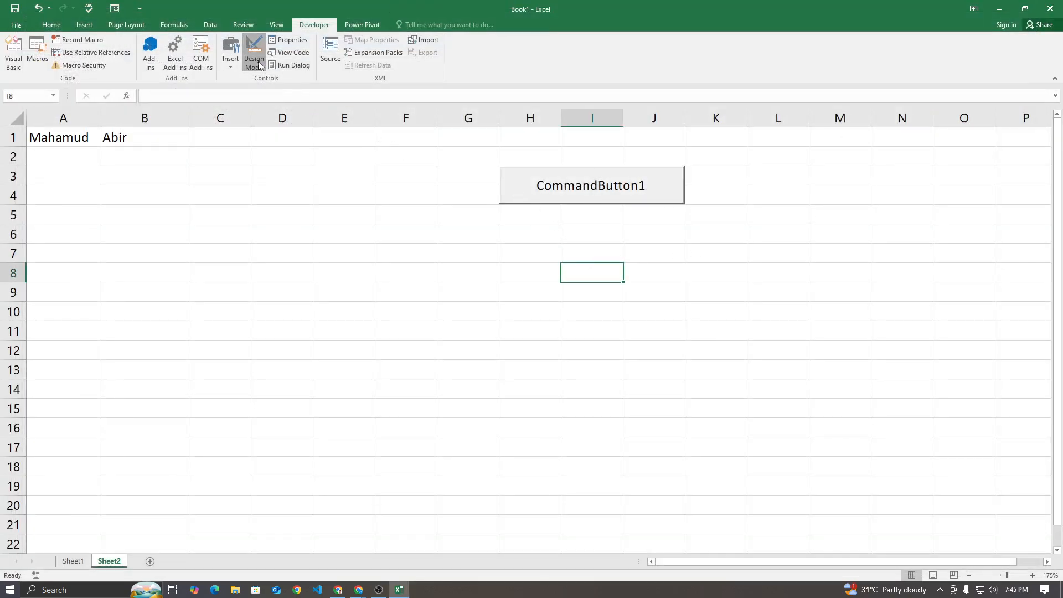
pyautogui.click(430, 275)
# Run CommandButton1 repeatedly to swap the names in cells A1 and B1 back and forth
pyautogui.click(517, 198)
pyautogui.click(517, 198)
pyautogui.click(516, 198)
pyautogui.click(517, 197)
pyautogui.click(517, 198)
pyautogui.click(517, 198)
pyautogui.click(517, 198)
pyautogui.click(517, 197)
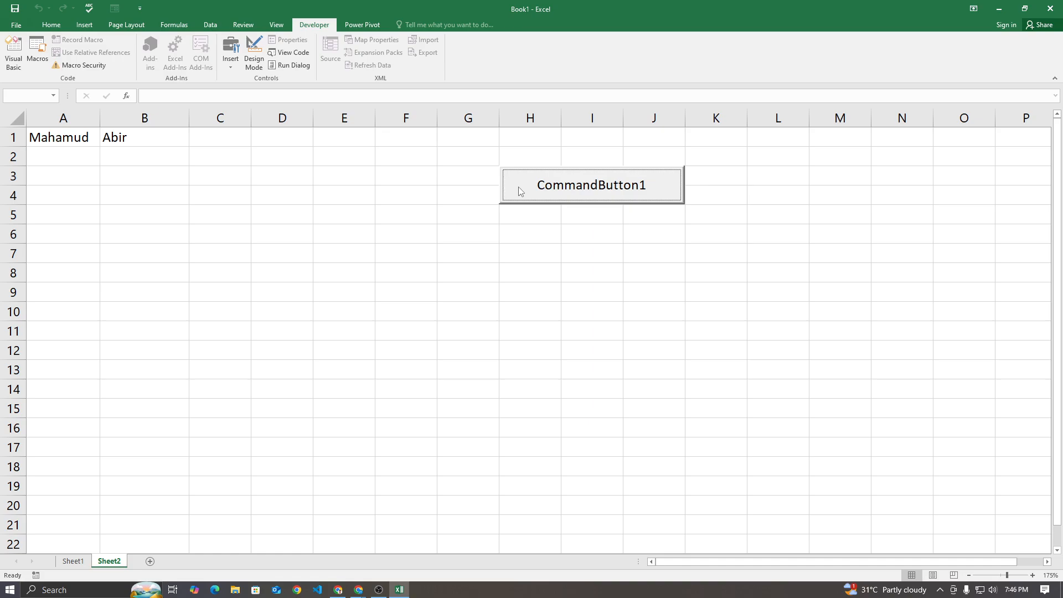
pyautogui.click(520, 192)
pyautogui.click(523, 188)
pyautogui.click(537, 184)
pyautogui.click(540, 182)
pyautogui.click(540, 183)
pyautogui.click(540, 183)
pyautogui.click(541, 183)
pyautogui.click(540, 183)
pyautogui.click(540, 183)
pyautogui.click(540, 183)
pyautogui.click(540, 183)
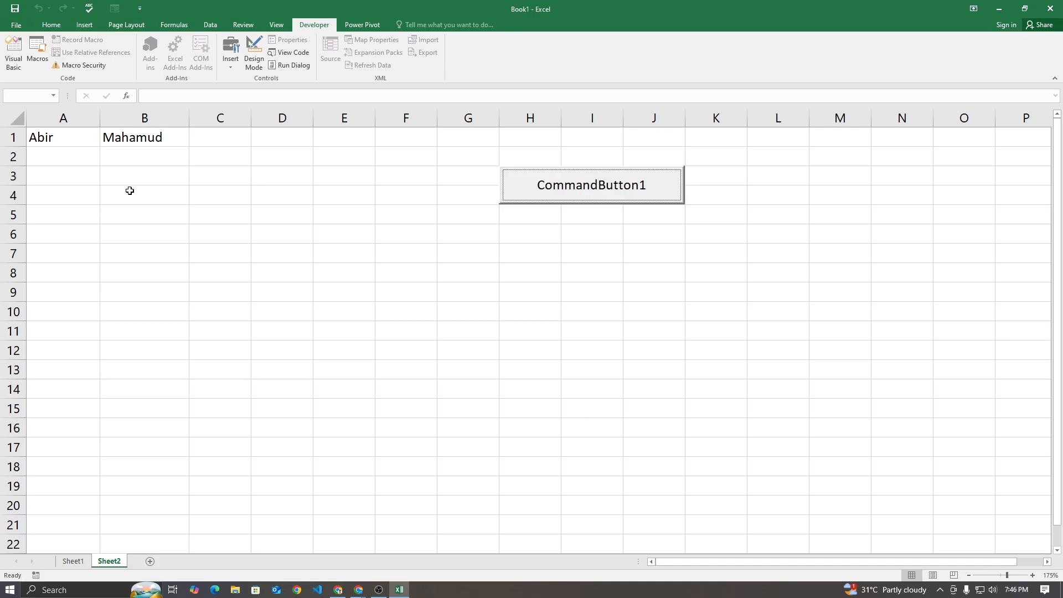
# Copy the name in A1 into cells A2 and A3
pyautogui.click(68, 160)
pyautogui.click(80, 140)
pyautogui.hotkey('ctrl', 'c')
pyautogui.click(68, 157)
pyautogui.hotkey('ctrl', 'v')
pyautogui.click(65, 174)
pyautogui.hotkey('ctrl', 'v')
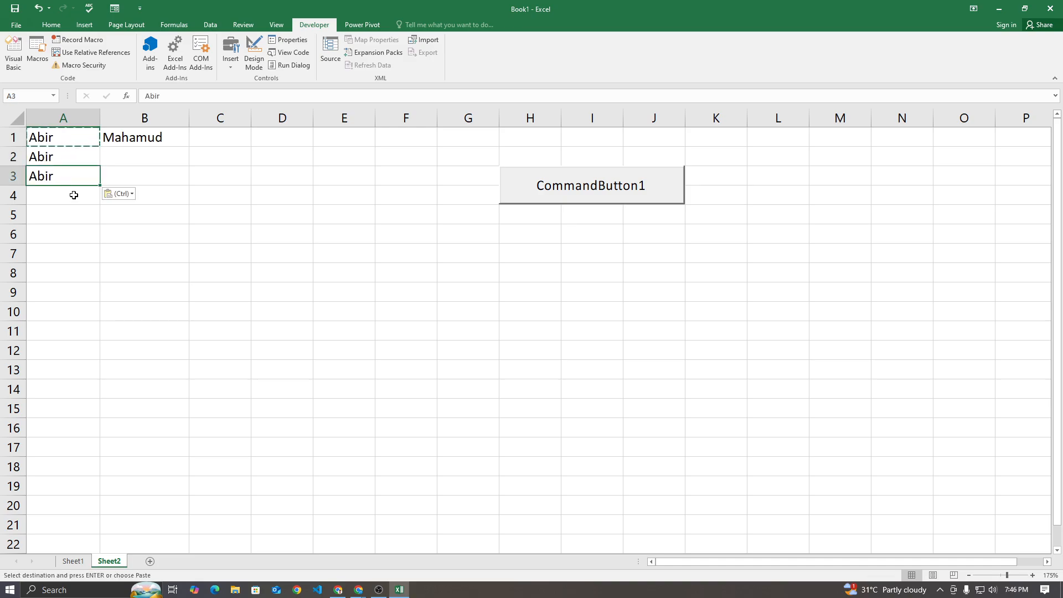
# Copy the name in B1 into cells B2 and B3 and clear the copy selection
pyautogui.click(131, 142)
pyautogui.hotkey('ctrl', 'c')
pyautogui.click(126, 159)
pyautogui.hotkey('ctrl', 'v')
pyautogui.click(128, 176)
pyautogui.hotkey('ctrl', 'v')
pyautogui.click(133, 254)
pyautogui.rightClick(242, 208)
pyautogui.click(215, 241)
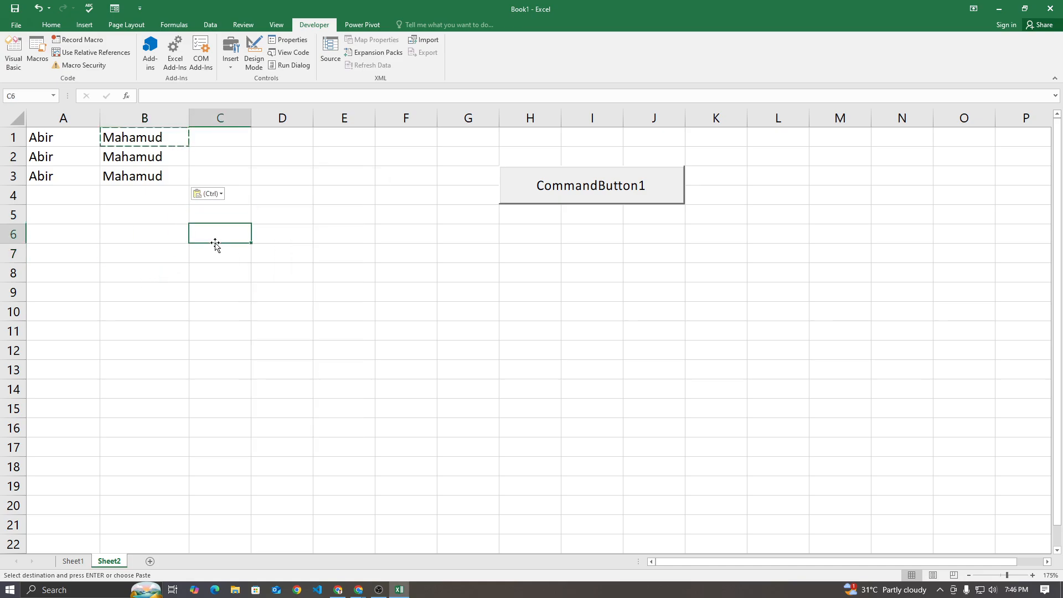
pyautogui.press('Escape')
pyautogui.click(363, 354)
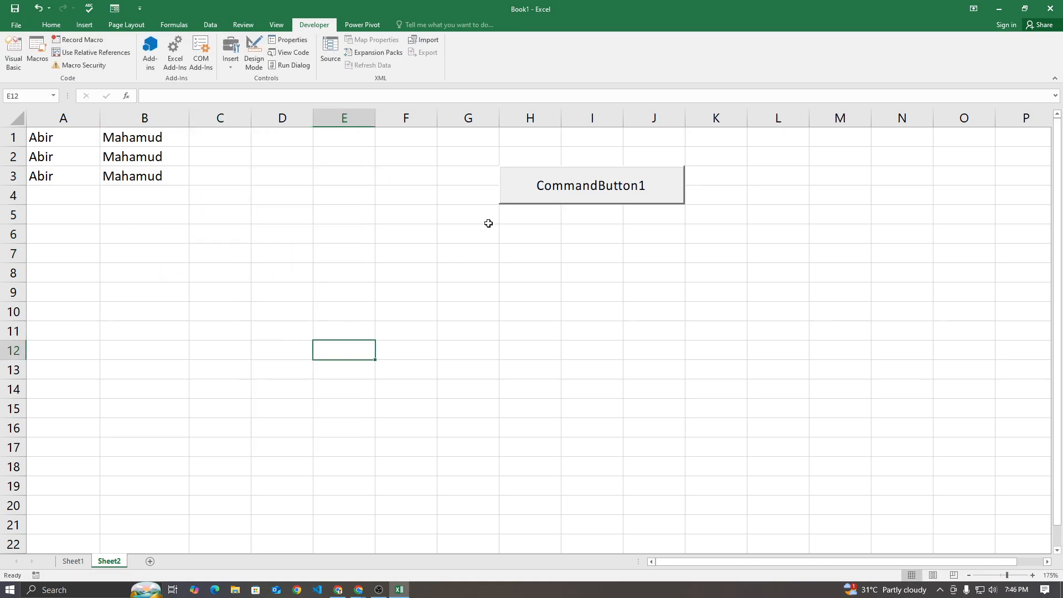
# Test CommandButton1 repeatedly with the three rows of names to see which cells it swaps
pyautogui.click(523, 200)
pyautogui.click(522, 201)
pyautogui.click(523, 201)
pyautogui.click(522, 201)
pyautogui.click(523, 201)
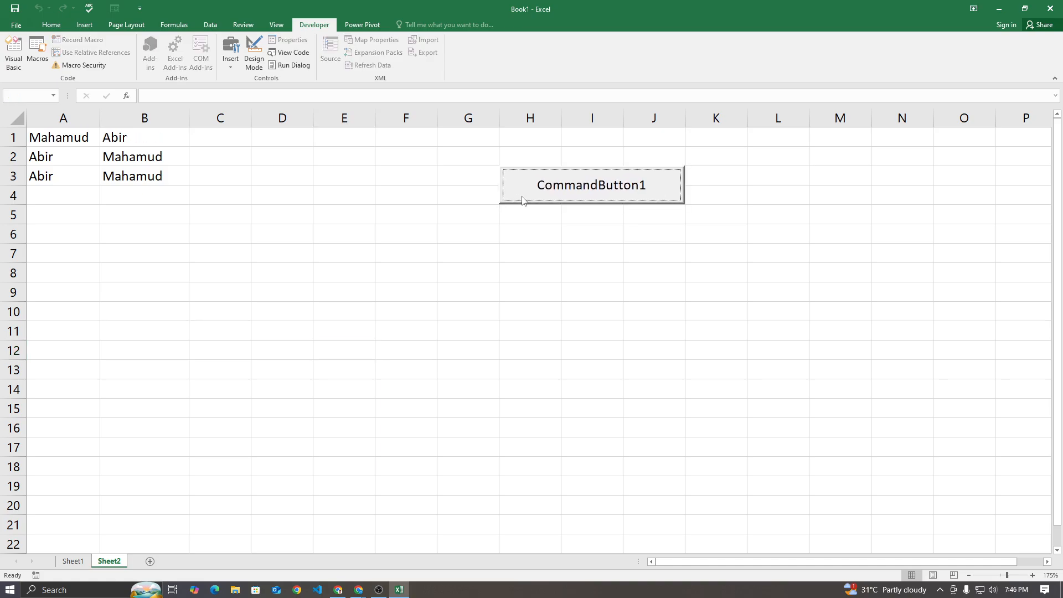
pyautogui.click(547, 192)
pyautogui.click(546, 192)
pyautogui.click(546, 192)
pyautogui.click(547, 193)
pyautogui.click(547, 192)
pyautogui.click(547, 193)
pyautogui.click(547, 192)
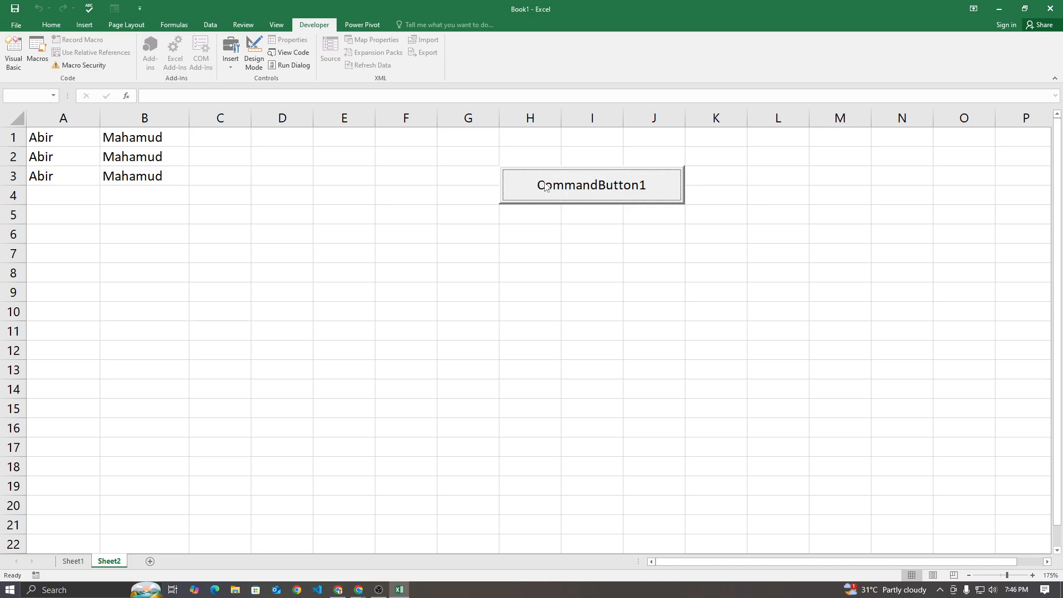
pyautogui.click(524, 179)
pyautogui.click(523, 178)
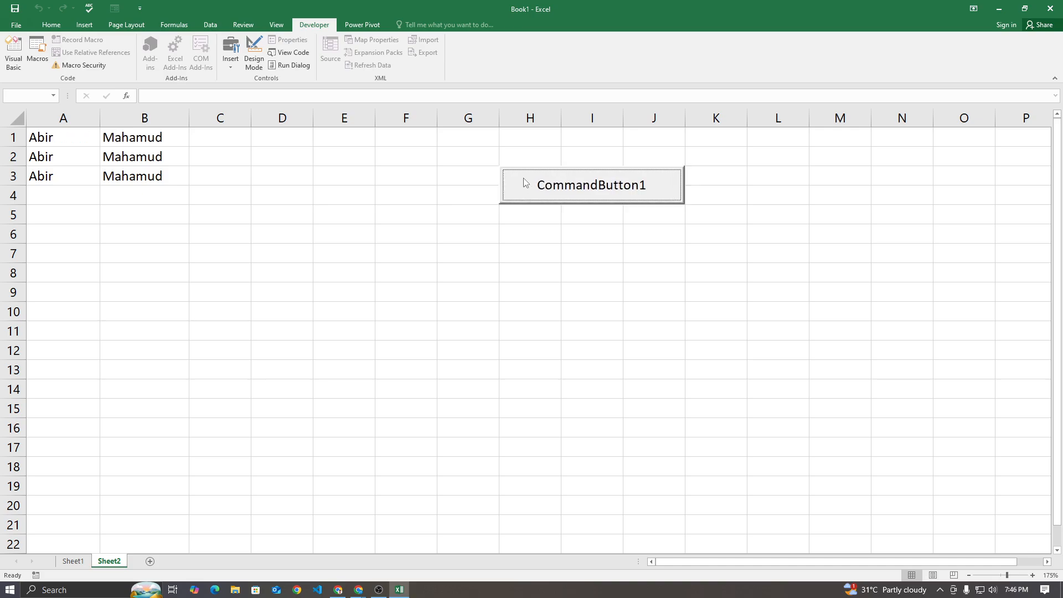
# Open CommandButton1's code in Design Mode and change both A1 range references to A:A
pyautogui.click(258, 55)
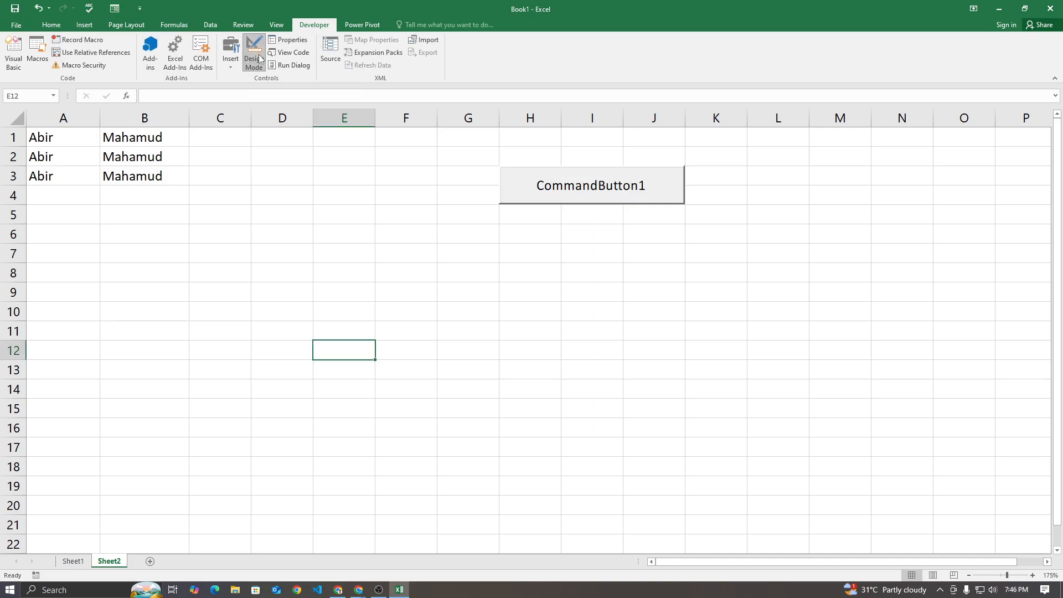
pyautogui.rightClick(508, 187)
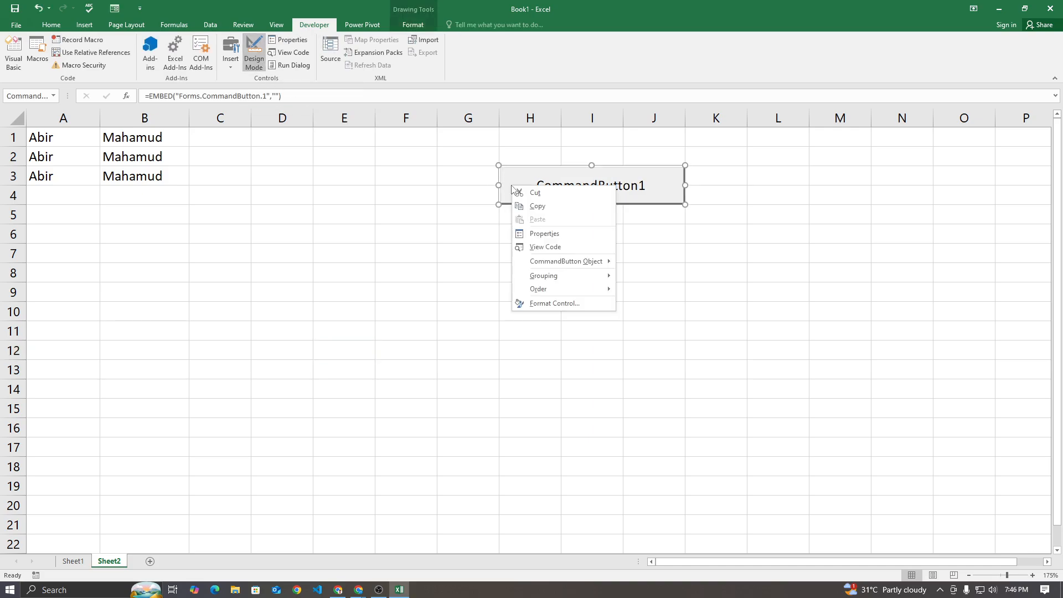
pyautogui.click(551, 248)
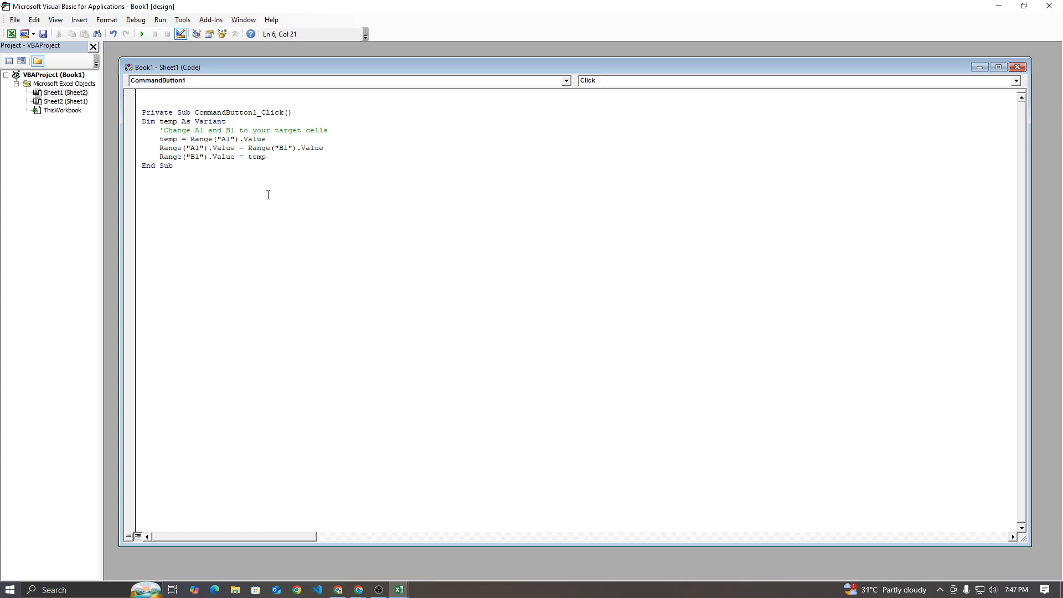
pyautogui.press('BackSpace')
pyautogui.write(':A')
pyautogui.moveTo(220, 139); pyautogui.dragTo(235, 140)
pyautogui.hotkey('ctrl', 'c')
pyautogui.doubleClick(192, 148)
pyautogui.hotkey('ctrl', 'v')
# Change both B1 range references in the click procedure to B:B
pyautogui.moveTo(283, 148); pyautogui.dragTo(292, 148)
pyautogui.write('b')
pyautogui.press('BackSpace')
pyautogui.write('B:B')
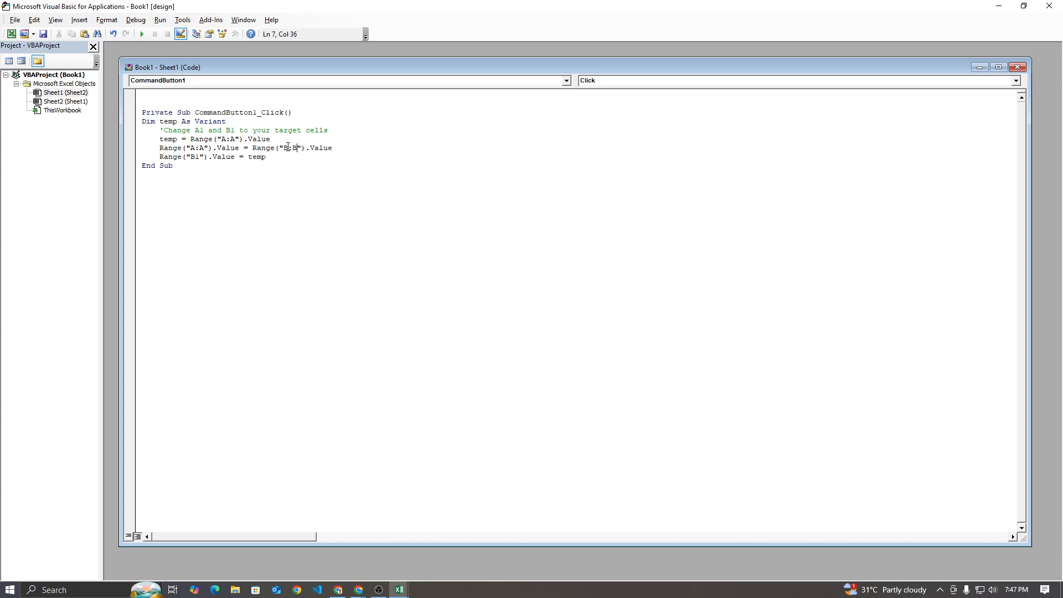
pyautogui.moveTo(284, 148); pyautogui.dragTo(296, 148)
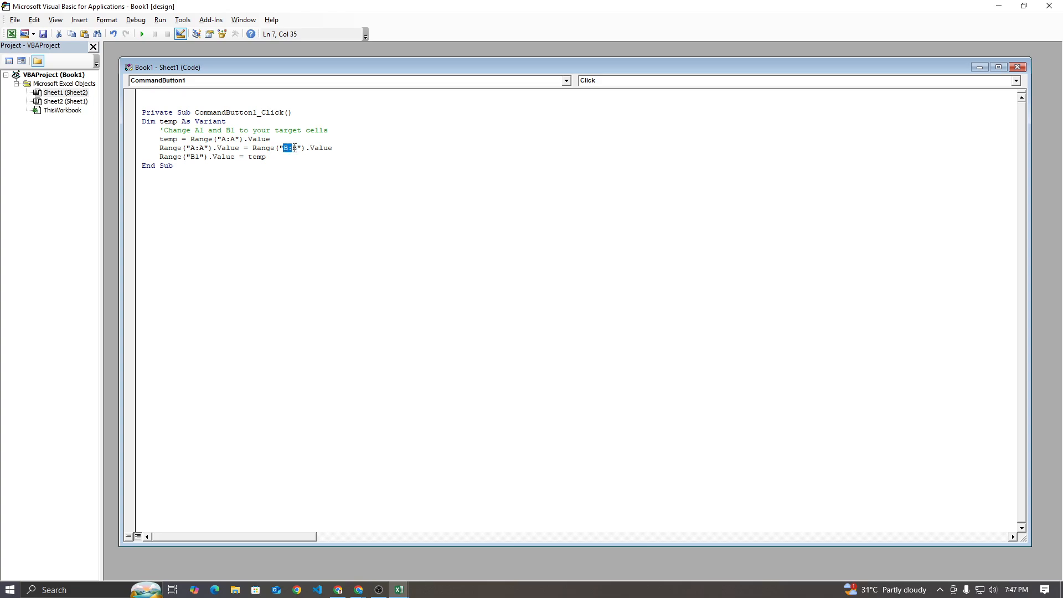
pyautogui.doubleClick(191, 157)
pyautogui.hotkey('ctrl', 'v')
# Close the editor, turn off Design Mode, and run CommandButton1 repeatedly to swap columns A and B
pyautogui.click(1050, 7)
pyautogui.click(390, 257)
pyautogui.click(255, 55)
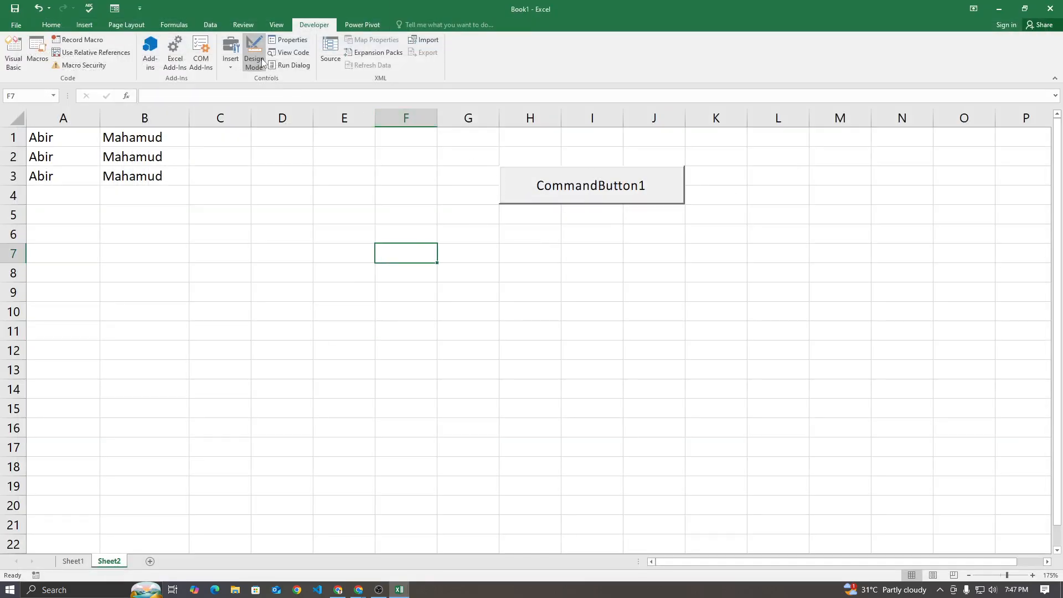
pyautogui.click(507, 188)
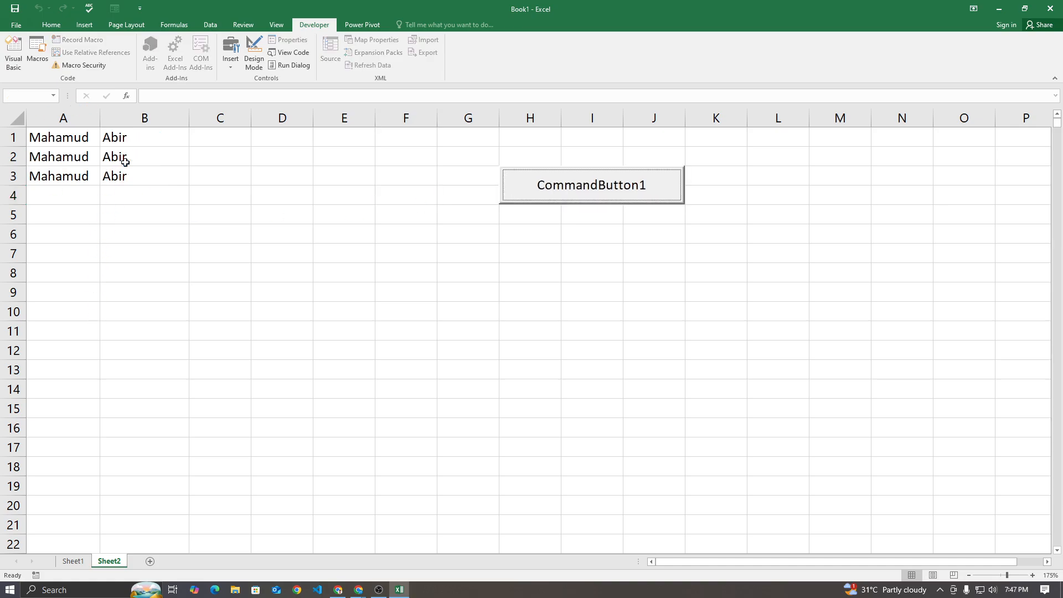
pyautogui.click(508, 183)
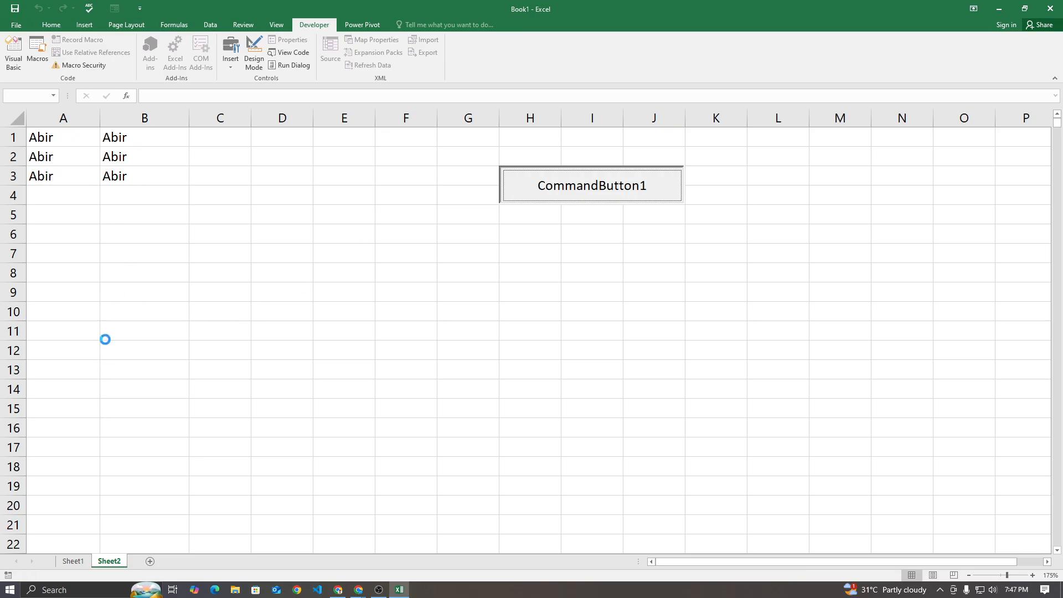
pyautogui.click(512, 182)
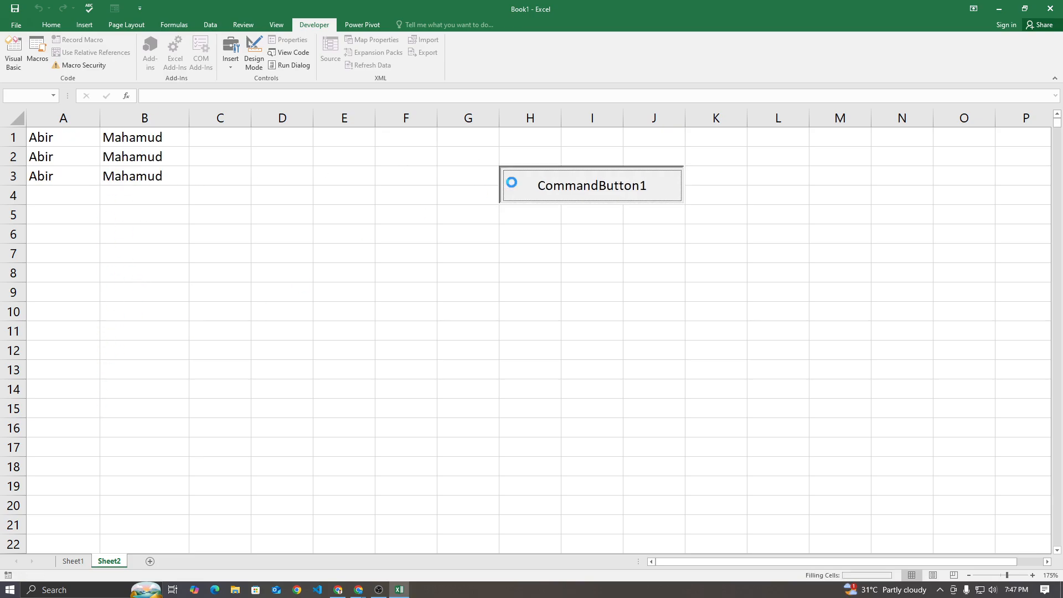
pyautogui.click(512, 182)
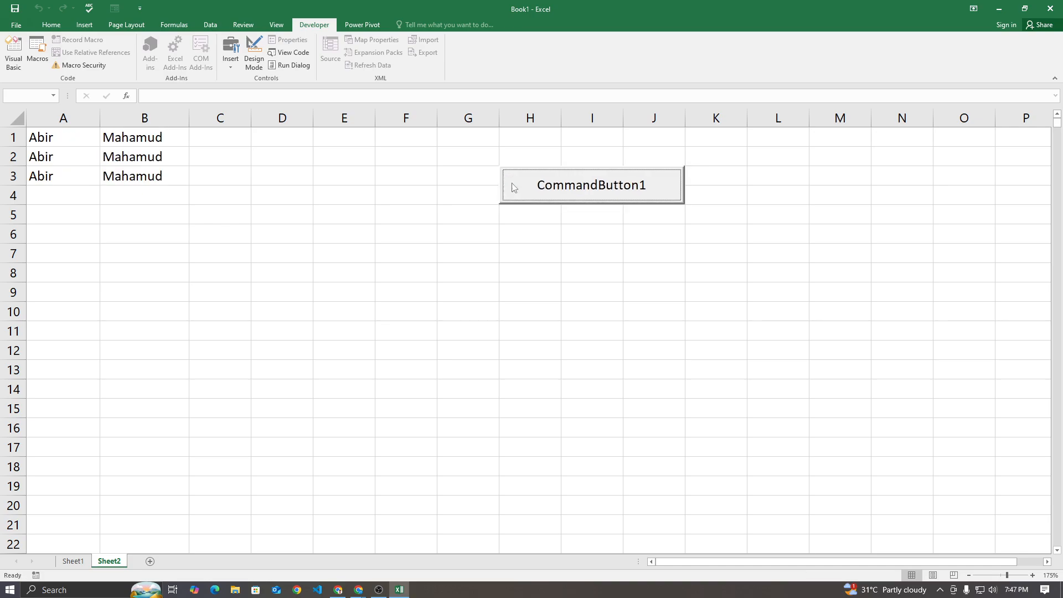
pyautogui.click(513, 187)
# Switch to the Google Meet call twice to check on the participants, returning to the Excel workbook each time
pyautogui.click(317, 553)
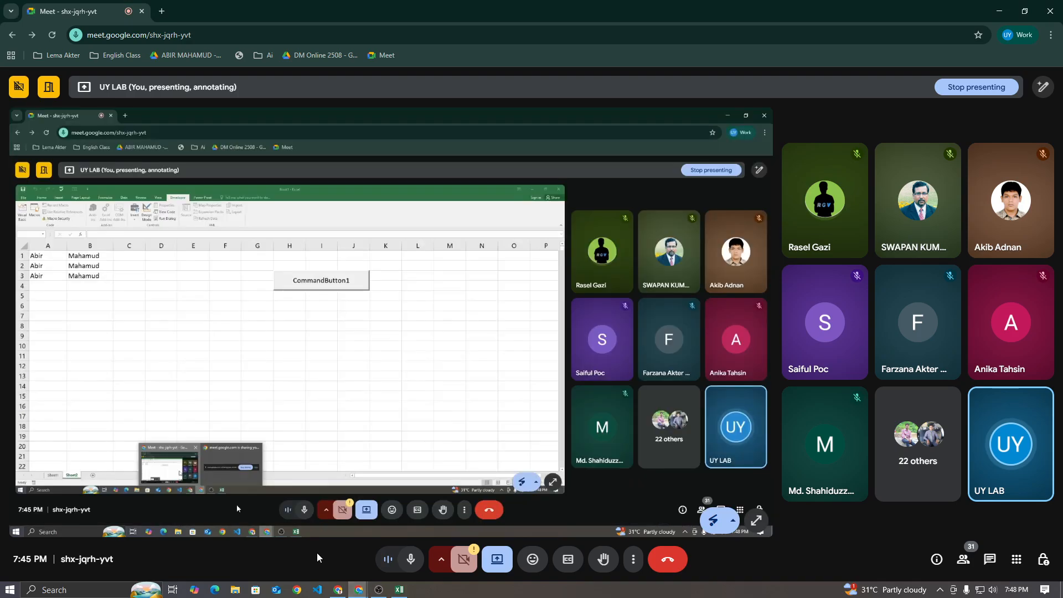
pyautogui.click(399, 590)
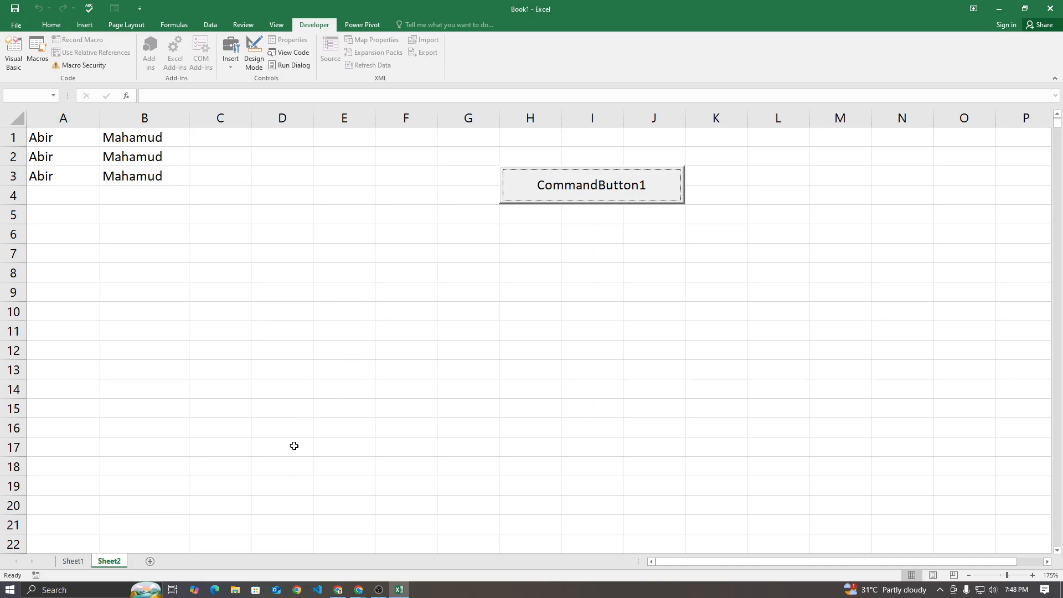
pyautogui.click(358, 590)
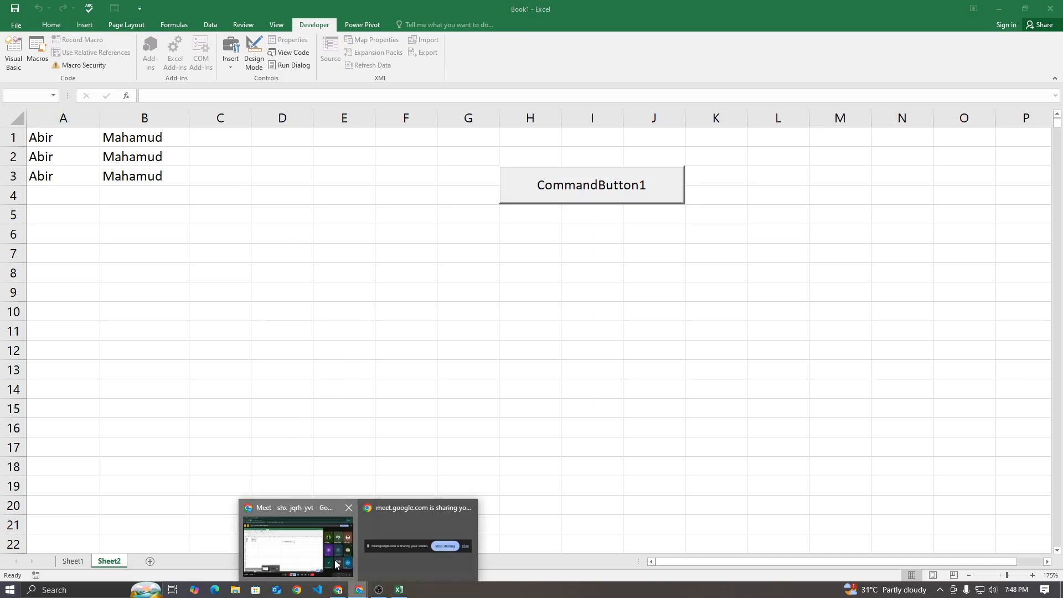
pyautogui.click(326, 554)
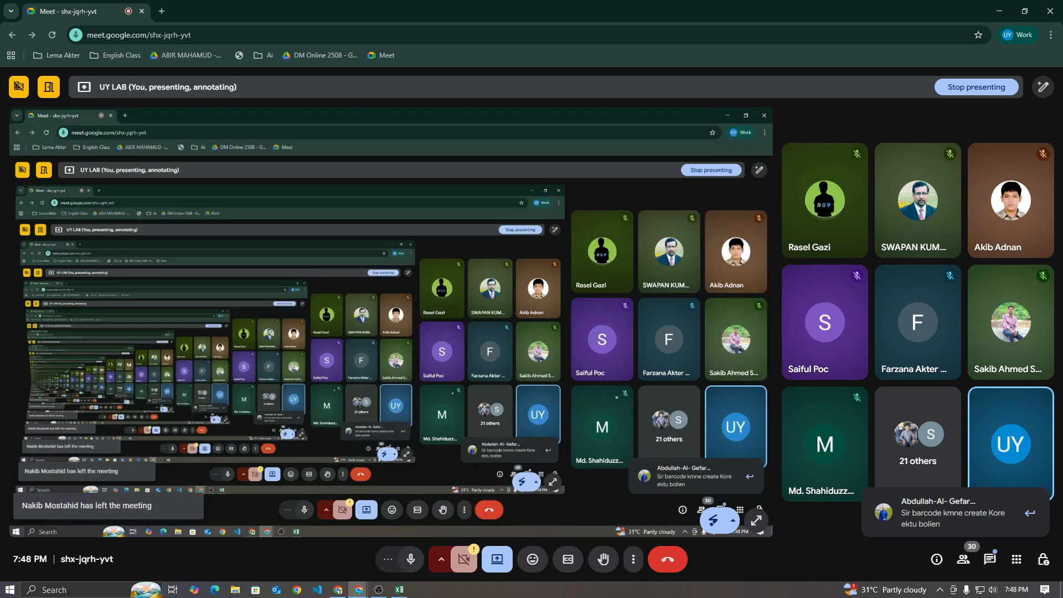
pyautogui.click(399, 589)
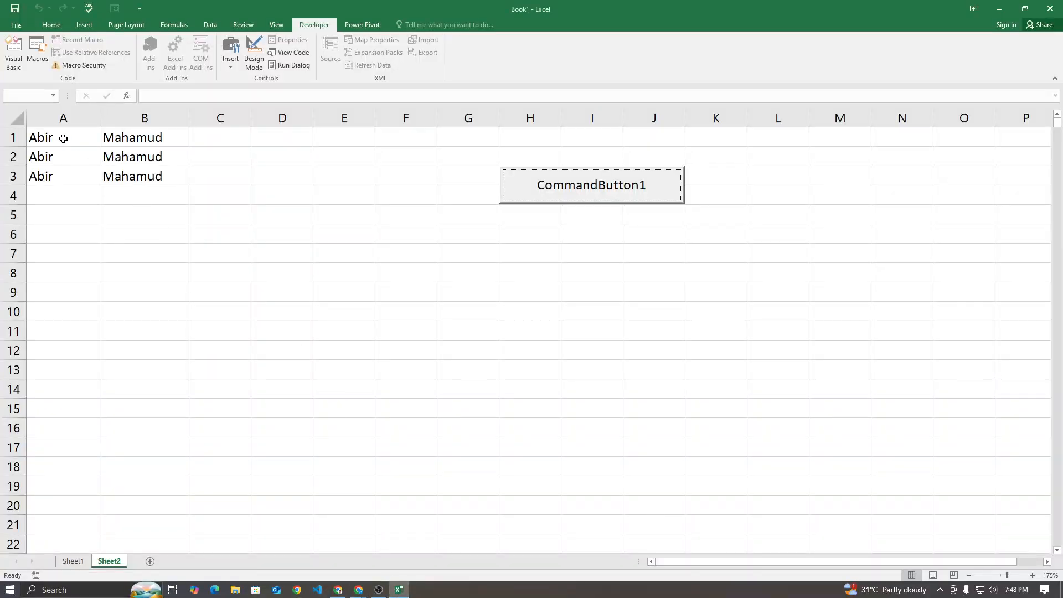
# Clear all the names from columns A and B and run CommandButton1 on the emptied columns
pyautogui.moveTo(63, 118); pyautogui.dragTo(166, 111)
pyautogui.press('Delete')
pyautogui.click(377, 192)
pyautogui.moveTo(501, 119); pyautogui.dragTo(642, 118)
pyautogui.click(558, 239)
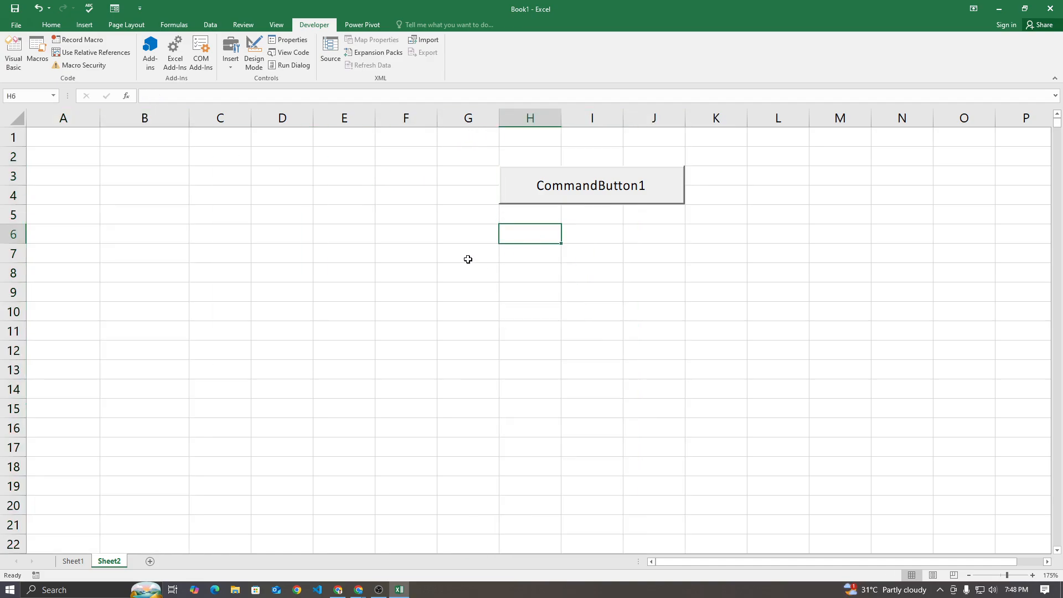
pyautogui.click(527, 178)
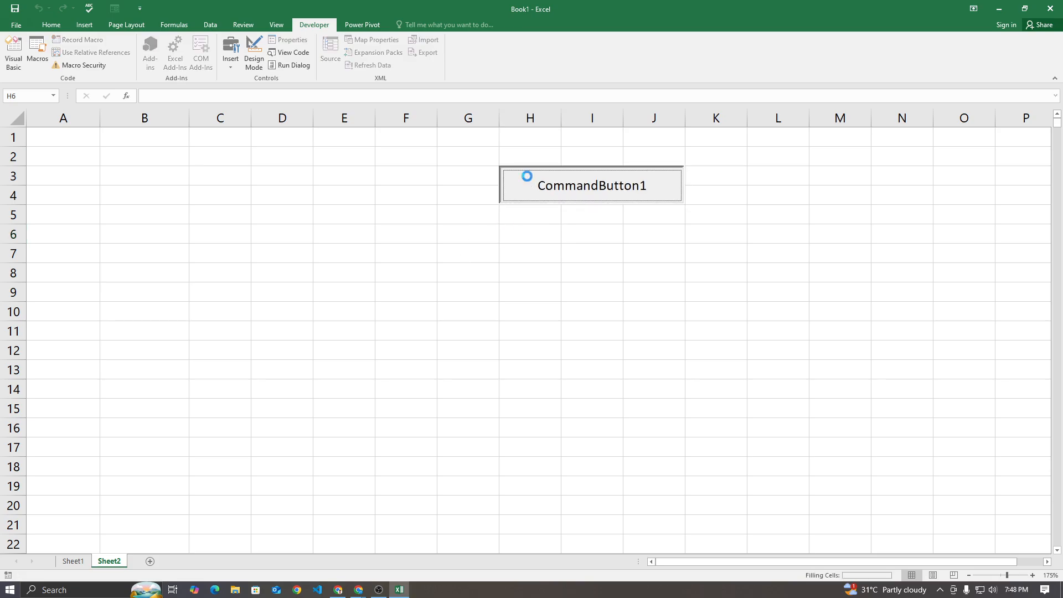
# Enter Design Mode and set CommandButton1's Caption property to EXCHANGE INFO
pyautogui.click(236, 58)
pyautogui.click(250, 58)
pyautogui.rightClick(612, 176)
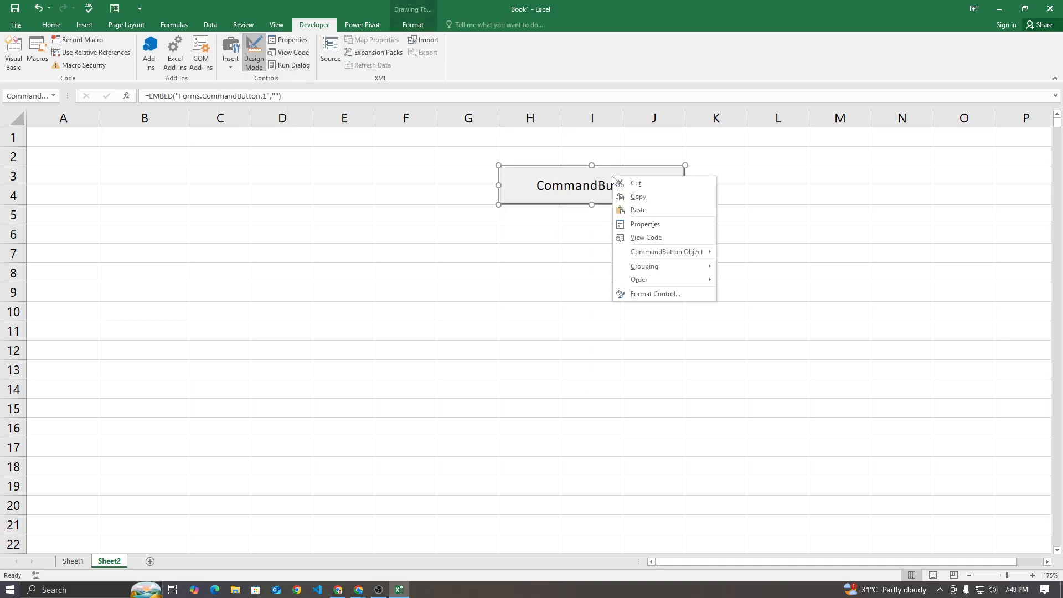
pyautogui.click(645, 227)
pyautogui.moveTo(88, 24); pyautogui.dragTo(319, 157)
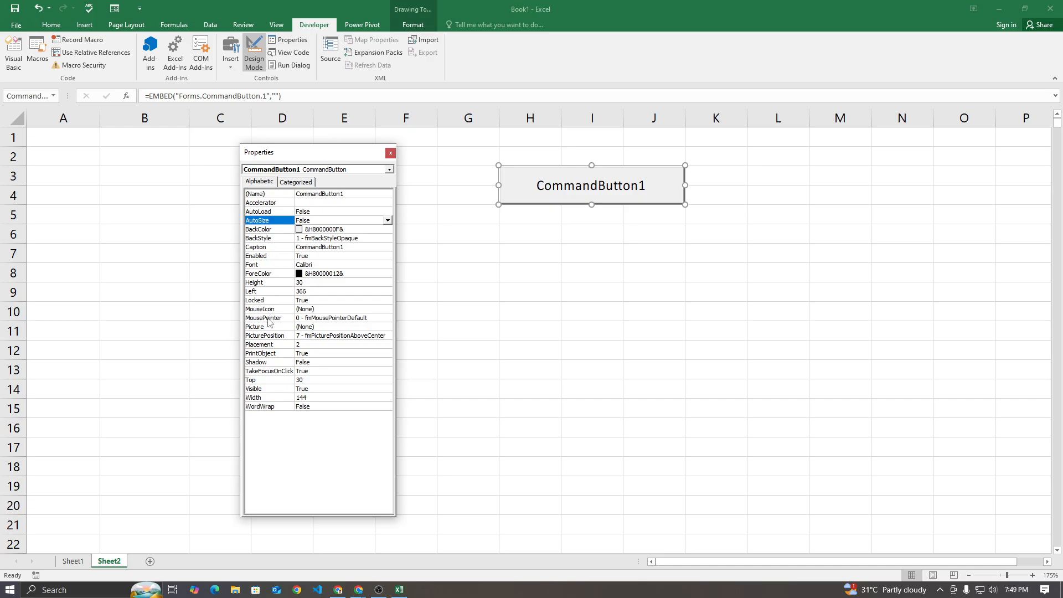
pyautogui.doubleClick(323, 247)
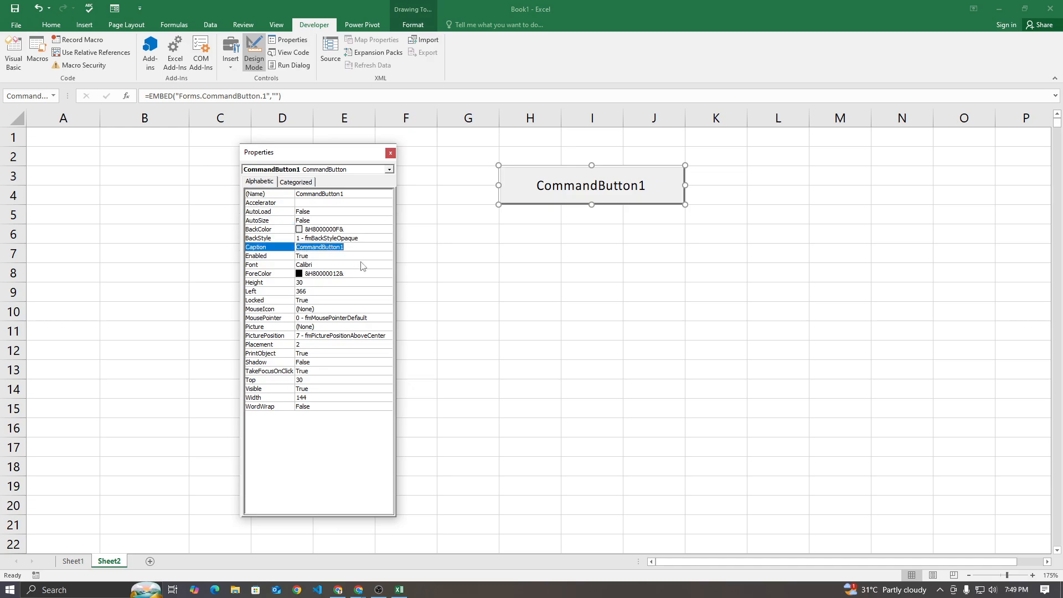
pyautogui.write('EX')
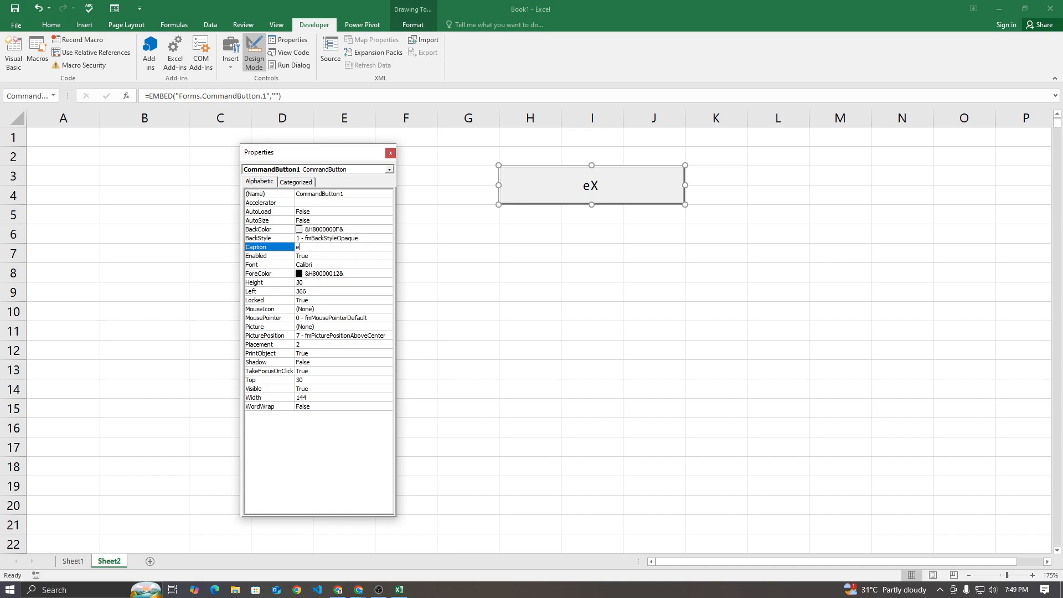
pyautogui.write('CHANGE INFO')
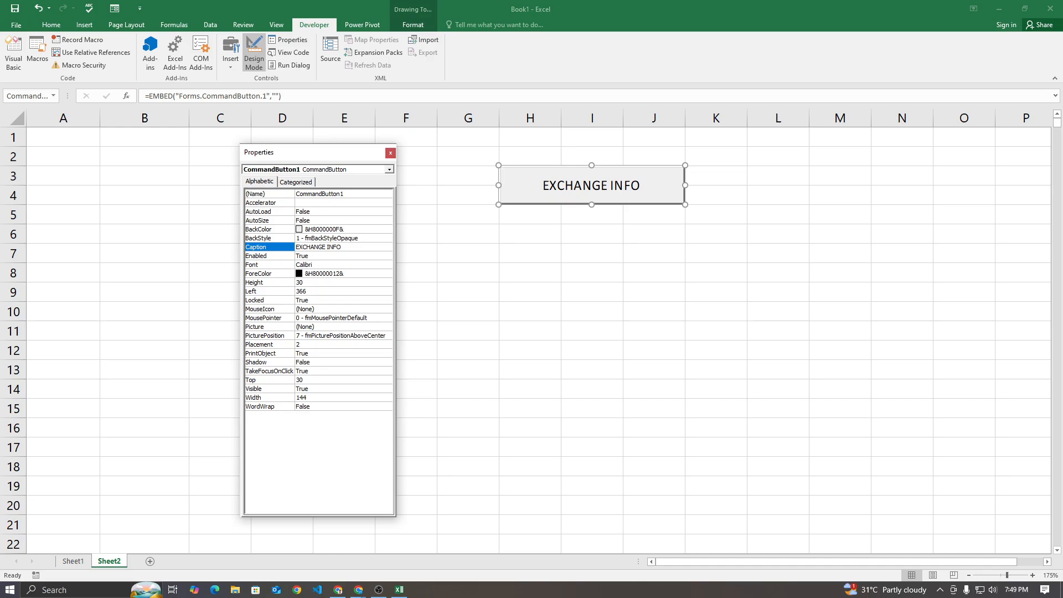
# Close the button's properties, turn off Design Mode, and run the EXCHANGE INFO button once
pyautogui.click(390, 153)
pyautogui.click(254, 52)
pyautogui.click(372, 213)
pyautogui.click(538, 180)
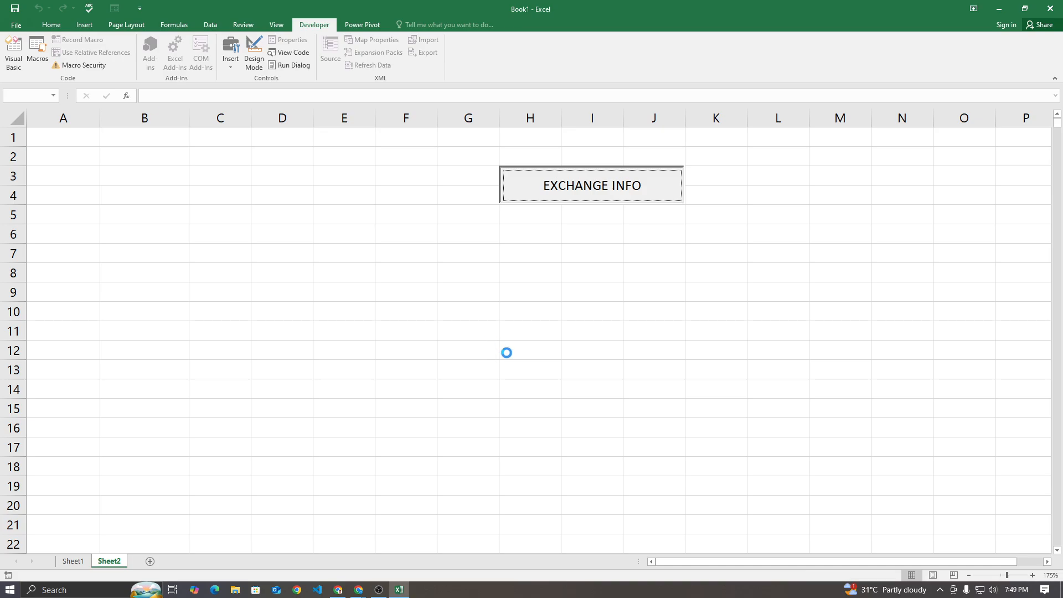
pyautogui.click(529, 348)
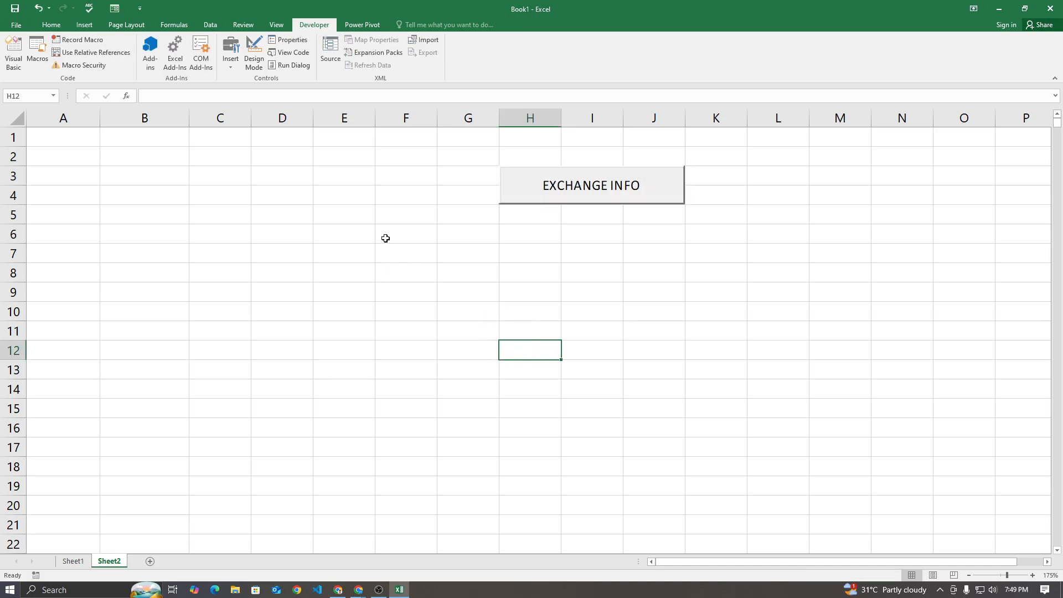
# Permanently delete Sheet2, which holds the EXCHANGE INFO button
pyautogui.rightClick(115, 562)
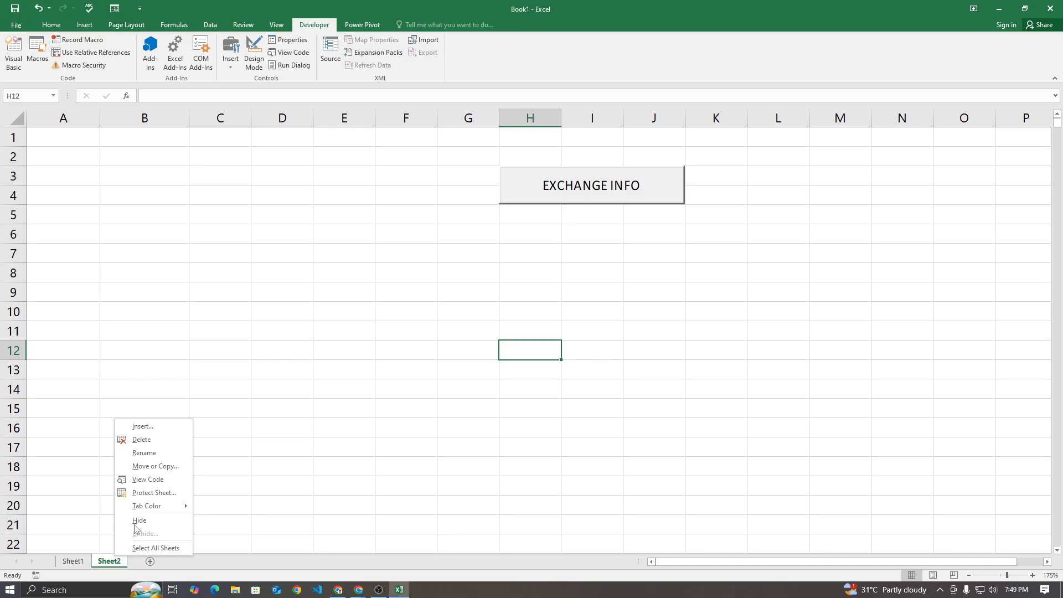
pyautogui.click(137, 441)
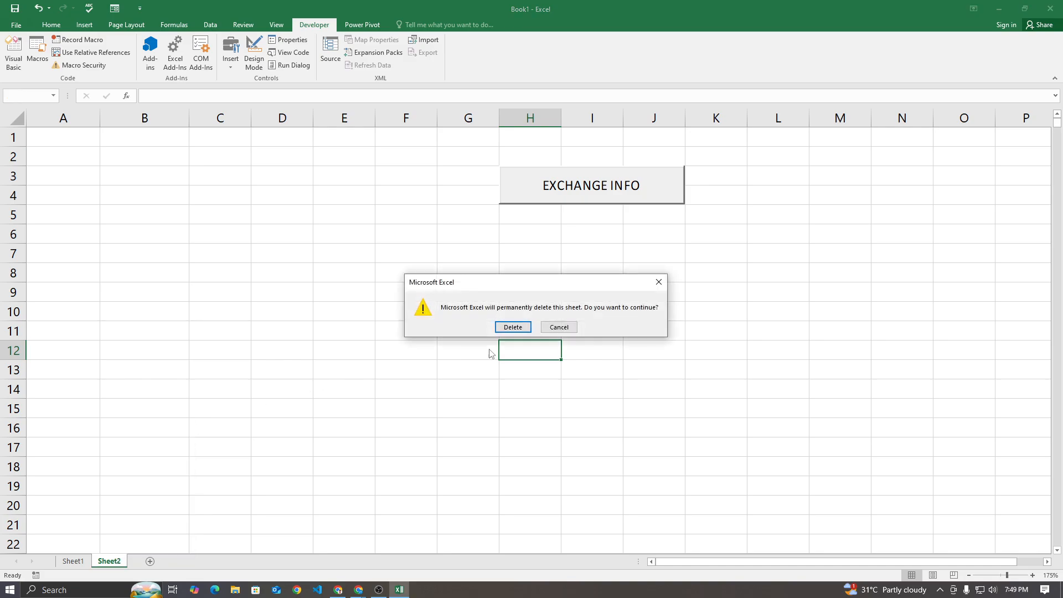
pyautogui.click(512, 327)
# Try to delete Sheet1 while it is the workbook's only sheet
pyautogui.rightClick(67, 561)
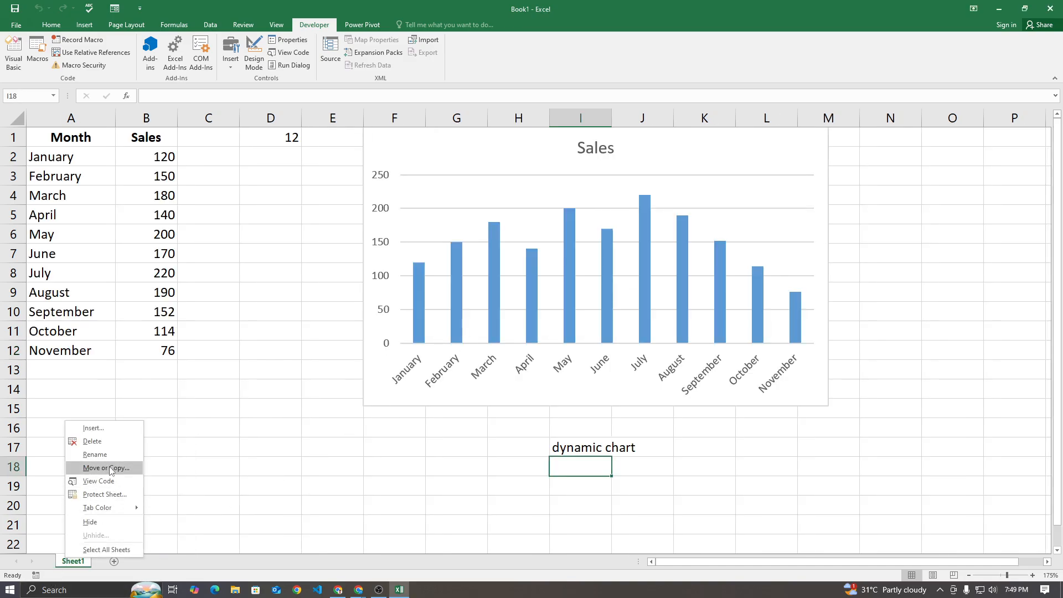
pyautogui.click(97, 441)
pyautogui.click(535, 331)
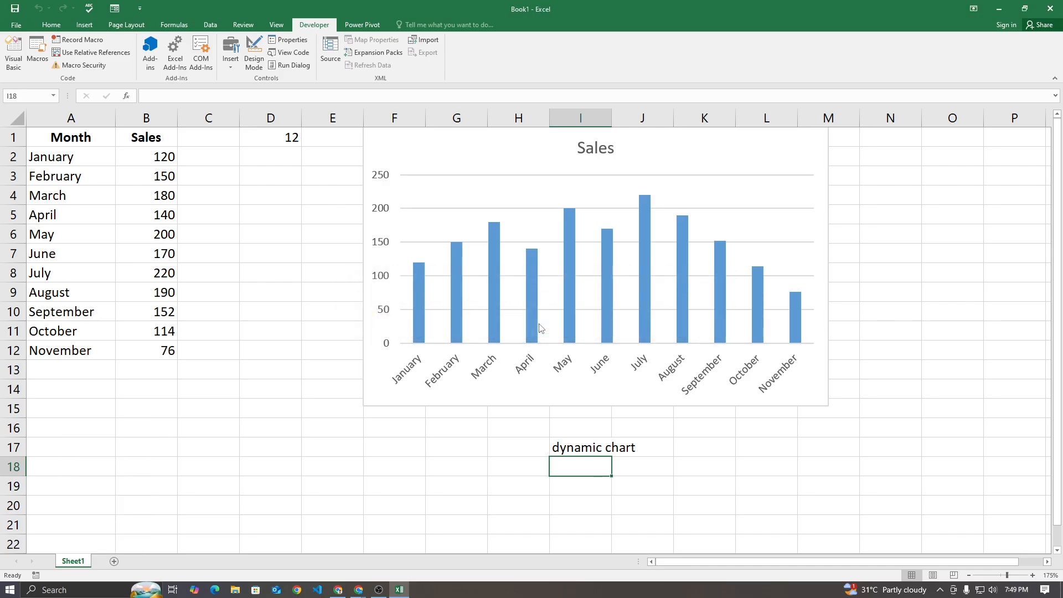
# Add a new blank worksheet and permanently delete Sheet1 with its sales data and chart
pyautogui.click(114, 562)
pyautogui.rightClick(73, 561)
pyautogui.click(108, 461)
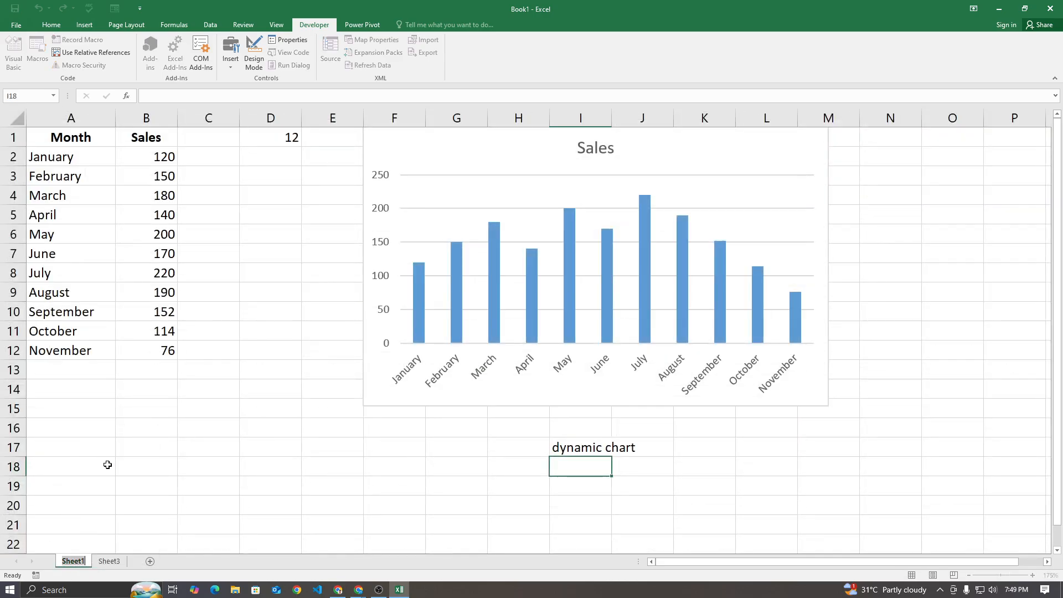
pyautogui.click(122, 545)
pyautogui.rightClick(88, 561)
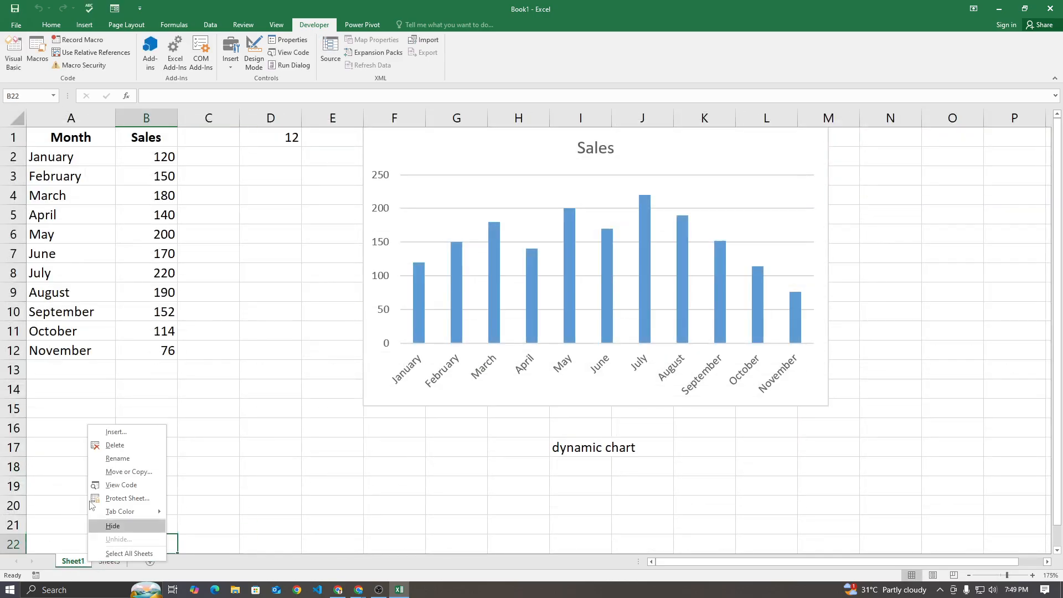
pyautogui.click(116, 445)
pyautogui.click(512, 324)
pyautogui.click(734, 344)
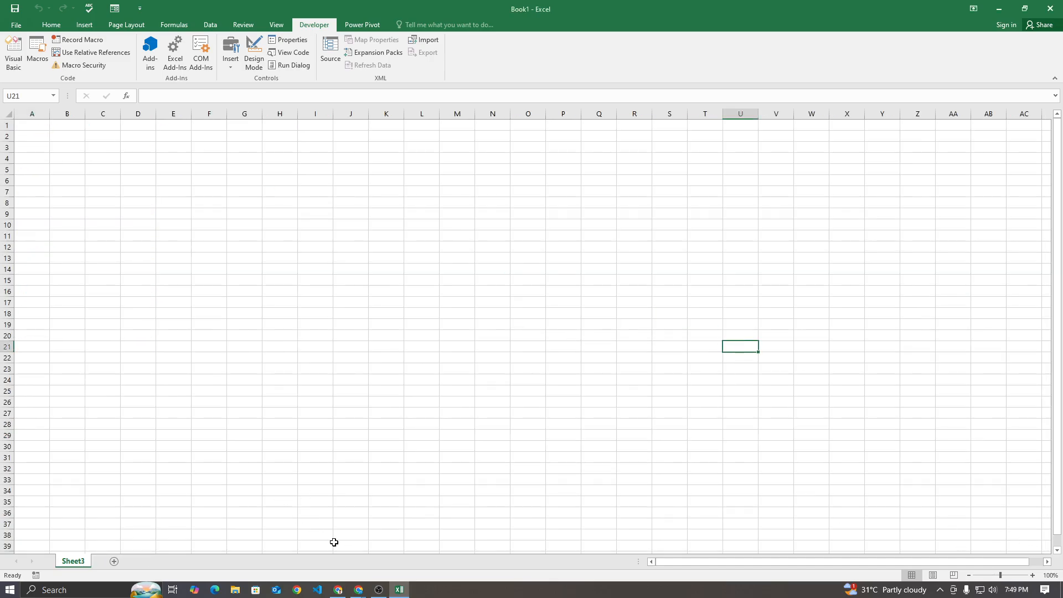
# Switch to the ChatGPT conversation in the browser and submit the request "demo data for excel dashboard"
pyautogui.click(296, 546)
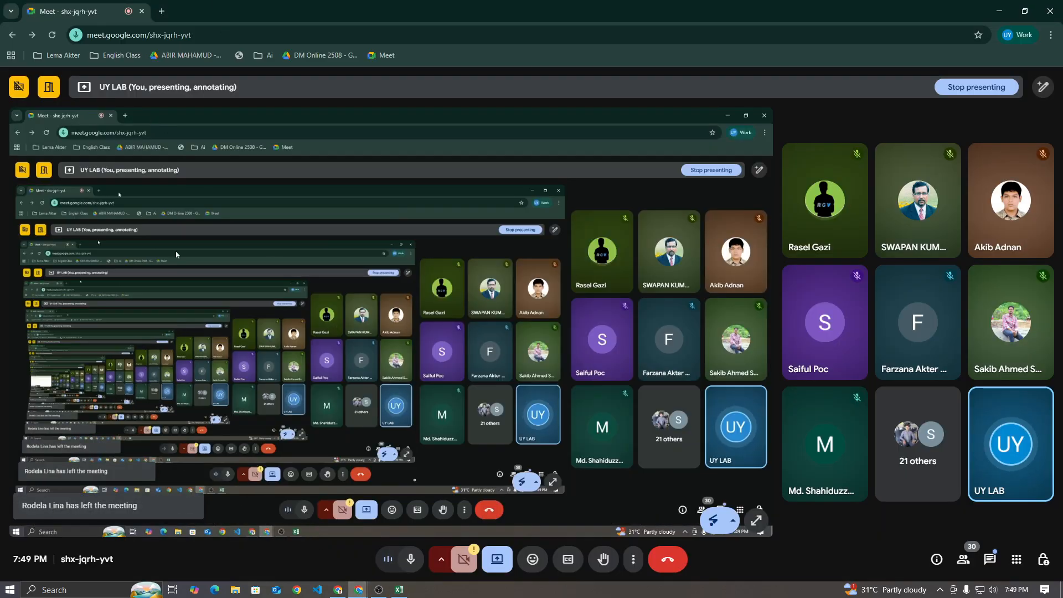
pyautogui.click(338, 590)
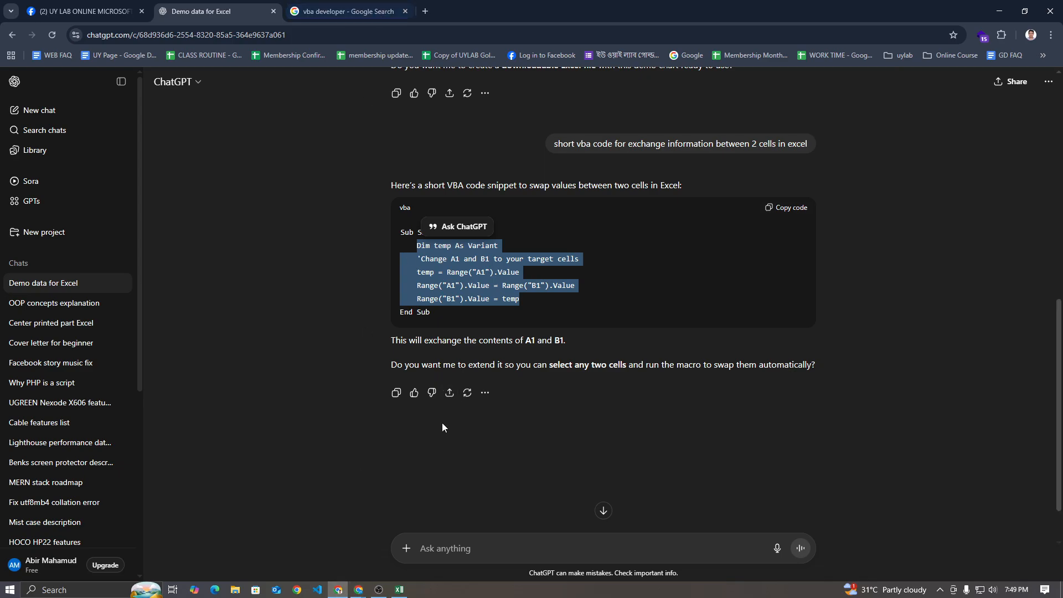
pyautogui.click(448, 554)
pyautogui.write('demo data for excel dashb')
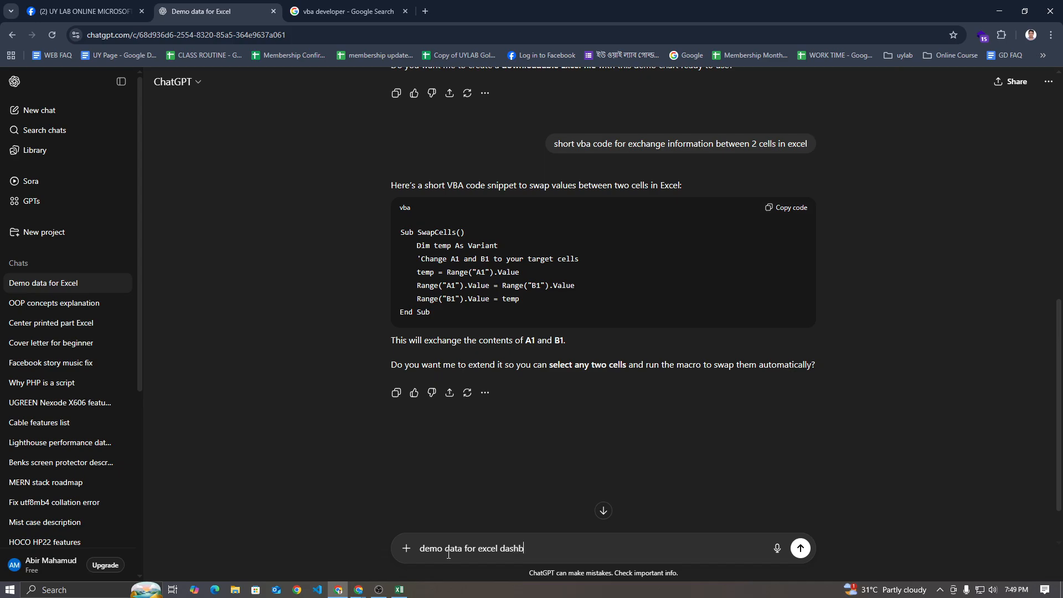
pyautogui.write('oard')
pyautogui.press('Return')
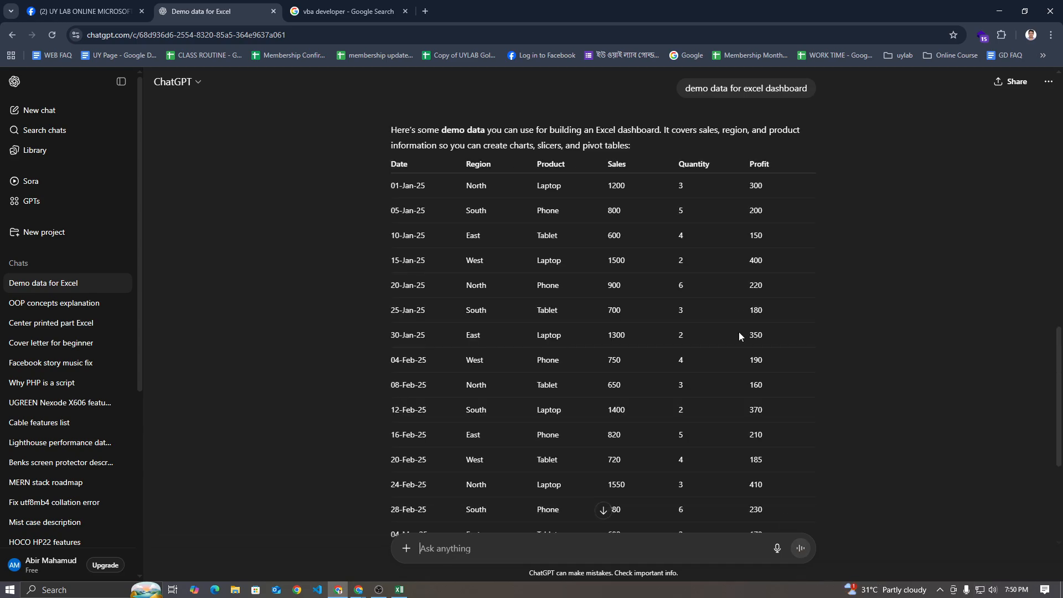
# Review the generated demo data table from Date to Profit and copy the whole table
pyautogui.scroll(-4, 749, 387)
pyautogui.scroll(5, 710, 310)
pyautogui.scroll(-5, 712, 301)
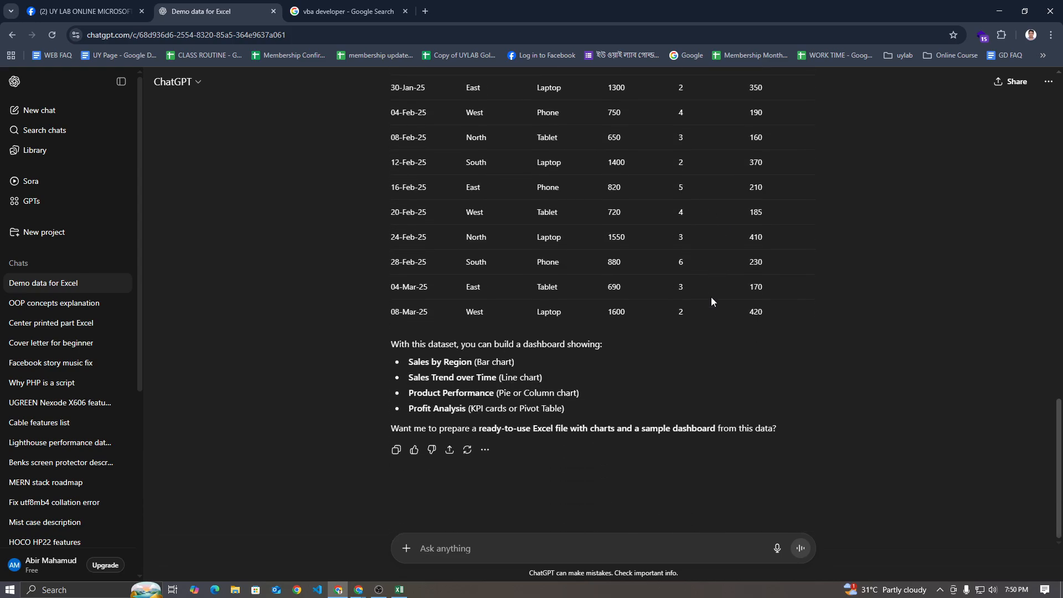
pyautogui.scroll(5, 713, 301)
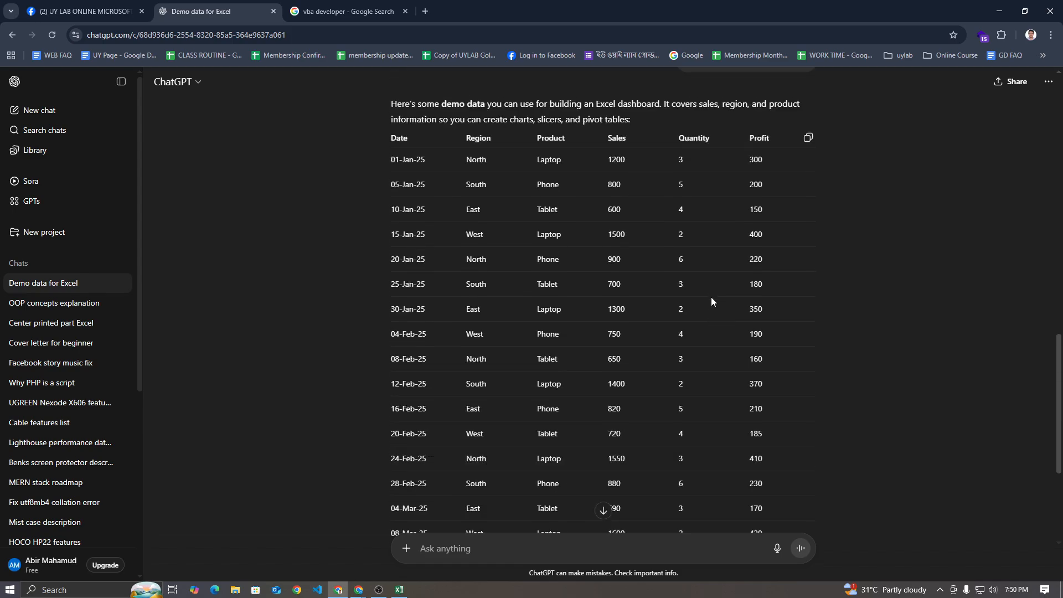
pyautogui.click(809, 193)
# Switch to Excel, widen all columns of the blank sheet equally, and paste the copied demo data starting at A1
pyautogui.click(400, 590)
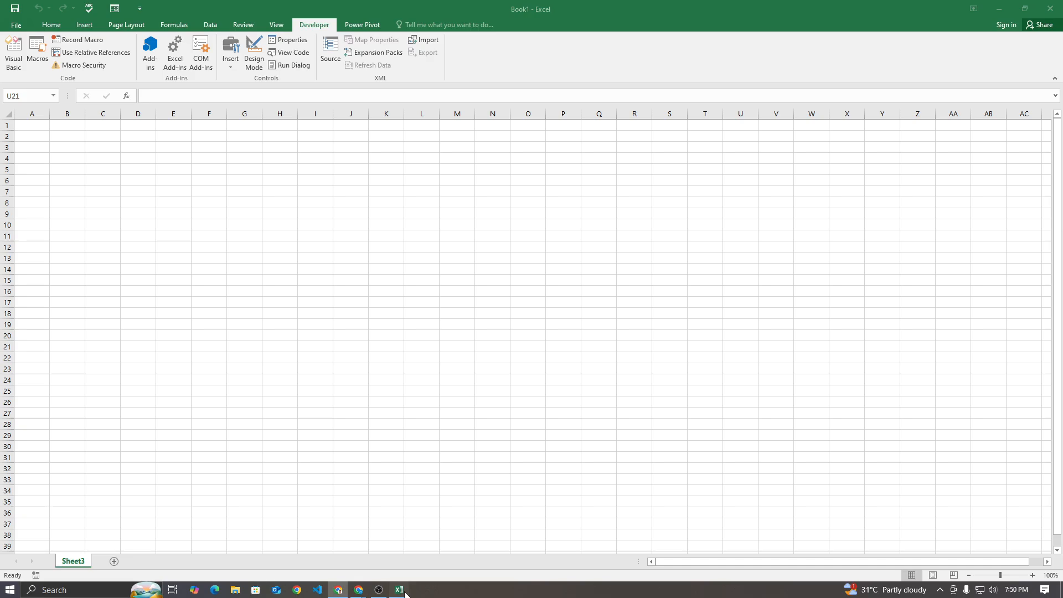
pyautogui.click(34, 130)
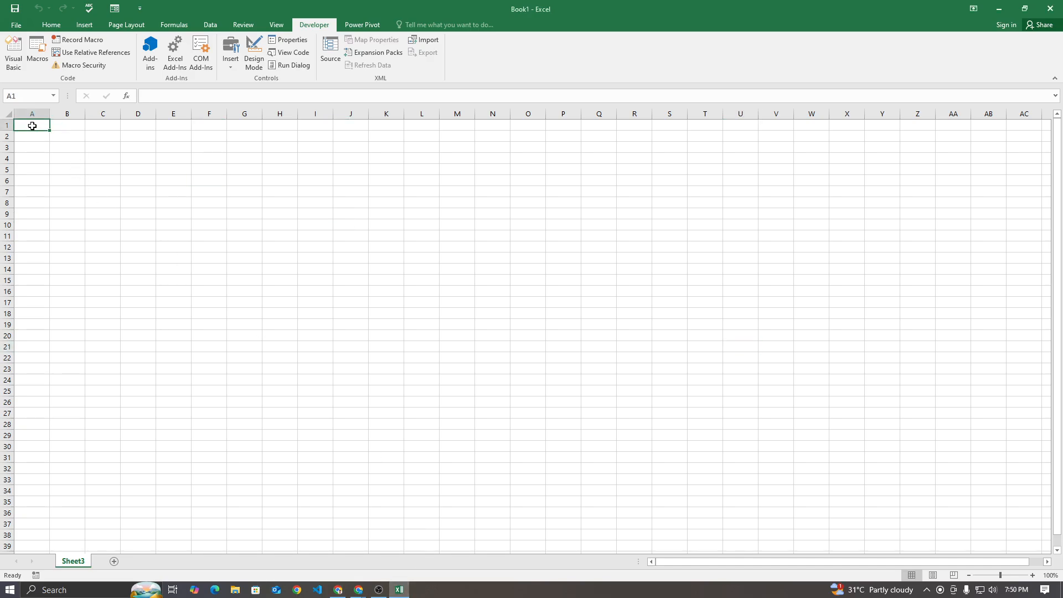
pyautogui.click(7, 113)
pyautogui.moveTo(51, 114); pyautogui.dragTo(80, 114)
pyautogui.click(56, 124)
pyautogui.hotkey('ctrl', 'v')
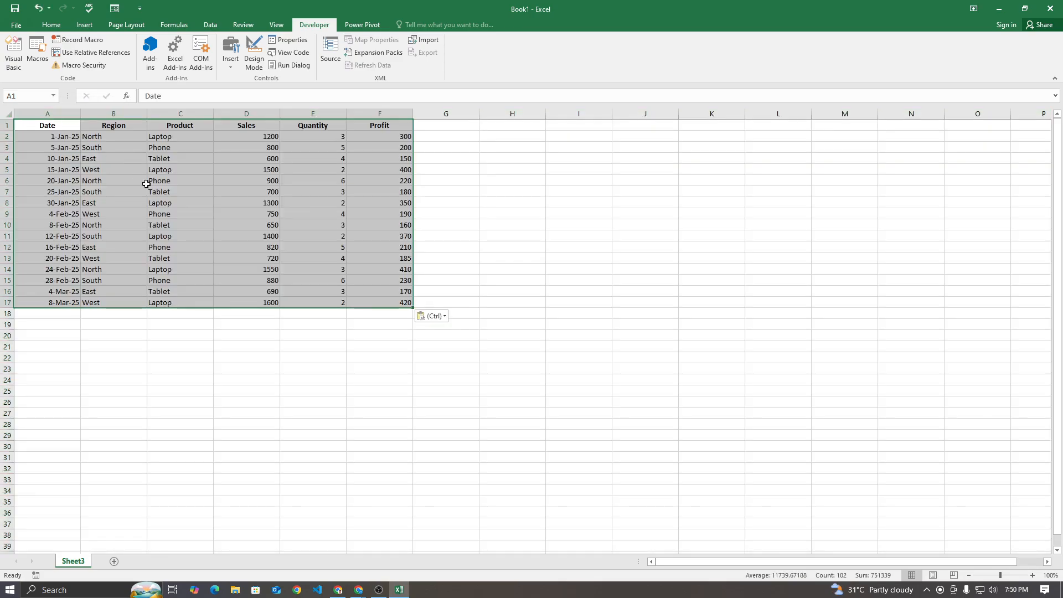
pyautogui.click(259, 388)
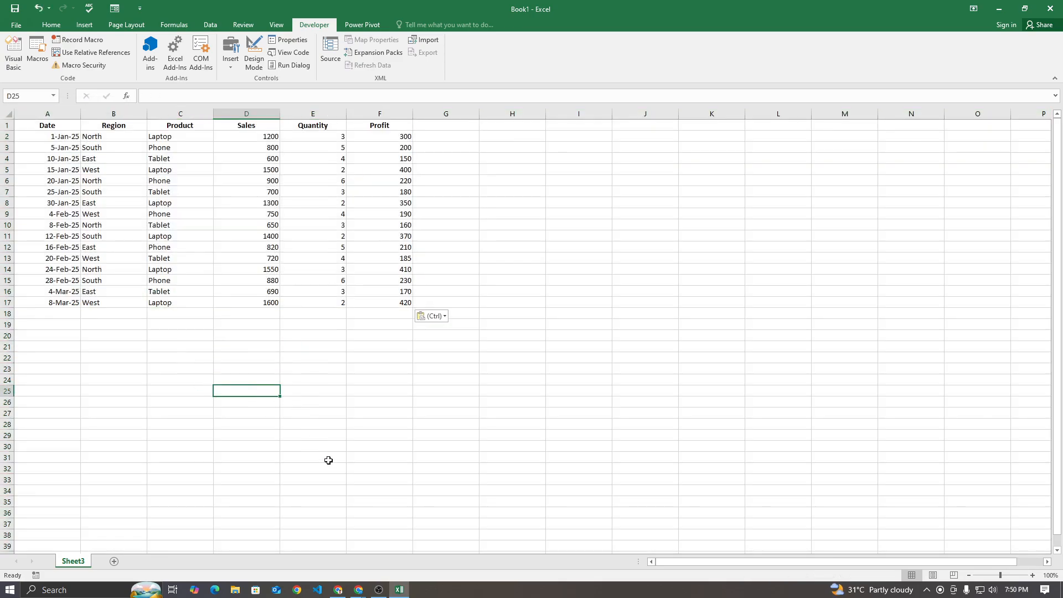
# Read the in-call messages in the Google Meet call, close them, and return to the Excel workbook
pyautogui.click(358, 590)
pyautogui.click(347, 564)
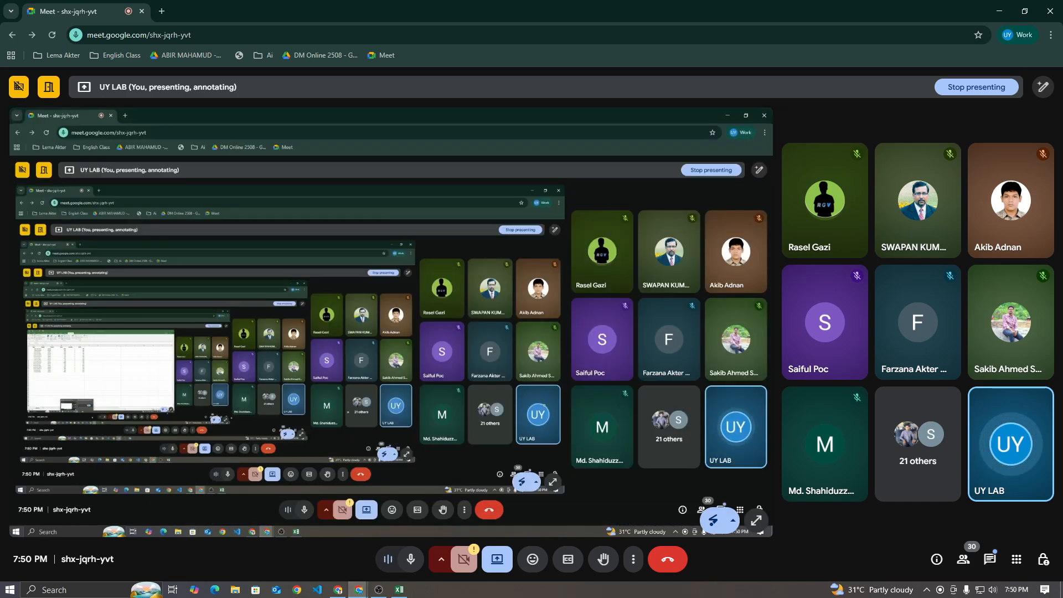
pyautogui.click(991, 557)
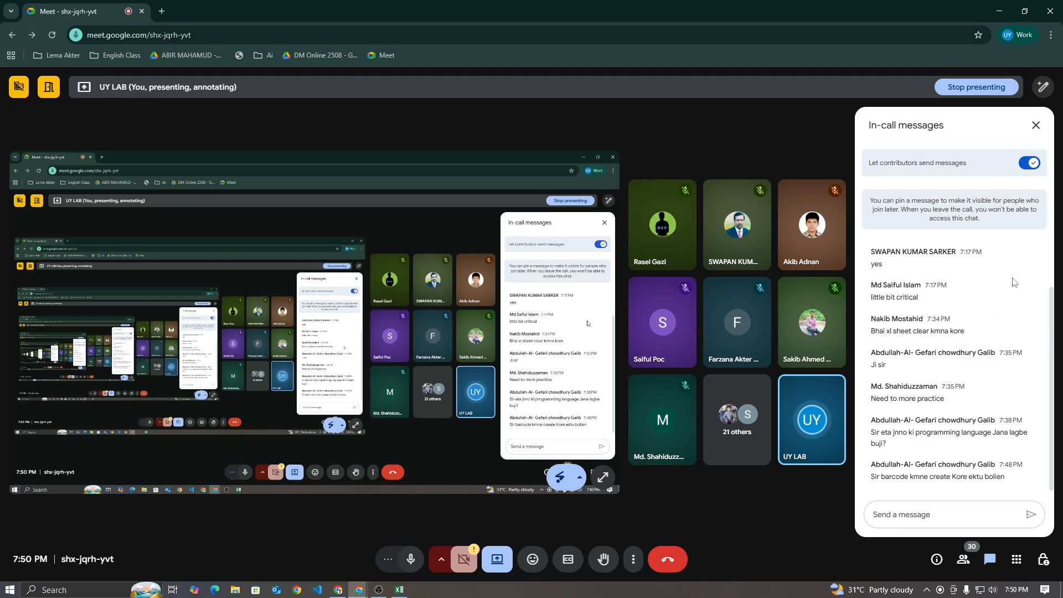
pyautogui.click(1036, 125)
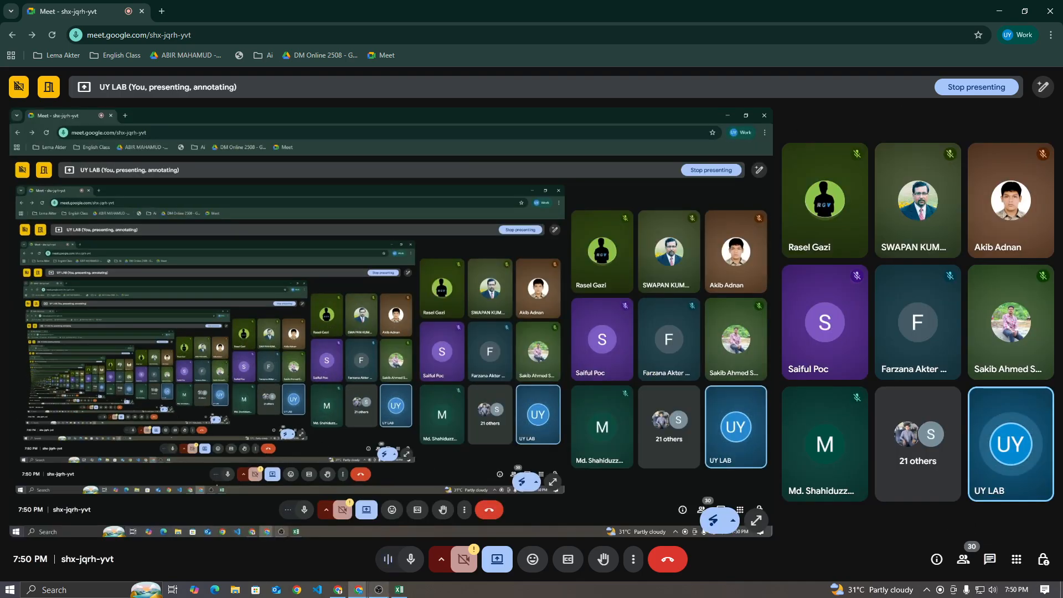
pyautogui.click(400, 590)
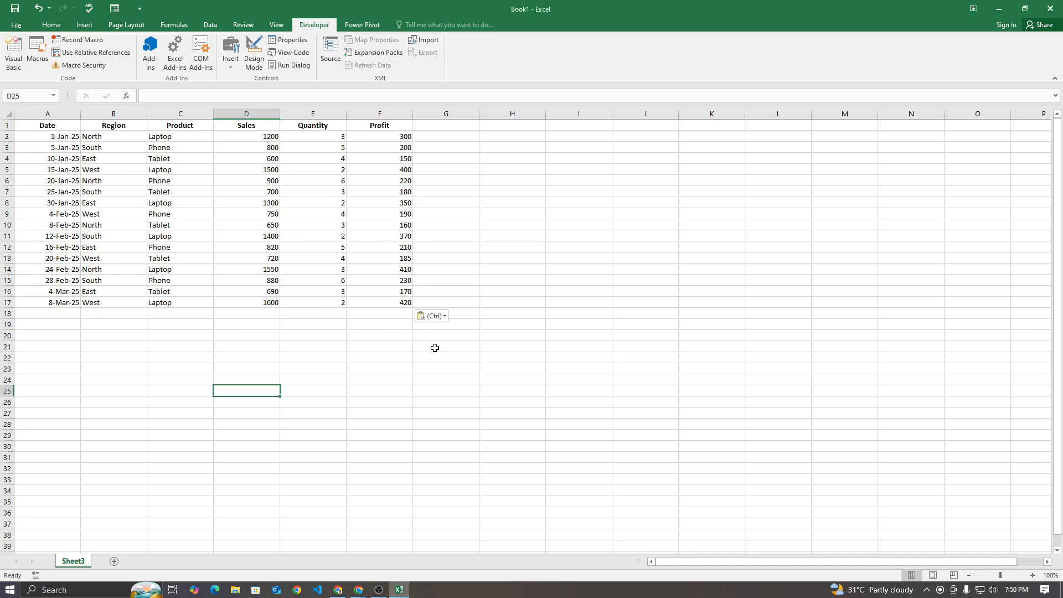
# Examine the pasted sales data across the Date, Region, Product, Sales, Quantity and Profit columns
pyautogui.moveTo(53, 127); pyautogui.dragTo(373, 304)
pyautogui.click(360, 359)
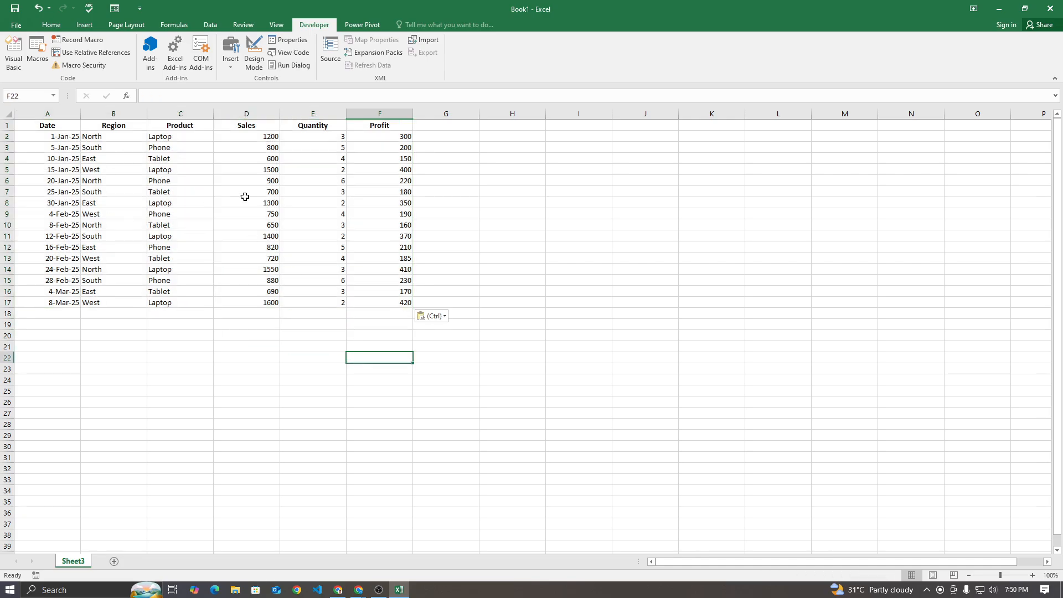
pyautogui.keyDown('ctrl'); pyautogui.scroll(3, 283, 322); pyautogui.keyUp('ctrl')
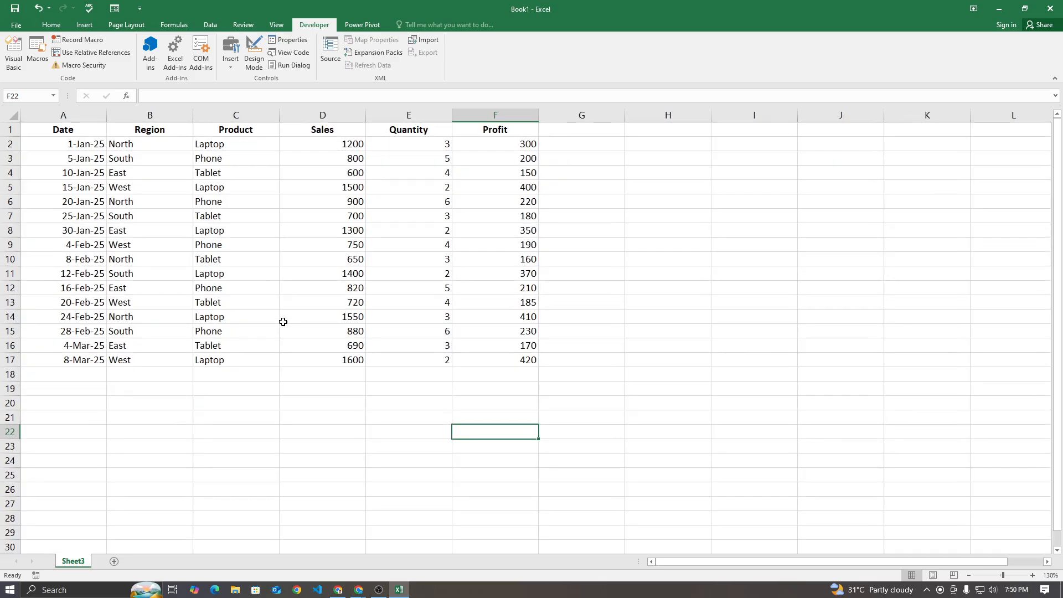
pyautogui.moveTo(140, 145); pyautogui.dragTo(501, 144)
pyautogui.click(146, 145)
pyautogui.click(353, 241)
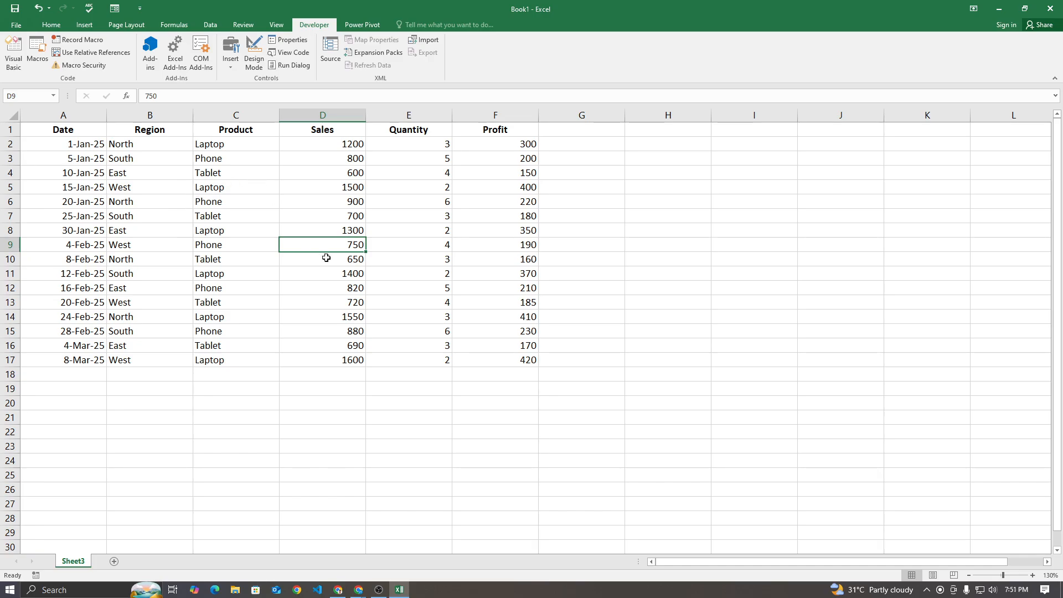
pyautogui.click(332, 372)
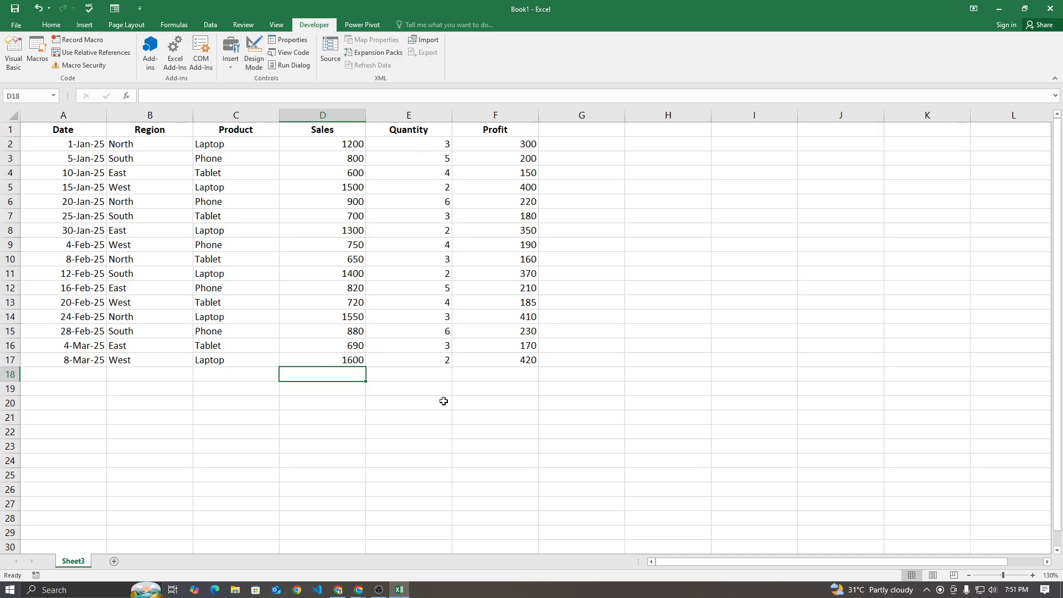
pyautogui.click(441, 375)
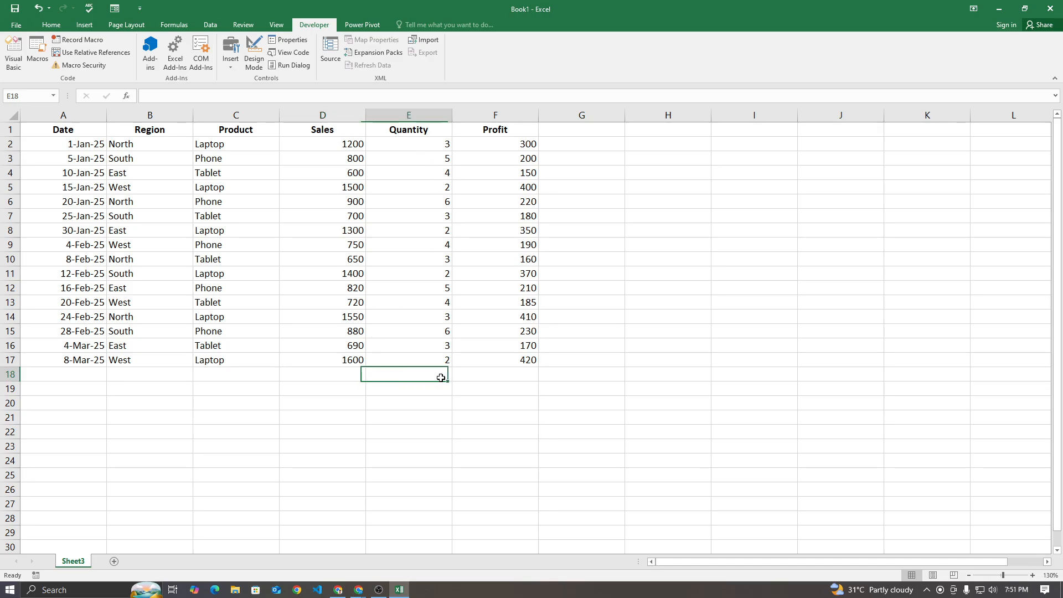
pyautogui.click(497, 375)
pyautogui.moveTo(135, 148); pyautogui.dragTo(235, 278)
pyautogui.click(213, 216)
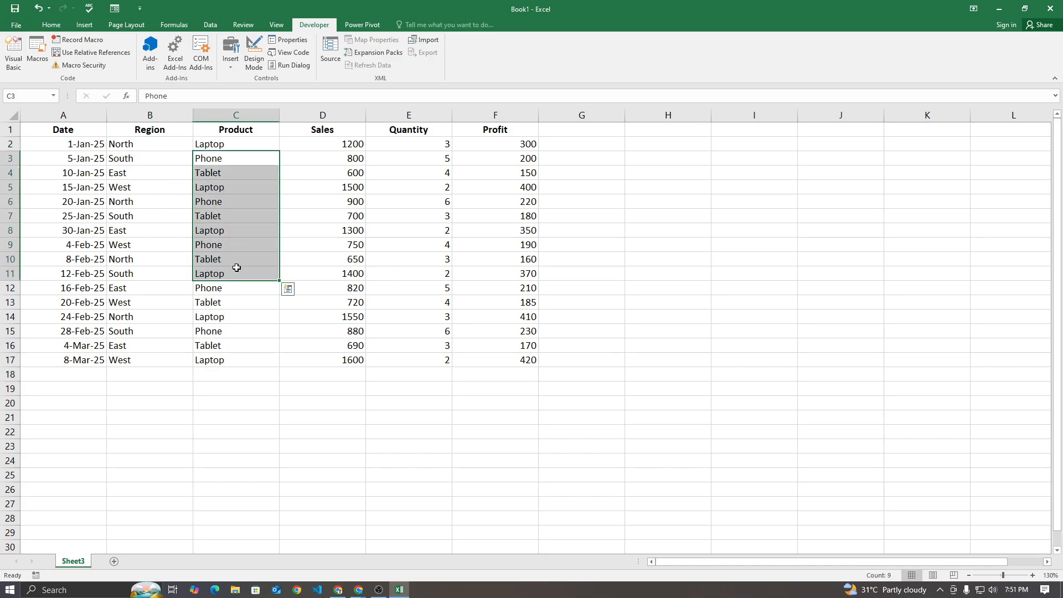
pyautogui.click(83, 161)
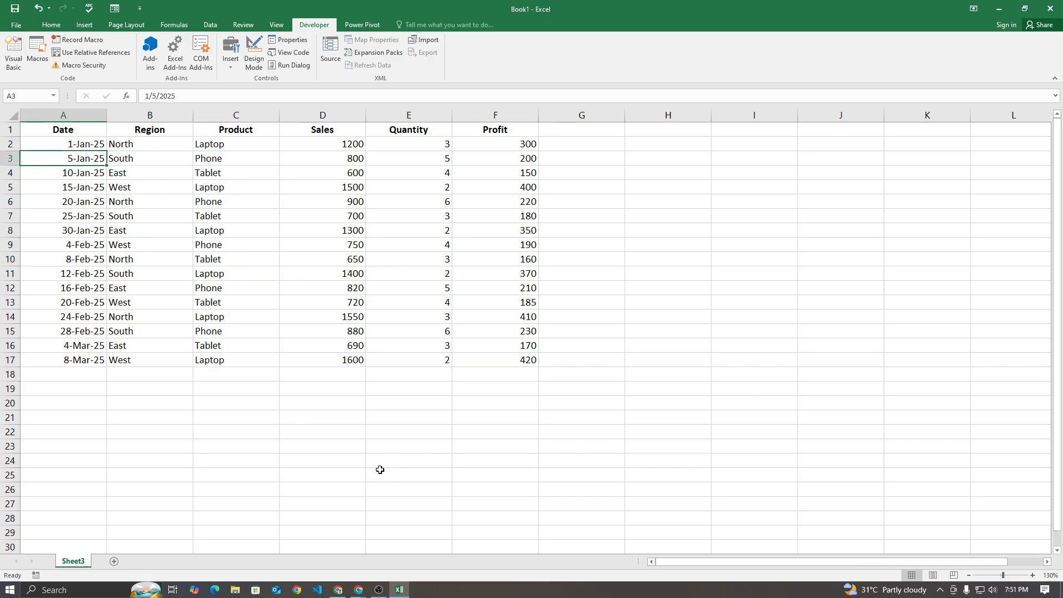
# Check the Google Meet call in the browser and return to the Excel workbook
pyautogui.click(364, 590)
pyautogui.click(412, 532)
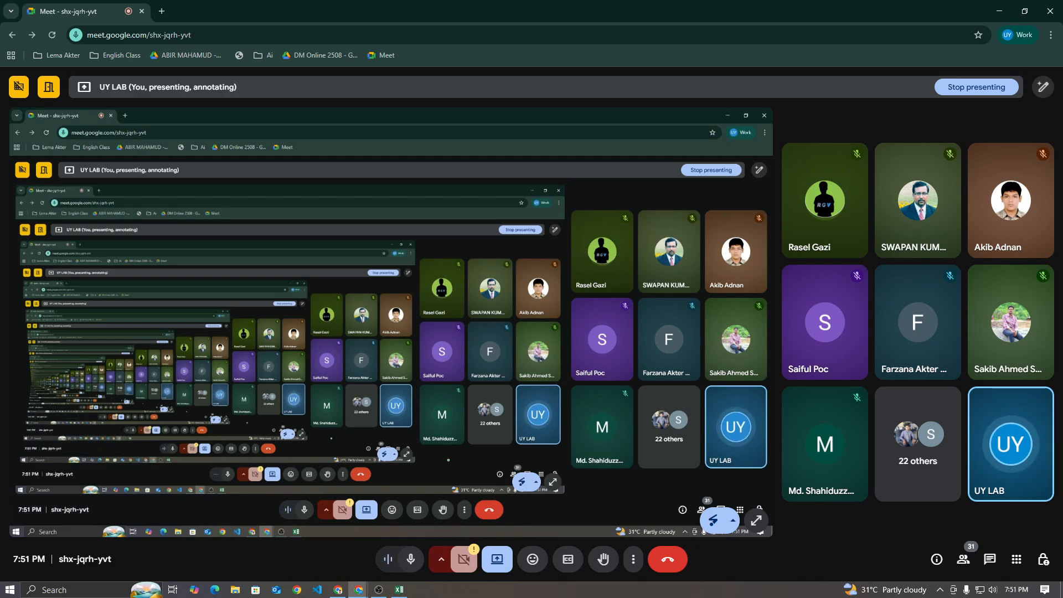
pyautogui.click(399, 590)
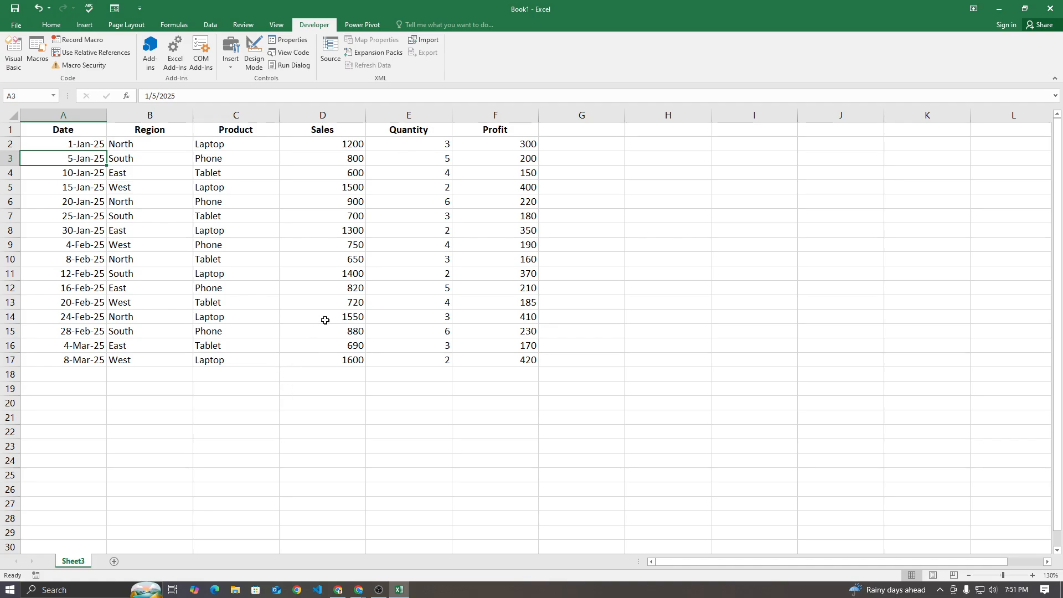
# Rename the data sheet as MAIN DATA
pyautogui.doubleClick(78, 558)
pyautogui.write('MAIN DATA')
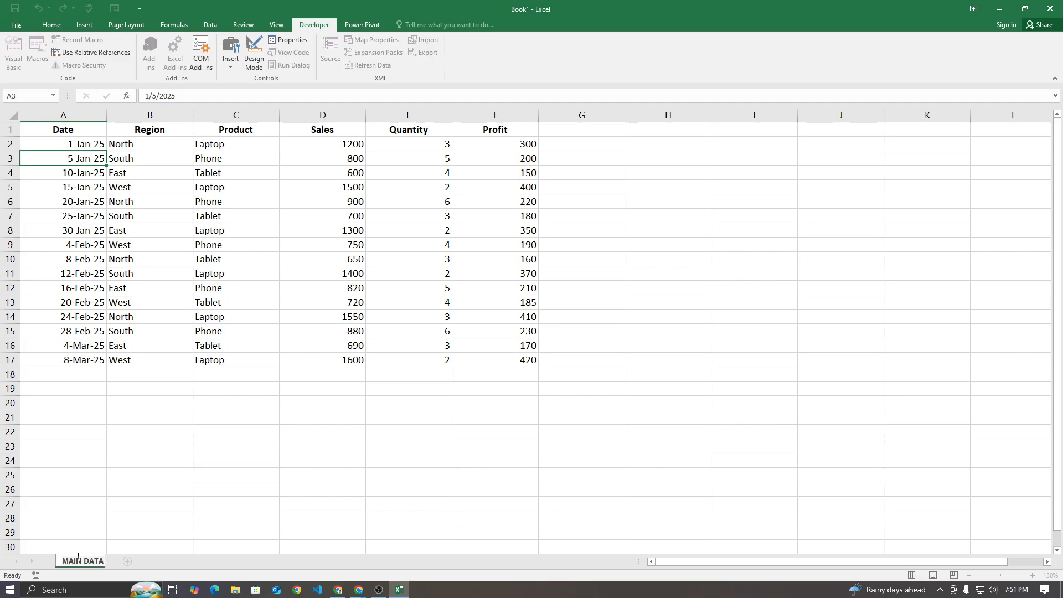
pyautogui.press('Return')
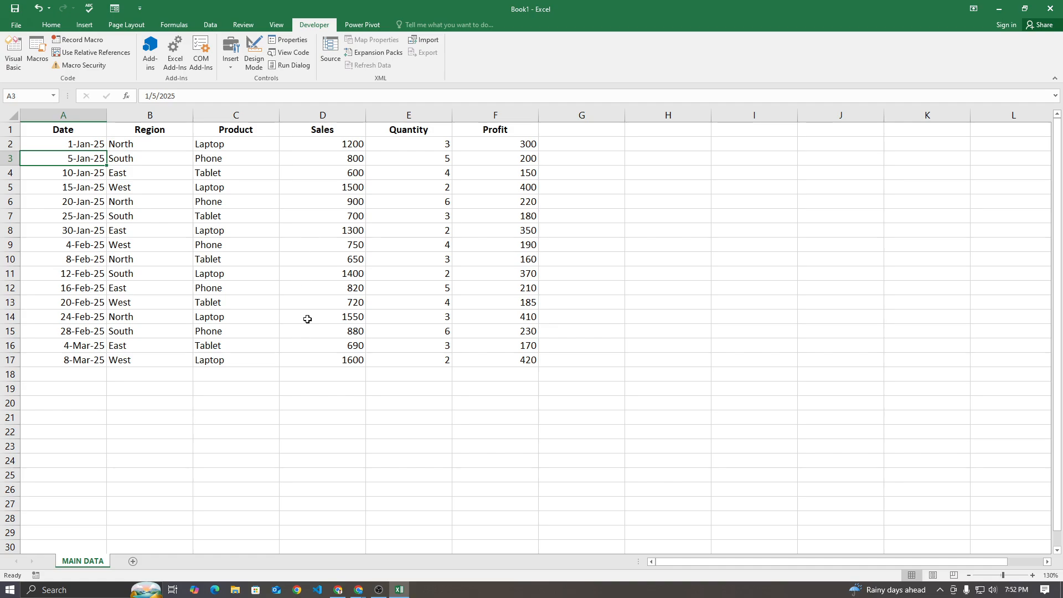
# Insert a PivotTable on a new worksheet using the MAIN DATA range A1:F17 as its source
pyautogui.click(273, 203)
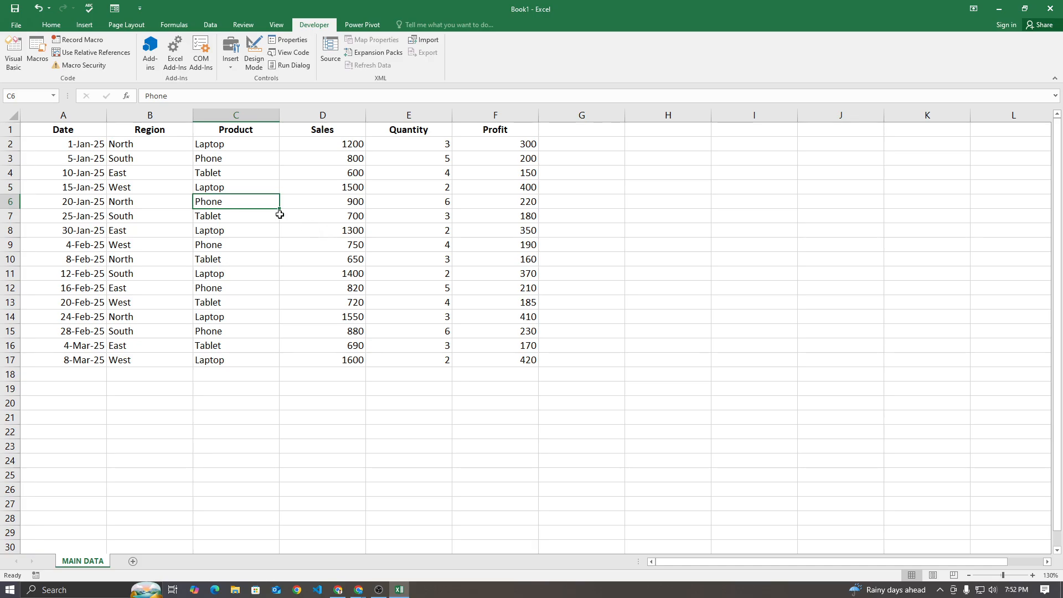
pyautogui.click(83, 25)
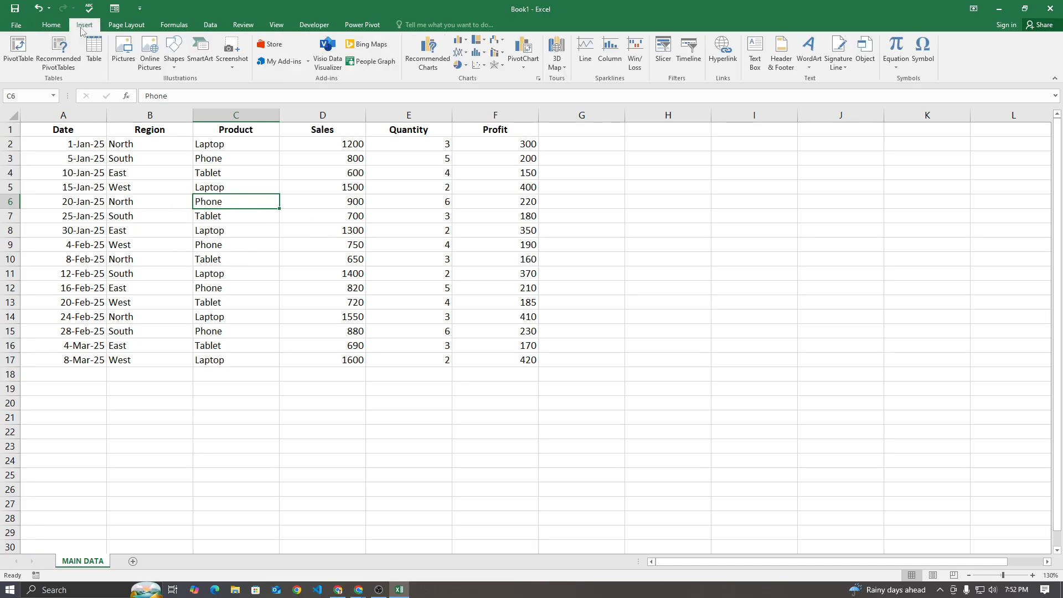
pyautogui.click(18, 51)
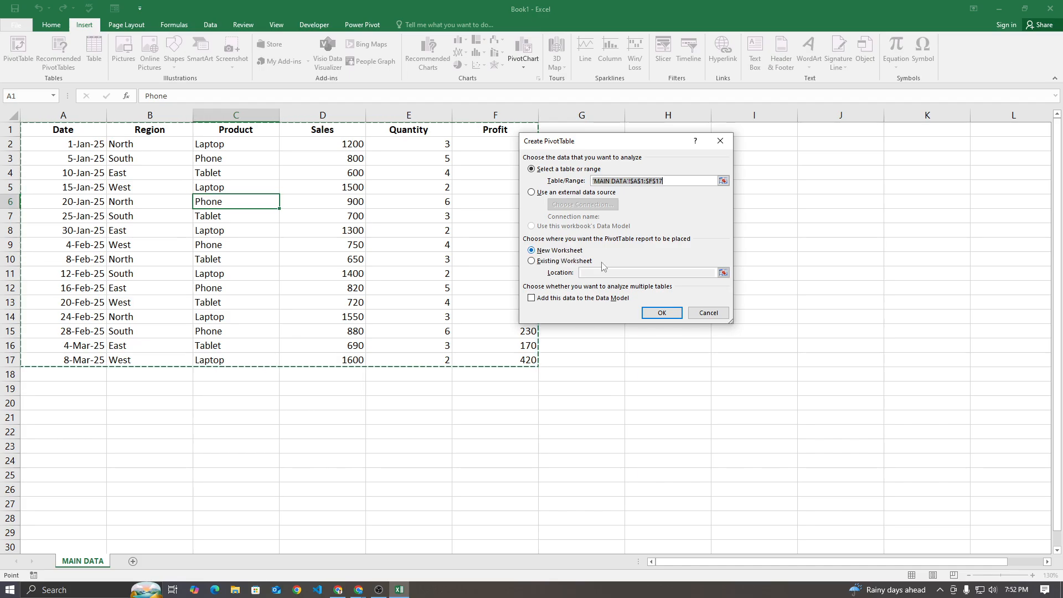
pyautogui.click(662, 313)
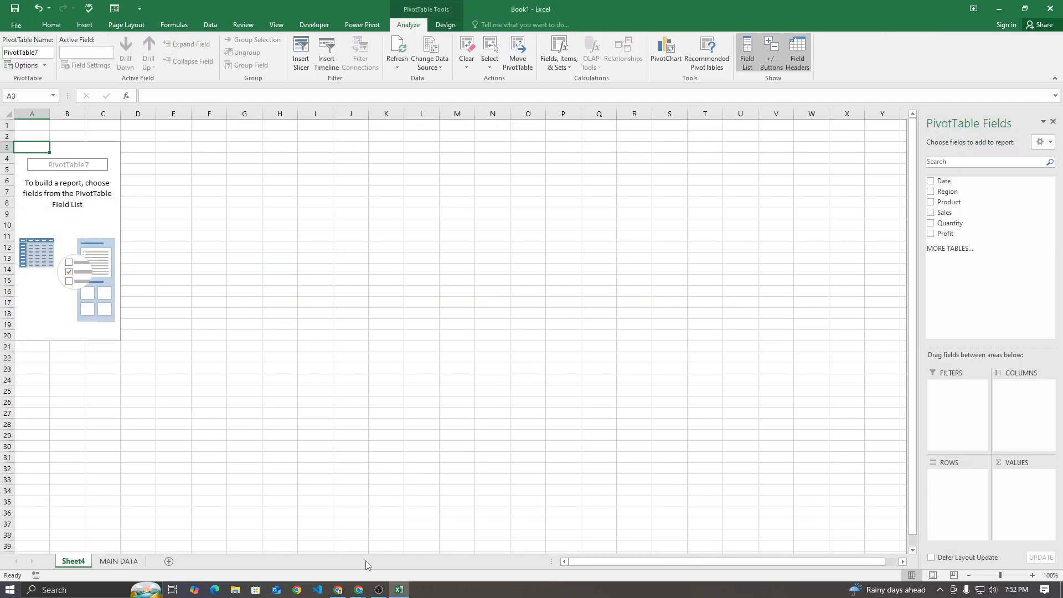
# Switch to the ChatGPT conversation and read the suggested dashboard charts listed below the demo data
pyautogui.click(338, 589)
pyautogui.scroll(-3, 421, 298)
pyautogui.scroll(-2, 421, 296)
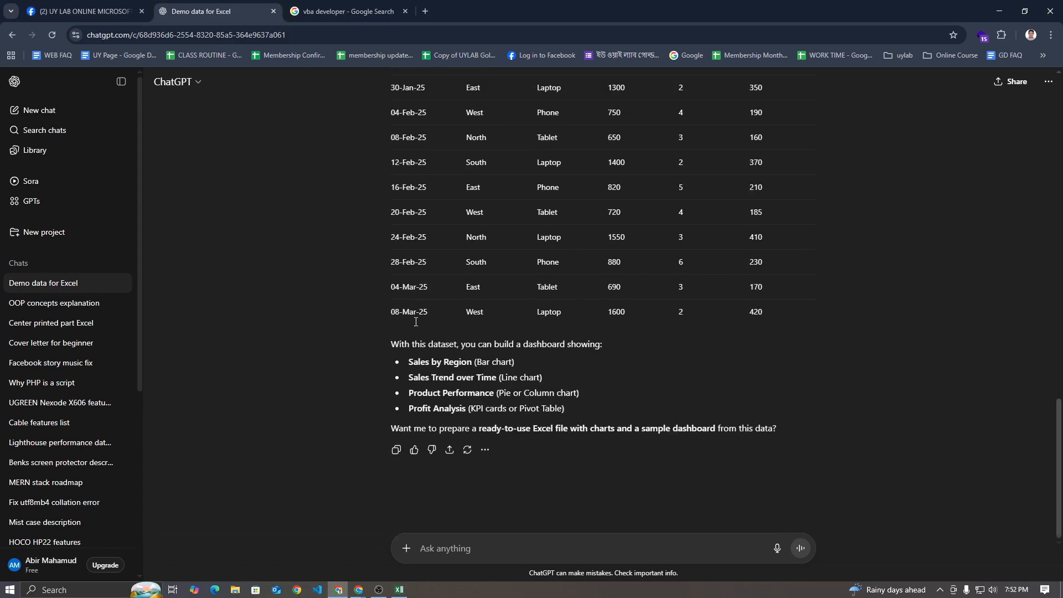
pyautogui.moveTo(400, 362); pyautogui.dragTo(474, 362)
pyautogui.moveTo(395, 382); pyautogui.dragTo(467, 409)
pyautogui.click(464, 408)
pyautogui.scroll(3, 444, 366)
# Switch back to Excel and set up the empty PivotTable with Region as rows and Sales as values
pyautogui.click(399, 589)
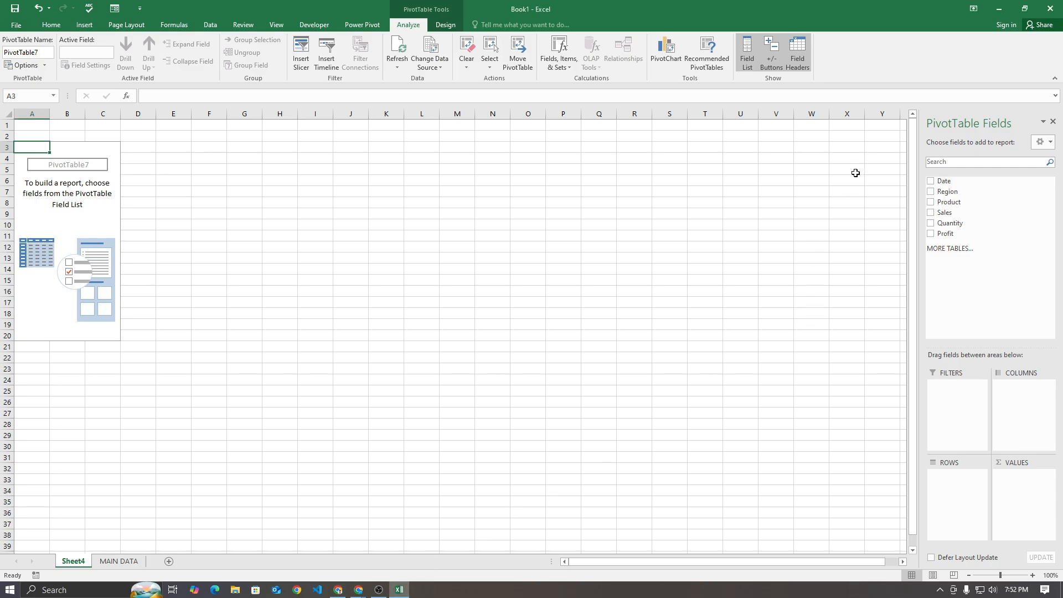
pyautogui.click(931, 191)
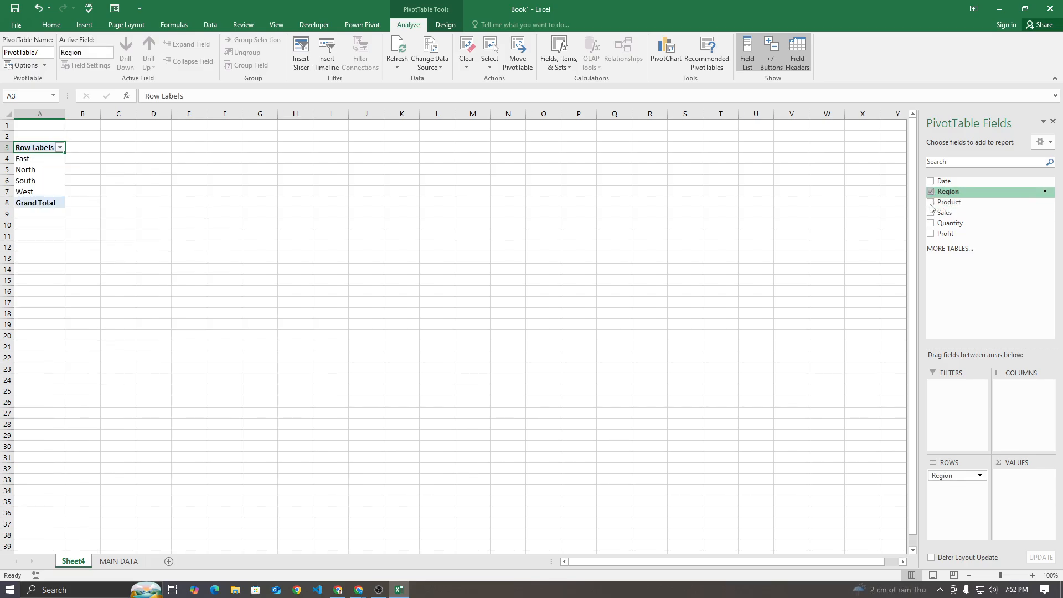
pyautogui.click(931, 213)
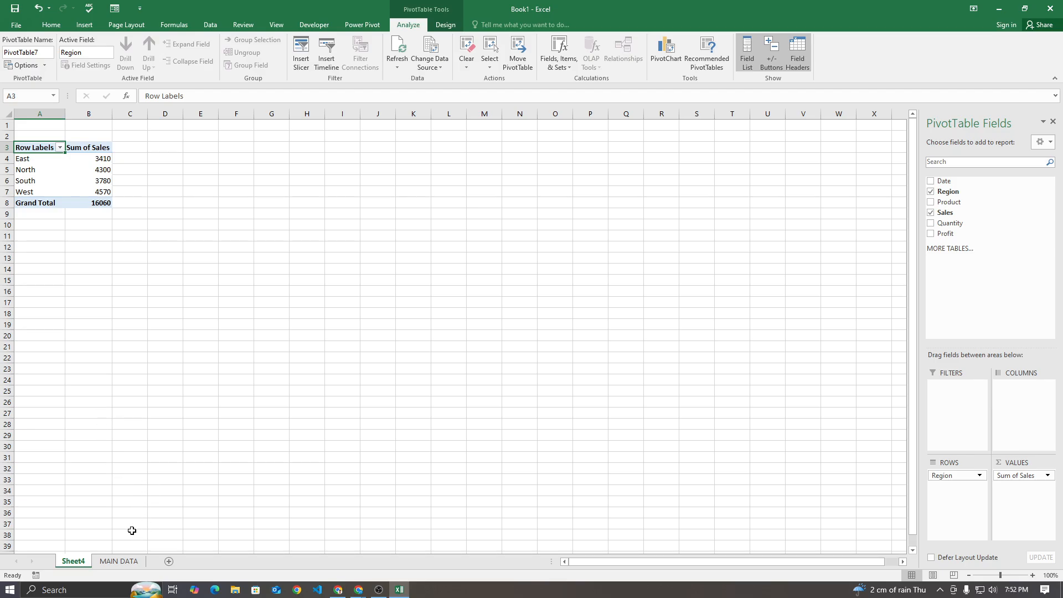
# Create another PivotTable from MAIN DATA on a new worksheet, with Product as rows and Sales as values
pyautogui.click(118, 561)
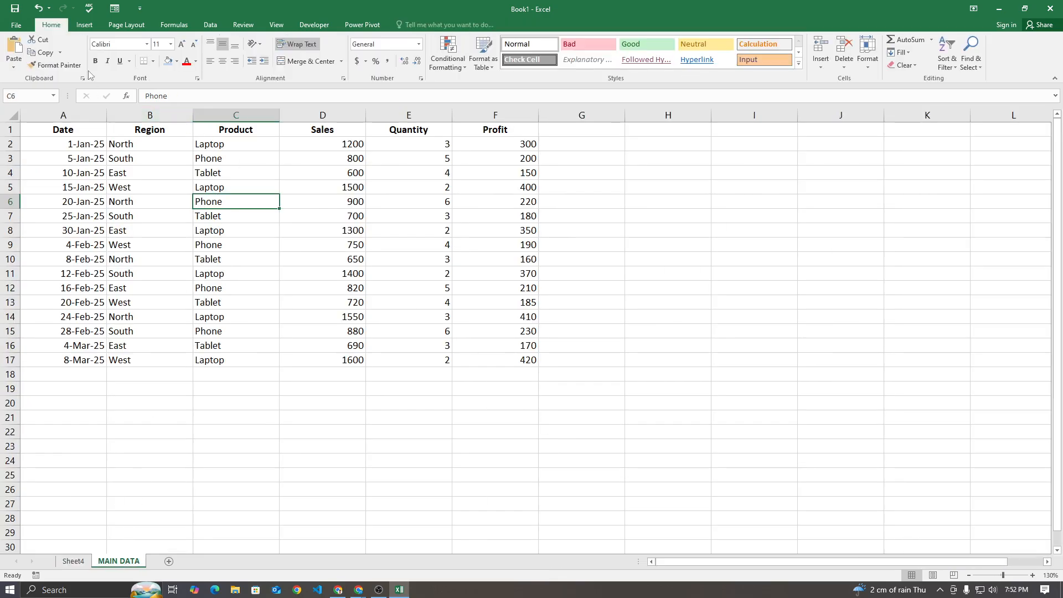
pyautogui.click(84, 25)
pyautogui.click(19, 50)
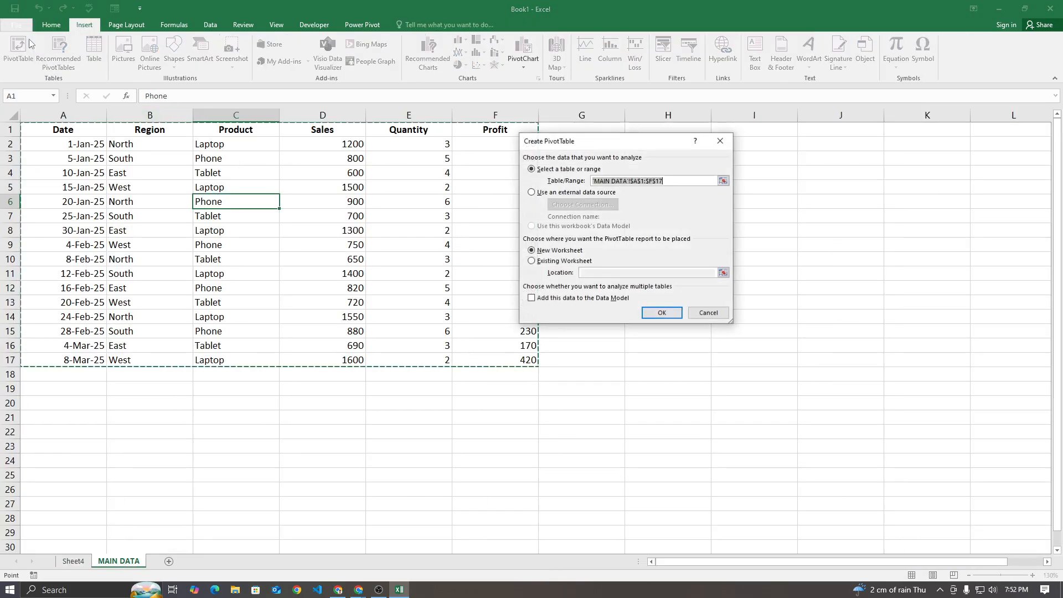
pyautogui.click(653, 310)
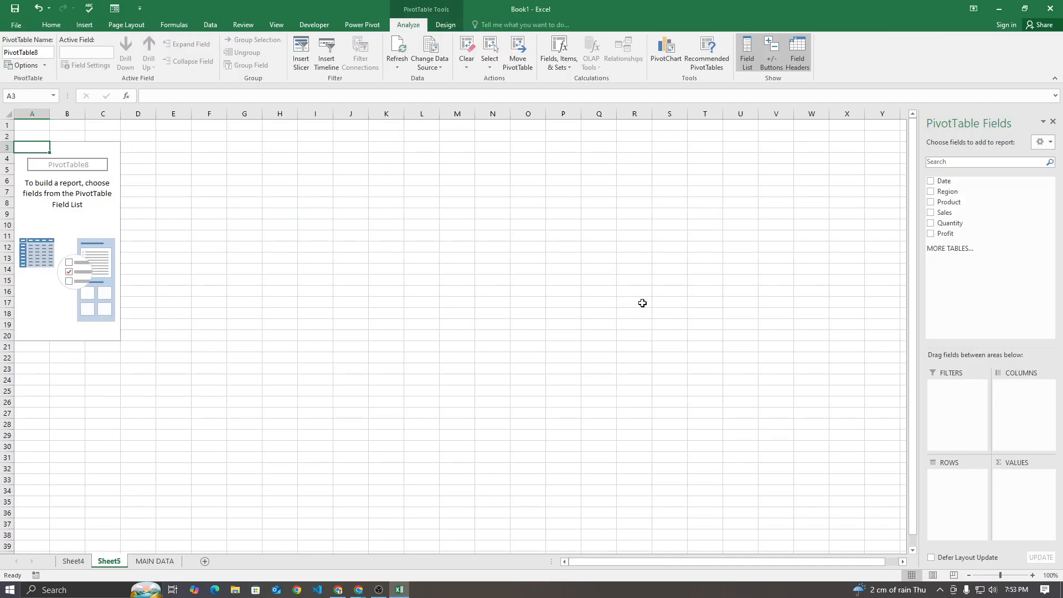
pyautogui.click(931, 203)
pyautogui.click(931, 214)
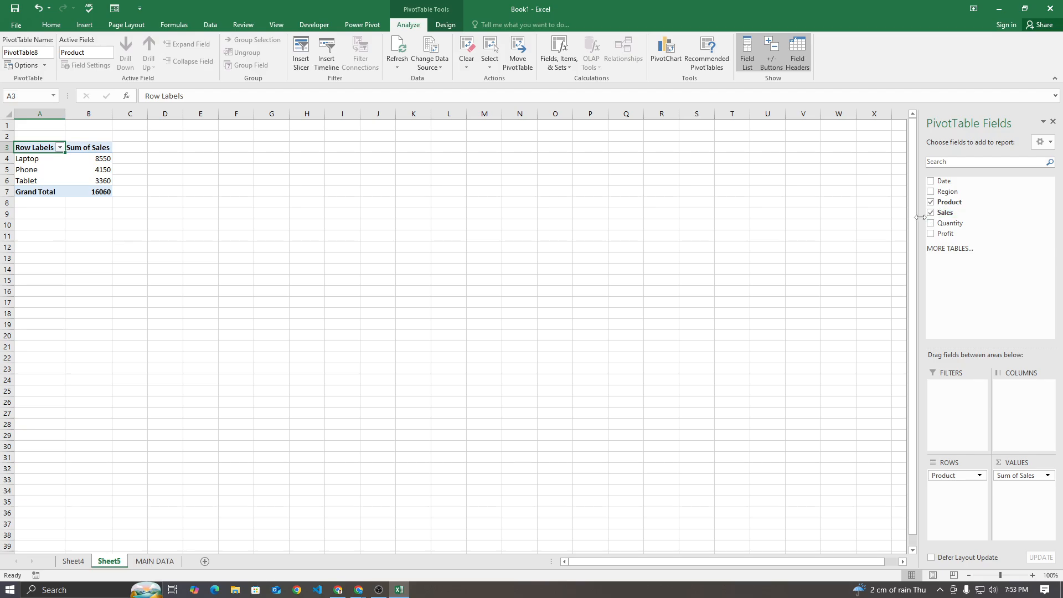
# Create a third PivotTable from MAIN DATA on a new worksheet, with Region as rows and Profit as values
pyautogui.click(158, 561)
pyautogui.click(84, 25)
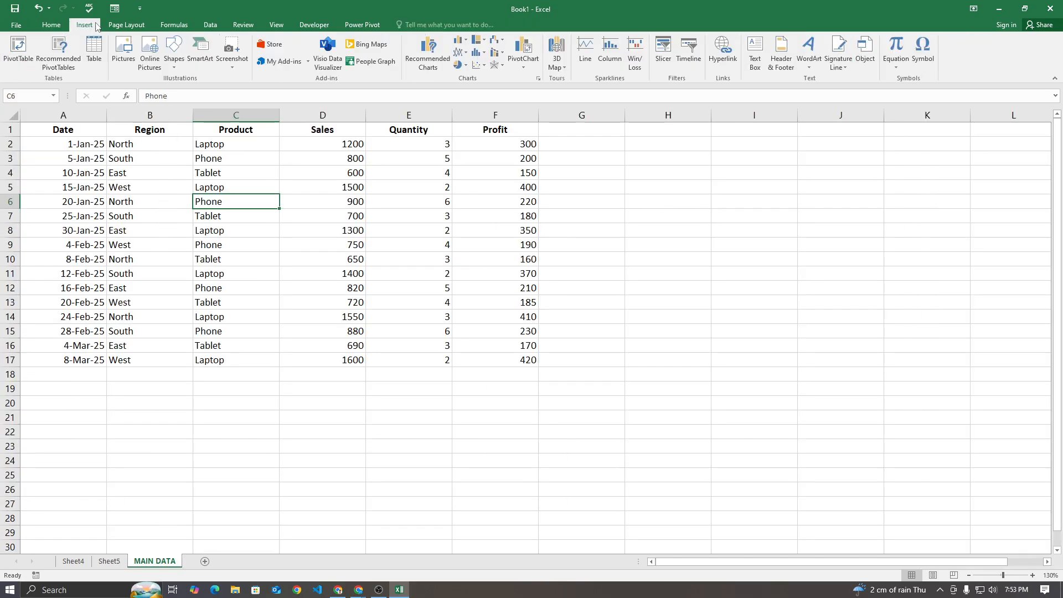
pyautogui.click(19, 52)
pyautogui.click(655, 314)
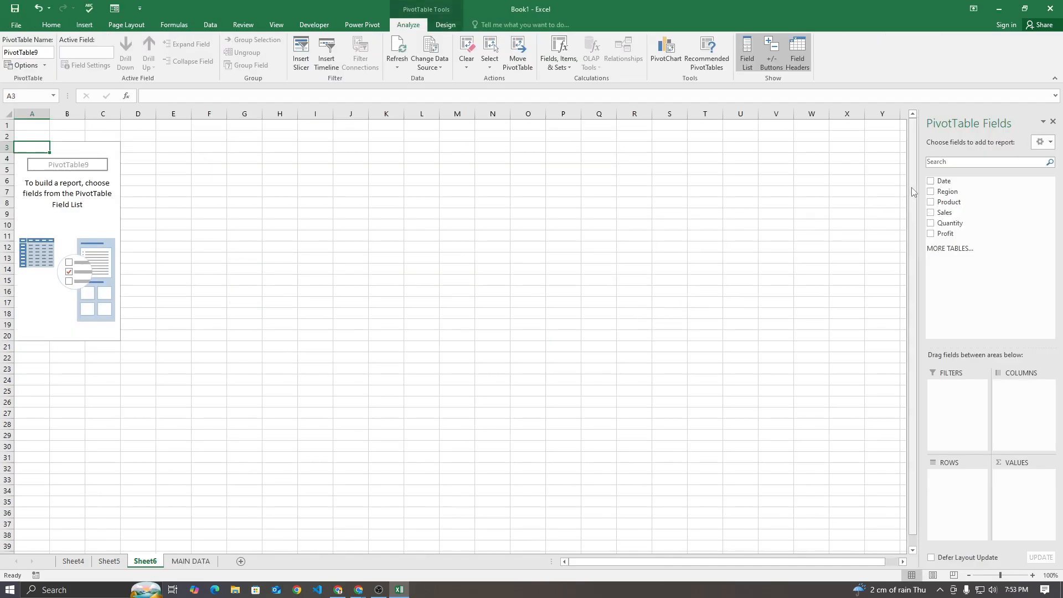
pyautogui.click(931, 192)
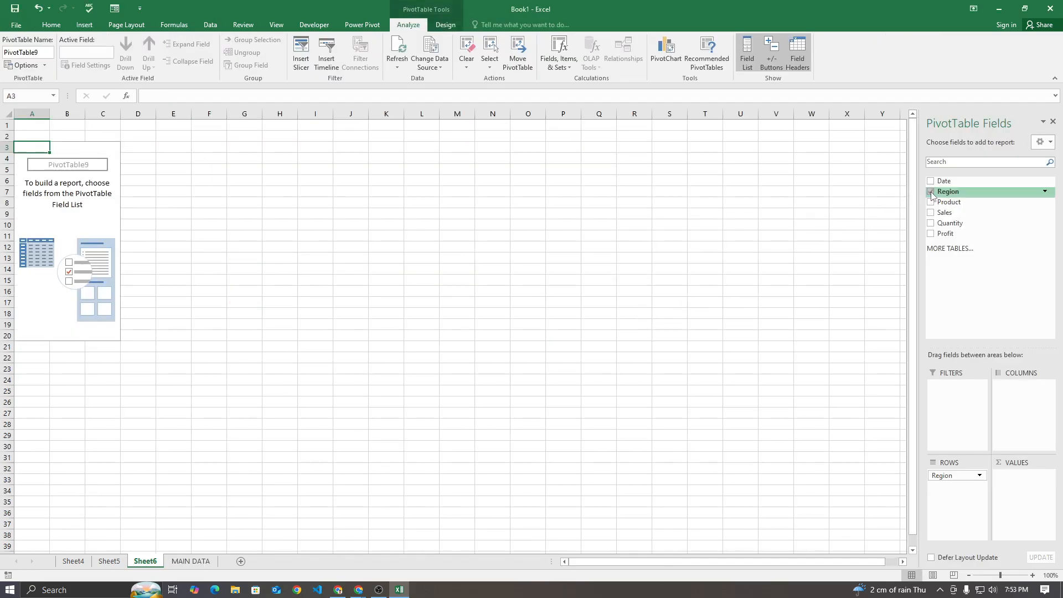
pyautogui.click(931, 234)
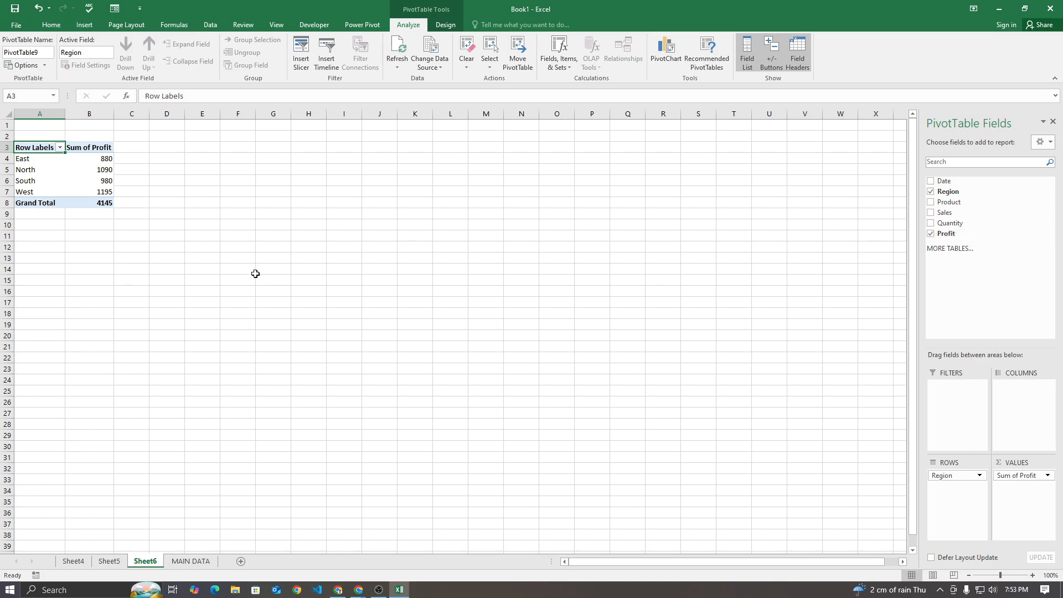
# Create a fourth PivotTable from MAIN DATA on a new worksheet and add the Date field as its rows
pyautogui.moveTo(90, 205)
pyautogui.click(190, 561)
pyautogui.rightClick(215, 160)
pyautogui.press('Escape')
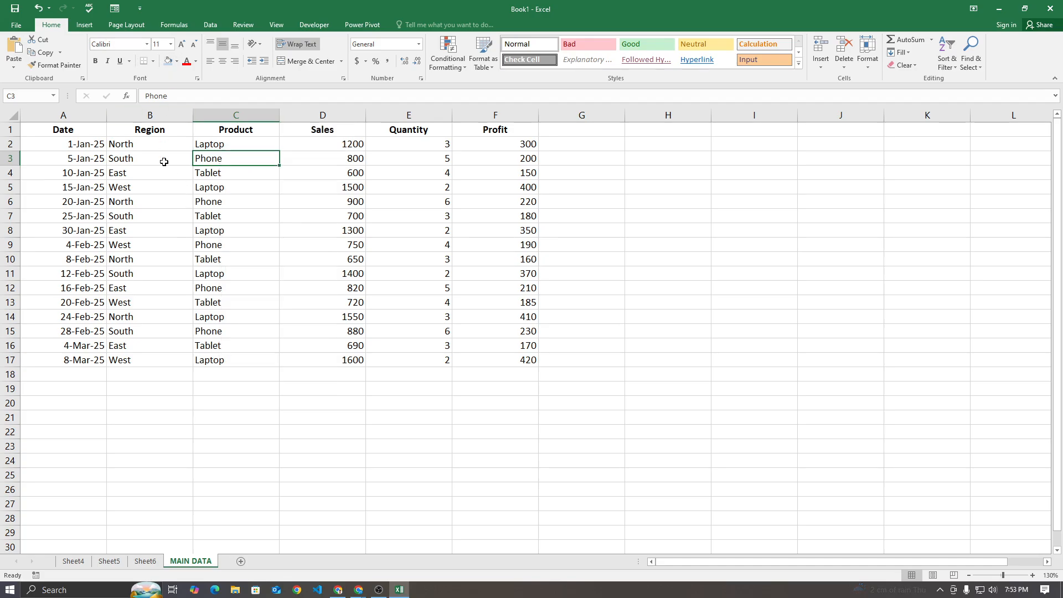
pyautogui.click(90, 26)
pyautogui.click(18, 49)
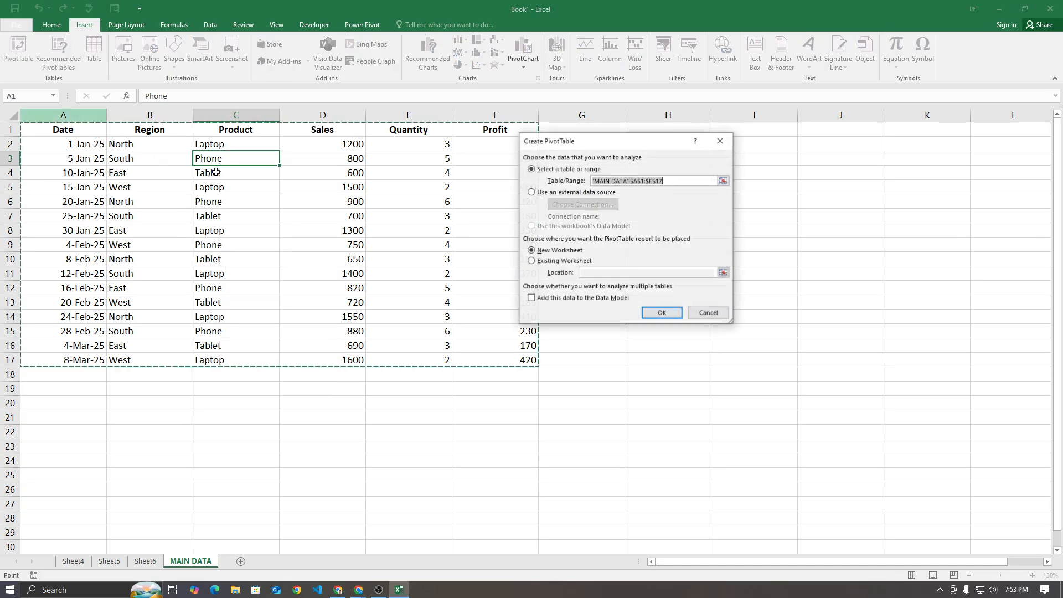
pyautogui.click(661, 313)
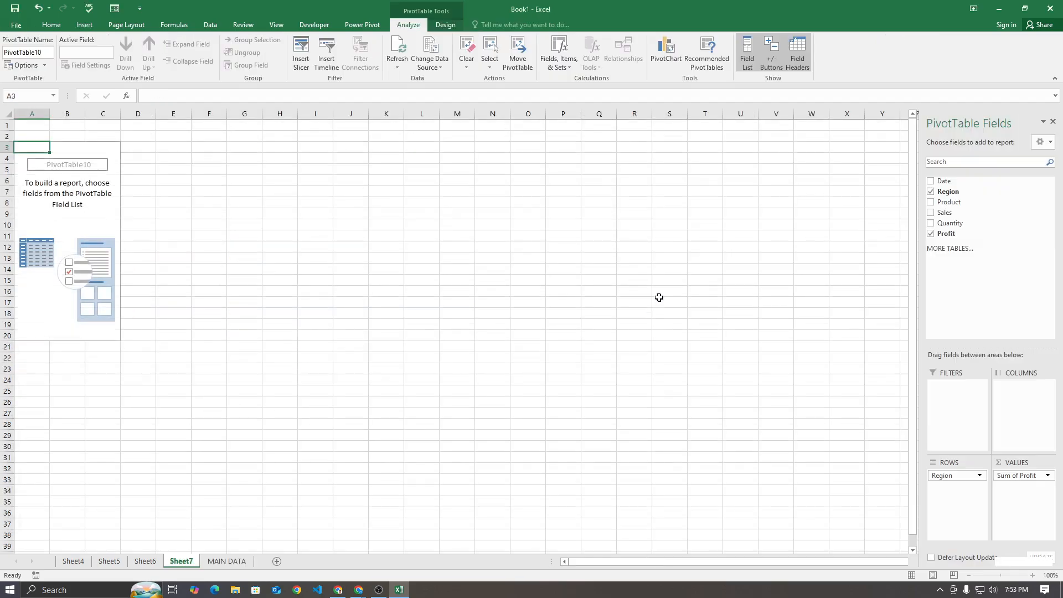
pyautogui.click(931, 181)
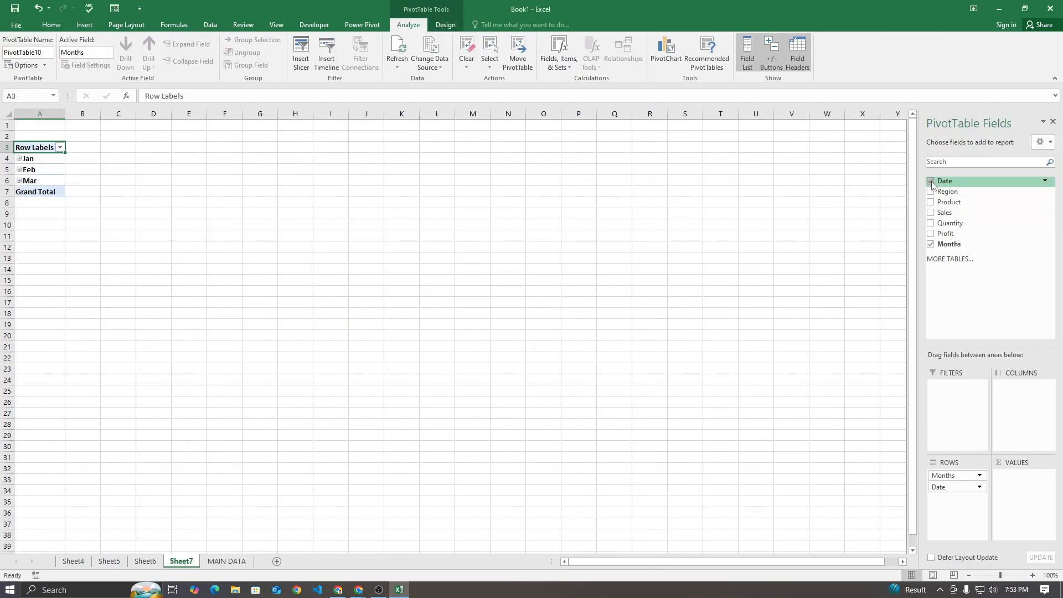
pyautogui.click(931, 214)
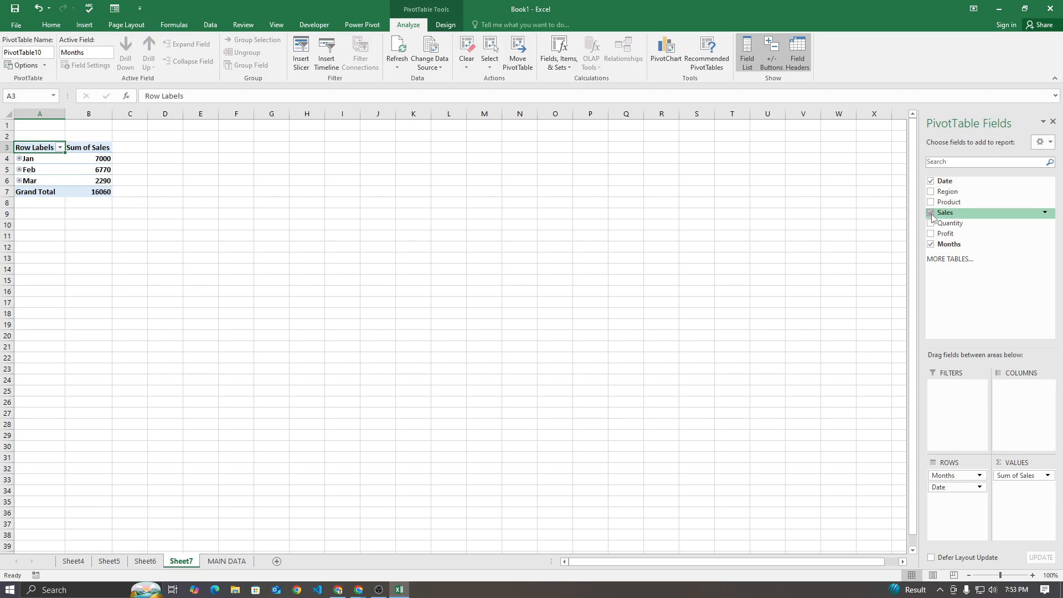
pyautogui.click(931, 203)
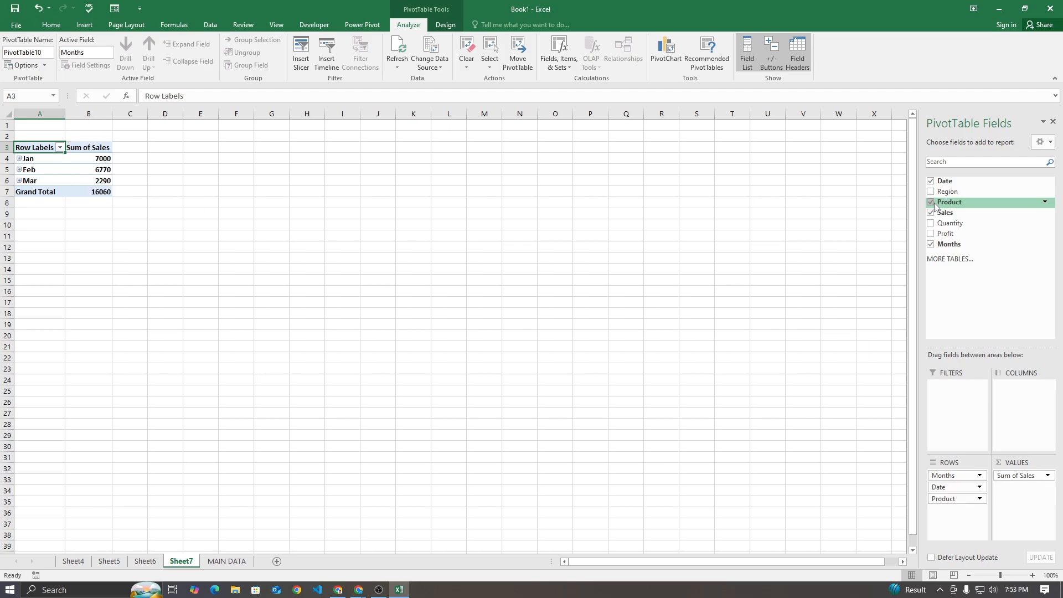
pyautogui.click(931, 213)
pyautogui.click(931, 203)
# Add Quantity as the values of the date-based PivotTable and return to the MAIN DATA sheet
pyautogui.click(931, 224)
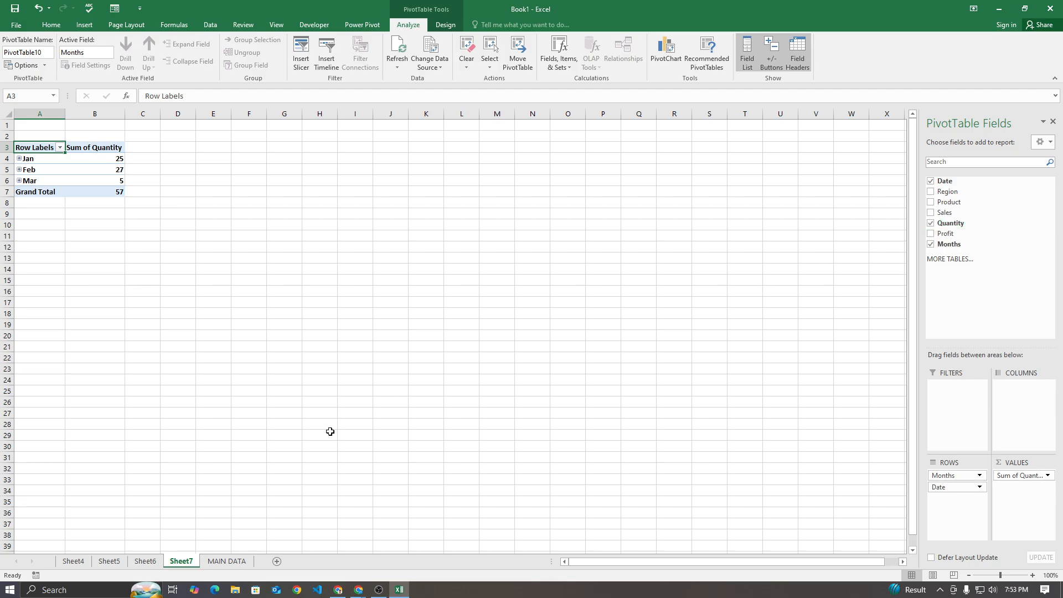
pyautogui.click(227, 561)
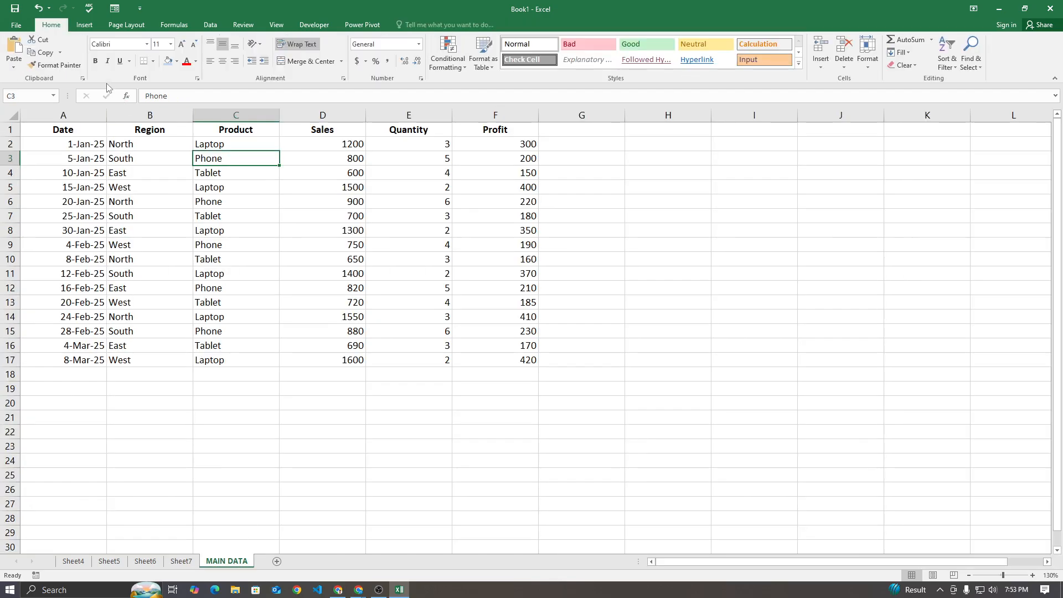
# Create a fifth PivotTable from MAIN DATA on a new worksheet, with Date as rows and Sales as values
pyautogui.click(84, 24)
pyautogui.click(19, 50)
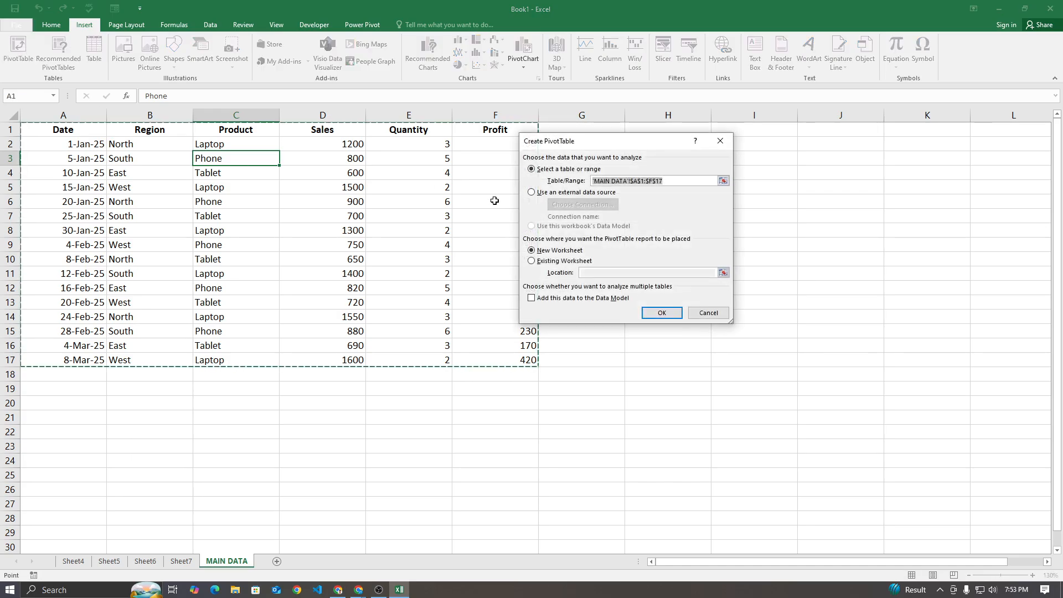
pyautogui.click(662, 313)
pyautogui.click(931, 181)
pyautogui.click(931, 213)
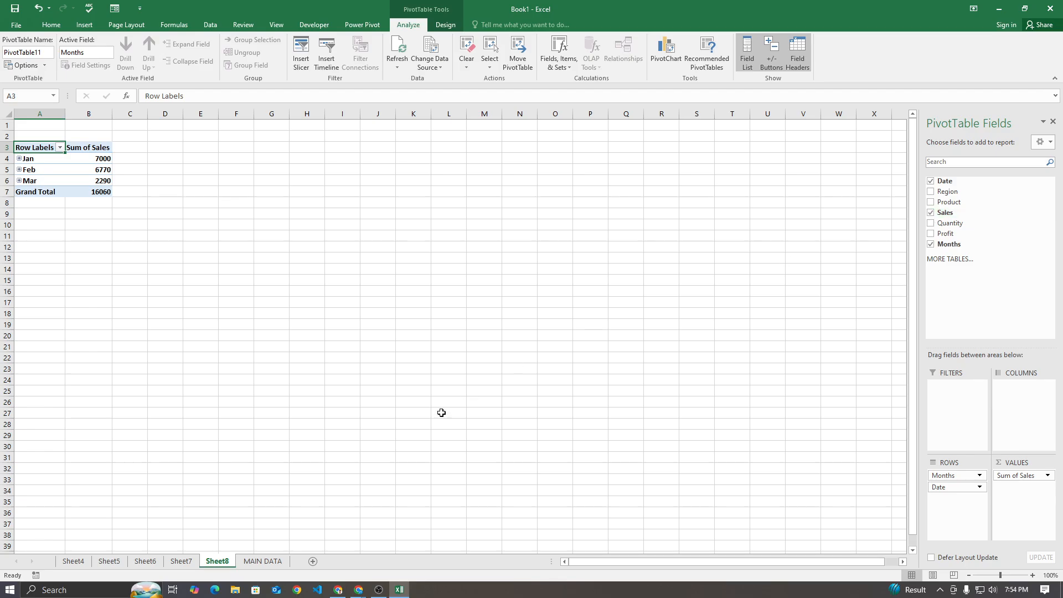
# Review the finished PivotTables on Sheet4 through Sheet8, comparing the row and value fields of each
pyautogui.click(185, 561)
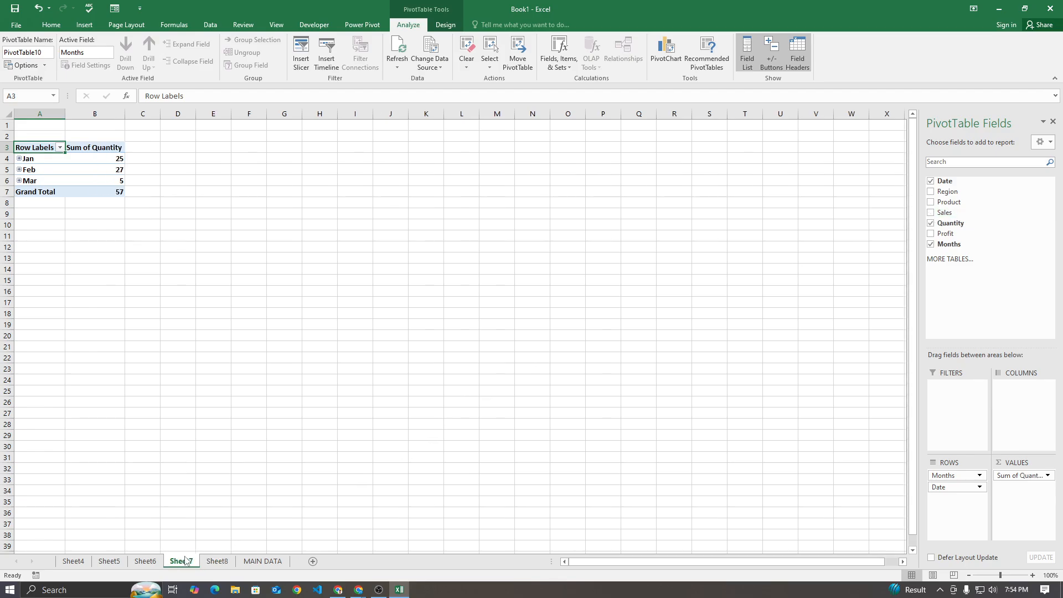
pyautogui.click(214, 562)
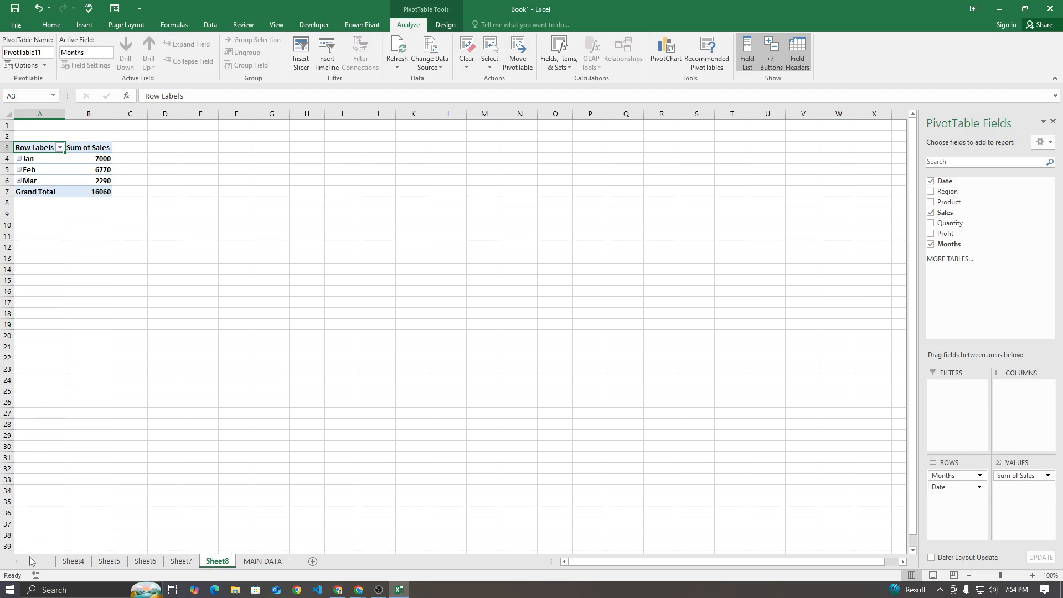
pyautogui.click(78, 562)
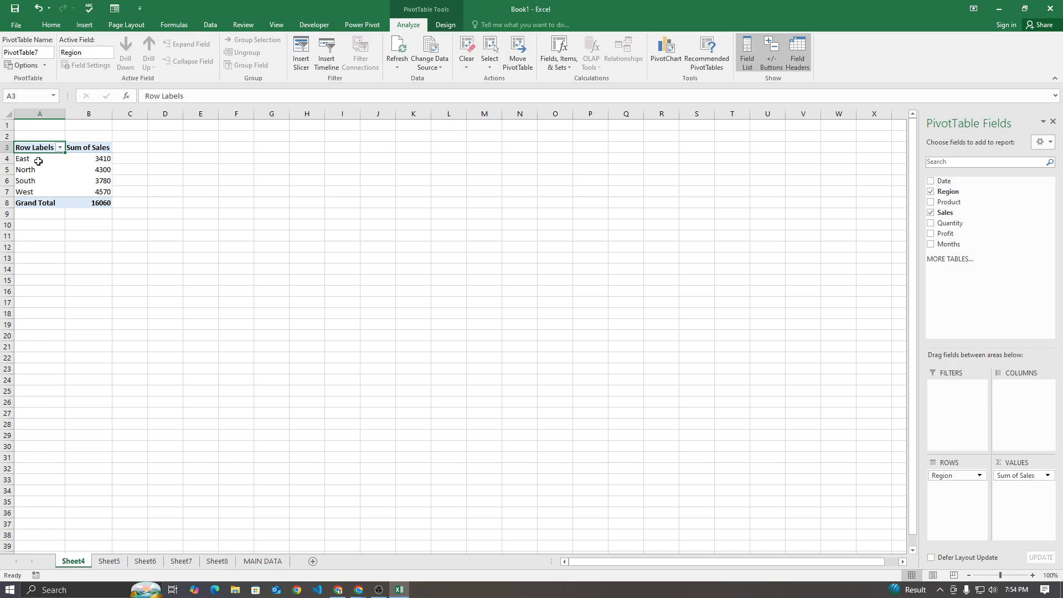
pyautogui.click(110, 562)
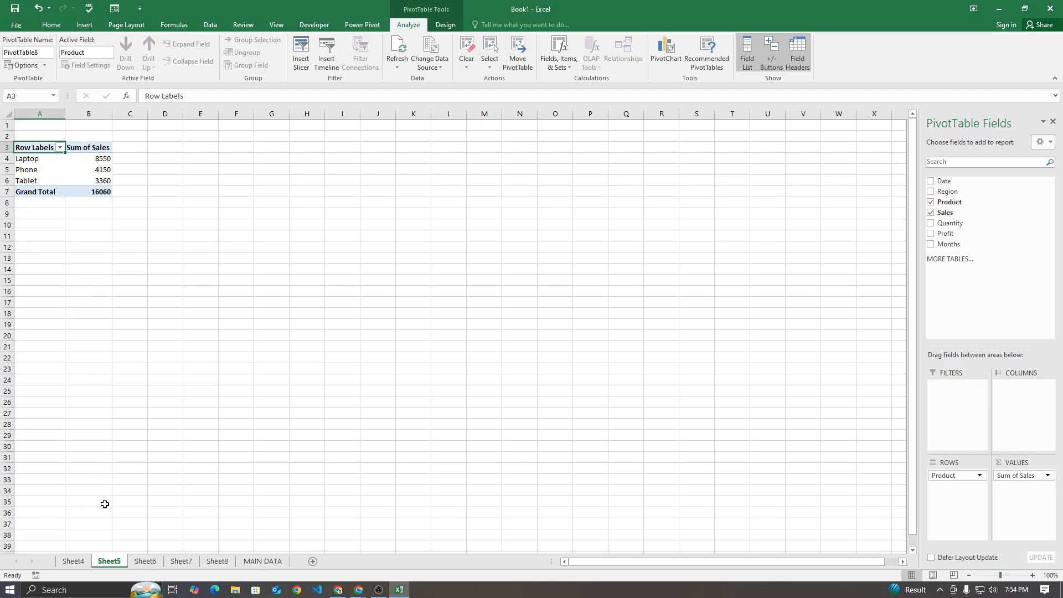
pyautogui.click(142, 562)
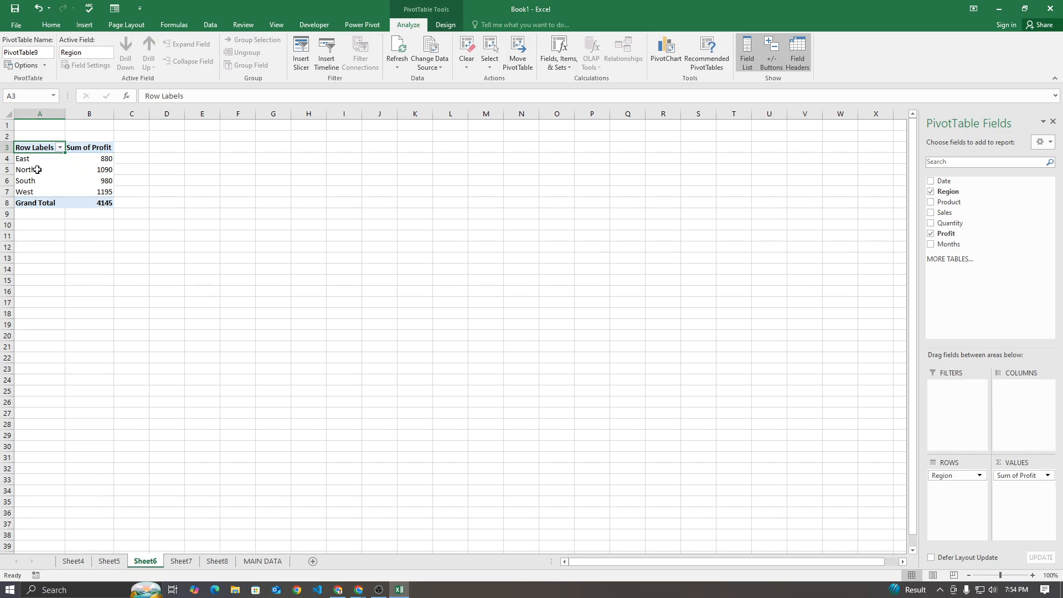
pyautogui.click(181, 561)
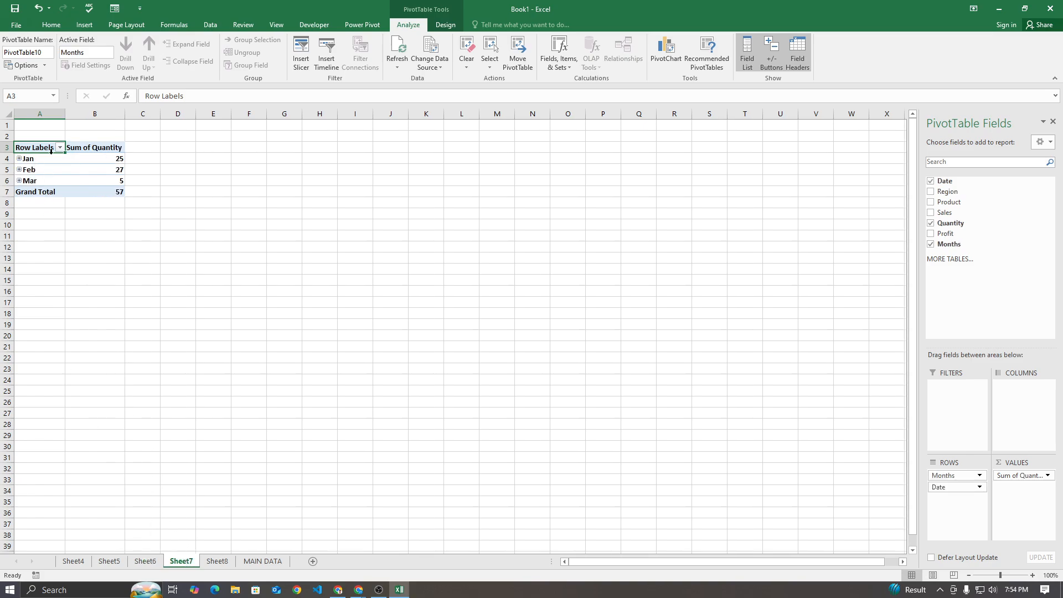
pyautogui.click(216, 560)
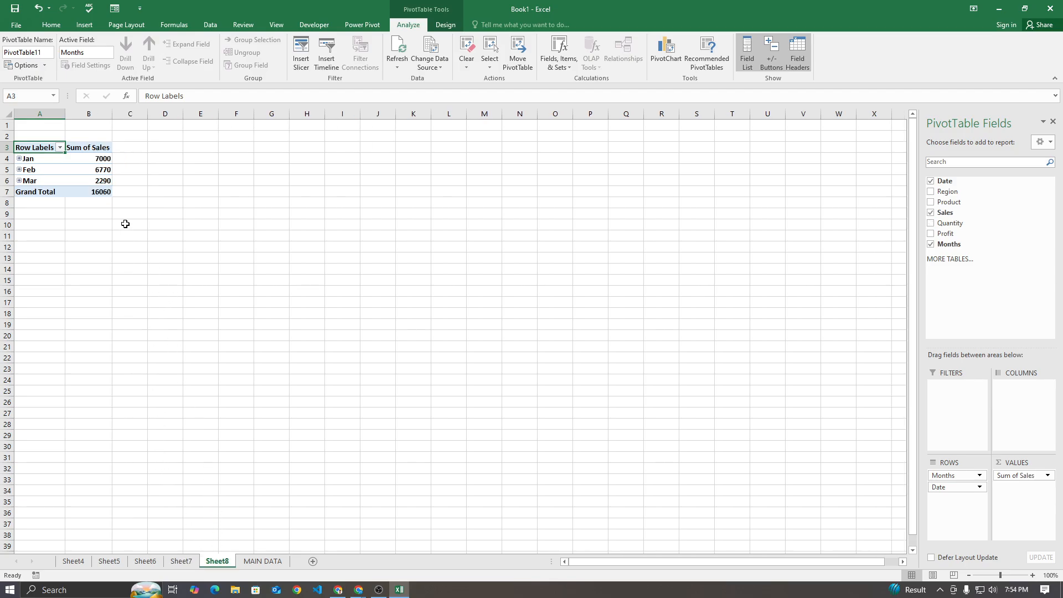
pyautogui.click(73, 561)
pyautogui.click(109, 562)
pyautogui.click(145, 561)
pyautogui.click(220, 562)
# Add a new worksheet, rename it DASHBOARD and move it in front of all the other sheets
pyautogui.click(313, 562)
pyautogui.click(299, 562)
pyautogui.click(250, 562)
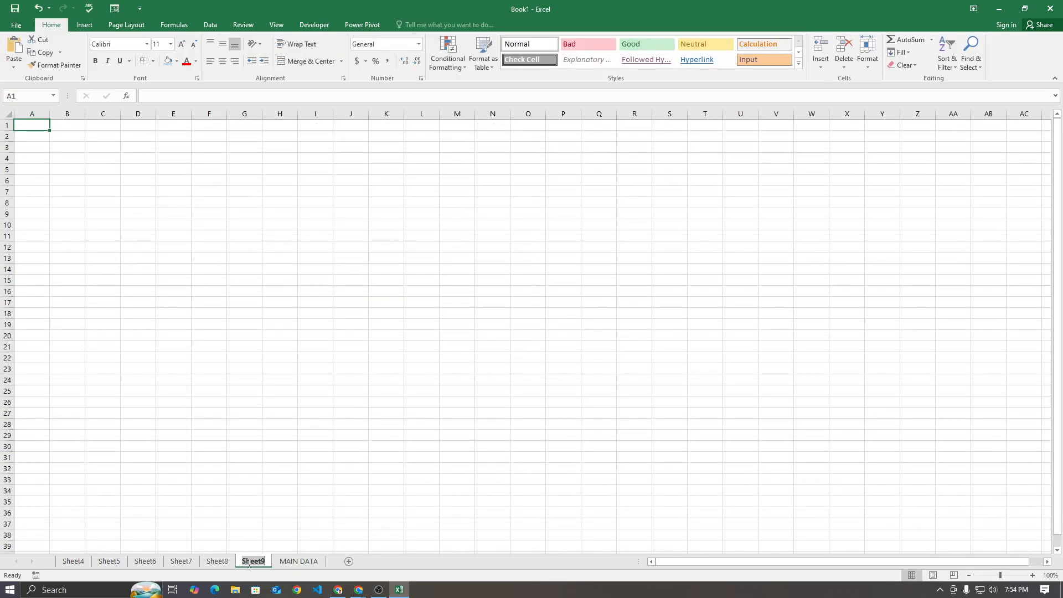
pyautogui.doubleClick(251, 561)
pyautogui.write('dash')
pyautogui.press('BackSpace')
pyautogui.press('BackSpace')
pyautogui.press('BackSpace')
pyautogui.press('BackSpace')
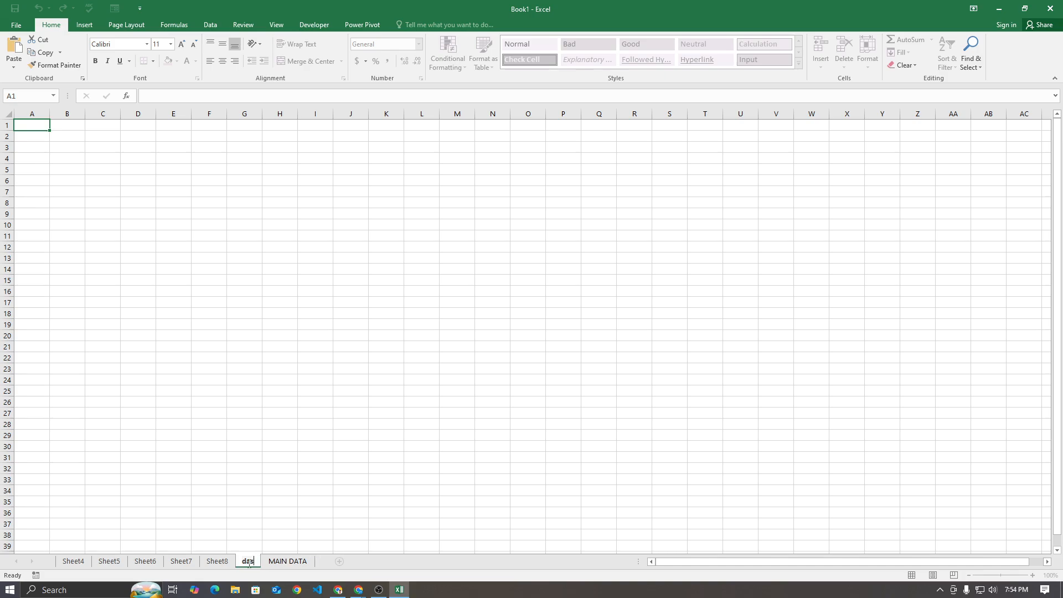
pyautogui.write('DASHBOARD')
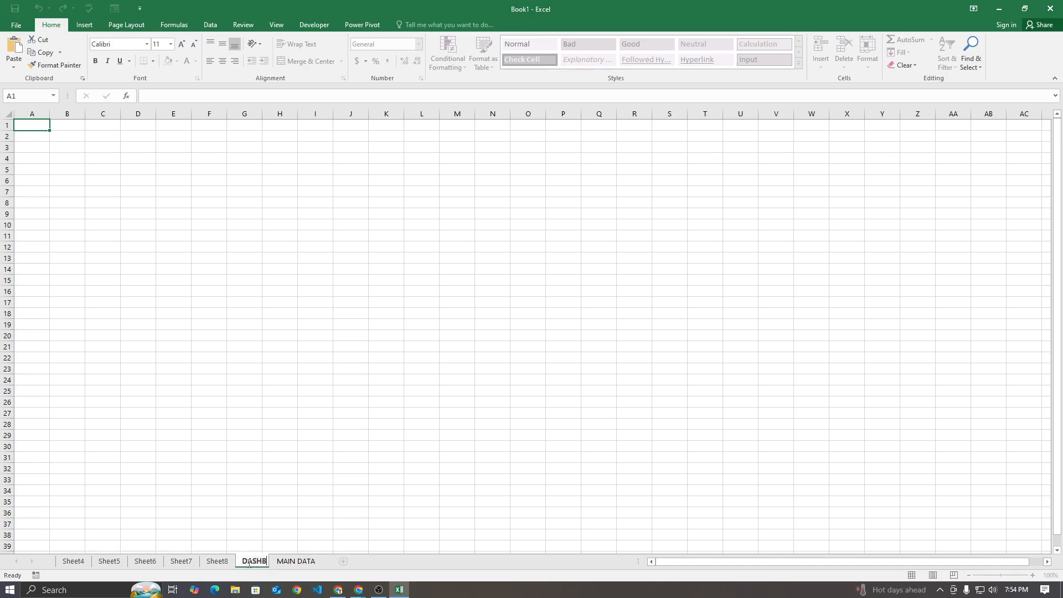
pyautogui.press('Return')
pyautogui.moveTo(270, 566); pyautogui.dragTo(76, 563)
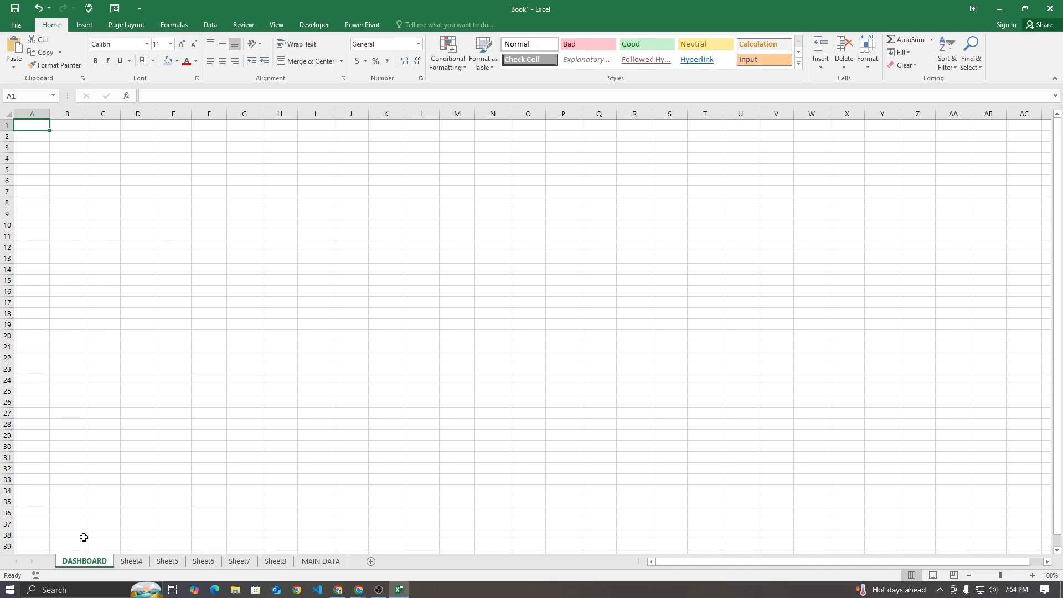
# Look through the PivotTables on Sheet4 to Sheet7 and examine the region sales table on Sheet4
pyautogui.click(134, 562)
pyautogui.click(162, 564)
pyautogui.click(203, 562)
pyautogui.click(239, 562)
pyautogui.click(131, 563)
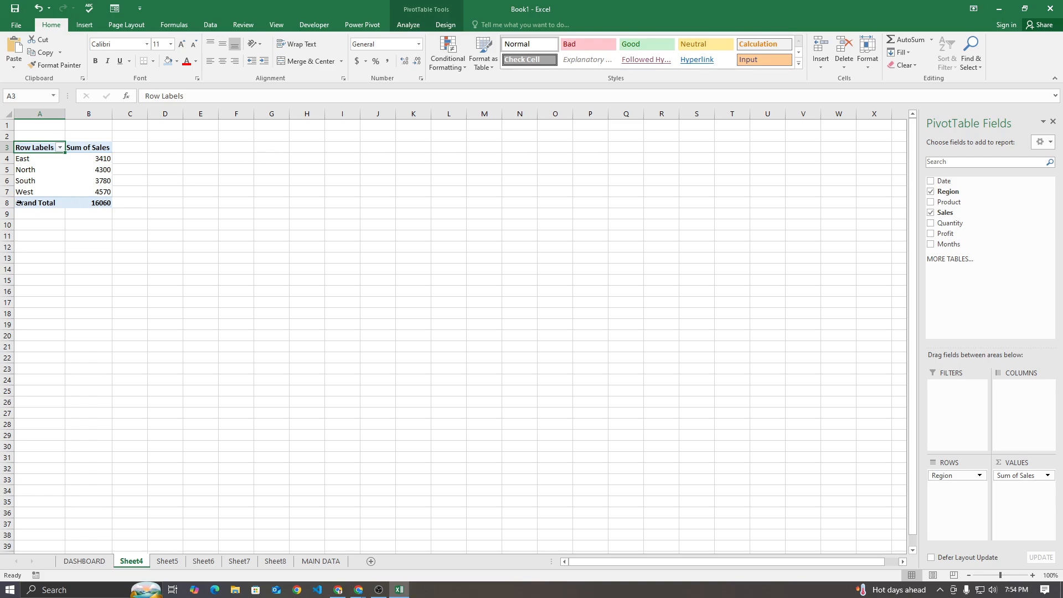
pyautogui.moveTo(33, 158); pyautogui.dragTo(33, 191)
pyautogui.click(354, 211)
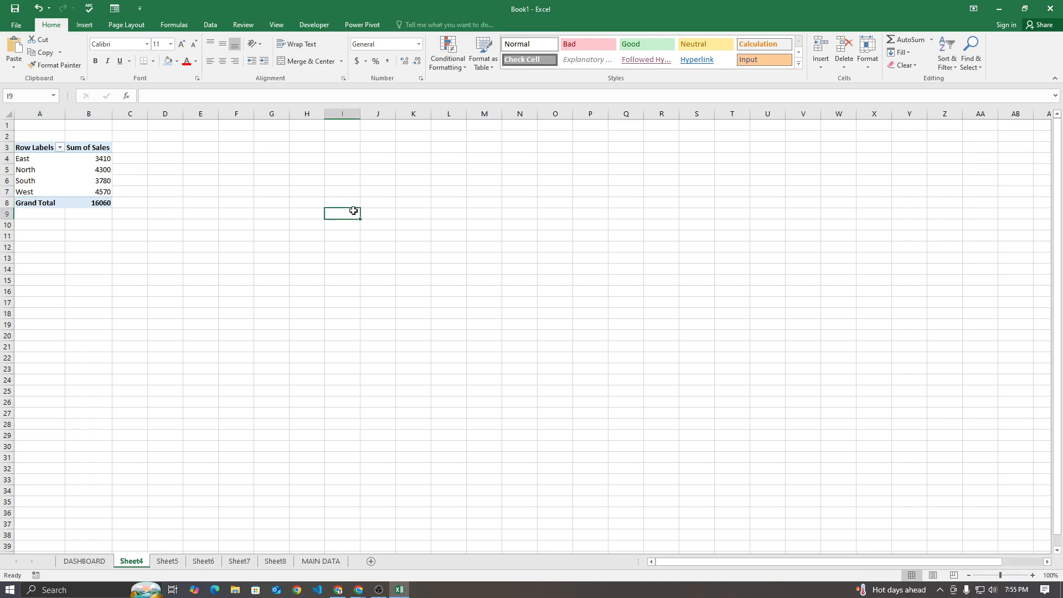
# Start a PivotChart from the region sales PivotTable on Sheet4 and preview the column variants plus the Line, Pie, Bar and Area types
pyautogui.click(83, 170)
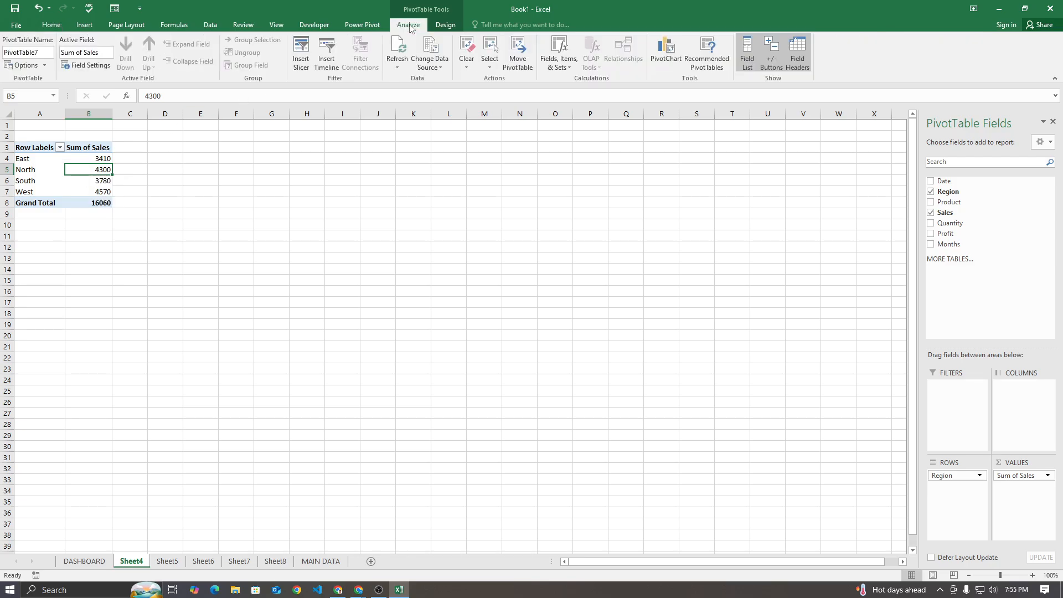
pyautogui.click(673, 58)
pyautogui.moveTo(536, 39); pyautogui.dragTo(455, 139)
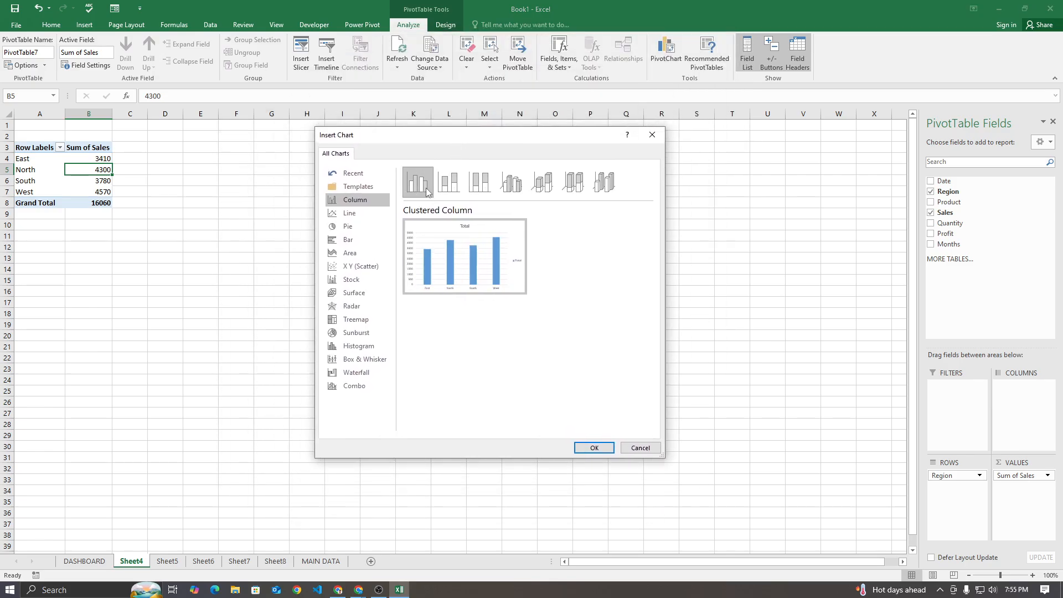
pyautogui.click(480, 181)
pyautogui.click(516, 181)
pyautogui.click(481, 183)
pyautogui.click(450, 187)
pyautogui.click(419, 184)
pyautogui.click(352, 216)
pyautogui.click(353, 228)
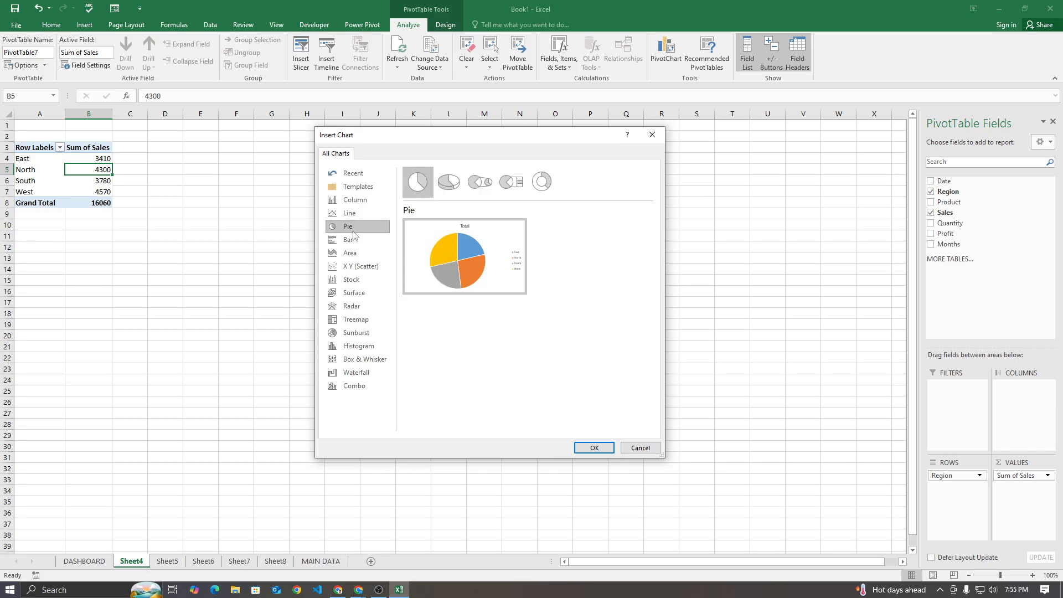
pyautogui.click(353, 240)
pyautogui.click(354, 252)
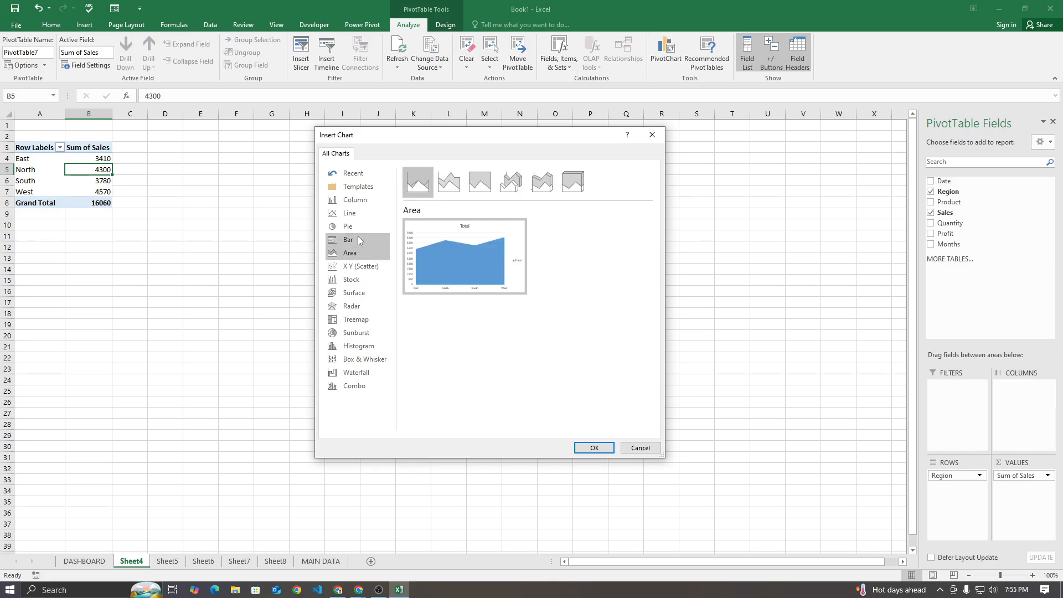
# Insert the region sales PivotChart as a Clustered Column chart and place it beside the PivotTable
pyautogui.click(355, 200)
pyautogui.moveTo(453, 255)
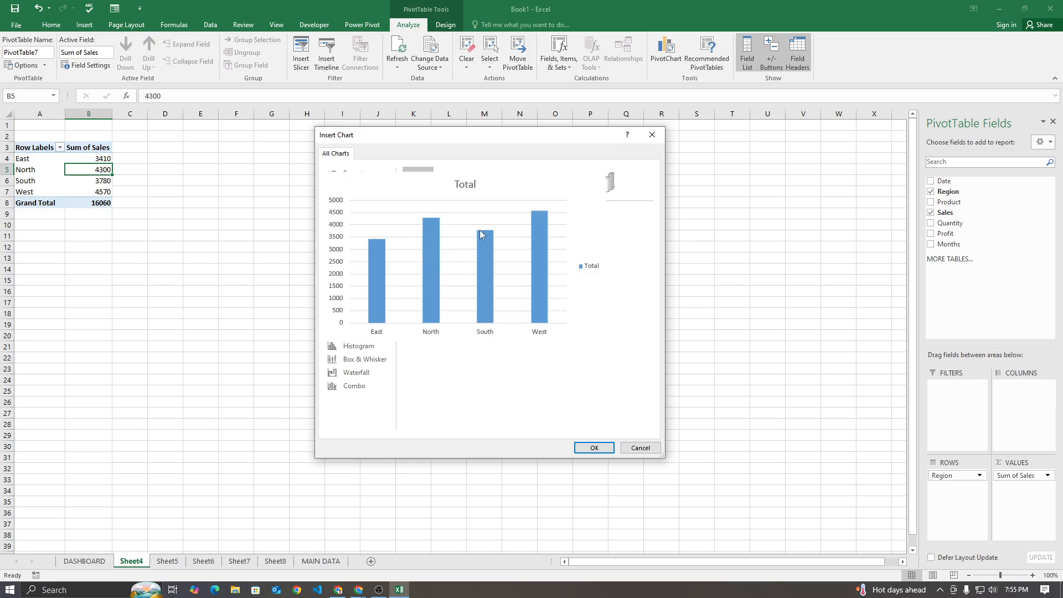
pyautogui.click(593, 448)
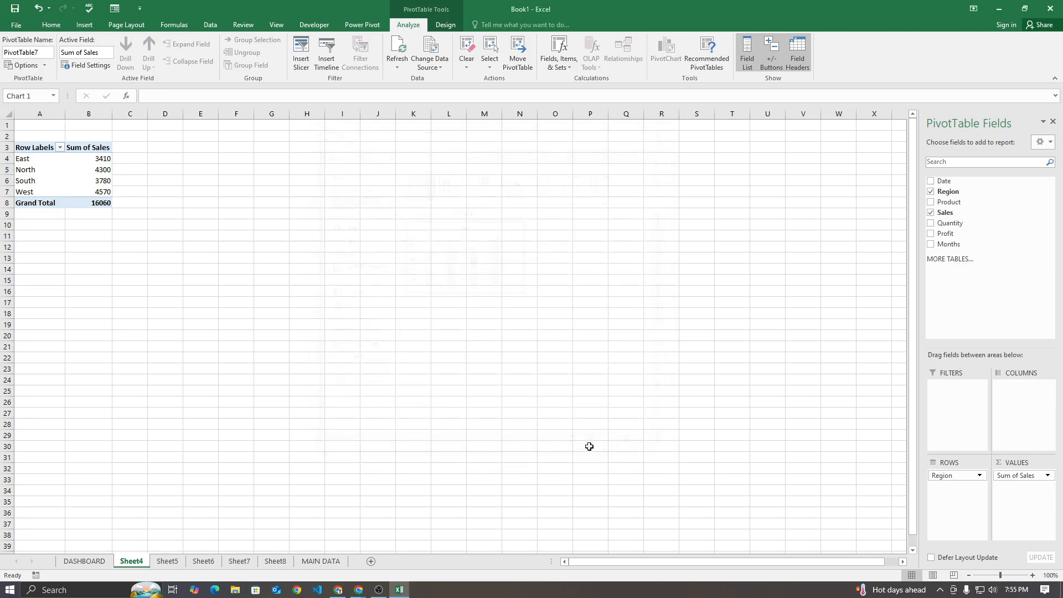
pyautogui.moveTo(512, 280); pyautogui.dragTo(399, 148)
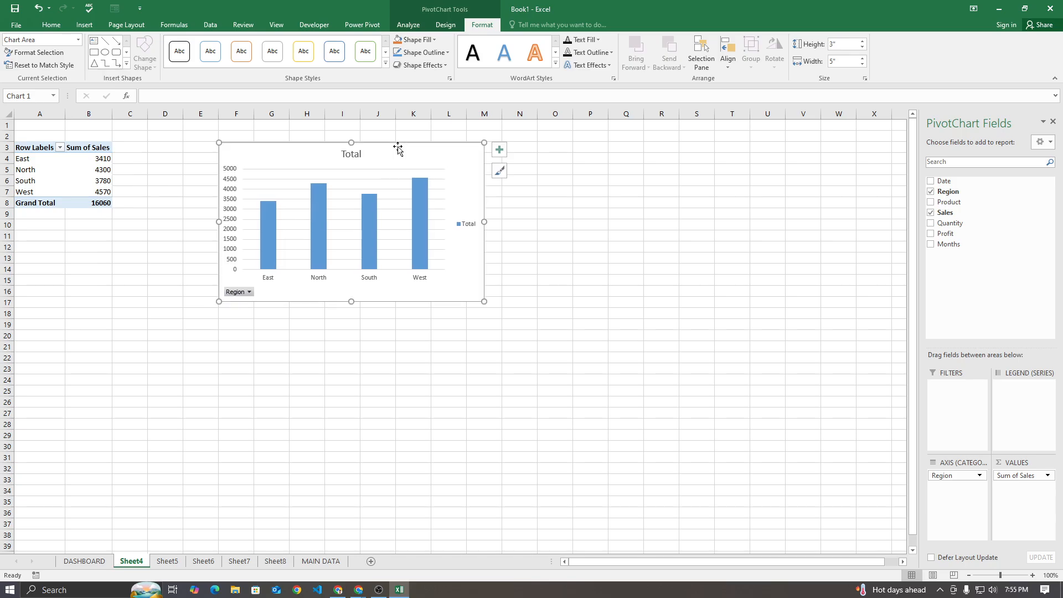
# Move the region sales chart from Sheet4 to the DASHBOARD sheet as an embedded object
pyautogui.rightClick(402, 149)
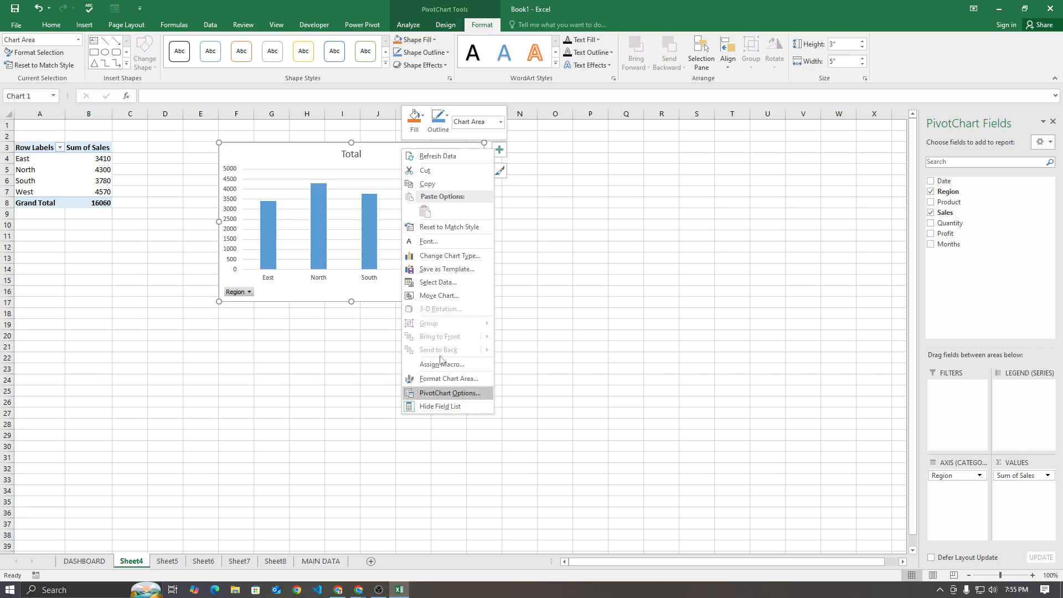
pyautogui.click(445, 296)
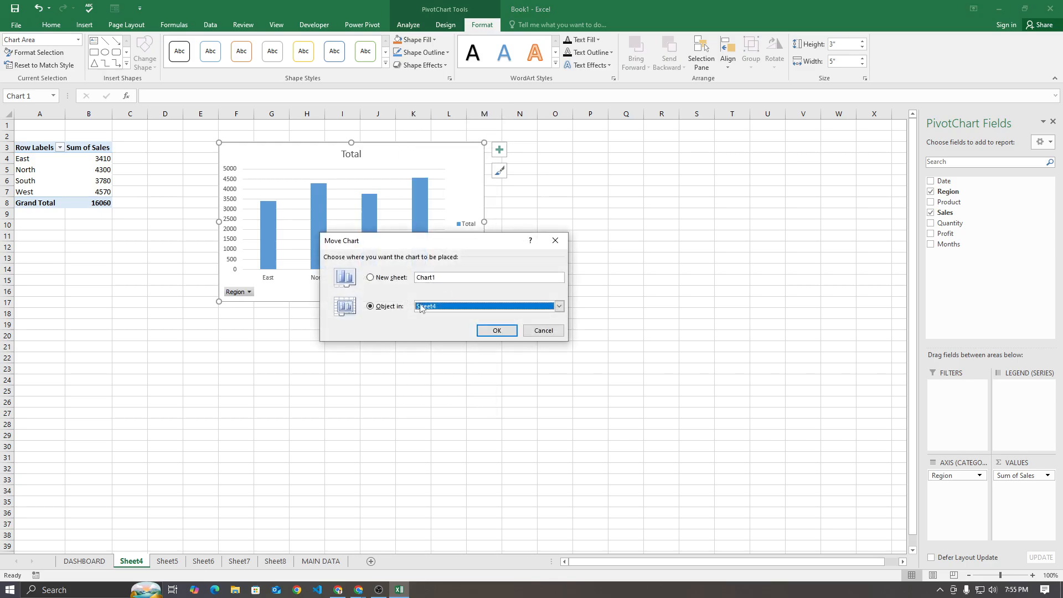
pyautogui.click(559, 306)
pyautogui.click(434, 316)
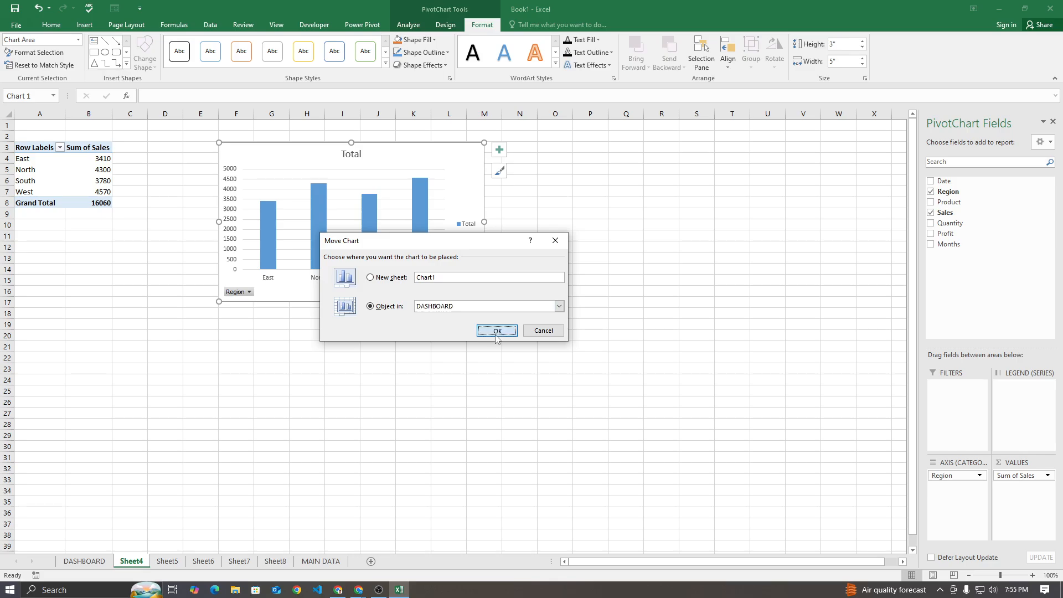
pyautogui.click(495, 331)
# Position the region sales chart on DASHBOARD from about cell B9 and narrow it to end at column H
pyautogui.moveTo(314, 150); pyautogui.dragTo(145, 218)
pyautogui.moveTo(314, 288); pyautogui.dragTo(298, 286)
pyautogui.click(421, 304)
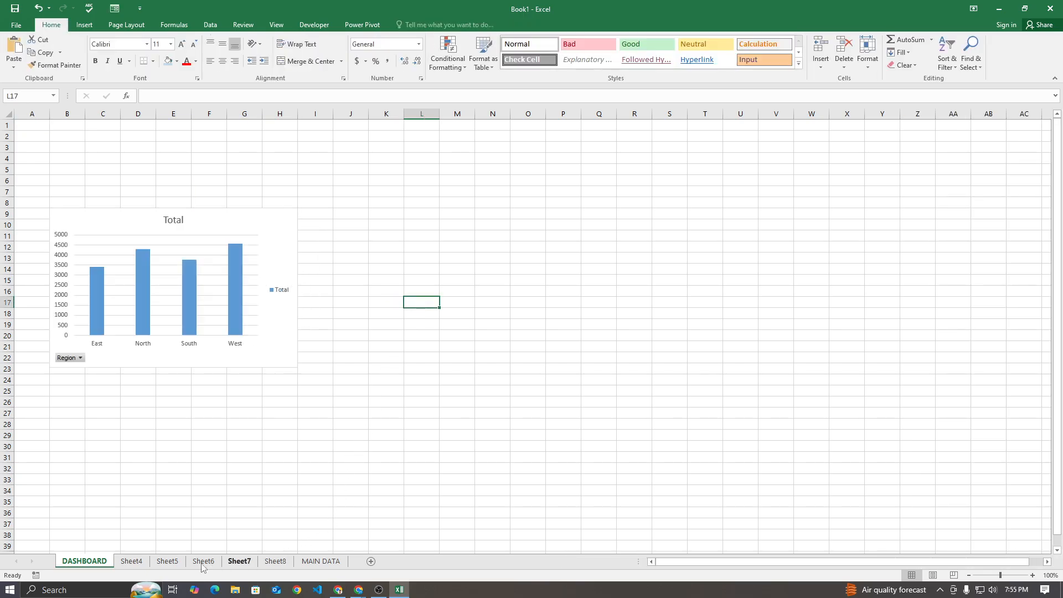
# Insert a Clustered Column PivotChart from the product sales PivotTable on Sheet5
pyautogui.click(131, 561)
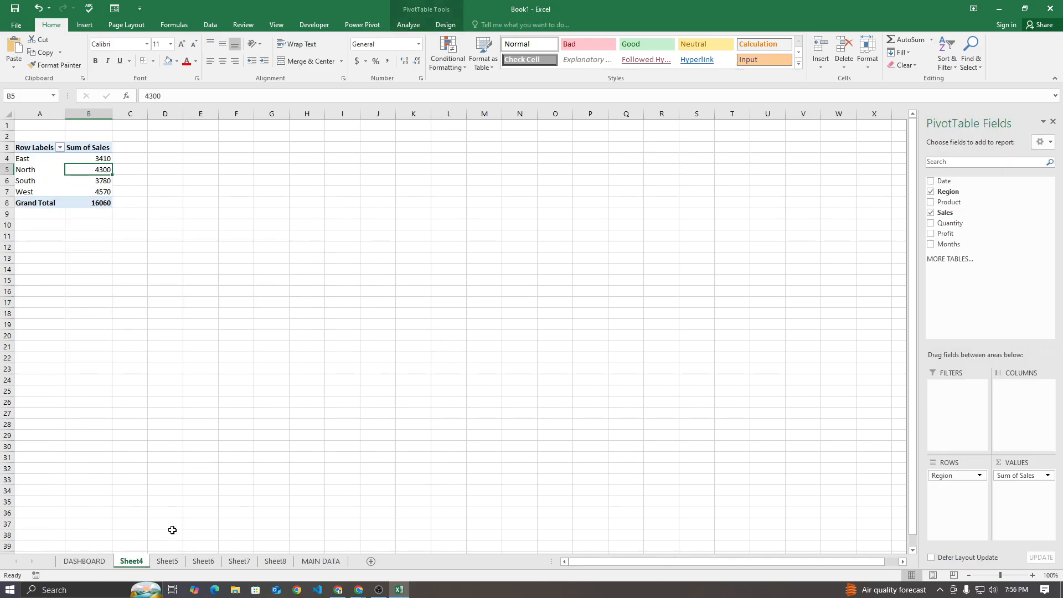
pyautogui.click(168, 562)
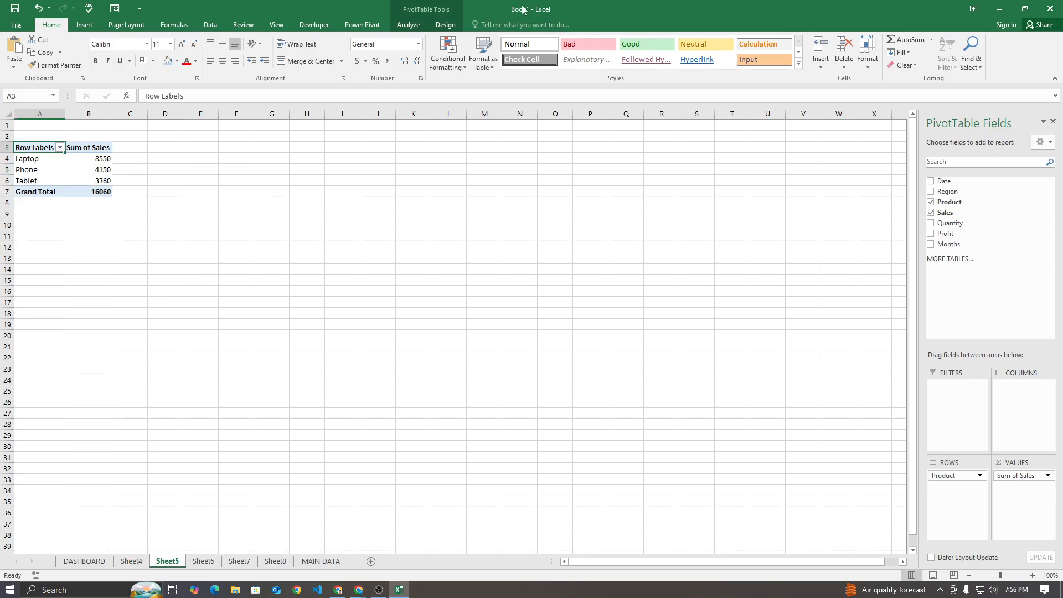
pyautogui.click(408, 24)
pyautogui.click(667, 55)
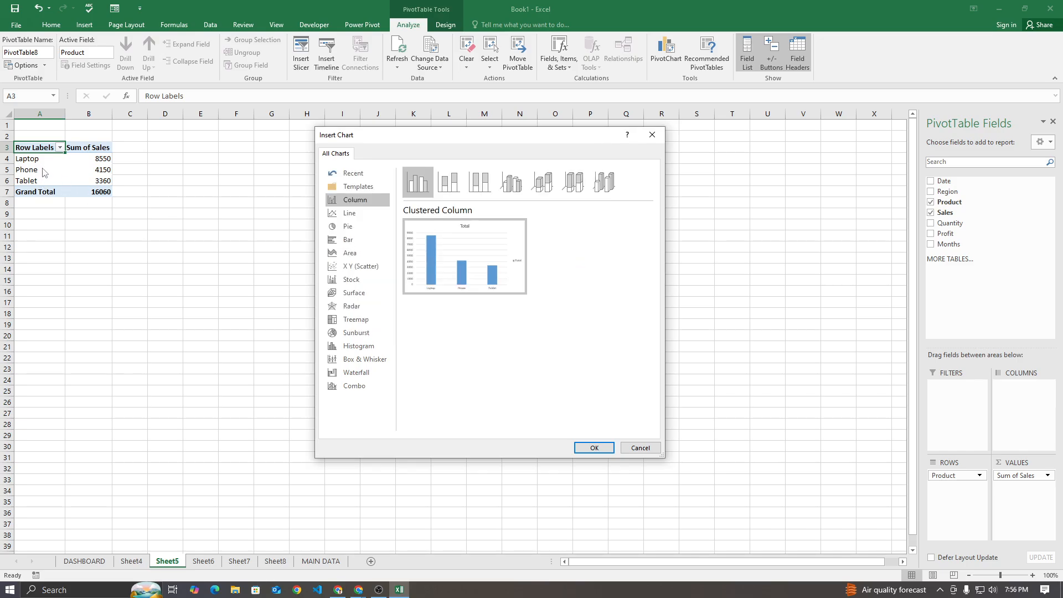
pyautogui.click(448, 182)
pyautogui.click(479, 182)
pyautogui.click(424, 189)
pyautogui.click(593, 448)
# Move the product sales chart to the DASHBOARD sheet and align it directly to the right of the region sales chart
pyautogui.rightClick(512, 286)
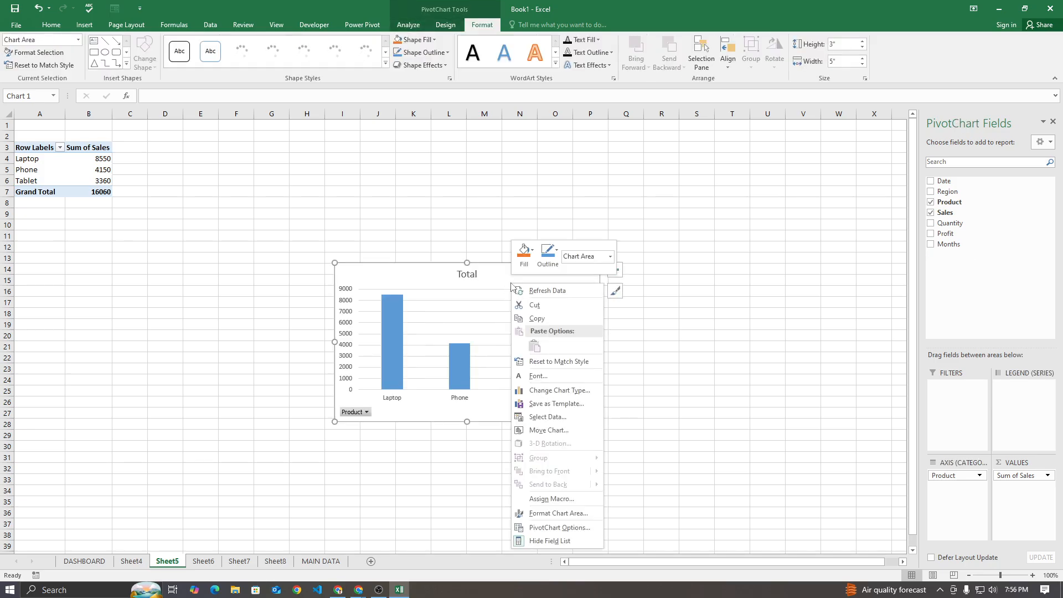
pyautogui.click(536, 430)
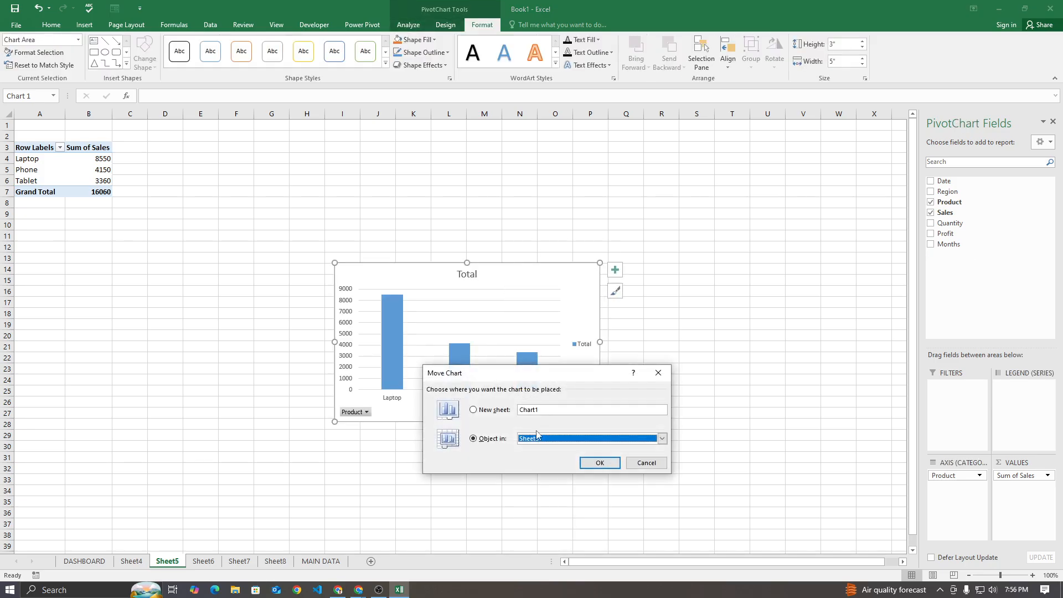
pyautogui.click(542, 438)
pyautogui.click(546, 449)
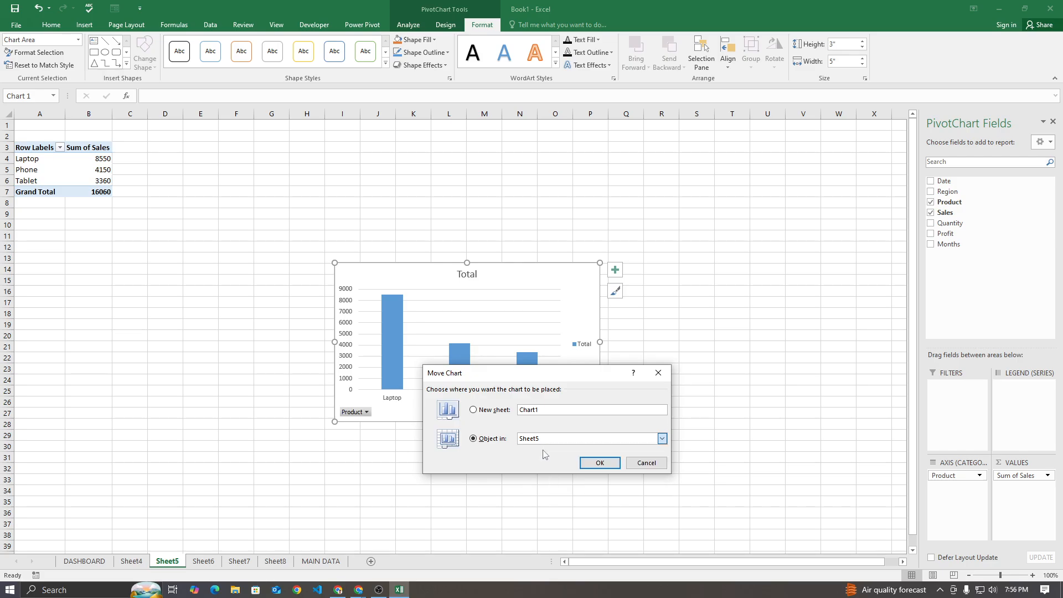
pyautogui.click(582, 463)
pyautogui.moveTo(385, 270); pyautogui.dragTo(349, 217)
pyautogui.click(349, 399)
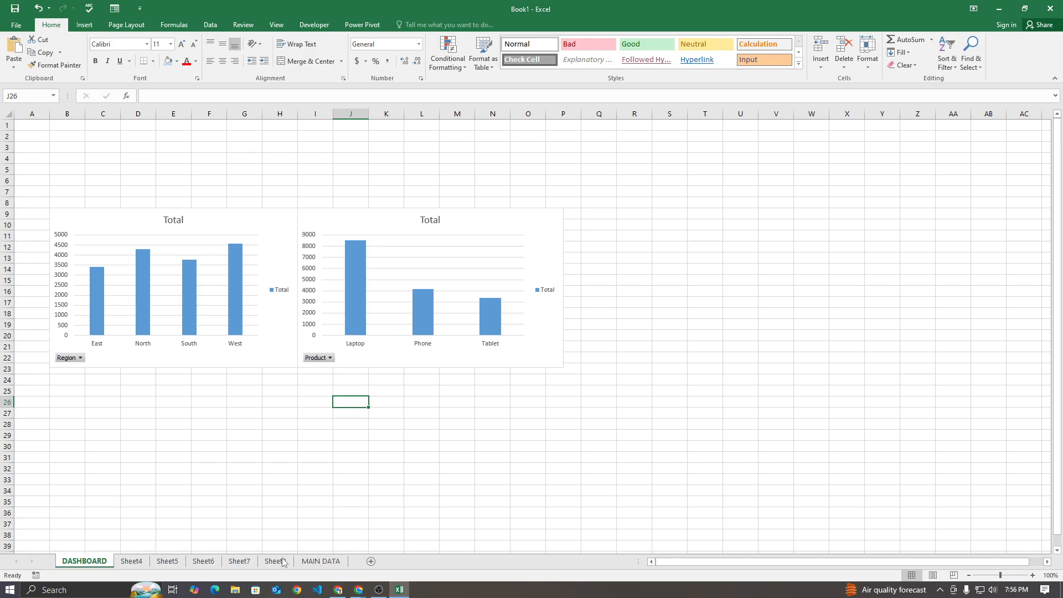
# Insert a Doughnut PivotChart from the region profit PivotTable on Sheet6
pyautogui.click(200, 561)
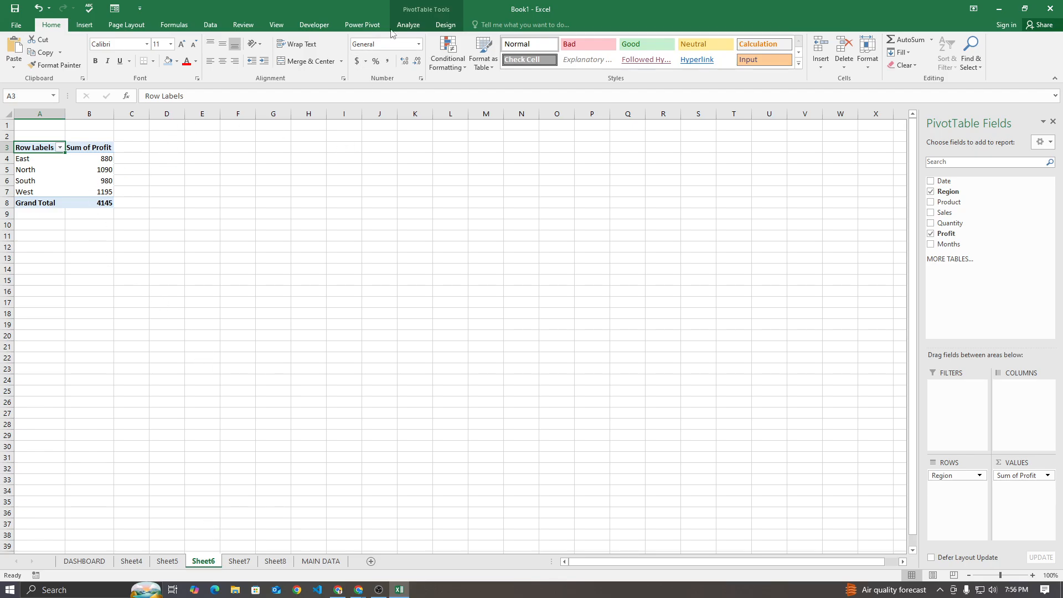
pyautogui.click(408, 25)
pyautogui.click(666, 53)
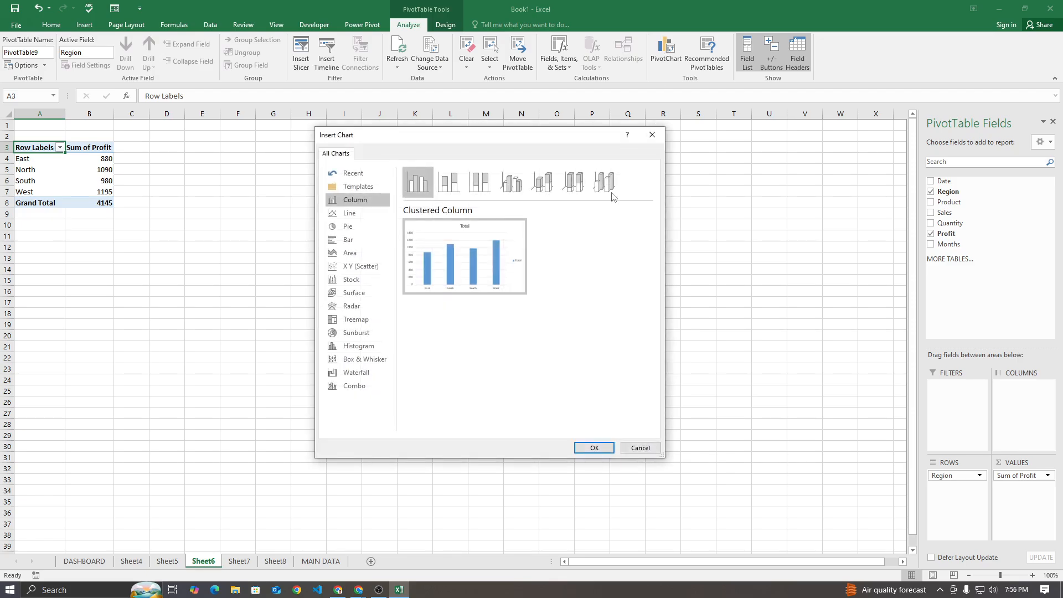
pyautogui.click(350, 214)
pyautogui.click(358, 226)
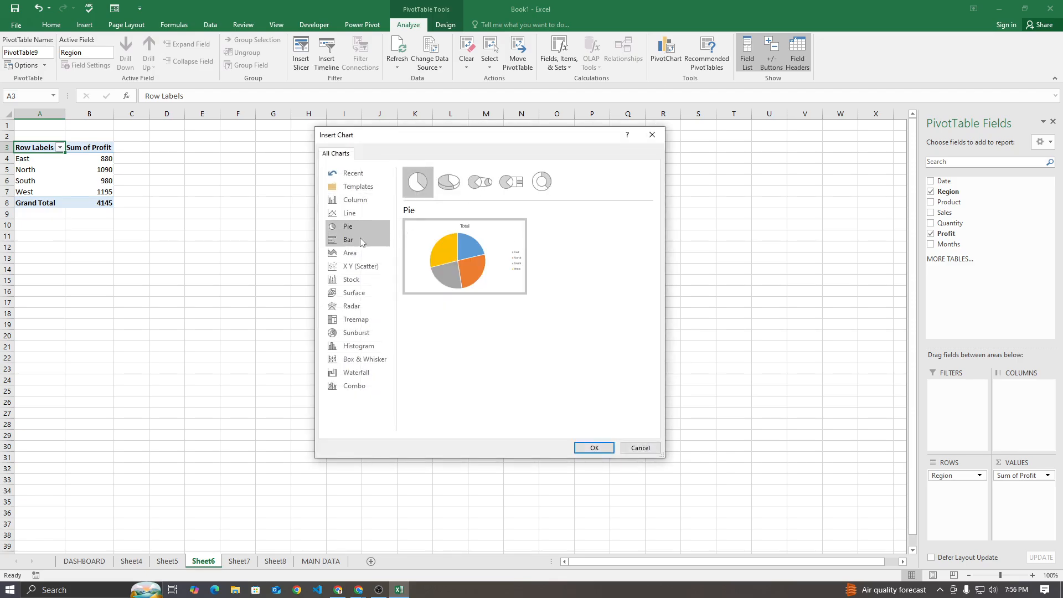
pyautogui.click(360, 240)
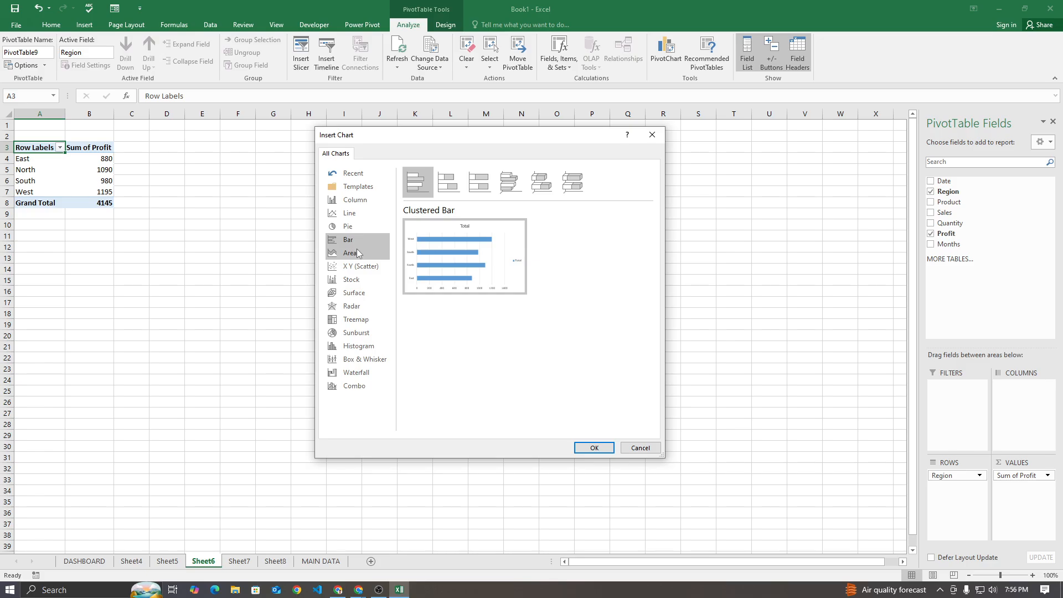
pyautogui.click(352, 226)
pyautogui.click(540, 182)
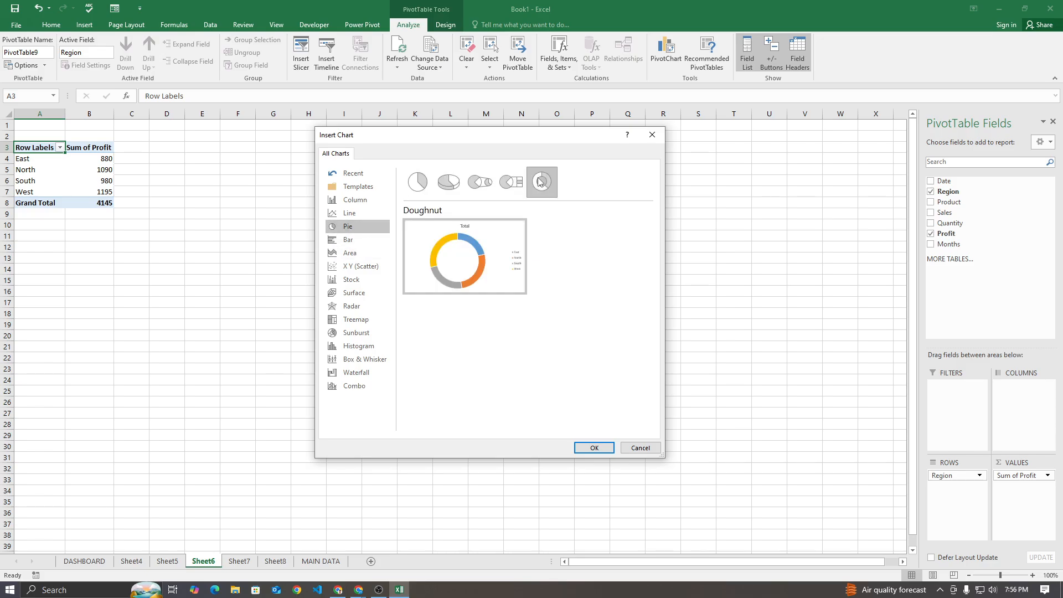
pyautogui.click(448, 191)
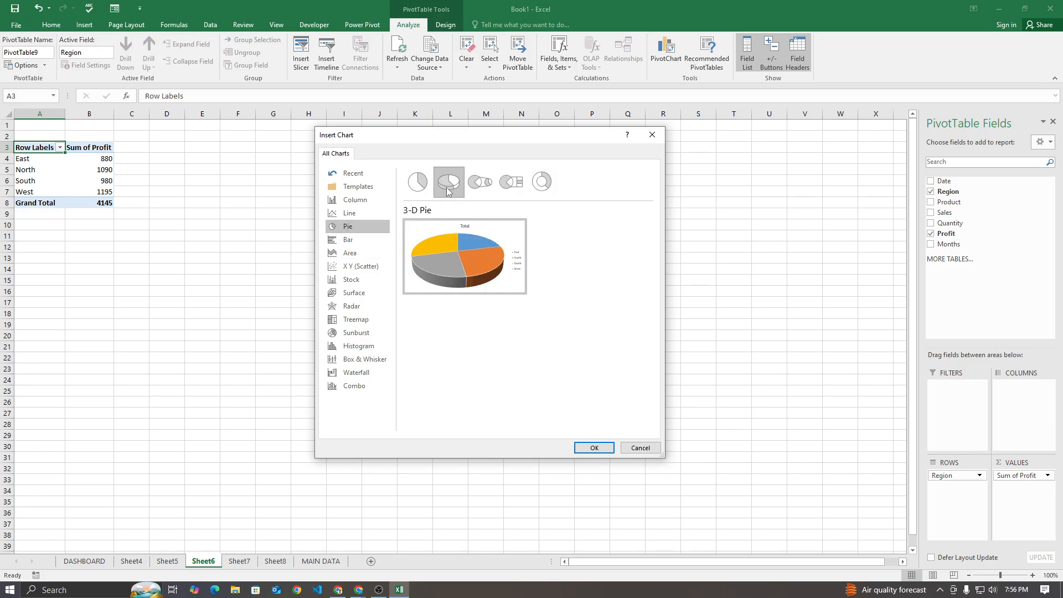
pyautogui.click(542, 184)
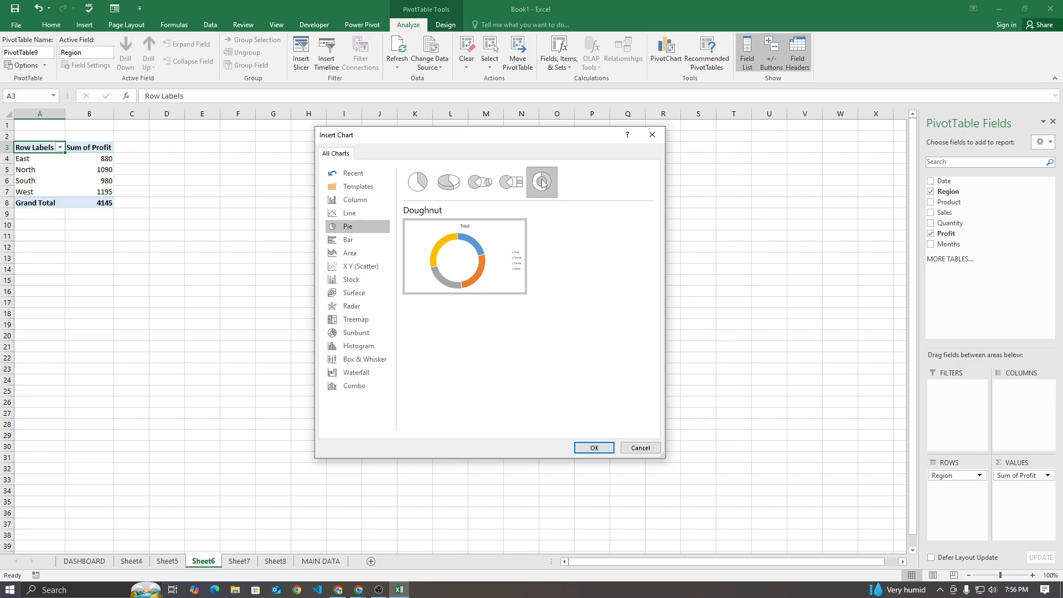
pyautogui.click(594, 447)
# Move the region profit doughnut chart to the DASHBOARD sheet and place it directly to the right of the product sales chart
pyautogui.moveTo(551, 284); pyautogui.dragTo(466, 216)
pyautogui.rightClick(466, 215)
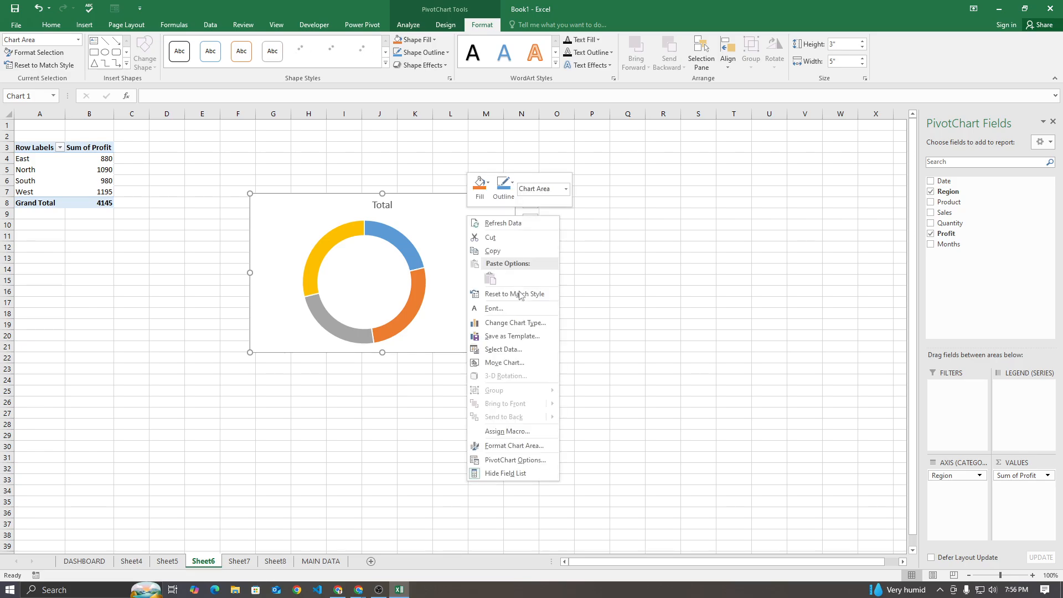
pyautogui.click(512, 363)
pyautogui.click(505, 372)
pyautogui.click(510, 390)
pyautogui.click(515, 375)
pyautogui.click(515, 383)
pyautogui.click(565, 394)
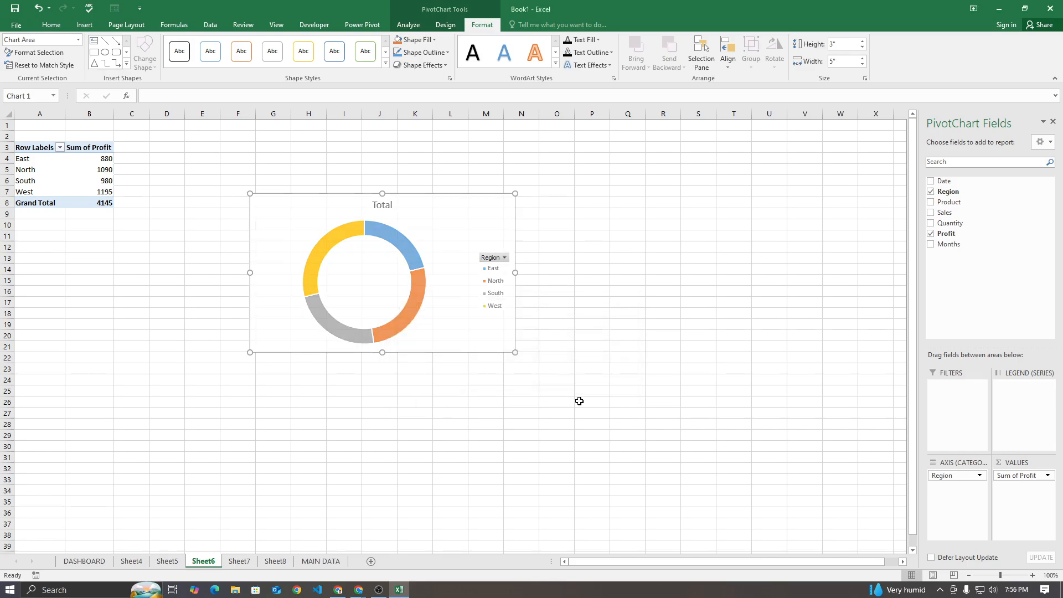
pyautogui.moveTo(345, 216); pyautogui.dragTo(665, 231)
# Extend the bottom edges of the region sales, product sales and doughnut charts to the end of row 23
pyautogui.click(554, 444)
pyautogui.click(243, 370)
pyautogui.moveTo(174, 368); pyautogui.dragTo(173, 374)
pyautogui.click(388, 366)
pyautogui.moveTo(430, 368); pyautogui.dragTo(430, 374)
pyautogui.click(679, 371)
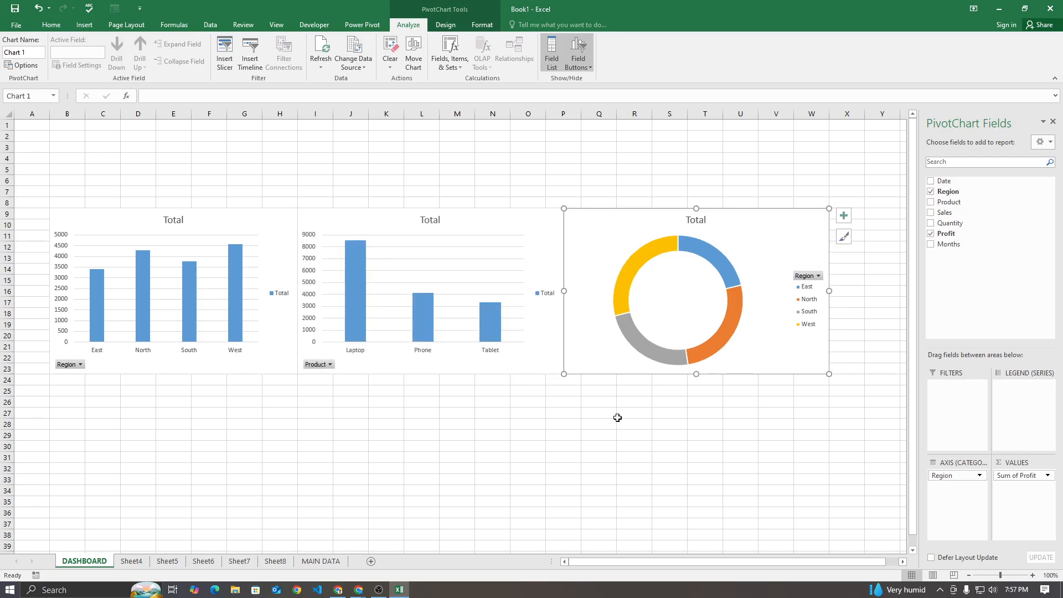
# Go to the monthly quantity PivotTable on Sheet7 and start inserting a PivotChart from it
pyautogui.click(632, 421)
pyautogui.click(203, 561)
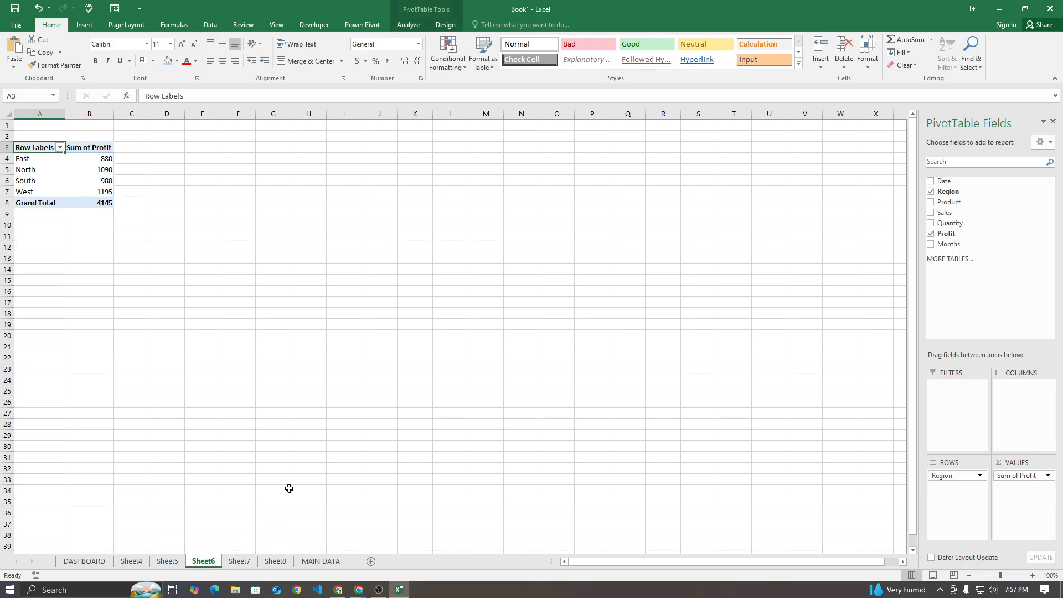
pyautogui.click(239, 561)
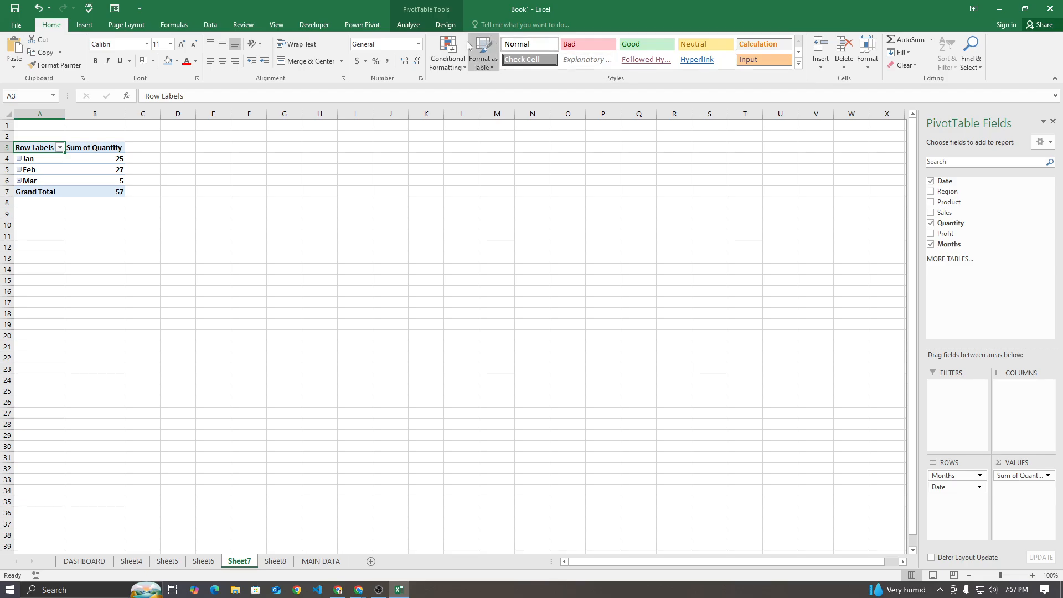
pyautogui.click(408, 25)
pyautogui.click(663, 60)
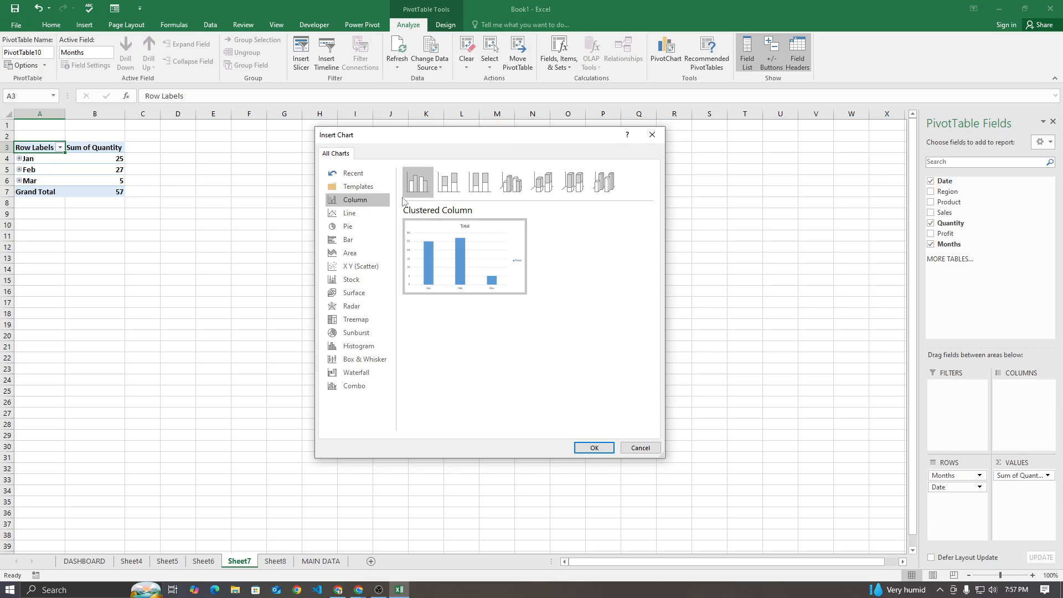
# Preview the pie, line, bar, area, scatter, radar and other chart types for the monthly quantity data
pyautogui.click(367, 227)
pyautogui.click(361, 239)
pyautogui.click(358, 227)
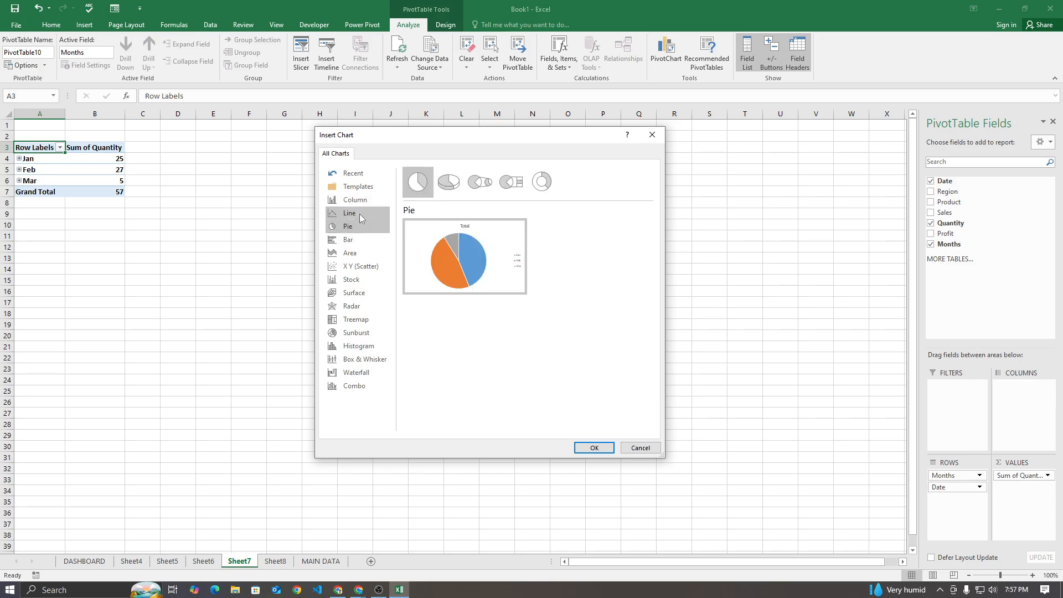
pyautogui.click(360, 214)
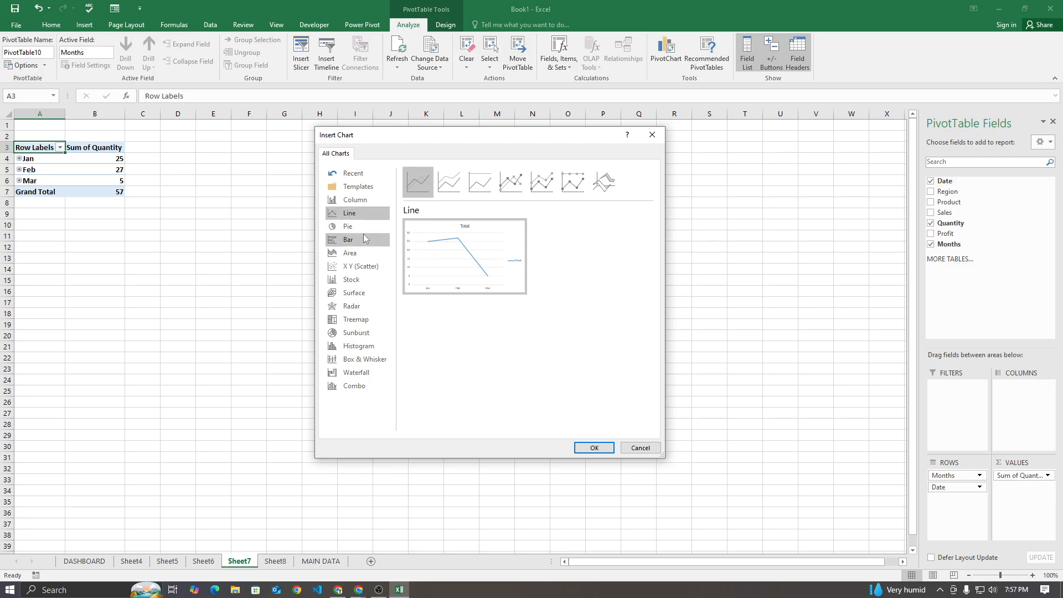
pyautogui.click(362, 239)
pyautogui.click(359, 253)
pyautogui.click(360, 239)
pyautogui.click(358, 266)
pyautogui.click(357, 281)
pyautogui.click(357, 306)
pyautogui.click(357, 333)
pyautogui.click(363, 359)
pyautogui.click(366, 308)
pyautogui.click(360, 267)
# Compare the bar chart subtypes and insert a Stacked Bar PivotChart of quantity by month on Sheet7
pyautogui.click(355, 240)
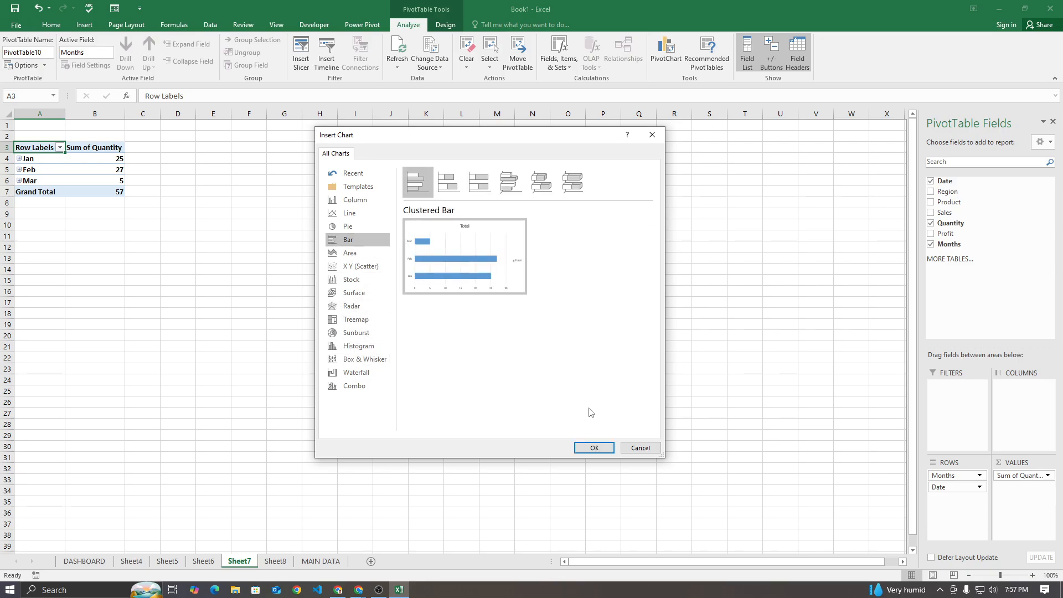
pyautogui.click(479, 182)
pyautogui.click(509, 181)
pyautogui.click(541, 181)
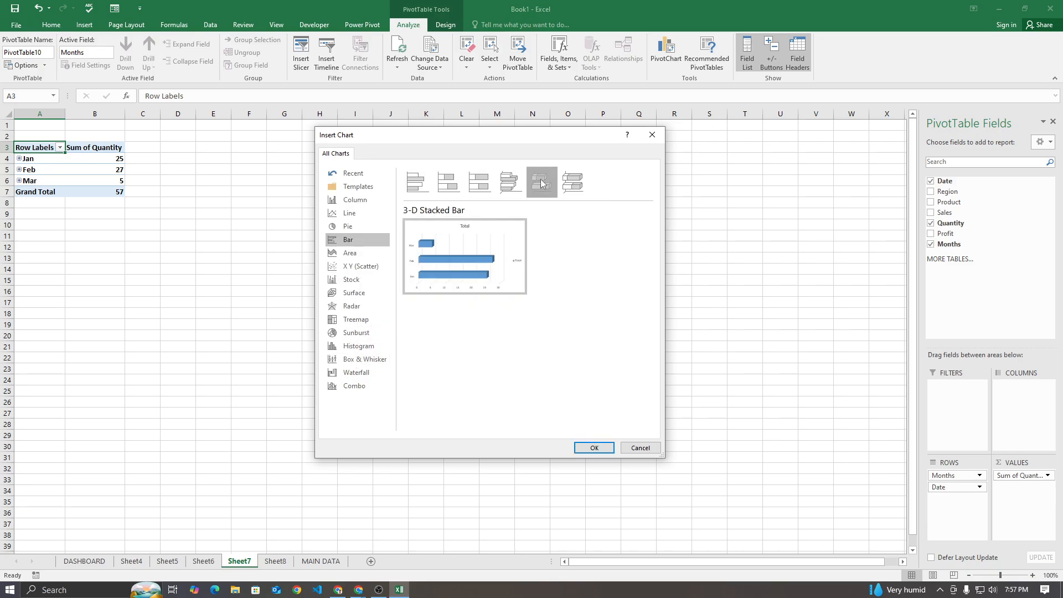
pyautogui.click(573, 183)
pyautogui.click(479, 181)
pyautogui.click(440, 184)
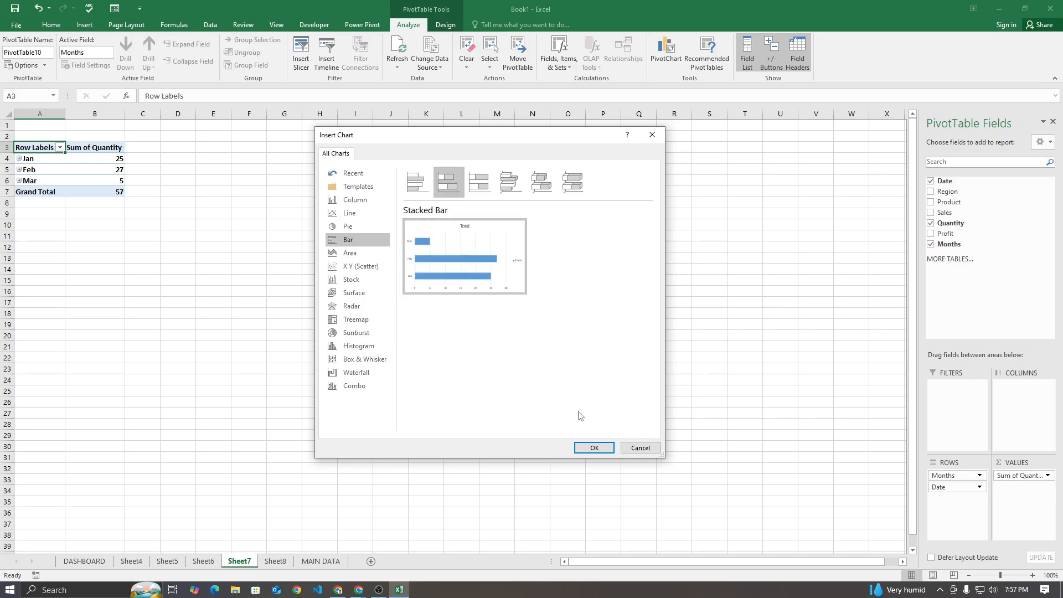
pyautogui.click(594, 447)
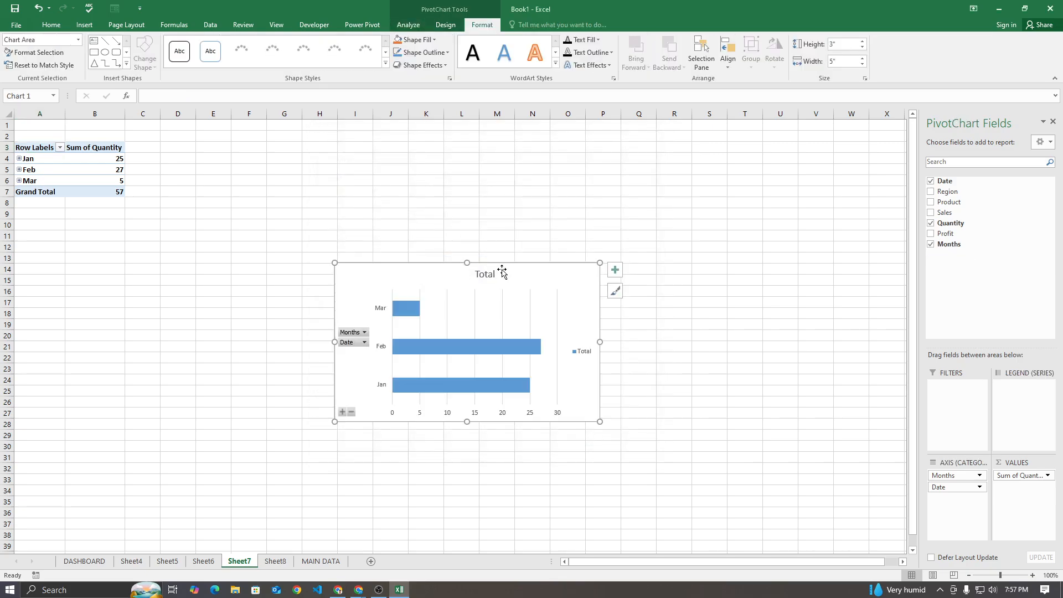
# Move the monthly quantity chart from Sheet7 to the DASHBOARD sheet as an embedded object
pyautogui.rightClick(502, 272)
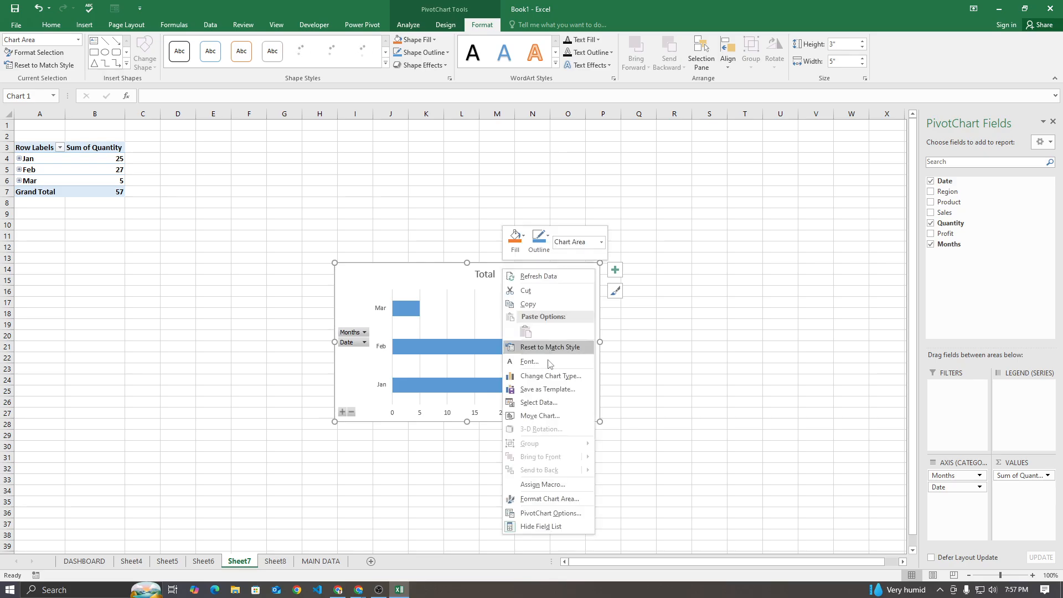
pyautogui.click(544, 416)
pyautogui.click(576, 424)
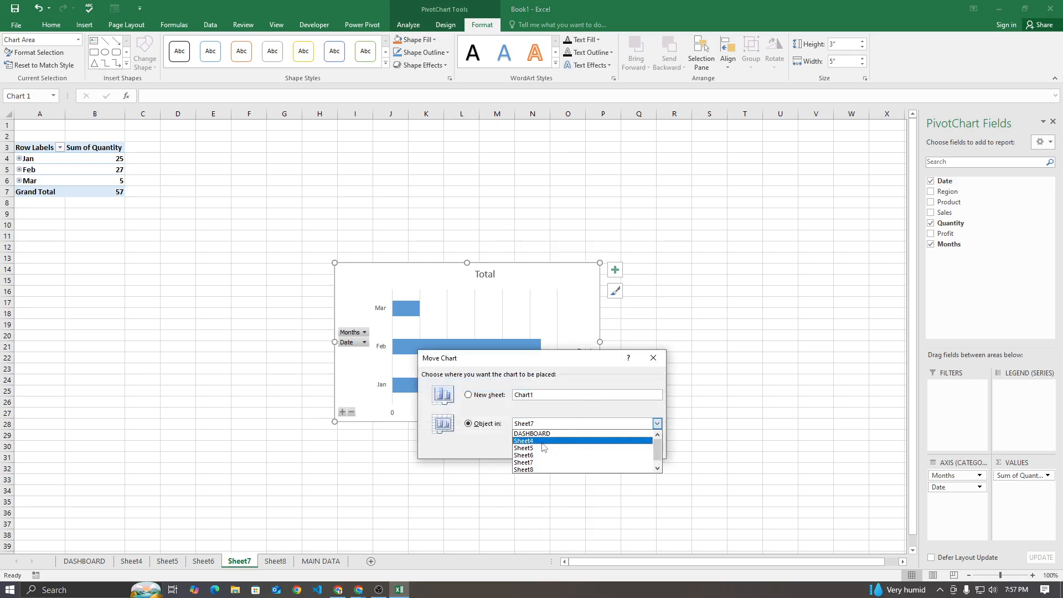
pyautogui.click(546, 434)
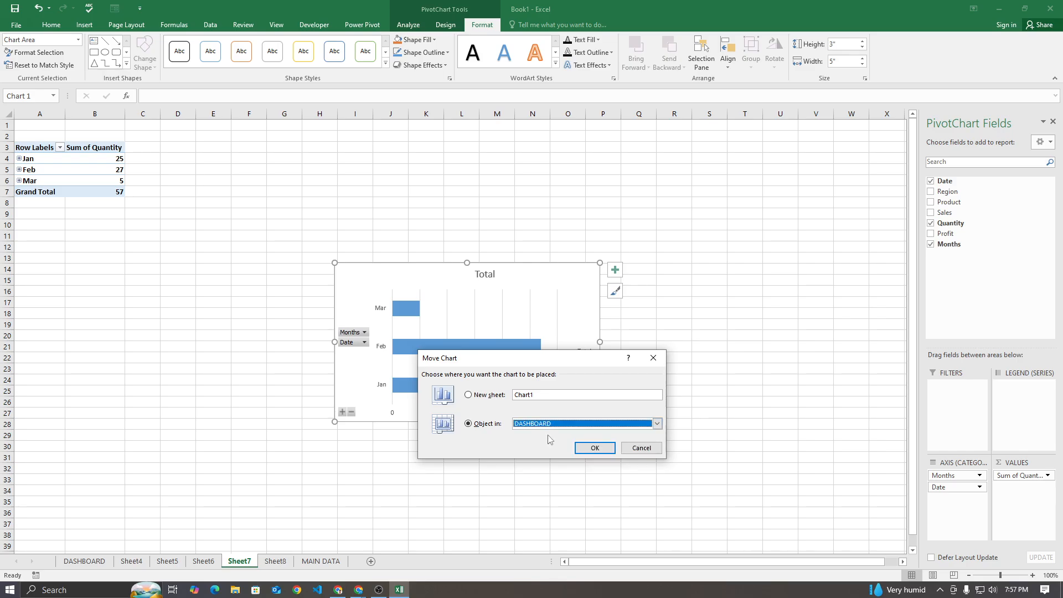
pyautogui.click(594, 448)
# Place the monthly quantity chart directly below the region sales chart and narrow it to the same width
pyautogui.moveTo(375, 311); pyautogui.dragTo(106, 403)
pyautogui.moveTo(316, 453); pyautogui.dragTo(297, 453)
pyautogui.click(386, 457)
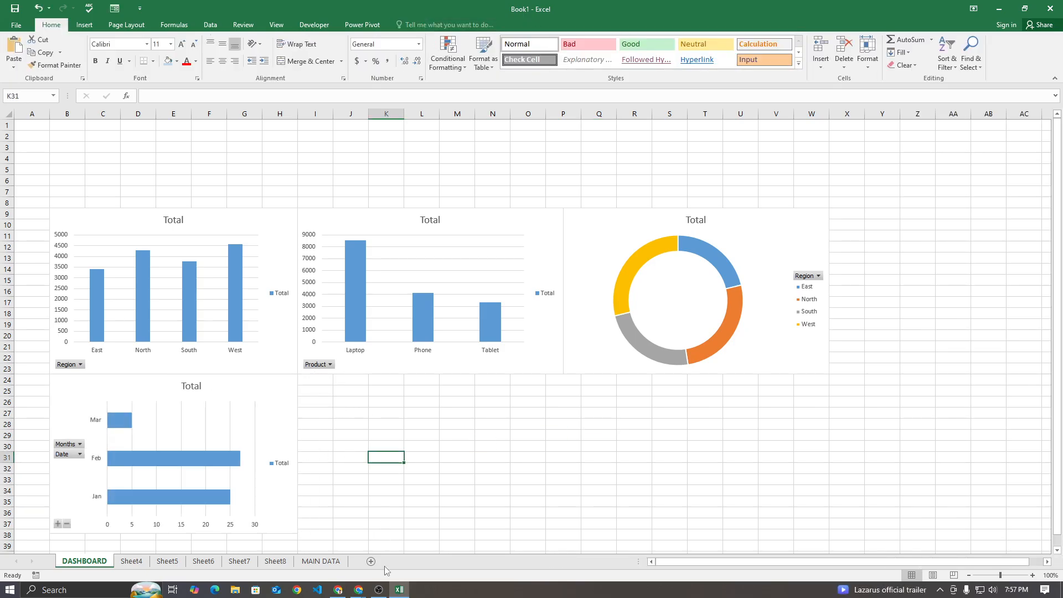
# Insert a Stacked Bar PivotChart from the monthly sales PivotTable on Sheet8
pyautogui.click(239, 561)
pyautogui.click(268, 561)
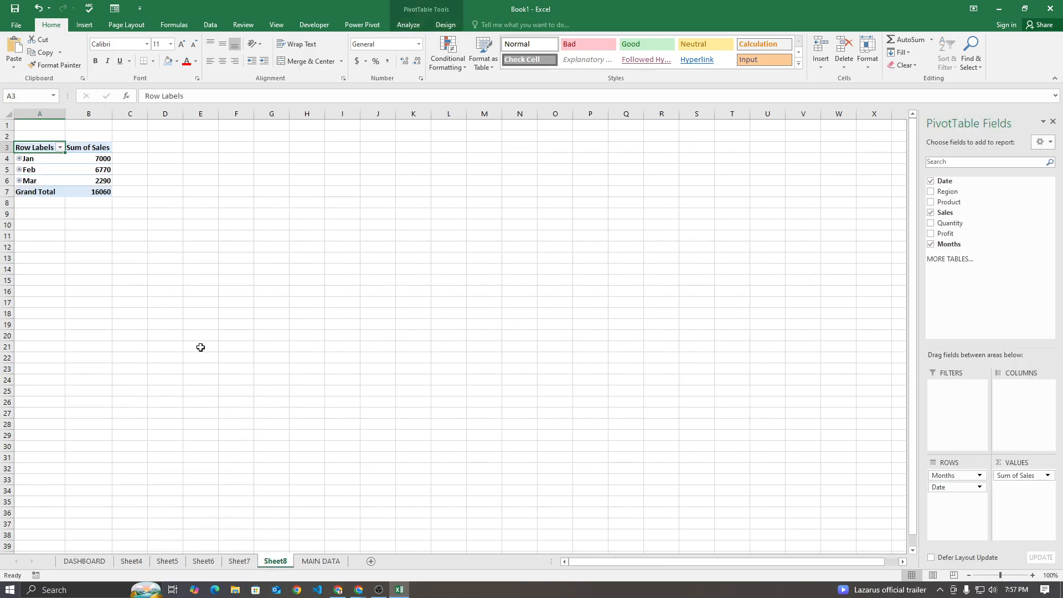
pyautogui.click(408, 25)
pyautogui.click(670, 61)
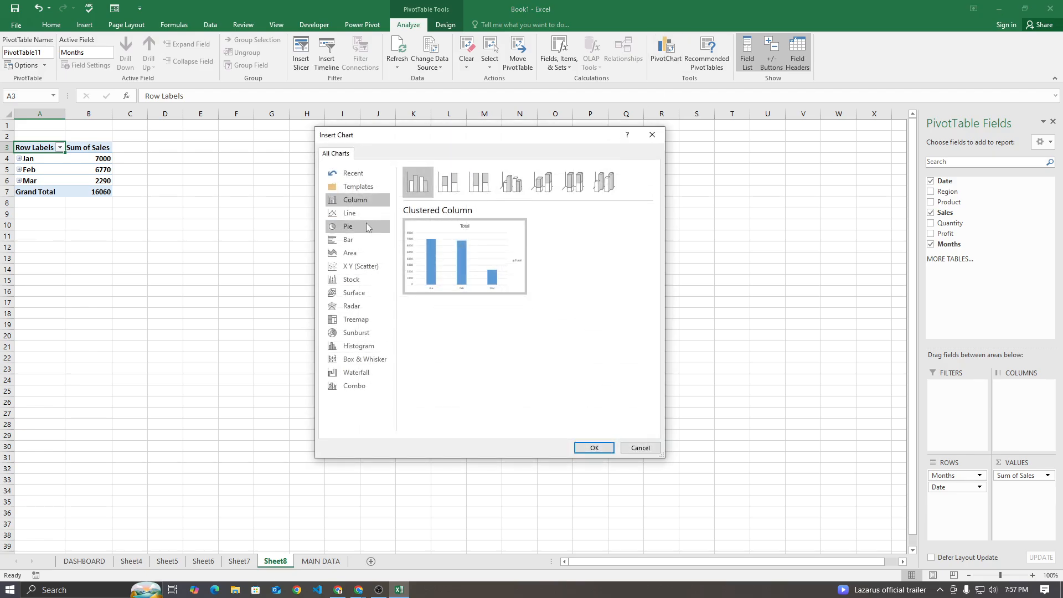
pyautogui.click(358, 237)
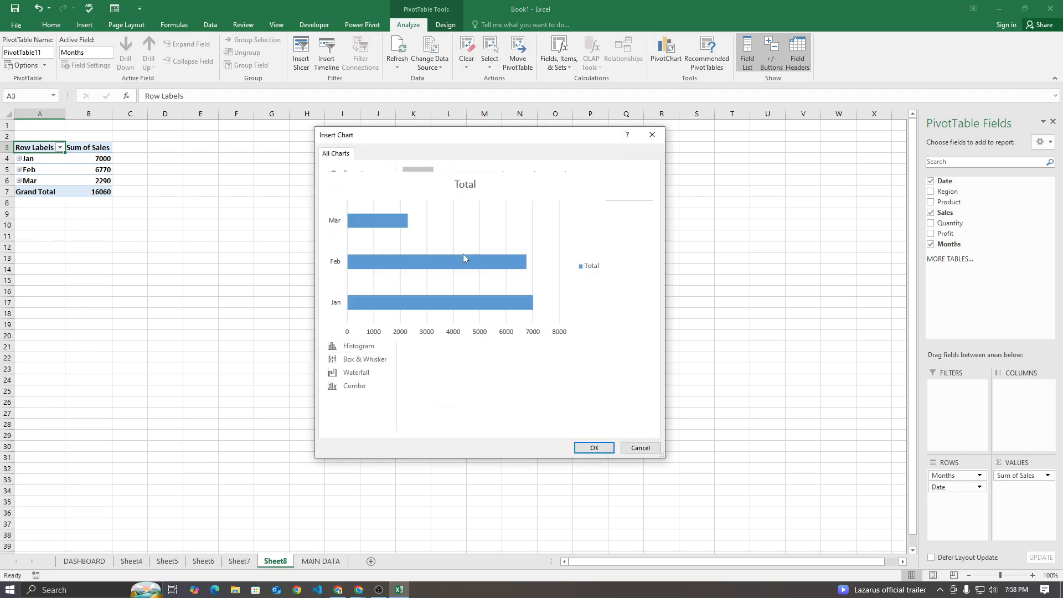
pyautogui.click(446, 184)
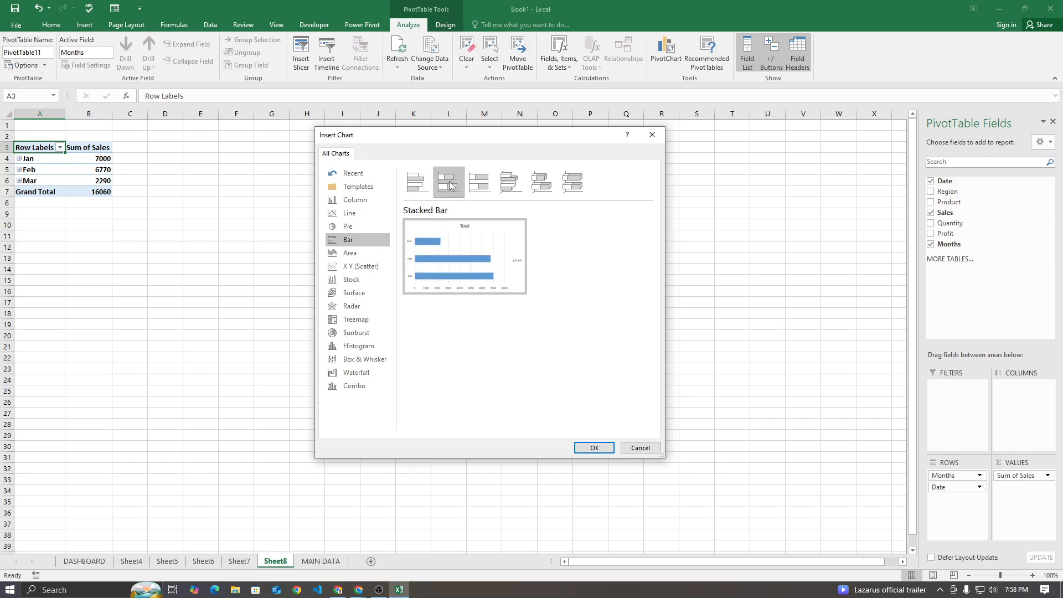
pyautogui.click(593, 448)
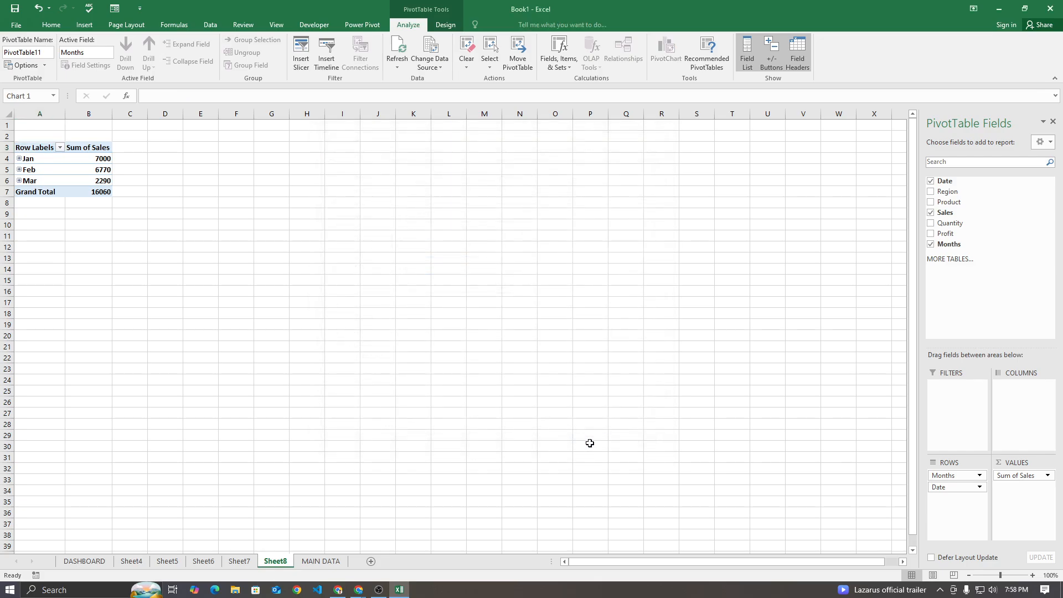
# Move the monthly sales chart to the DASHBOARD sheet and place it directly below the product sales chart
pyautogui.rightClick(511, 299)
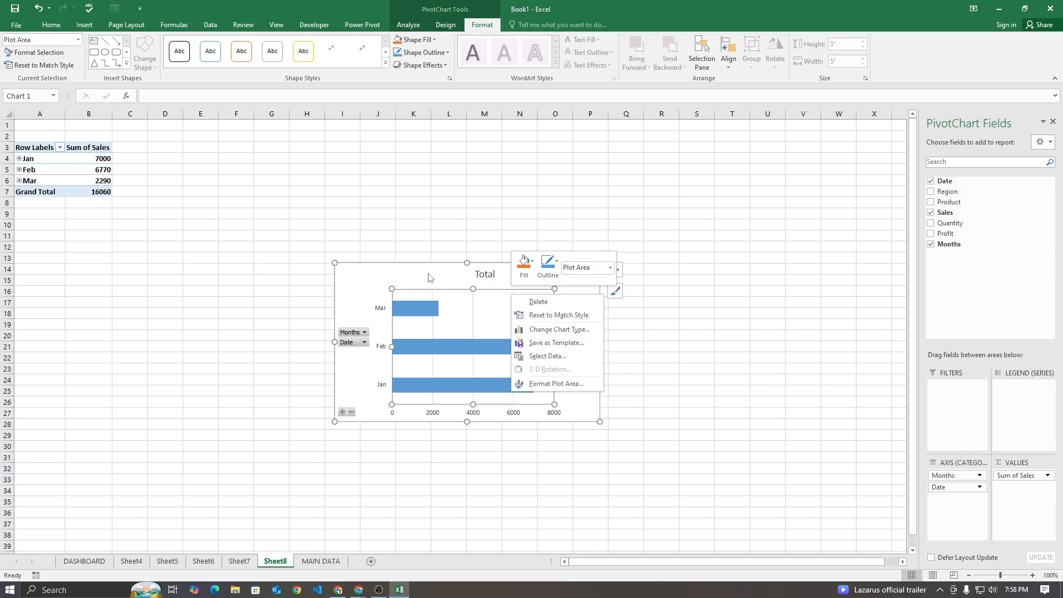
pyautogui.click(429, 277)
pyautogui.rightClick(432, 285)
pyautogui.click(465, 420)
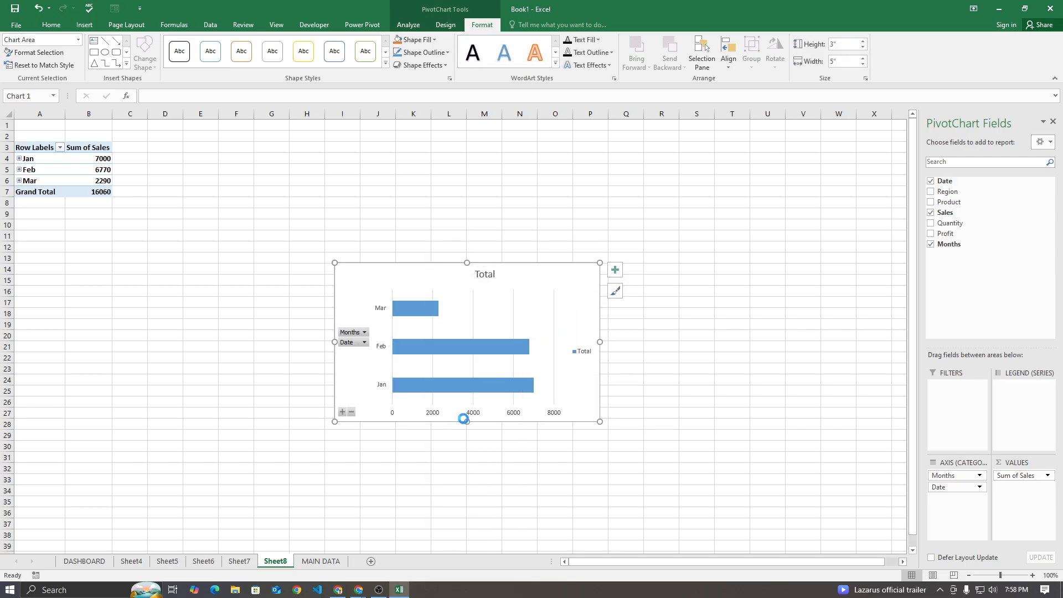
pyautogui.click(496, 434)
pyautogui.click(471, 475)
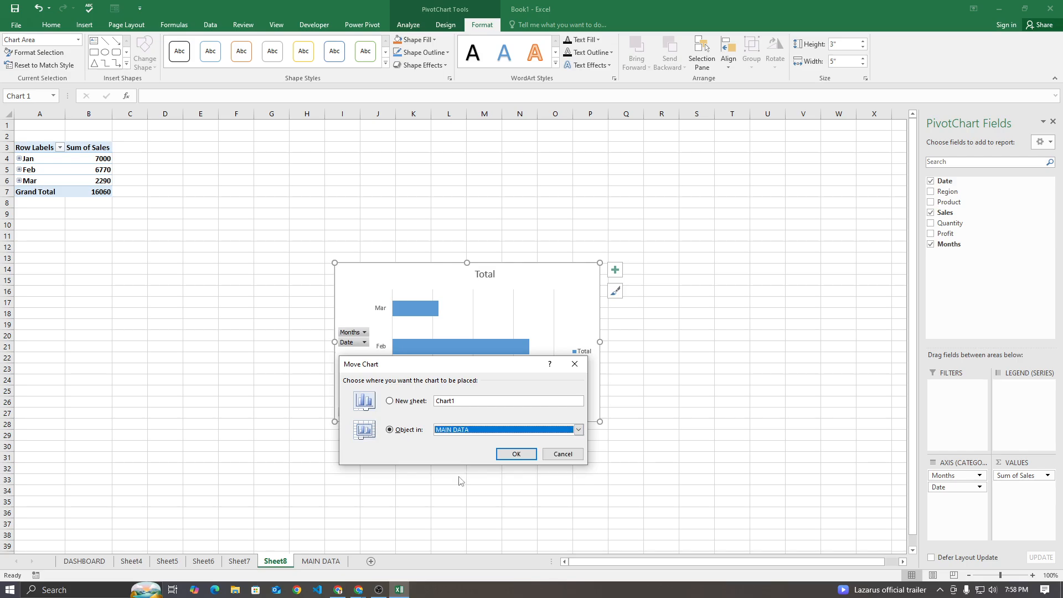
pyautogui.click(497, 433)
pyautogui.scroll(1, 462, 465)
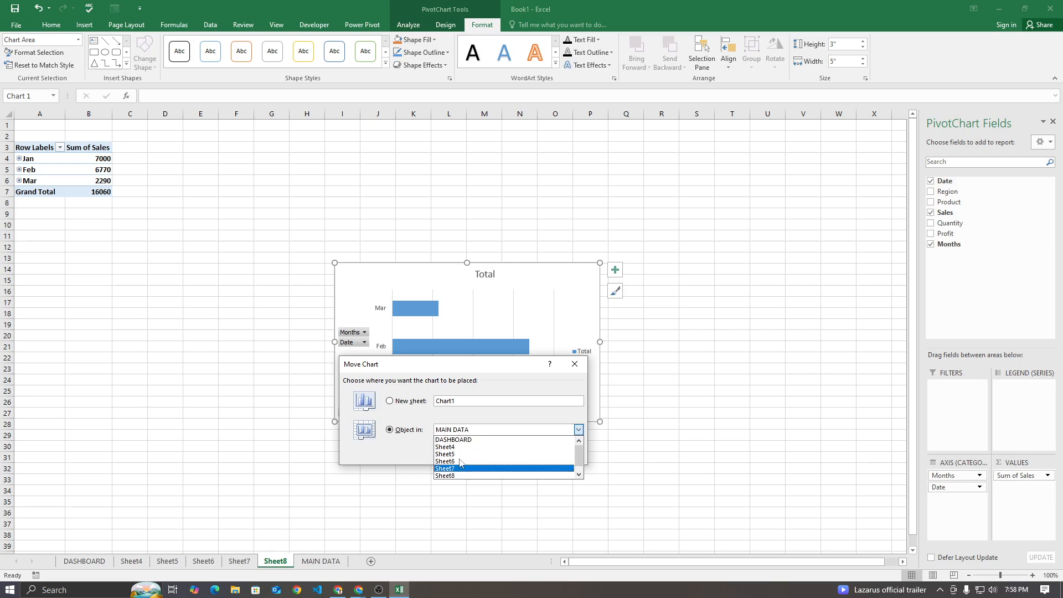
pyautogui.click(459, 440)
pyautogui.click(504, 459)
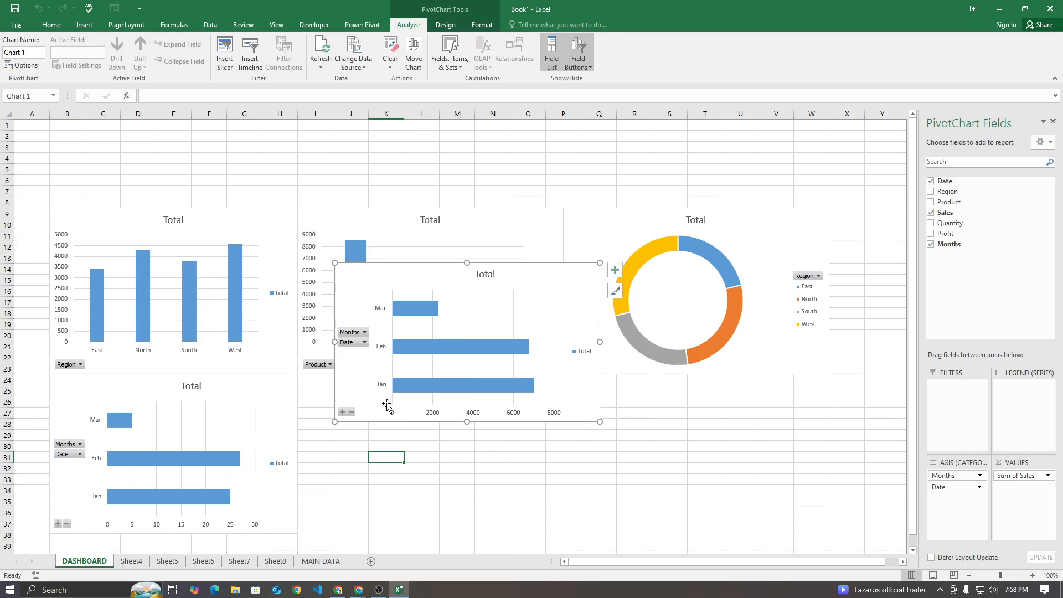
pyautogui.moveTo(380, 281); pyautogui.dragTo(344, 393)
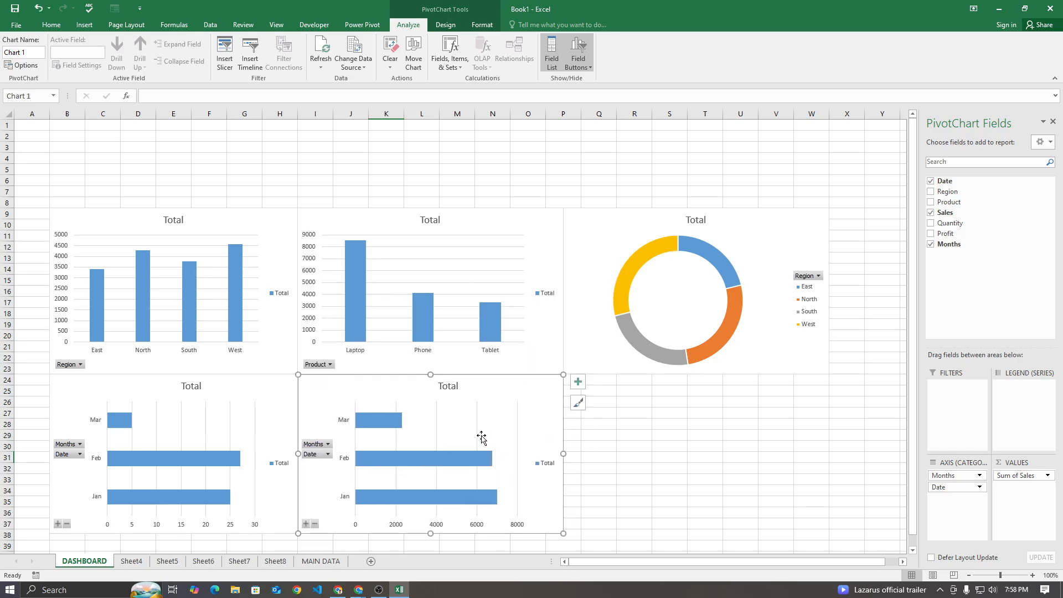
pyautogui.press('alt')
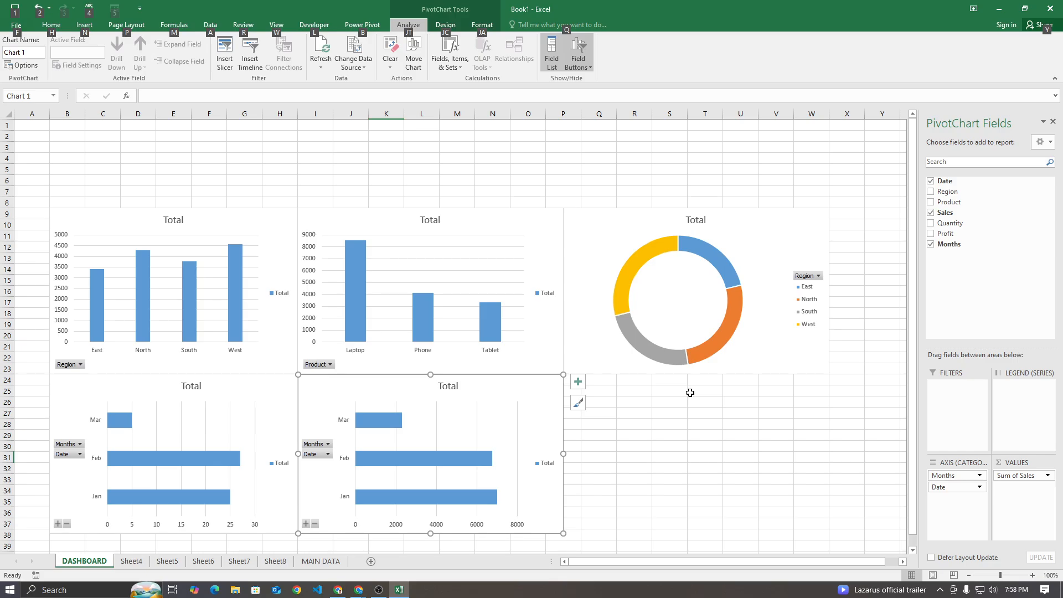
# Move the monthly sales chart under the doughnut chart and widen both monthly charts so they fill the lower row side by side
pyautogui.moveTo(348, 375)
pyautogui.mouseDown()
pyautogui.moveTo(332, 398)
pyautogui.moveTo(596, 385)
pyautogui.mouseUp()
pyautogui.moveTo(564, 455); pyautogui.dragTo(475, 452)
pyautogui.click(282, 395)
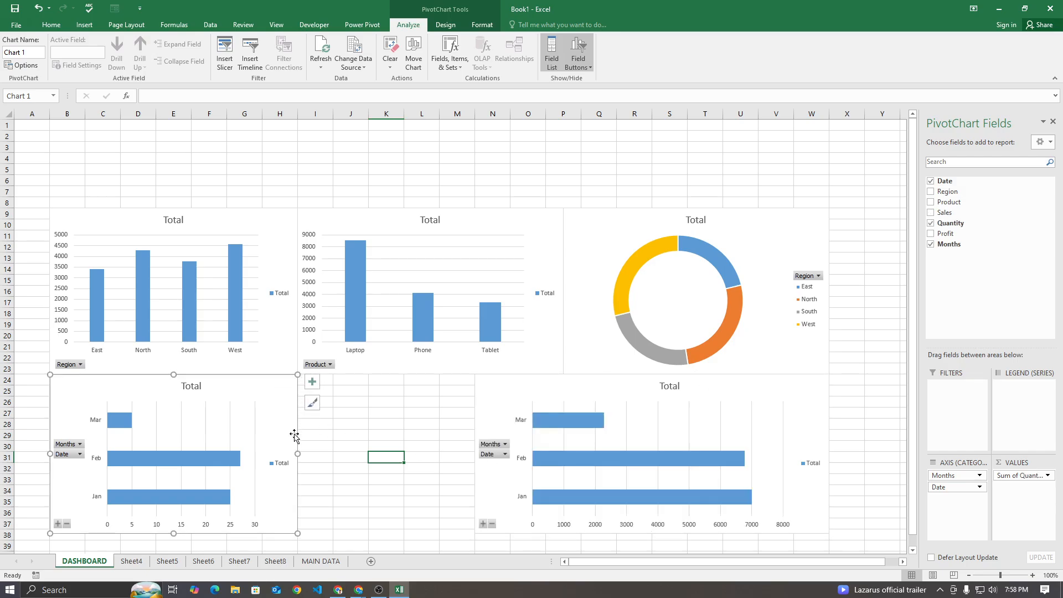
pyautogui.moveTo(298, 455); pyautogui.dragTo(465, 459)
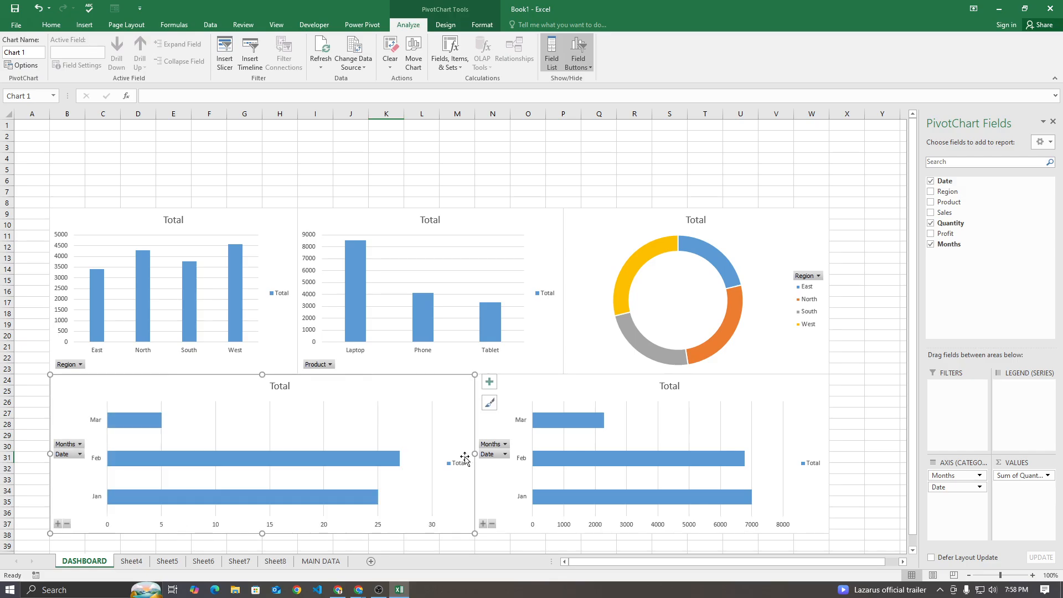
pyautogui.click(557, 181)
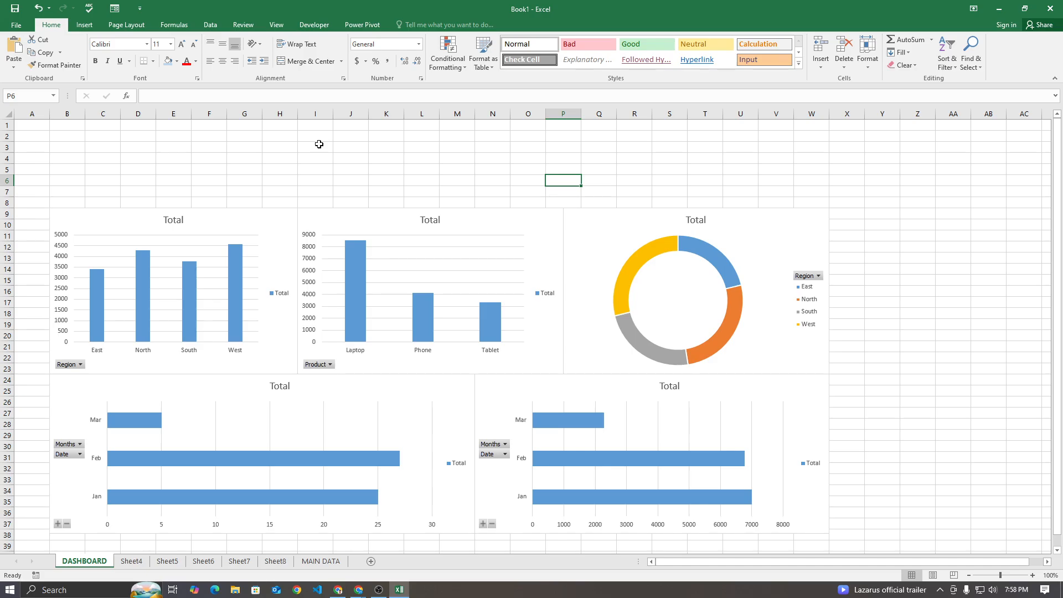
pyautogui.click(359, 590)
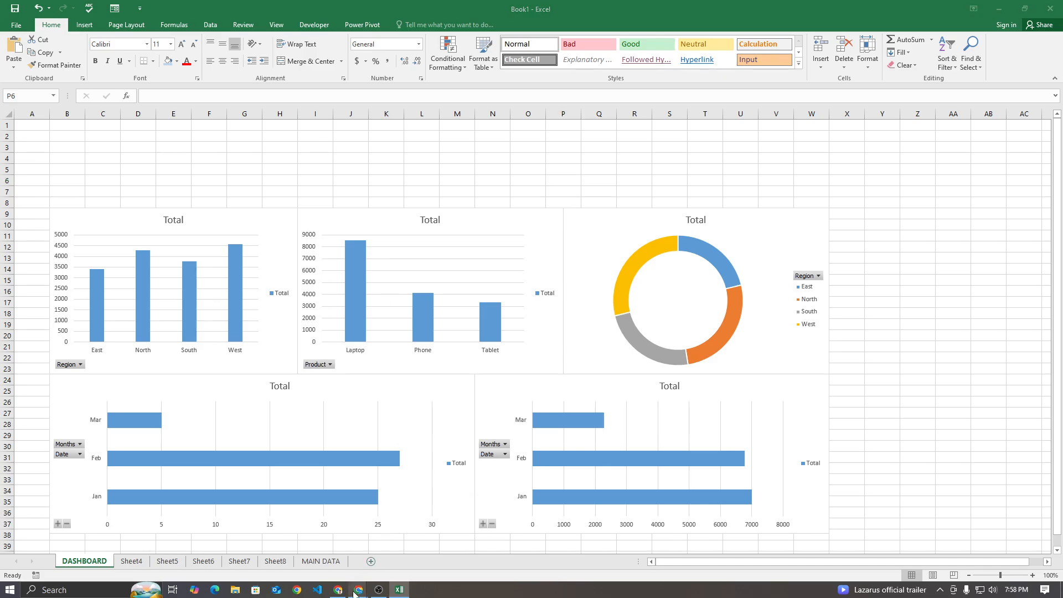
pyautogui.click(330, 548)
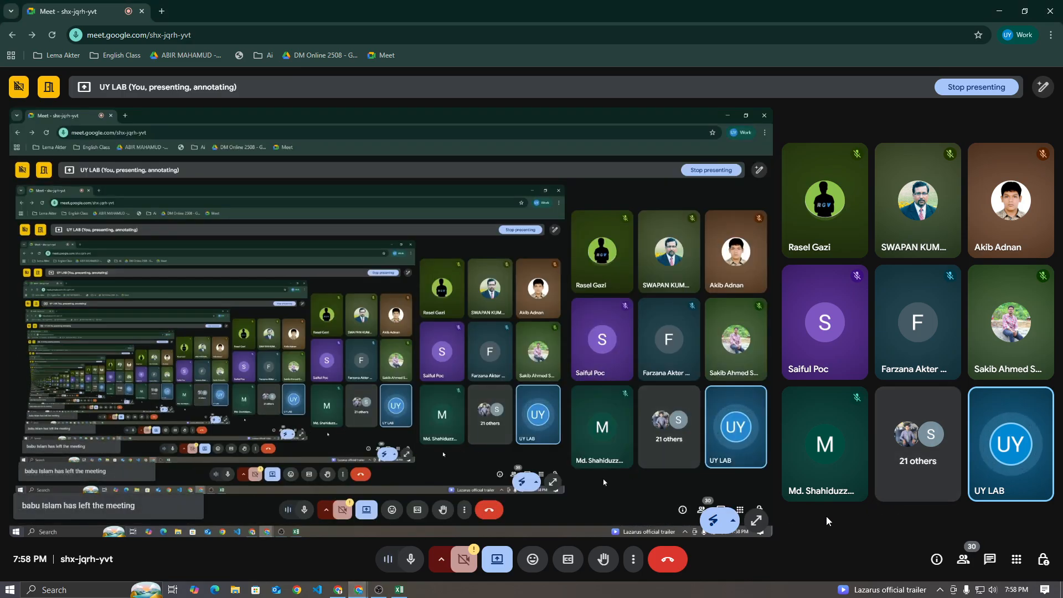
pyautogui.click(339, 589)
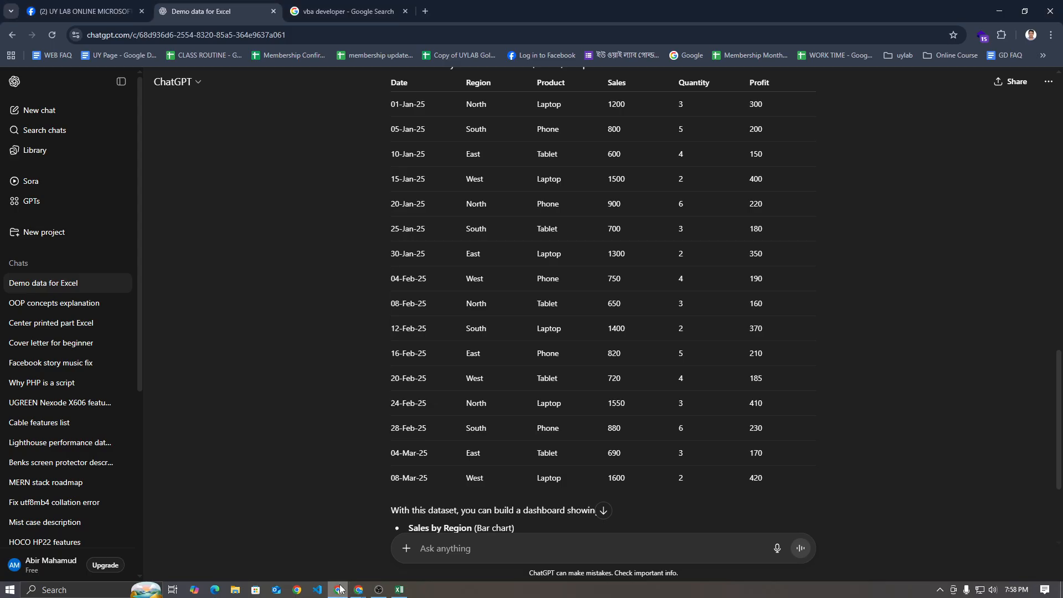
pyautogui.click(399, 590)
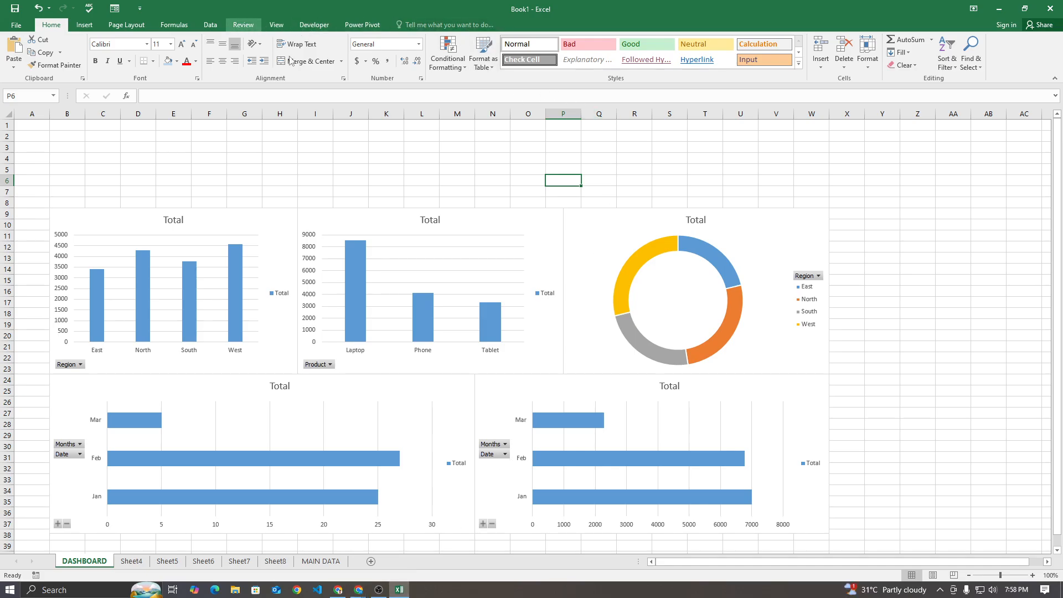
# Insert Region and Product slicers from the region sales chart
pyautogui.click(566, 216)
pyautogui.click(524, 215)
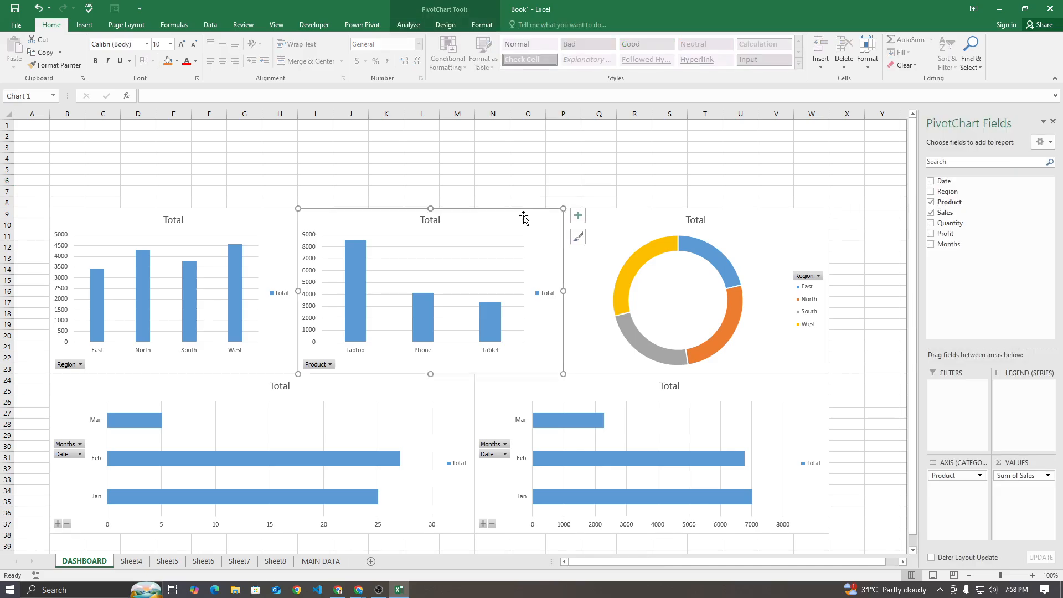
pyautogui.click(276, 212)
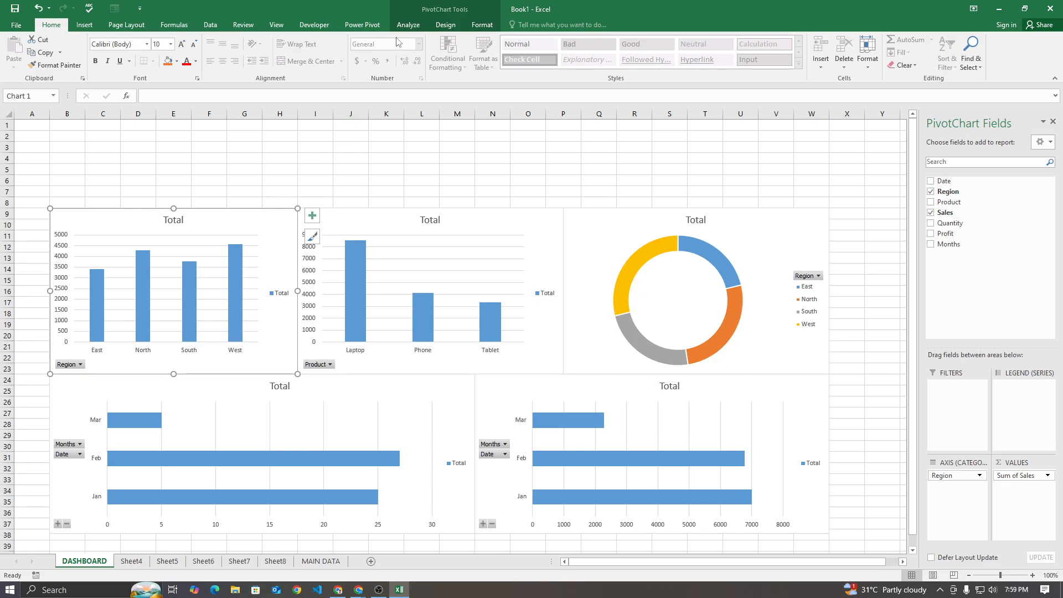
pyautogui.click(408, 24)
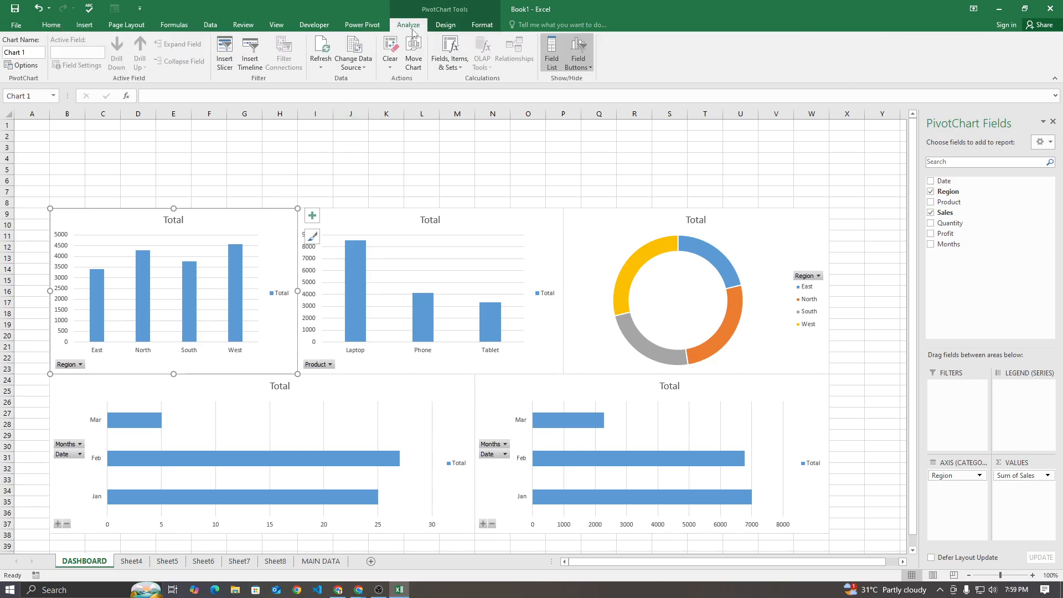
pyautogui.click(225, 61)
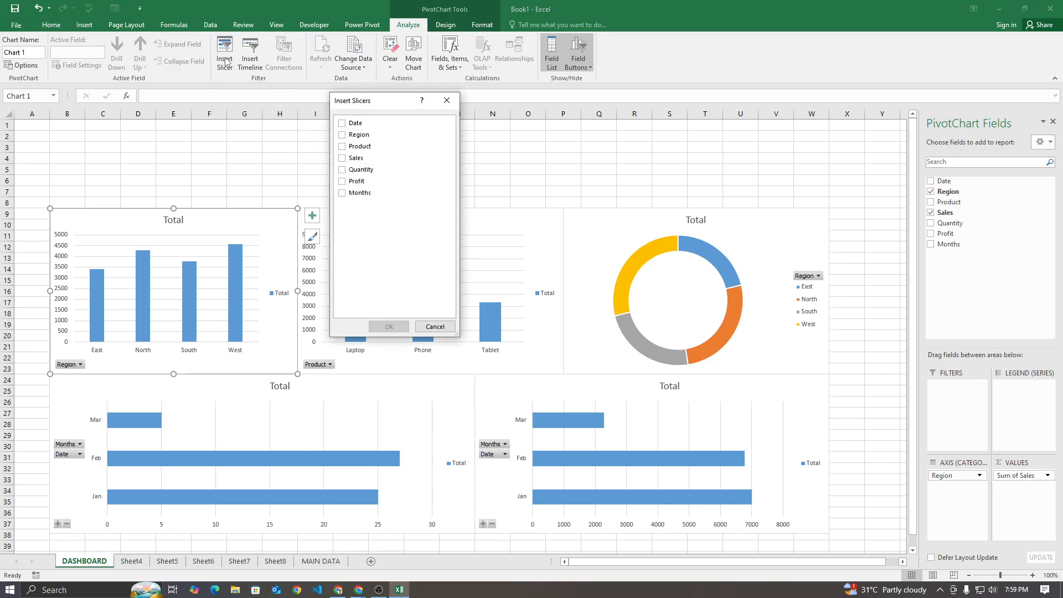
pyautogui.click(346, 125)
pyautogui.click(345, 126)
pyautogui.click(344, 136)
pyautogui.click(387, 327)
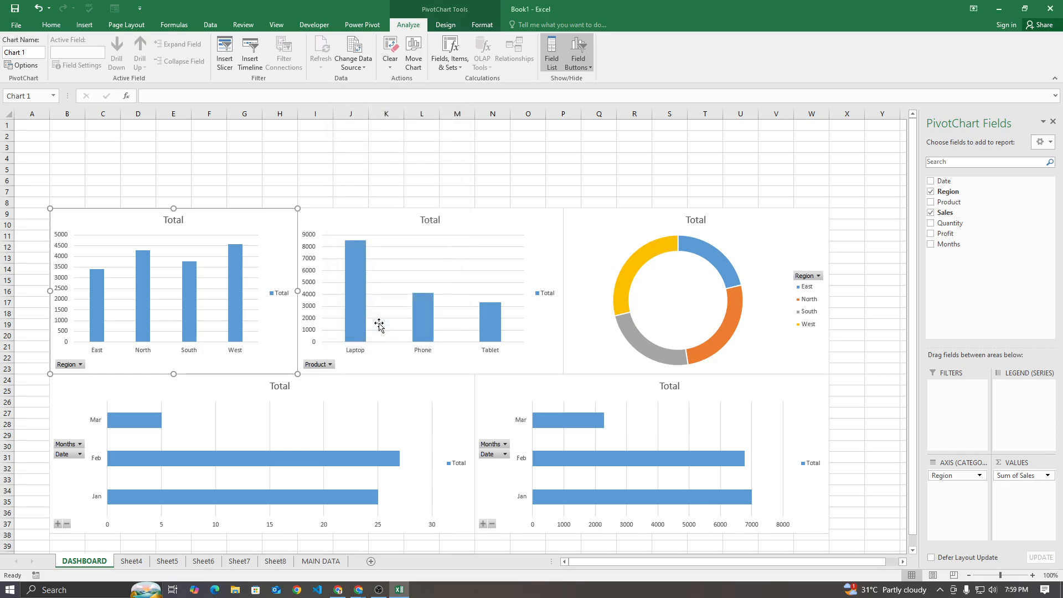
# Place the Product slicer beside the doughnut chart with the Region slicer beneath it, and shorten both to fit the chart's height
pyautogui.moveTo(461, 284); pyautogui.dragTo(855, 212)
pyautogui.moveTo(439, 261); pyautogui.dragTo(869, 362)
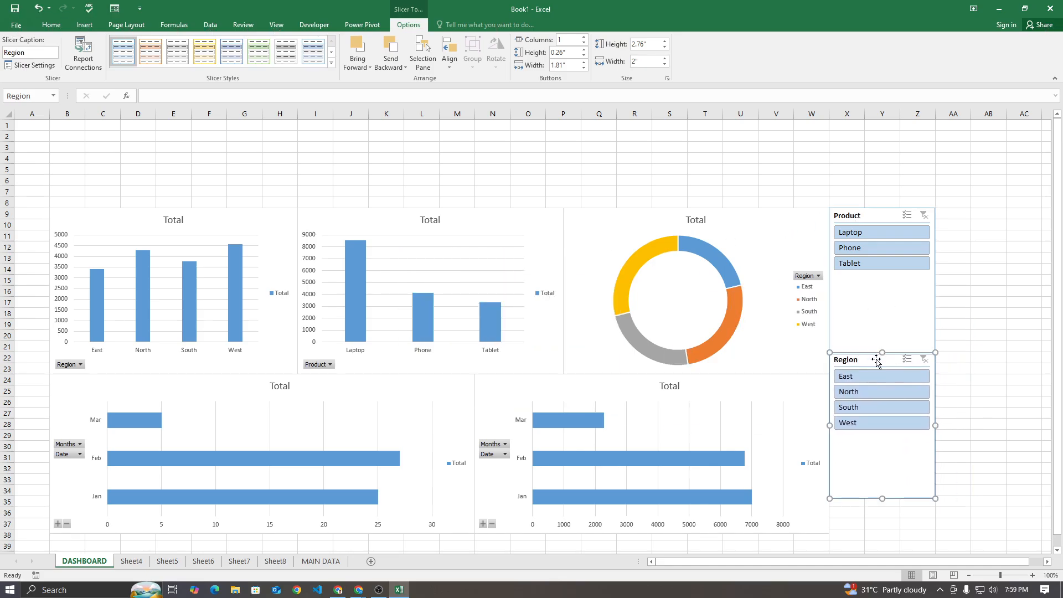
pyautogui.click(979, 292)
pyautogui.click(883, 350)
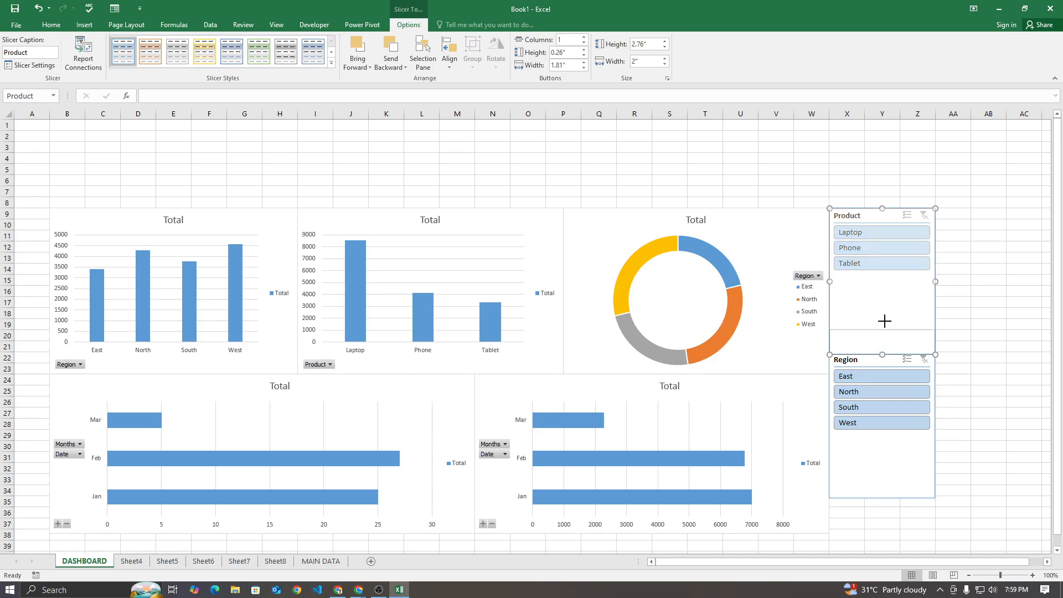
pyautogui.moveTo(885, 284); pyautogui.dragTo(881, 283)
pyautogui.click(878, 359)
pyautogui.moveTo(877, 359); pyautogui.dragTo(878, 292)
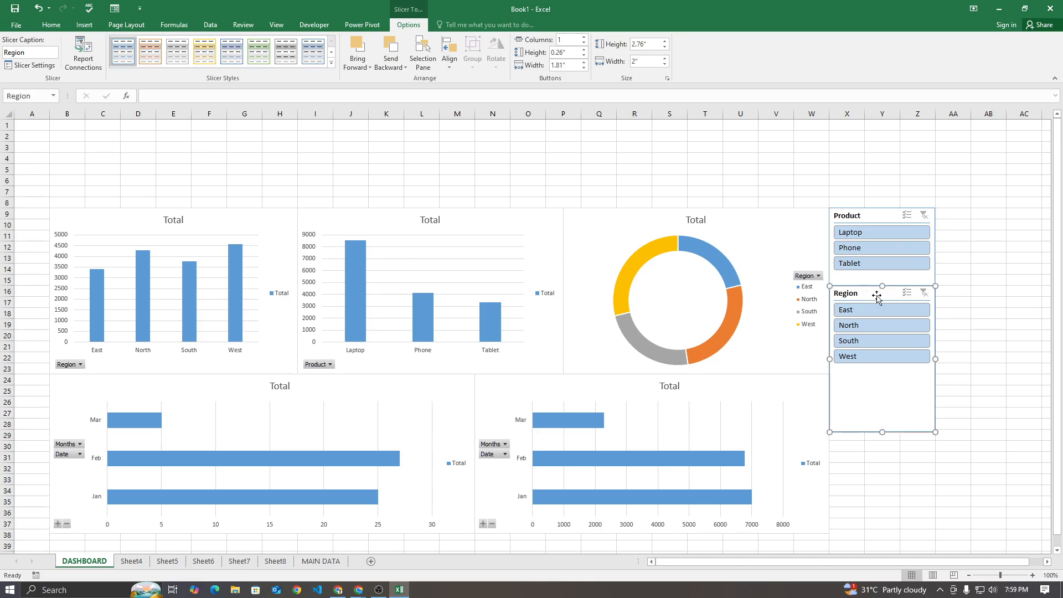
pyautogui.moveTo(883, 432); pyautogui.dragTo(881, 373)
pyautogui.click(973, 390)
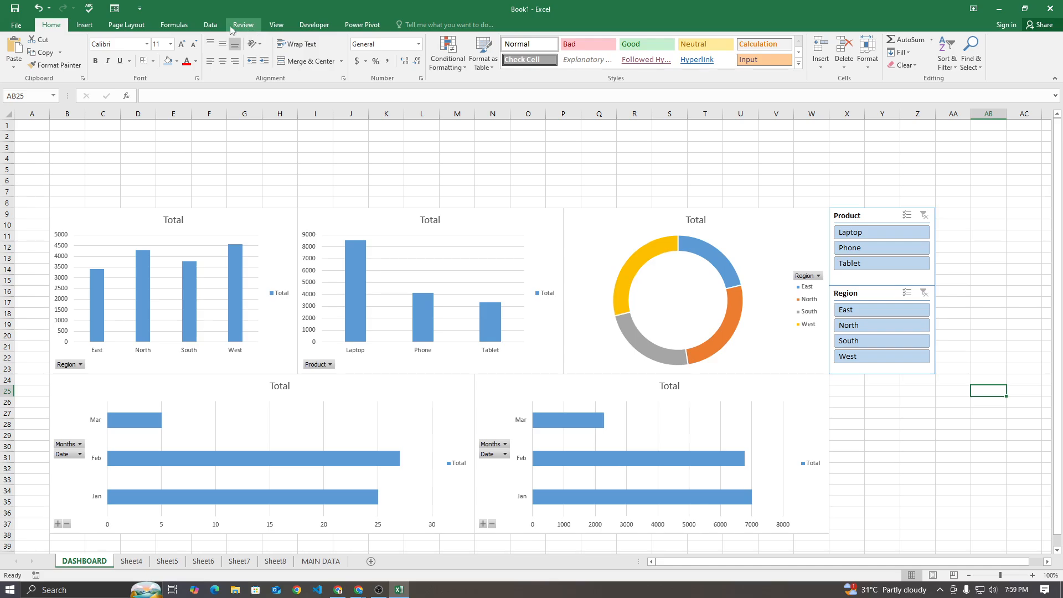
# Insert a Date timeline from the product sales chart
pyautogui.click(500, 221)
pyautogui.click(412, 27)
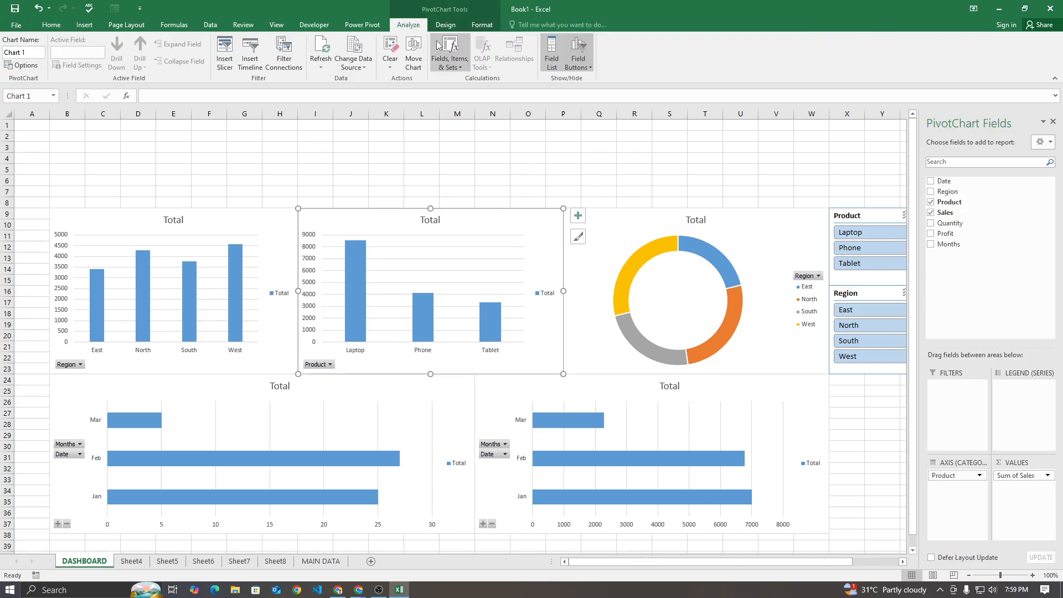
pyautogui.click(250, 55)
pyautogui.click(414, 130)
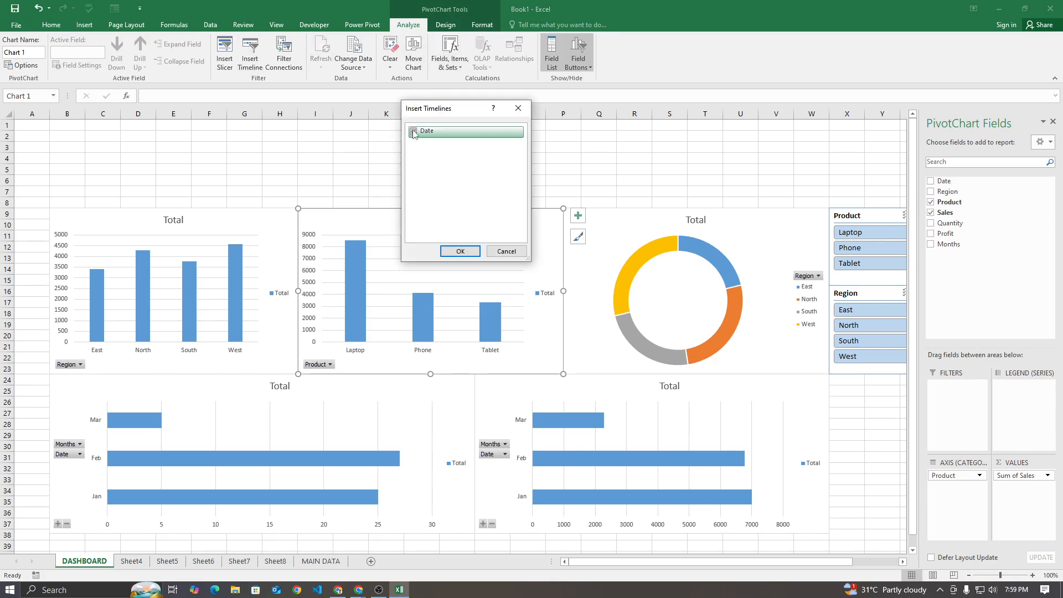
pyautogui.click(459, 251)
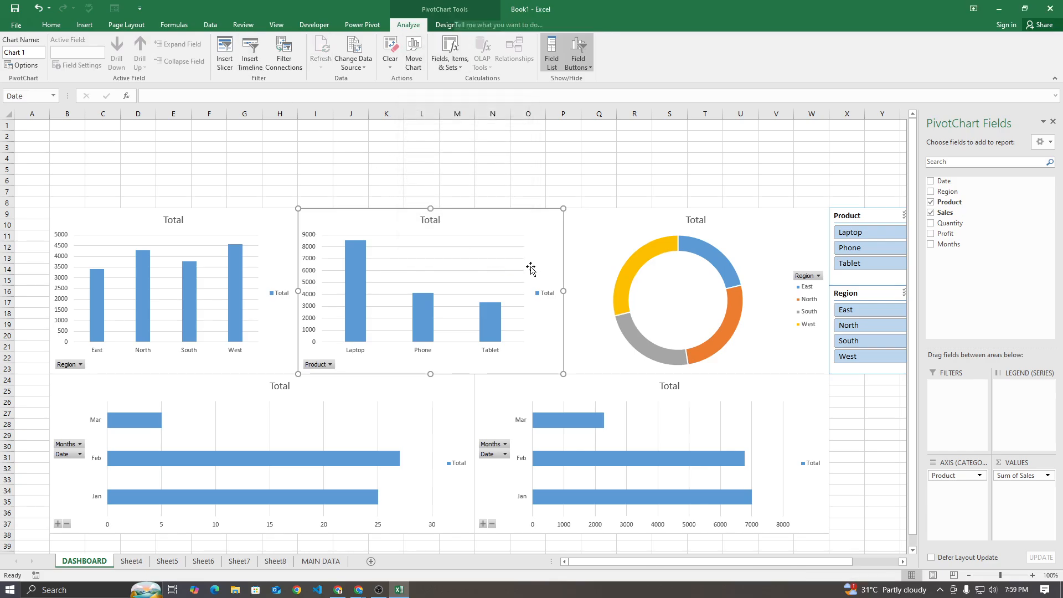
# Fit the Date timeline above the doughnut chart and slicers, and align the product and doughnut charts' shared edge with the timeline's left edge
pyautogui.moveTo(494, 302); pyautogui.dragTo(864, 127)
pyautogui.moveTo(743, 168); pyautogui.dragTo(570, 166)
pyautogui.click(570, 289)
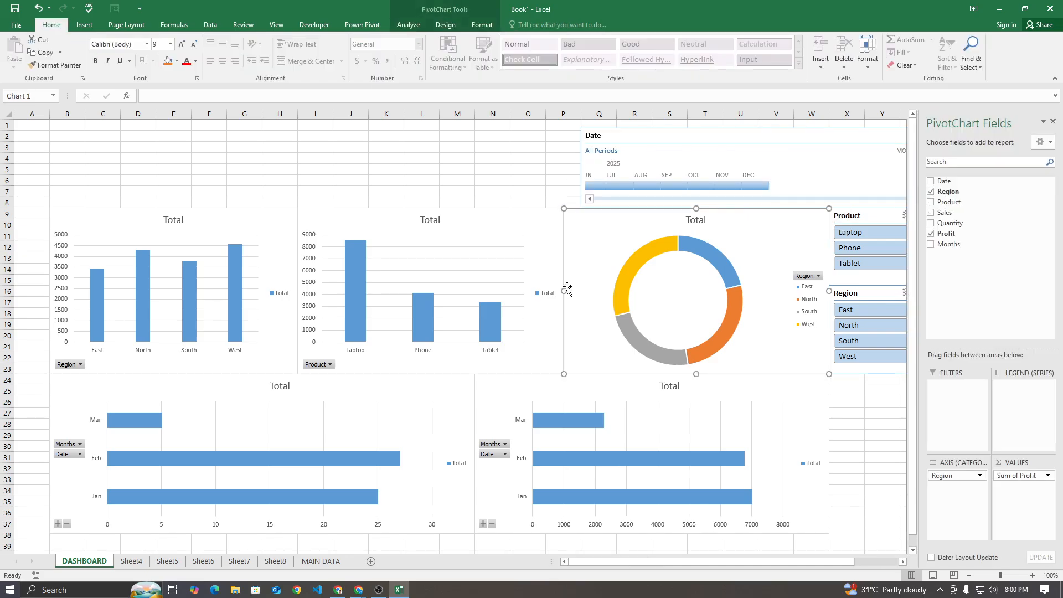
pyautogui.moveTo(578, 292); pyautogui.dragTo(581, 291)
pyautogui.click(564, 288)
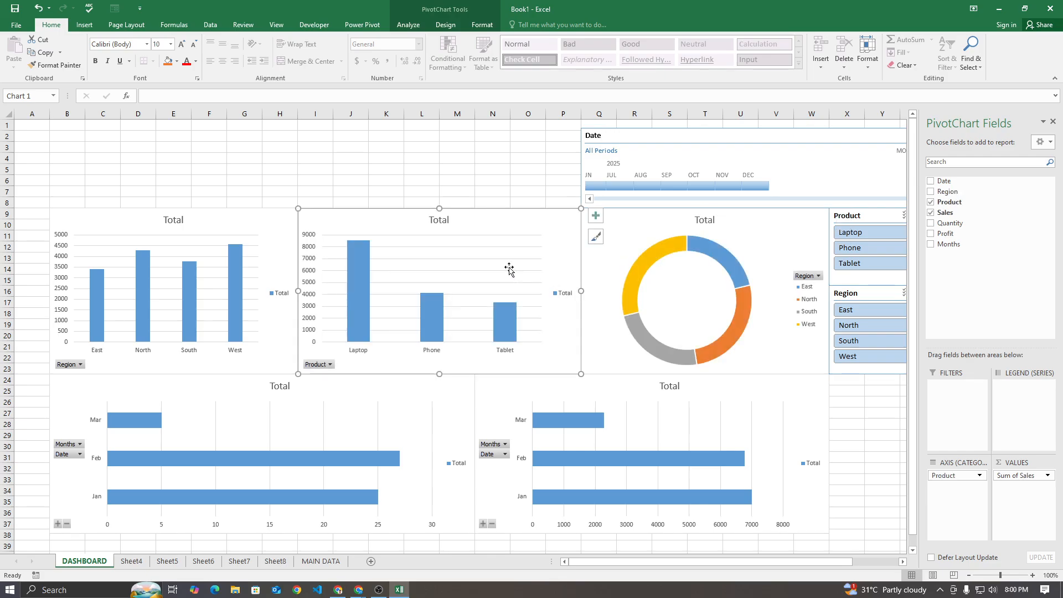
pyautogui.click(420, 191)
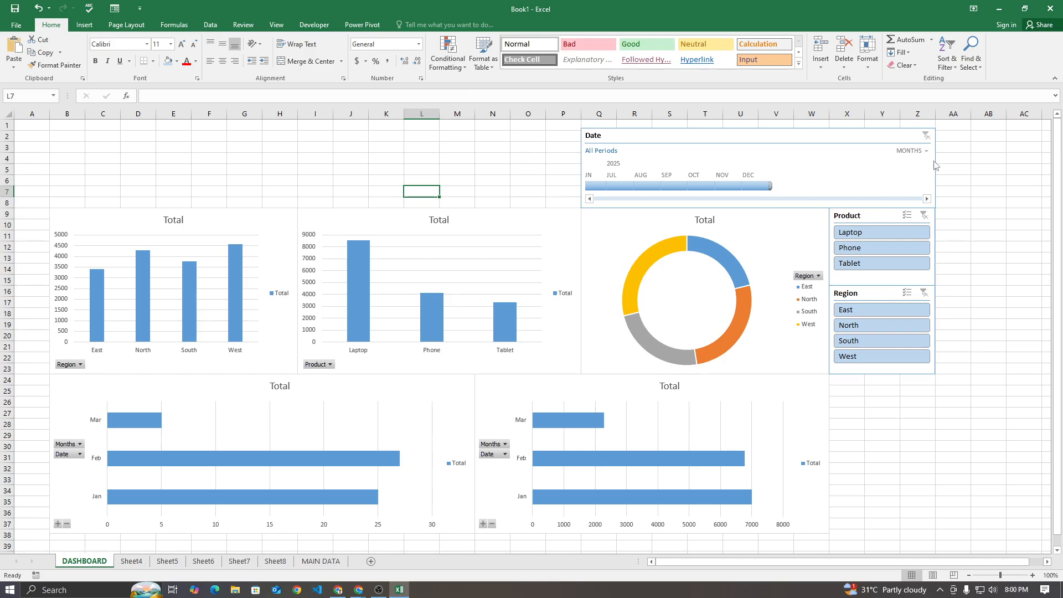
# Move the Region slicer down beside the monthly sales chart and extend both monthly charts down to the end of row 38
pyautogui.moveTo(873, 311); pyautogui.dragTo(874, 451)
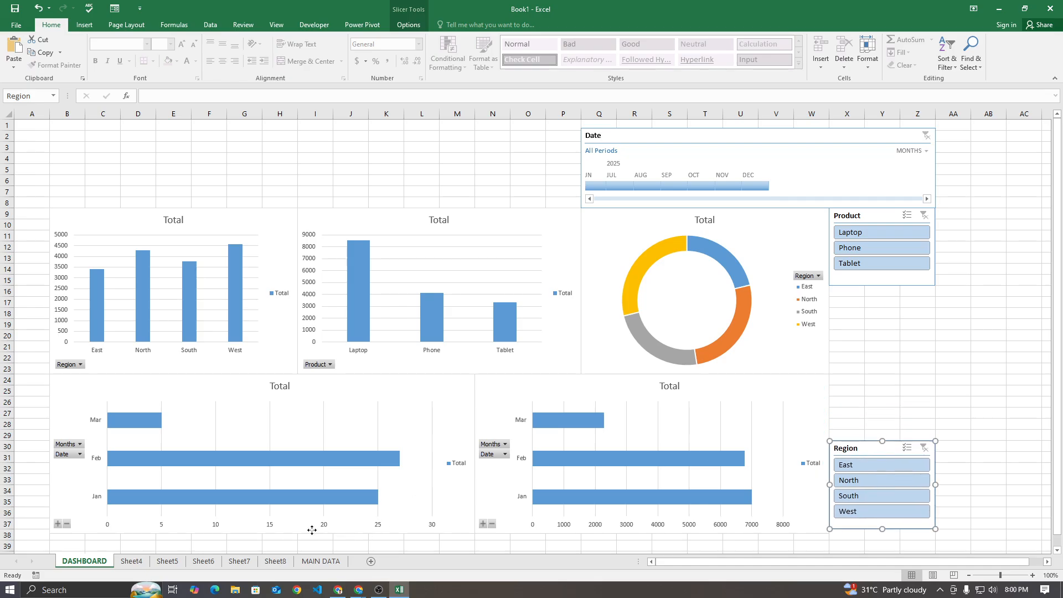
pyautogui.click(268, 534)
pyautogui.moveTo(263, 533); pyautogui.dragTo(263, 540)
pyautogui.click(523, 531)
pyautogui.moveTo(652, 533); pyautogui.dragTo(652, 540)
# Stretch the Region slicer to the full height of the lower chart row and the Product slicer to that of the upper row
pyautogui.click(846, 527)
pyautogui.moveTo(882, 530); pyautogui.dragTo(883, 540)
pyautogui.moveTo(869, 380); pyautogui.dragTo(870, 379)
pyautogui.click(880, 283)
pyautogui.moveTo(883, 286); pyautogui.dragTo(893, 372)
pyautogui.click(973, 334)
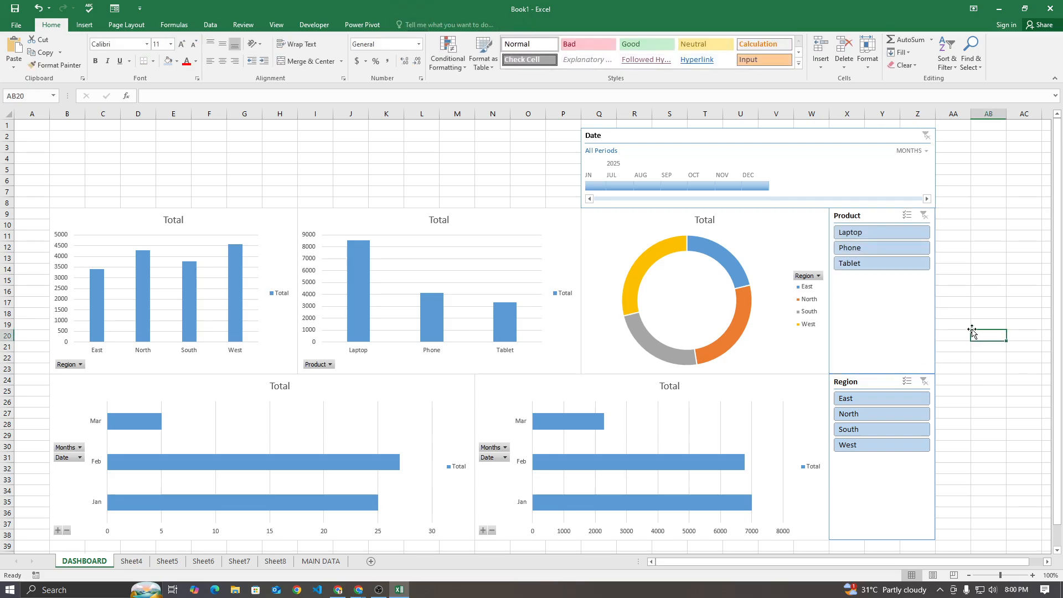
pyautogui.moveTo(56, 136); pyautogui.dragTo(554, 207)
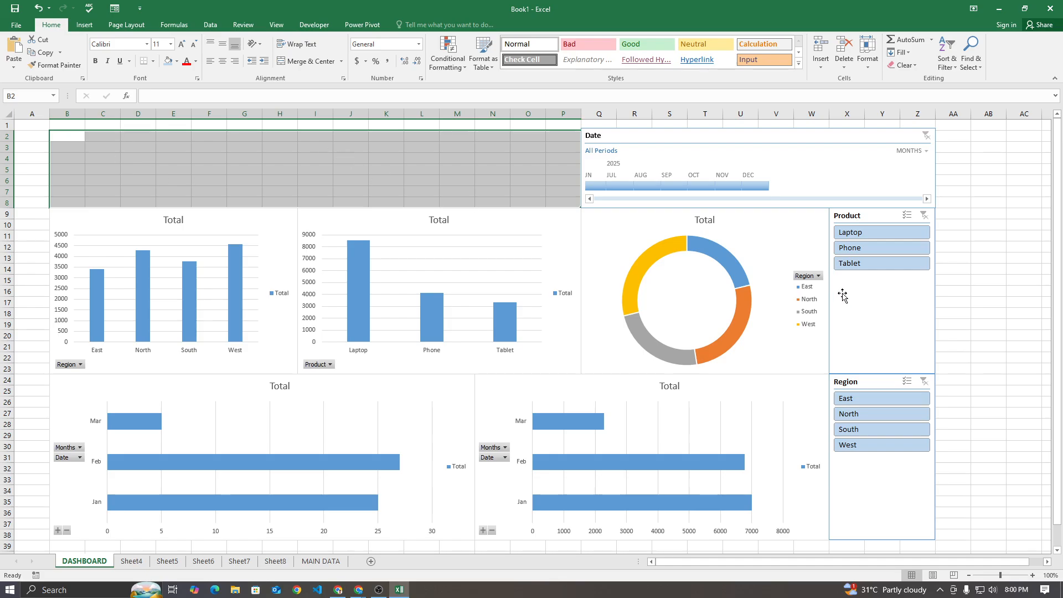
pyautogui.click(955, 281)
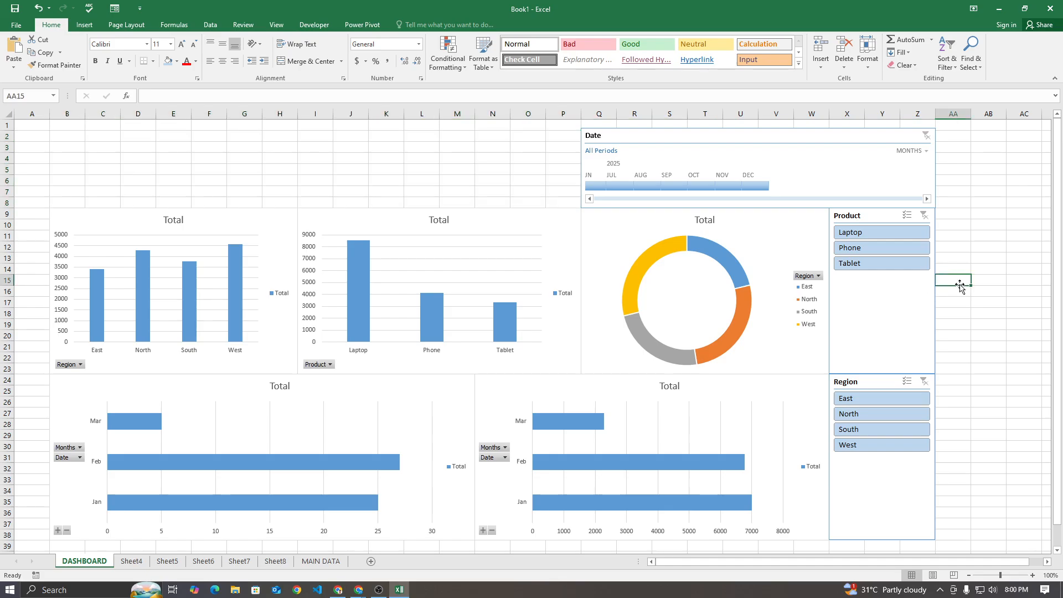
pyautogui.click(868, 287)
pyautogui.click(883, 468)
pyautogui.click(879, 309)
pyautogui.click(879, 475)
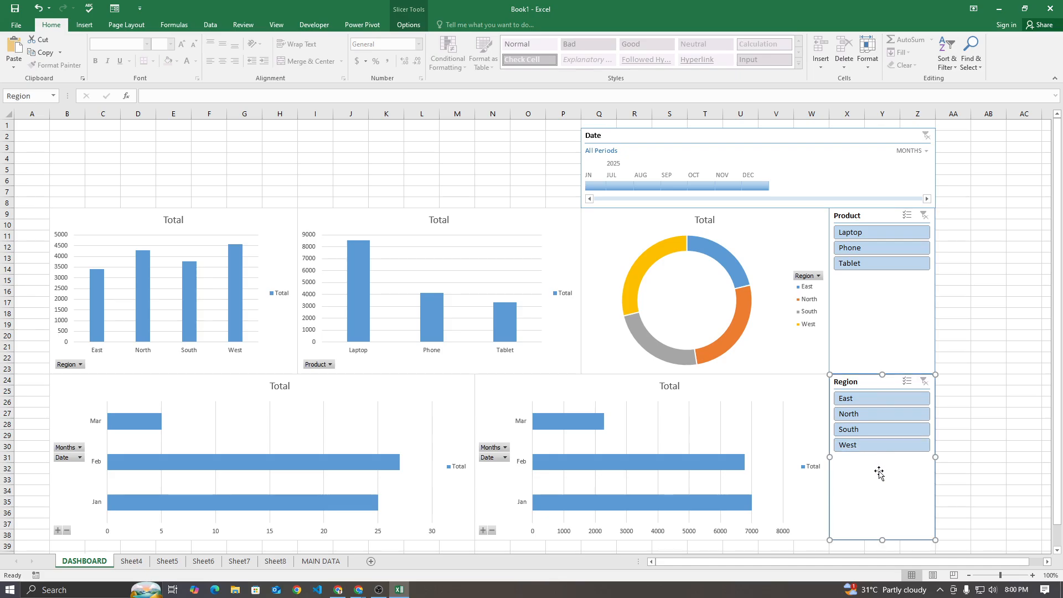
# Test the Product slicer by filtering on Phone and Laptop in turn, ending with Tablet selected
pyautogui.click(883, 303)
pyautogui.click(876, 248)
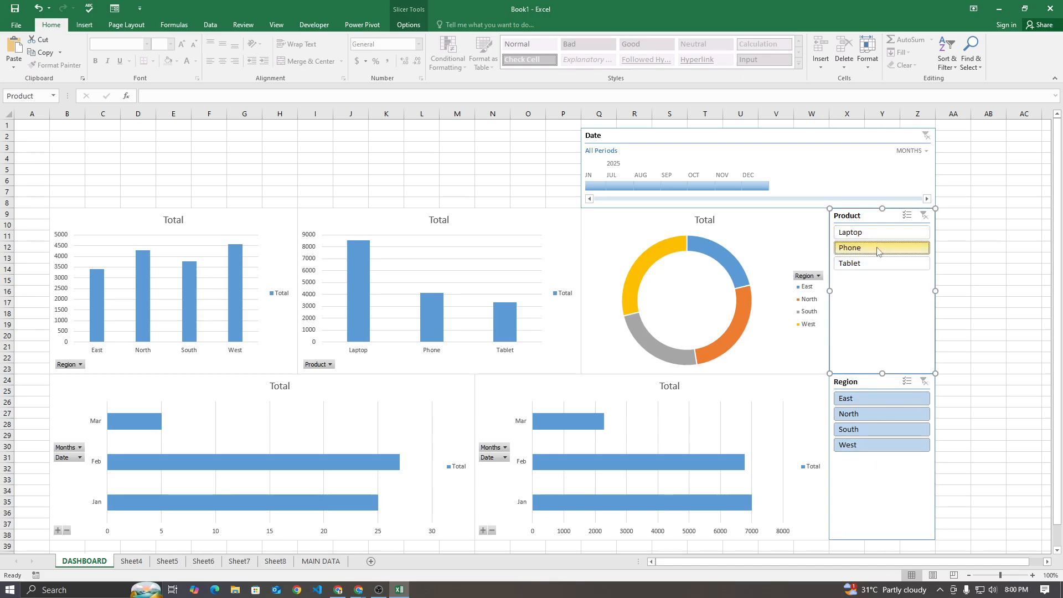
pyautogui.click(874, 237)
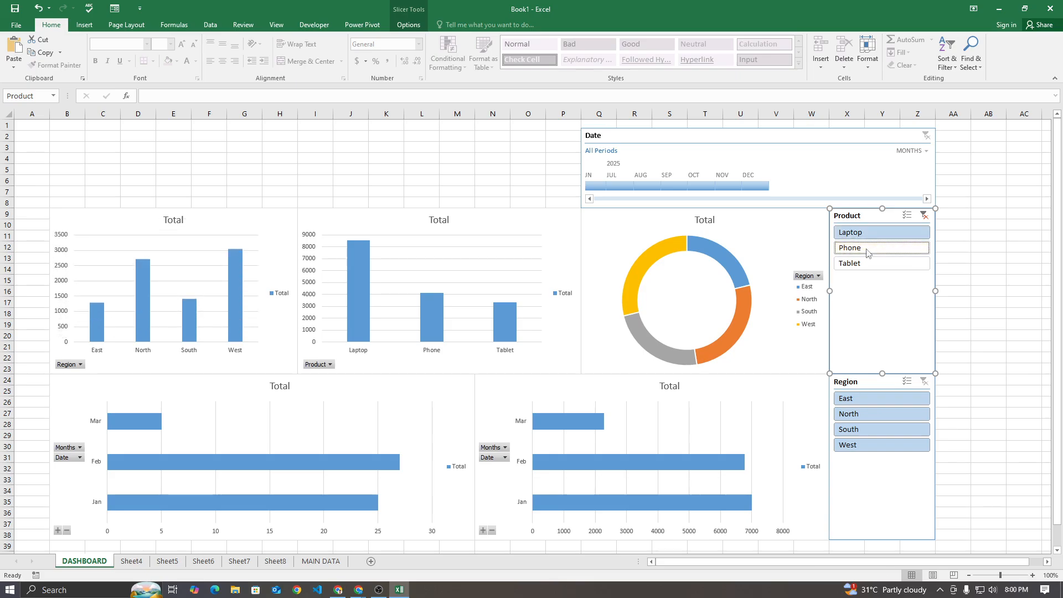
pyautogui.click(869, 249)
pyautogui.click(868, 265)
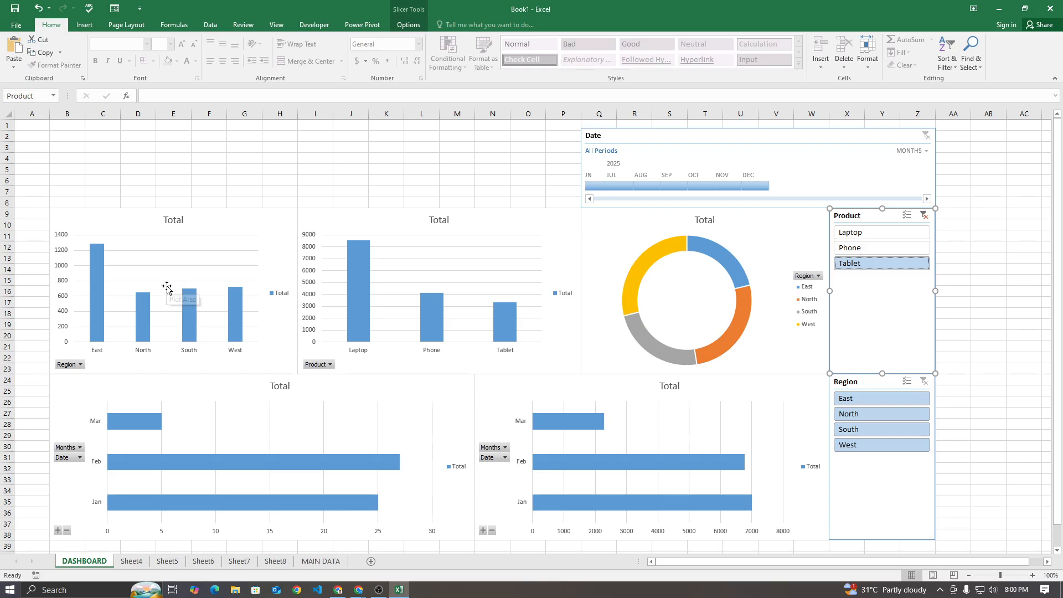
# Connect the Product slicer to PivotTable8, PivotTable9, PivotTable10 and PivotTable11 in addition to PivotTable7
pyautogui.rightClick(883, 285)
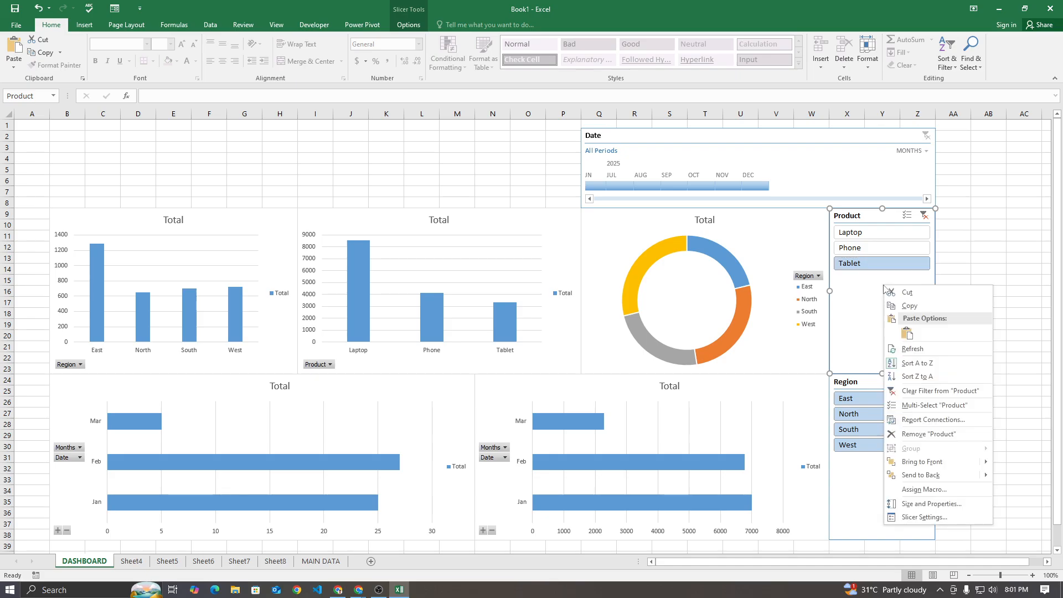
pyautogui.click(922, 422)
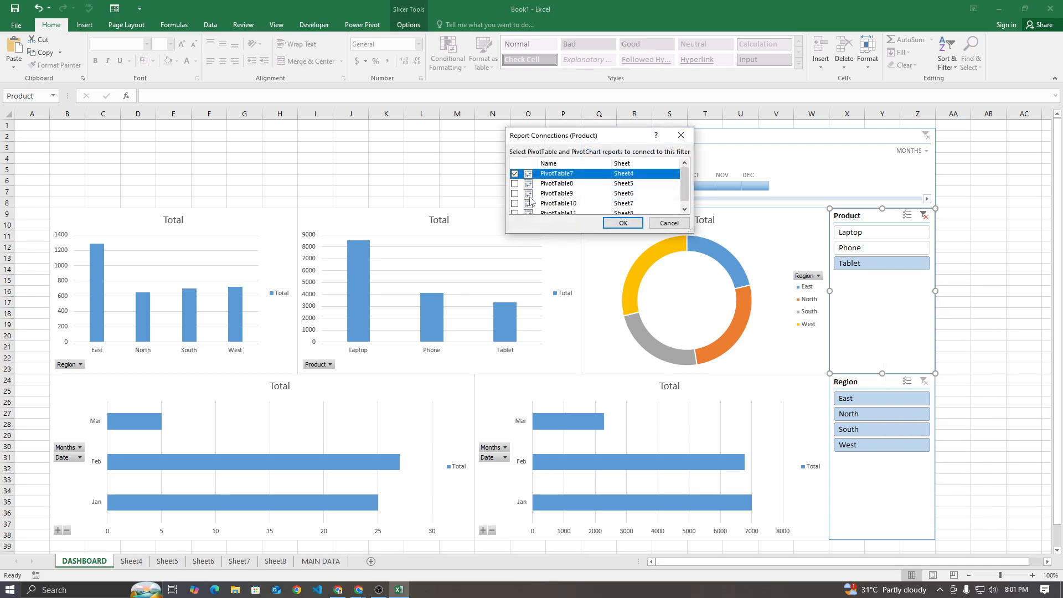
pyautogui.scroll(-1, 572, 198)
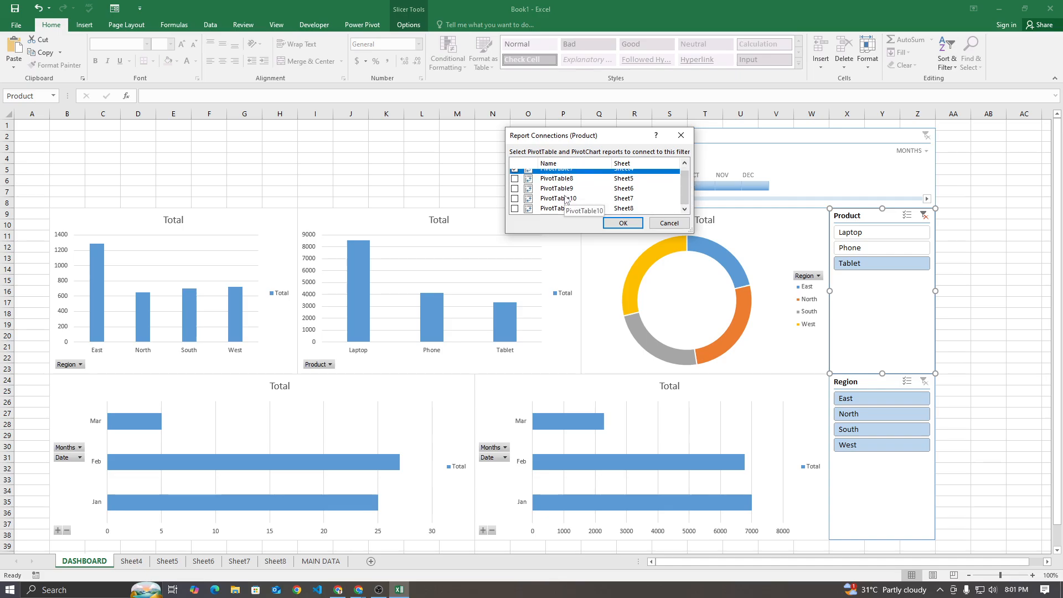
pyautogui.click(514, 178)
pyautogui.click(515, 189)
pyautogui.click(515, 198)
pyautogui.click(515, 209)
pyautogui.click(620, 224)
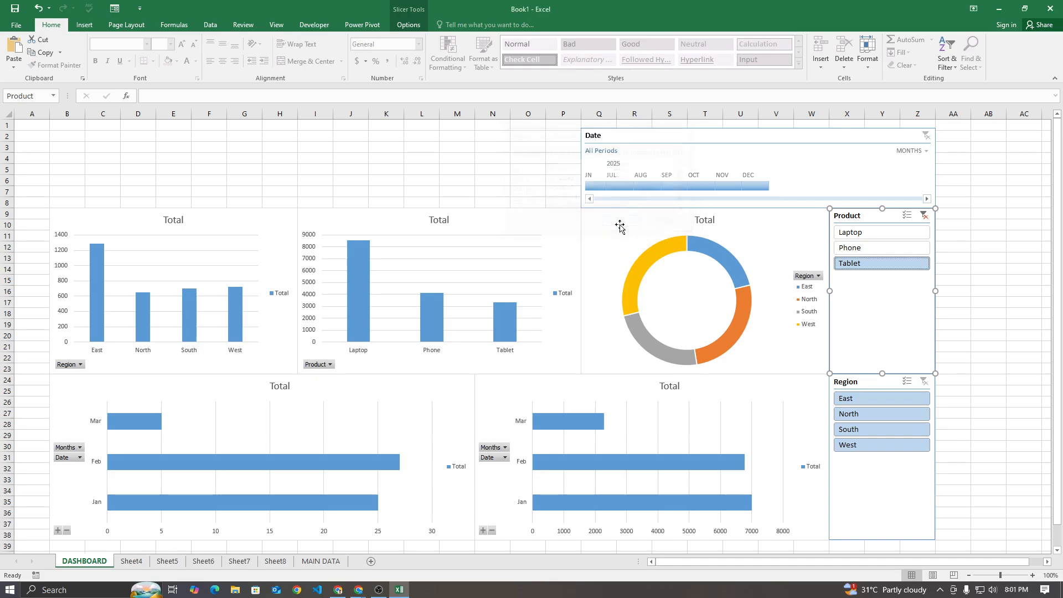
# Connect the Region slicer to PivotTable8, PivotTable9, PivotTable10 and PivotTable11 in addition to PivotTable7
pyautogui.click(880, 481)
pyautogui.rightClick(879, 473)
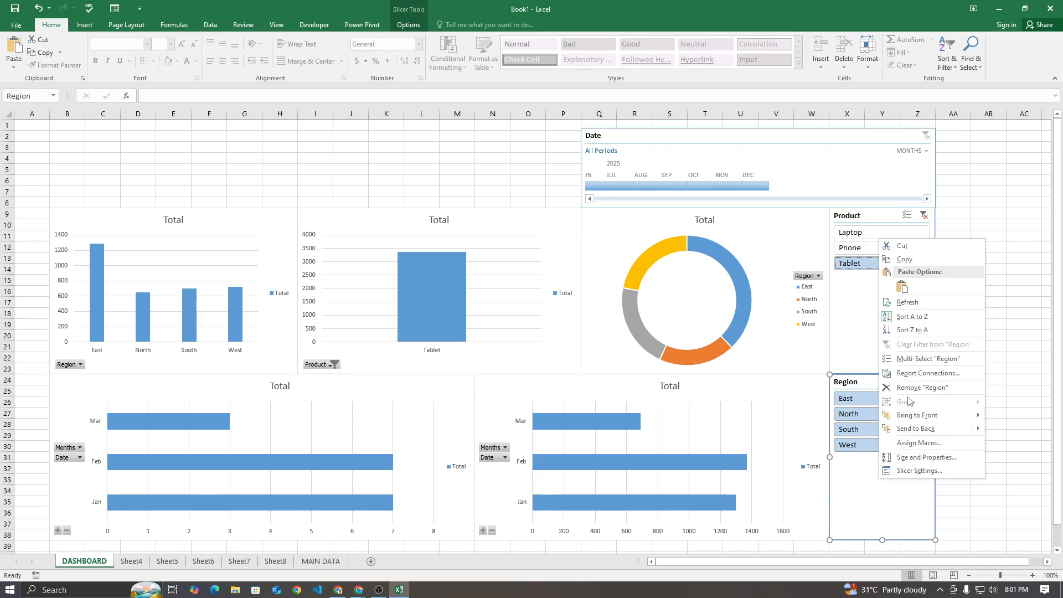
pyautogui.click(922, 373)
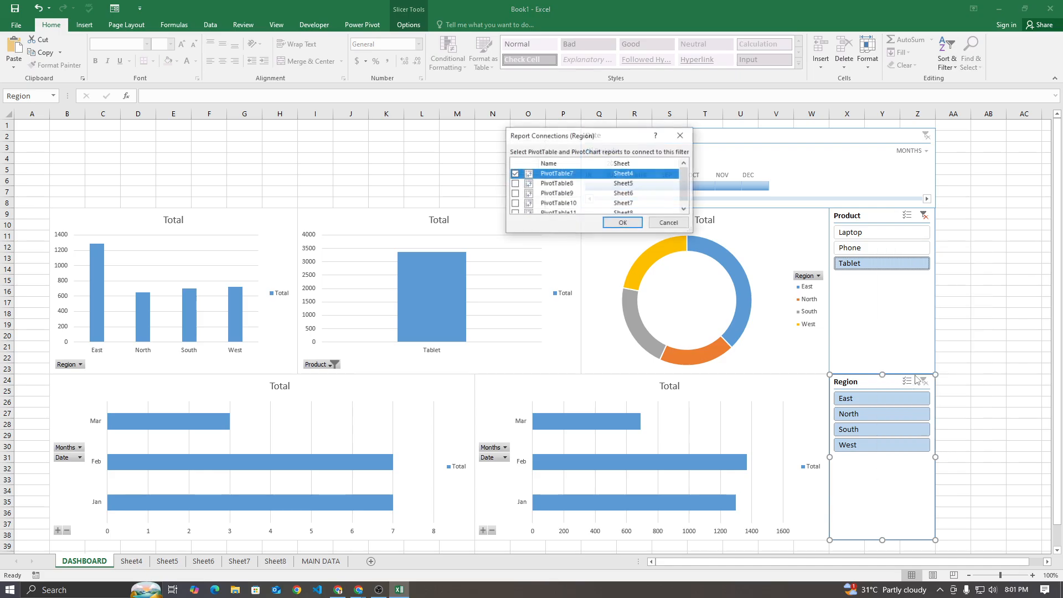
pyautogui.click(515, 183)
pyautogui.click(514, 194)
pyautogui.click(514, 203)
pyautogui.click(515, 208)
pyautogui.click(623, 223)
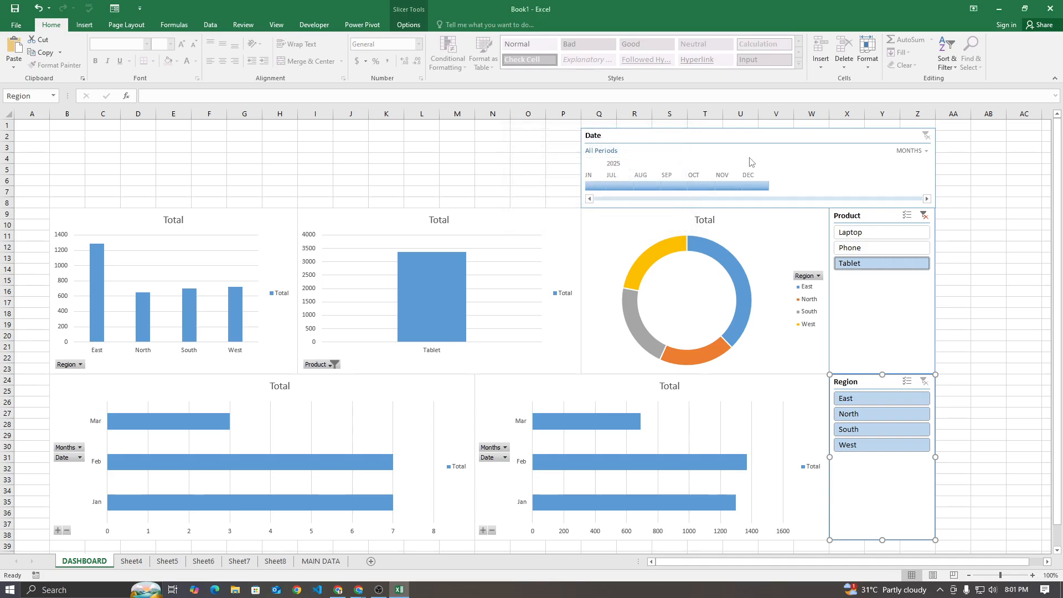
# Connect the Date timeline to all five PivotTables, PivotTable7 through PivotTable11
pyautogui.click(760, 138)
pyautogui.rightClick(760, 136)
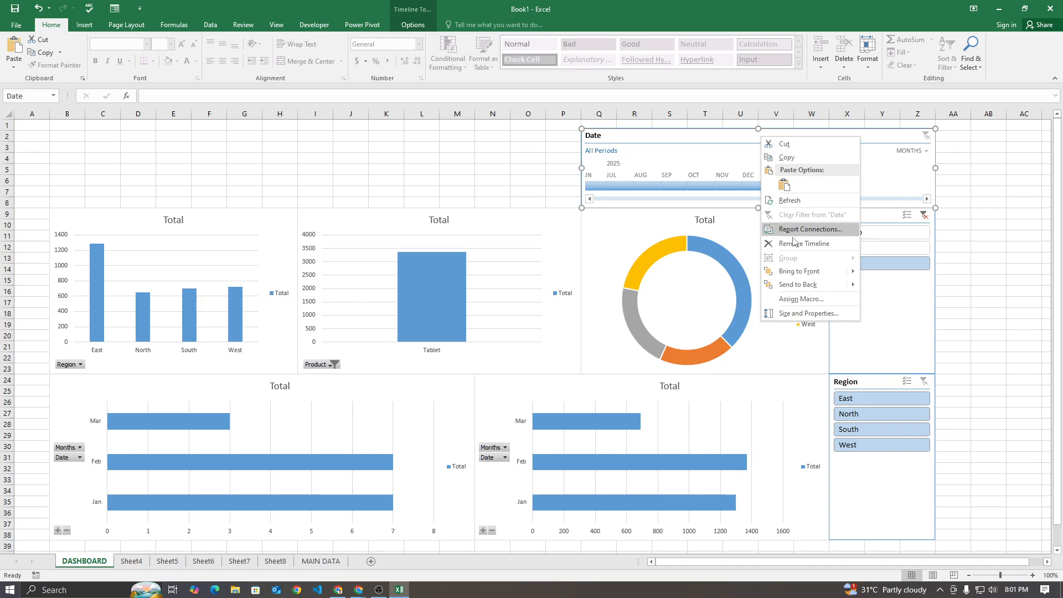
pyautogui.click(796, 241)
pyautogui.click(515, 173)
pyautogui.click(514, 194)
pyautogui.click(514, 204)
pyautogui.scroll(-1, 516, 205)
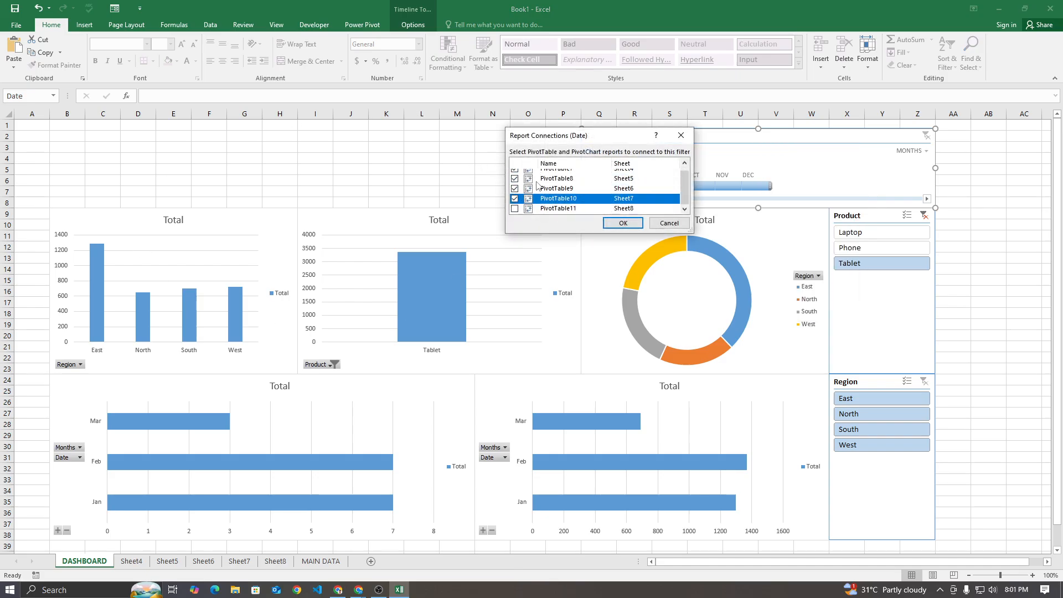
pyautogui.click(514, 209)
pyautogui.click(623, 222)
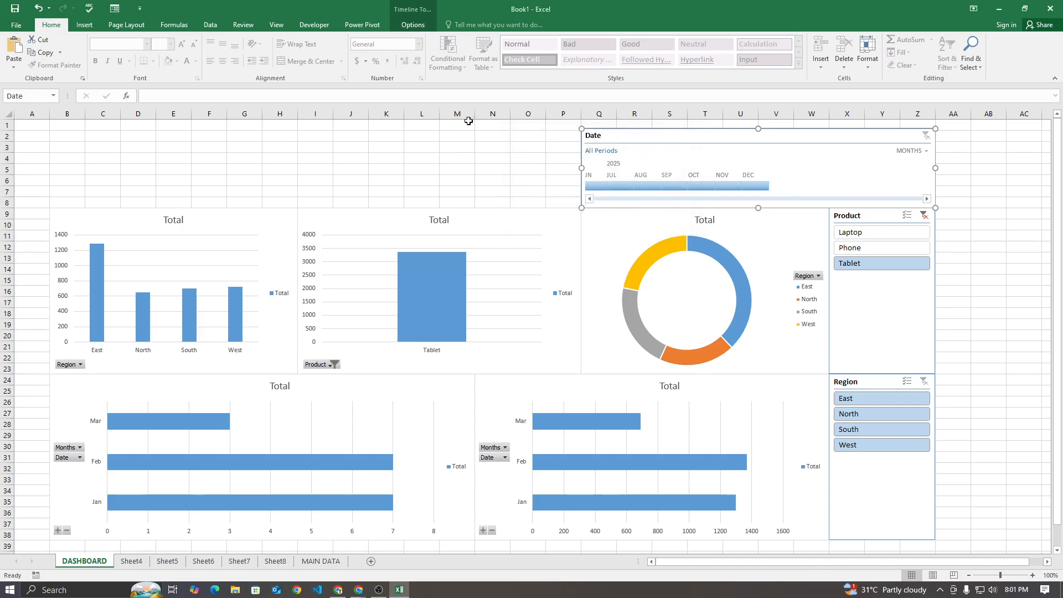
# Filter the dashboard to Phone in the Product slicer, then enable multi-select and add Laptop
pyautogui.click(869, 245)
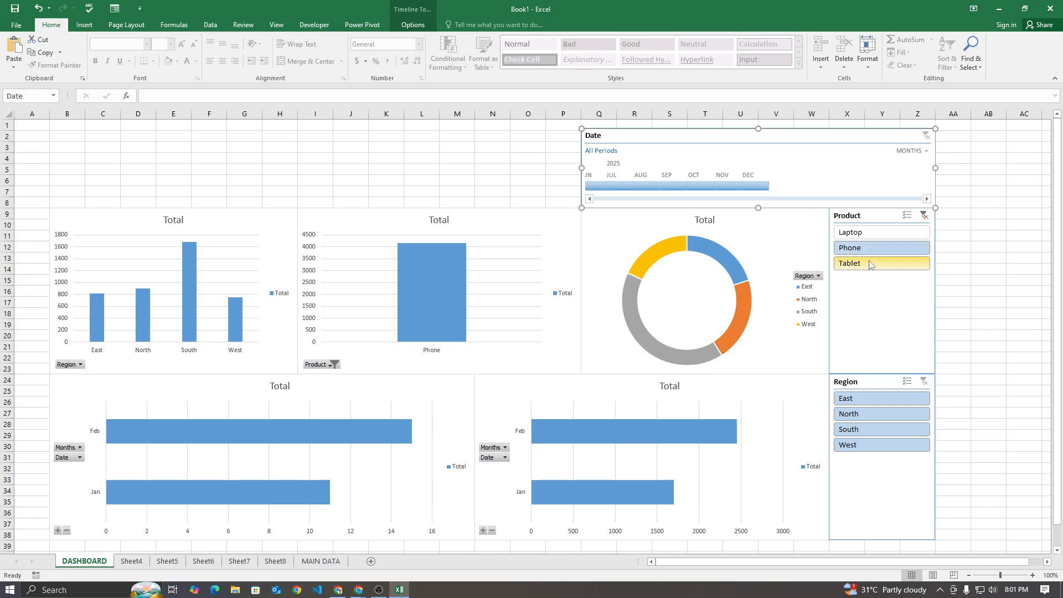
pyautogui.click(908, 217)
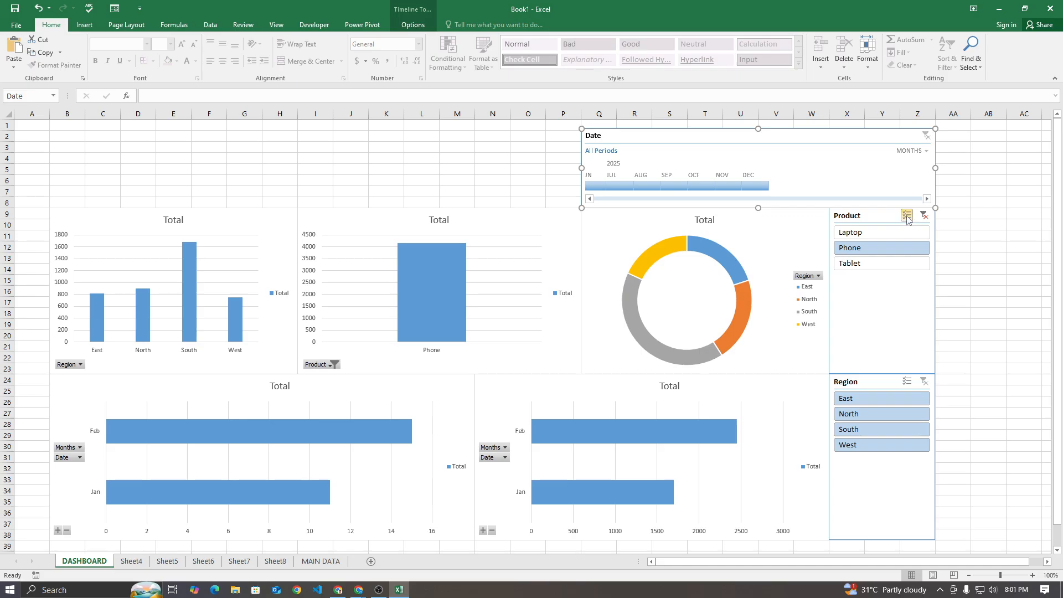
pyautogui.click(876, 234)
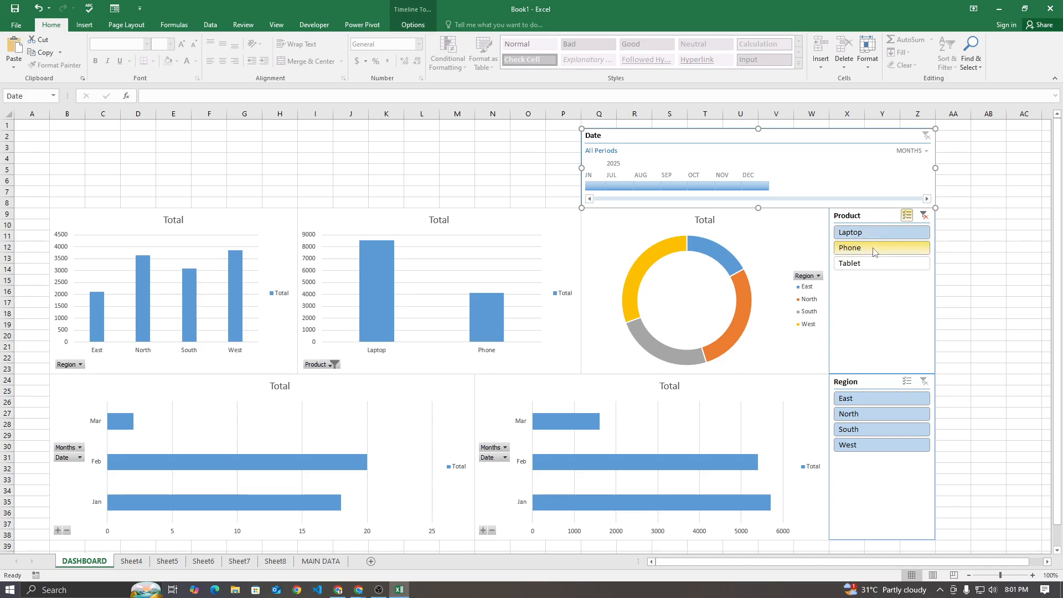
# Enable multi-select on the Region slicer and exclude East and West, leaving North and South selected
pyautogui.click(909, 384)
pyautogui.click(872, 399)
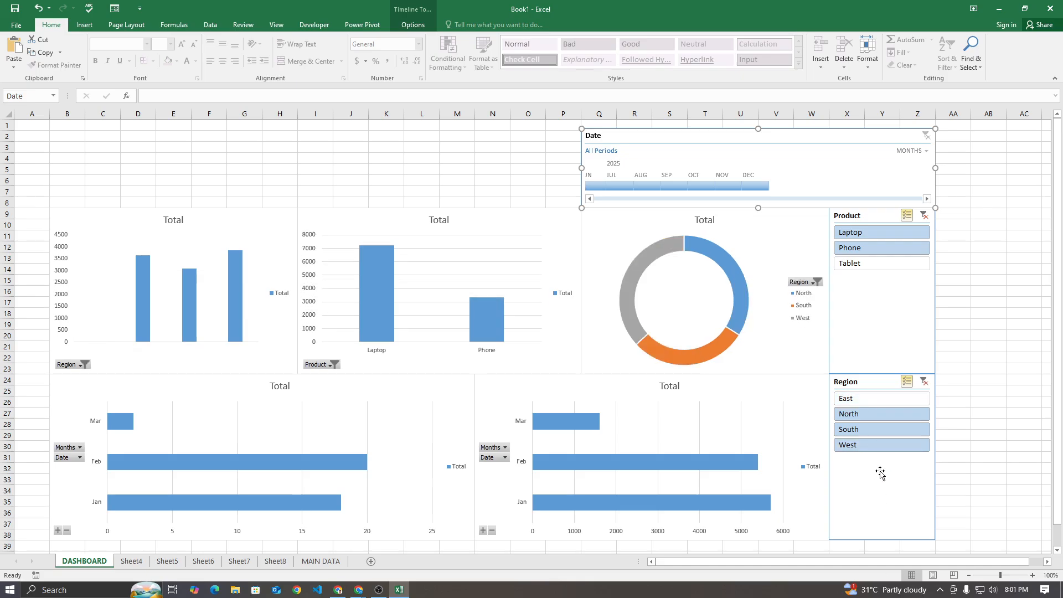
pyautogui.click(874, 444)
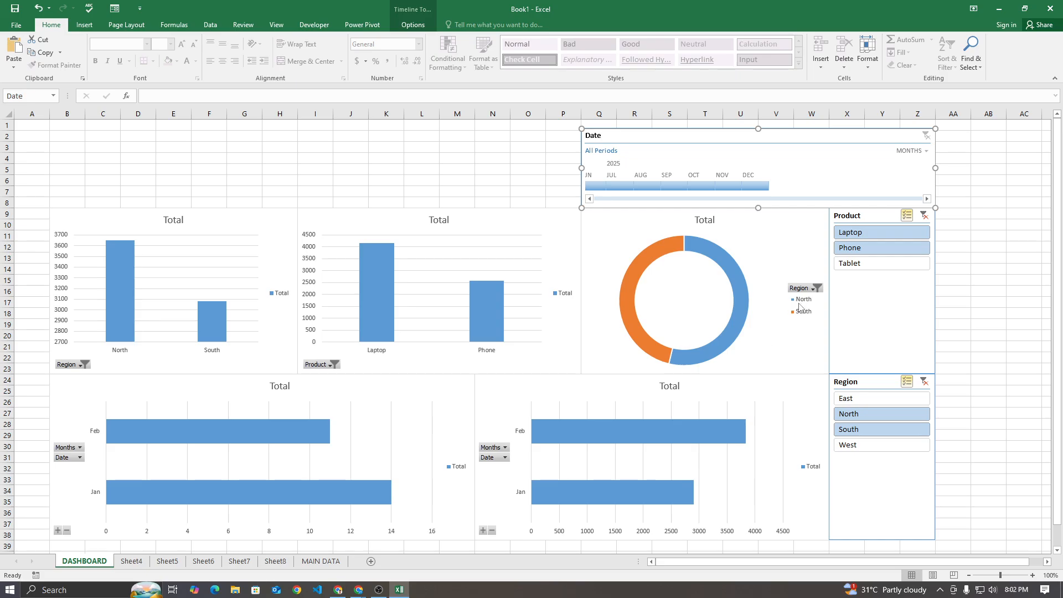
pyautogui.moveTo(626, 291)
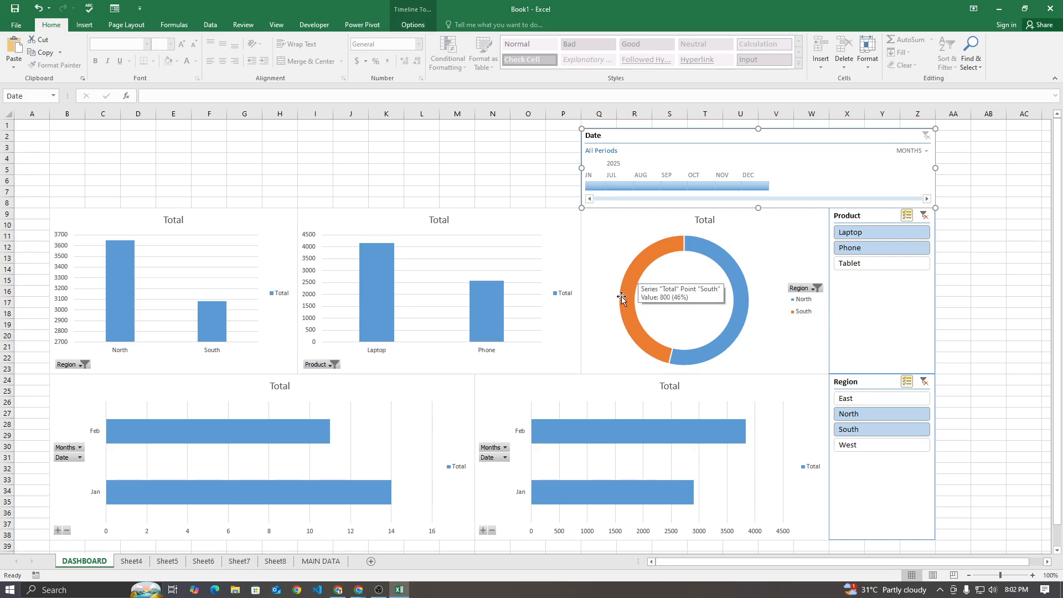
pyautogui.moveTo(700, 345)
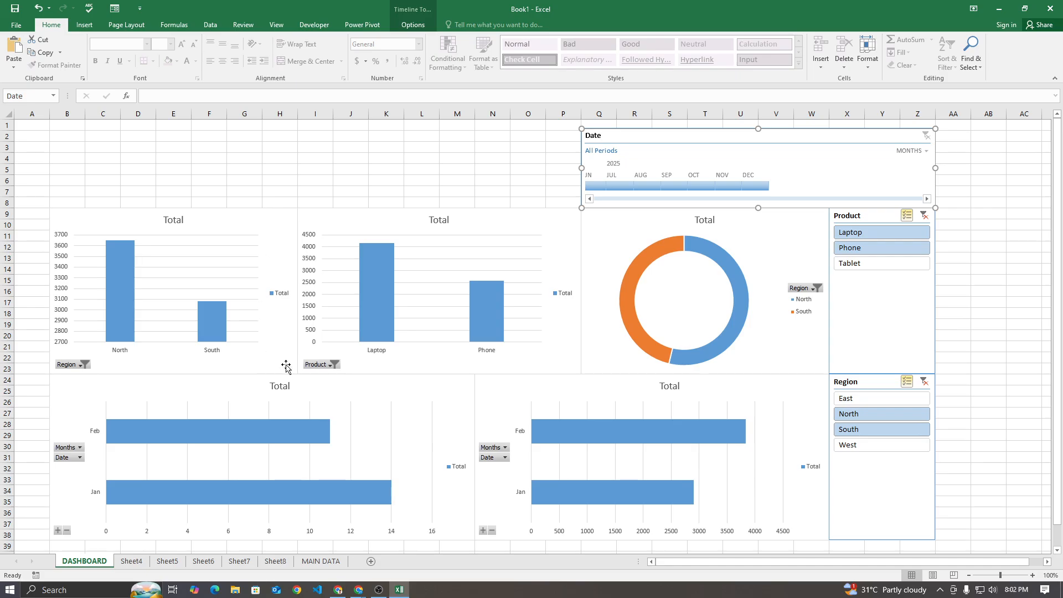
# Check the PivotTable on Sheet4 and retitle the regional column chart on the DASHBOARD sheet "Region by Sale"
pyautogui.click(131, 562)
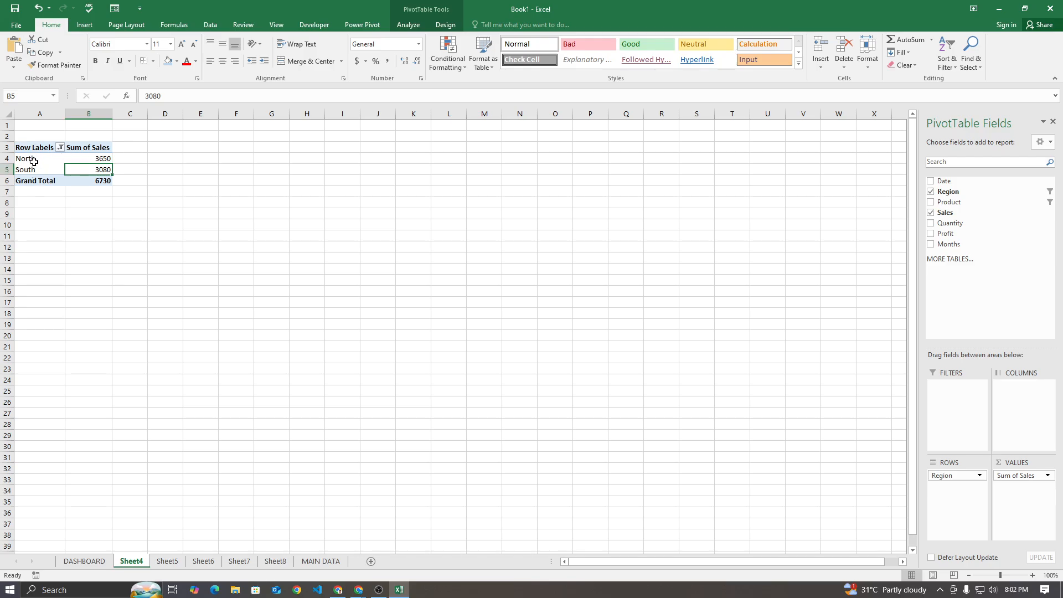
pyautogui.click(84, 562)
pyautogui.doubleClick(176, 221)
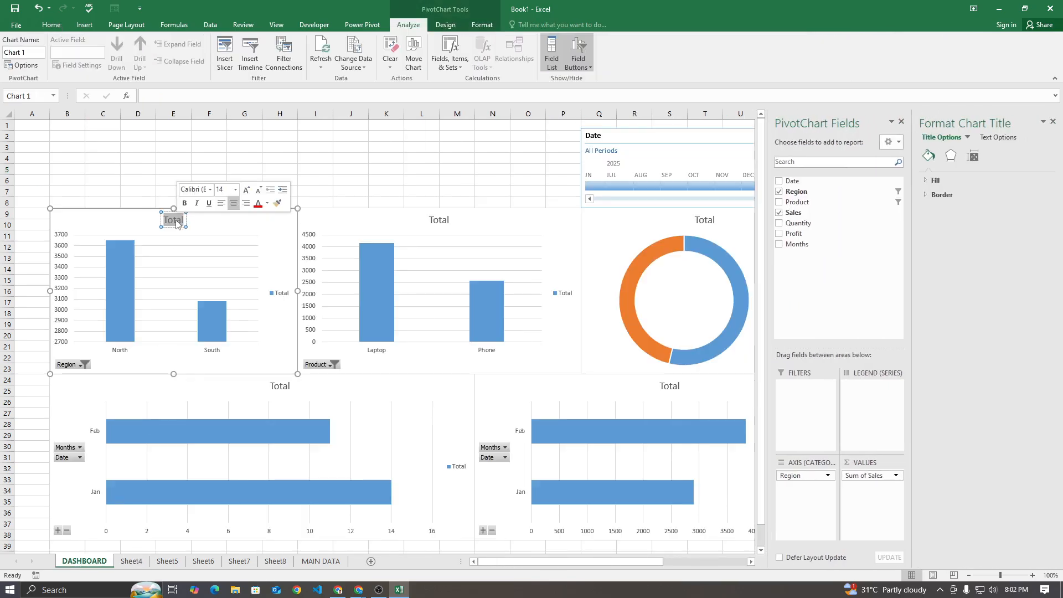
pyautogui.write('reGION BY')
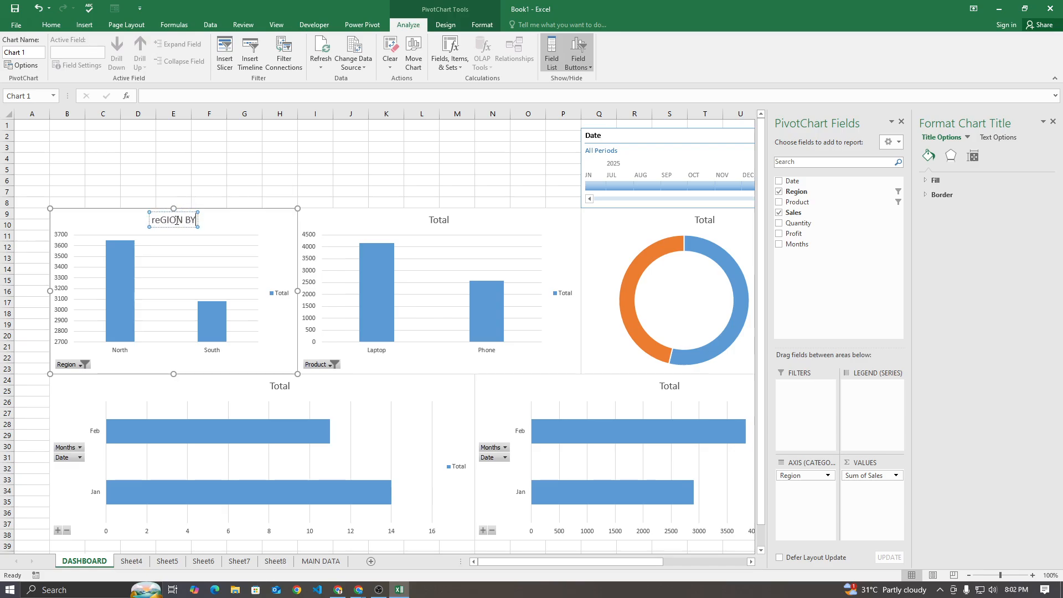
pyautogui.press('BackSpace')
pyautogui.press('BackSpace')
pyautogui.press('BackSpace')
pyautogui.press('BackSpace')
pyautogui.press('BackSpace')
pyautogui.press('BackSpace')
pyautogui.press('BackSpace')
pyautogui.press('BackSpace')
pyautogui.press('BackSpace')
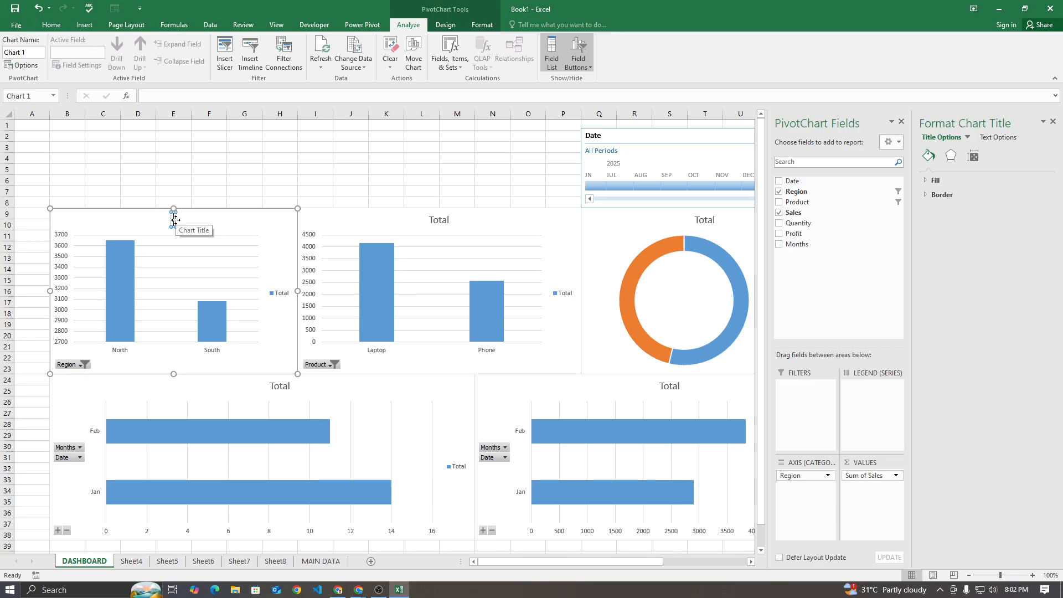
pyautogui.write('Re')
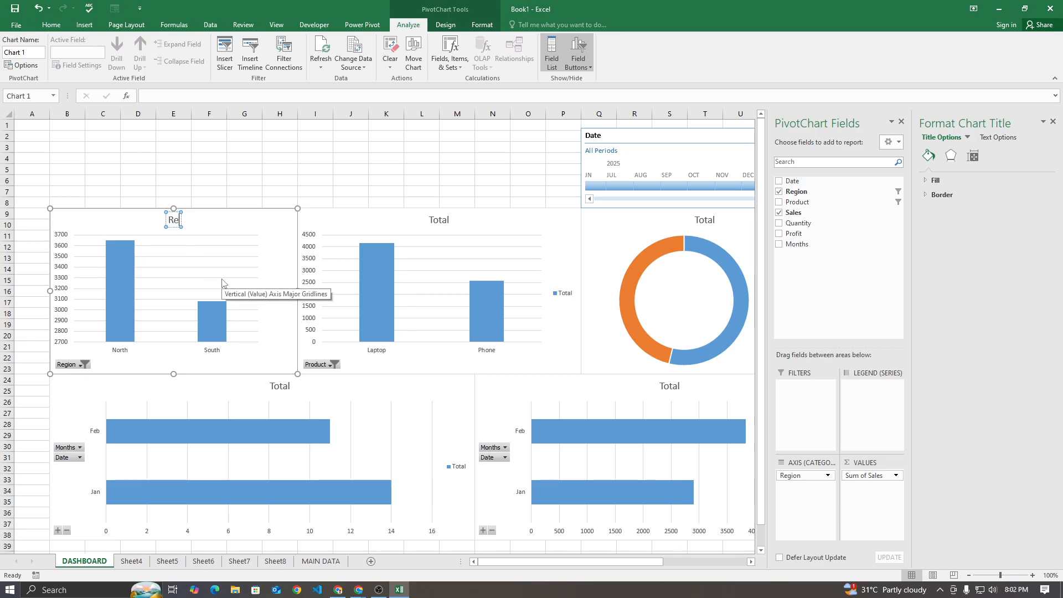
pyautogui.write('gion by Sale')
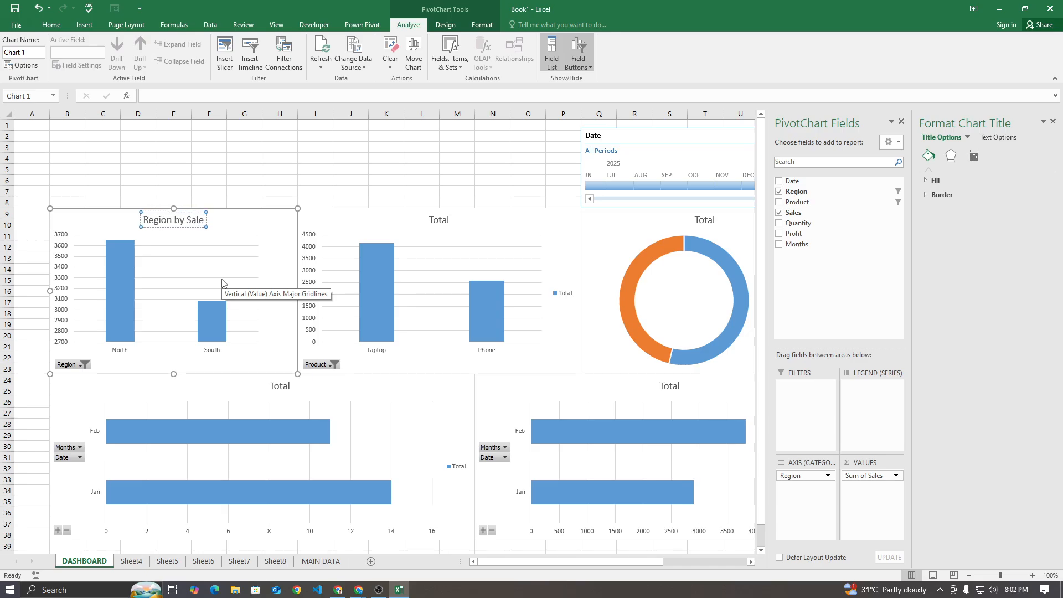
# Change the title of the Laptop and Phone column chart to "Product by Sale"
pyautogui.click(437, 219)
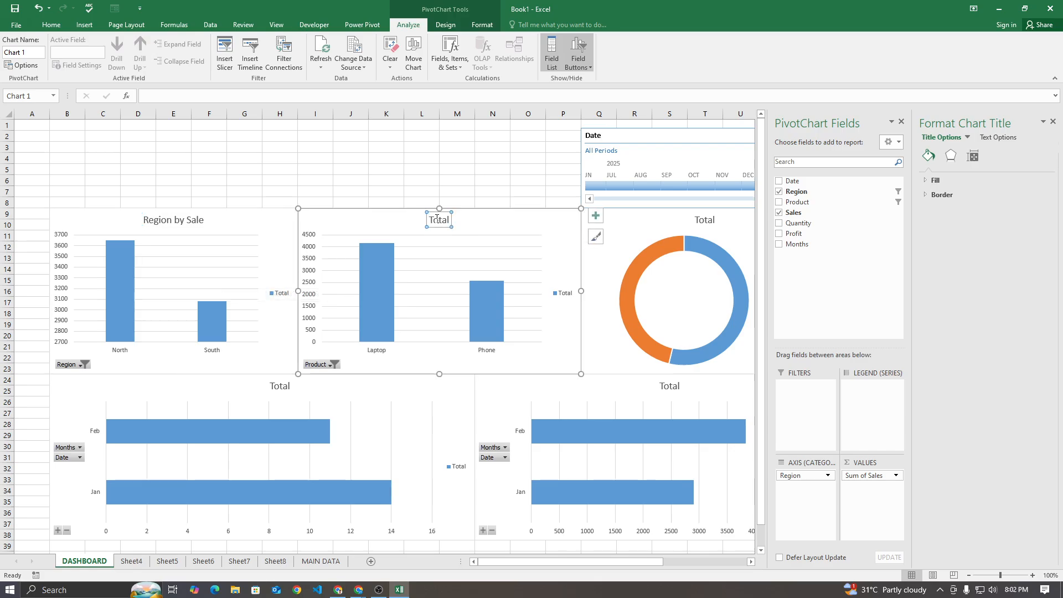
pyautogui.doubleClick(437, 219)
pyautogui.write('Produc')
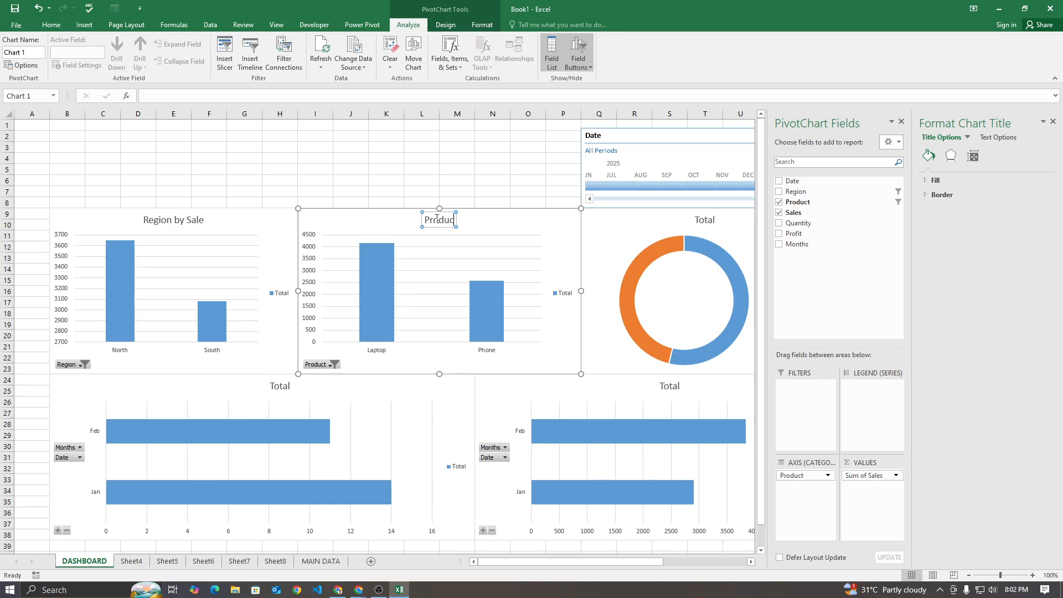
pyautogui.write('t by Sale')
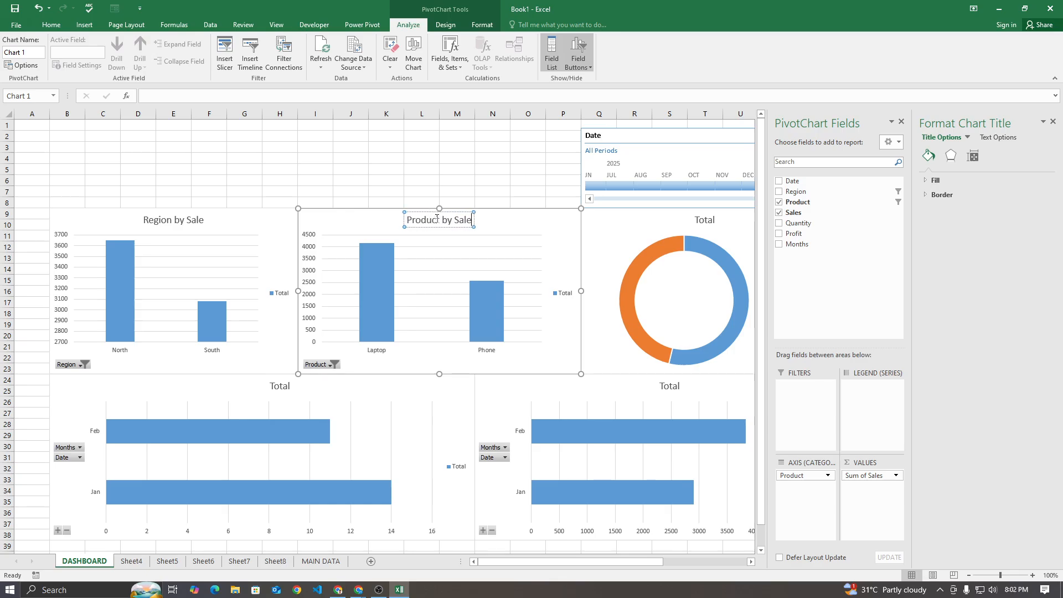
# Change the title of the monthly quantity bar chart to "Date wise Quantity of sale"
pyautogui.click(281, 386)
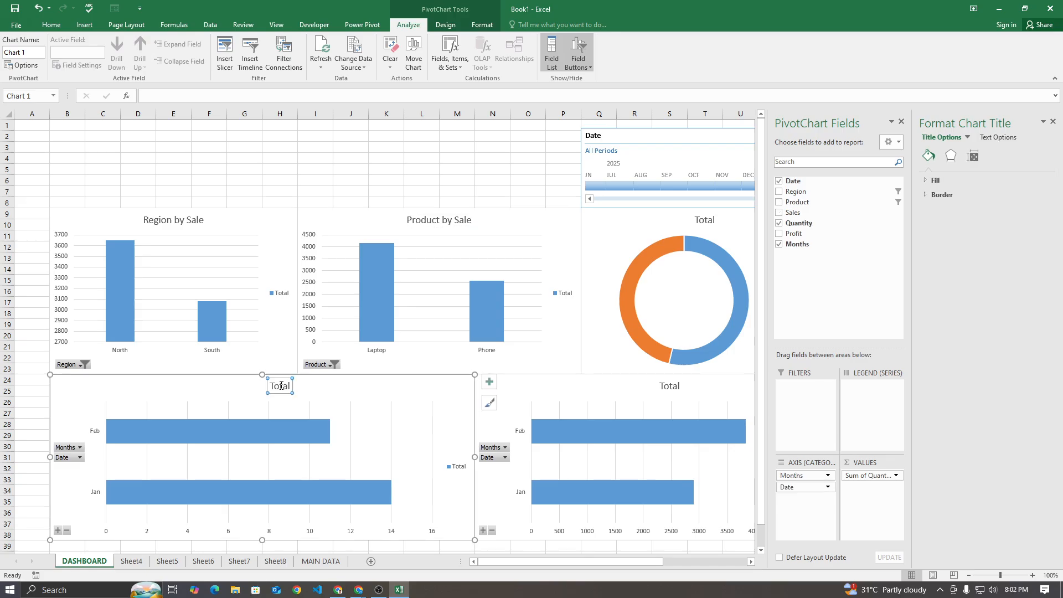
pyautogui.doubleClick(281, 386)
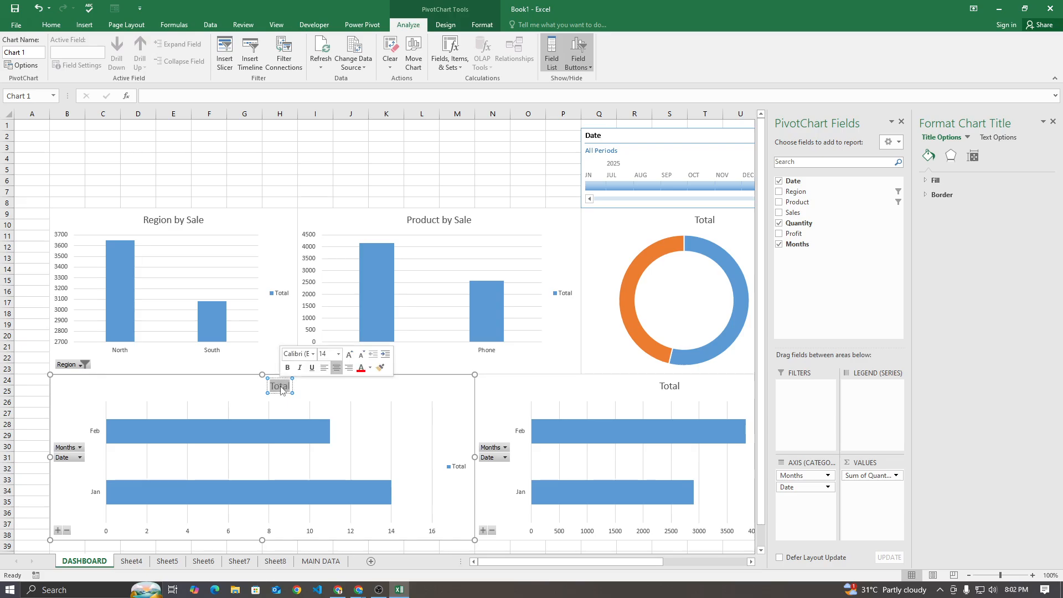
pyautogui.write('Date')
pyautogui.press('BackSpace')
pyautogui.press('BackSpace')
pyautogui.write('s')
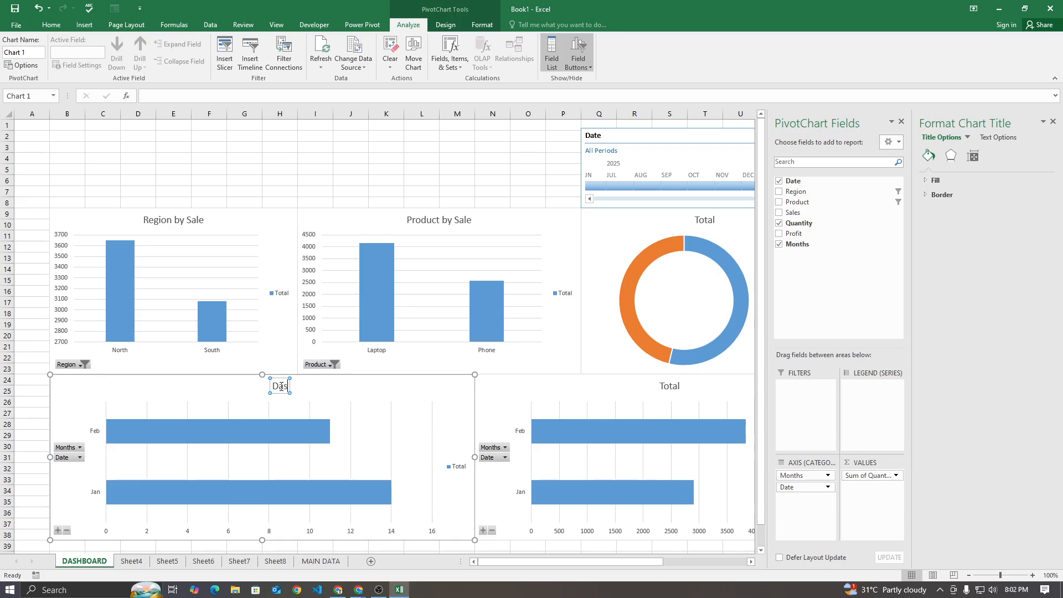
pyautogui.write('e wise Quanti')
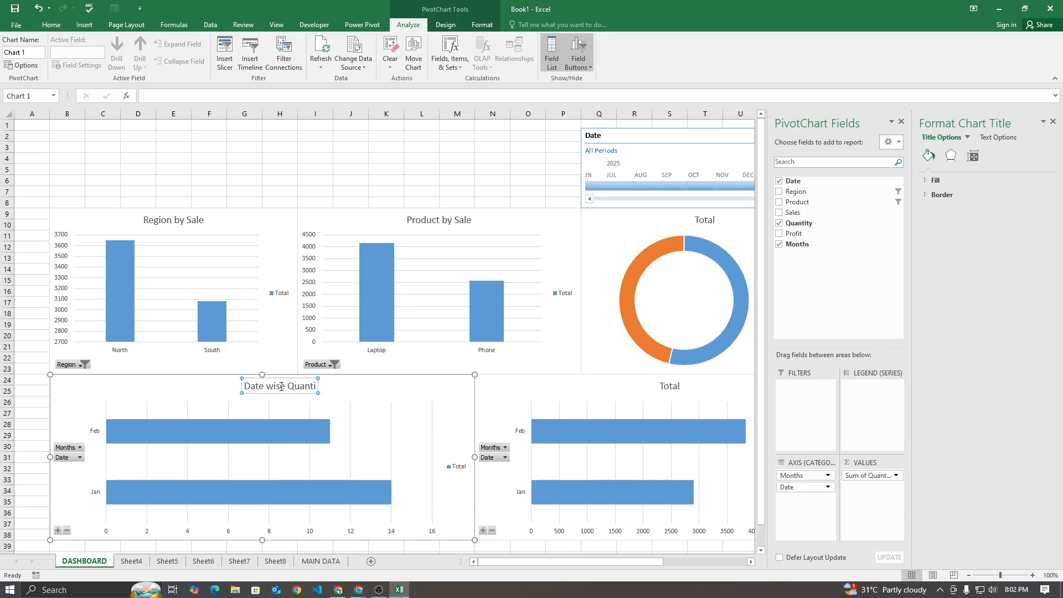
pyautogui.press('BackSpace')
pyautogui.write('ity of sale')
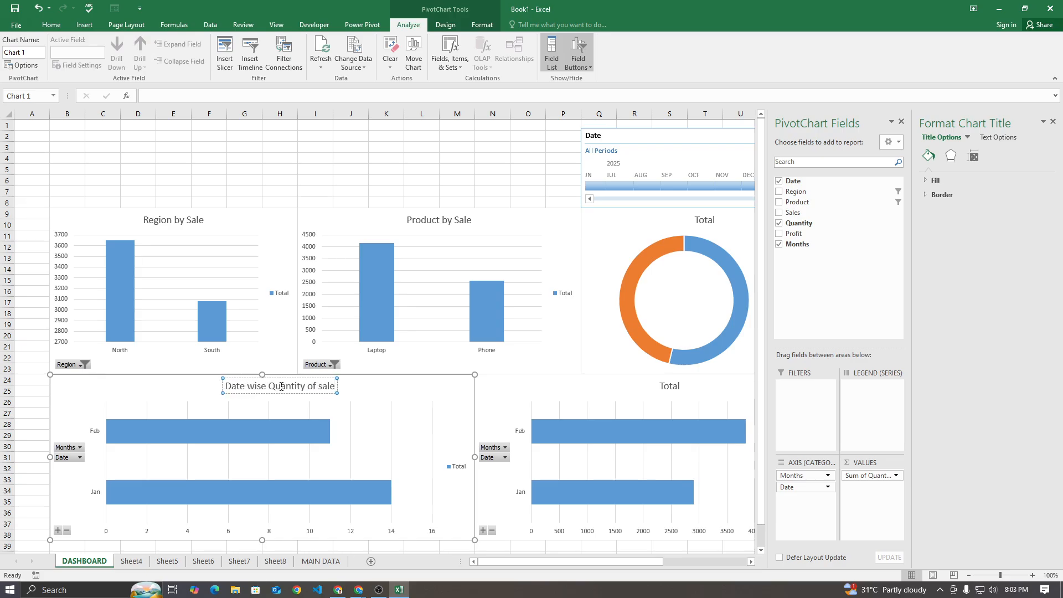
# Change the title of the monthly sales bar chart to "Date wise Amount of Sale"
pyautogui.click(670, 387)
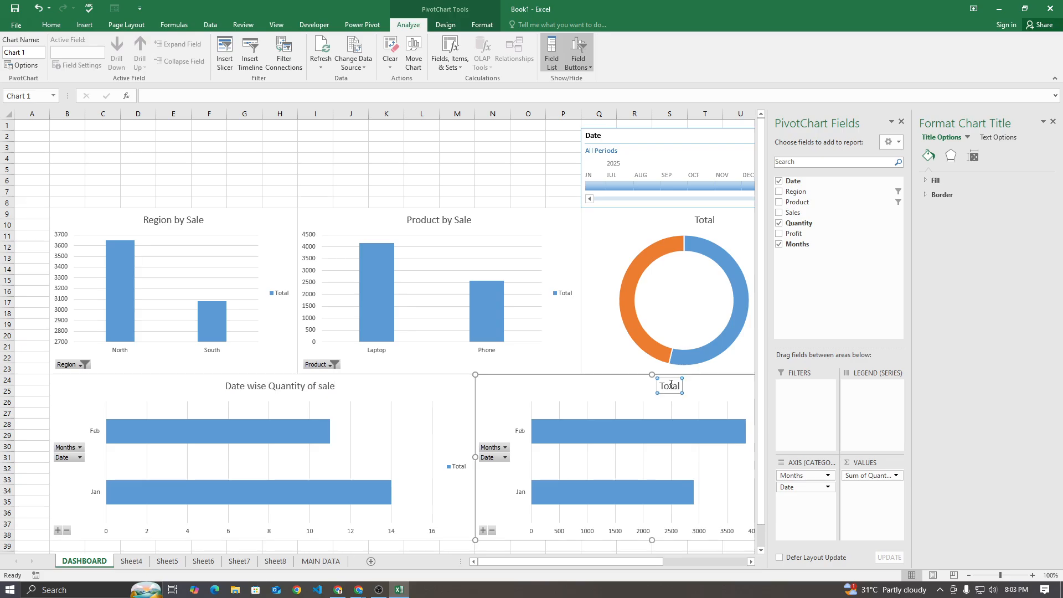
pyautogui.doubleClick(672, 388)
pyautogui.write('DAte wise')
pyautogui.press('BackSpace')
pyautogui.press('BackSpace')
pyautogui.press('BackSpace')
pyautogui.press('BackSpace')
pyautogui.press('BackSpace')
pyautogui.press('BackSpace')
pyautogui.press('BackSpace')
pyautogui.write('a')
pyautogui.press('BackSpace')
pyautogui.press('BackSpace')
pyautogui.write('ate wise')
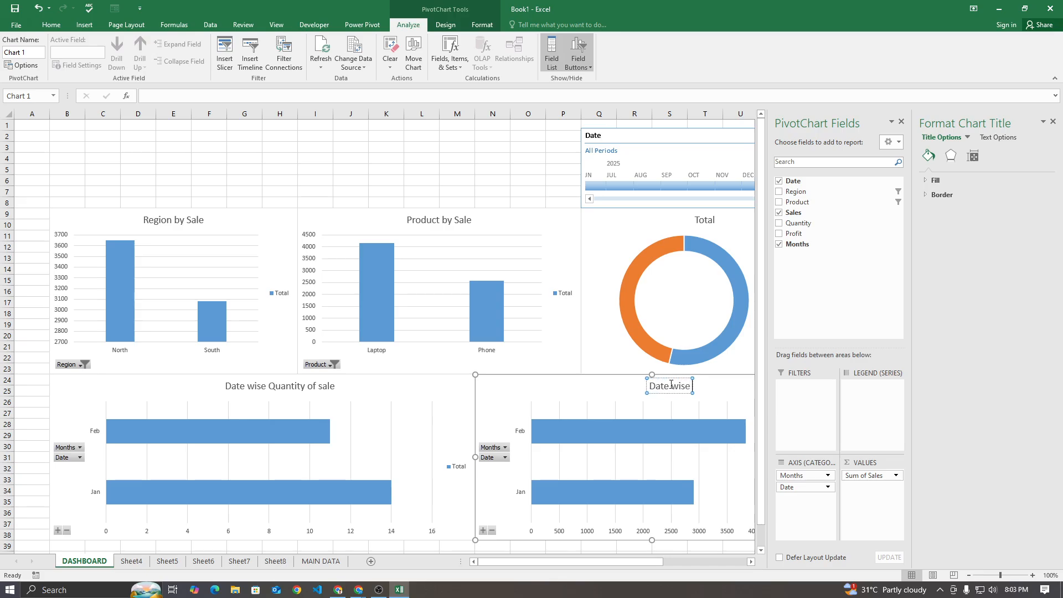
pyautogui.write(' Amount o')
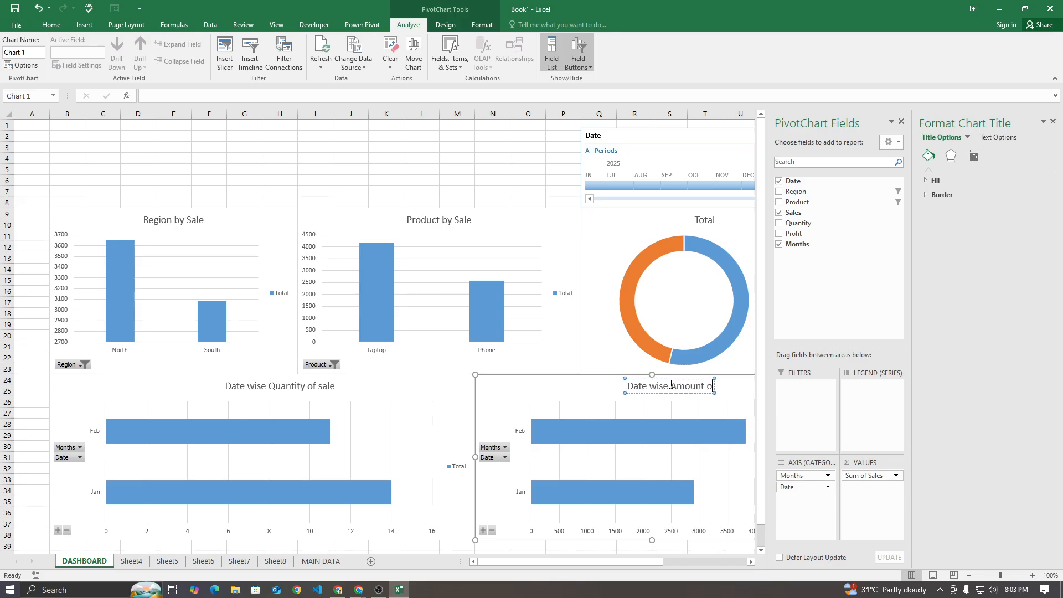
pyautogui.write('f Sale')
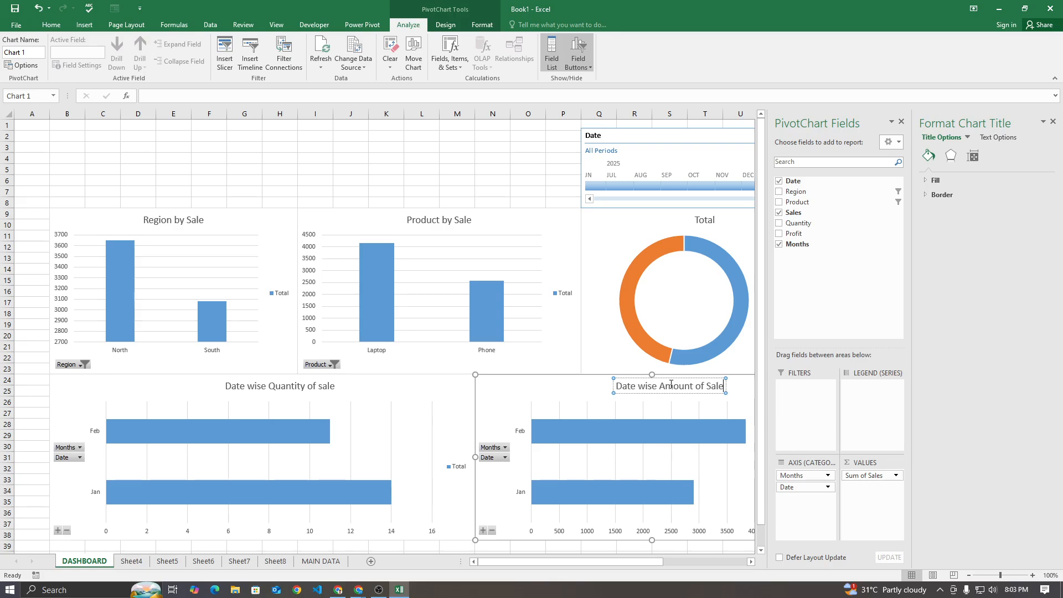
# Close the chart formatting and PivotChart Fields panes and deselect the doughnut chart
pyautogui.click(706, 231)
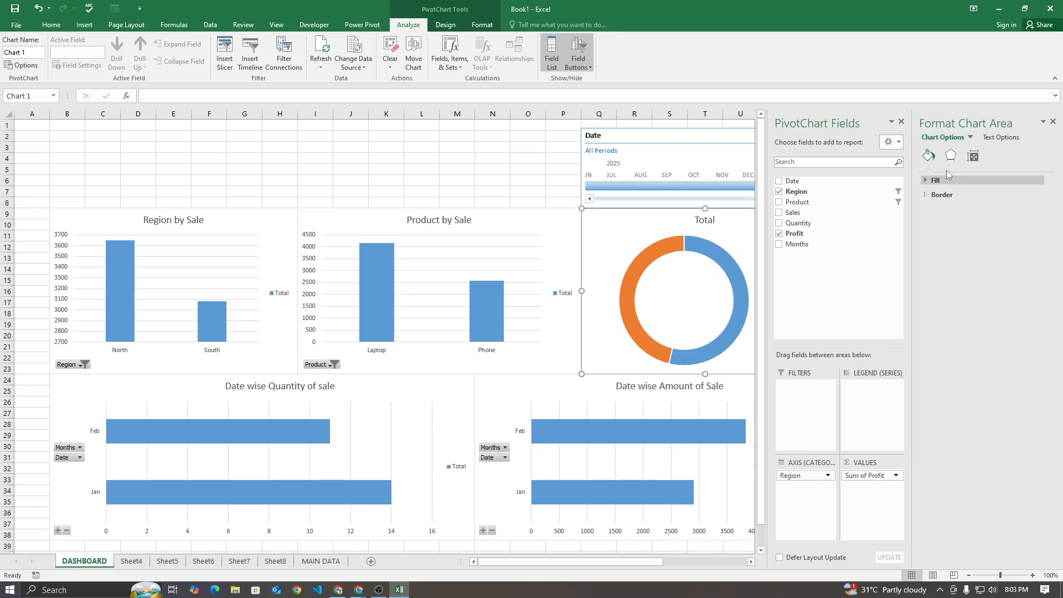
pyautogui.click(1053, 123)
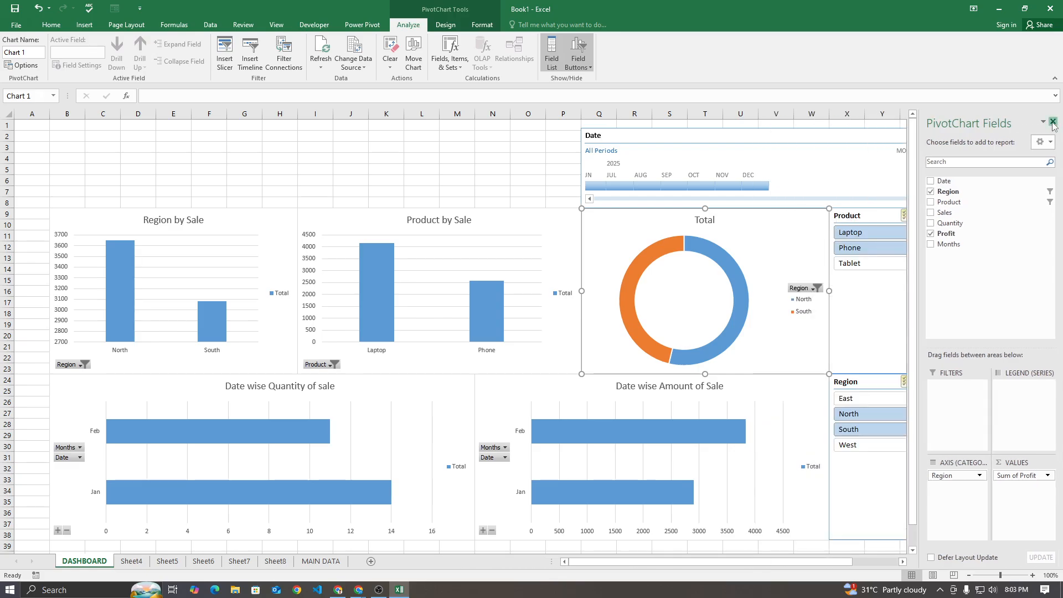
pyautogui.click(1054, 123)
pyautogui.click(474, 148)
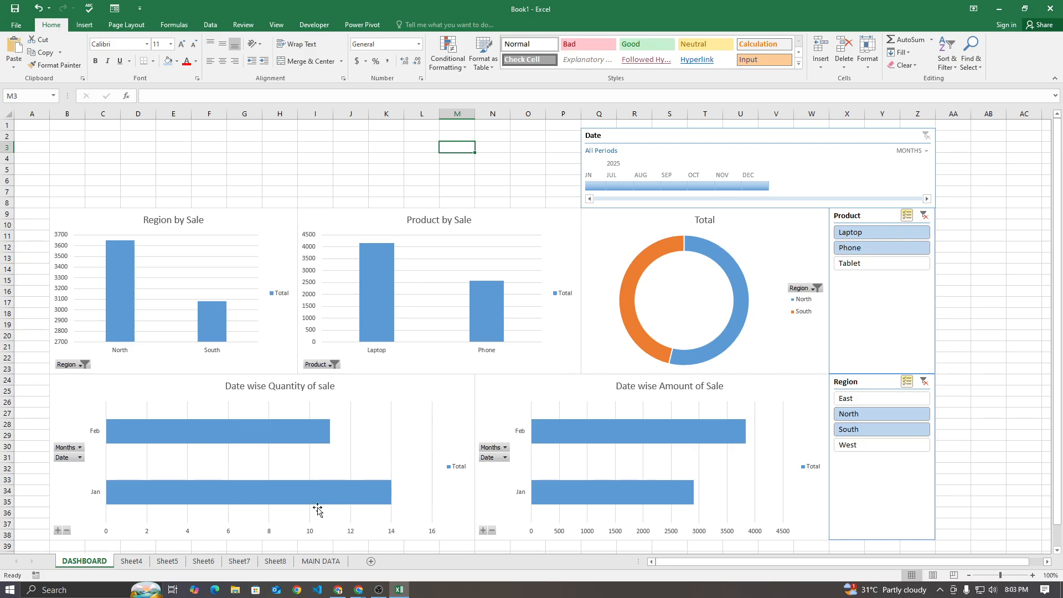
# Check the PivotTable on Sheet6, retitle the dashboard's doughnut chart "Region wise Profit" and close the formatting pane
pyautogui.click(204, 562)
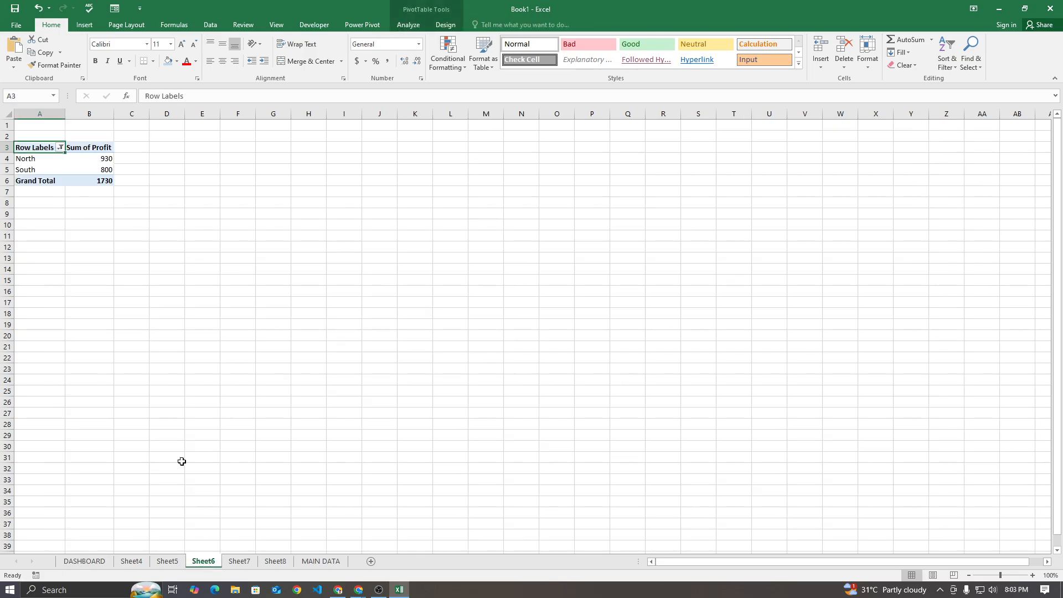
pyautogui.click(78, 560)
pyautogui.doubleClick(703, 220)
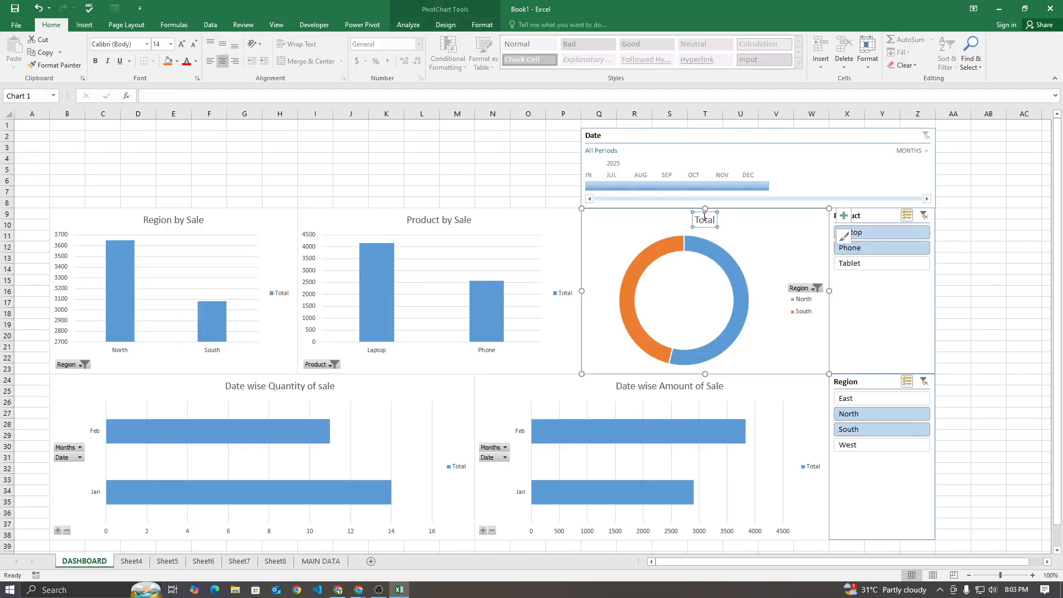
pyautogui.write('Reg')
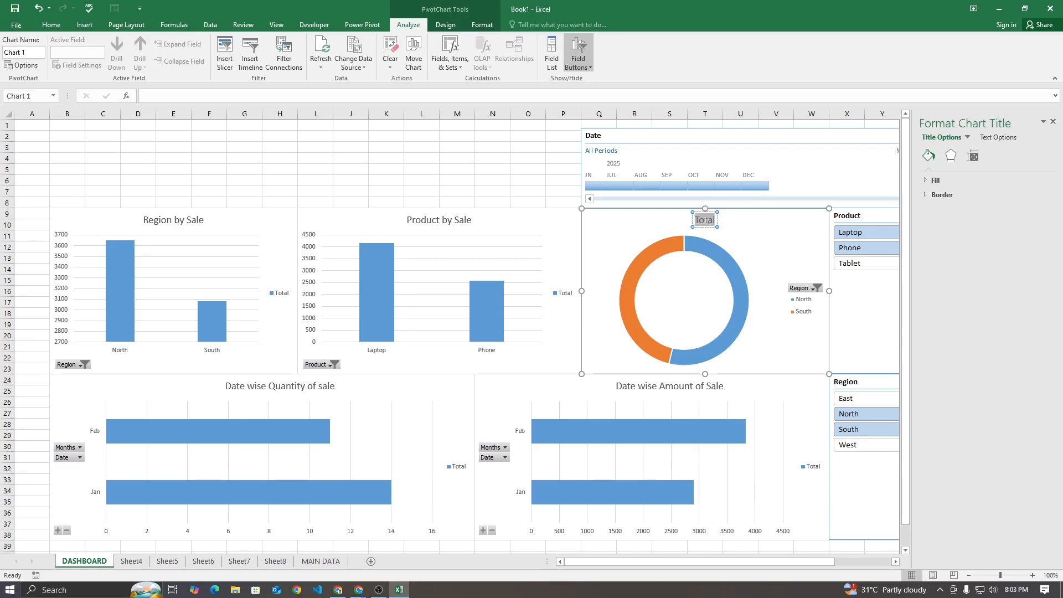
pyautogui.write('ion wise Profit')
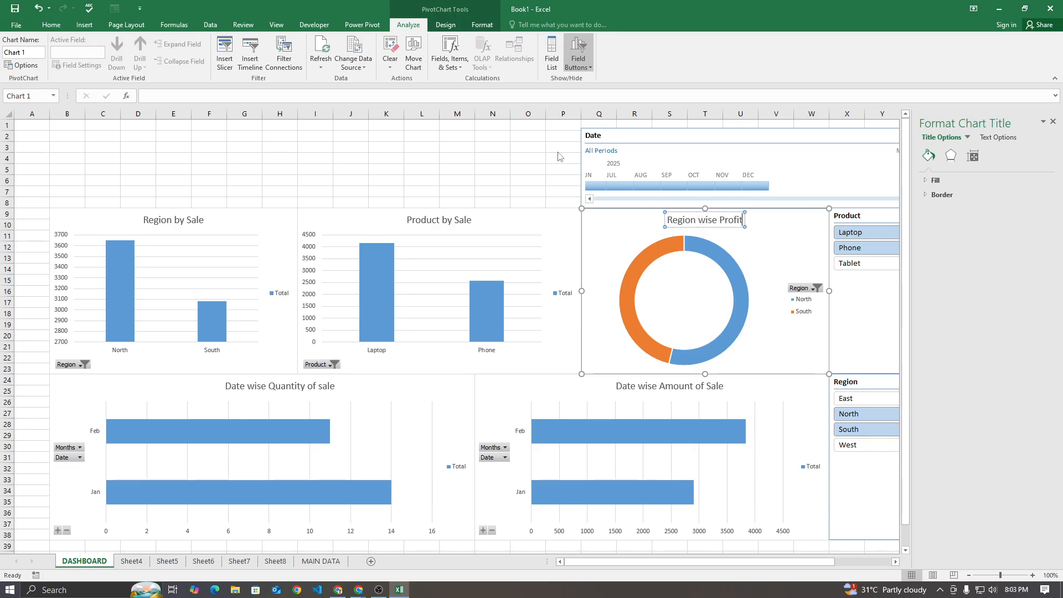
pyautogui.click(523, 158)
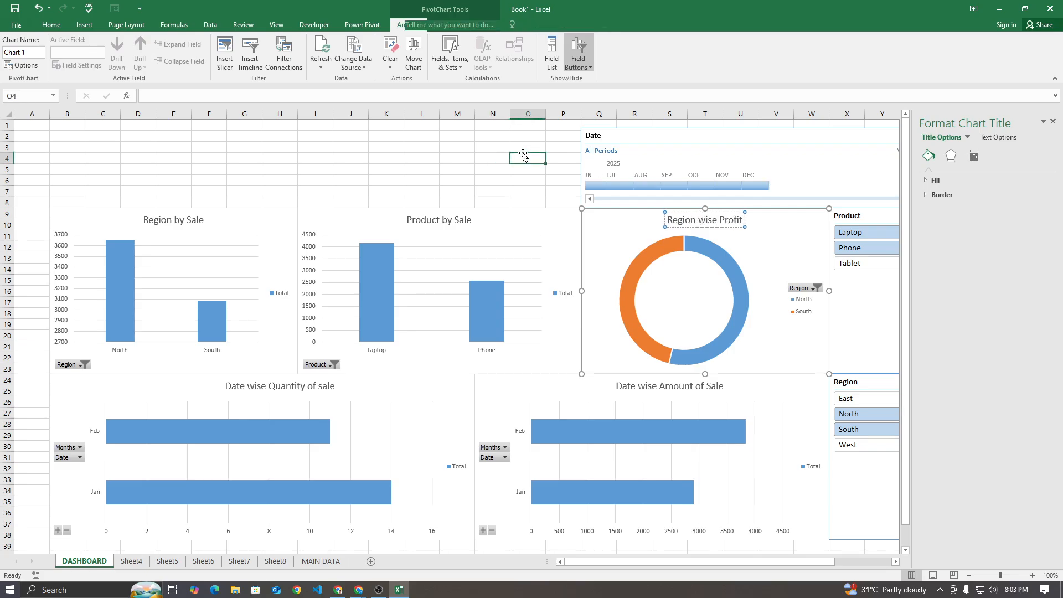
pyautogui.click(1053, 121)
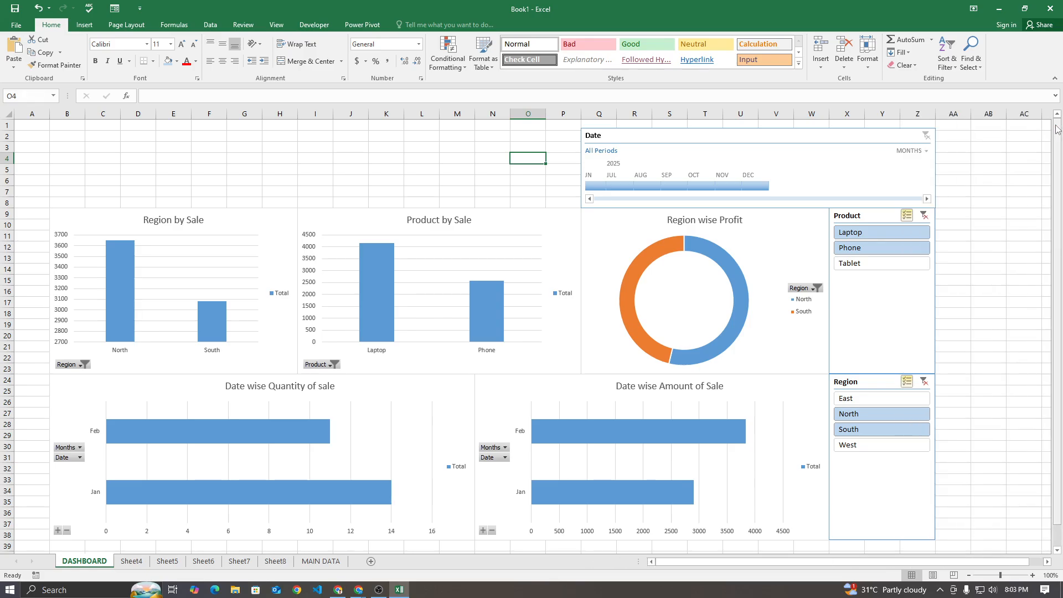
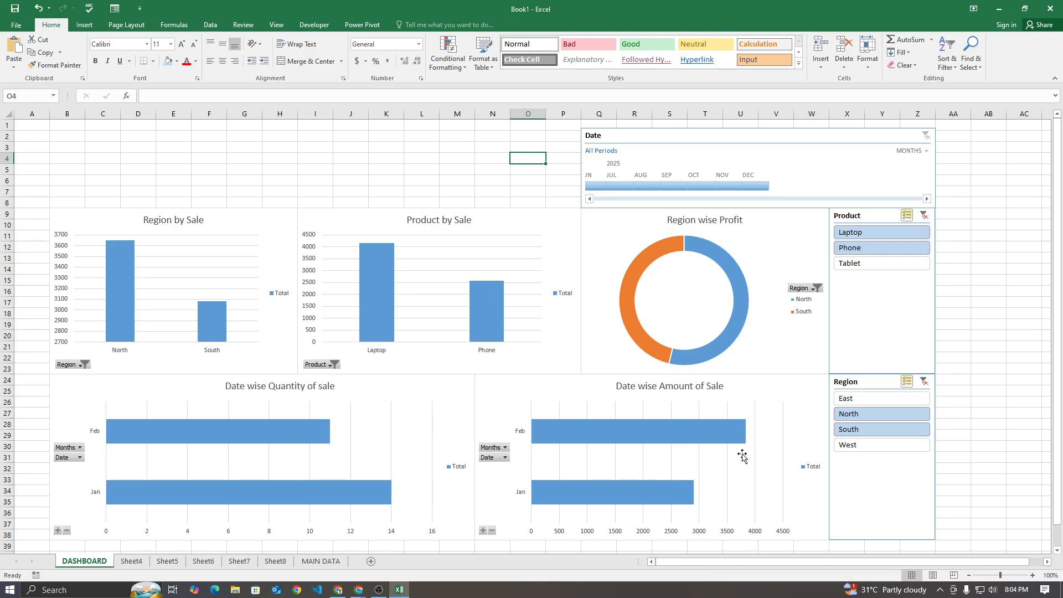
# Switch to the Google Meet call, open its in-call messages, and return to the Excel dashboard
pyautogui.click(359, 590)
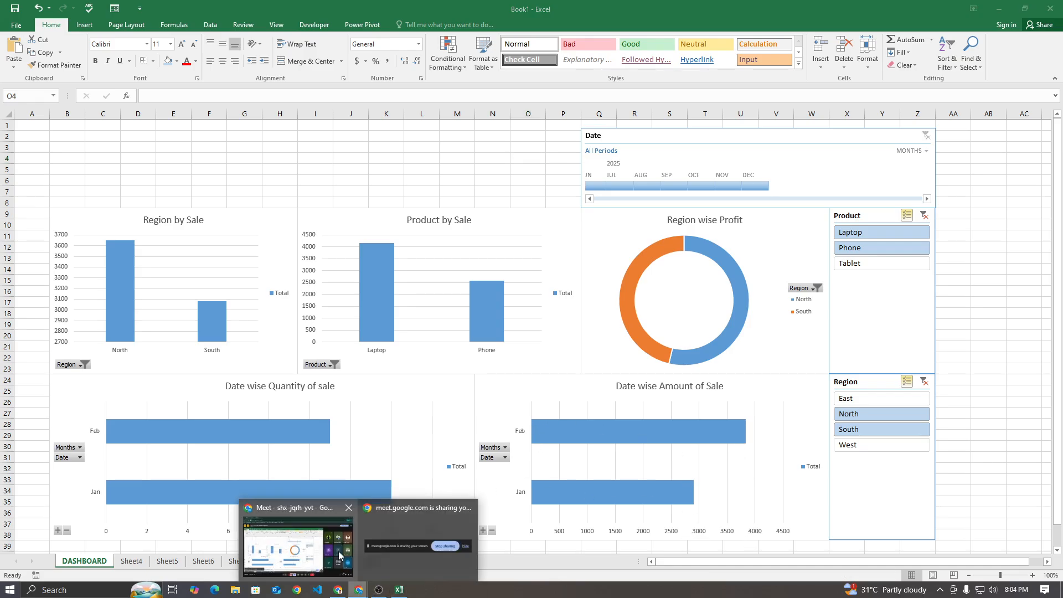
pyautogui.click(341, 554)
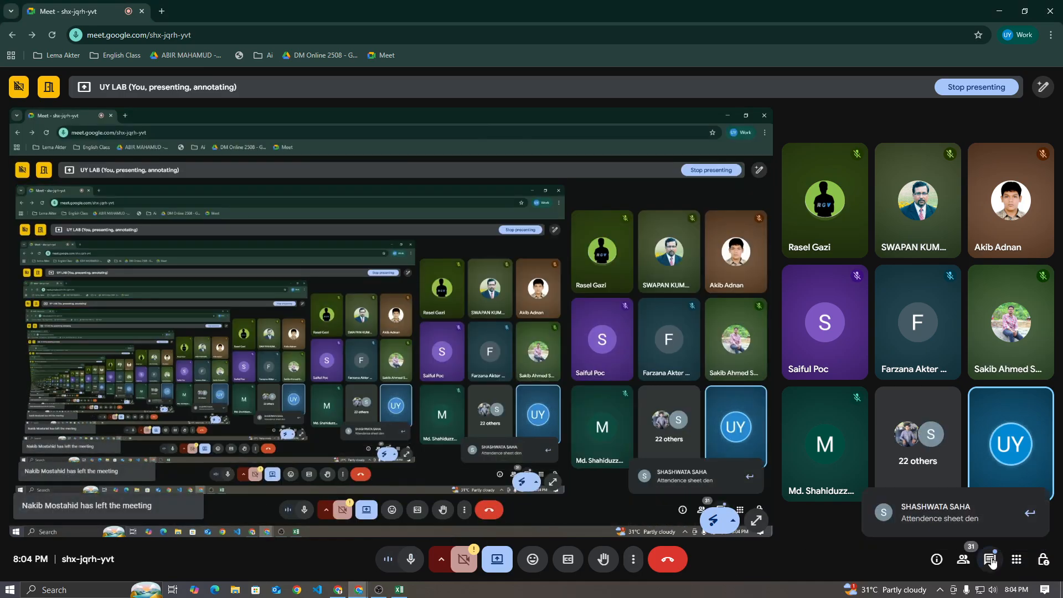
pyautogui.click(992, 561)
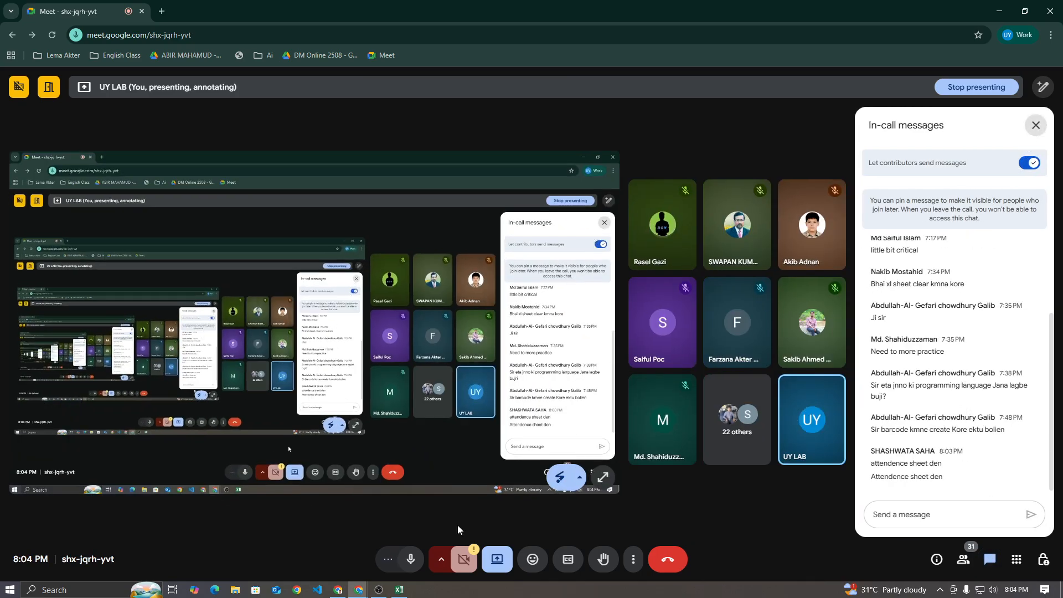
pyautogui.click(400, 590)
pyautogui.click(430, 143)
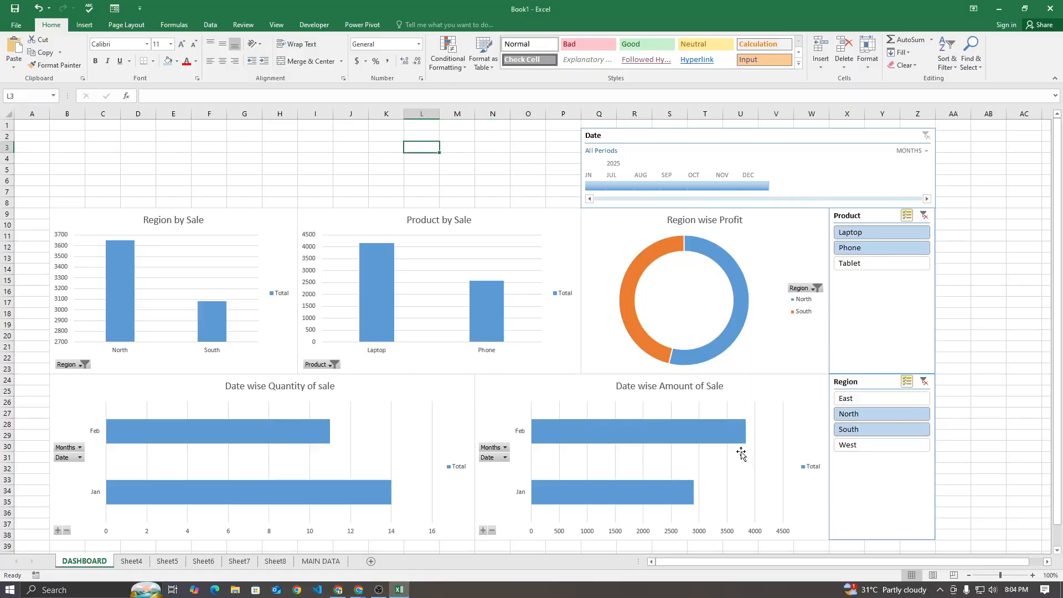
# Filter the Date timeline to Jan - Aug 2025, try Mar - Aug 2025, and restore Jan - Aug 2025
pyautogui.moveTo(744, 442)
pyautogui.moveTo(770, 185); pyautogui.dragTo(660, 188)
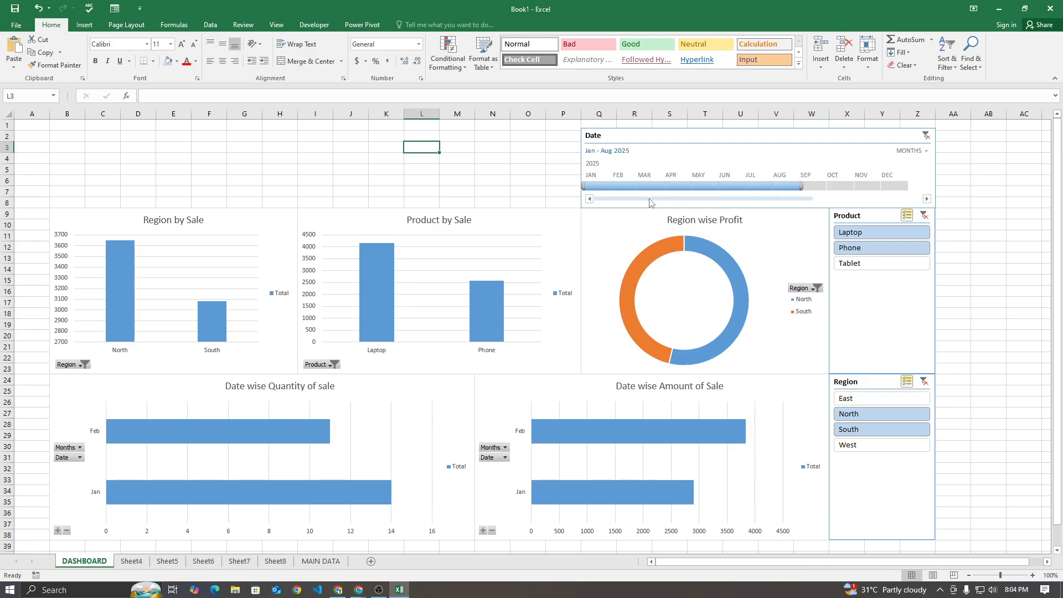
pyautogui.moveTo(585, 186); pyautogui.dragTo(649, 189)
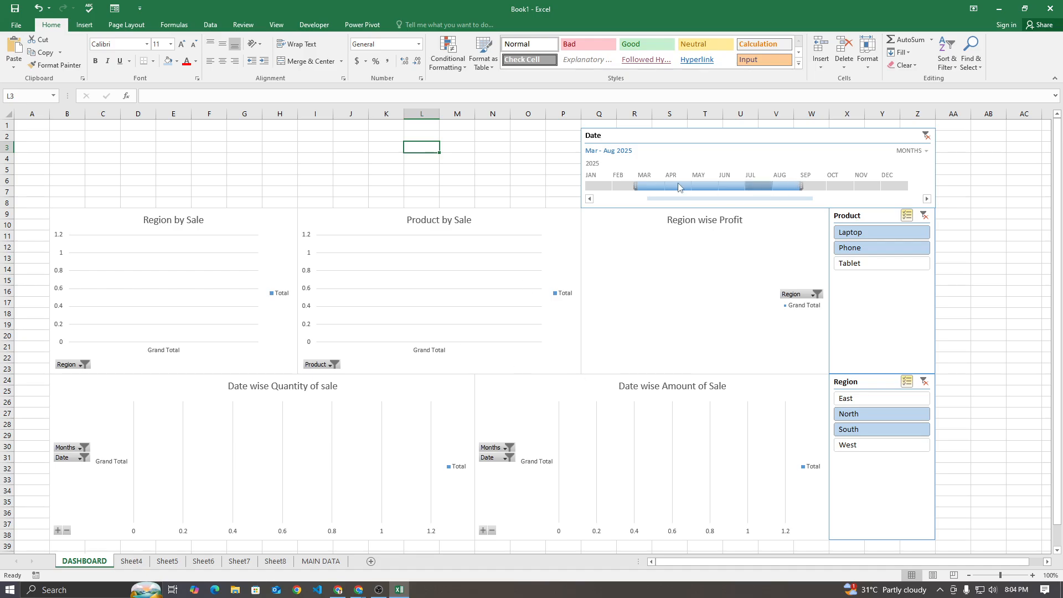
pyautogui.moveTo(635, 186); pyautogui.dragTo(586, 187)
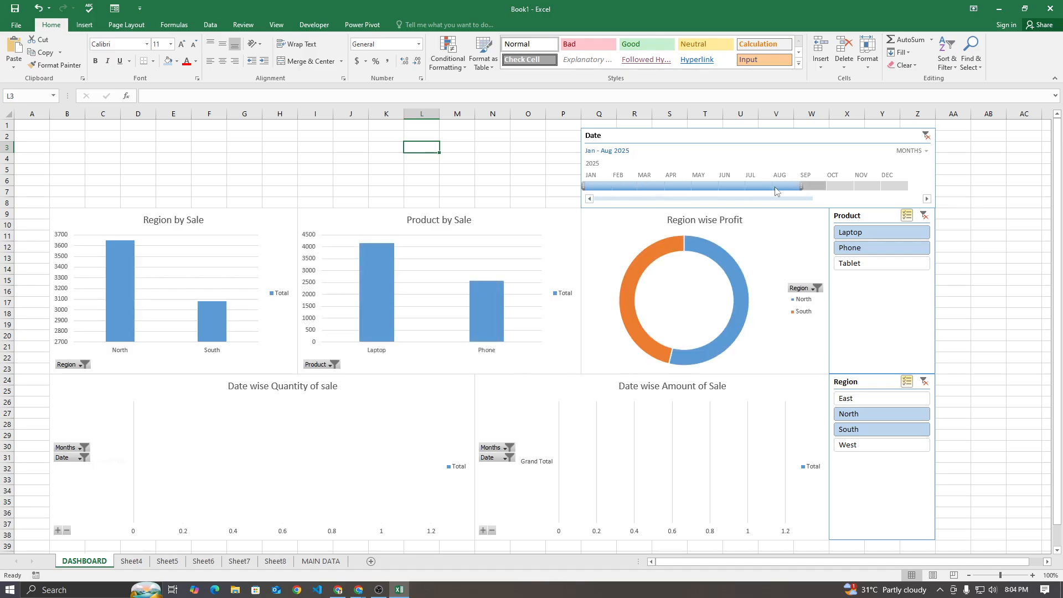
# Filter the Date timeline to January 2025 alone, February 2025 alone, and the Jan - Feb 2025 range
pyautogui.click(598, 186)
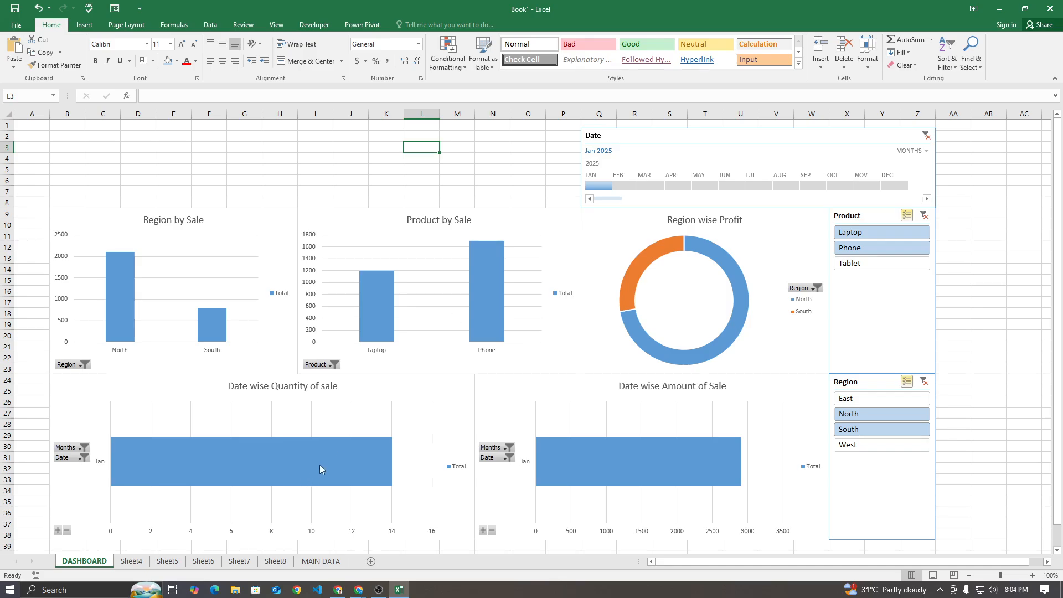
pyautogui.click(628, 187)
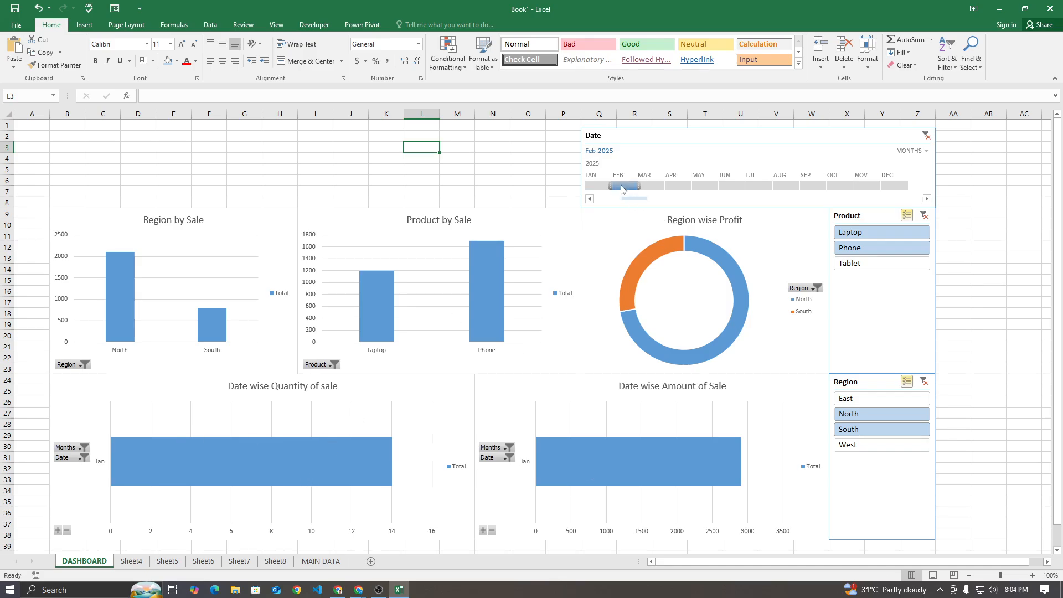
pyautogui.click(606, 187)
pyautogui.moveTo(612, 190); pyautogui.dragTo(629, 193)
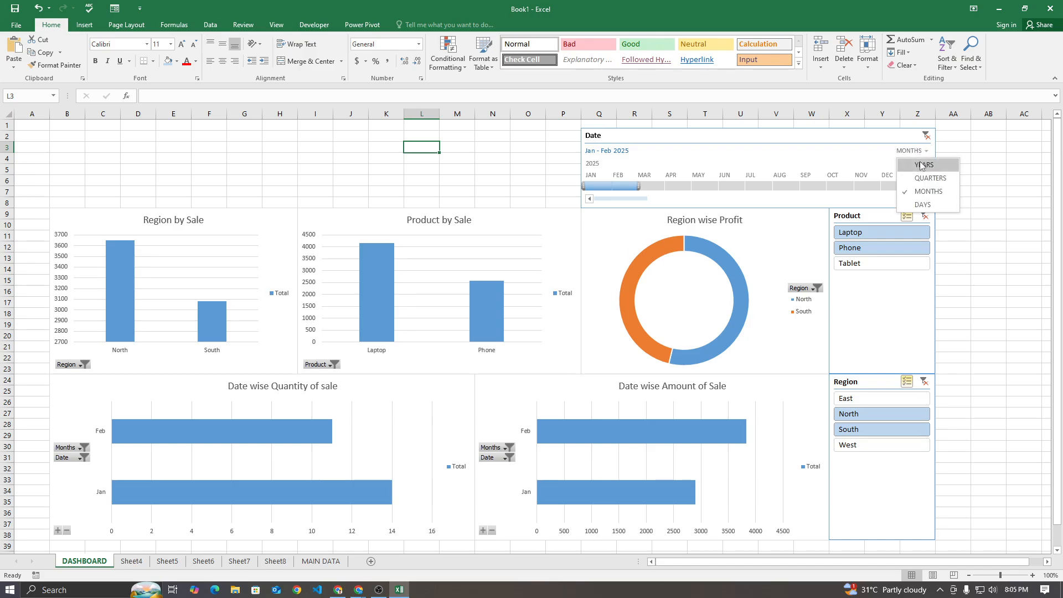
# Switch the Date timeline to daily level and filter the dashboard to Jan 1 - 9 2025
pyautogui.click(925, 205)
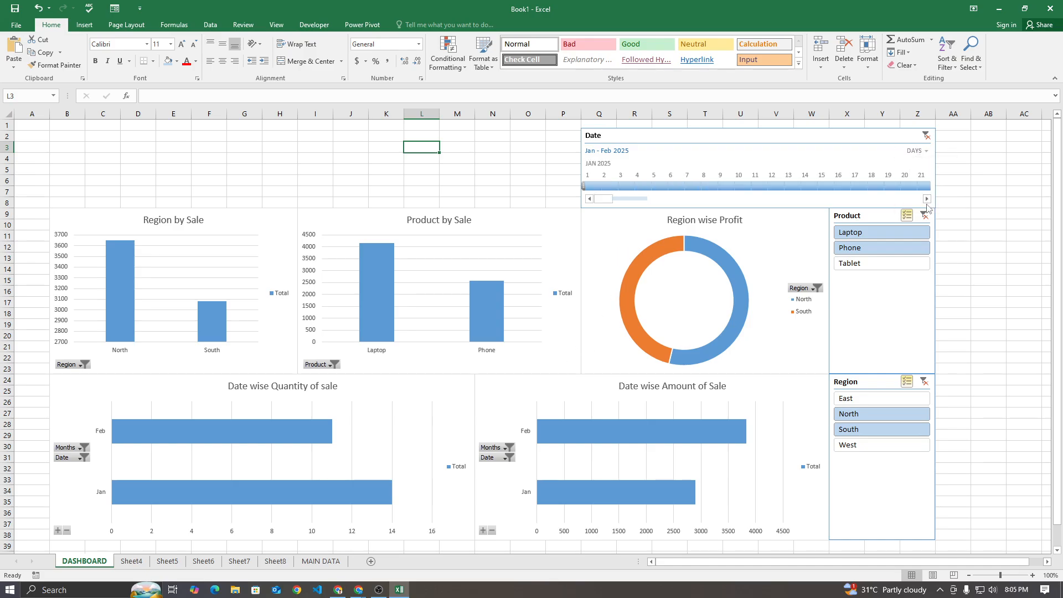
pyautogui.click(625, 187)
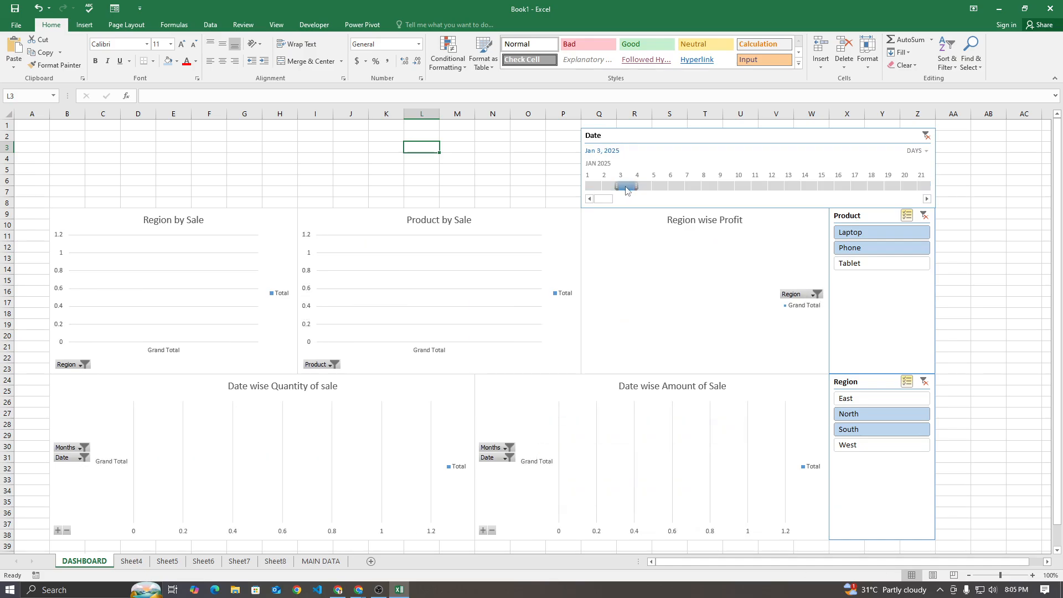
pyautogui.moveTo(616, 187); pyautogui.dragTo(737, 186)
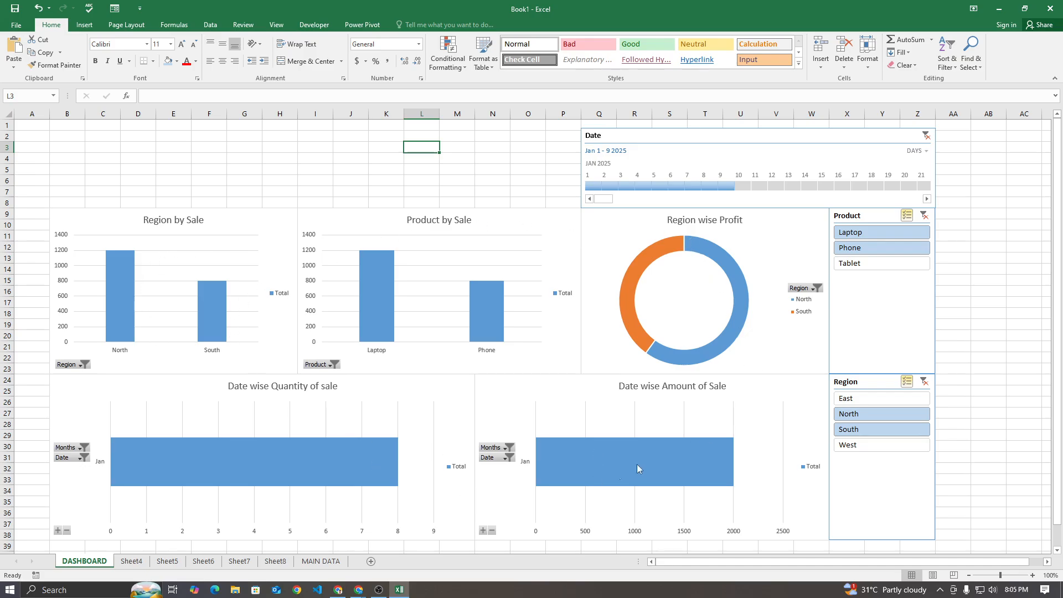
pyautogui.click(481, 170)
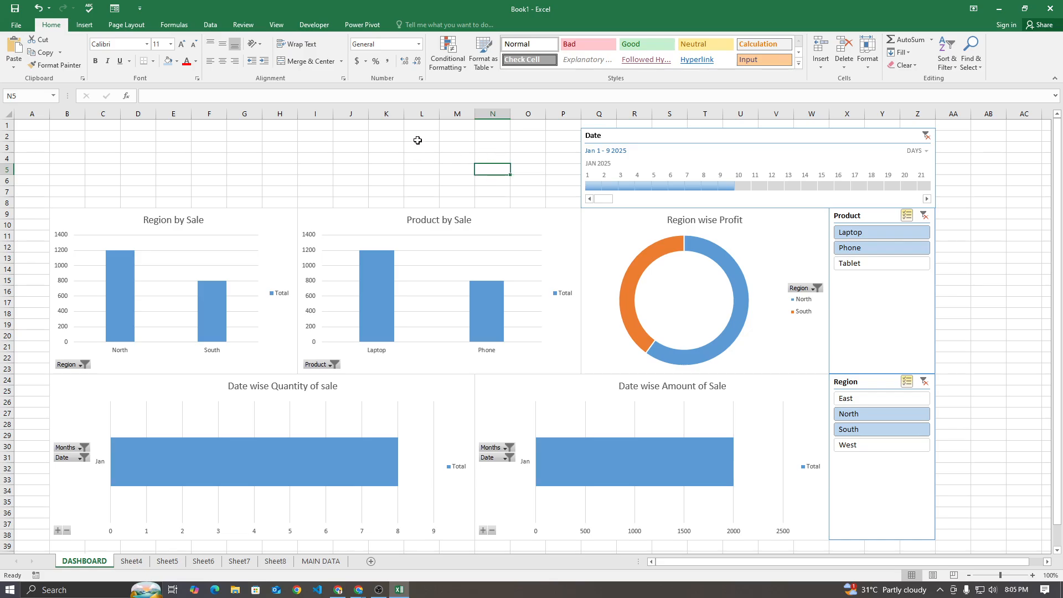
# Merge and center the blocks I2:L4, I5:L7, M2:P4 and M5:P7 above the charts
pyautogui.moveTo(326, 137); pyautogui.dragTo(550, 157)
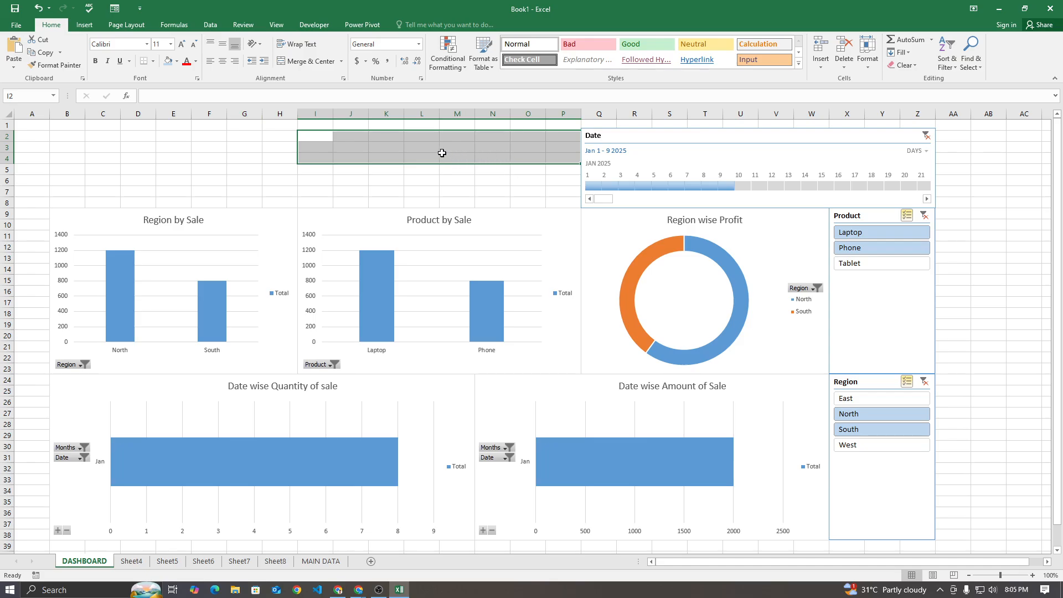
pyautogui.moveTo(550, 138); pyautogui.dragTo(561, 190)
pyautogui.click(303, 61)
pyautogui.click(303, 61)
pyautogui.click(305, 65)
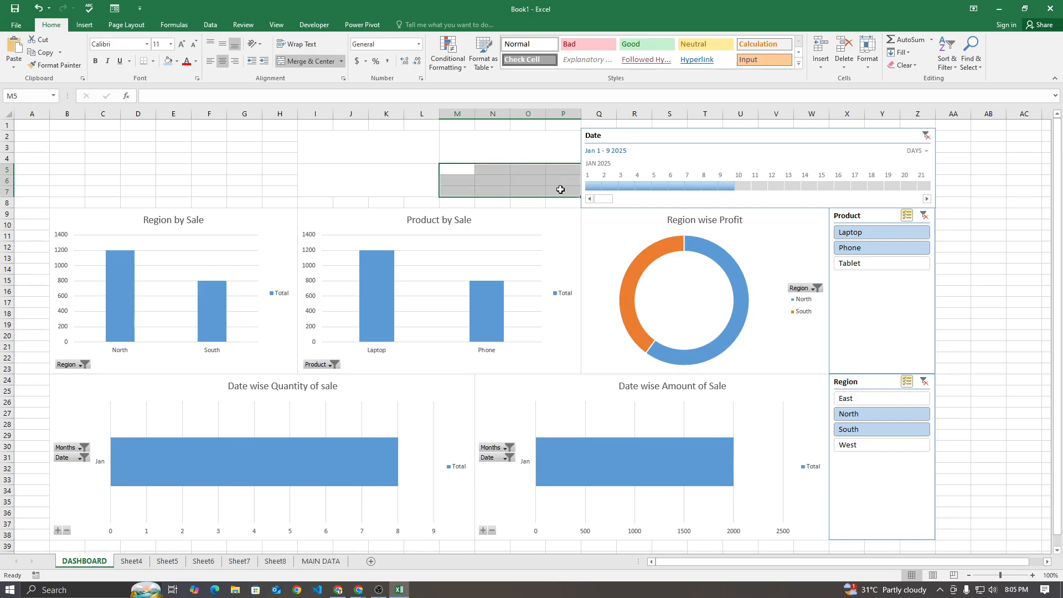
pyautogui.click(306, 61)
pyautogui.click(433, 266)
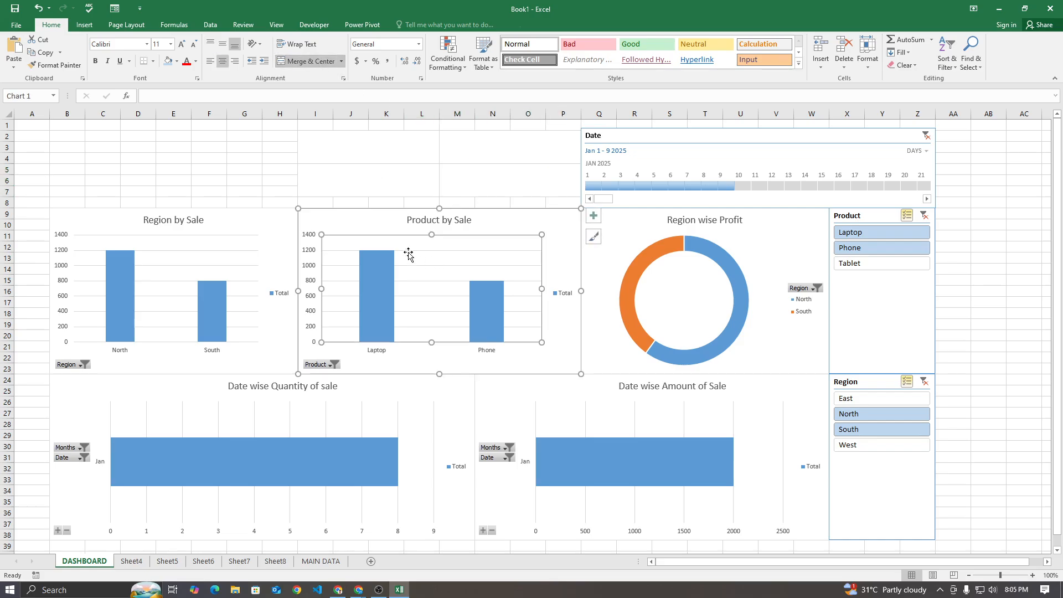
pyautogui.click(366, 156)
pyautogui.click(514, 157)
pyautogui.click(501, 180)
# Enter the labels "Total Sale" in the merged cell I2 and "Total Profit" in the merged cell I5
pyautogui.click(398, 153)
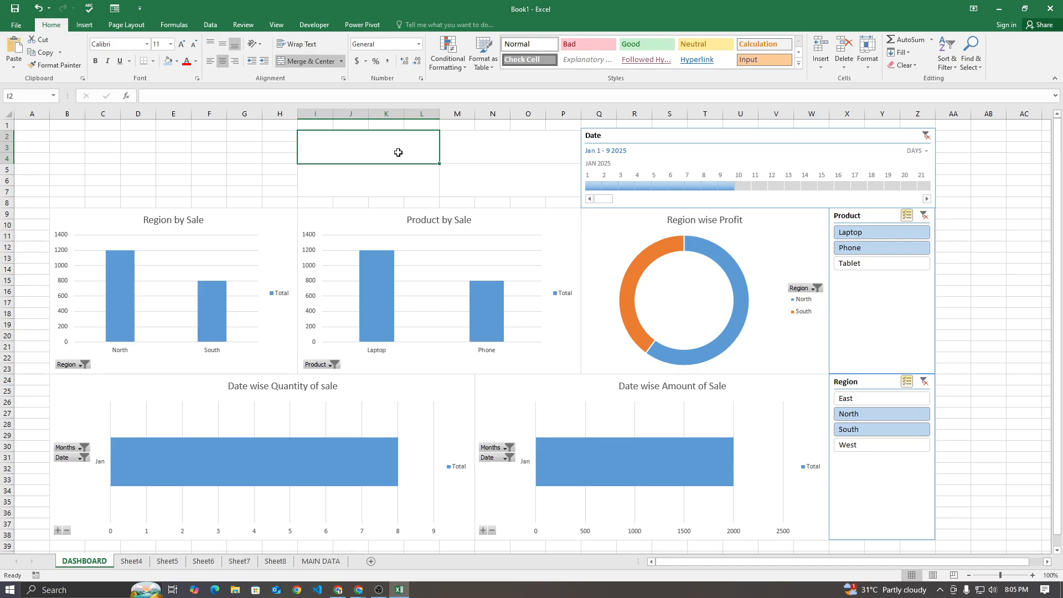
pyautogui.write('Total Sale')
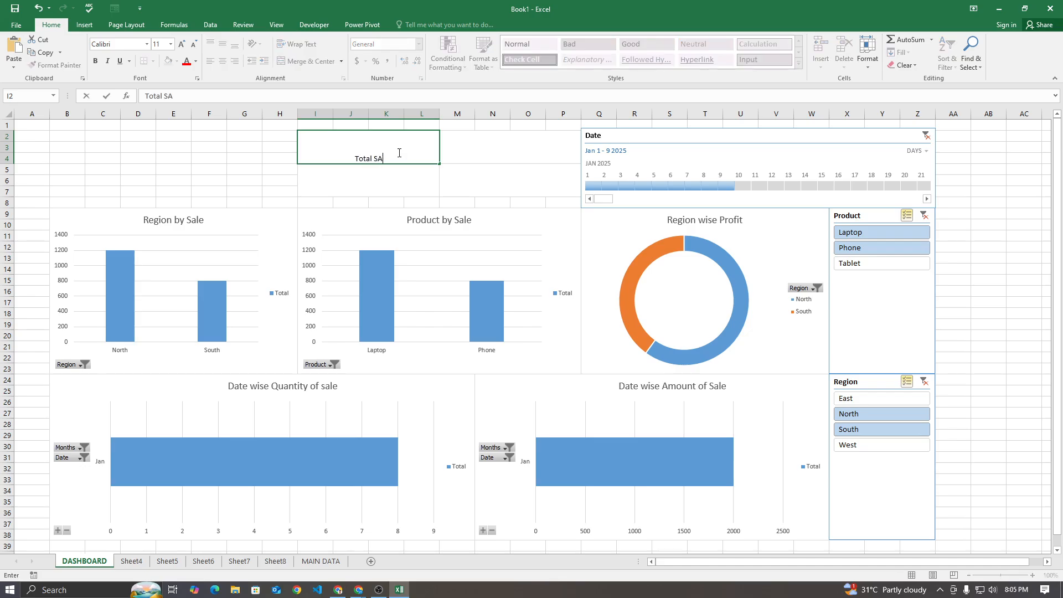
pyautogui.press('BackSpace')
pyautogui.press('BackSpace')
pyautogui.press('BackSpace')
pyautogui.write('ale')
pyautogui.press('Return')
pyautogui.write('Total')
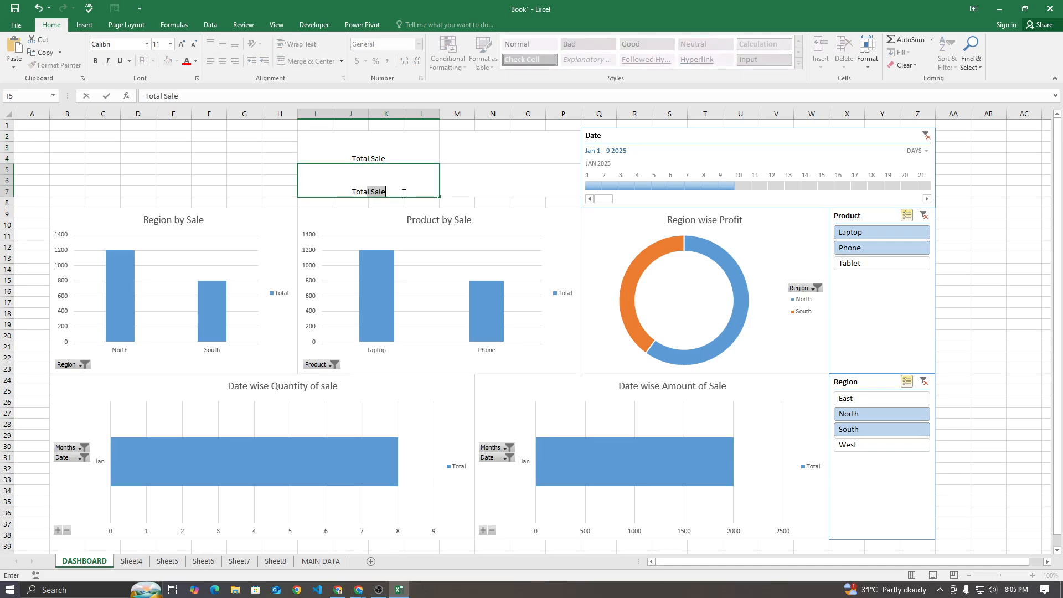
pyautogui.write(' Profit')
pyautogui.press('Return')
# Middle-align the Total Sale label, enlarge it to font size 22, and copy its formatting to the Total Profit label
pyautogui.click(407, 161)
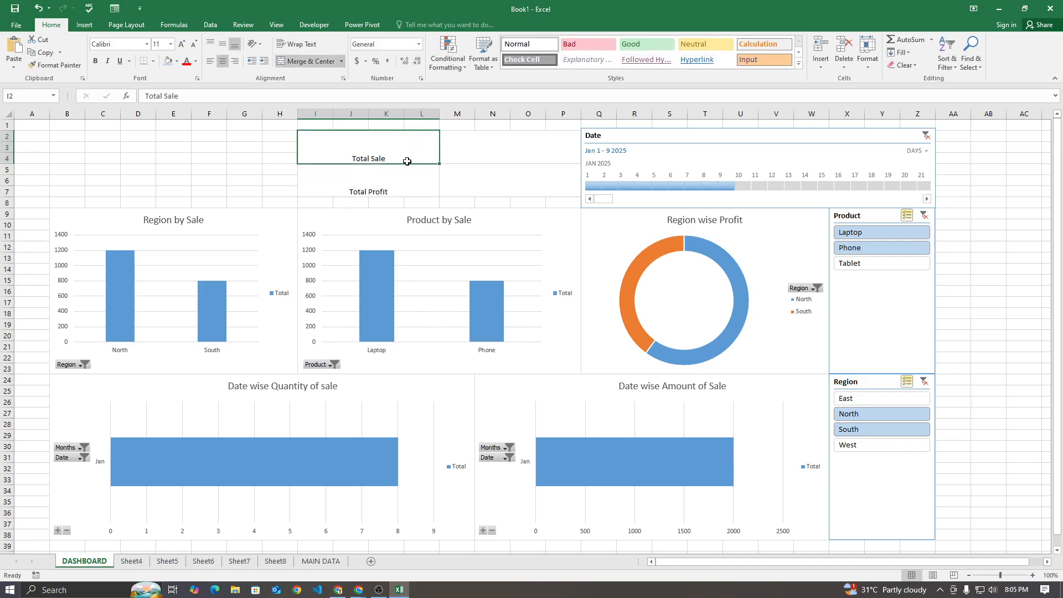
pyautogui.click(222, 44)
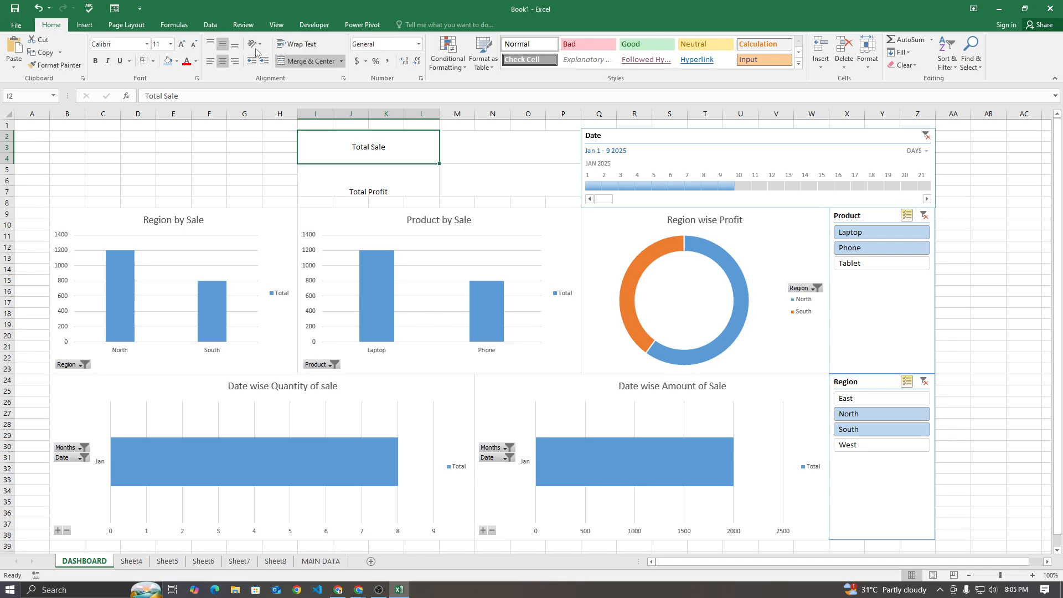
pyautogui.click(181, 44)
pyautogui.click(182, 44)
pyautogui.click(181, 44)
pyautogui.click(181, 43)
pyautogui.click(181, 43)
pyautogui.click(181, 43)
pyautogui.click(54, 65)
pyautogui.click(361, 188)
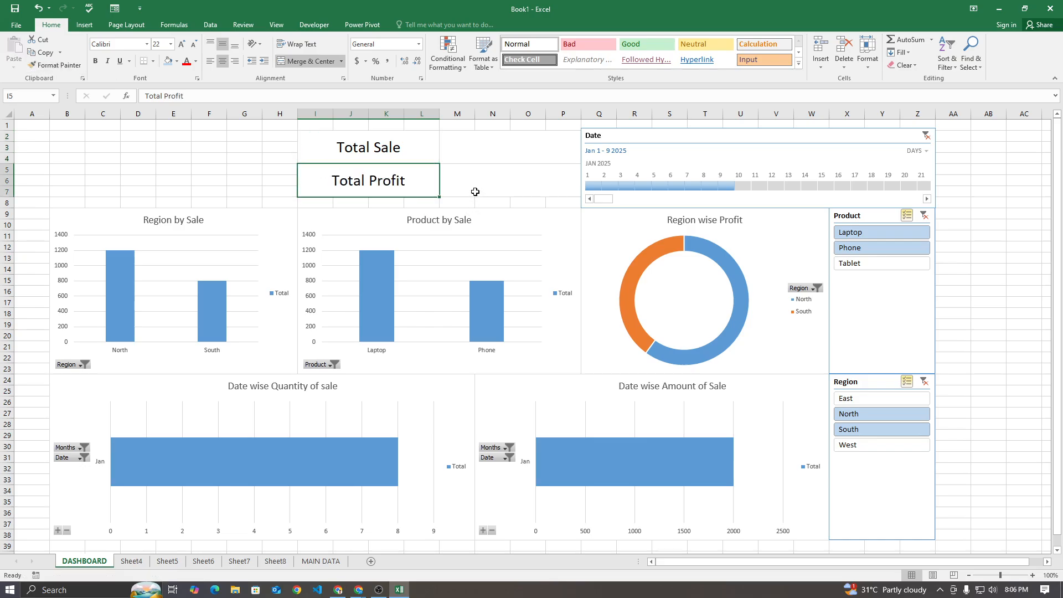
# Link the merged cell M2 beside Total Sale to the Grand Total of Sum of Sales on Sheet4
pyautogui.click(475, 192)
pyautogui.click(487, 146)
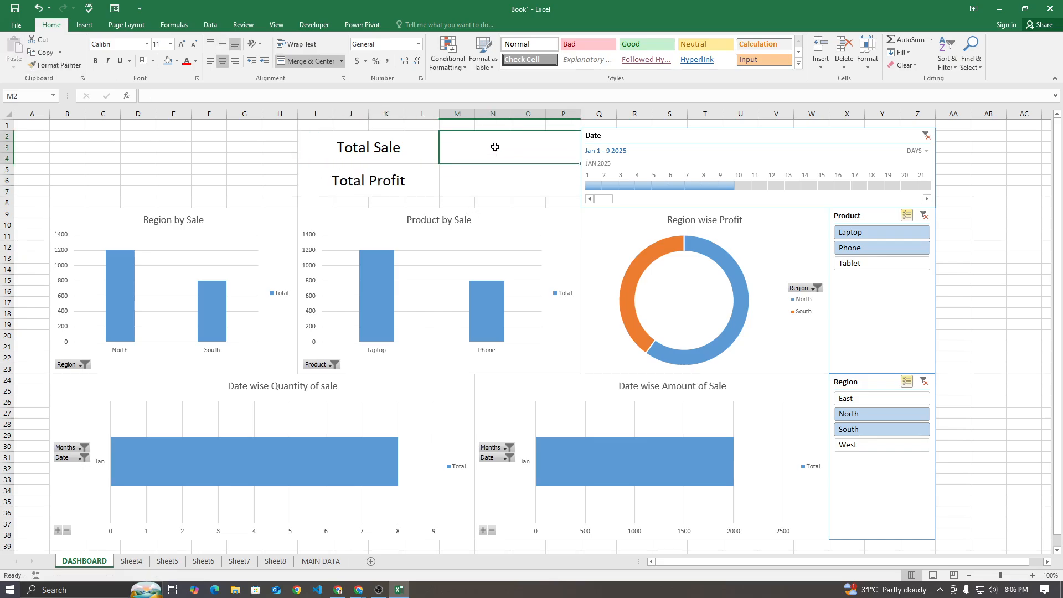
pyautogui.write('=')
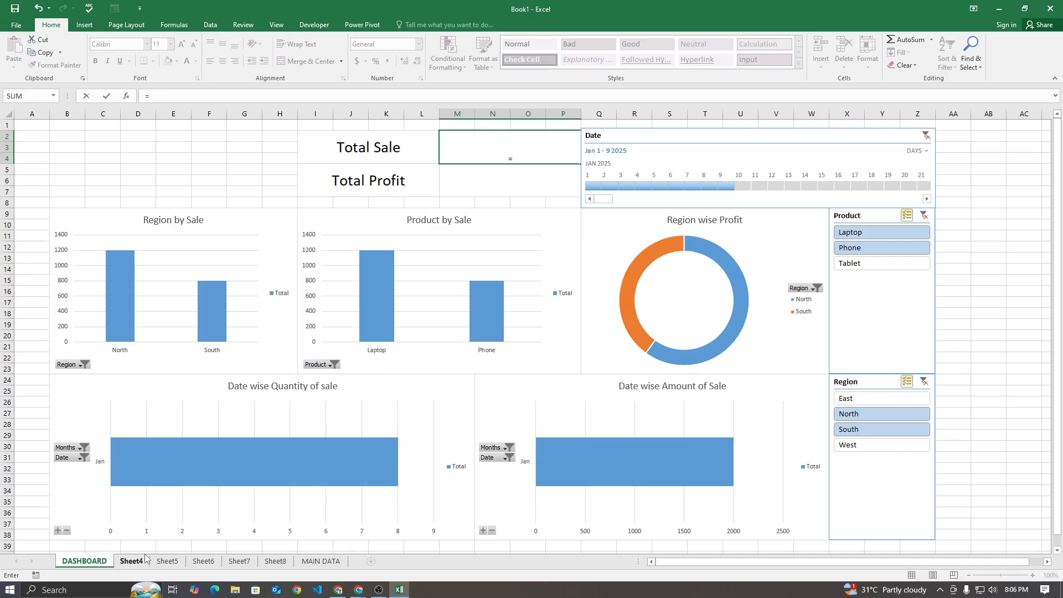
pyautogui.click(142, 561)
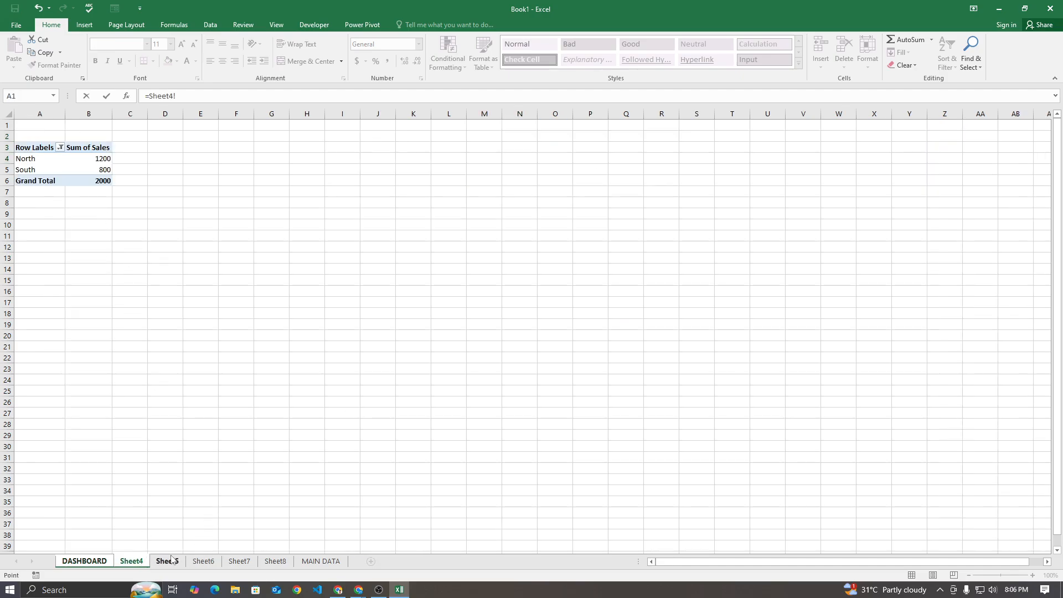
pyautogui.click(95, 177)
pyautogui.press('Return')
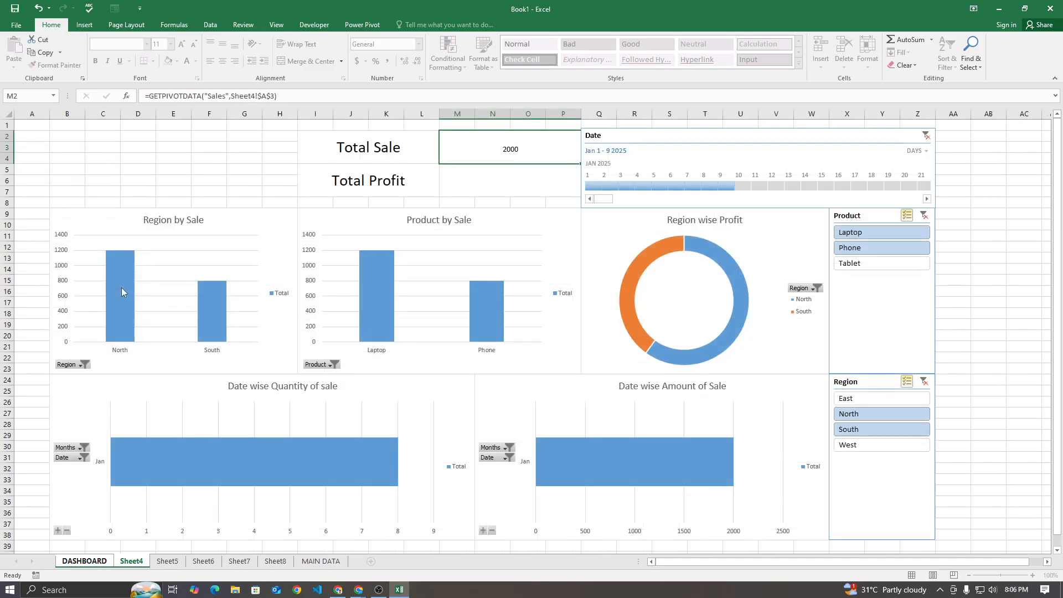
# Middle-align the Total Sale value and set its font size to 28
pyautogui.click(486, 139)
pyautogui.click(224, 46)
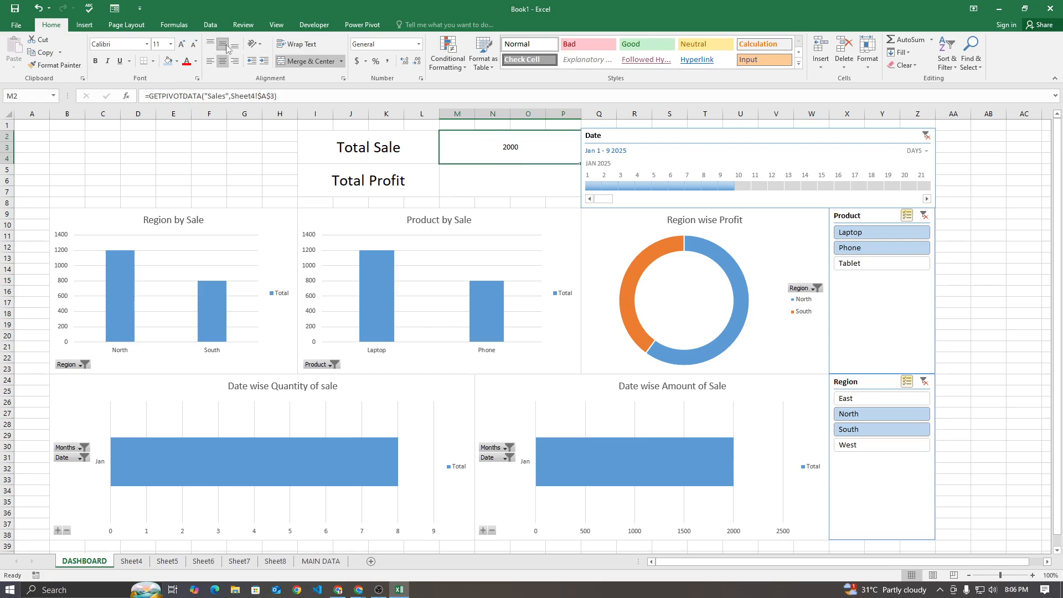
pyautogui.click(185, 45)
pyautogui.click(185, 45)
pyautogui.click(186, 47)
pyautogui.click(186, 47)
pyautogui.click(186, 46)
pyautogui.click(186, 47)
pyautogui.click(186, 46)
pyautogui.click(186, 47)
pyautogui.click(186, 47)
pyautogui.click(186, 47)
pyautogui.click(186, 47)
pyautogui.click(186, 46)
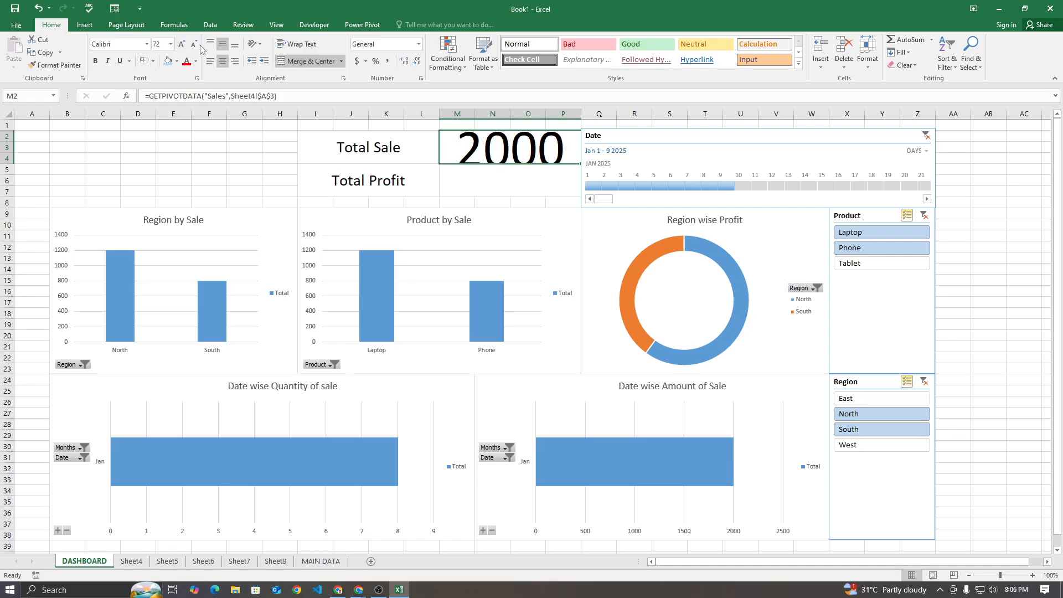
pyautogui.click(194, 45)
pyautogui.click(193, 44)
pyautogui.click(194, 45)
# Link the merged cell M5 beside Total Profit to the Grand Total of Sum of Profit on Sheet6
pyautogui.click(512, 174)
pyautogui.write('=')
pyautogui.click(135, 561)
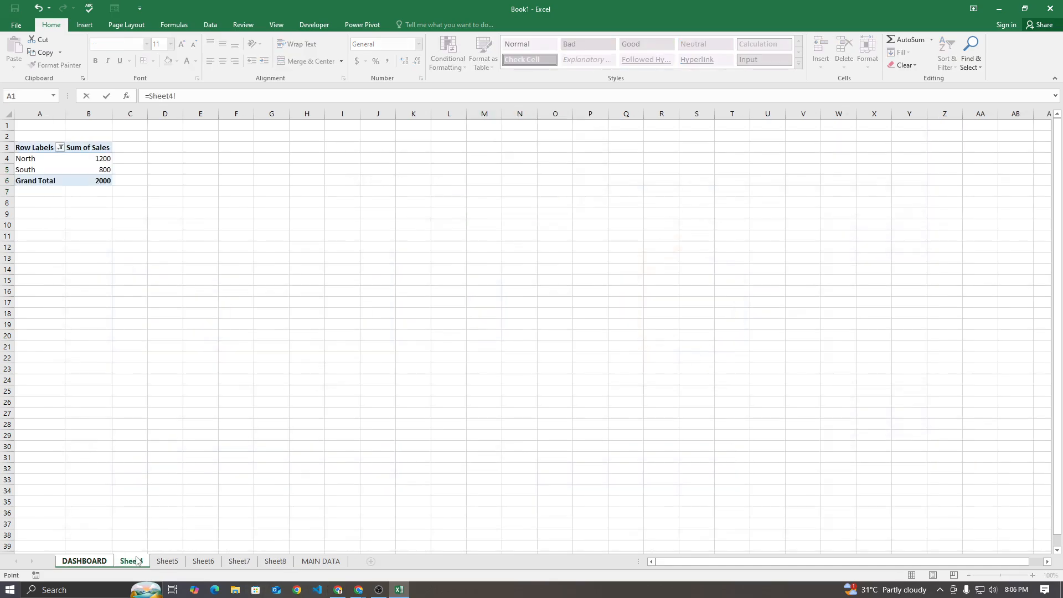
pyautogui.click(167, 561)
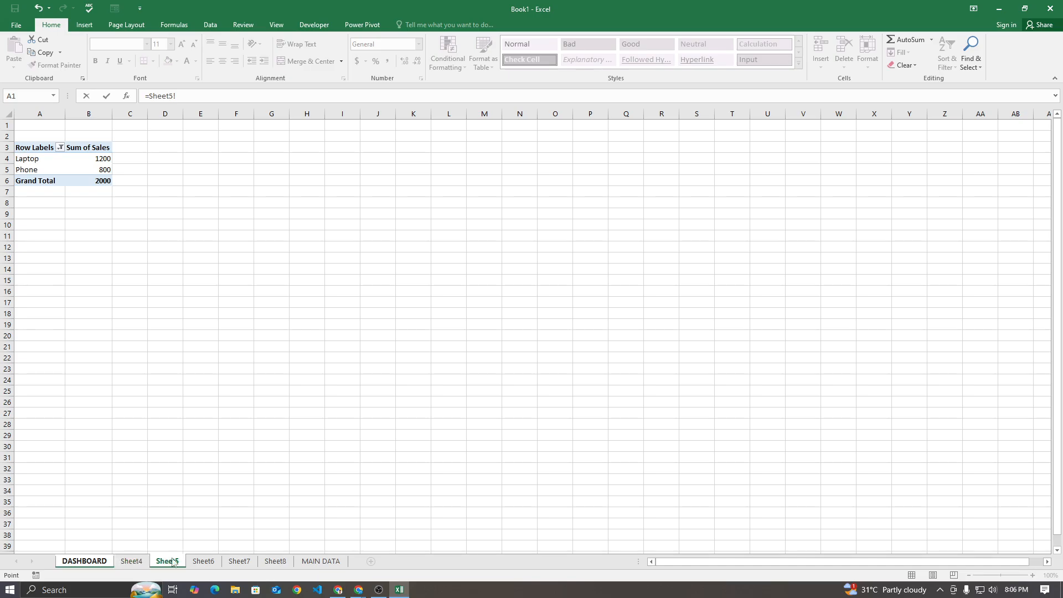
pyautogui.click(203, 561)
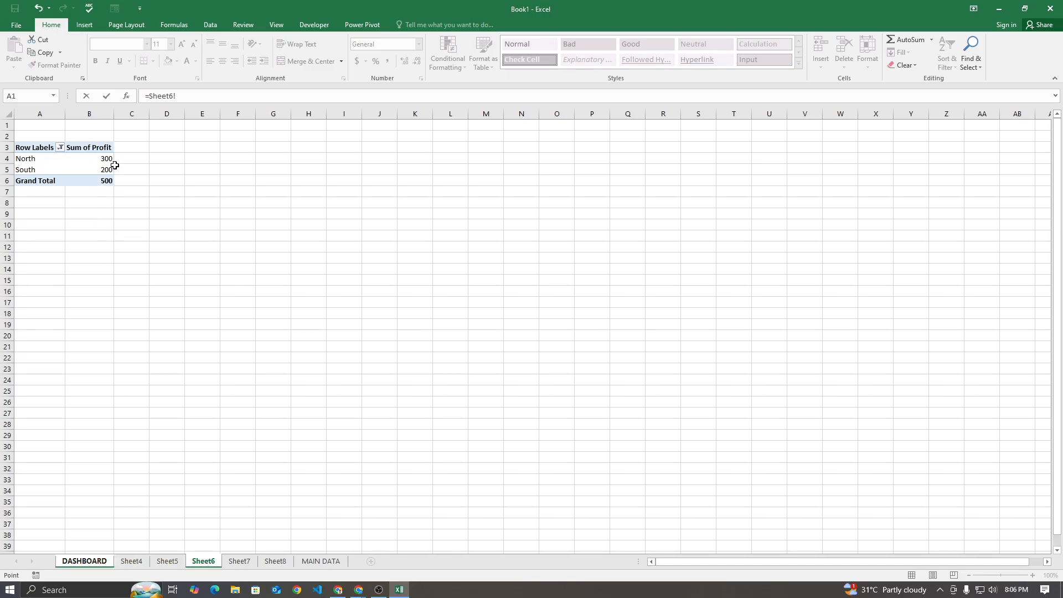
pyautogui.click(102, 180)
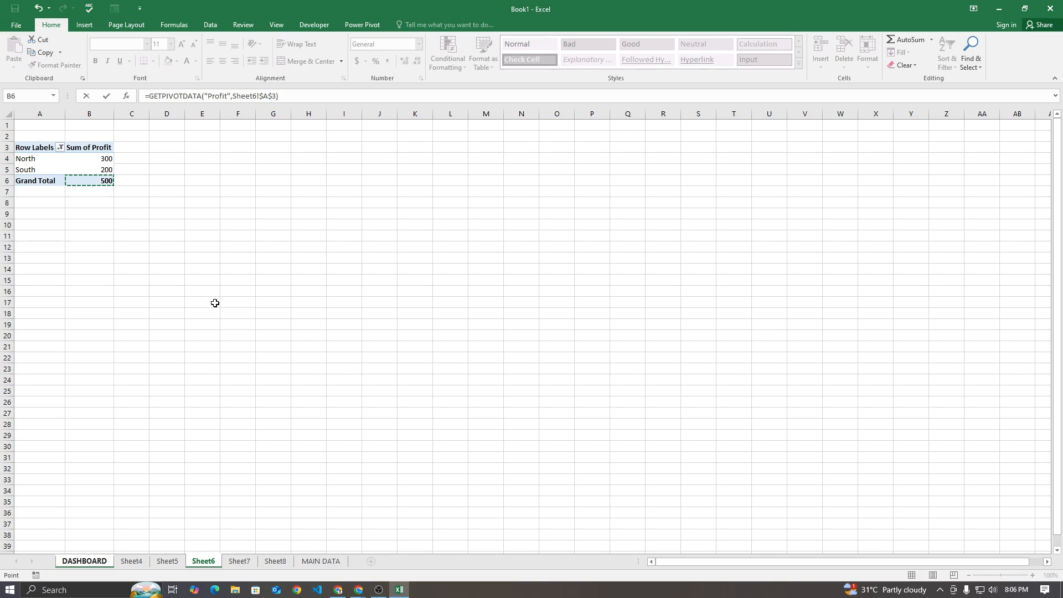
pyautogui.press('Return')
# Copy the Total Sale value's formatting to the Total Profit value in M5
pyautogui.click(461, 139)
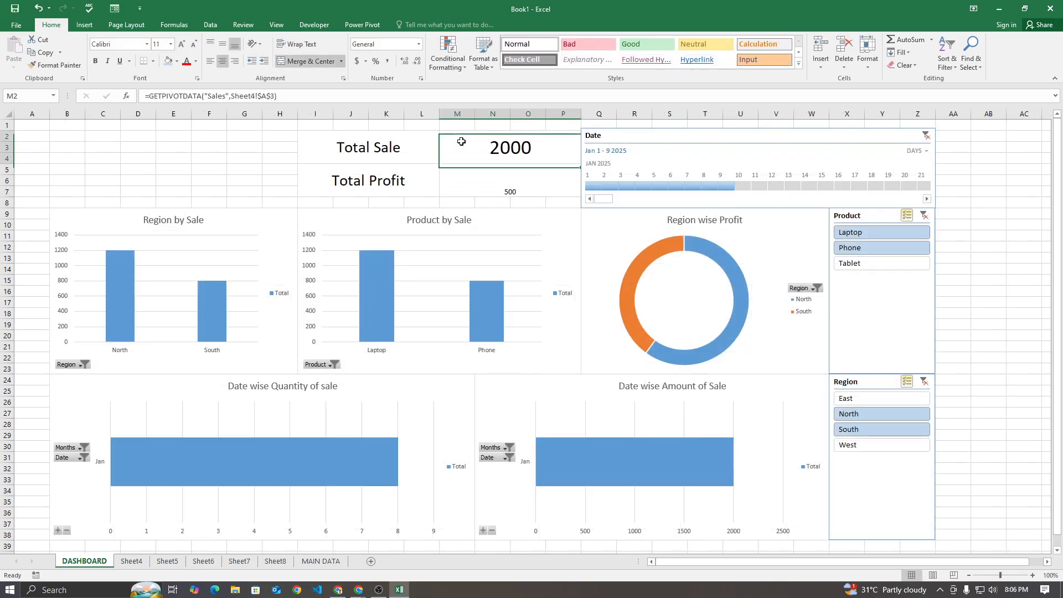
pyautogui.click(82, 66)
pyautogui.click(505, 190)
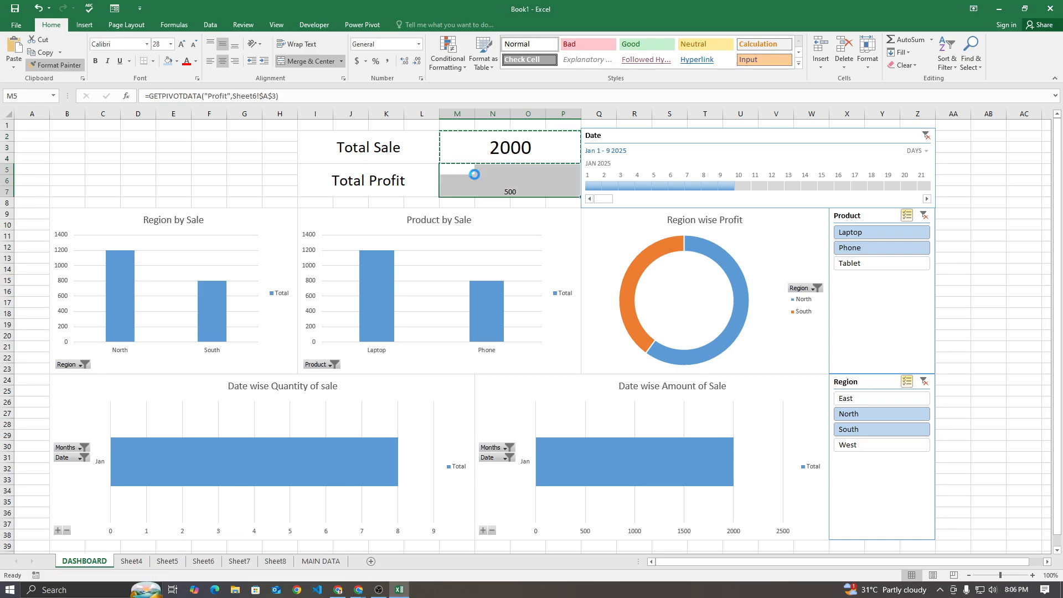
# Try the years level on the Date timeline, and settle on months as its time level
pyautogui.click(205, 145)
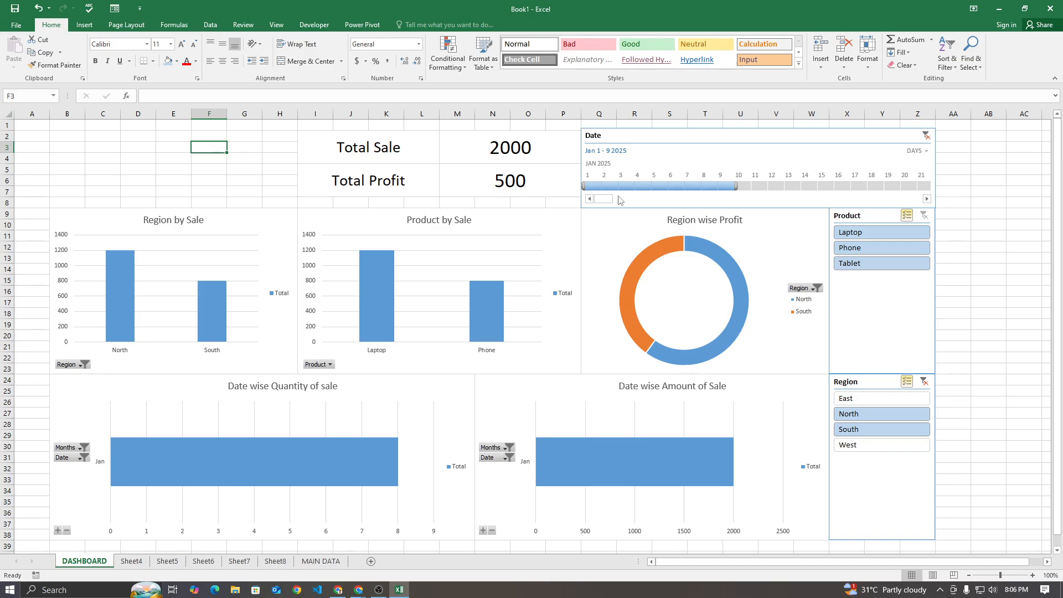
pyautogui.click(926, 150)
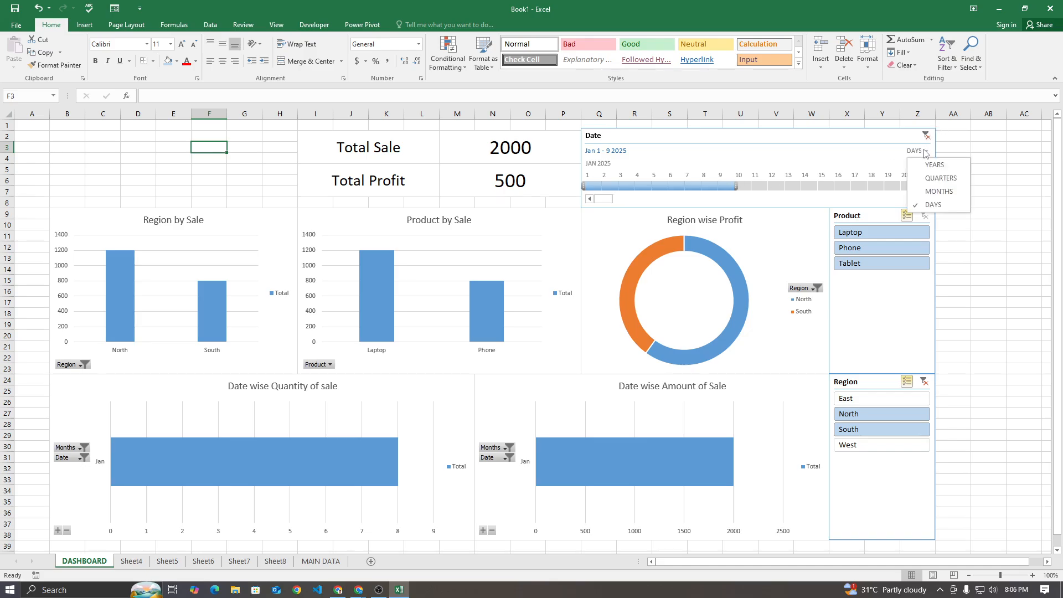
pyautogui.click(936, 166)
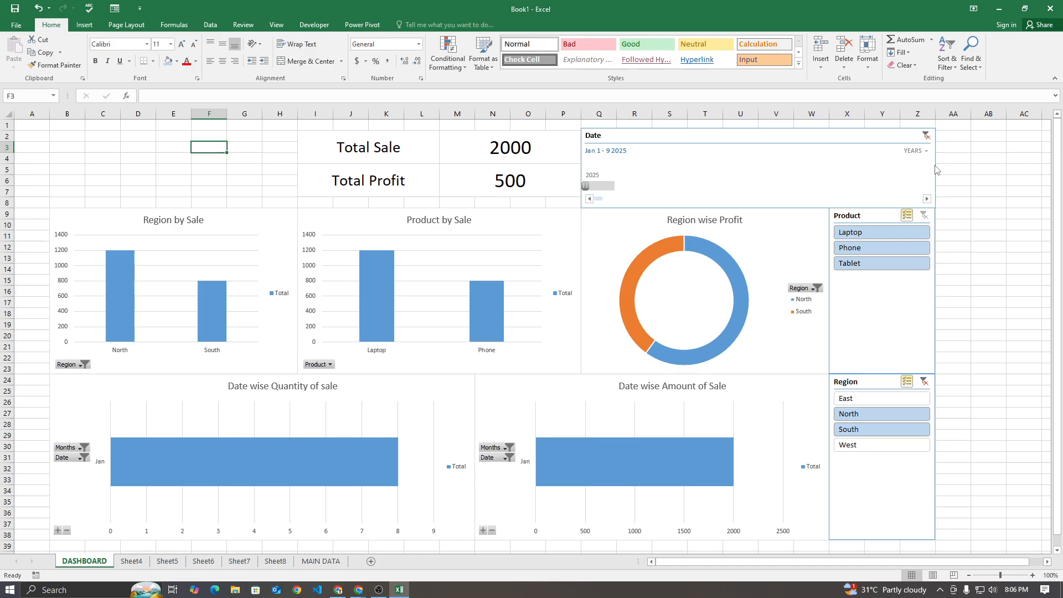
pyautogui.click(916, 151)
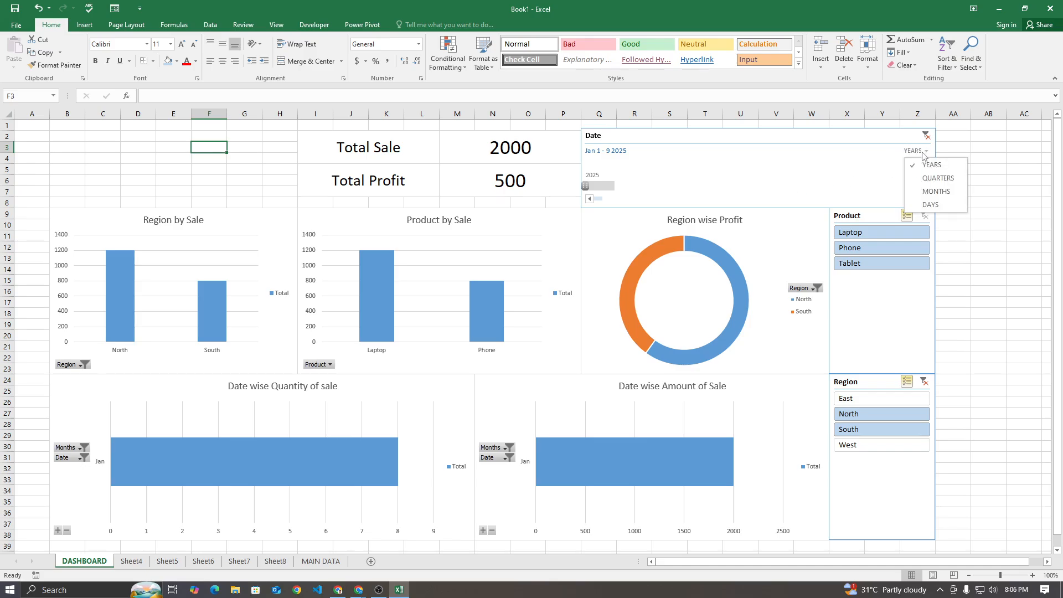
pyautogui.click(936, 190)
# Test the Date timeline filter on January, February and March 2025, ending with the January–February 2025 range selected
pyautogui.click(601, 186)
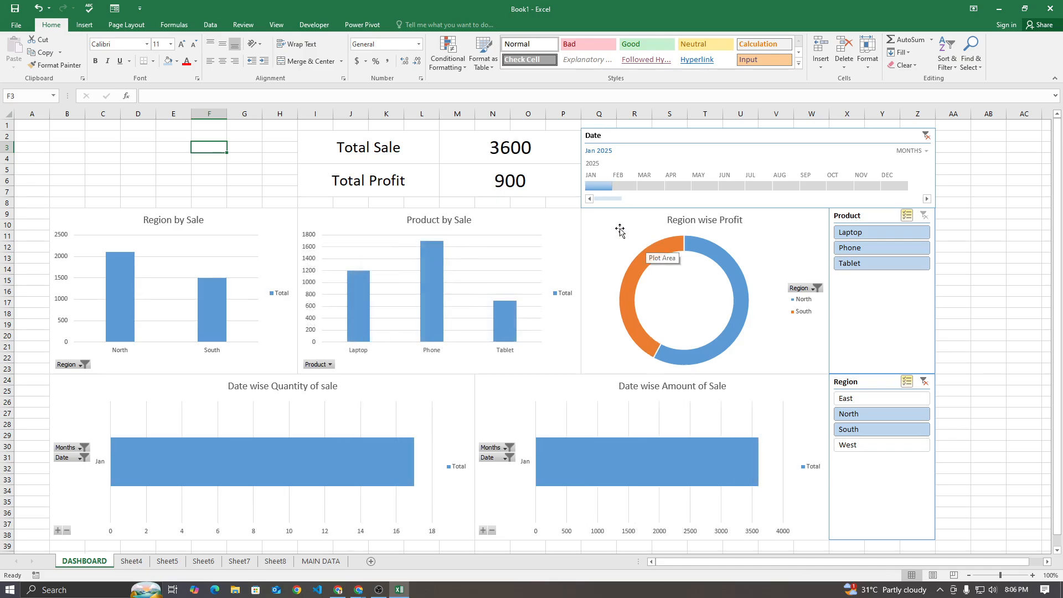
pyautogui.moveTo(612, 187); pyautogui.dragTo(635, 188)
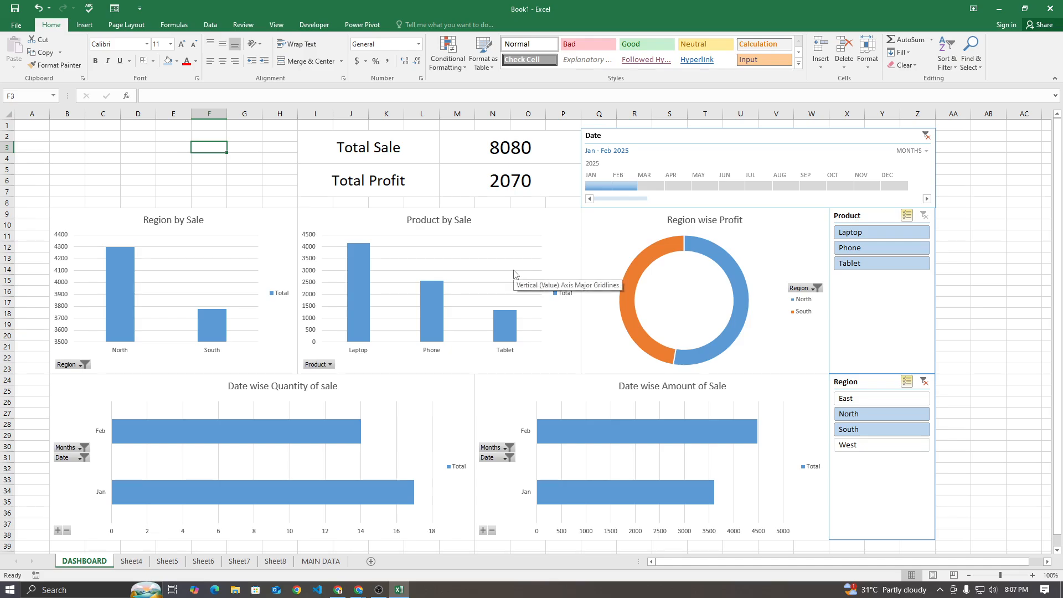
pyautogui.click(600, 190)
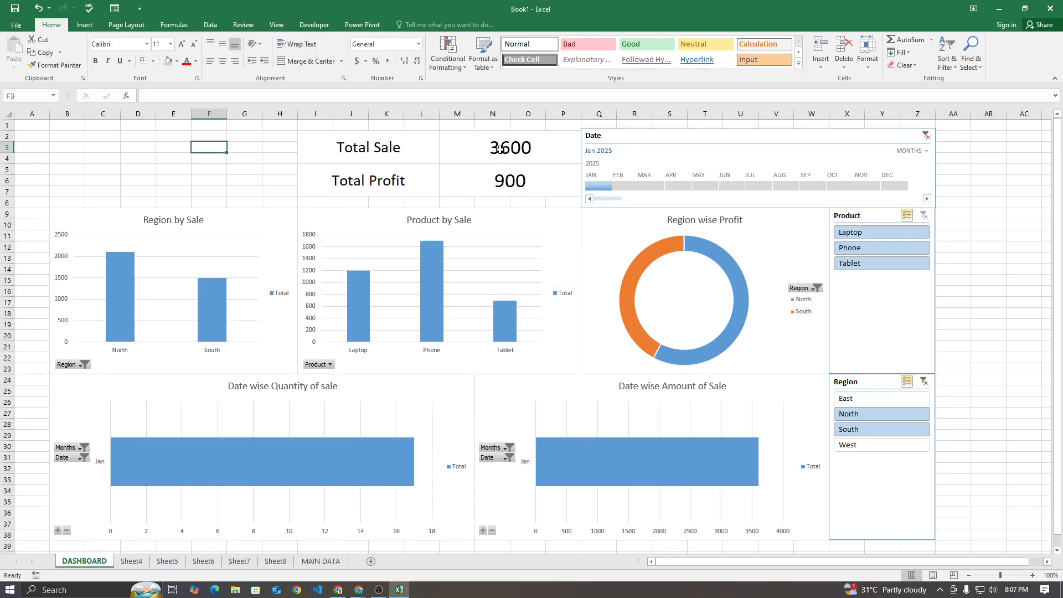
pyautogui.click(623, 187)
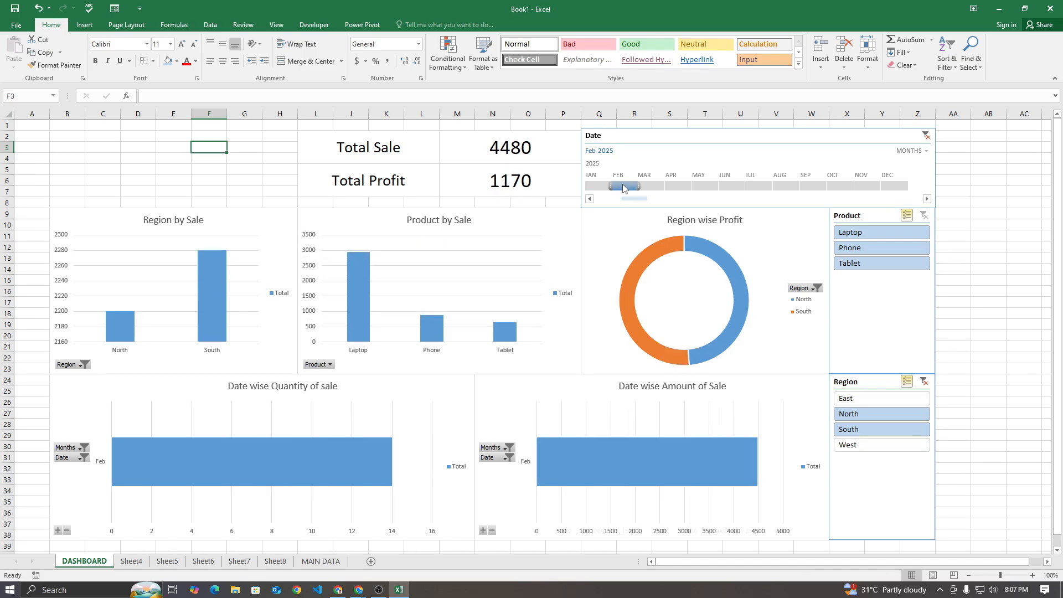
pyautogui.click(651, 187)
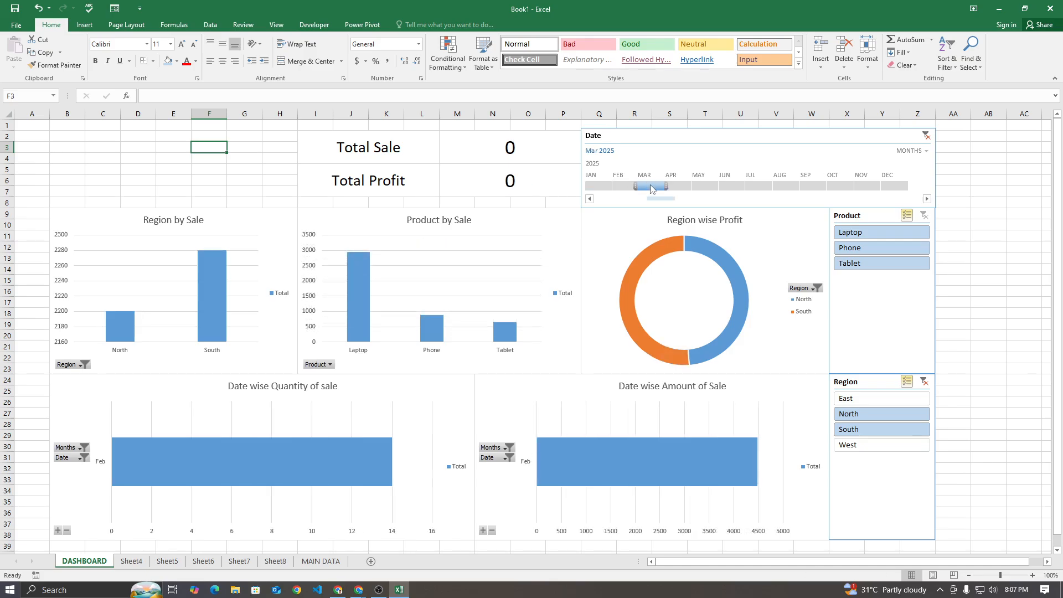
pyautogui.click(598, 187)
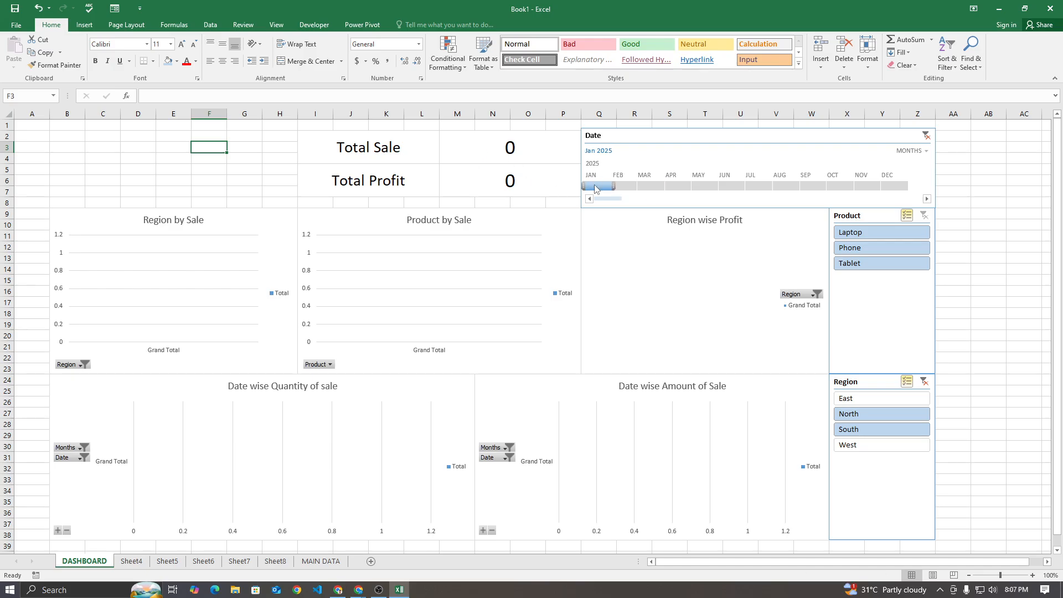
pyautogui.moveTo(614, 186); pyautogui.dragTo(637, 187)
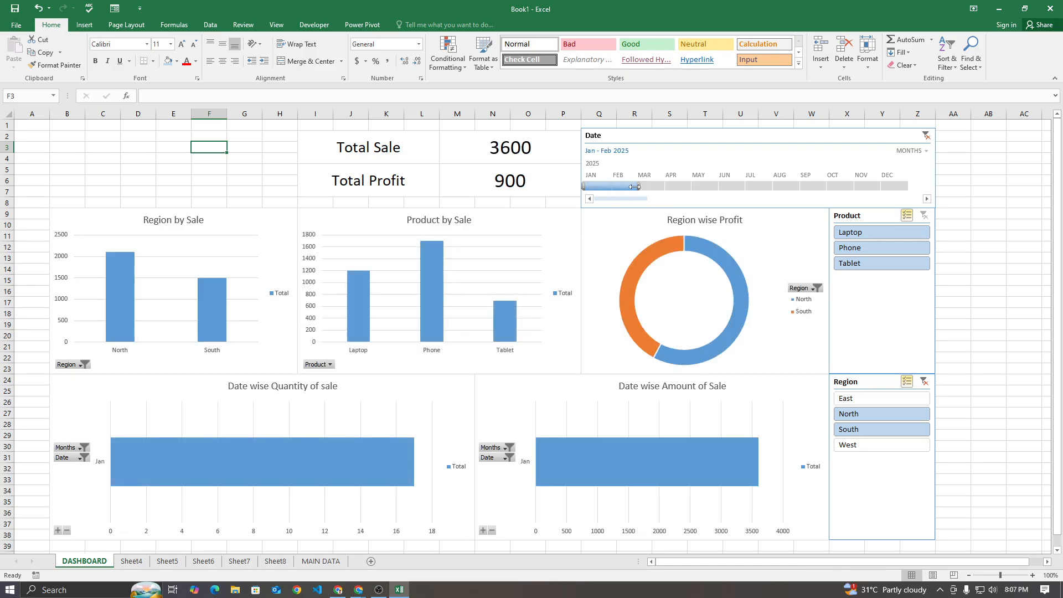
# Merge and center B2:H4 beside the Total Sale label and enter the heading ABC COMPANY
pyautogui.moveTo(77, 147)
pyautogui.mouseDown()
pyautogui.moveTo(130, 147)
pyautogui.moveTo(278, 190)
pyautogui.moveTo(204, 147)
pyautogui.moveTo(75, 139)
pyautogui.mouseUp()
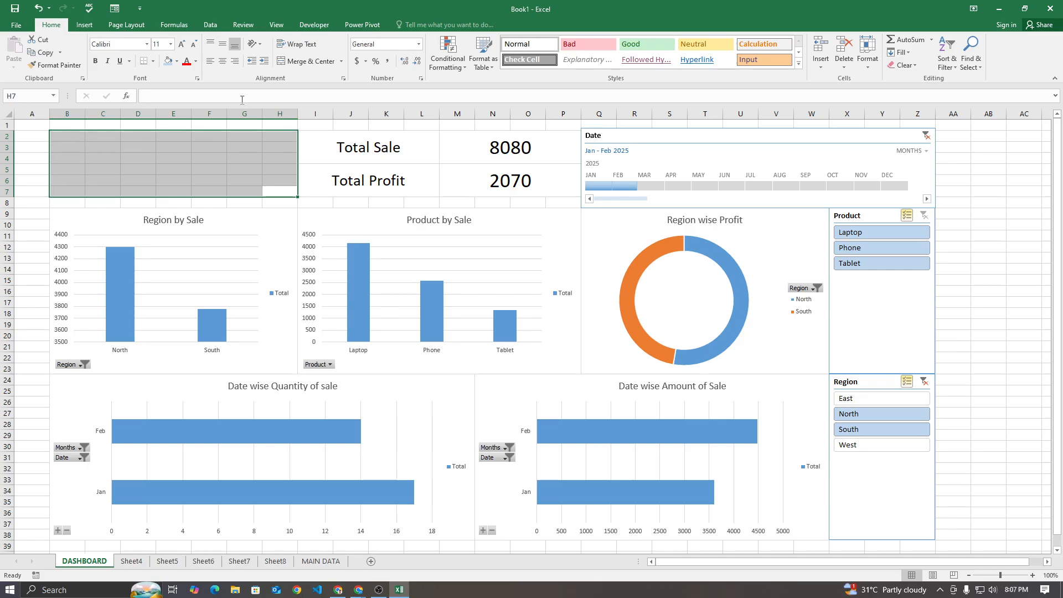
pyautogui.click(67, 159)
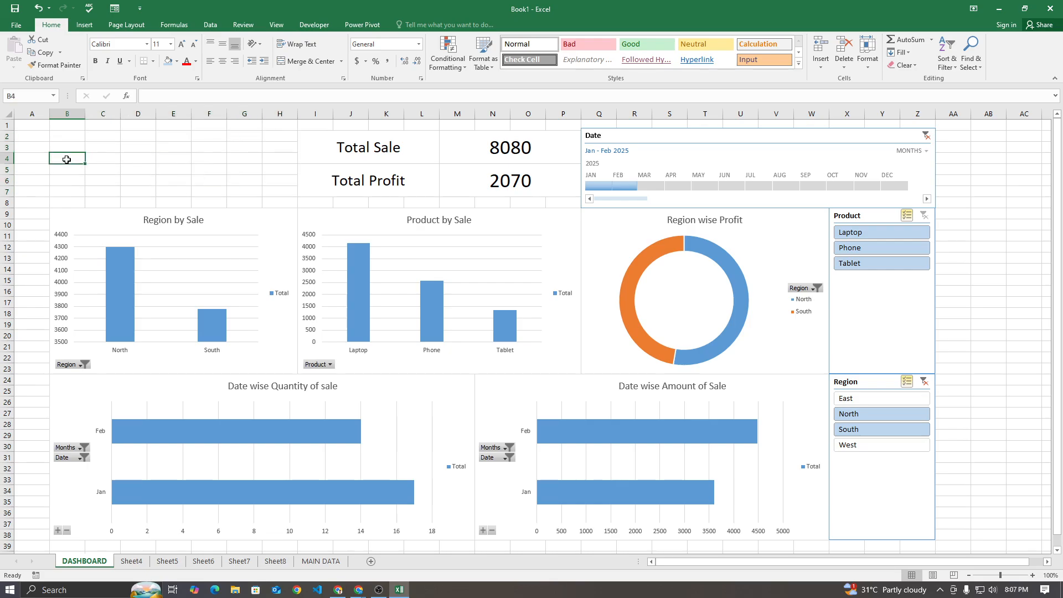
pyautogui.moveTo(70, 137); pyautogui.dragTo(271, 156)
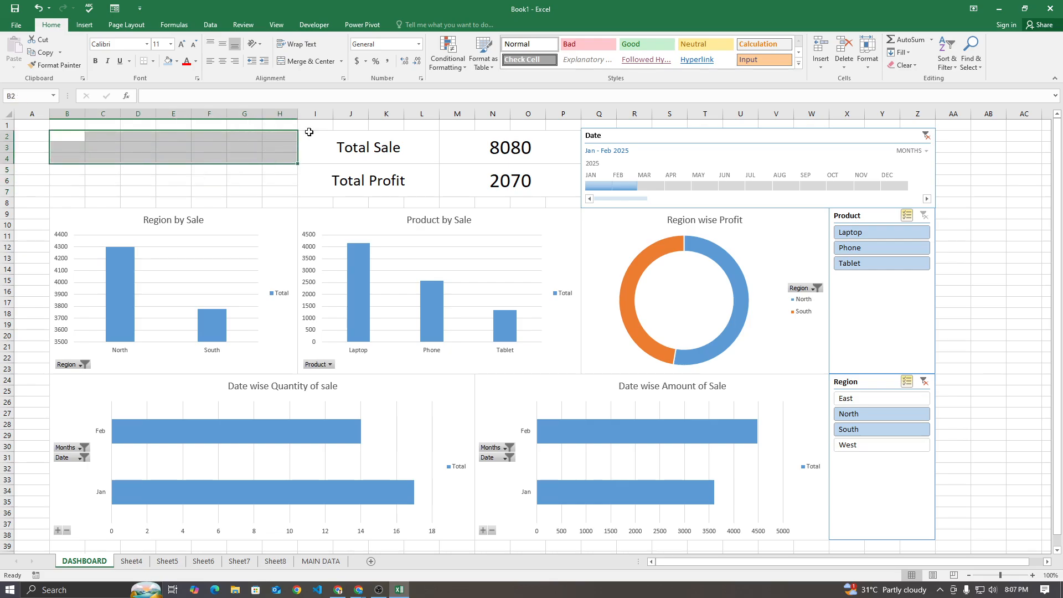
pyautogui.click(299, 62)
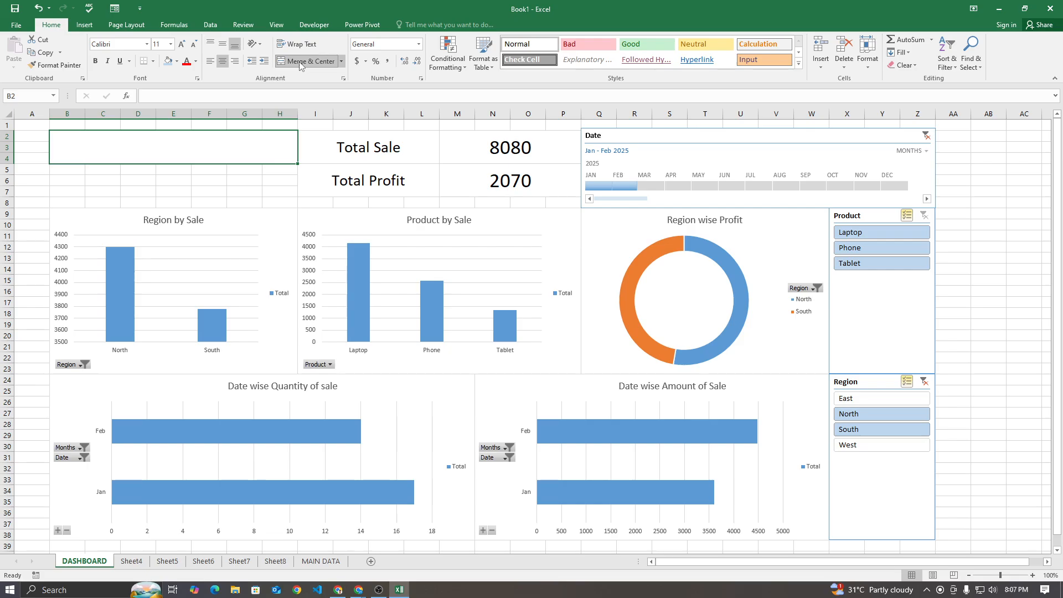
pyautogui.write('ABC COMPANY')
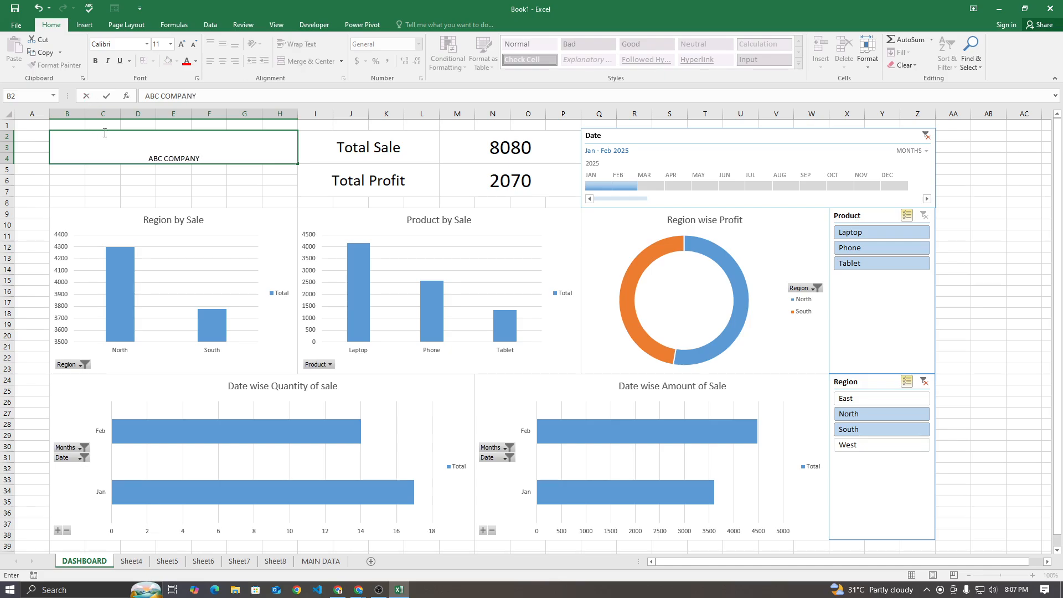
pyautogui.click(135, 177)
# Middle-align the ABC COMPANY heading and enlarge its font to size 24
pyautogui.click(140, 147)
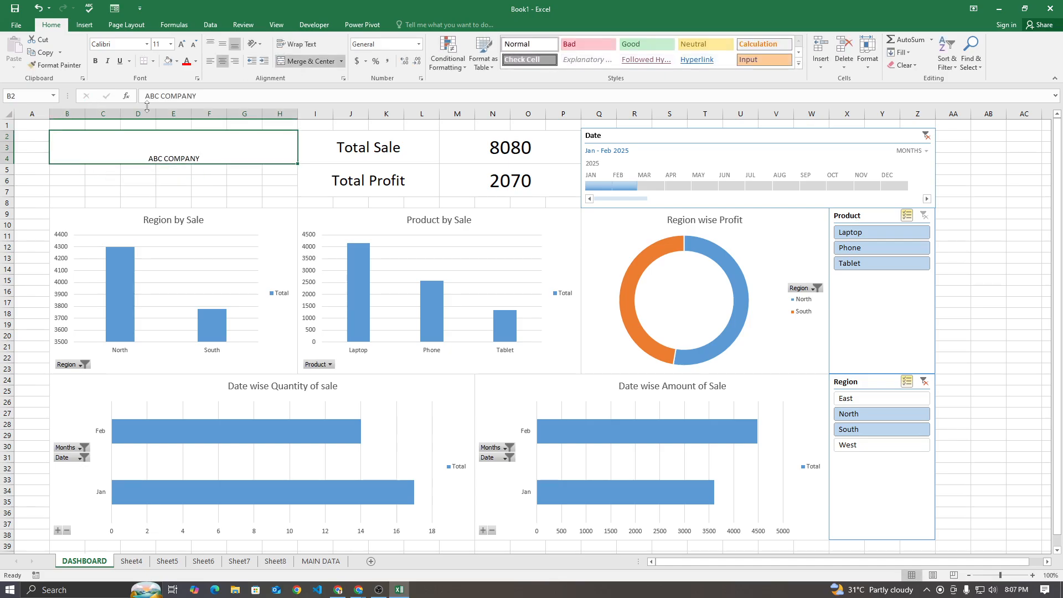
pyautogui.click(224, 47)
pyautogui.click(182, 44)
pyautogui.click(182, 44)
pyautogui.click(181, 44)
pyautogui.click(182, 43)
pyautogui.click(181, 43)
pyautogui.click(181, 44)
pyautogui.click(181, 44)
# Merge and center B5:H7 below the company heading and enter the title DASHBOARD in capitals
pyautogui.moveTo(73, 170); pyautogui.dragTo(279, 188)
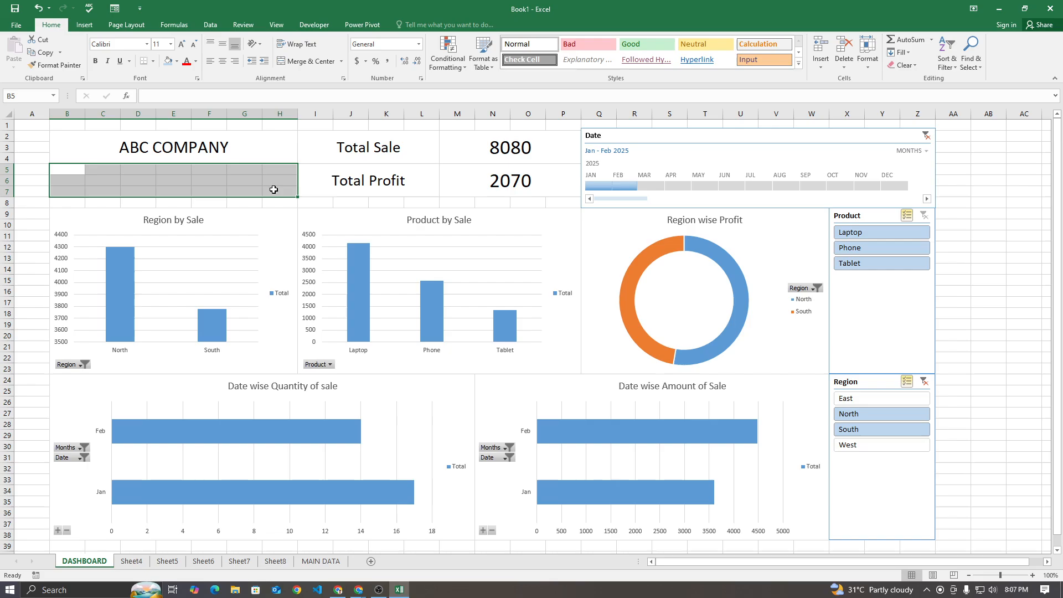
pyautogui.click(290, 61)
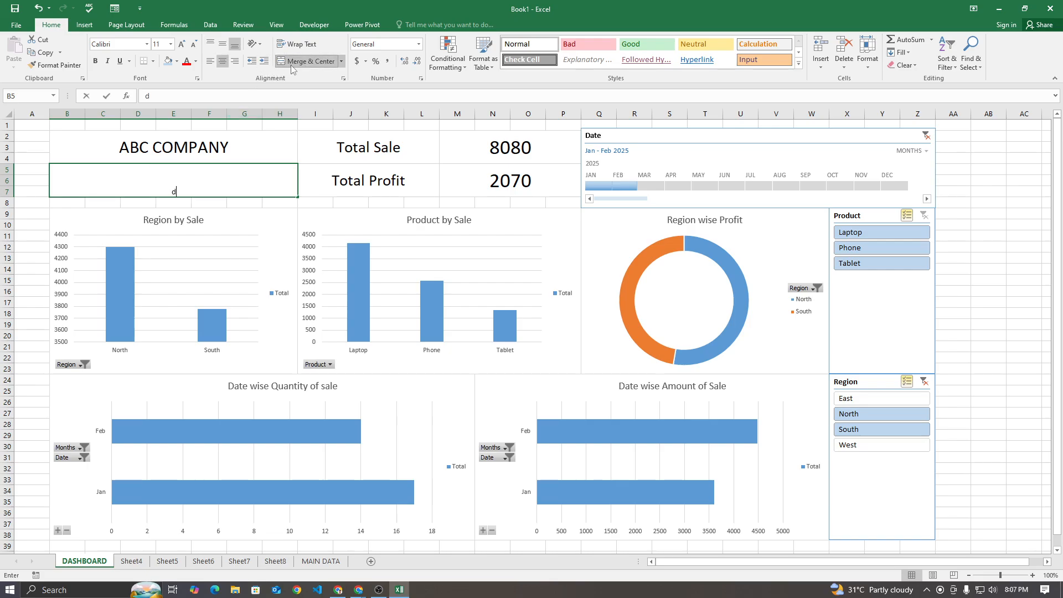
pyautogui.write('dashboar')
pyautogui.press('BackSpace')
pyautogui.press('BackSpace')
pyautogui.press('BackSpace')
pyautogui.press('BackSpace')
pyautogui.press('BackSpace')
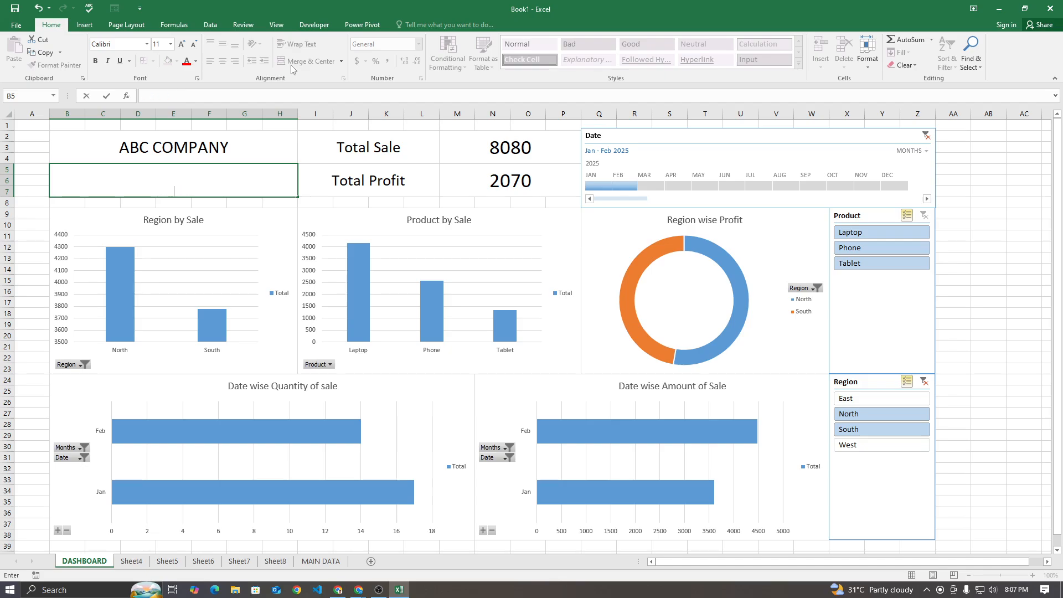
pyautogui.write('DASHBOARD')
pyautogui.click(201, 211)
# Middle-align the DASHBOARD title and set its font size to 36
pyautogui.click(219, 175)
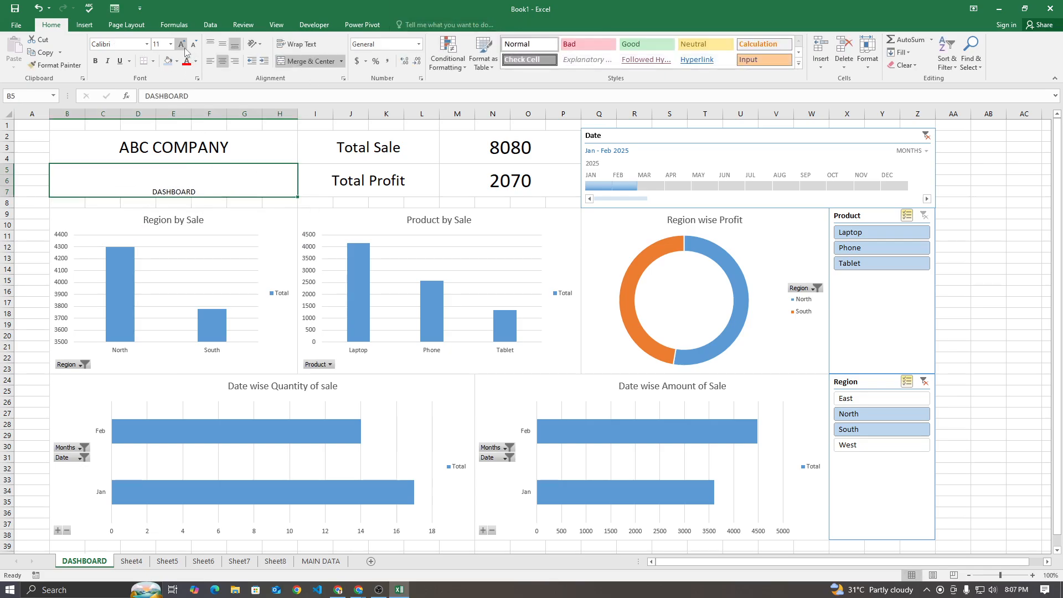
pyautogui.click(222, 44)
pyautogui.click(181, 44)
pyautogui.click(181, 44)
pyautogui.click(182, 44)
pyautogui.click(181, 44)
pyautogui.click(181, 44)
pyautogui.click(181, 43)
pyautogui.click(181, 44)
pyautogui.click(181, 44)
pyautogui.click(181, 44)
pyautogui.click(181, 44)
pyautogui.click(181, 44)
pyautogui.click(181, 44)
pyautogui.click(194, 44)
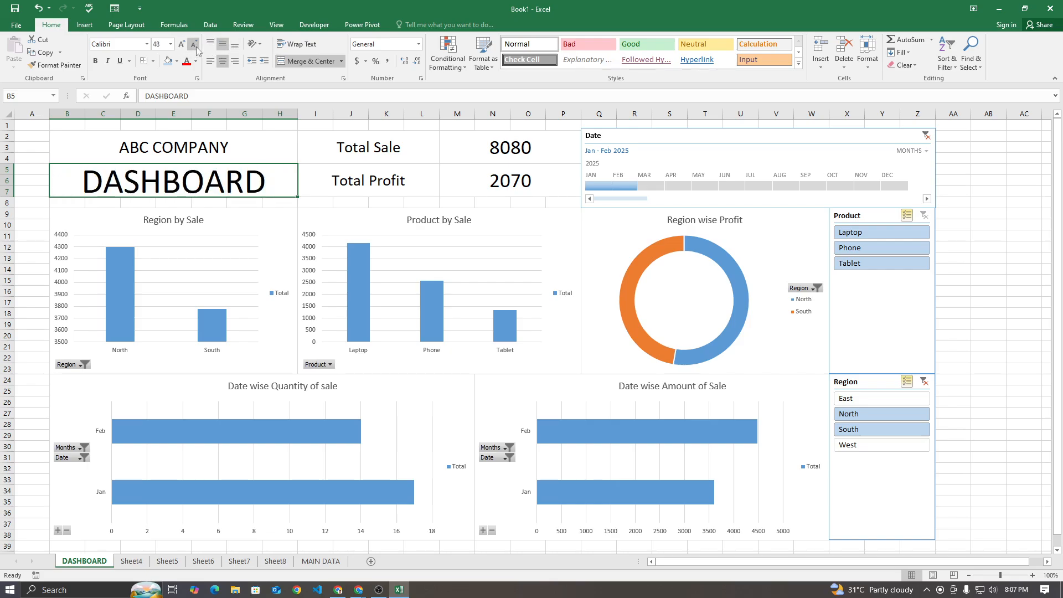
pyautogui.click(193, 44)
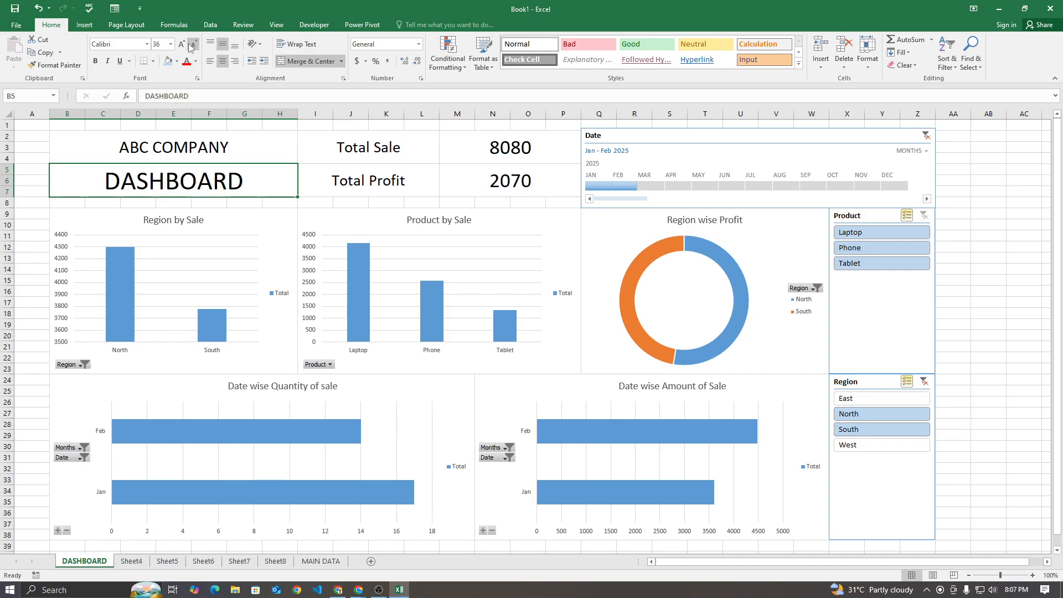
# Color the DASHBOARD title text standard light blue and make it bold
pyautogui.click(195, 61)
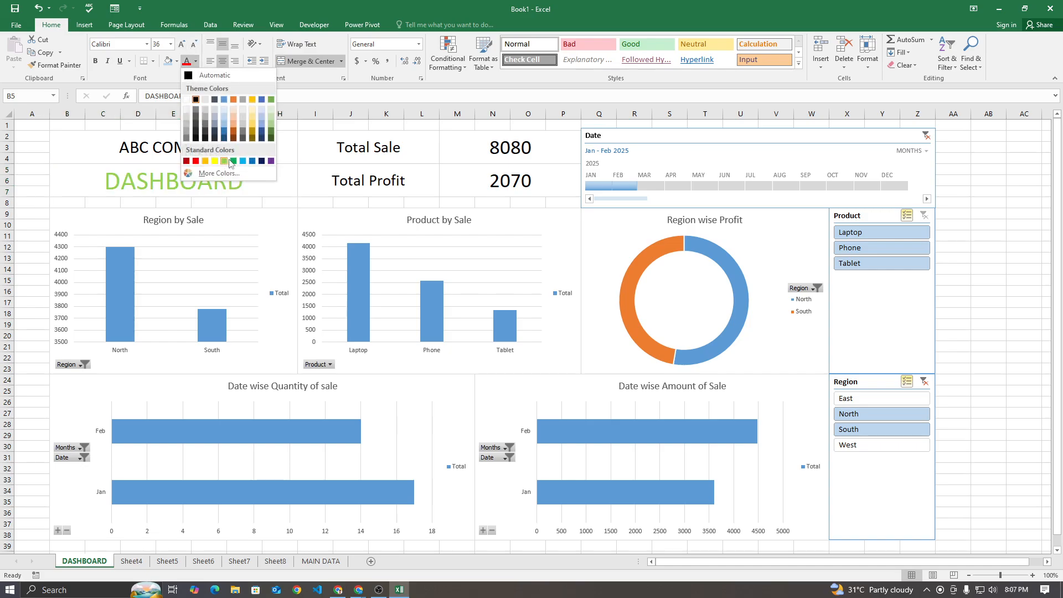
pyautogui.click(242, 162)
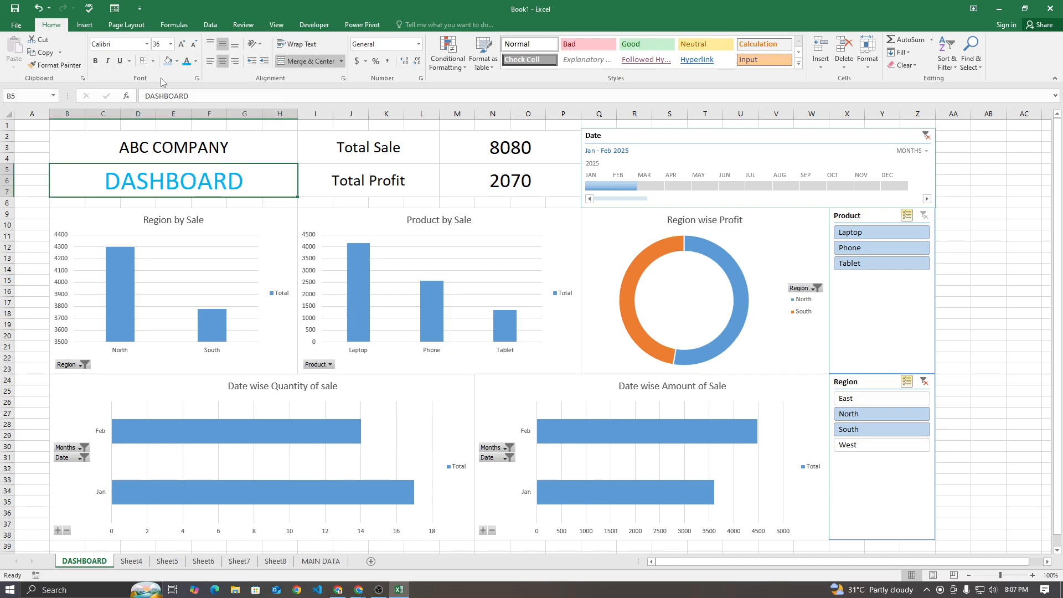
pyautogui.click(95, 61)
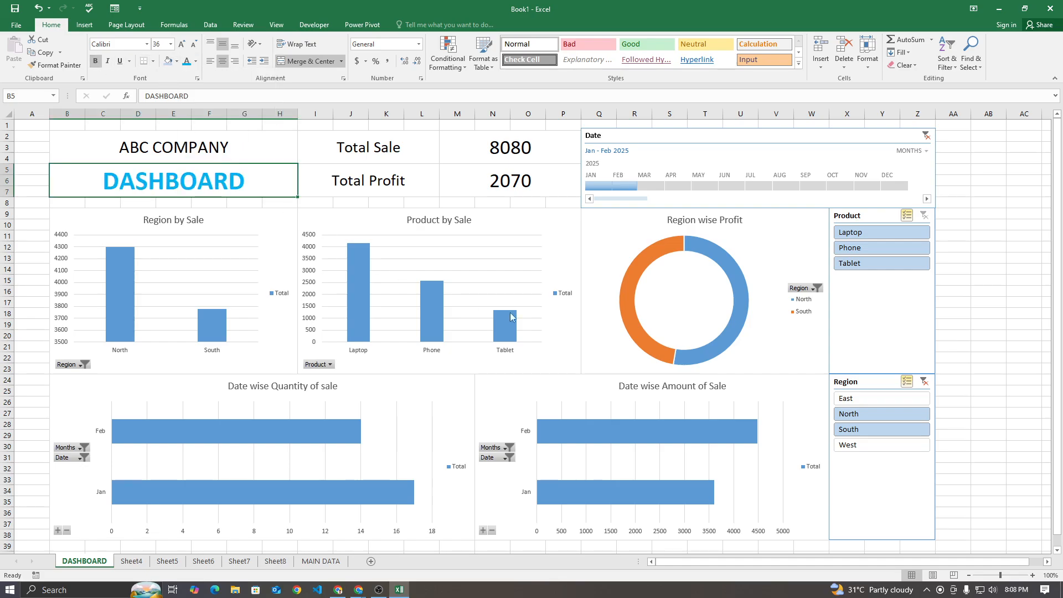
pyautogui.click(952, 274)
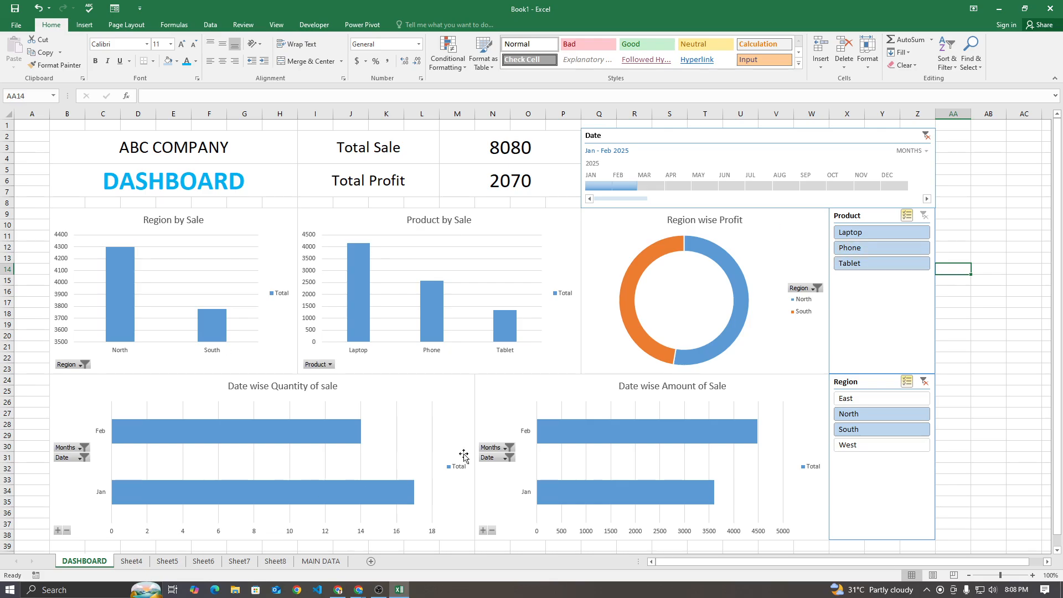
# Hide the gridlines on the DASHBOARD sheet
pyautogui.click(35, 162)
pyautogui.scroll(-3, 961, 340)
pyautogui.scroll(3, 961, 343)
pyautogui.moveTo(966, 157); pyautogui.dragTo(994, 477)
pyautogui.click(994, 477)
pyautogui.click(276, 24)
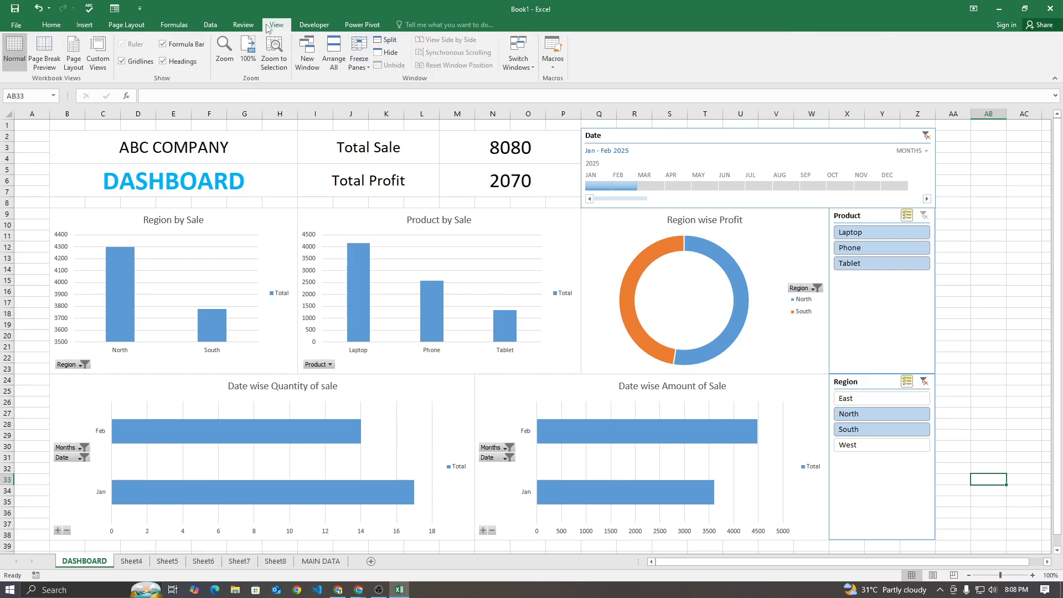
pyautogui.click(139, 64)
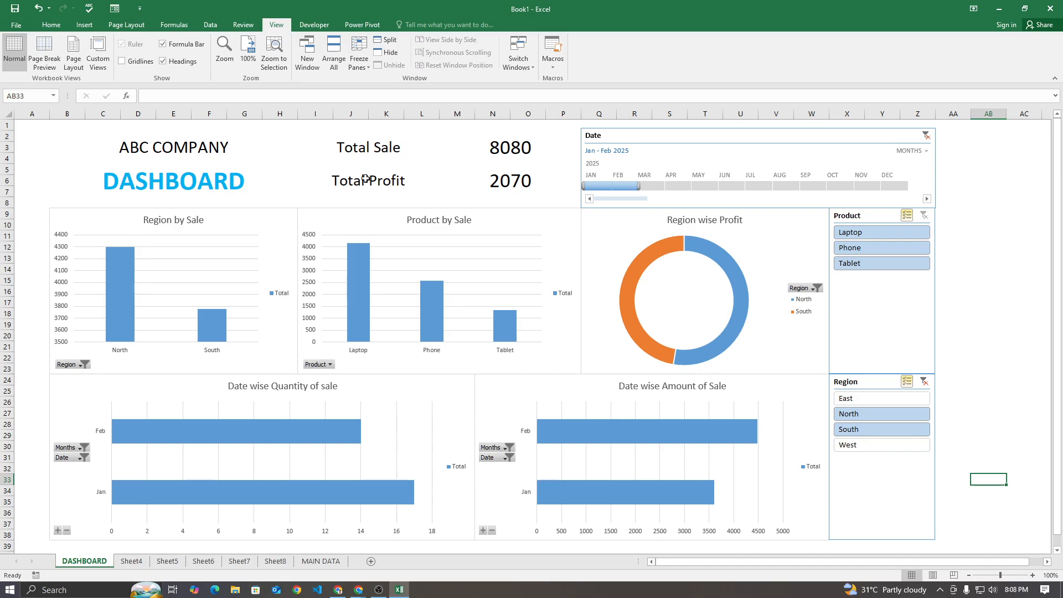
# Apply all borders to the ABC COMPANY and DASHBOARD heading cells in B2:H7
pyautogui.click(203, 153)
pyautogui.moveTo(203, 153); pyautogui.dragTo(227, 172)
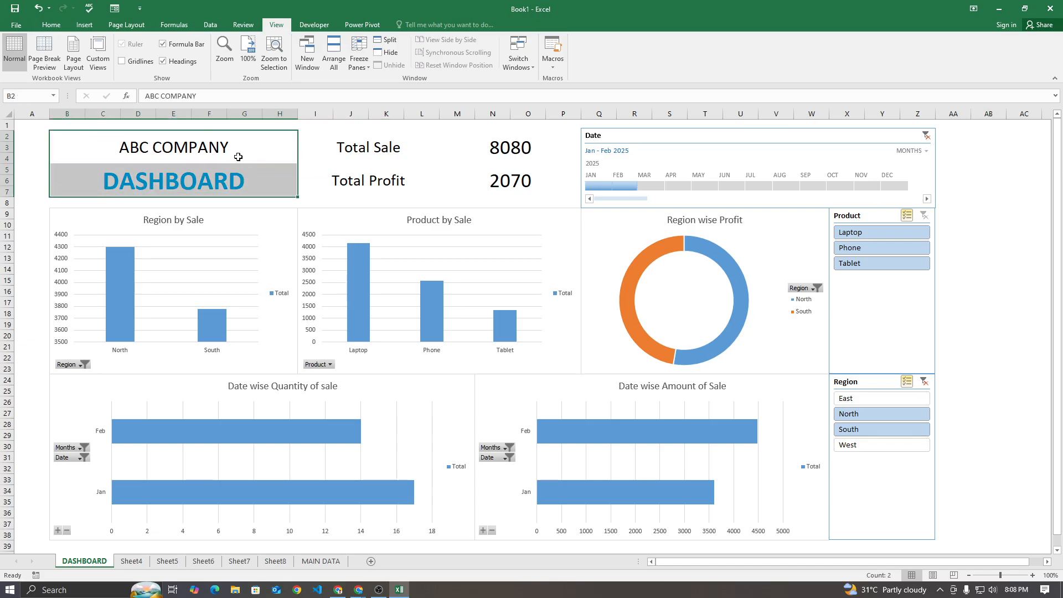
pyautogui.click(61, 26)
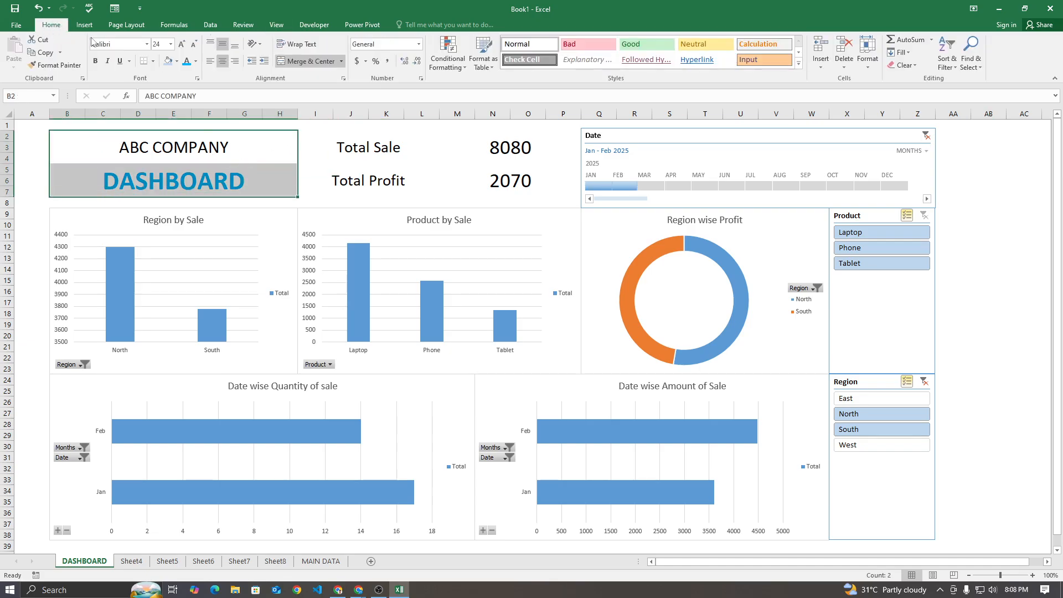
pyautogui.click(154, 61)
pyautogui.click(170, 156)
pyautogui.click(39, 155)
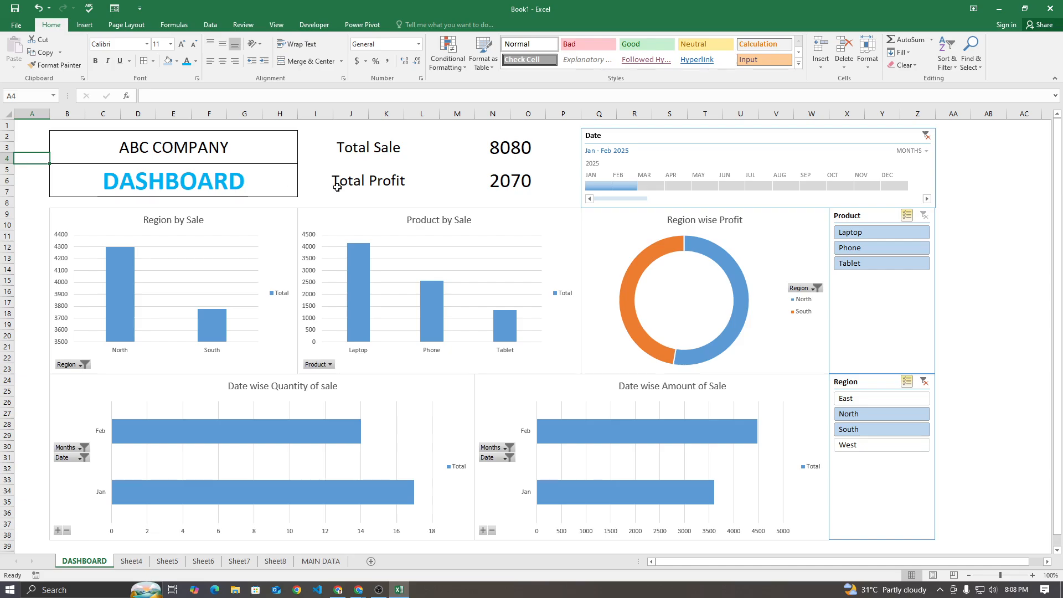
# Apply all borders to the Total Sale and Total Profit labels and values in I2:P7
pyautogui.moveTo(390, 147); pyautogui.dragTo(565, 192)
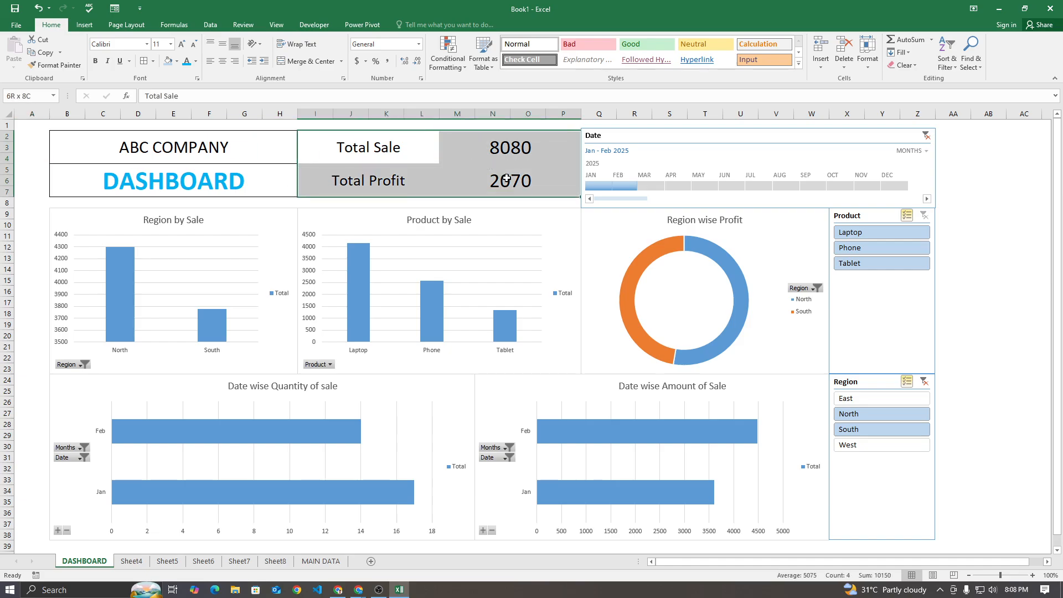
pyautogui.click(143, 62)
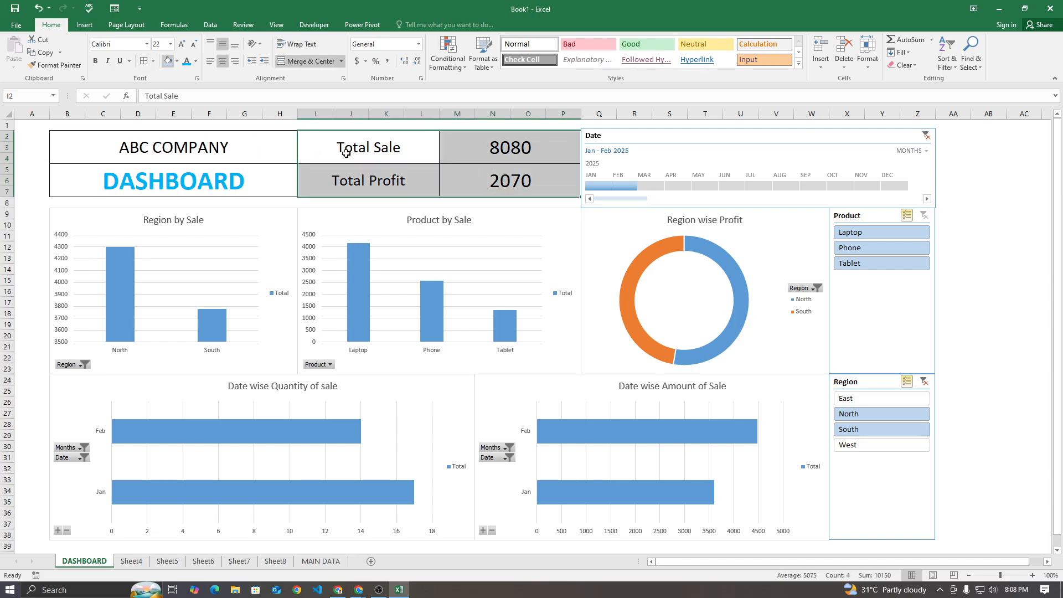
pyautogui.click(1003, 214)
pyautogui.scroll(-2, 980, 233)
pyautogui.scroll(2, 982, 236)
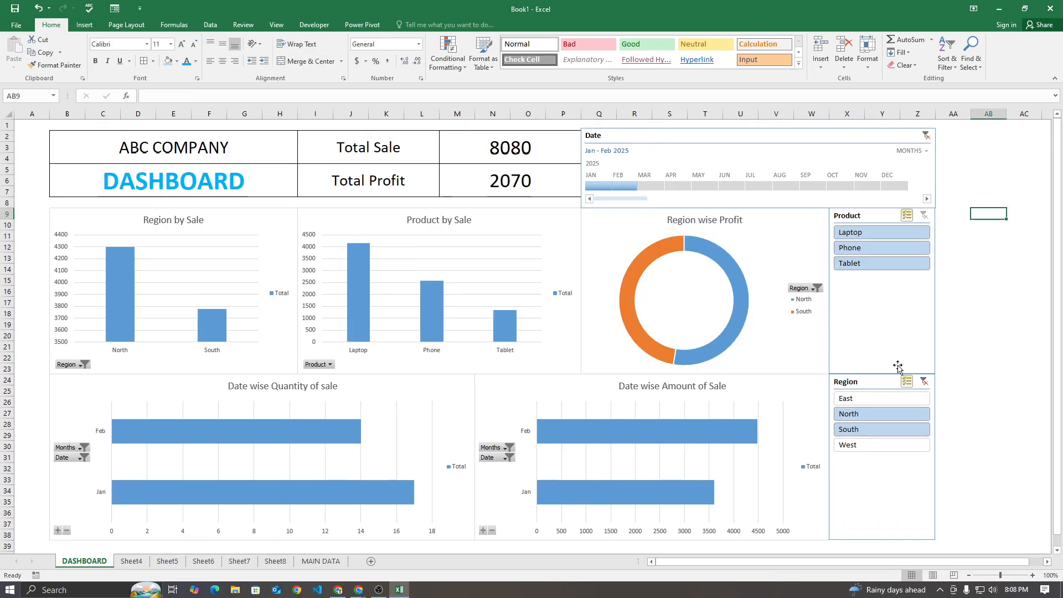
# Select East, North, South and West in the Region slicer, and toggle Tablet in the Product slicer, ending with all products selected
pyautogui.click(883, 443)
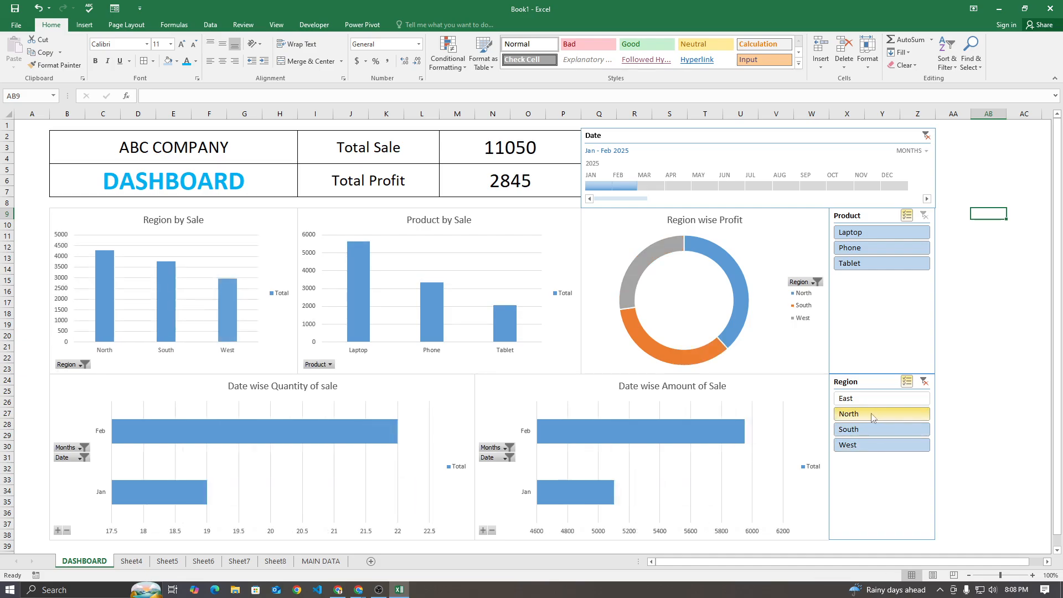
pyautogui.click(872, 415)
pyautogui.click(872, 403)
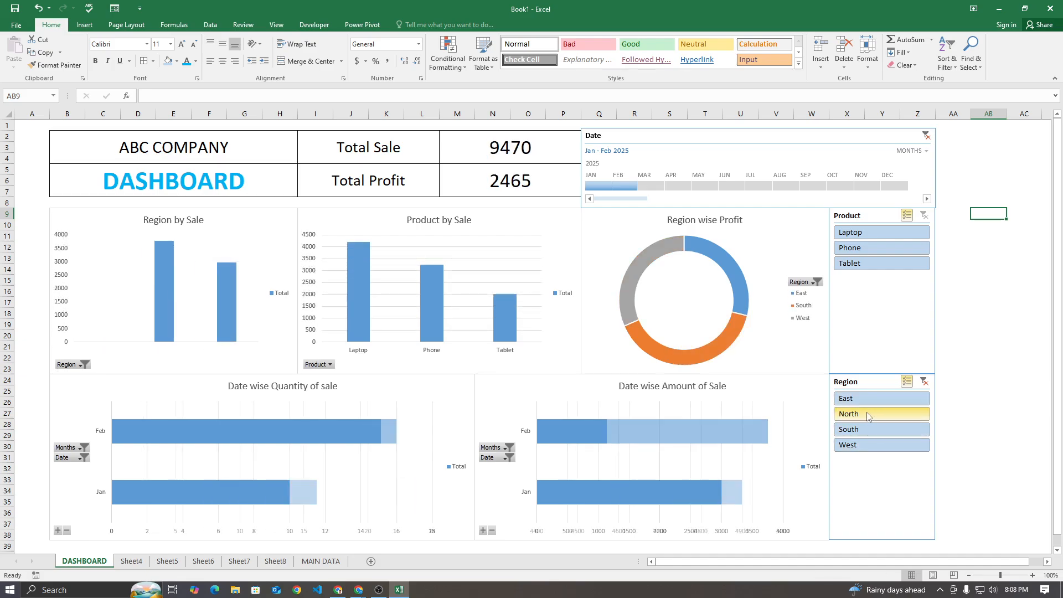
pyautogui.click(864, 262)
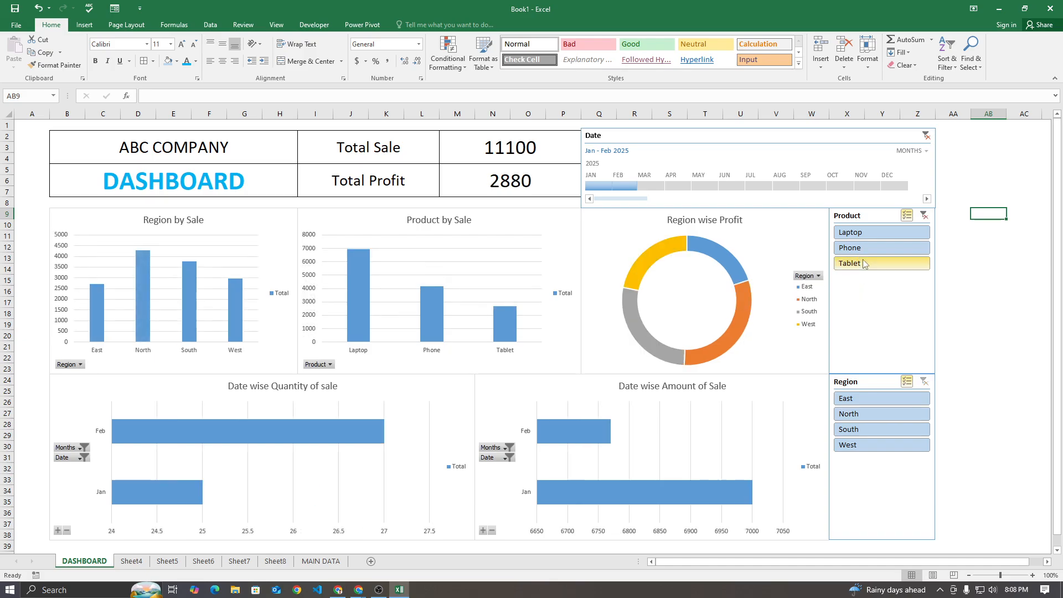
pyautogui.click(864, 248)
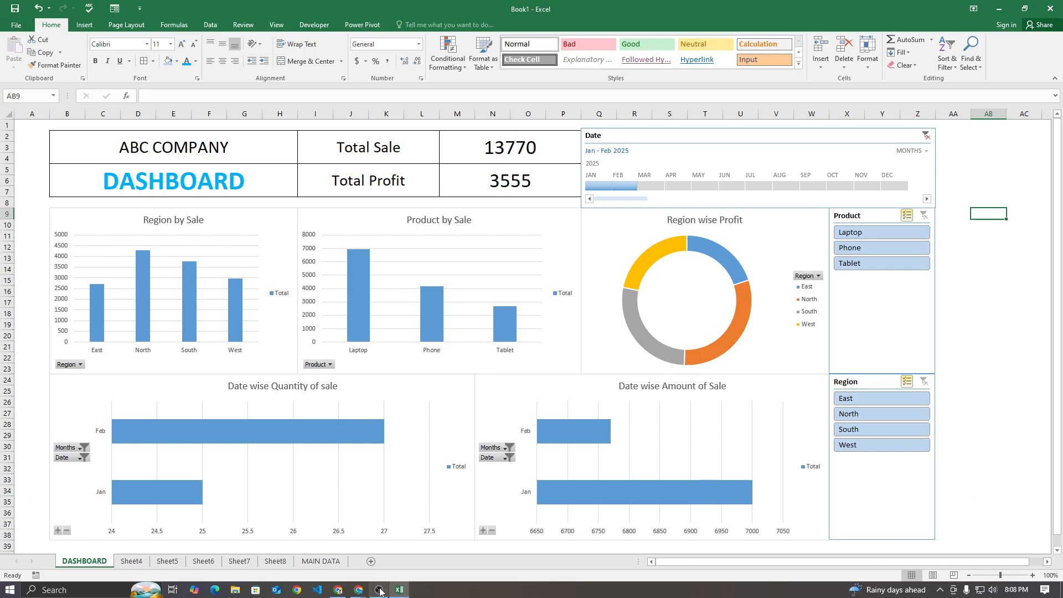
# Switch to the Google Meet call and open the in-call messages
pyautogui.click(364, 556)
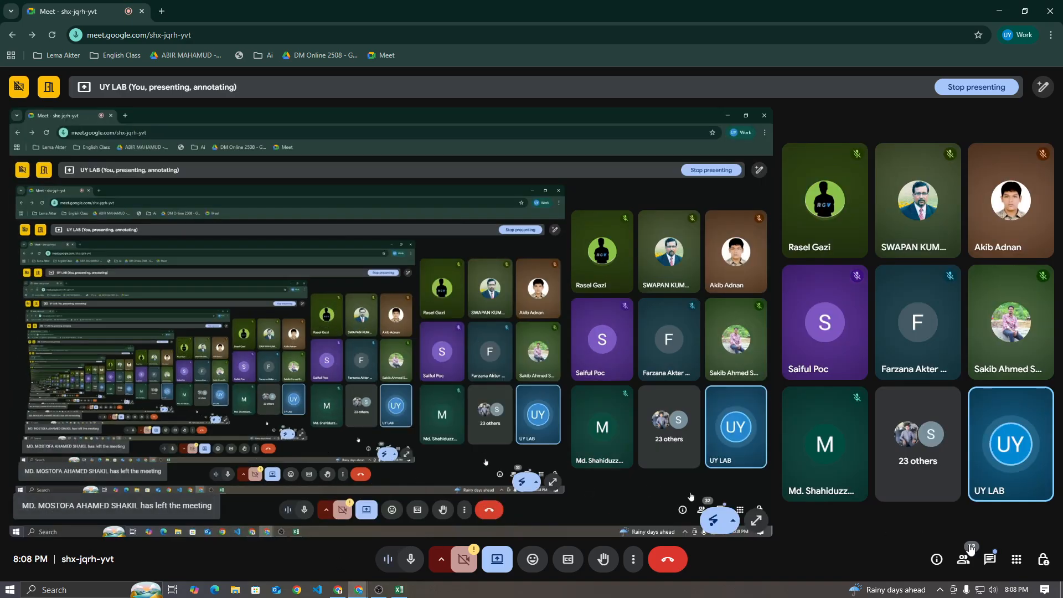
pyautogui.click(989, 561)
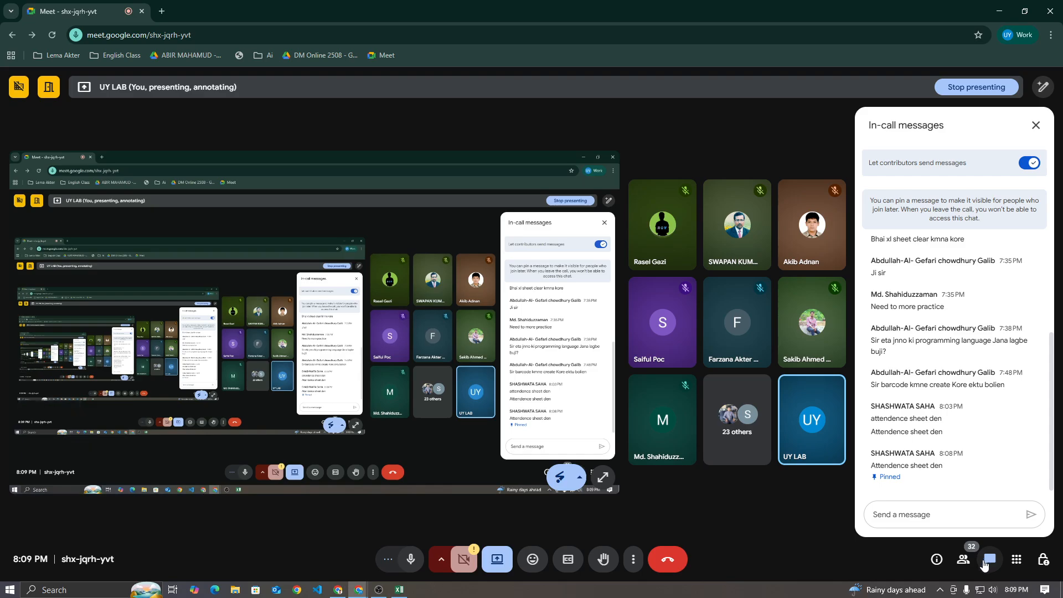
# Open the MSO 2508 ATTENDANCE form from Google Forms in a new browser tab
pyautogui.click(338, 590)
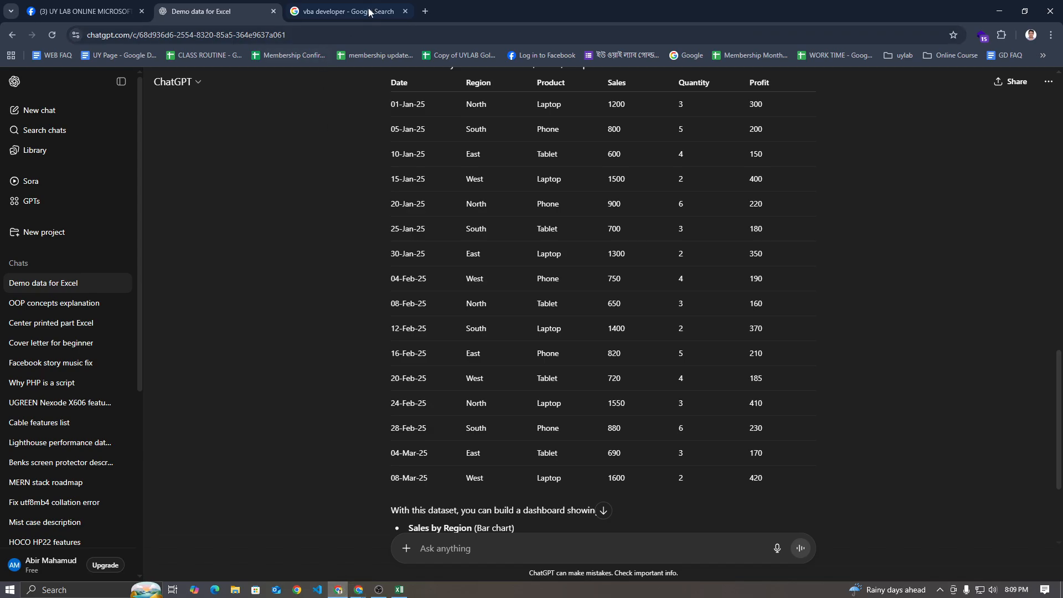
pyautogui.click(425, 11)
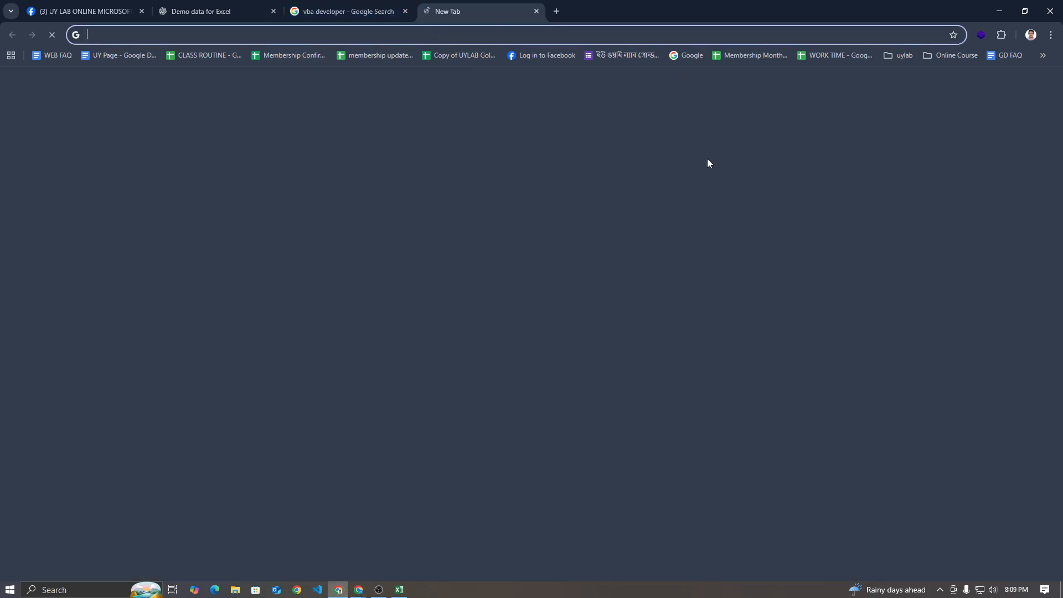
pyautogui.click(1016, 90)
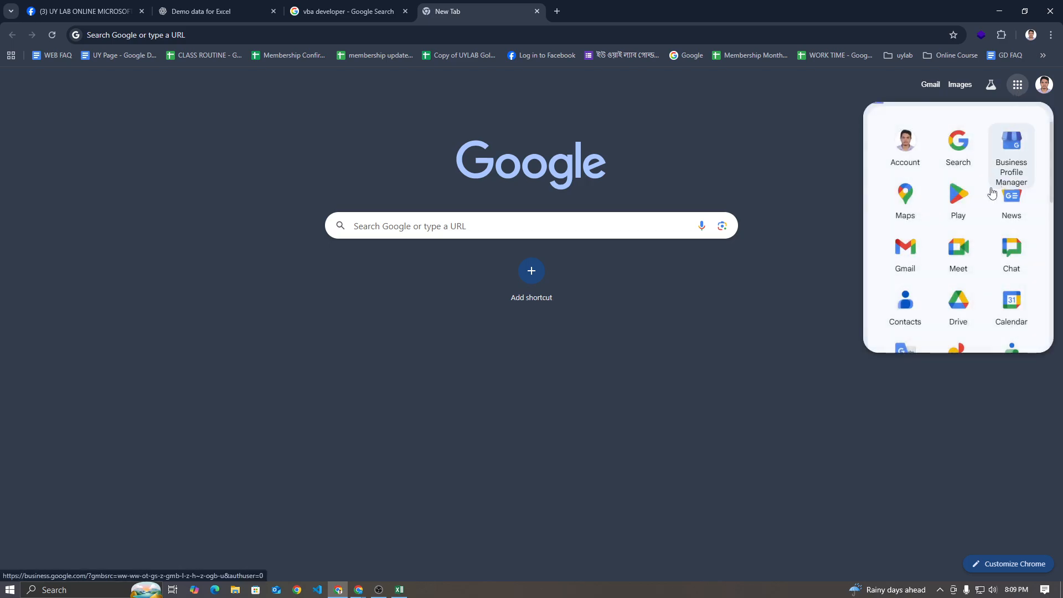
pyautogui.scroll(-7, 987, 222)
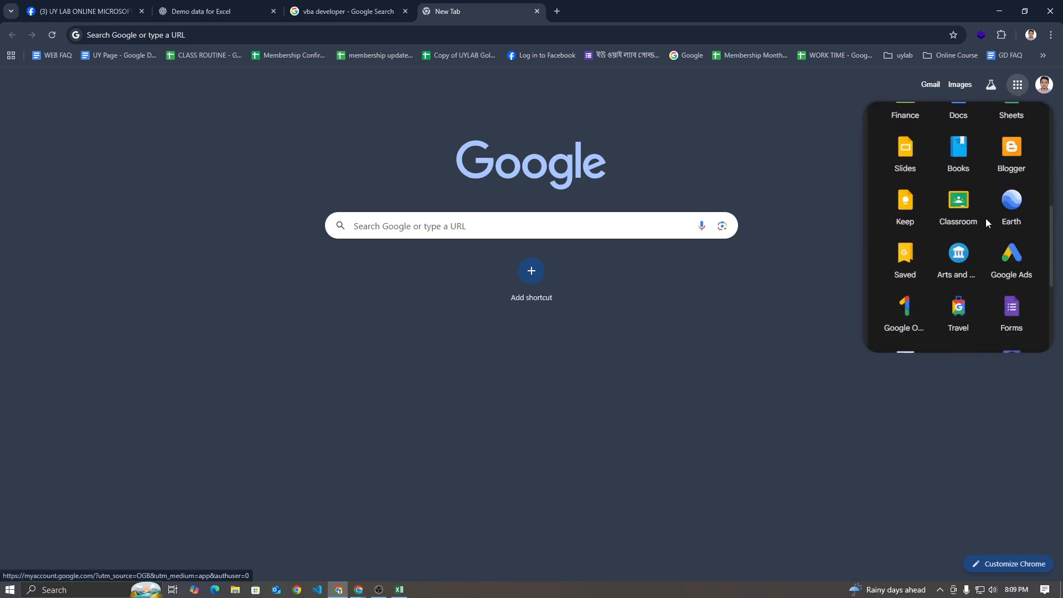
pyautogui.click(1011, 313)
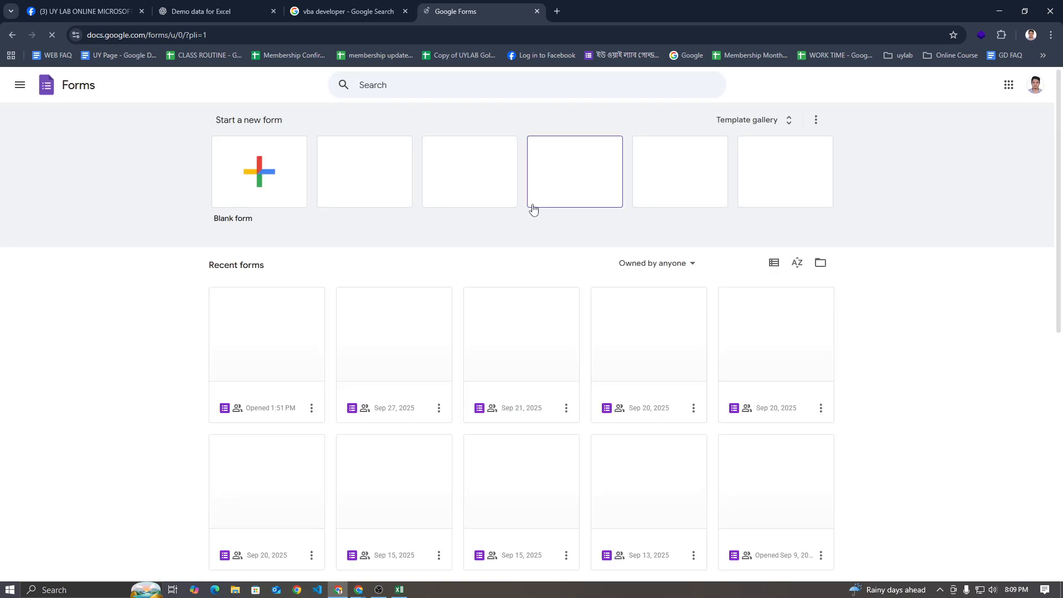
pyautogui.scroll(-1, 328, 207)
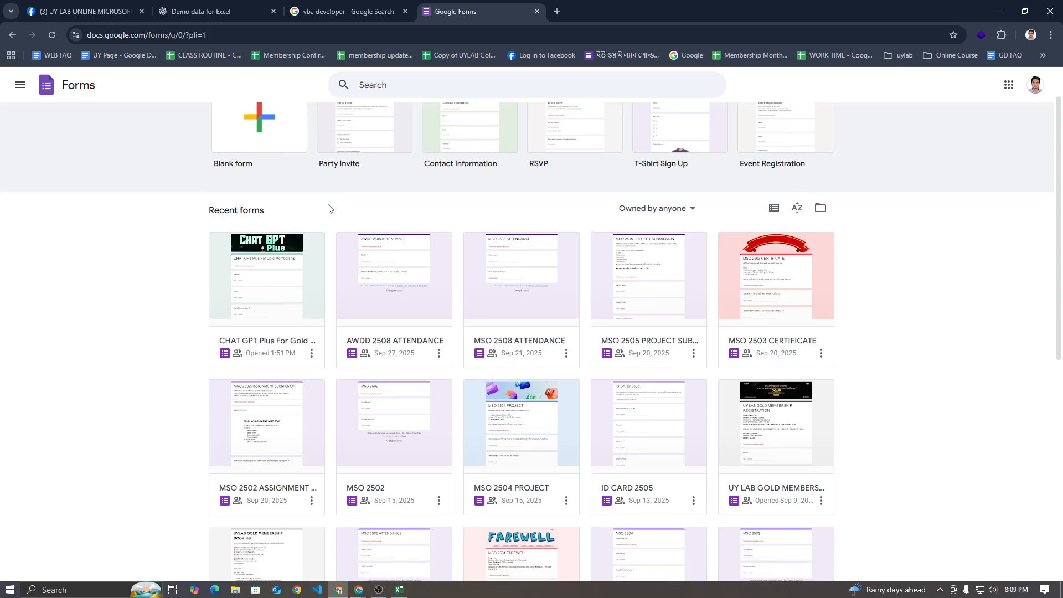
pyautogui.click(535, 283)
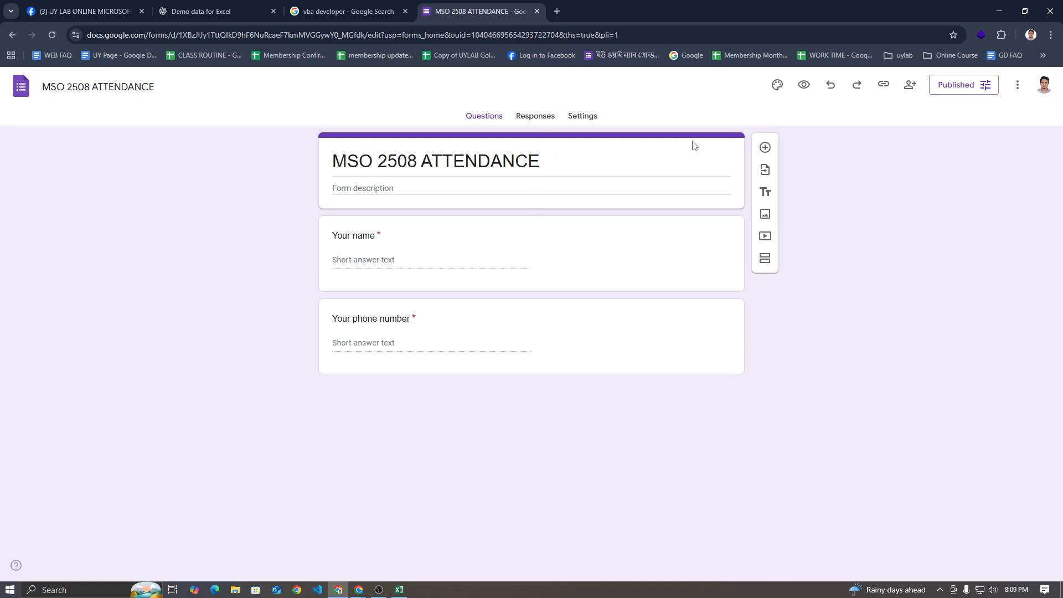
# Copy the shortened responder link of the MSO 2508 ATTENDANCE form
pyautogui.click(883, 84)
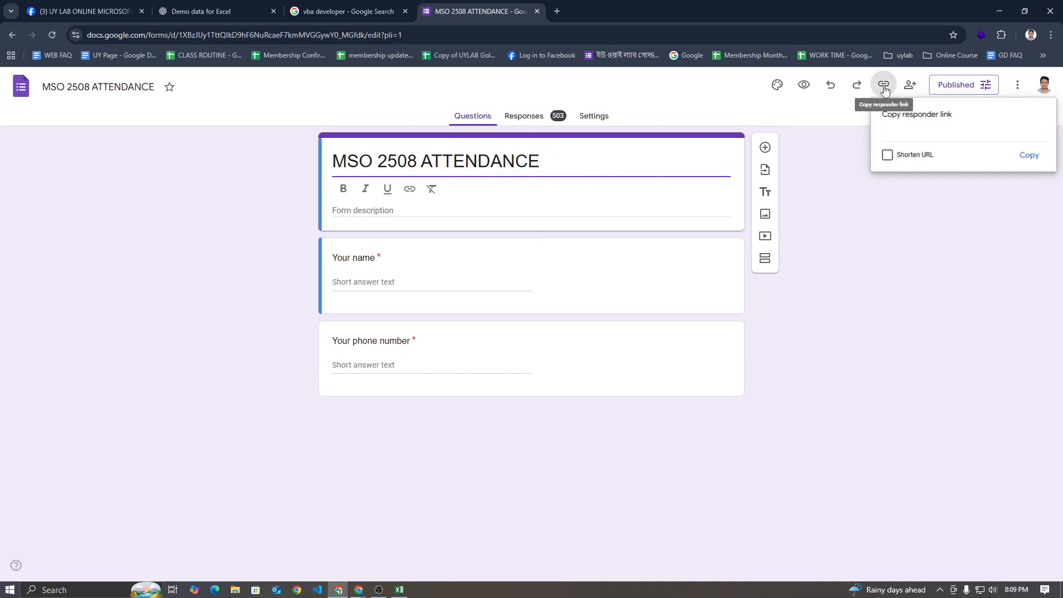
pyautogui.click(888, 155)
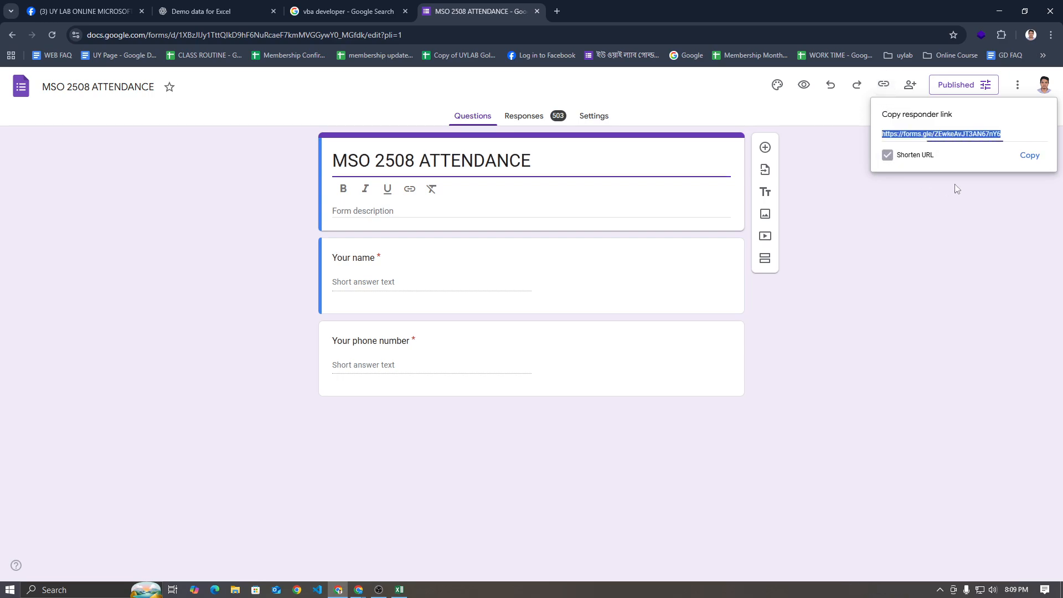
pyautogui.click(1030, 155)
# Send the copied attendance form link in the Google Meet chat and pin that message
pyautogui.click(379, 591)
pyautogui.click(293, 546)
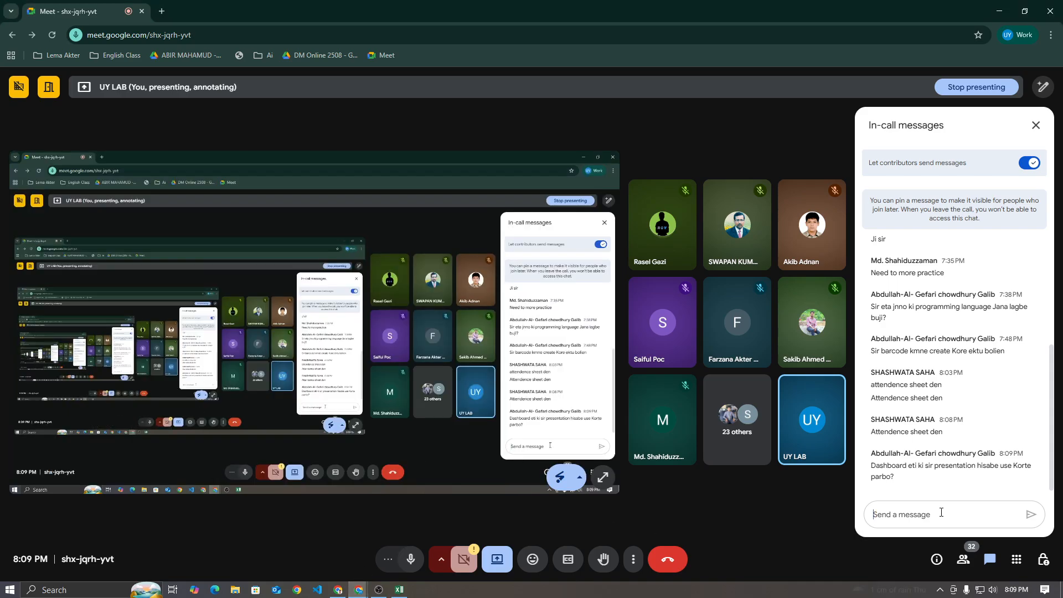
pyautogui.hotkey('ctrl', 'v')
pyautogui.press('Return')
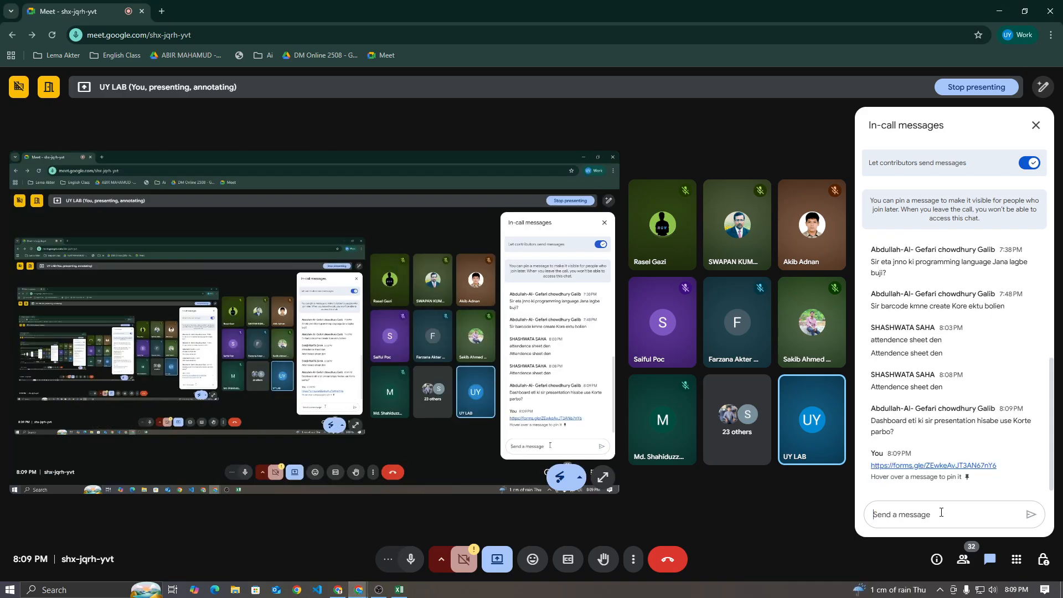
pyautogui.click(1034, 461)
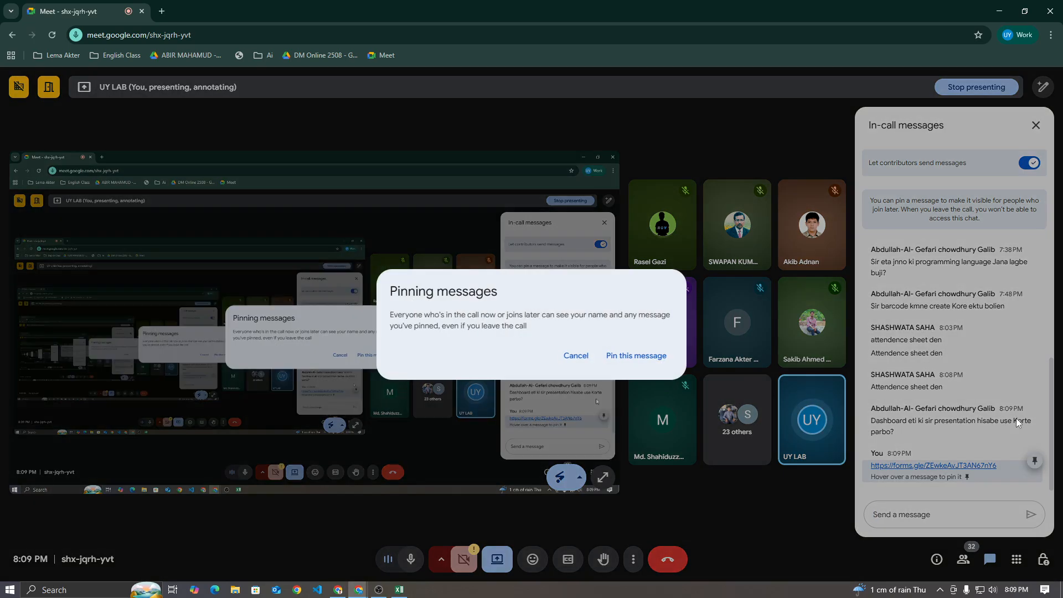
pyautogui.click(625, 359)
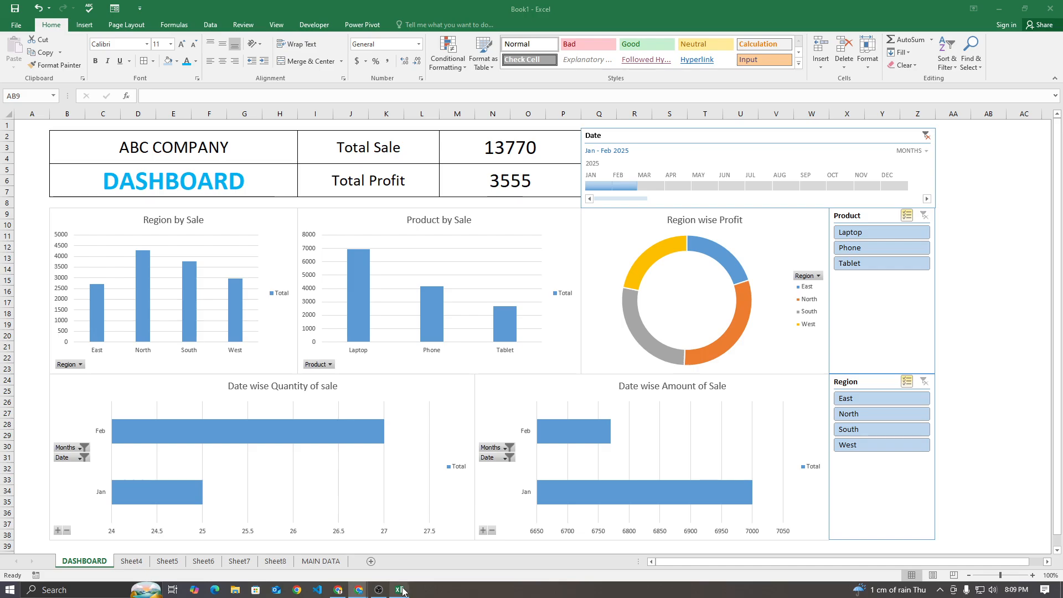
# Switch back to Excel and look over the DASHBOARD sheet and the source table on MAIN DATA
pyautogui.click(399, 589)
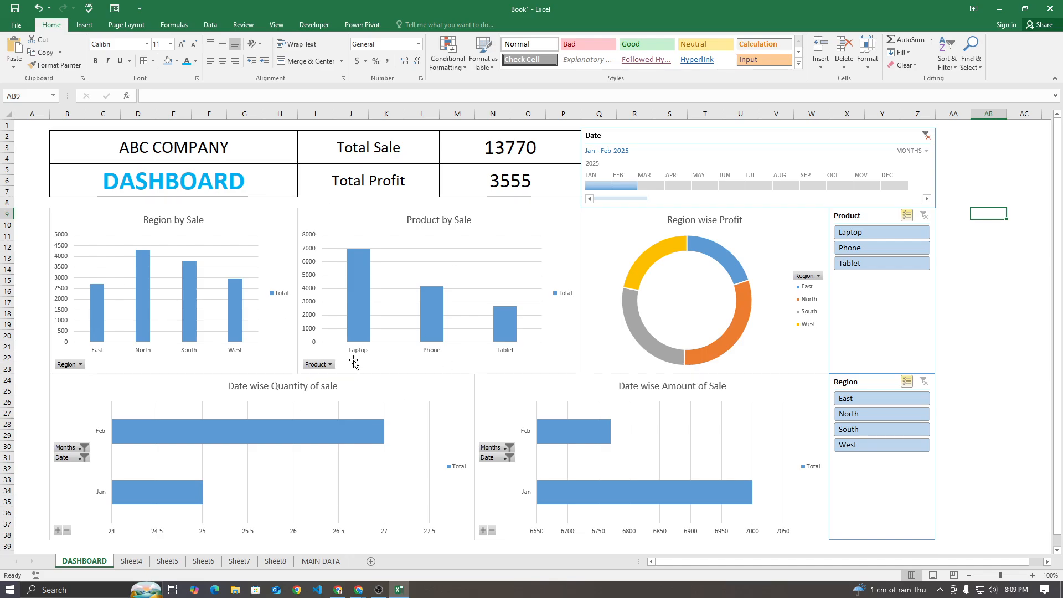
pyautogui.scroll(-2, 355, 369)
pyautogui.scroll(2, 355, 369)
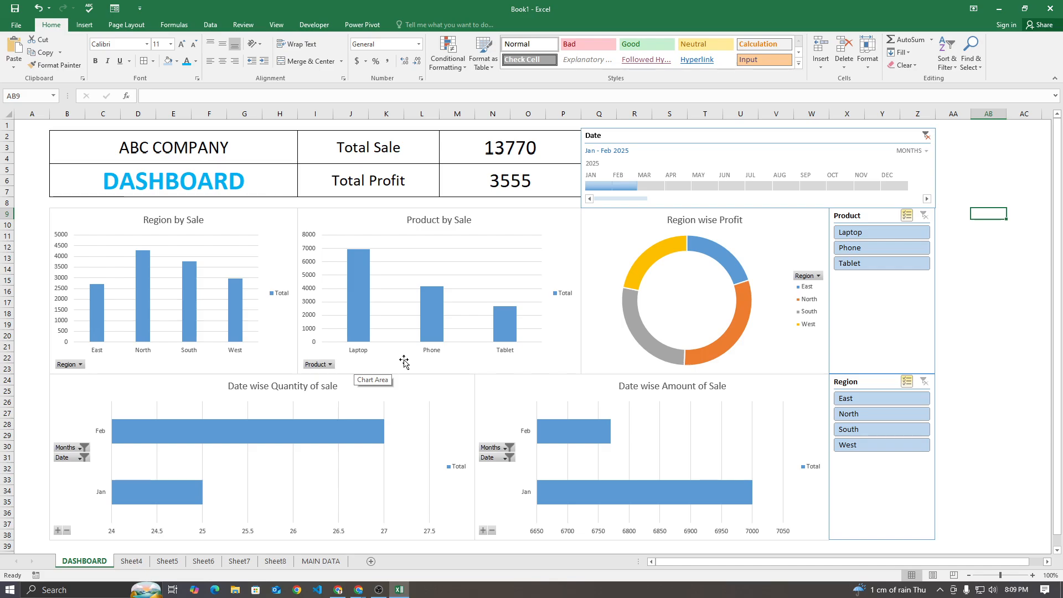
pyautogui.scroll(-1, 404, 362)
pyautogui.scroll(1, 404, 368)
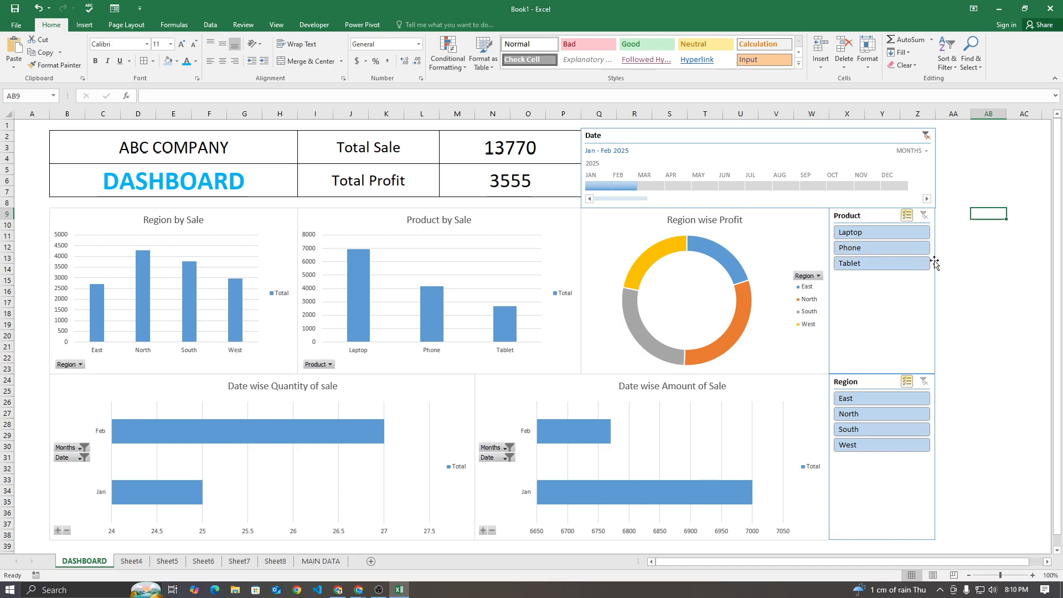
pyautogui.click(321, 561)
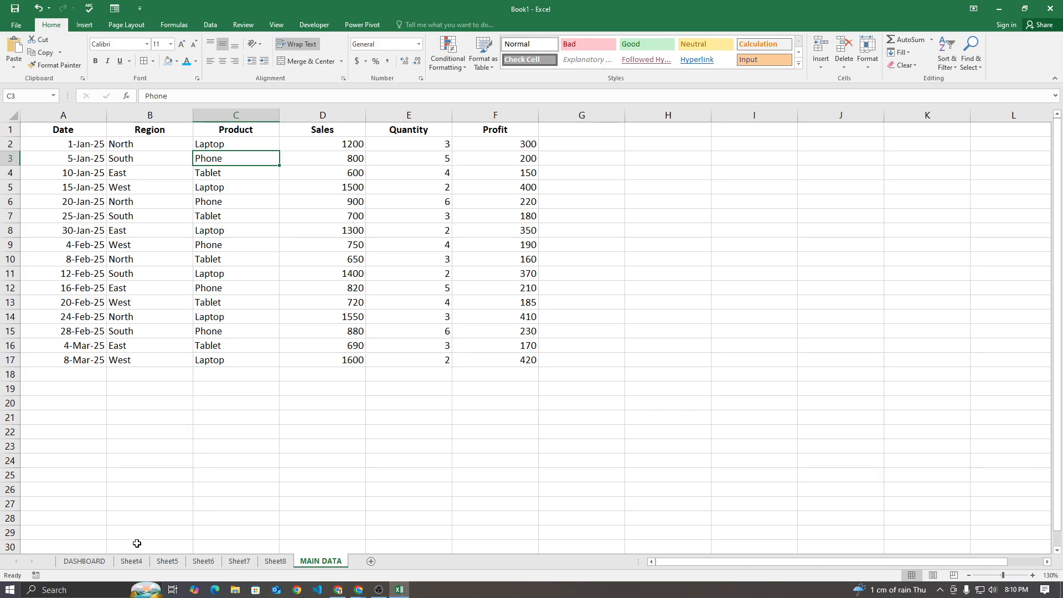
pyautogui.click(86, 561)
# Filter the Date timeline to March 2025 and compare the dashboard totals with the March rows on MAIN DATA
pyautogui.click(651, 187)
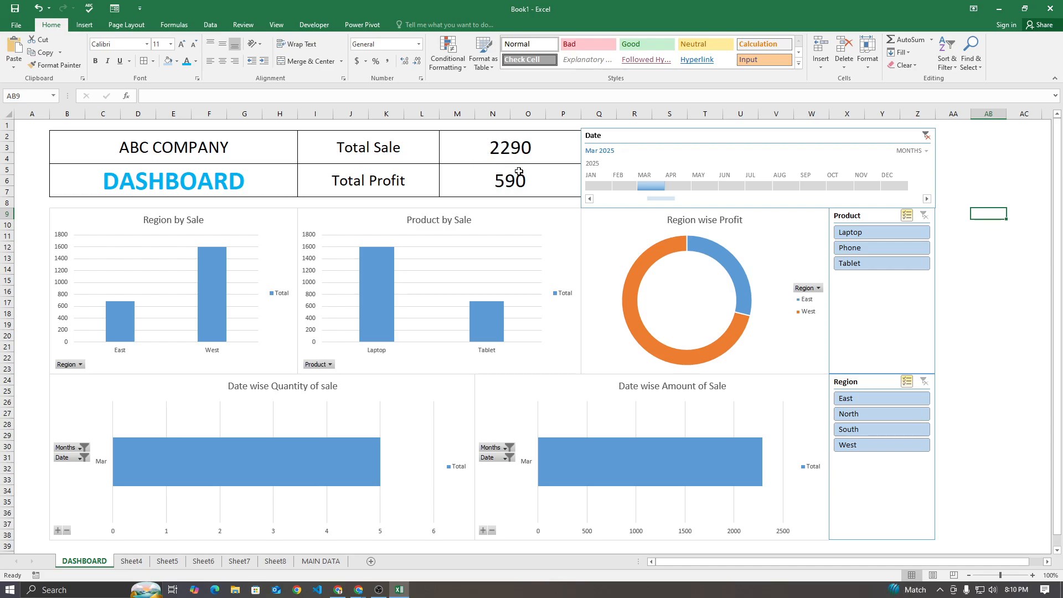
pyautogui.click(321, 561)
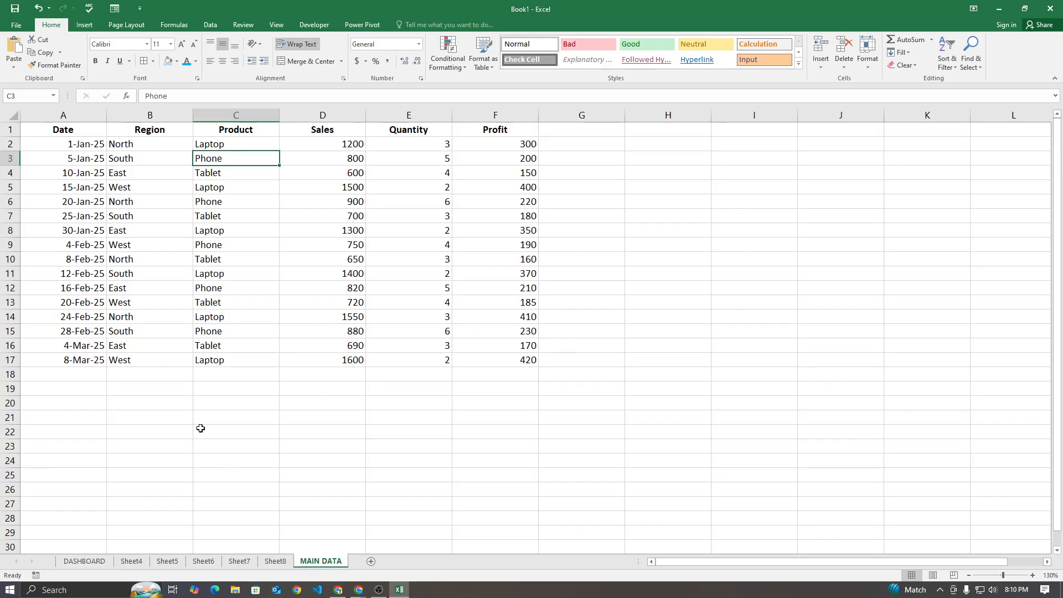
pyautogui.moveTo(499, 347); pyautogui.dragTo(520, 360)
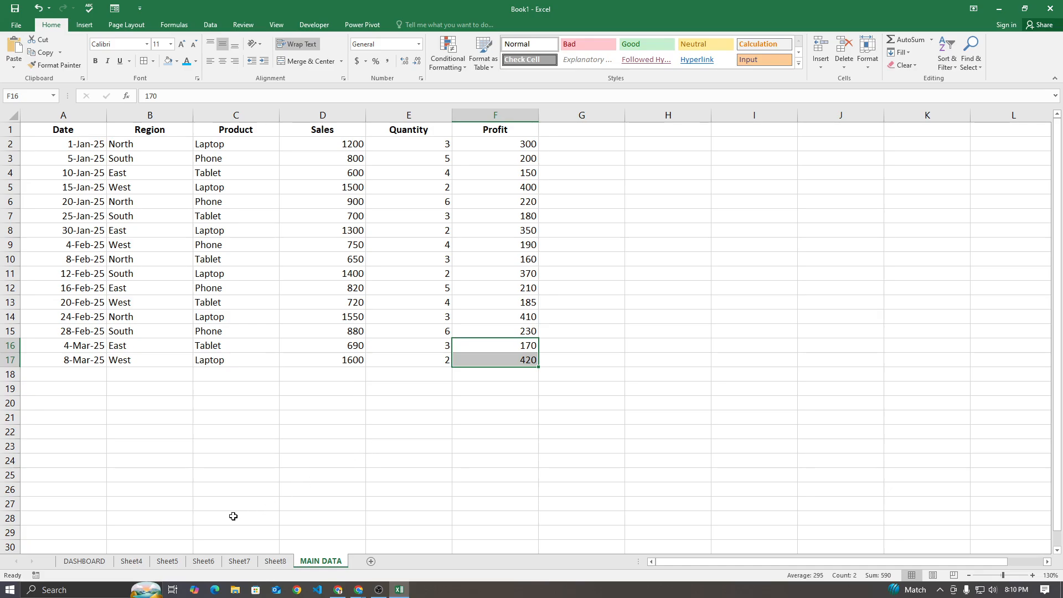
pyautogui.click(416, 435)
pyautogui.moveTo(484, 359); pyautogui.dragTo(117, 143)
pyautogui.click(85, 561)
pyautogui.click(989, 241)
pyautogui.click(989, 290)
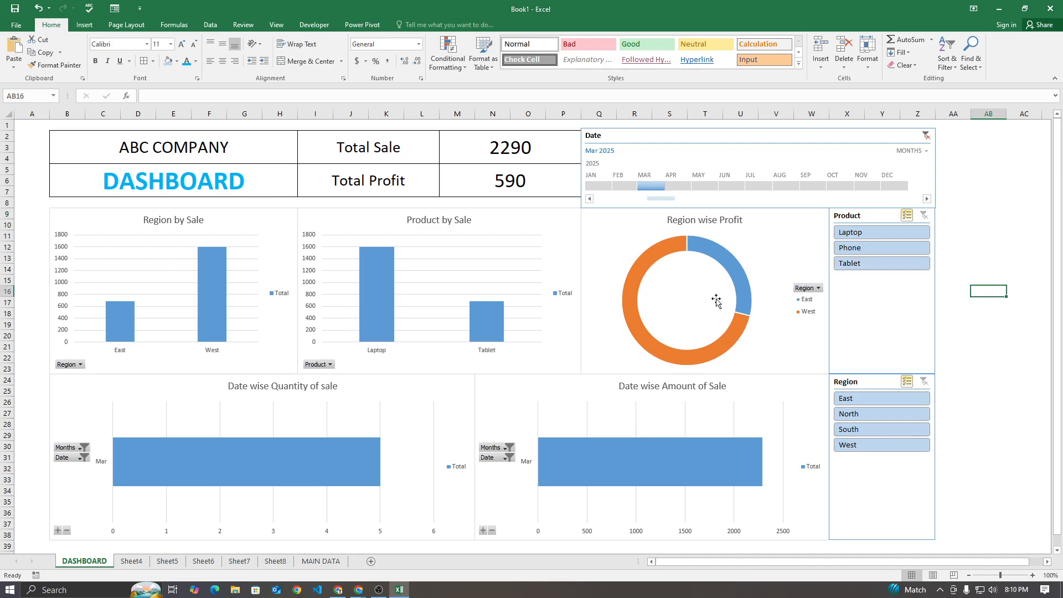
# Toggle items in the Product slicer, ending with all products selected, and extend the Date timeline to January through March 2025
pyautogui.click(889, 233)
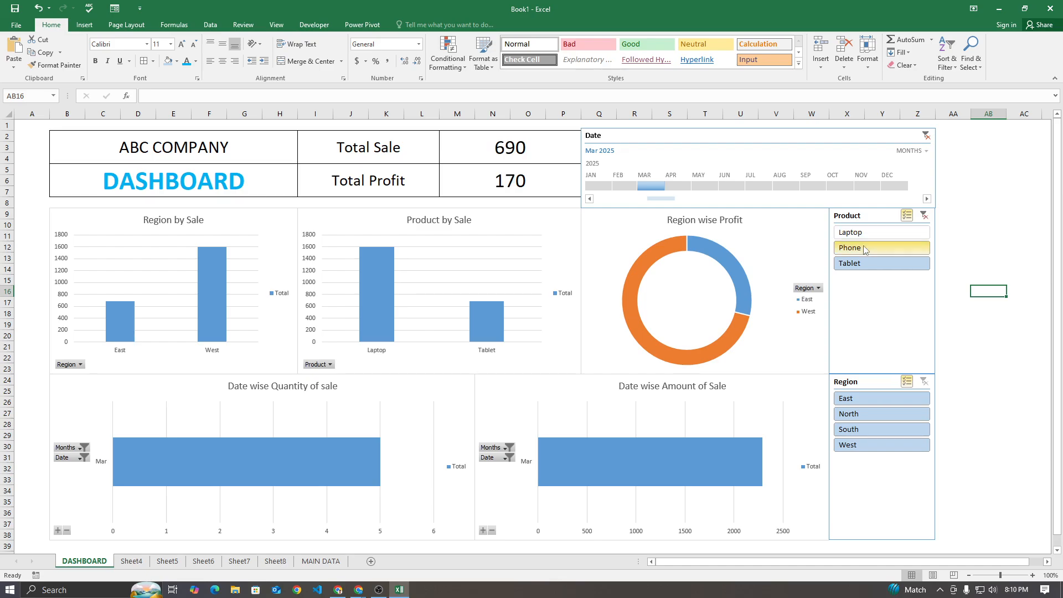
pyautogui.click(864, 247)
pyautogui.click(866, 260)
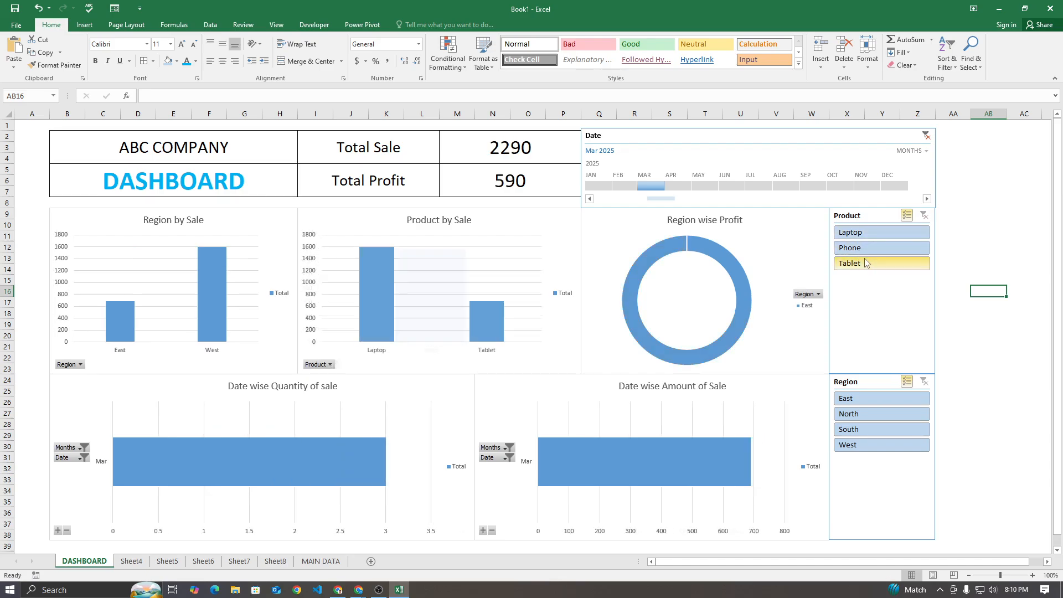
pyautogui.moveTo(638, 185); pyautogui.dragTo(586, 185)
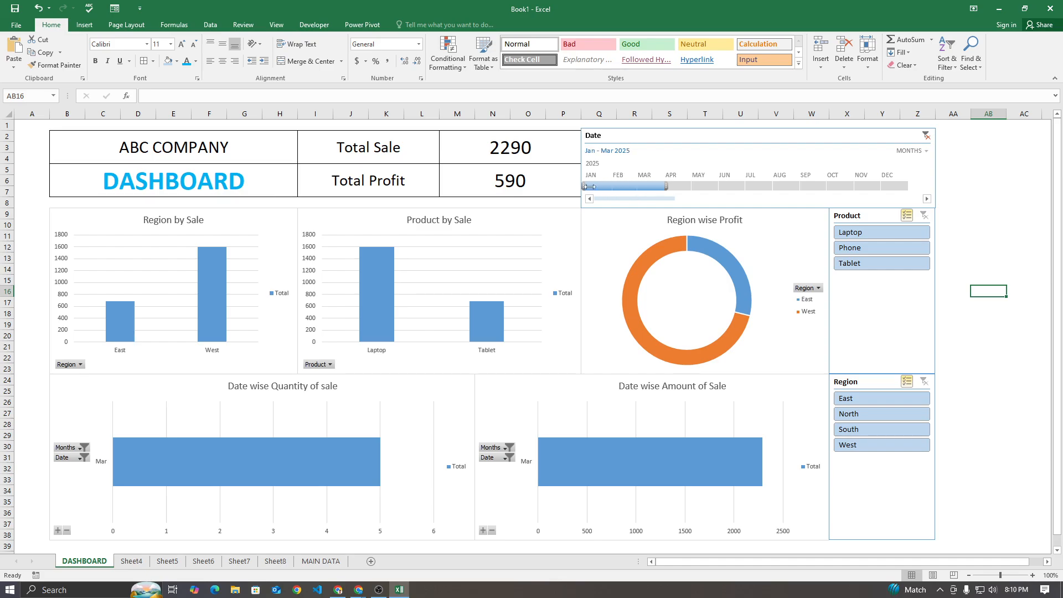
pyautogui.click(286, 213)
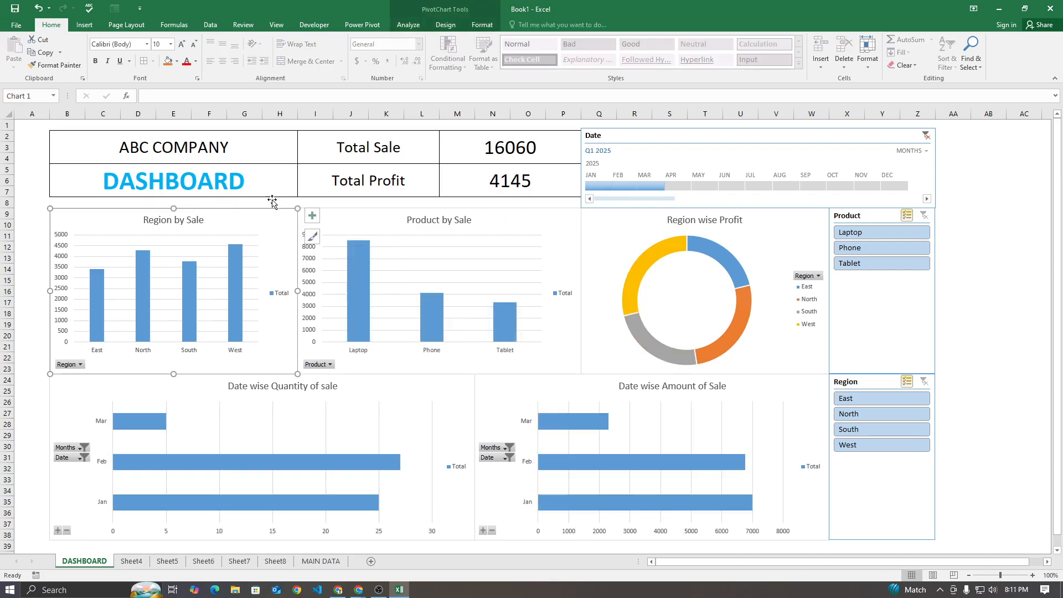
pyautogui.click(480, 25)
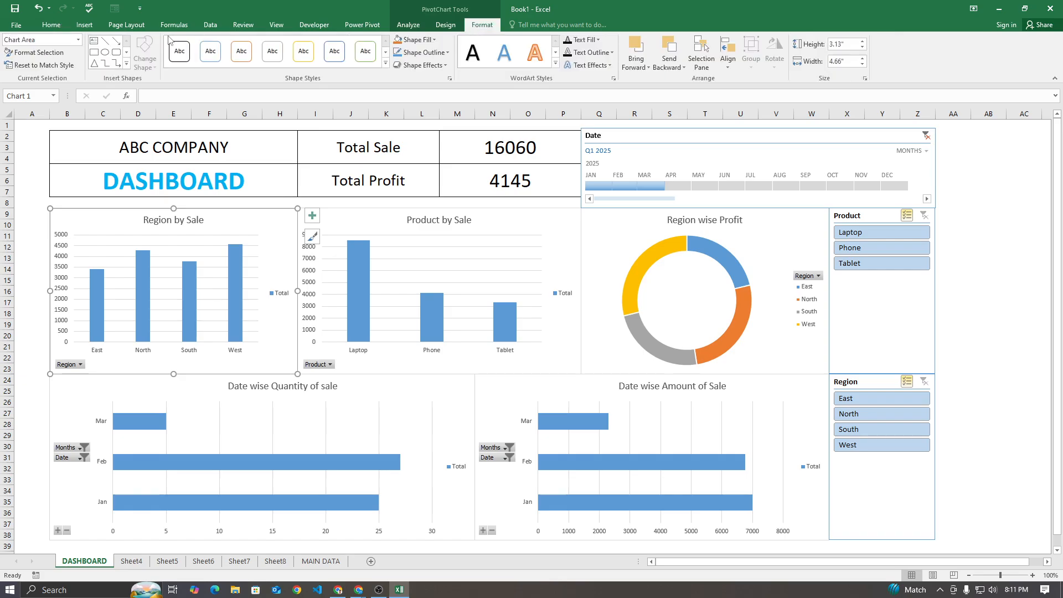
pyautogui.doubleClick(208, 212)
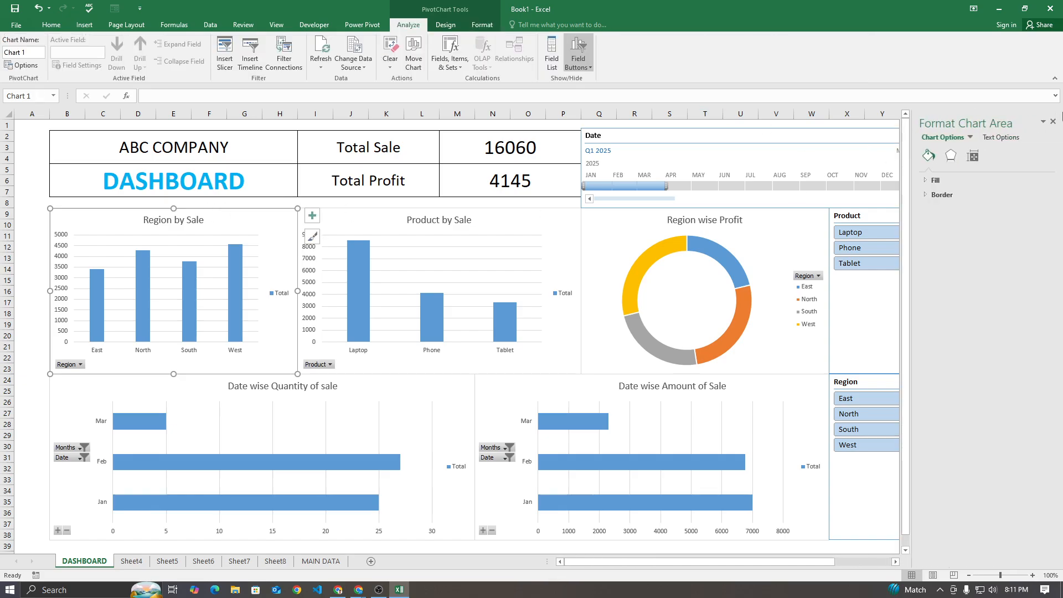
pyautogui.click(1054, 121)
pyautogui.click(33, 203)
# Recolor the Region by Sale chart with the colorful palette Color 4
pyautogui.click(50, 220)
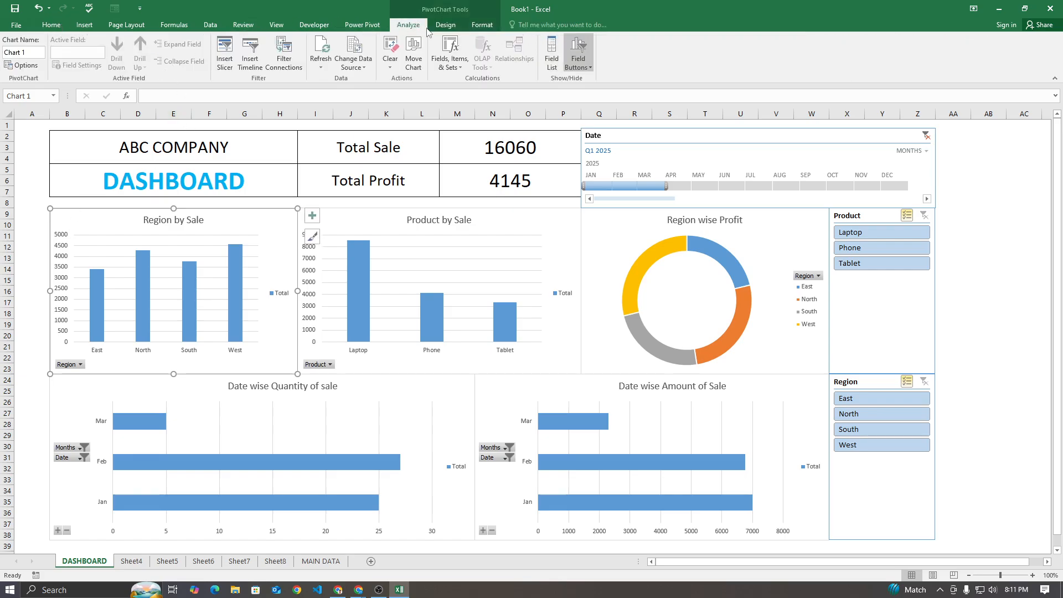
pyautogui.click(480, 25)
pyautogui.click(446, 25)
pyautogui.click(489, 53)
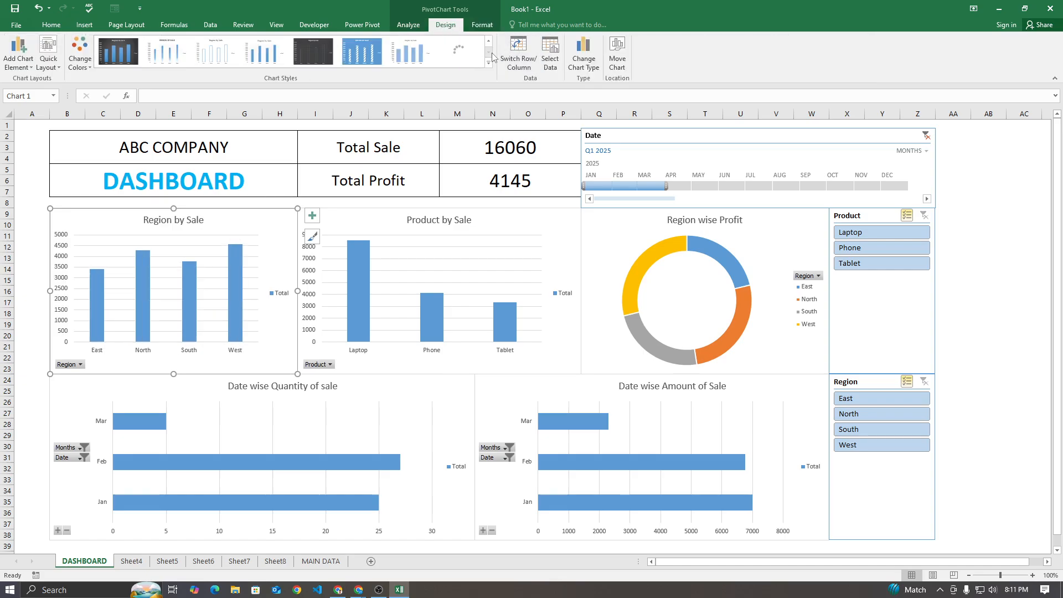
pyautogui.click(491, 42)
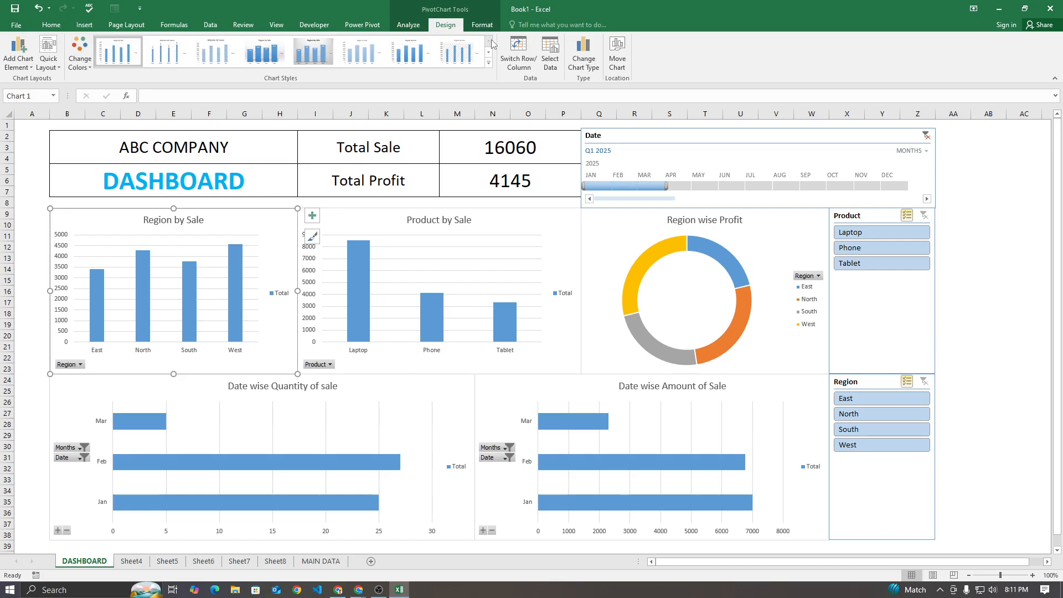
pyautogui.click(80, 51)
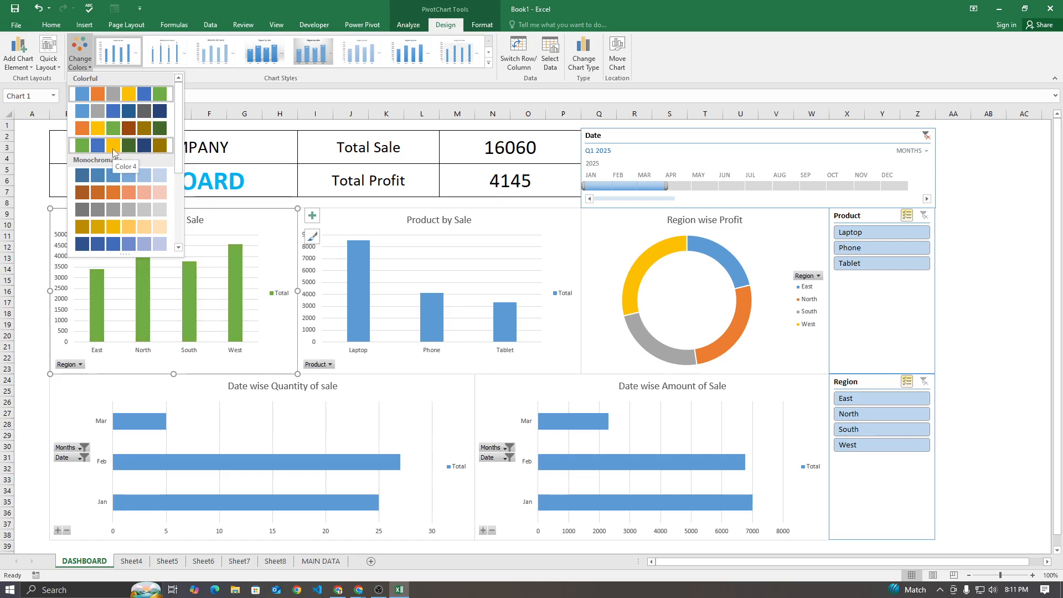
pyautogui.click(112, 148)
# Apply the Color 4 palette to the Product by Sale chart and the Region wise Profit doughnut chart
pyautogui.click(351, 223)
pyautogui.click(85, 65)
pyautogui.click(111, 147)
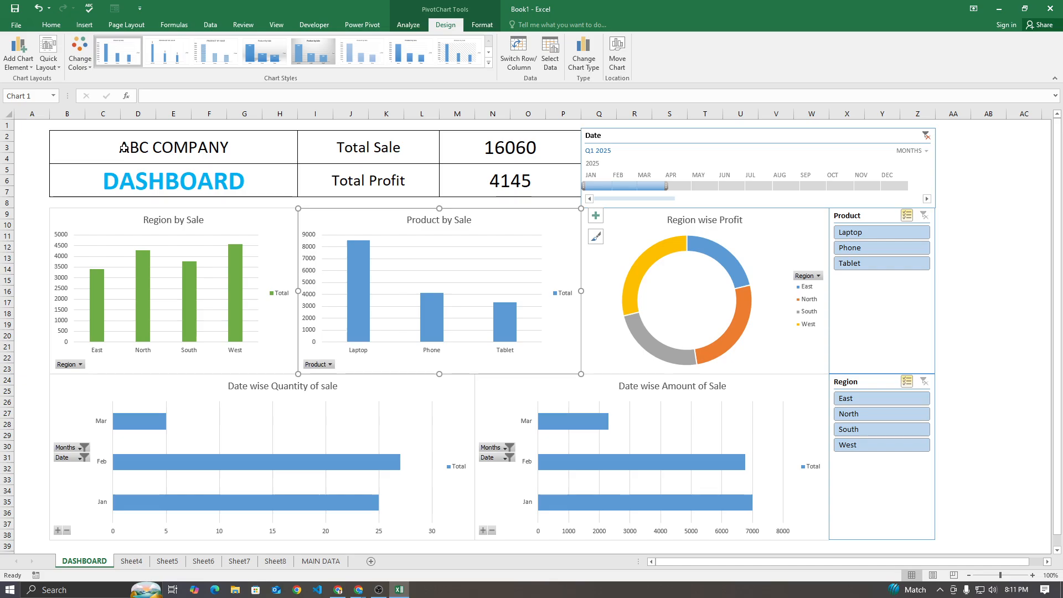
pyautogui.click(631, 242)
pyautogui.click(80, 56)
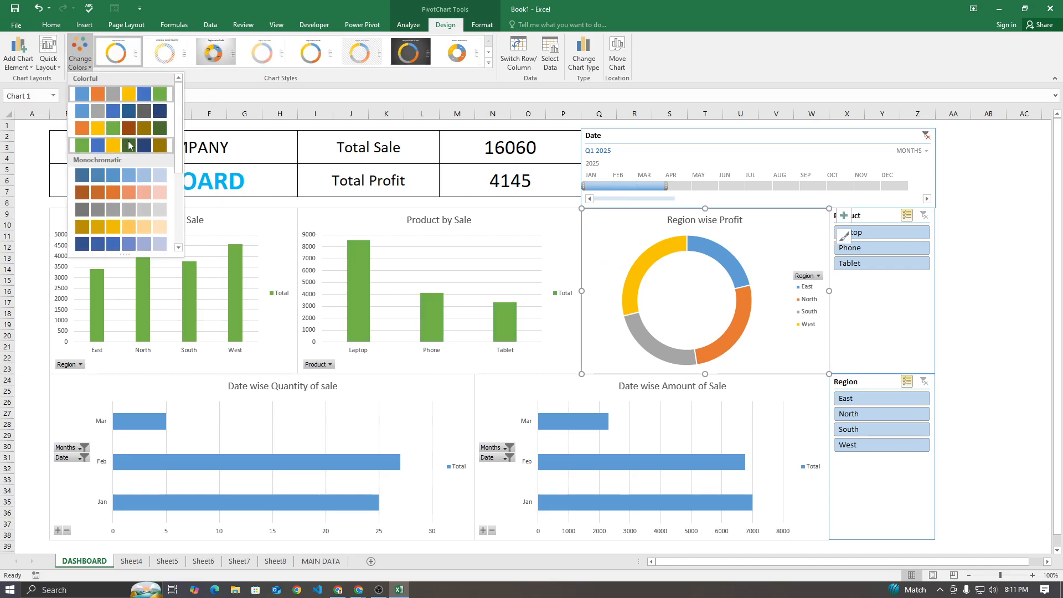
pyautogui.click(129, 145)
# Apply the Color 4 palette to the Date wise Quantity of sale and Date wise Amount of Sale charts
pyautogui.click(154, 387)
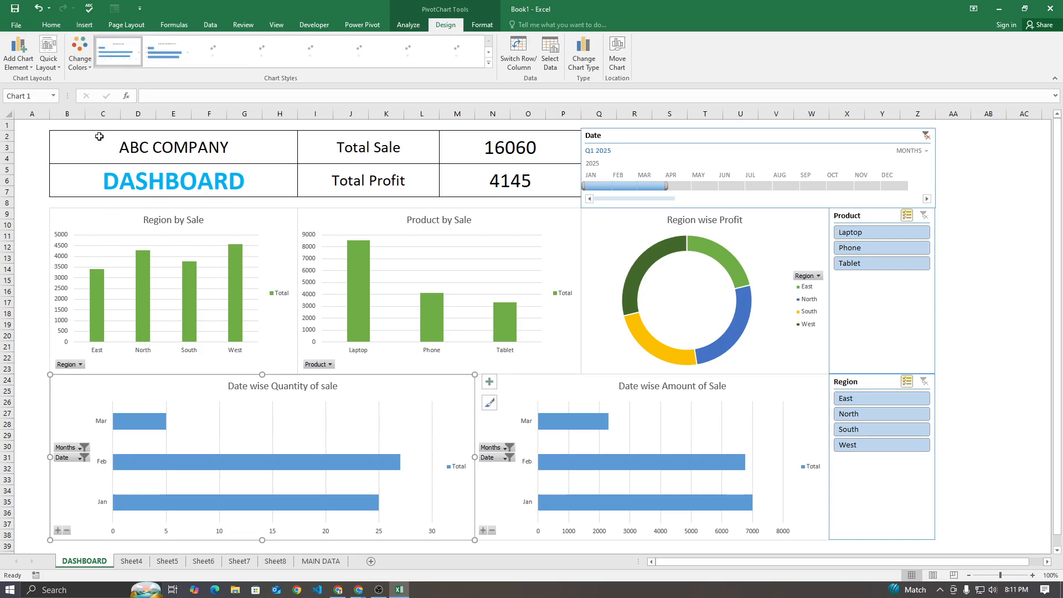
pyautogui.click(89, 60)
pyautogui.click(111, 147)
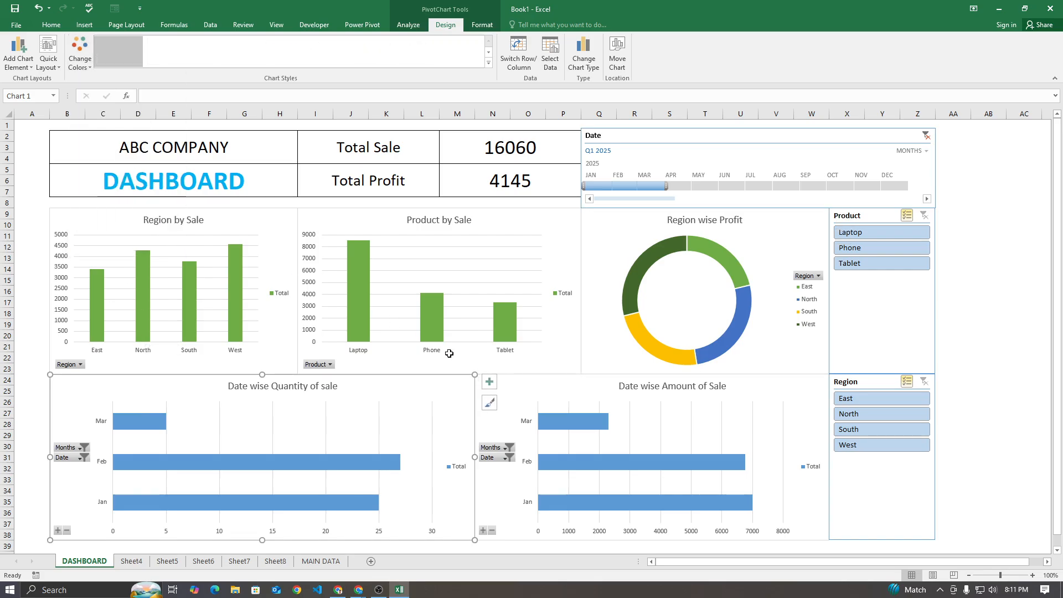
pyautogui.click(520, 385)
pyautogui.click(89, 63)
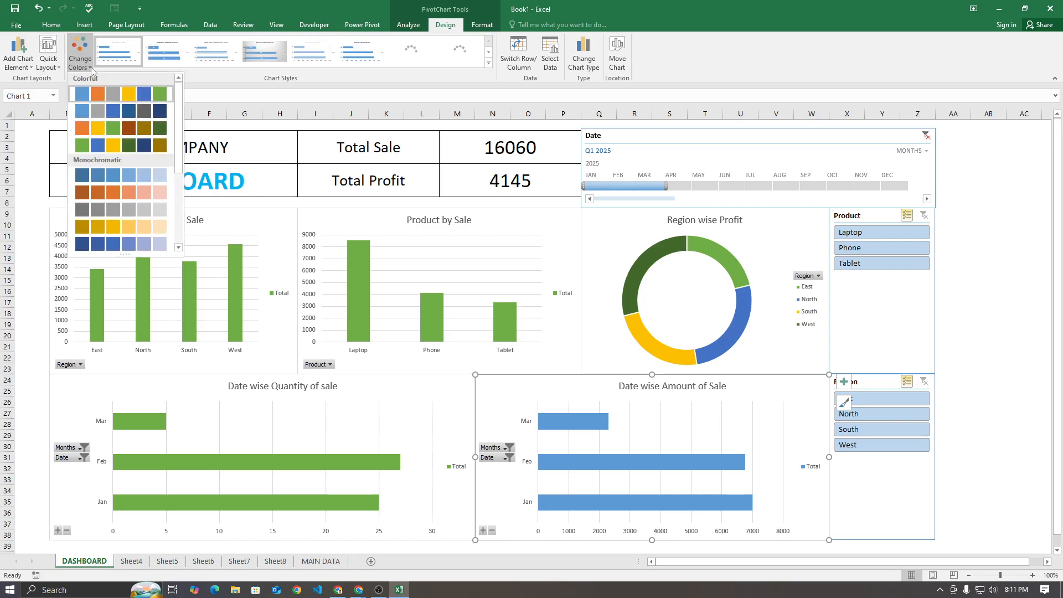
pyautogui.click(113, 146)
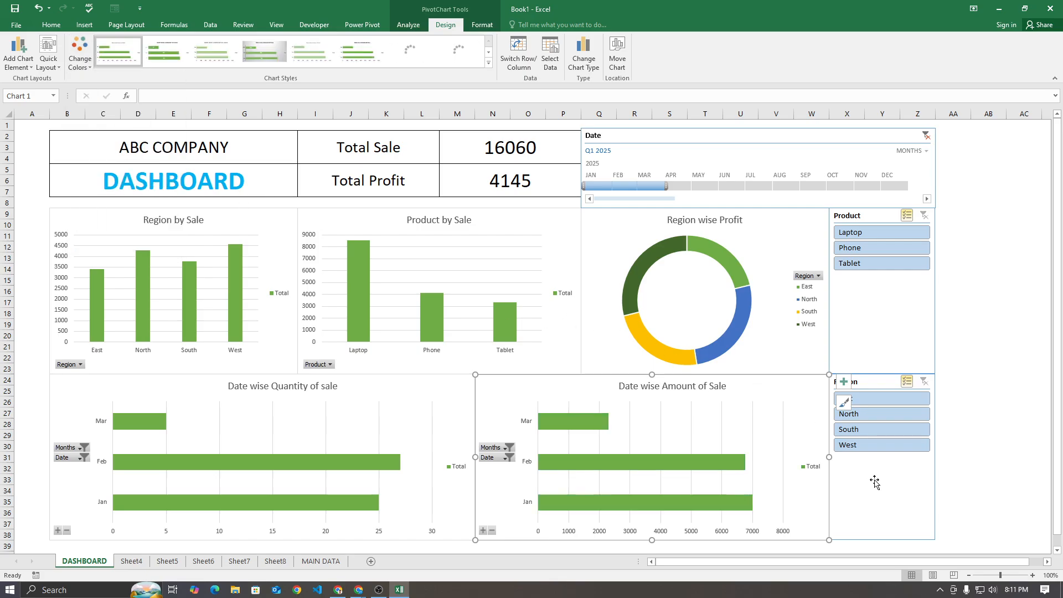
# Change the font color of the DASHBOARD title in B5 to light green
pyautogui.click(875, 307)
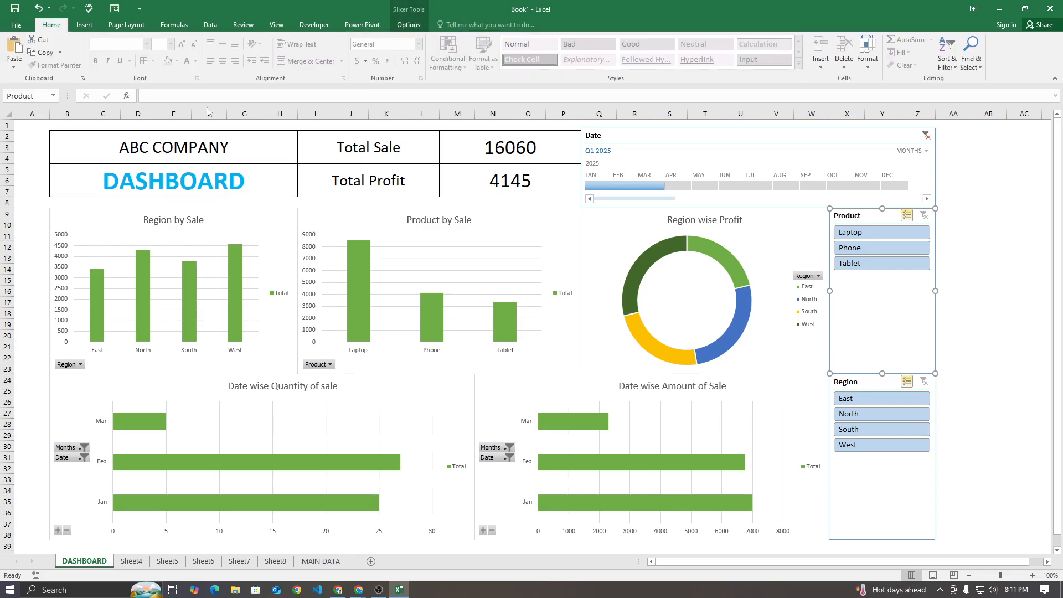
pyautogui.click(122, 172)
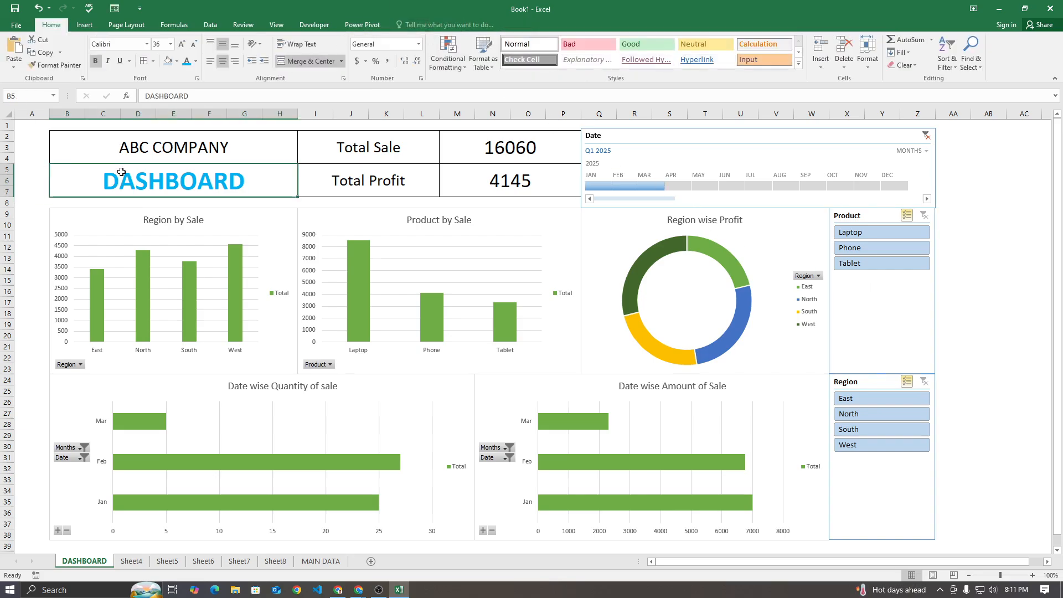
pyautogui.click(196, 61)
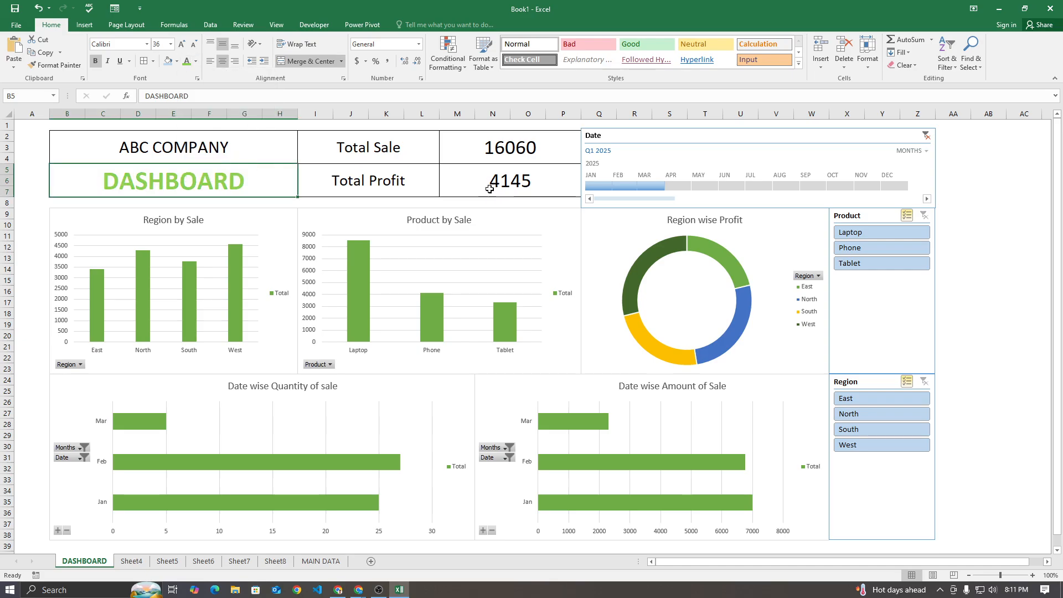
pyautogui.click(998, 216)
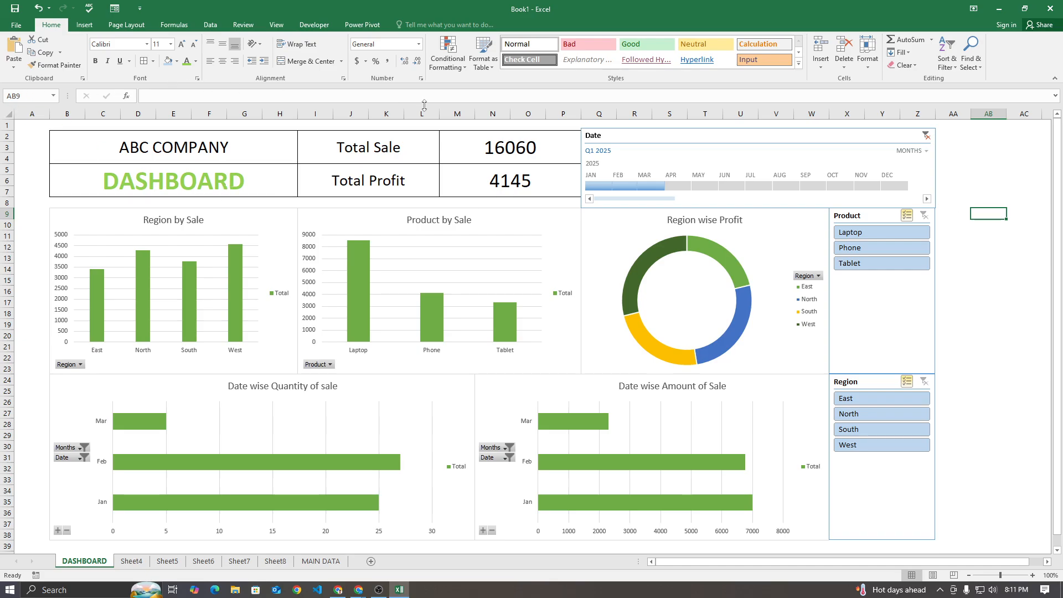
# Draw a narrow vertical rectangle about 7.71" high and 0.41" wide in column A, spanning the dashboard's full height
pyautogui.click(85, 24)
pyautogui.click(175, 61)
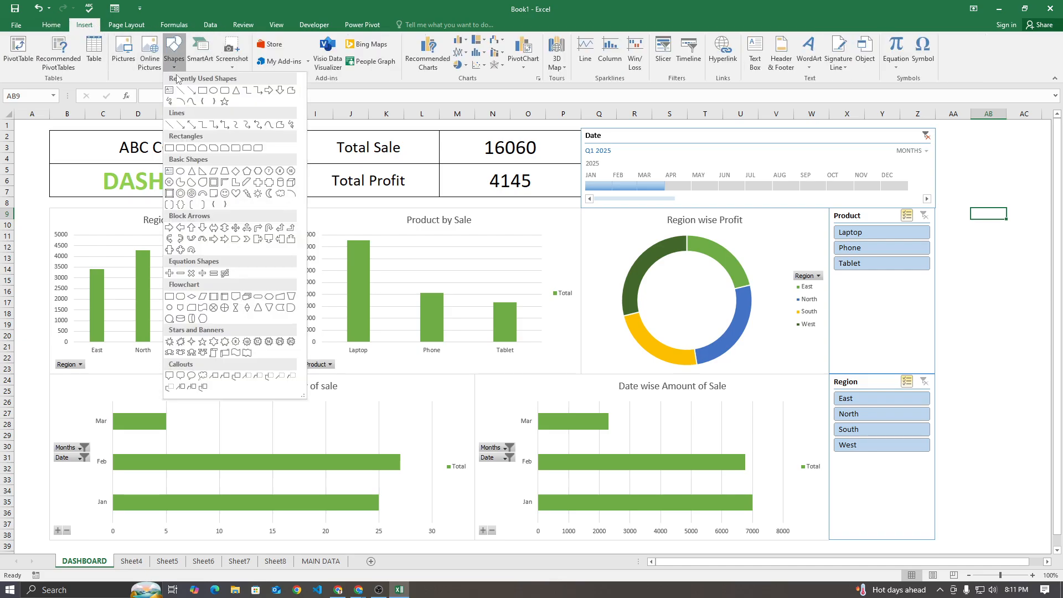
pyautogui.click(202, 91)
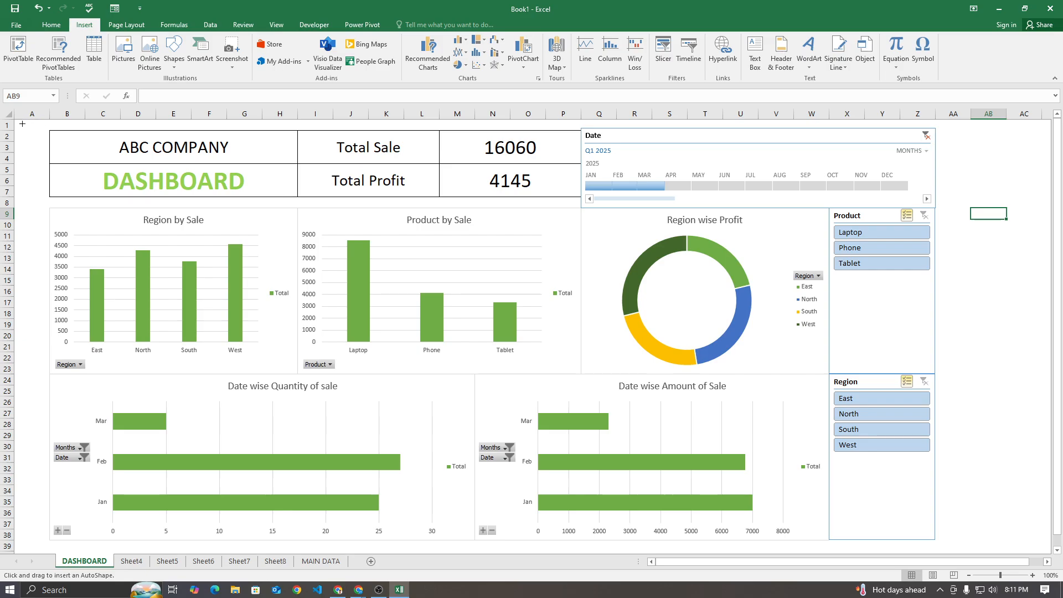
pyautogui.moveTo(25, 126)
pyautogui.mouseDown()
pyautogui.moveTo(21, 237)
pyautogui.moveTo(43, 372)
pyautogui.moveTo(33, 546)
pyautogui.moveTo(49, 543)
pyautogui.mouseUp()
pyautogui.moveTo(39, 126); pyautogui.dragTo(35, 128)
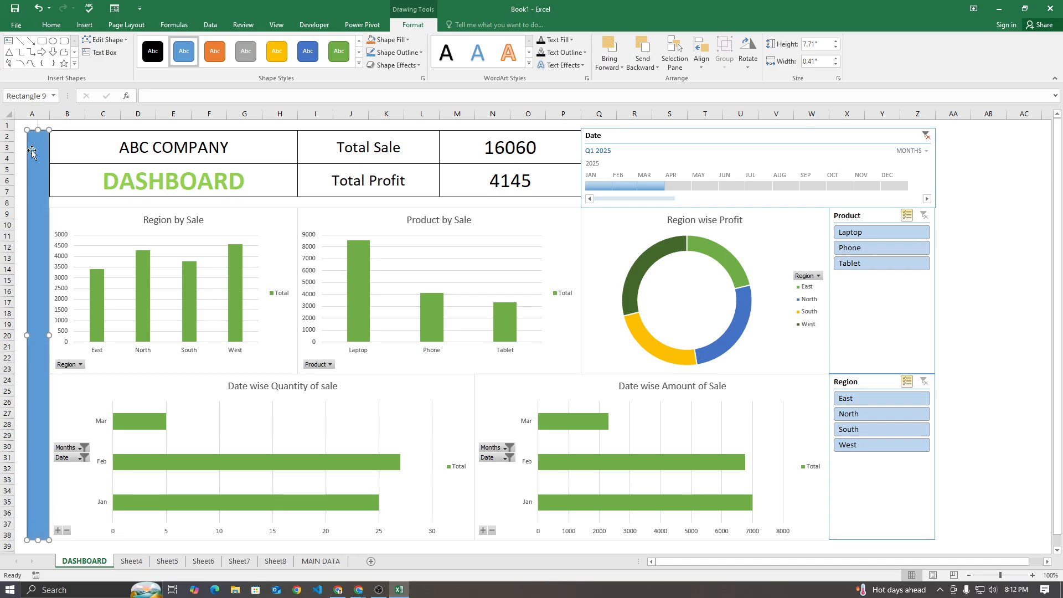
# Format the column A rectangle with a light green fill and no outline
pyautogui.click(348, 52)
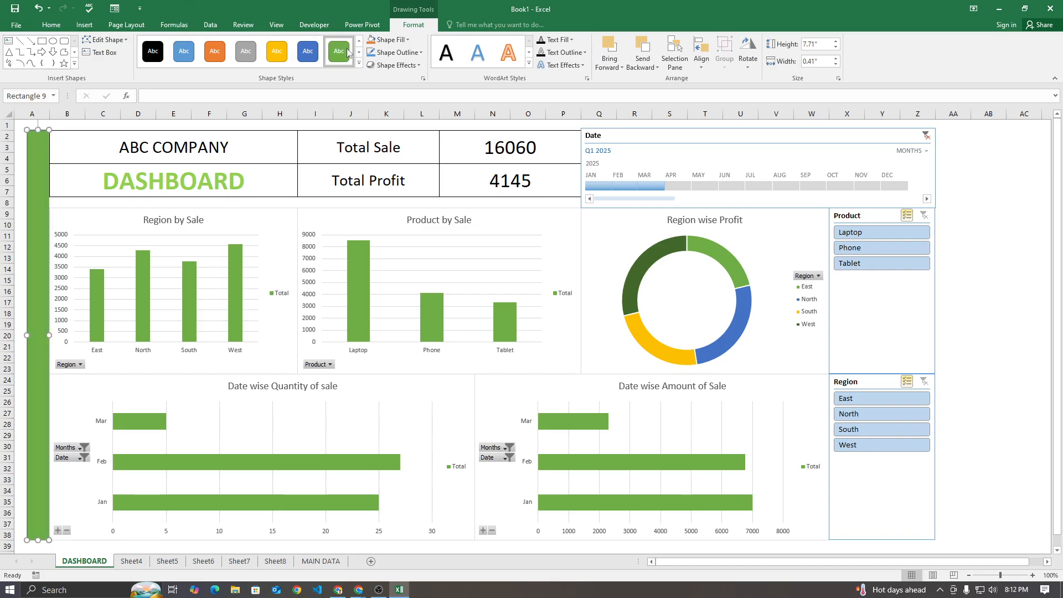
pyautogui.click(397, 53)
pyautogui.click(400, 163)
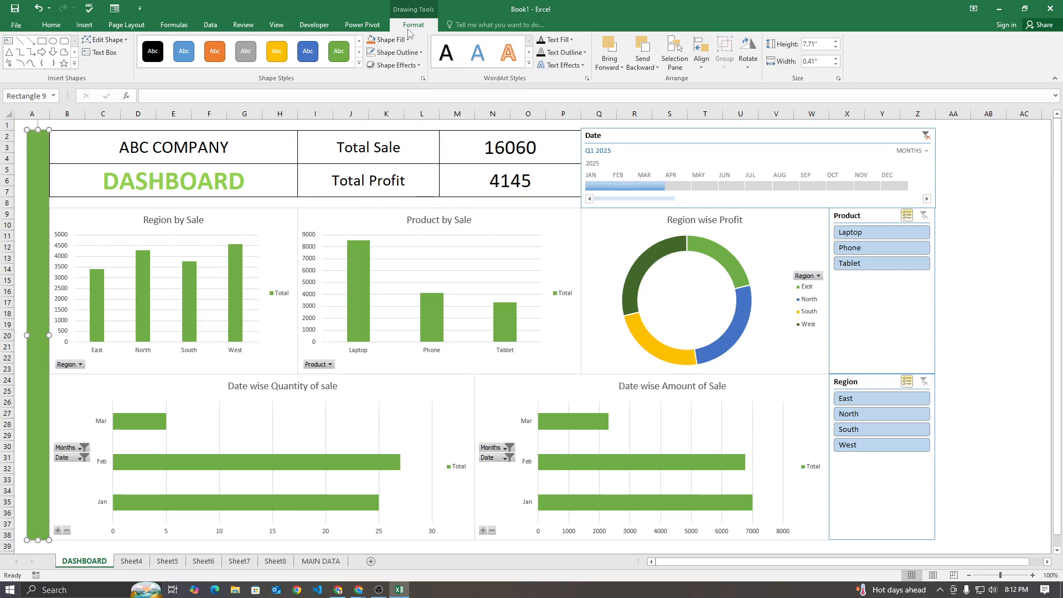
pyautogui.click(390, 40)
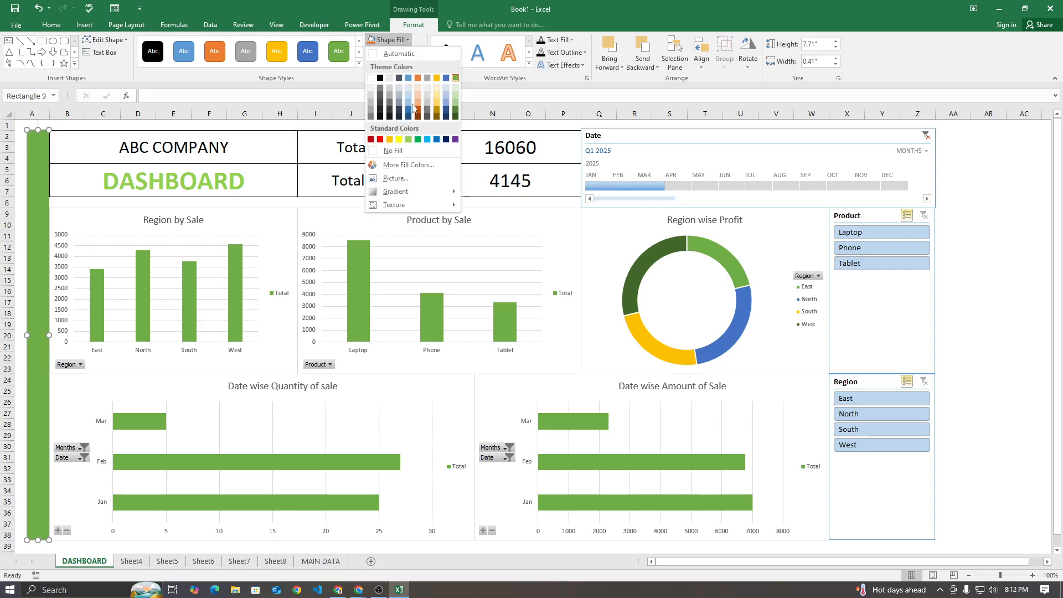
pyautogui.click(409, 140)
pyautogui.click(1023, 214)
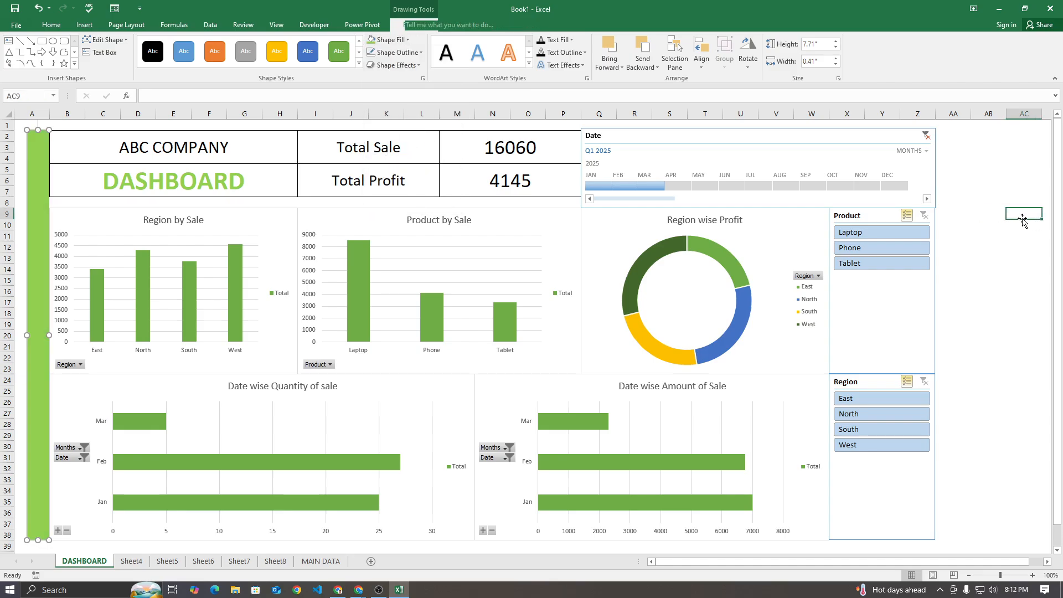
# Place a copy of the light green bar in column AA beside the slicers, aligned with the dashboard's top edge
pyautogui.click(38, 213)
pyautogui.moveTo(40, 216); pyautogui.dragTo(946, 211)
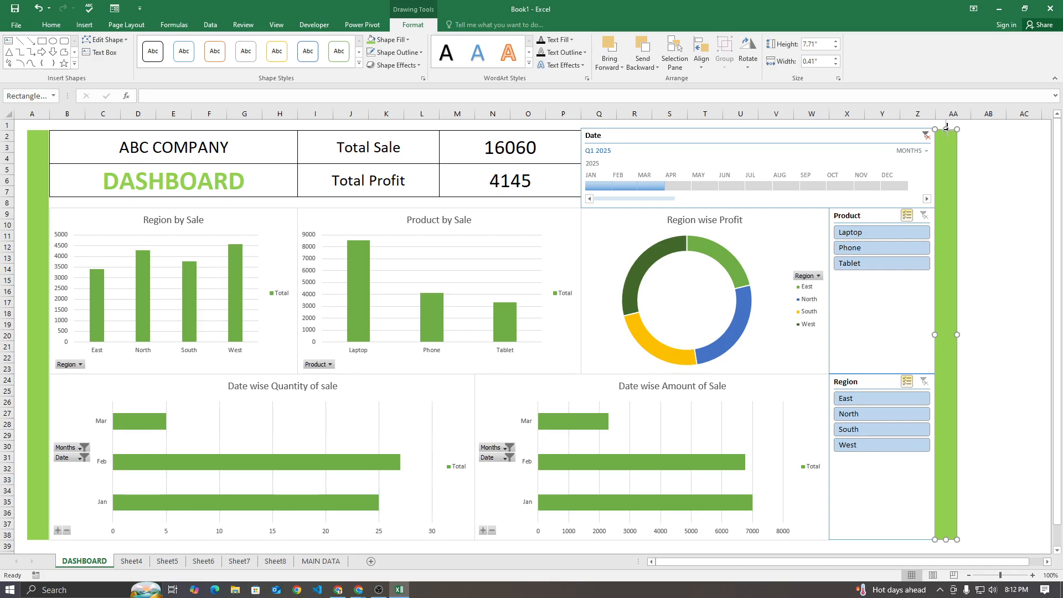
pyautogui.moveTo(949, 135); pyautogui.dragTo(947, 127)
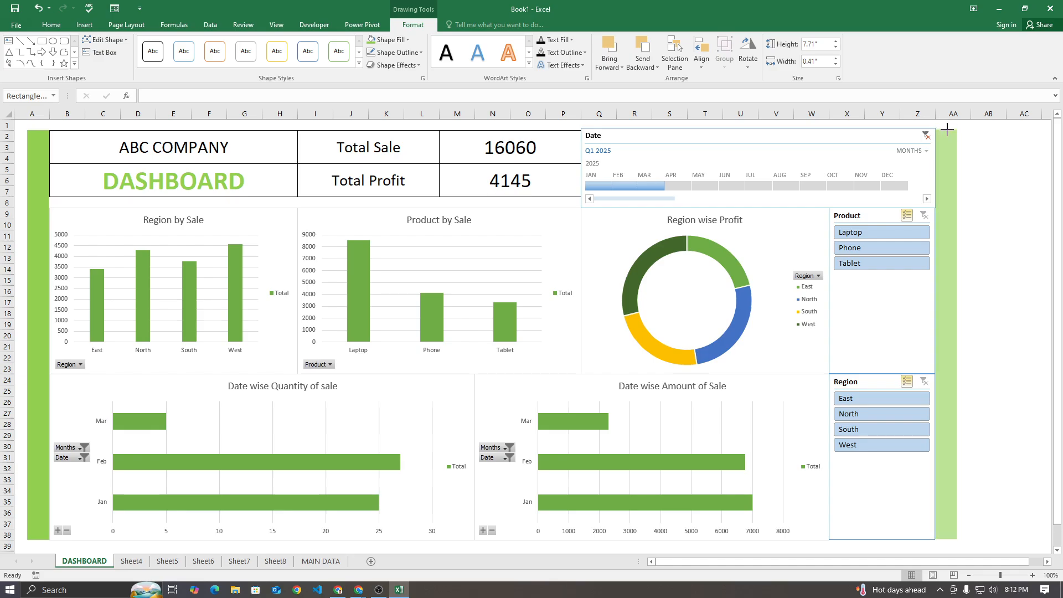
pyautogui.moveTo(947, 128); pyautogui.dragTo(947, 128)
pyautogui.click(991, 160)
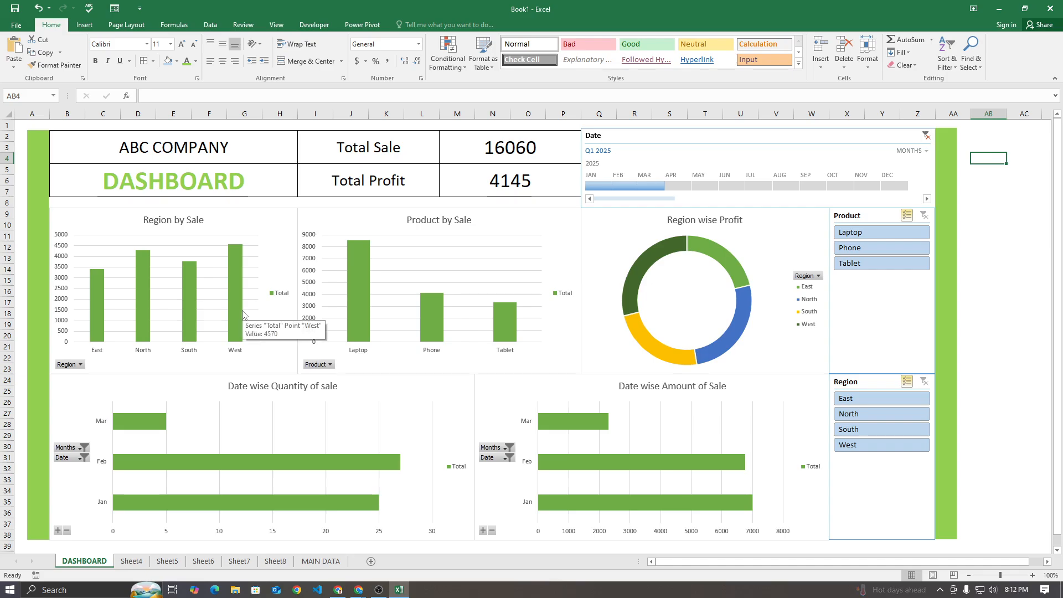
pyautogui.scroll(-2, 992, 203)
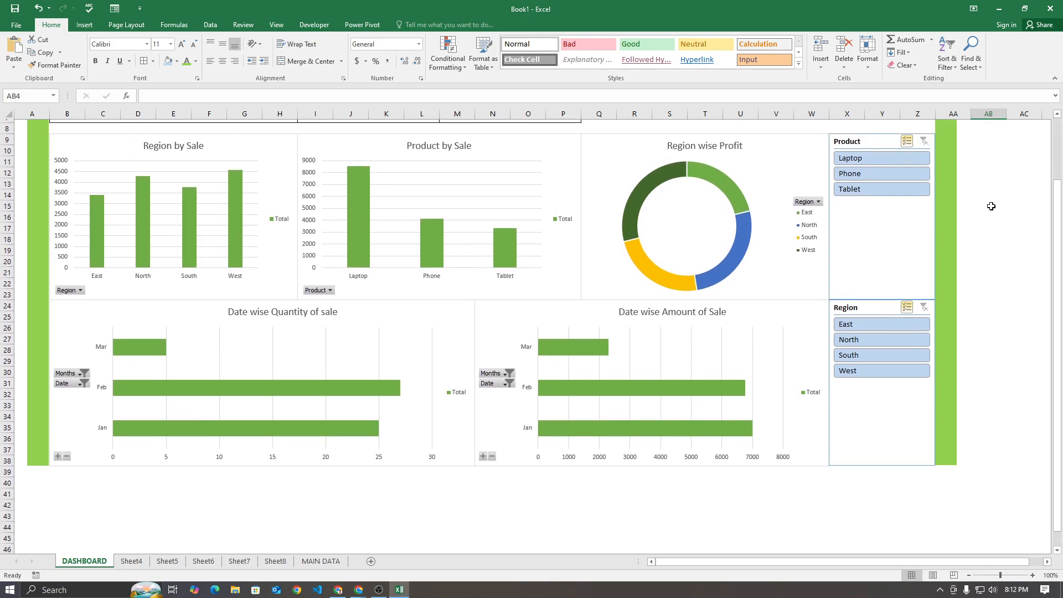
pyautogui.scroll(2, 992, 205)
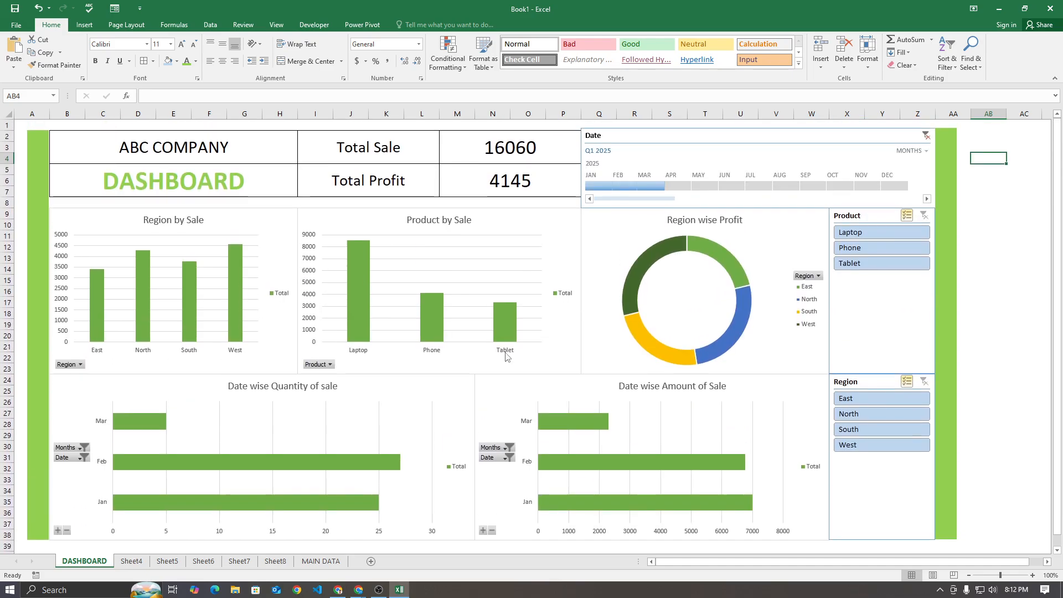
# Switch to Chrome, search Google for POWER BI in a new tab, and return to the Google Meet call
pyautogui.click(358, 588)
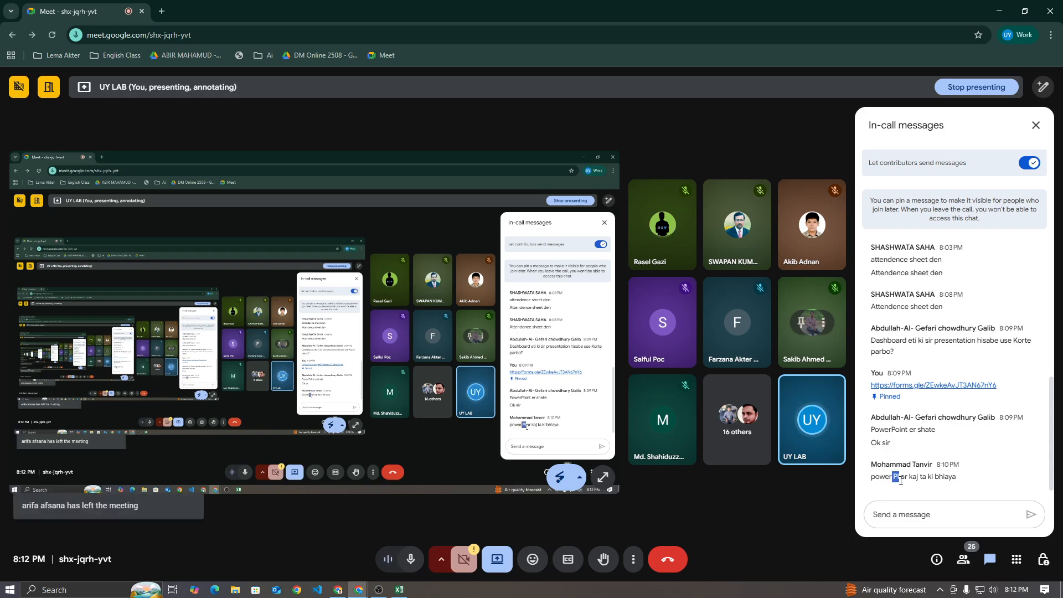
pyautogui.click(162, 10)
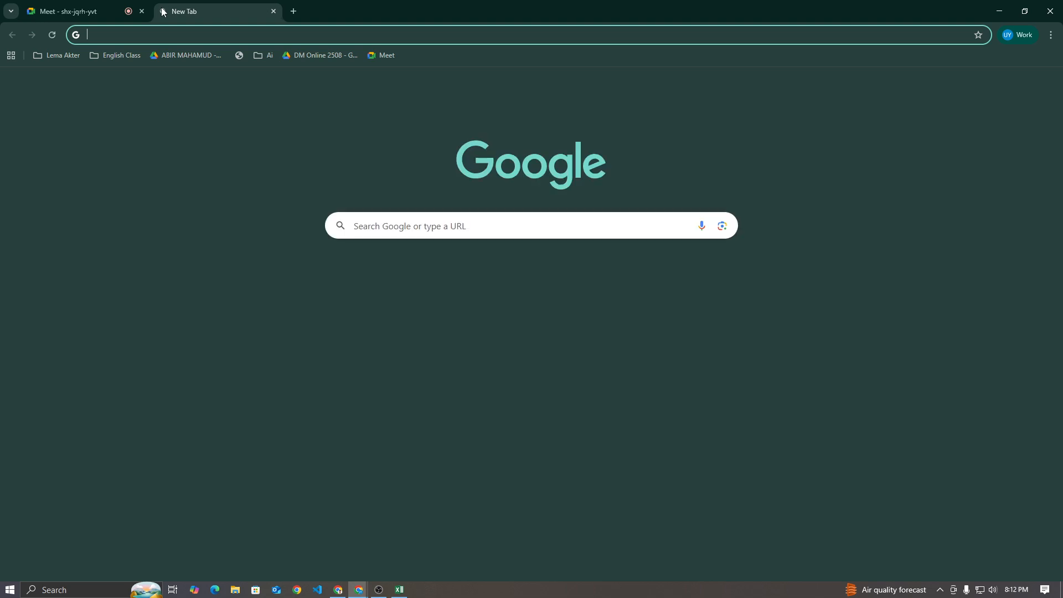
pyautogui.write('POWER BI')
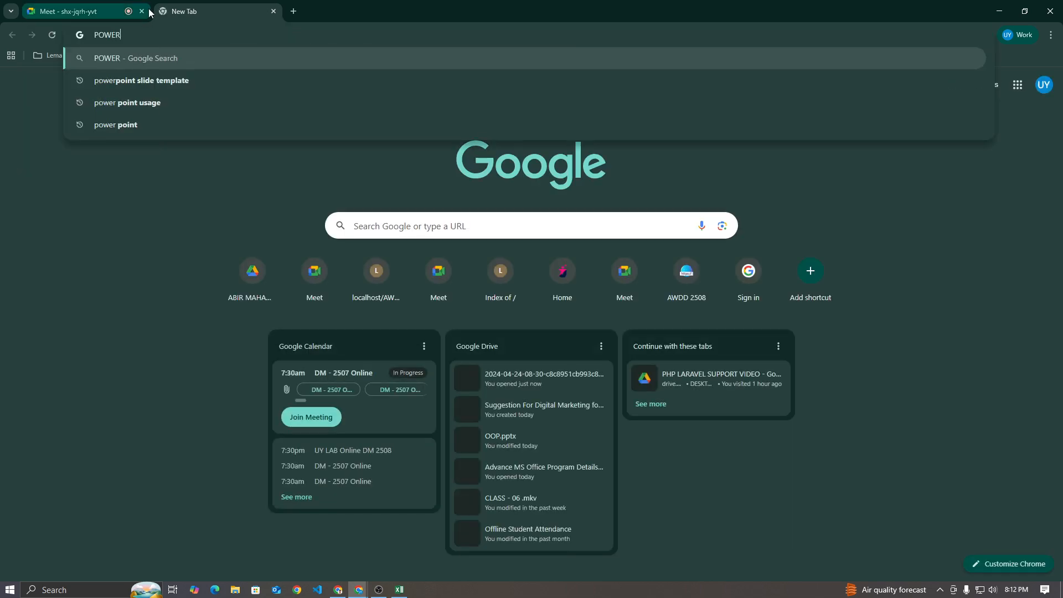
pyautogui.press('Return')
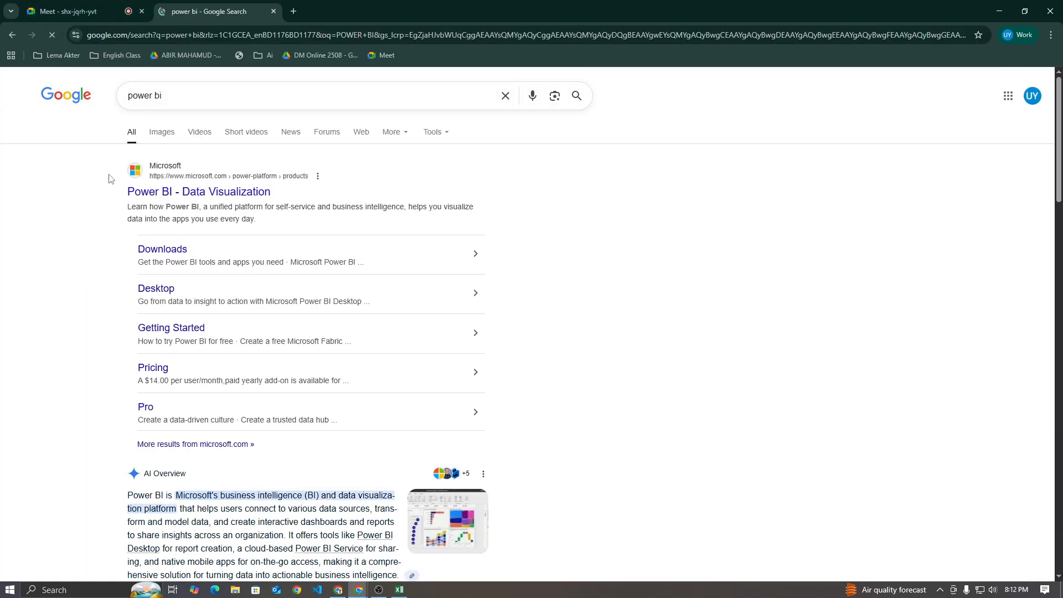
pyautogui.click(67, 11)
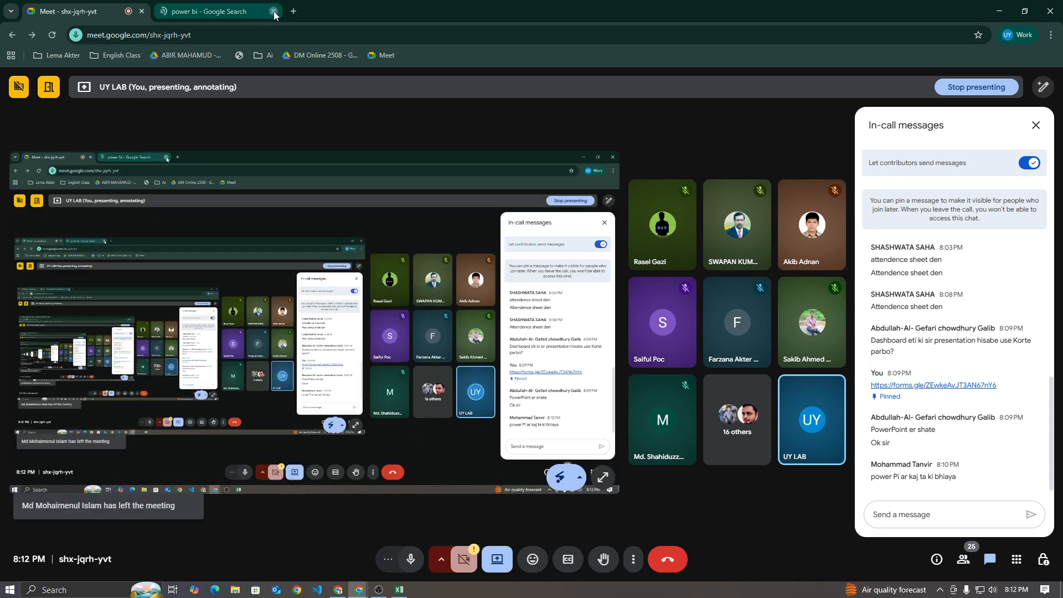
pyautogui.click(273, 12)
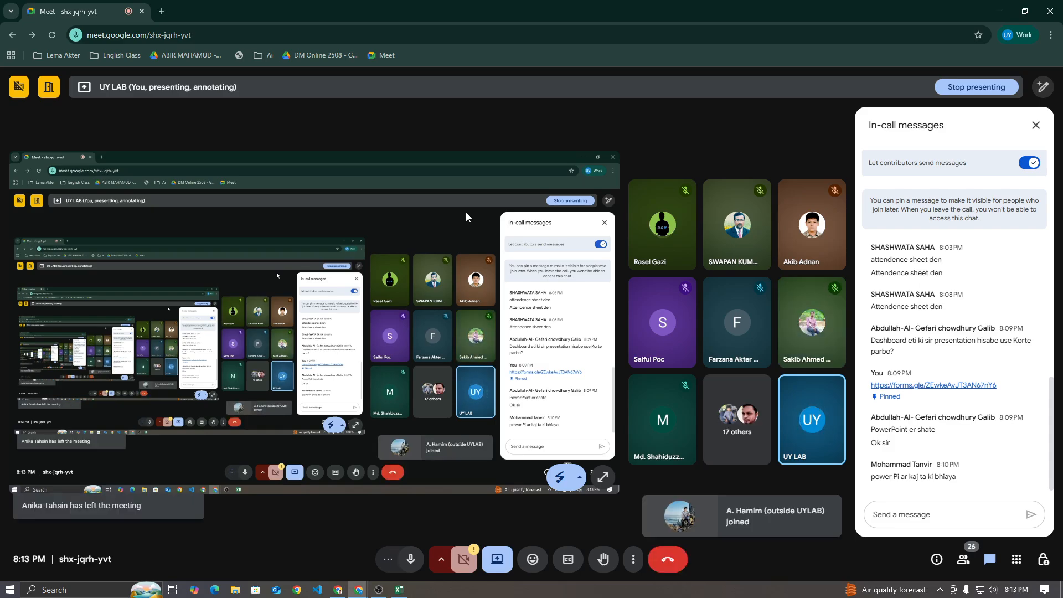
# Switch back to Excel to show the DASHBOARD sheet
pyautogui.click(399, 591)
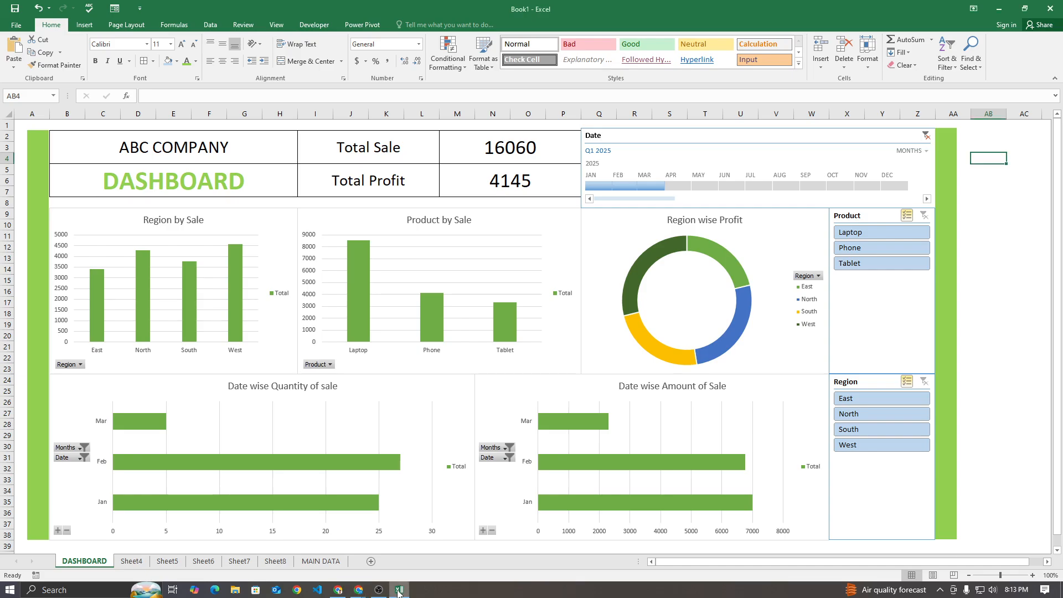
pyautogui.click(399, 590)
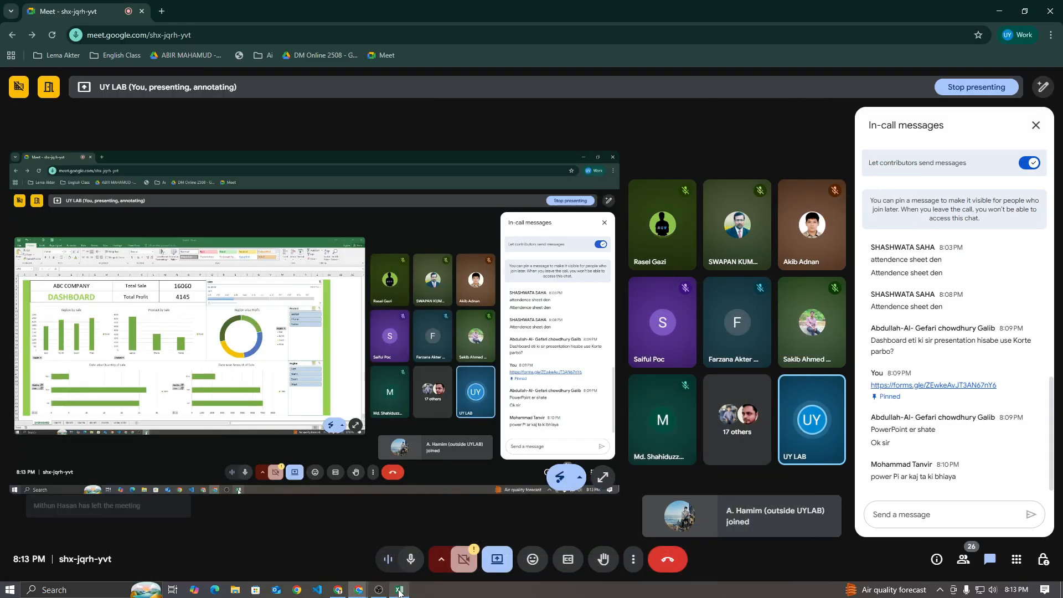
pyautogui.click(399, 590)
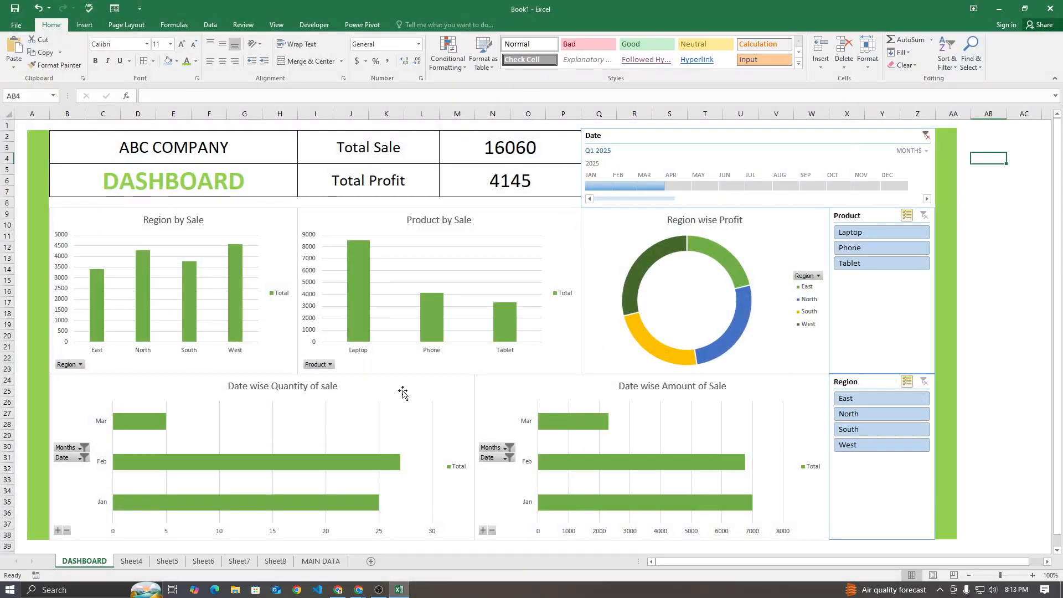
# Switch to the Google Meet call in Chrome, resend the pinned forms.gle link in the chat and pin the new message
pyautogui.scroll(-4, 402, 394)
pyautogui.scroll(4, 401, 394)
pyautogui.click(359, 590)
pyautogui.click(344, 572)
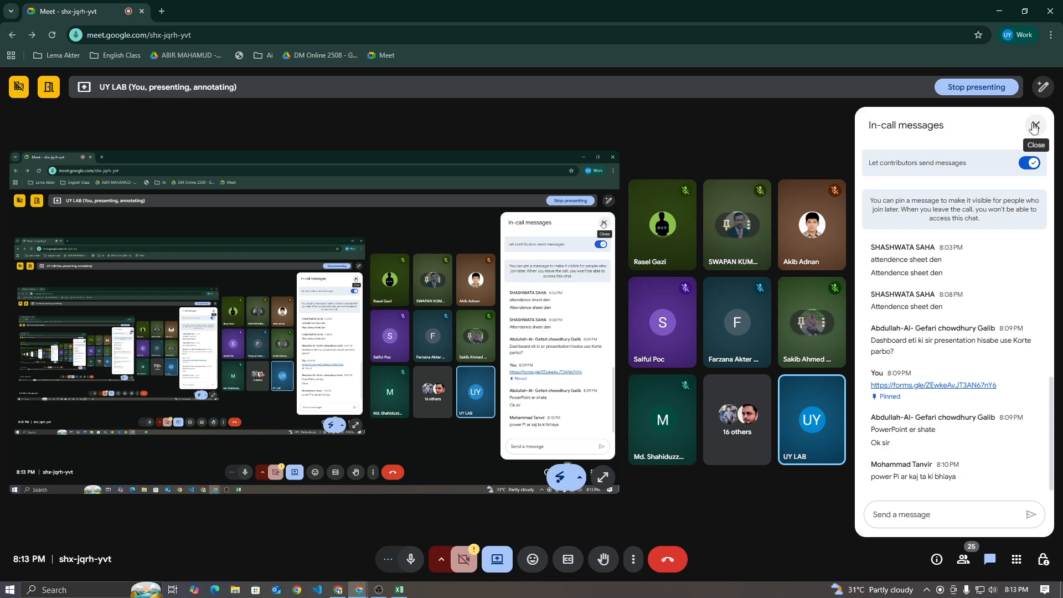
pyautogui.scroll(3, 987, 277)
pyautogui.scroll(-3, 974, 287)
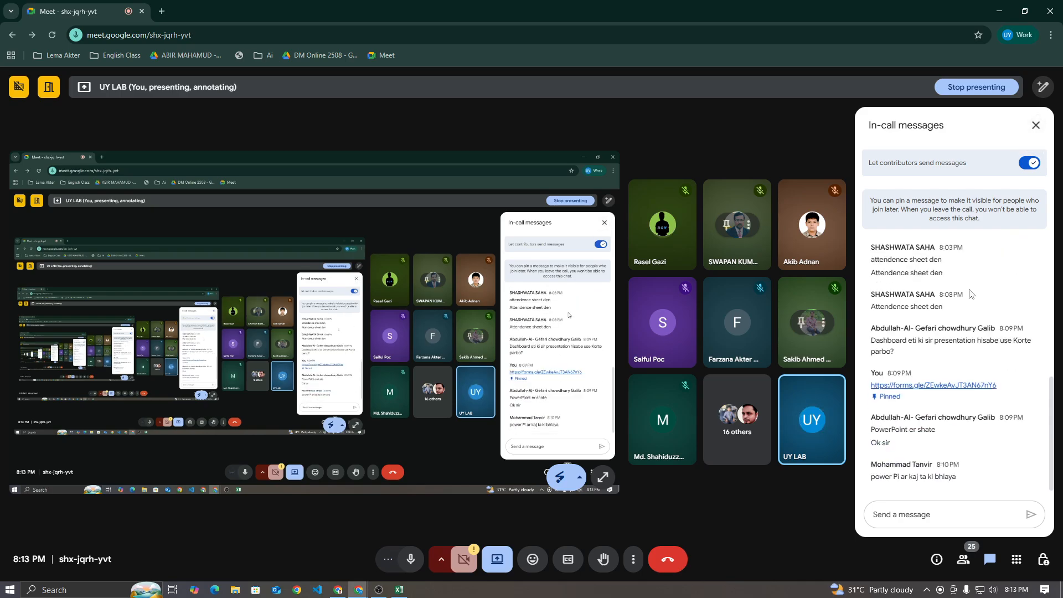
pyautogui.moveTo(1004, 388); pyautogui.dragTo(866, 387)
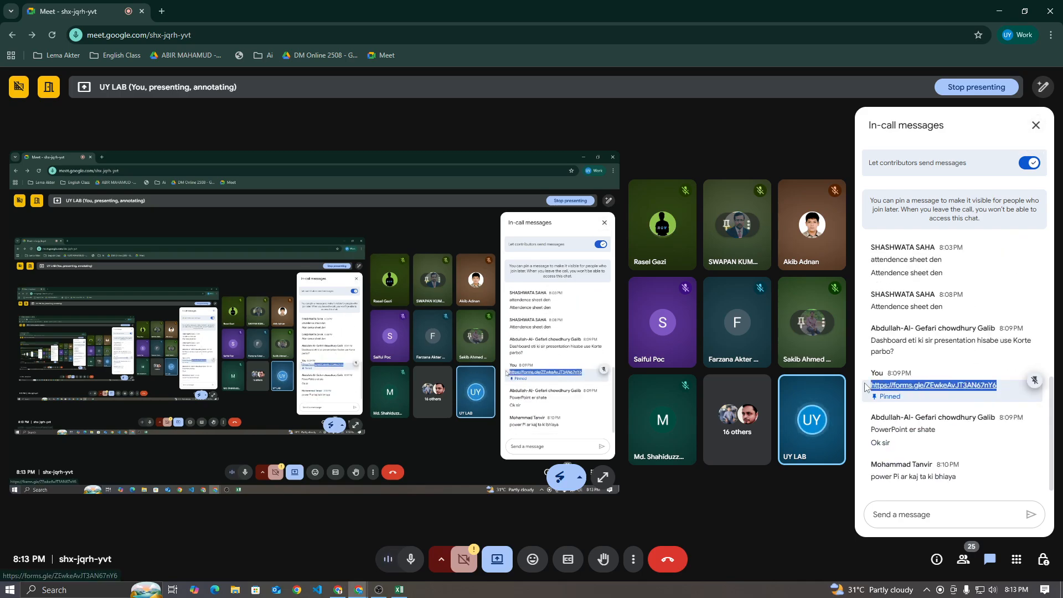
pyautogui.hotkey('ctrl', 'c')
pyautogui.click(947, 514)
pyautogui.hotkey('ctrl', 'v')
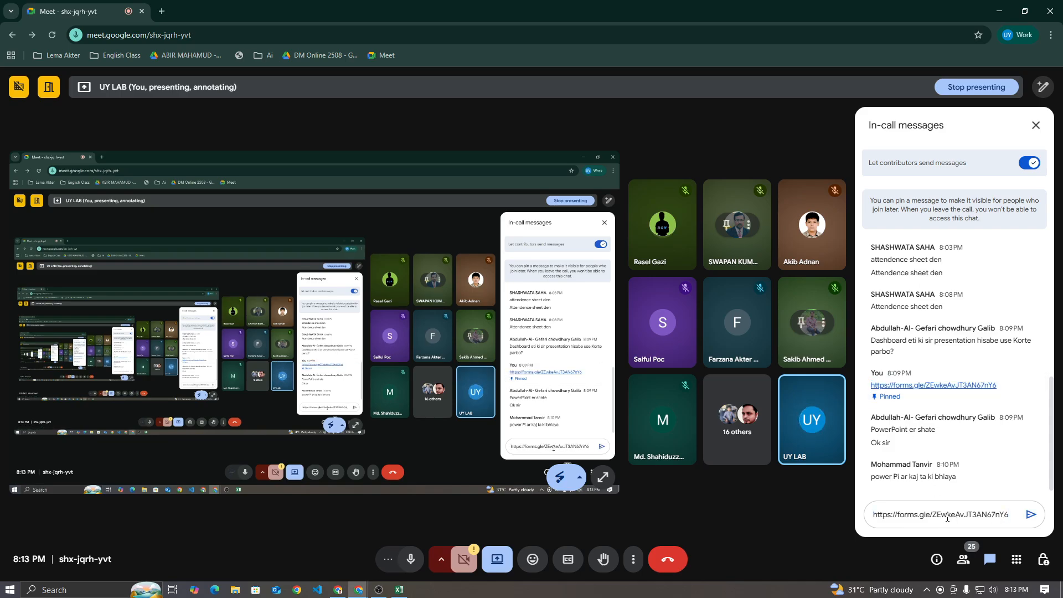
pyautogui.press('Return')
pyautogui.click(1035, 461)
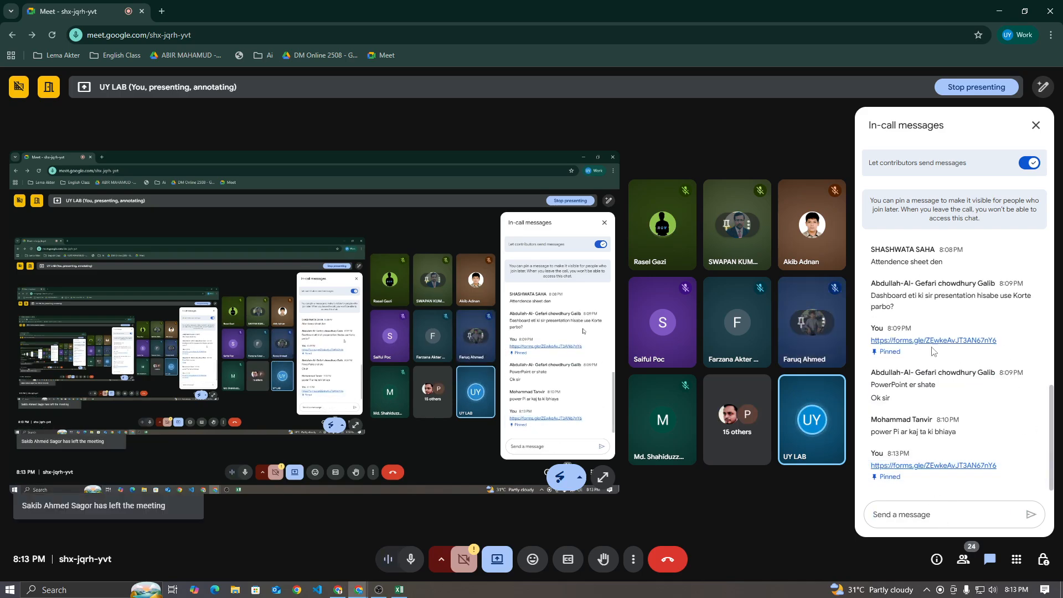
pyautogui.hotkey('alt', 'Tab')
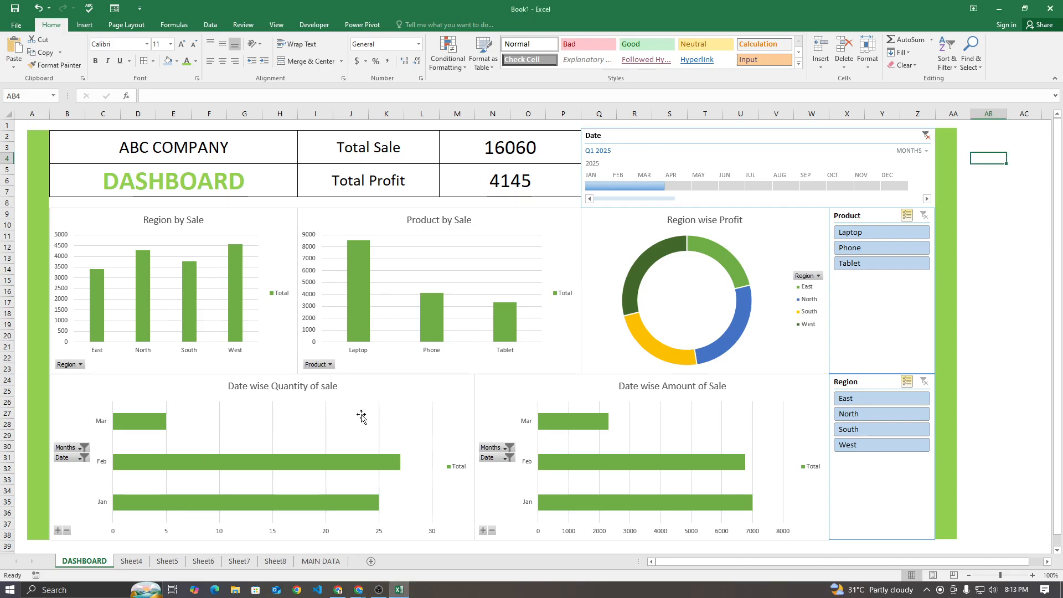
pyautogui.moveTo(338, 590)
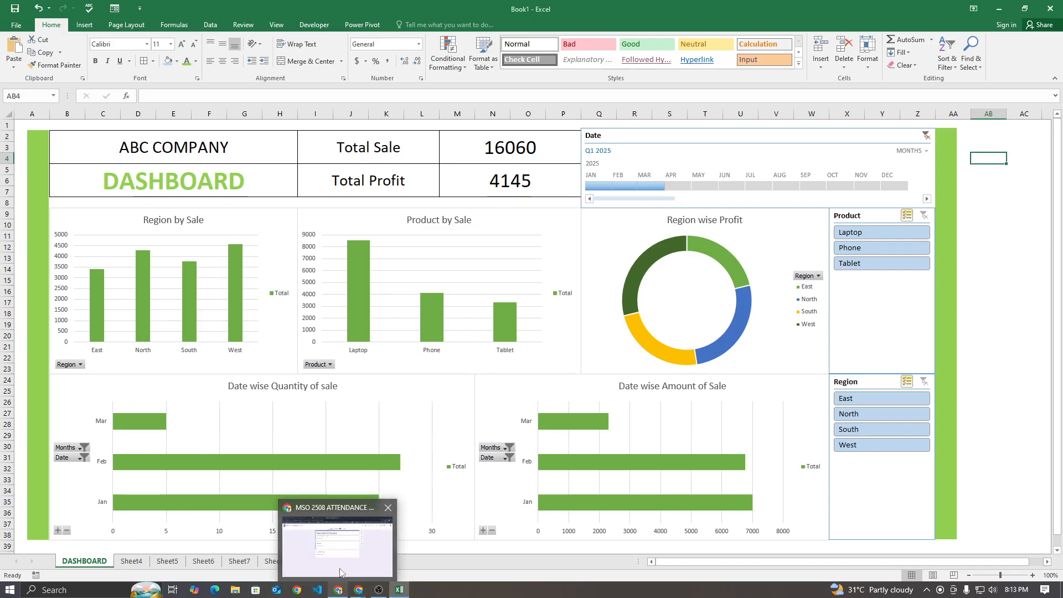
pyautogui.click(322, 548)
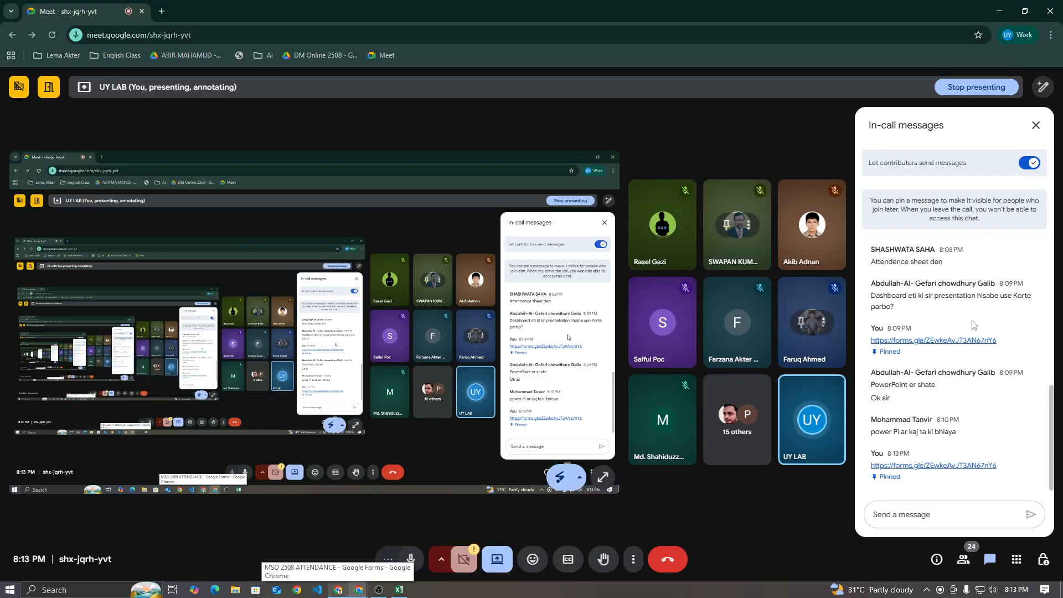
pyautogui.click(399, 589)
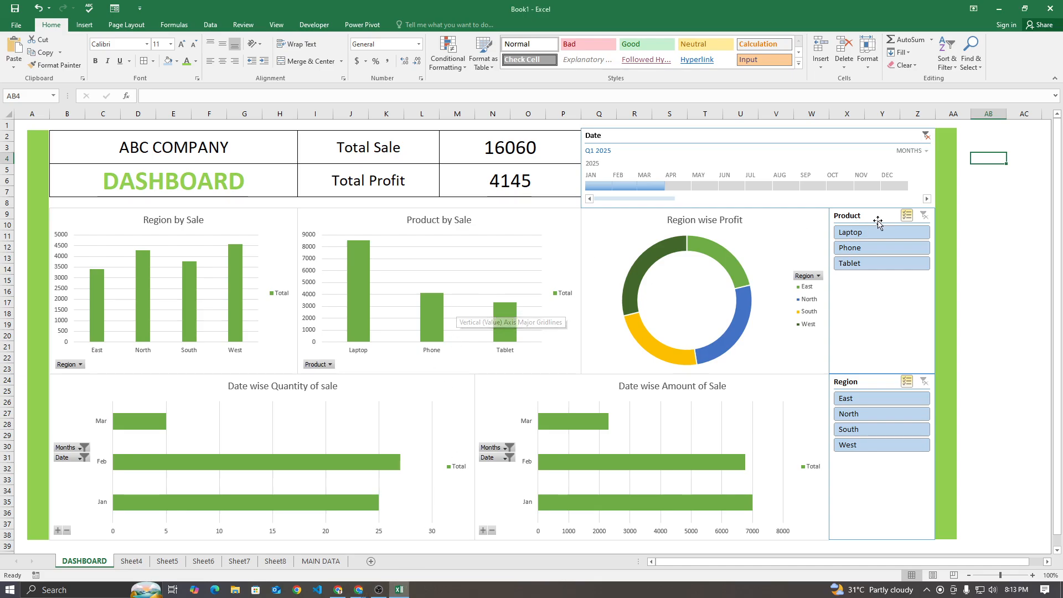
pyautogui.hotkey('alt', 'Tab')
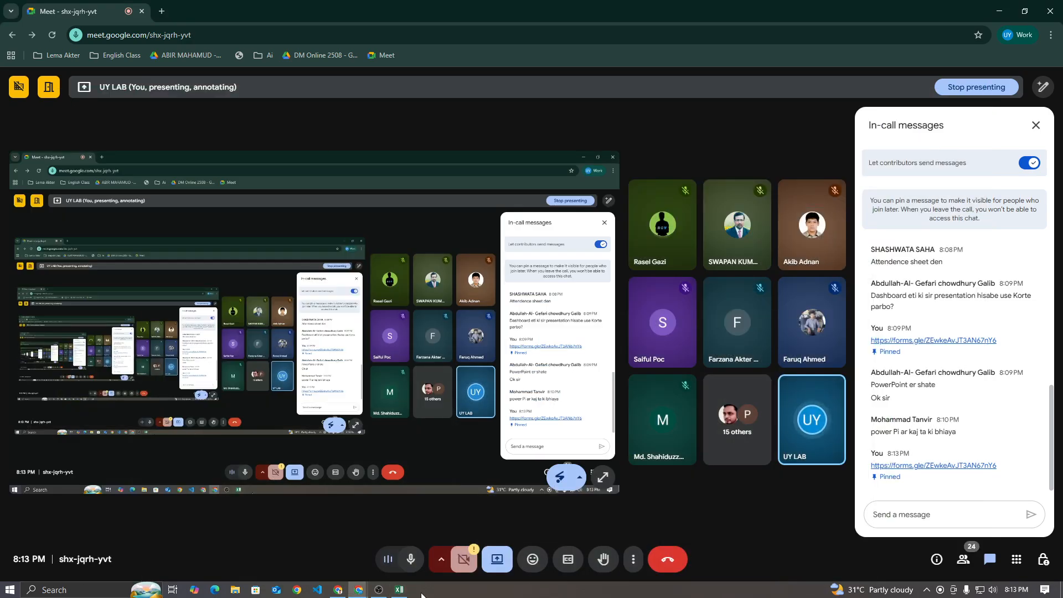
pyautogui.hotkey('alt', 'Tab')
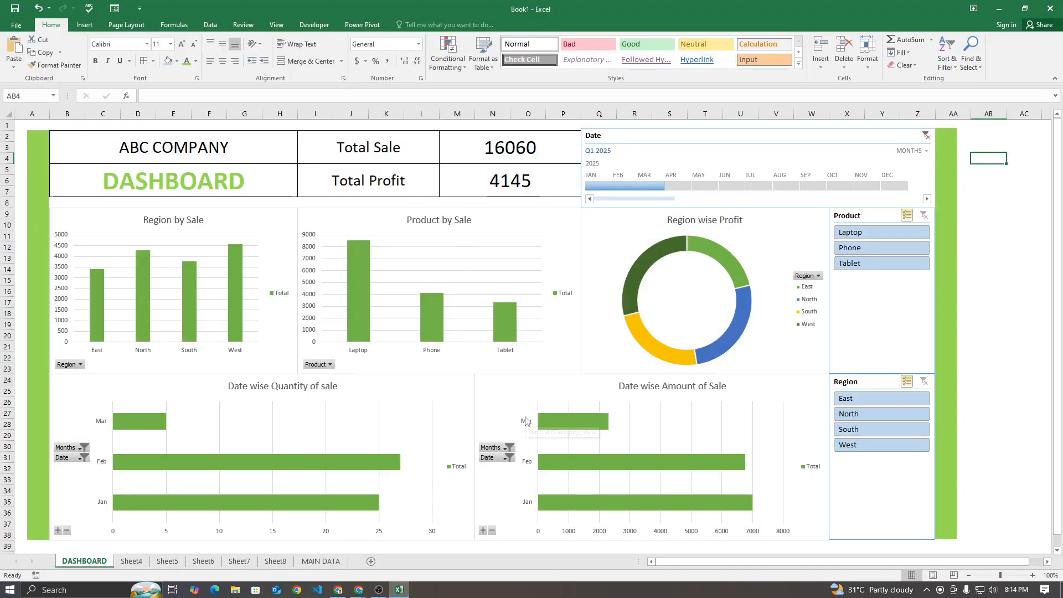
pyautogui.click(359, 590)
pyautogui.click(302, 543)
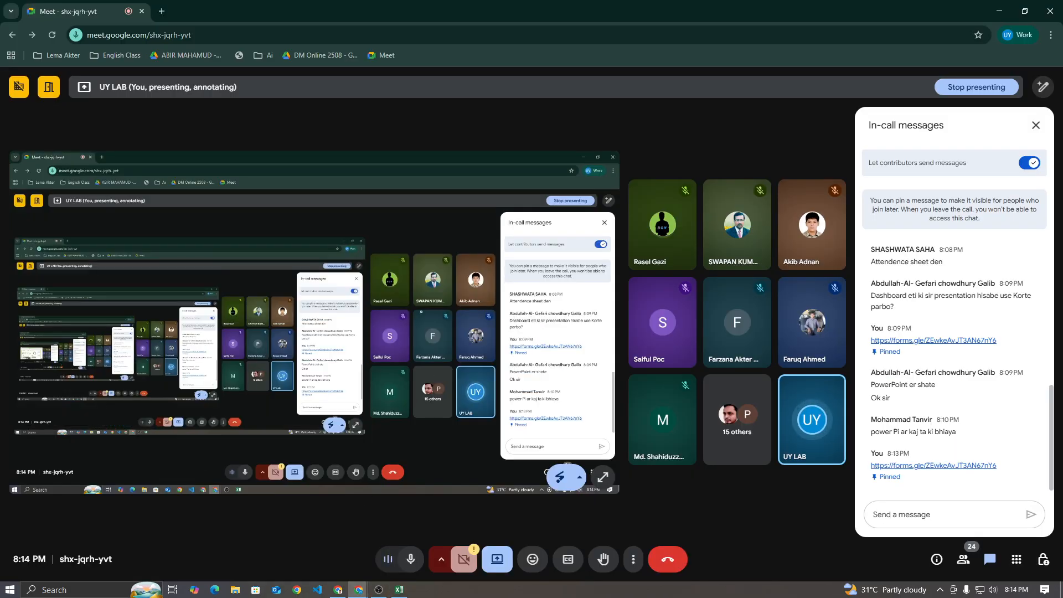
pyautogui.click(400, 590)
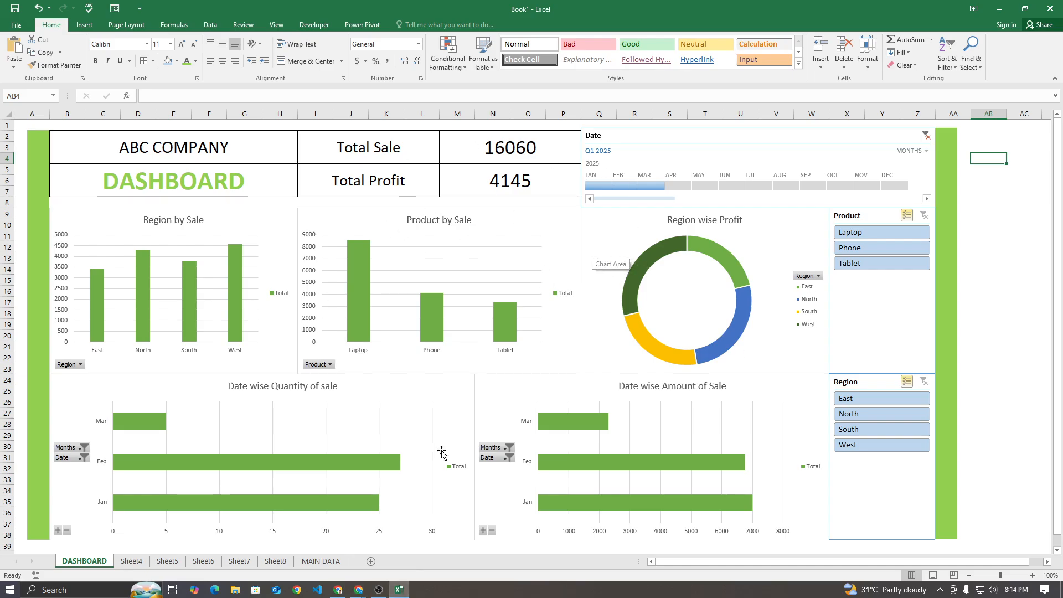
# Switch to the Facebook tab in the other Chrome window and search Facebook for UYLAB
pyautogui.click(338, 590)
pyautogui.click(83, 11)
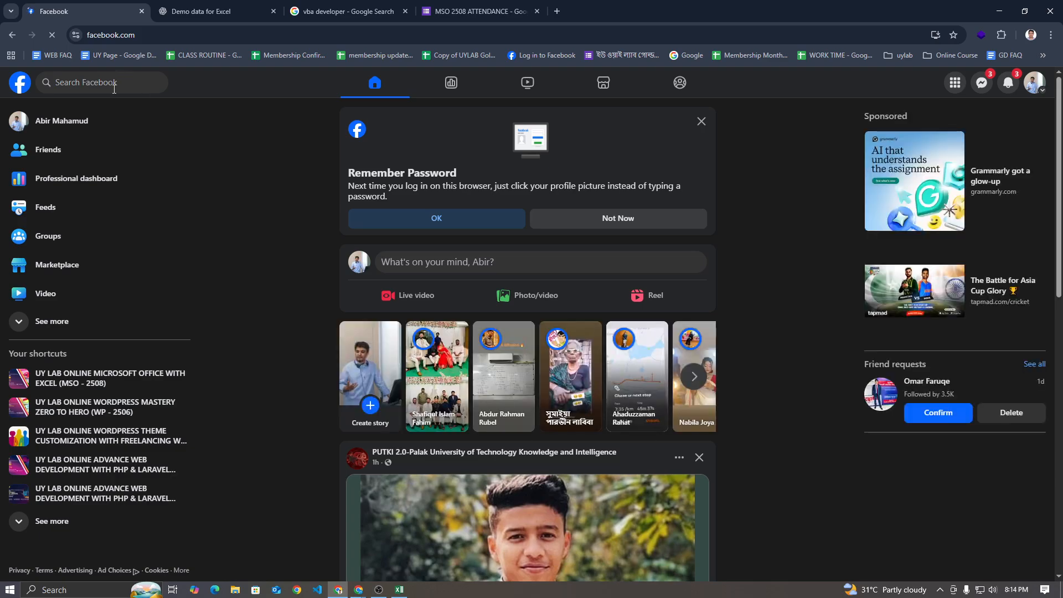
pyautogui.click(114, 88)
pyautogui.write('UYLAB')
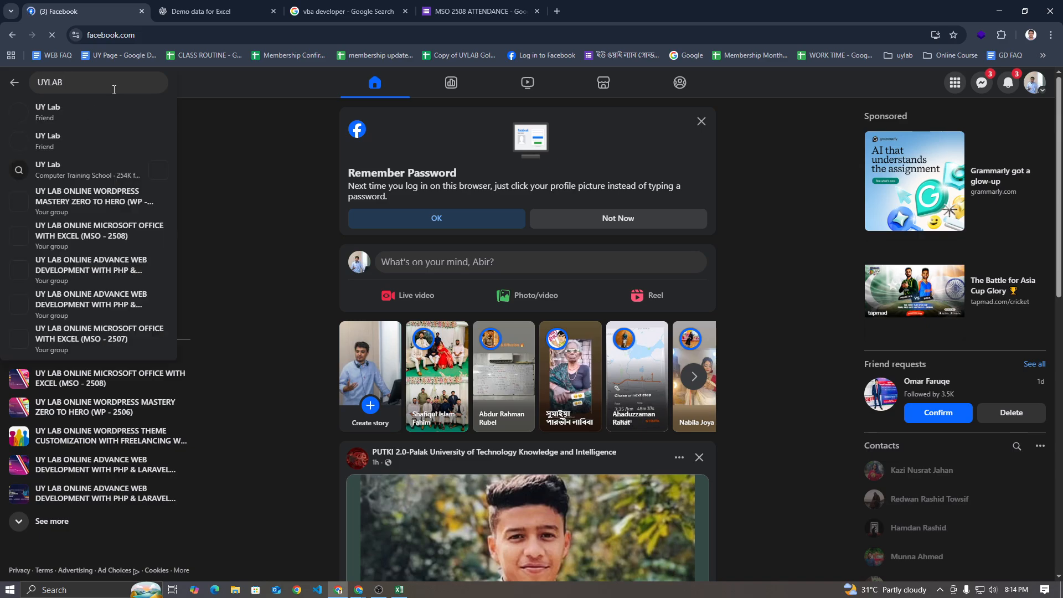
pyautogui.press('Return')
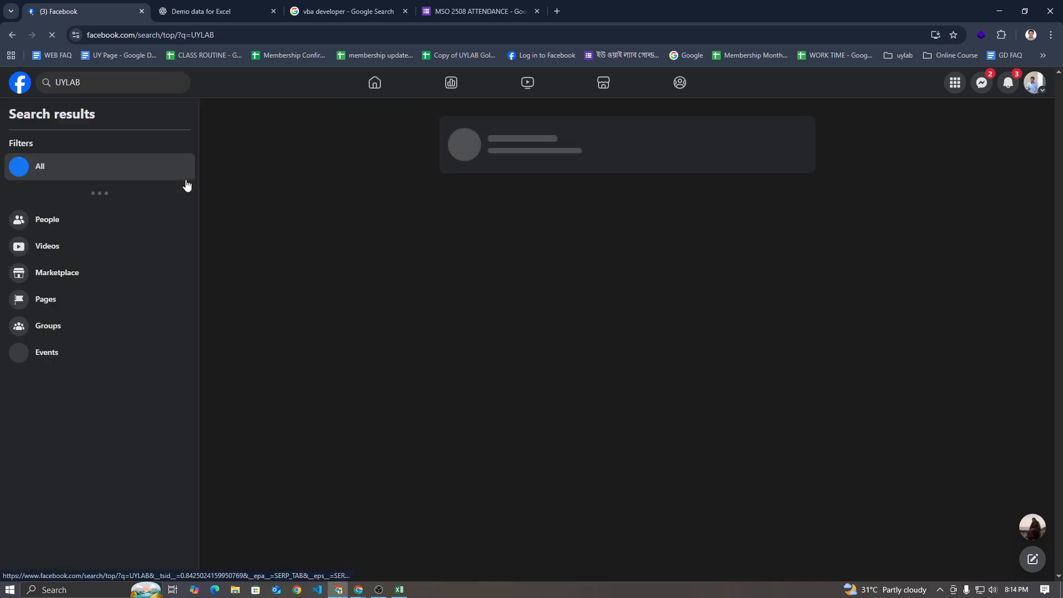
# Restrict the search results to groups and open the public UY LAB group
pyautogui.click(111, 335)
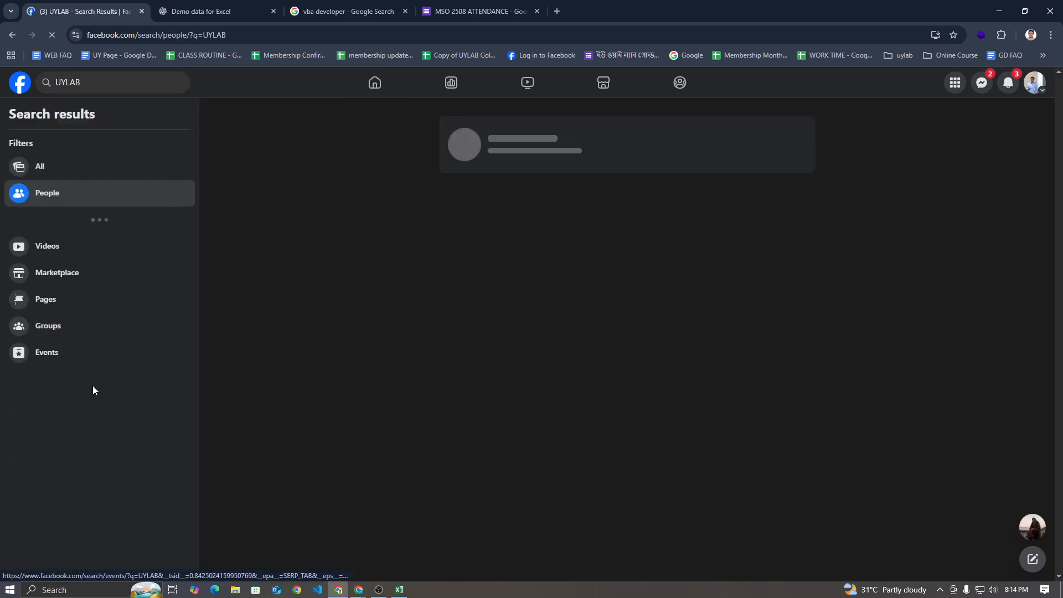
pyautogui.click(89, 339)
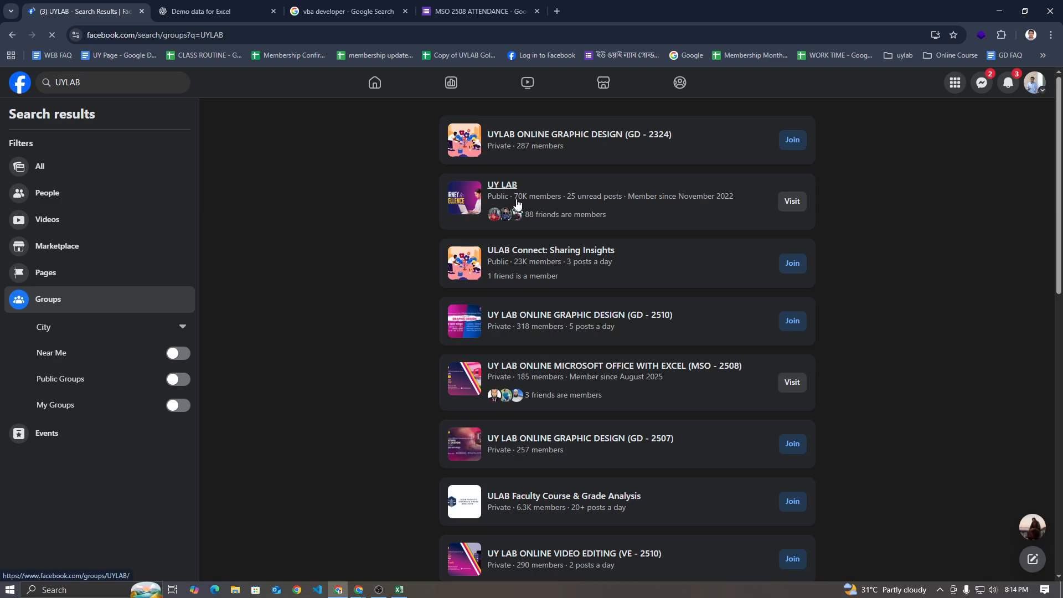
pyautogui.click(500, 190)
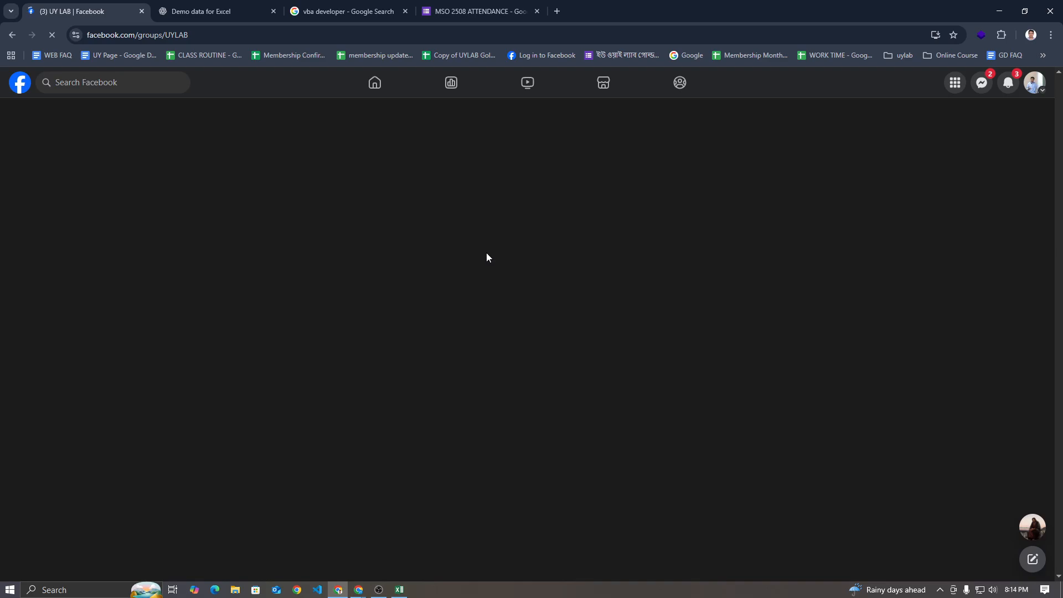
# Look through the assignment posts in the UY LAB group's feed
pyautogui.scroll(-6, 443, 260)
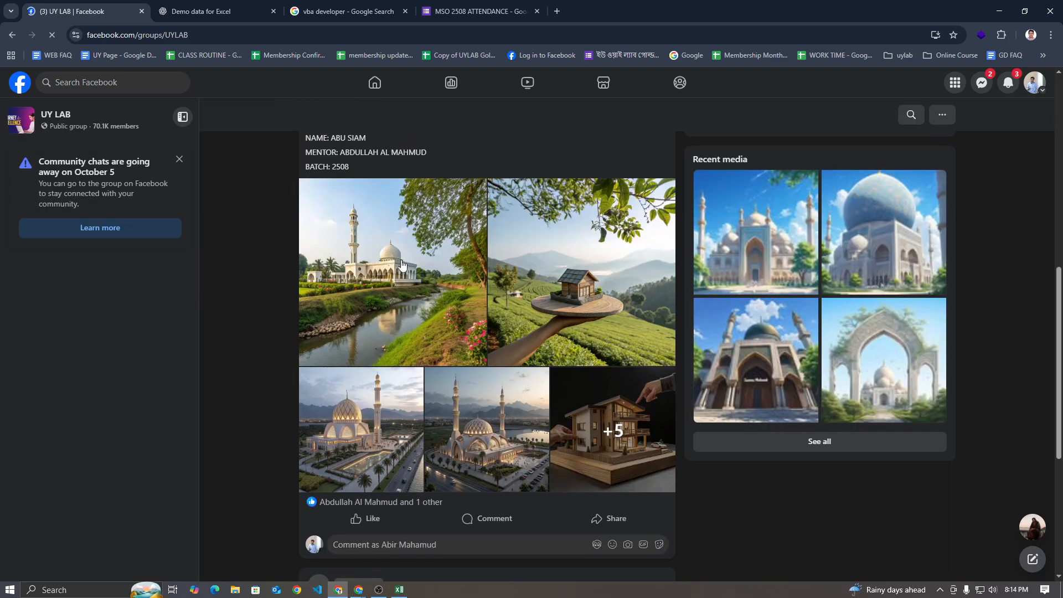
pyautogui.scroll(-5, 403, 266)
pyautogui.scroll(7, 273, 265)
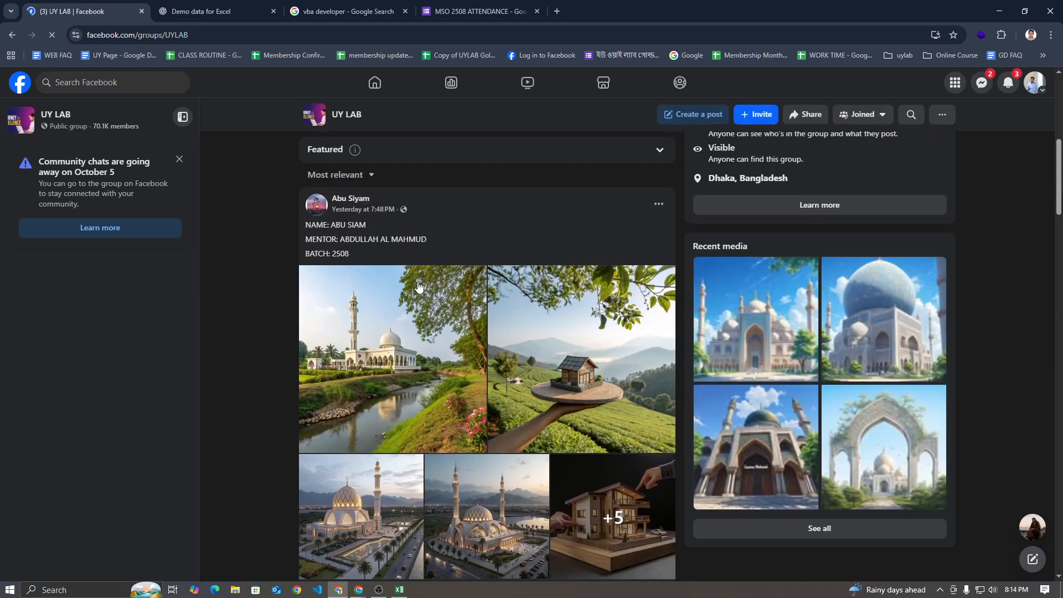
pyautogui.scroll(-4, 425, 288)
pyautogui.scroll(5, 425, 284)
pyautogui.scroll(-1, 425, 285)
pyautogui.scroll(-20, 425, 287)
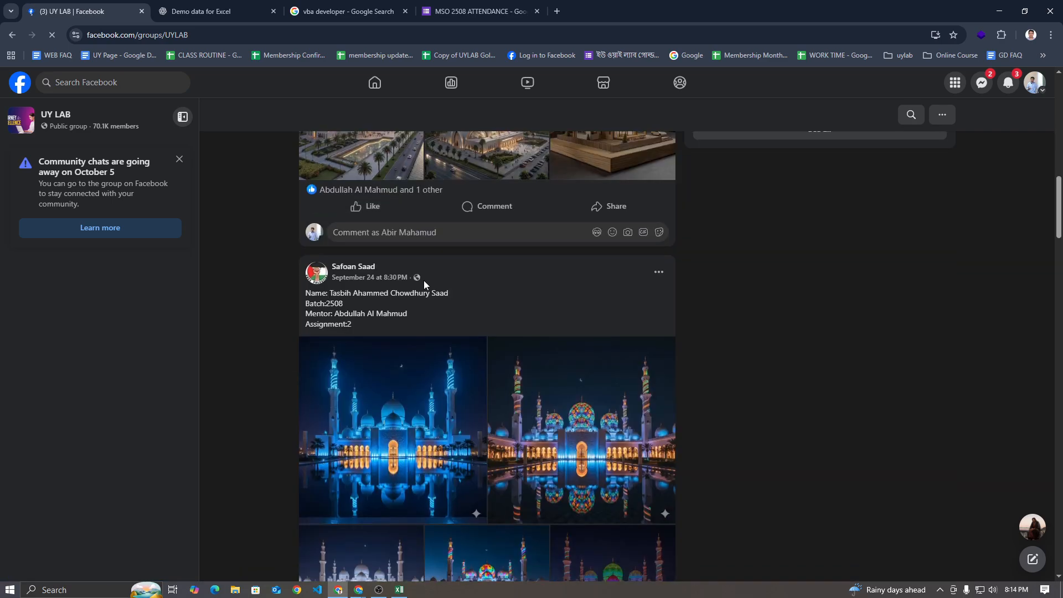
pyautogui.scroll(-20, 424, 283)
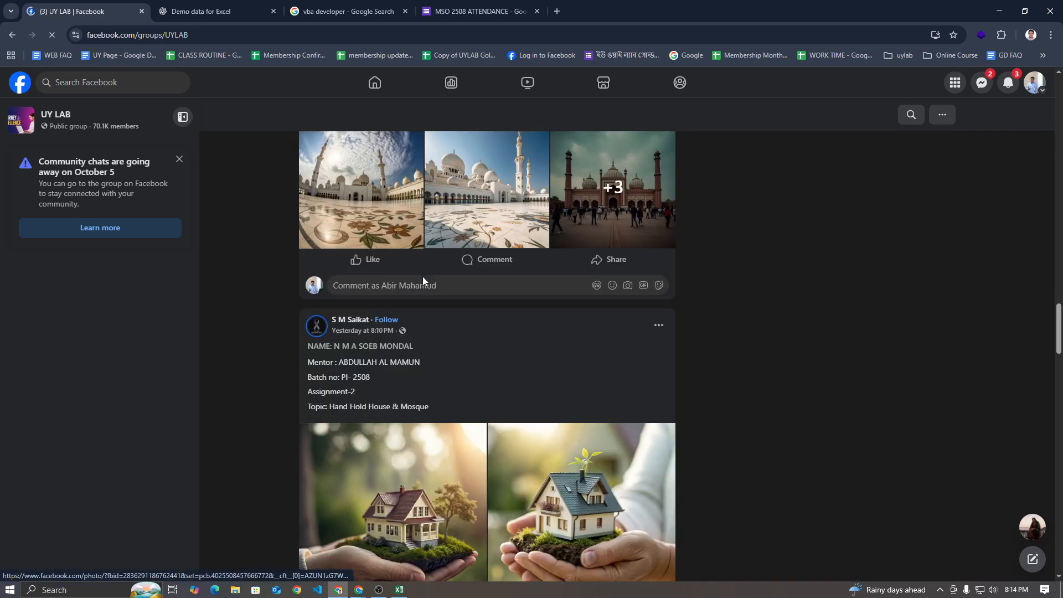
pyautogui.scroll(-20, 421, 278)
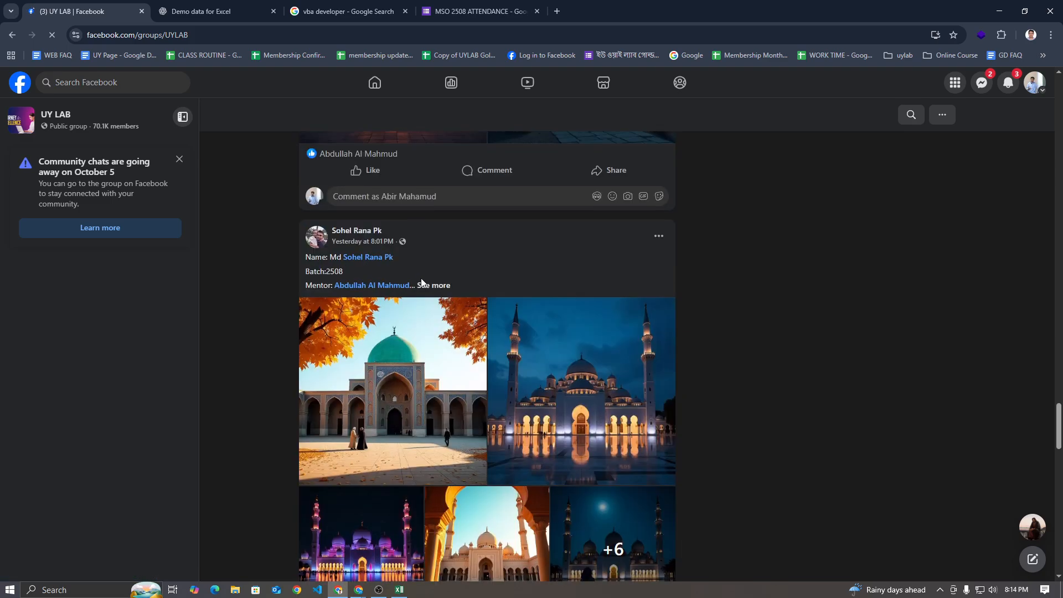
pyautogui.scroll(-20, 420, 283)
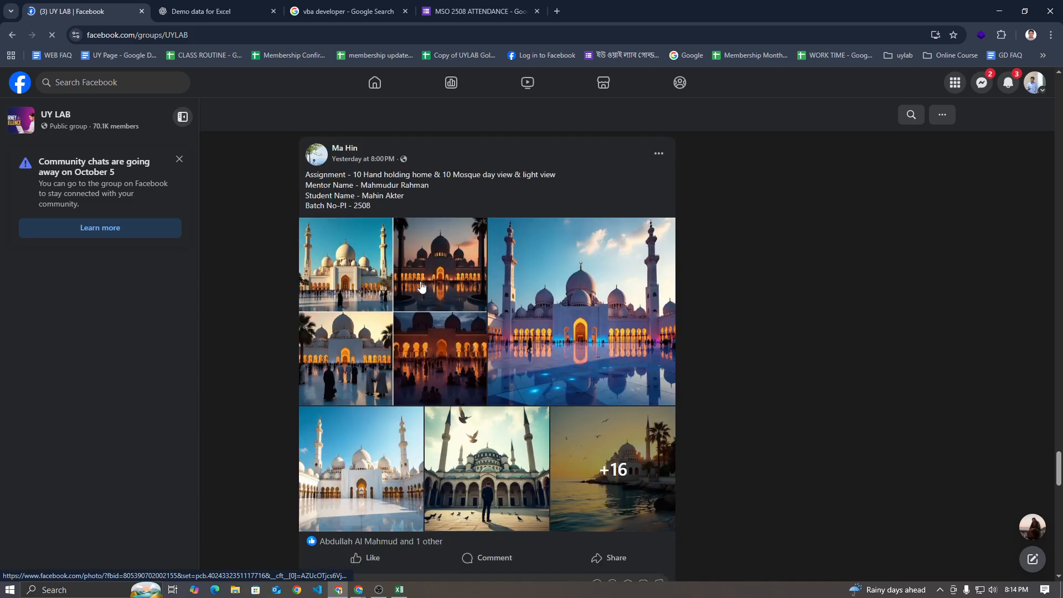
pyautogui.scroll(-20, 420, 286)
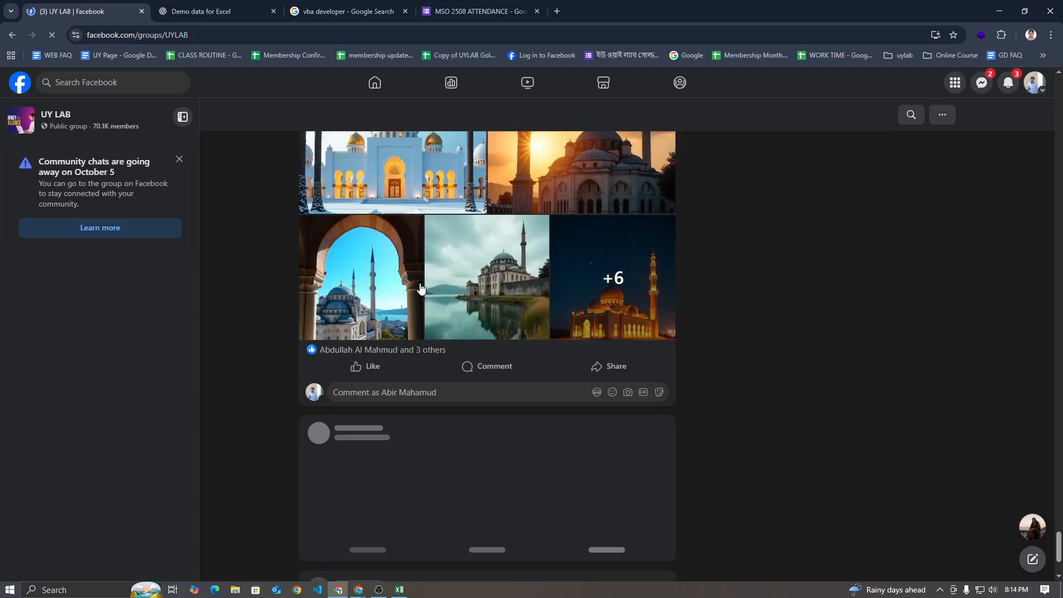
pyautogui.scroll(-15, 421, 287)
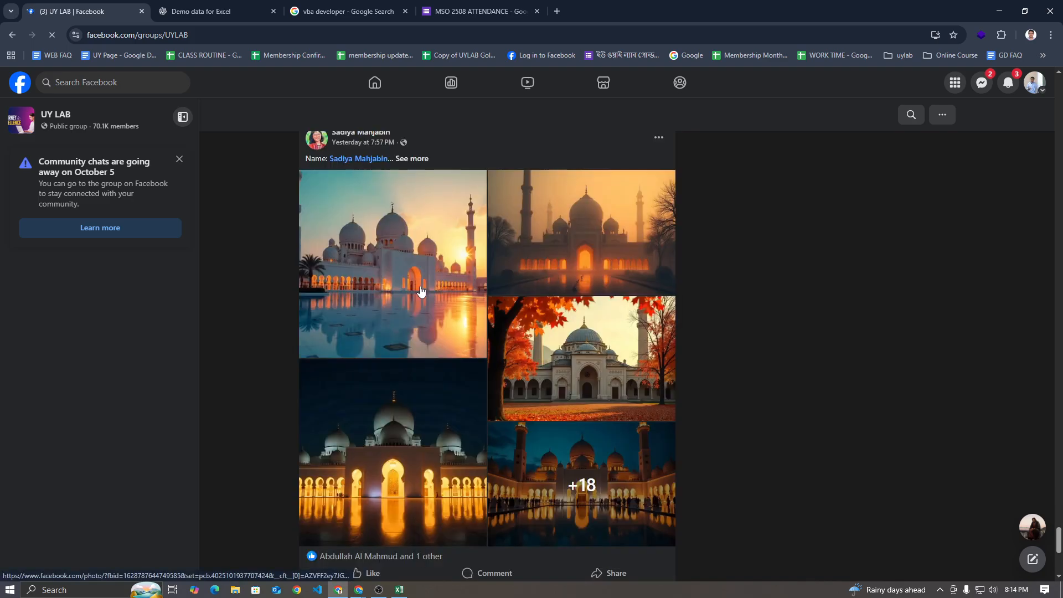
pyautogui.scroll(-5, 421, 291)
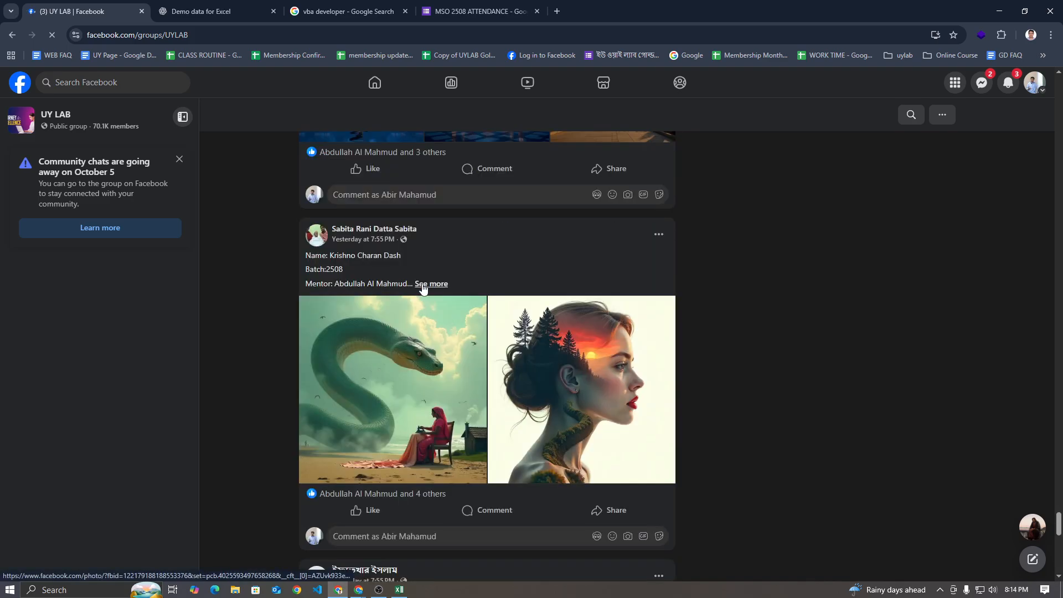
pyautogui.scroll(-10, 423, 288)
# Copy the UY LAB group's web address, send it in the Google Meet chat and pin the message
pyautogui.click(220, 35)
pyautogui.hotkey('ctrl', 'c')
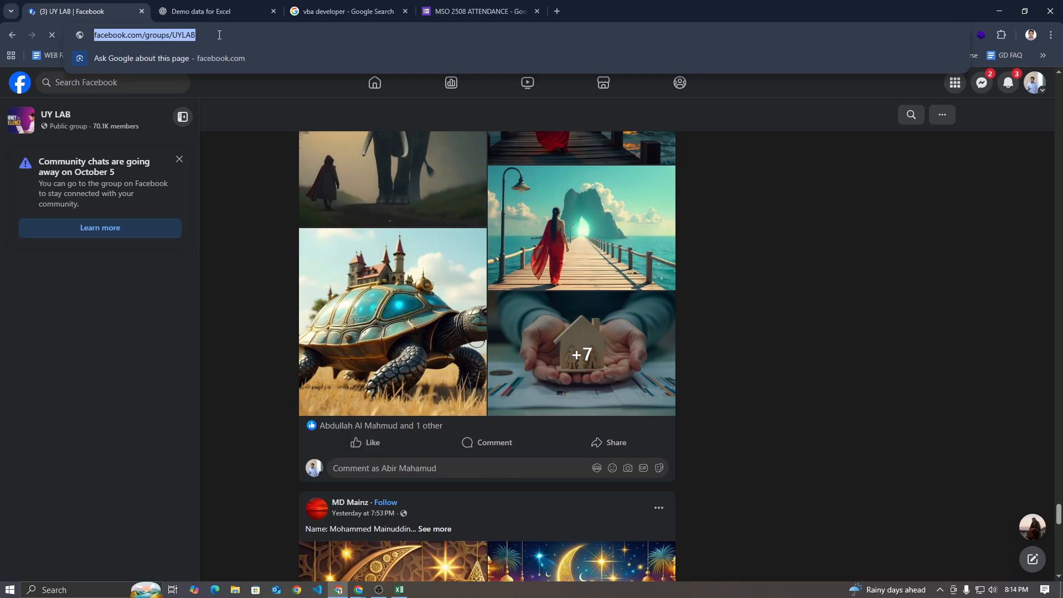
pyautogui.click(396, 588)
pyautogui.click(360, 588)
pyautogui.click(308, 545)
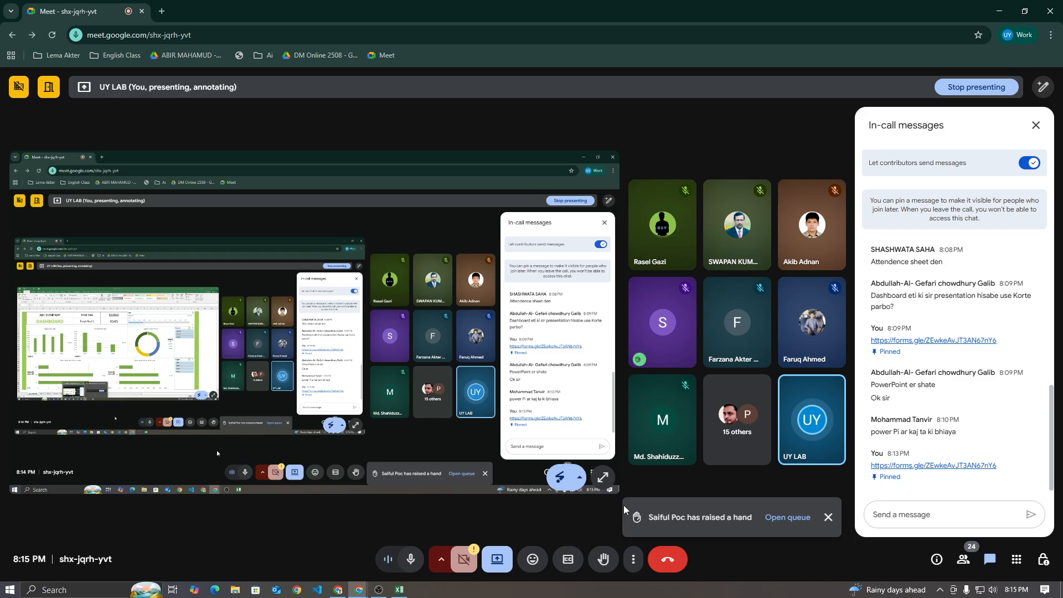
pyautogui.click(910, 513)
pyautogui.hotkey('ctrl', 'v')
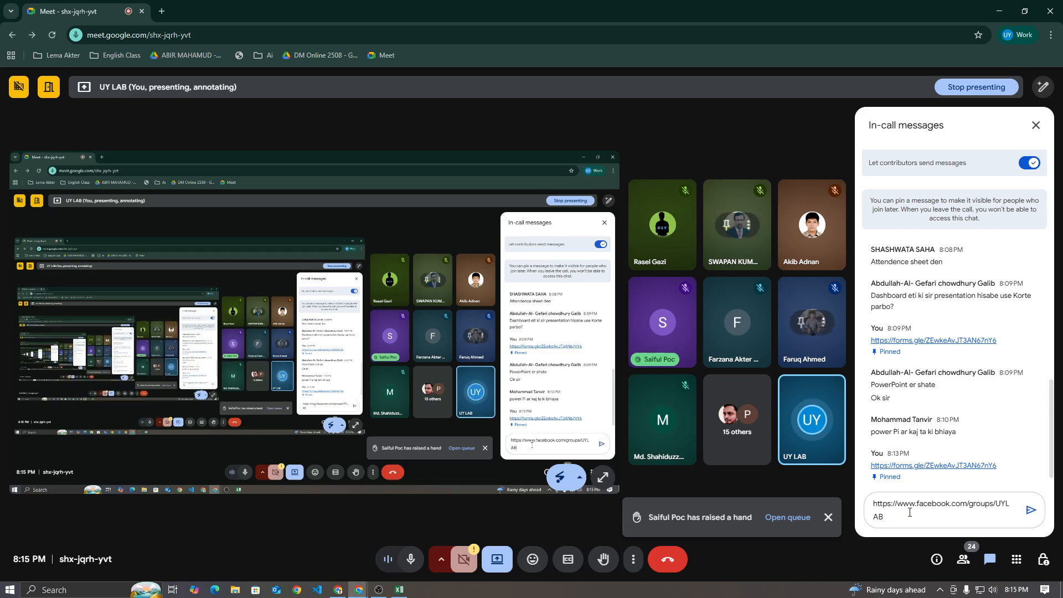
pyautogui.press('Return')
pyautogui.click(399, 590)
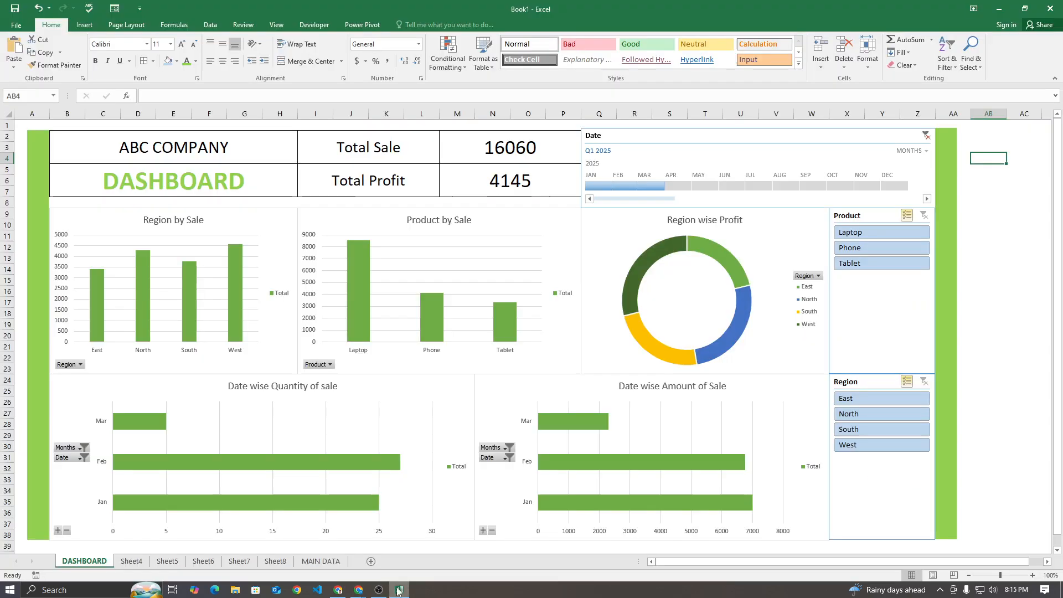
pyautogui.click(357, 591)
pyautogui.click(340, 550)
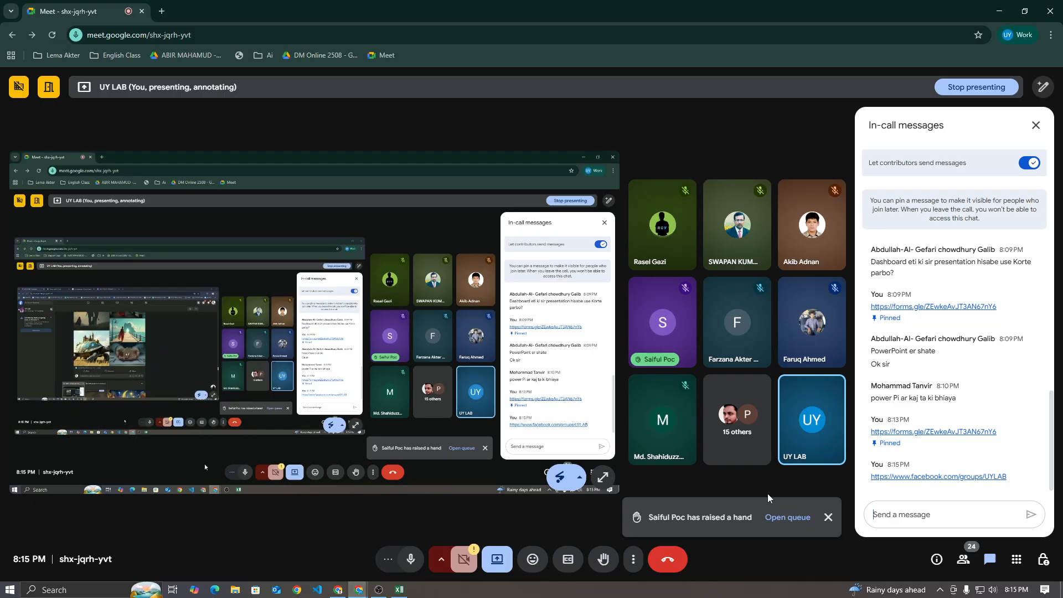
pyautogui.click(1035, 472)
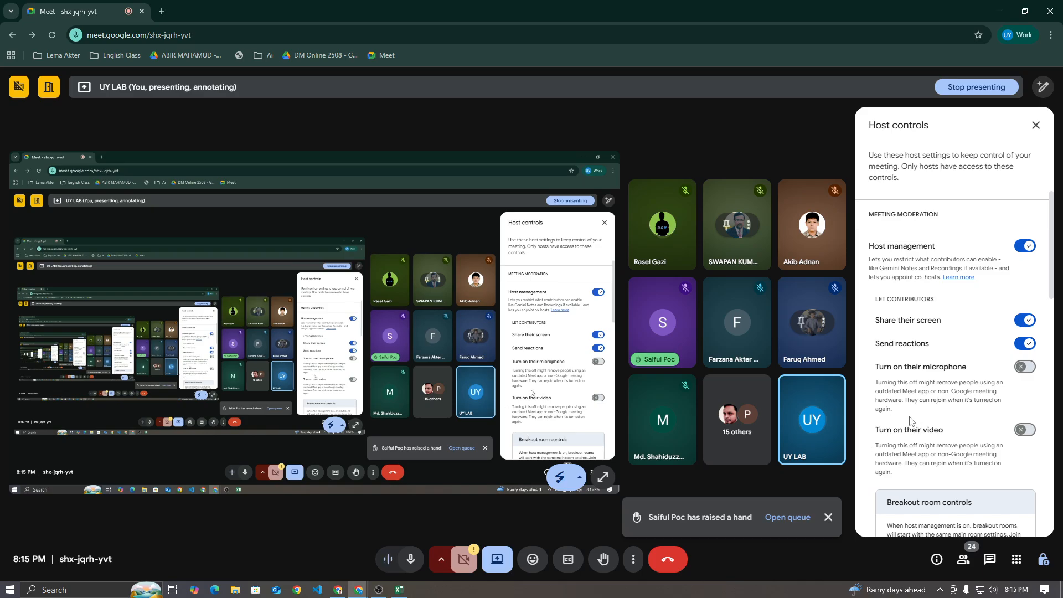
# Allow contributors to turn on their microphone in the Meet host controls, and switch to OBS
pyautogui.click(1025, 367)
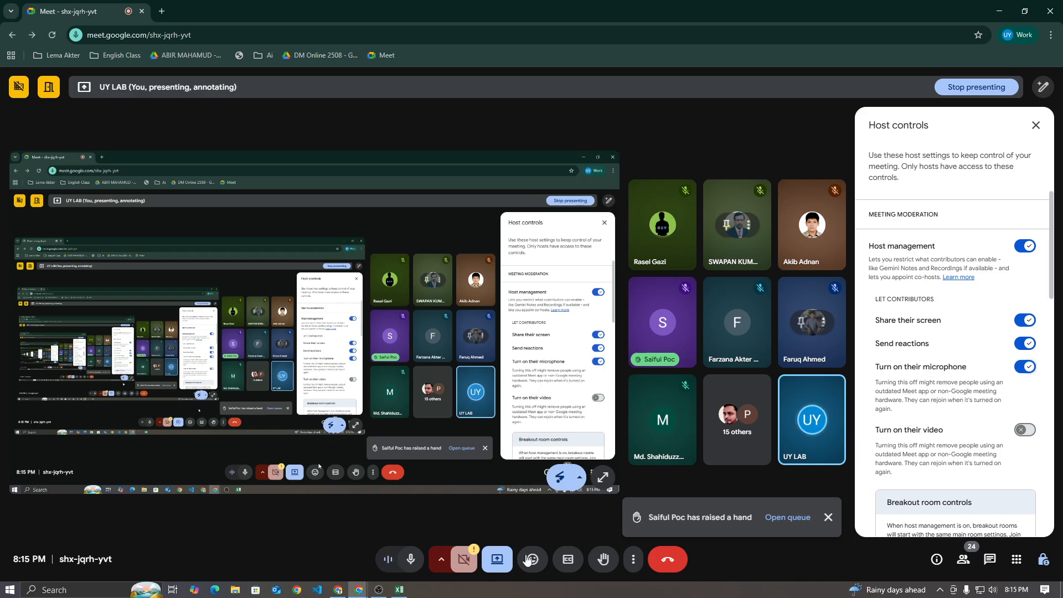
pyautogui.click(379, 590)
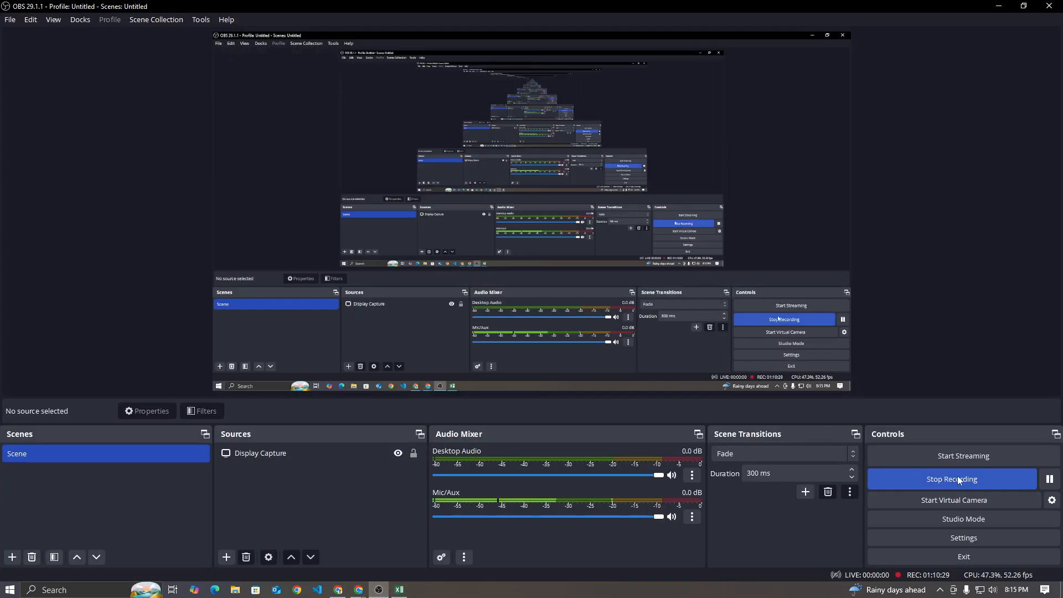